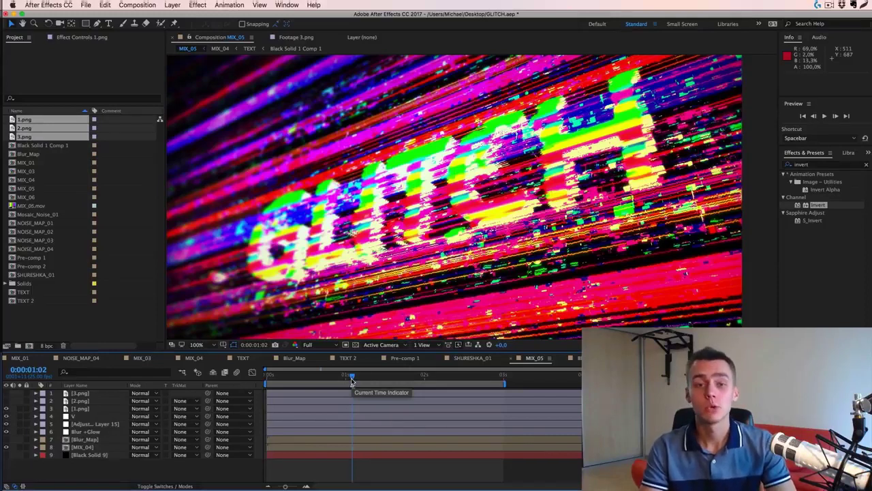
Open the saved glitch snapshot gallery on GLITCH_MIX_05 and move the viewer left.
{"action": "key", "text": "ctrl+space"}
{"action": "left_click", "coordinate": [335, 361]}
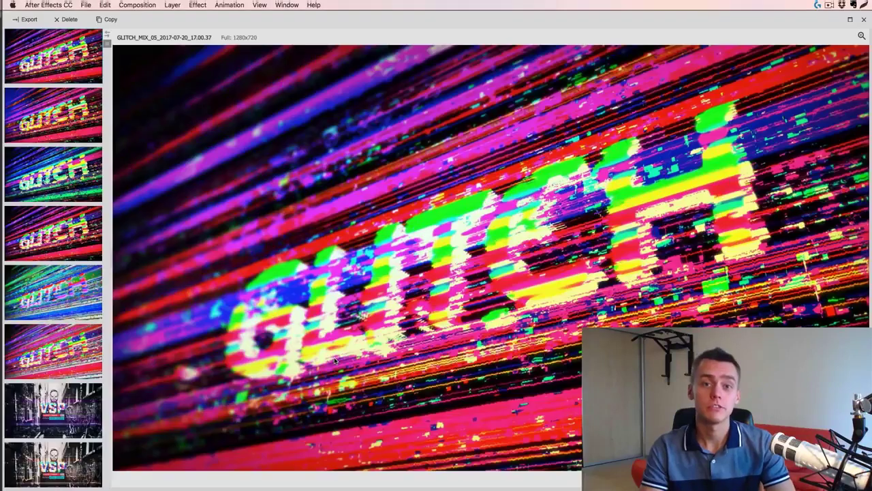
{"action": "left_click_drag", "start_coordinate": [304, 25], "coordinate": [188, 11]}
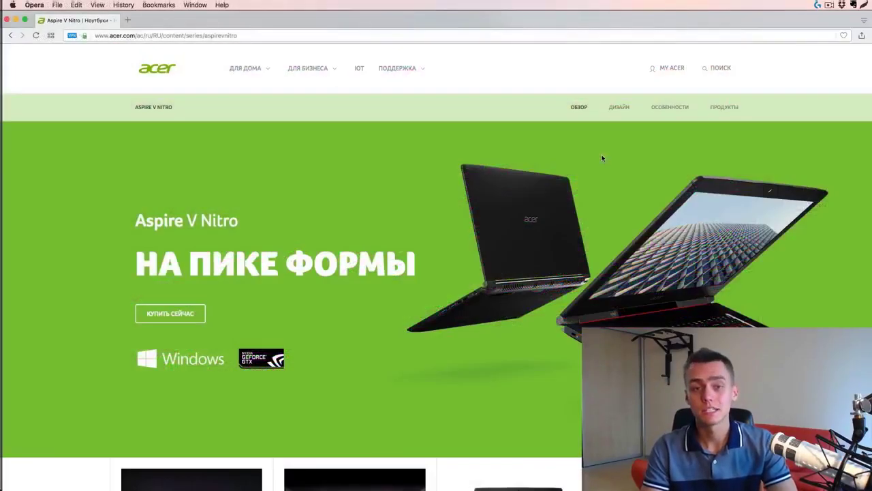
Scroll the Acer Aspire V Nitro page from its banner down to the performance section's laptop image.
{"action": "scroll", "coordinate": [602, 159], "scroll_direction": "down", "scroll_amount": 2}
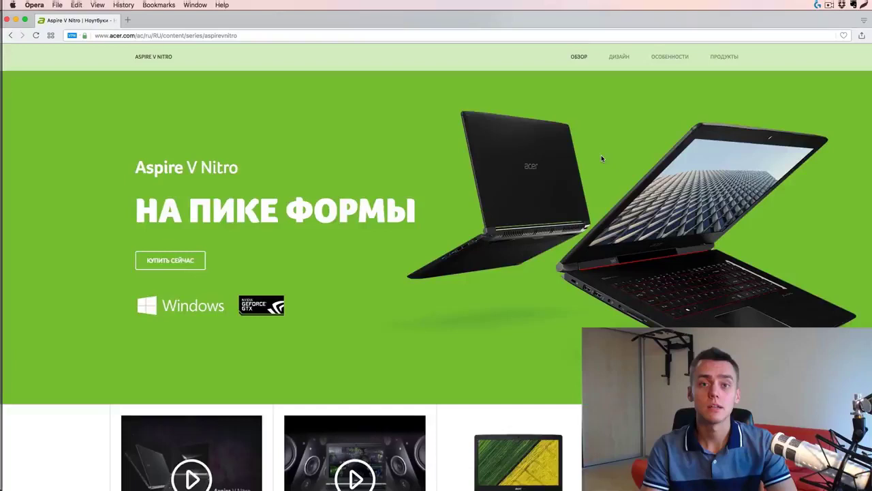
{"action": "scroll", "coordinate": [602, 158], "scroll_direction": "down", "scroll_amount": 3}
{"action": "scroll", "coordinate": [602, 158], "scroll_direction": "down", "scroll_amount": 1}
{"action": "scroll", "coordinate": [602, 158], "scroll_direction": "down", "scroll_amount": 1}
{"action": "scroll", "coordinate": [601, 158], "scroll_direction": "down", "scroll_amount": 2}
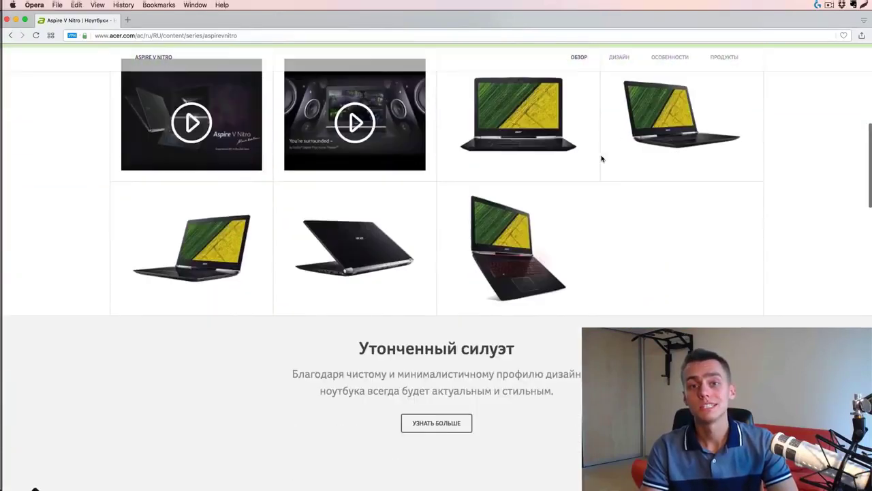
{"action": "scroll", "coordinate": [601, 158], "scroll_direction": "down", "scroll_amount": 3}
{"action": "scroll", "coordinate": [602, 158], "scroll_direction": "down", "scroll_amount": 2}
{"action": "scroll", "coordinate": [601, 158], "scroll_direction": "down", "scroll_amount": 2}
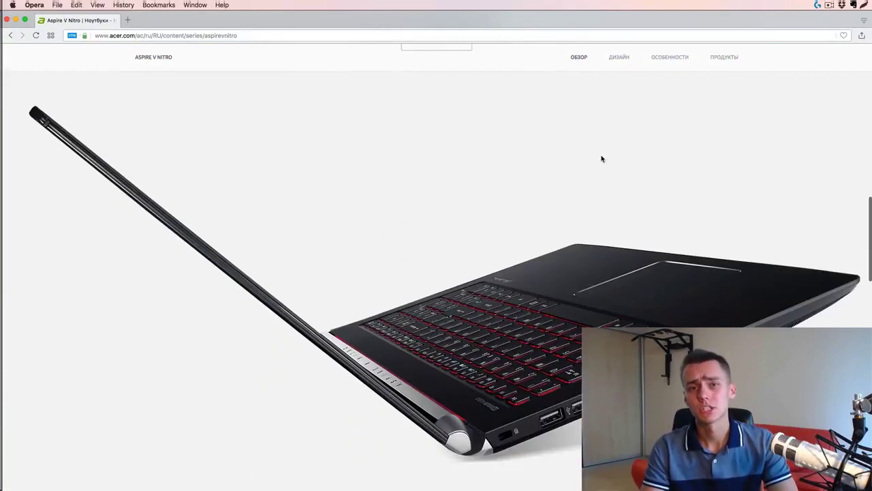
{"action": "scroll", "coordinate": [601, 158], "scroll_direction": "down", "scroll_amount": 3}
{"action": "scroll", "coordinate": [601, 159], "scroll_direction": "down", "scroll_amount": 4}
{"action": "scroll", "coordinate": [601, 159], "scroll_direction": "down", "scroll_amount": 1}
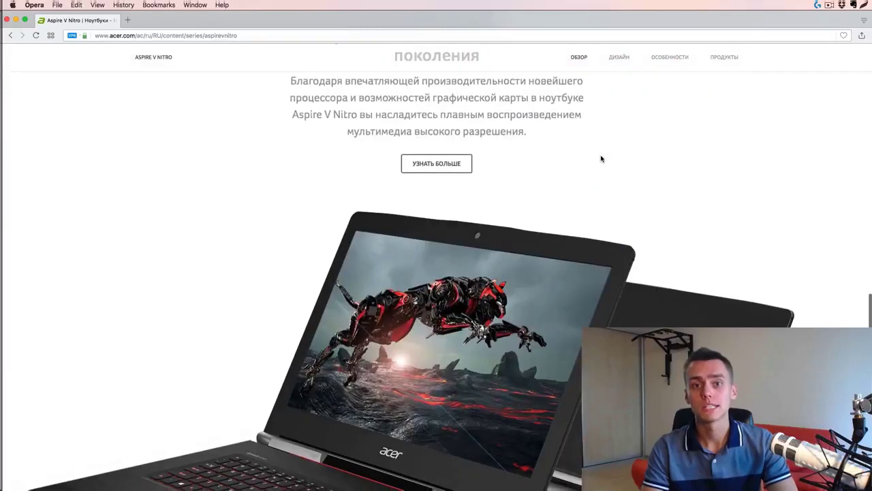
{"action": "scroll", "coordinate": [601, 158], "scroll_direction": "down", "scroll_amount": 2}
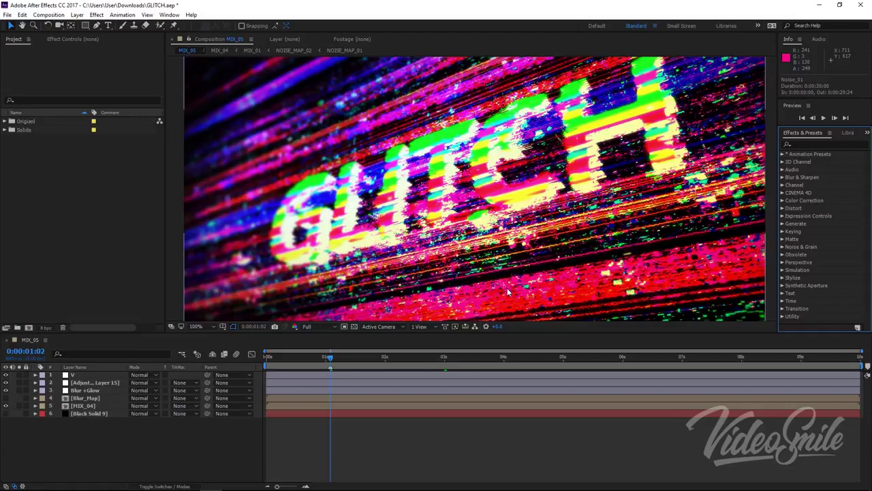
Create a 1280x720, 25 fps Comp 1 at 50% zoom and add the black solid Black Solid 10.
{"action": "left_click", "coordinate": [69, 185]}
{"action": "left_click", "coordinate": [29, 328]}
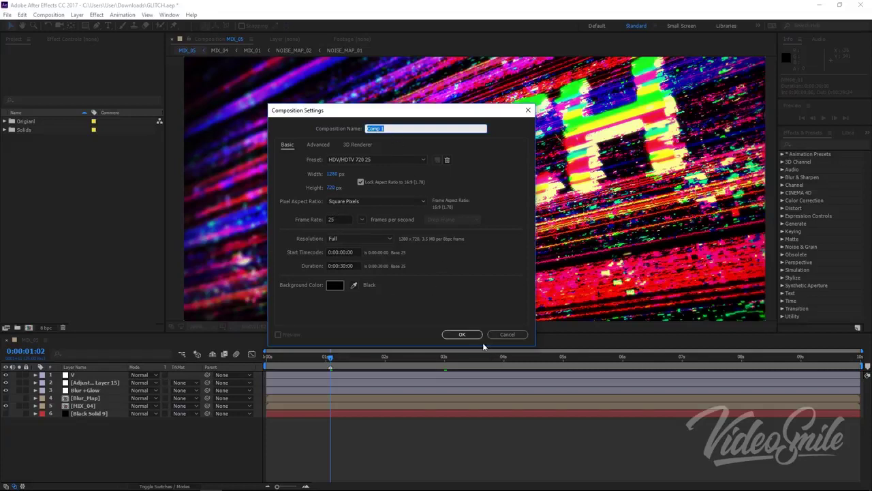
{"action": "left_click", "coordinate": [463, 334]}
{"action": "key", "text": "comma"}
{"action": "key", "text": "comma"}
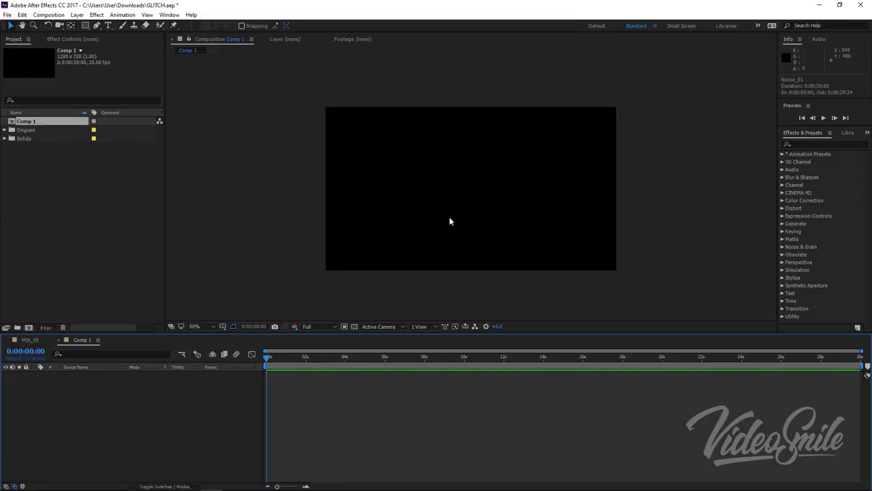
{"action": "key", "text": "ctrl+y"}
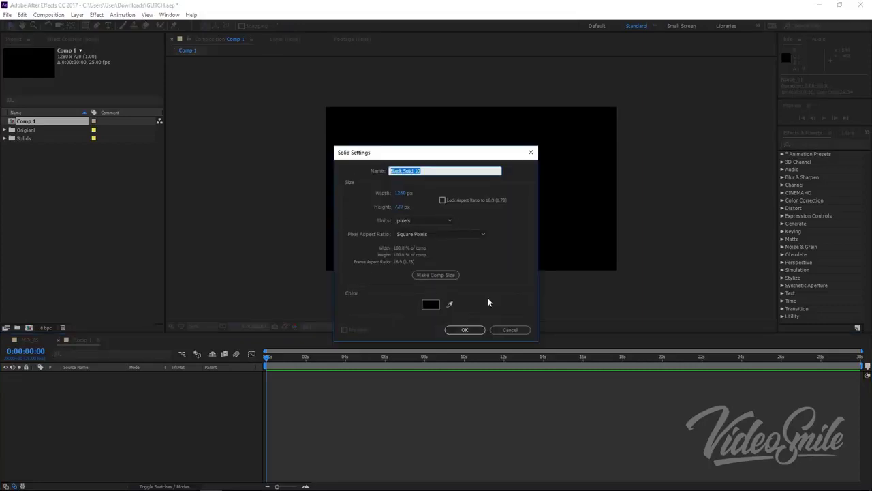
{"action": "left_click", "coordinate": [465, 330]}
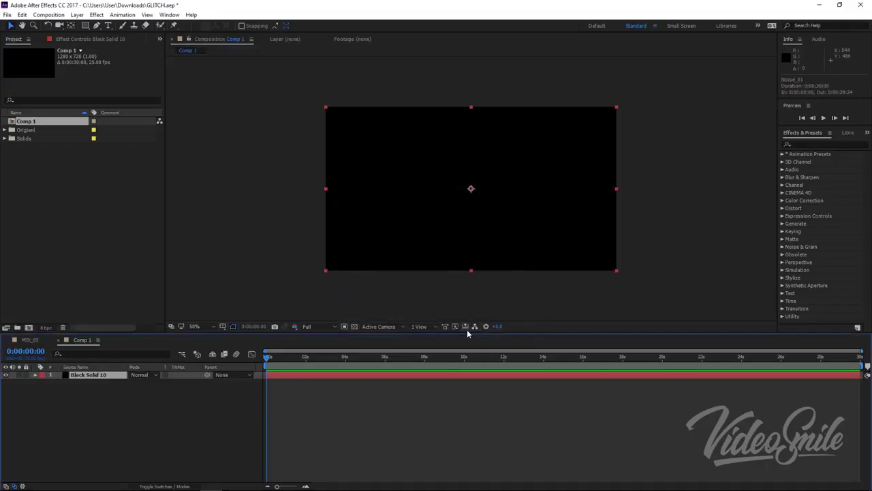
Apply the Noise effect to Black Solid 10 and raise Amount of Noise to 100%.
{"action": "left_click", "coordinate": [802, 144]}
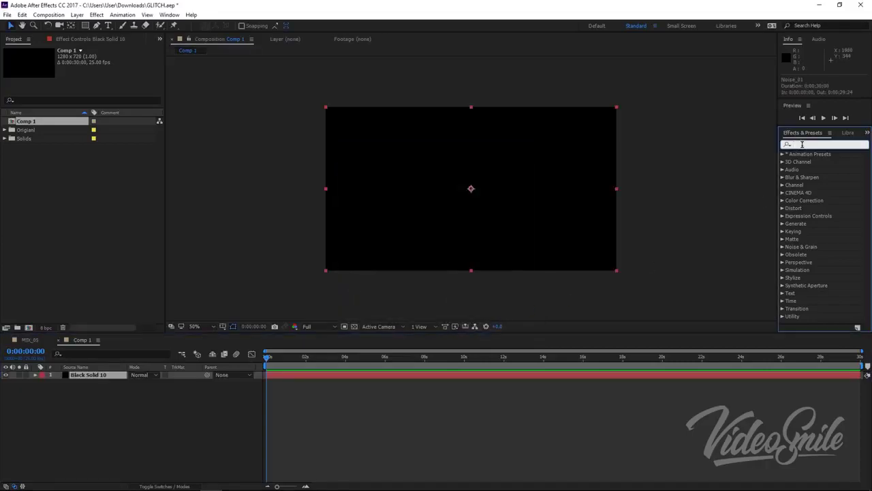
{"action": "type", "text": "noise"}
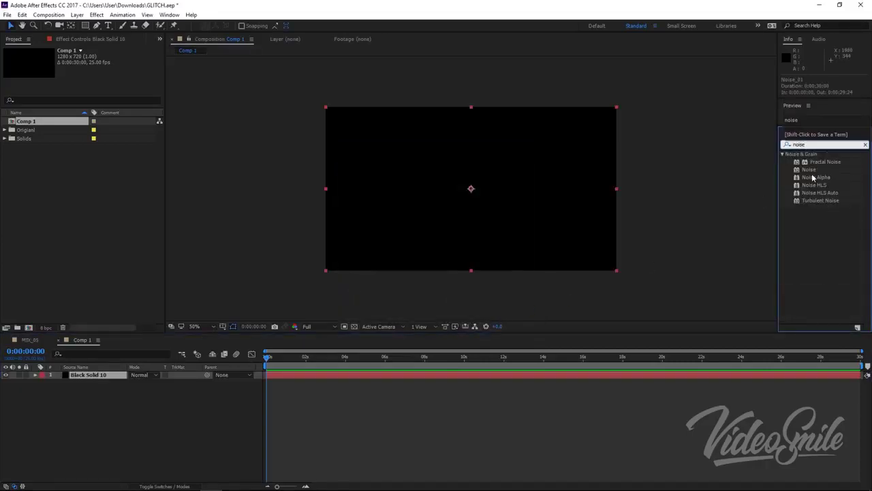
{"action": "left_click_drag", "start_coordinate": [809, 169], "coordinate": [412, 382]}
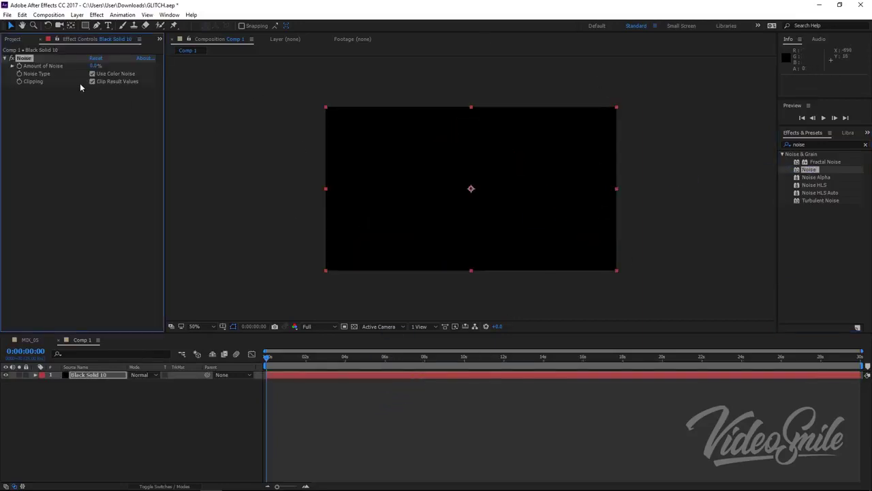
{"action": "left_click_drag", "start_coordinate": [96, 65], "coordinate": [551, 200]}
{"action": "scroll", "coordinate": [550, 200], "scroll_direction": "up", "scroll_amount": 4}
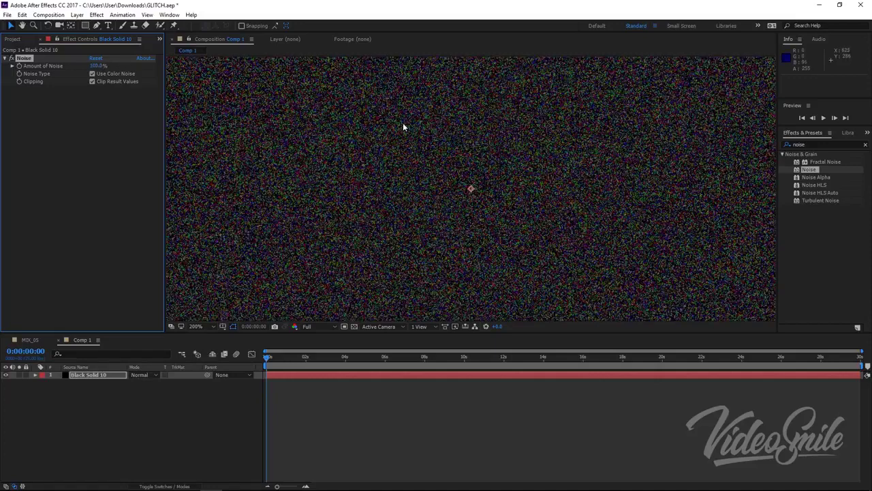
{"action": "scroll", "coordinate": [520, 198], "scroll_direction": "down", "scroll_amount": 1}
{"action": "scroll", "coordinate": [525, 200], "scroll_direction": "down", "scroll_amount": 1}
{"action": "left_click_drag", "start_coordinate": [505, 253], "coordinate": [467, 225]}
{"action": "key", "text": "v"}
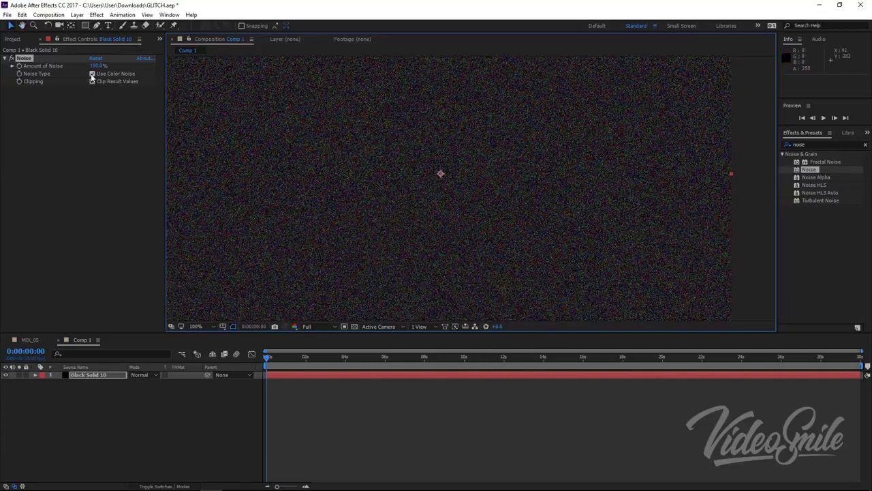
Turn off Use Color Noise so the speckles become greyscale.
{"action": "left_click", "coordinate": [92, 74]}
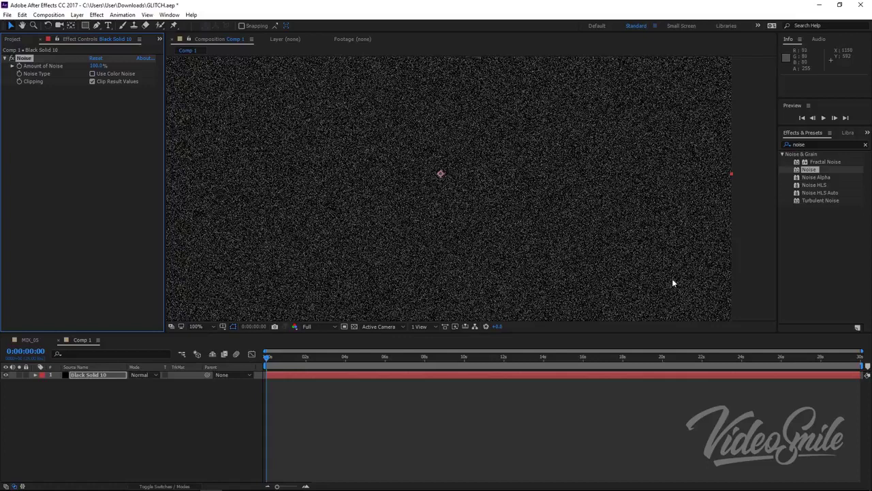
{"action": "scroll", "coordinate": [438, 134], "scroll_direction": "up", "scroll_amount": 1}
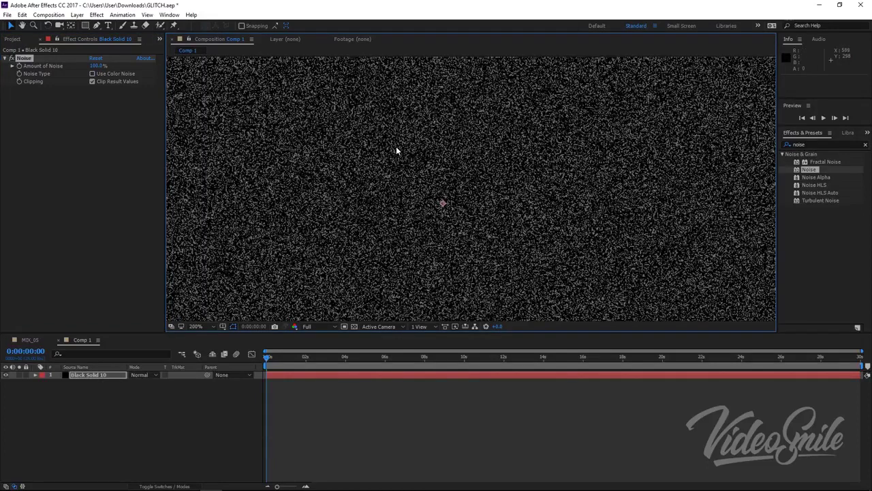
{"action": "scroll", "coordinate": [402, 128], "scroll_direction": "up", "scroll_amount": 2}
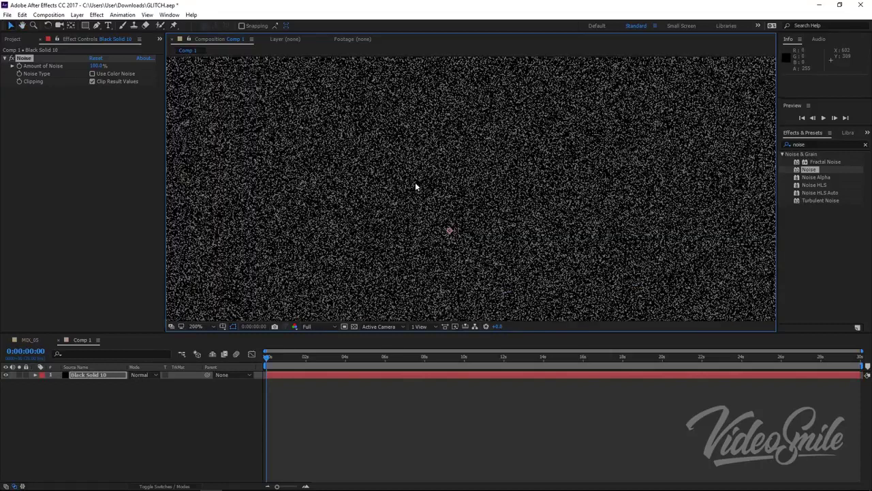
{"action": "scroll", "coordinate": [441, 163], "scroll_direction": "down", "scroll_amount": 1}
{"action": "scroll", "coordinate": [447, 166], "scroll_direction": "down", "scroll_amount": 1}
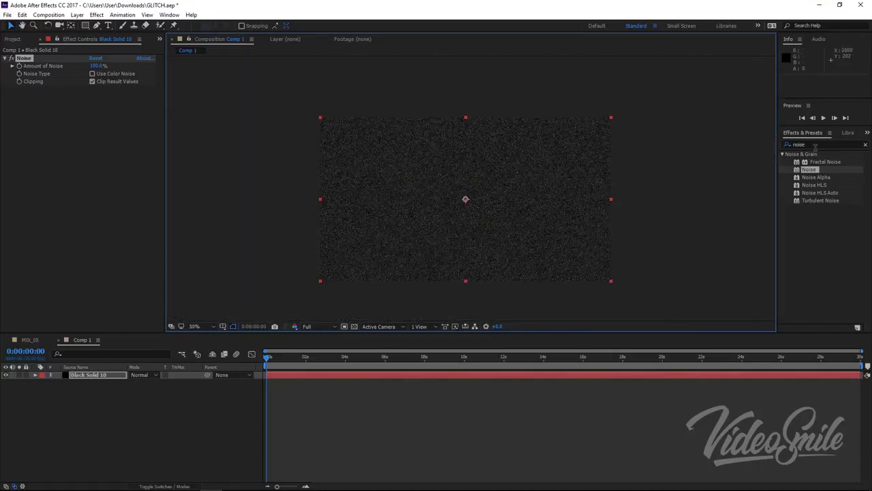
{"action": "left_click", "coordinate": [816, 145]}
Add Mosaic below Noise with Sharp Colors on, toggling it to compare against raw noise.
{"action": "type", "text": "mosaic"}
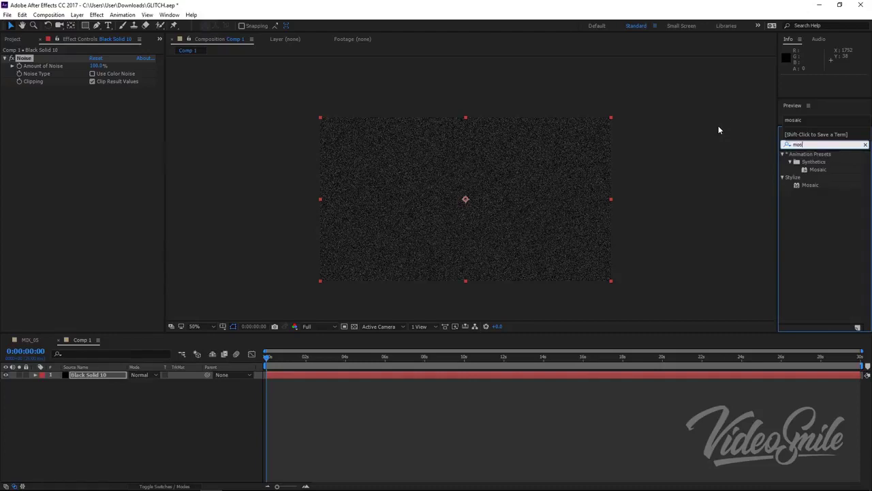
{"action": "left_click_drag", "start_coordinate": [815, 185], "coordinate": [67, 142]}
{"action": "scroll", "coordinate": [364, 173], "scroll_direction": "up", "scroll_amount": 2}
{"action": "left_click_drag", "start_coordinate": [353, 182], "coordinate": [404, 182]}
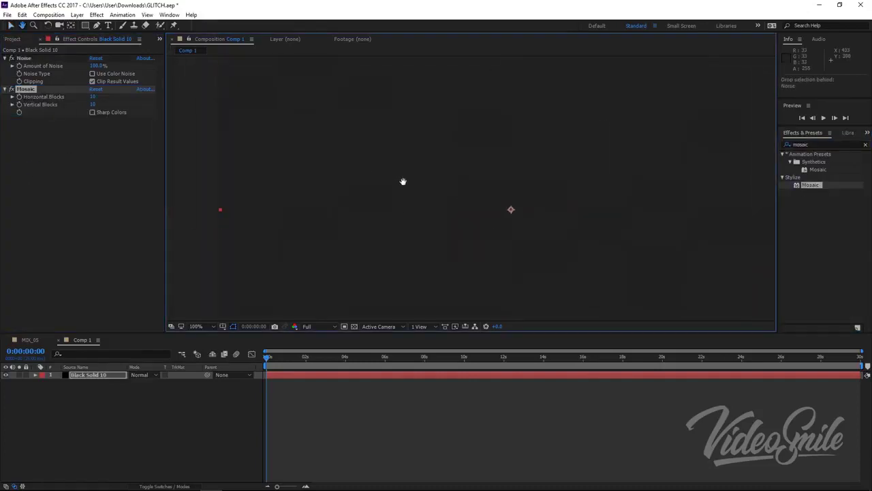
{"action": "left_click", "coordinate": [94, 113]}
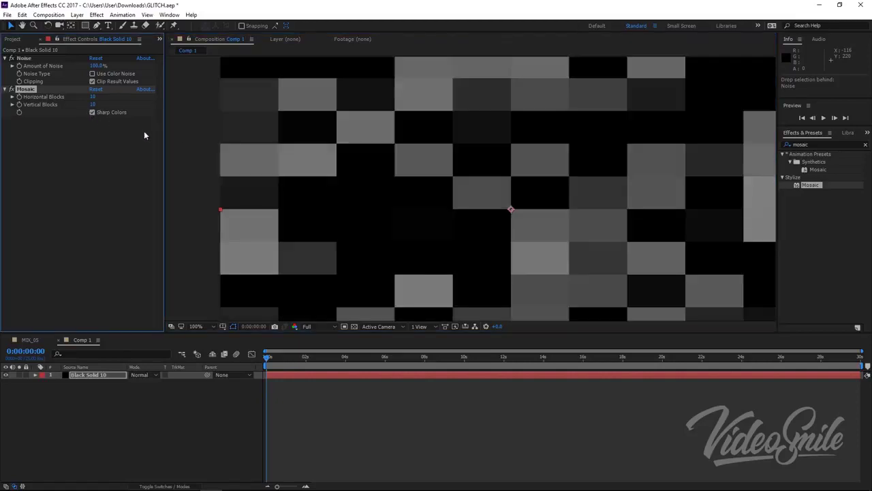
{"action": "mouse_move", "coordinate": [432, 171]}
{"action": "left_mouse_down"}
{"action": "mouse_move", "coordinate": [475, 178]}
{"action": "mouse_move", "coordinate": [473, 218]}
{"action": "left_mouse_up"}
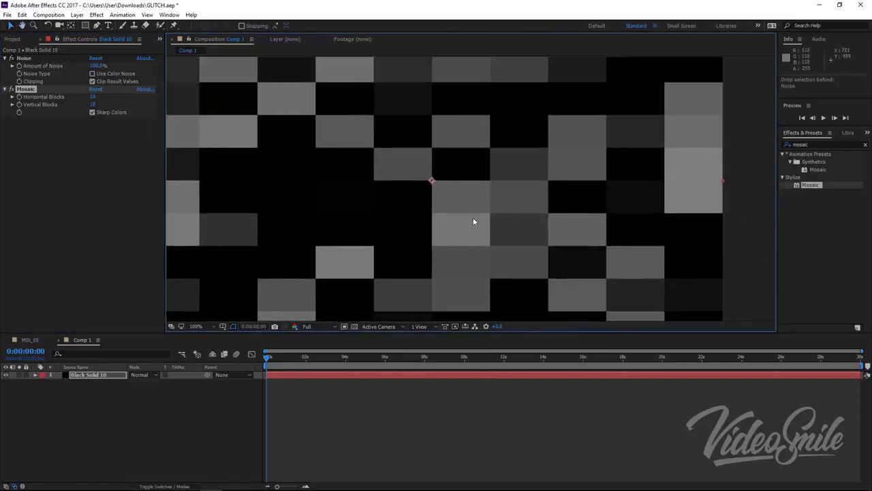
{"action": "scroll", "coordinate": [467, 197], "scroll_direction": "up", "scroll_amount": 1}
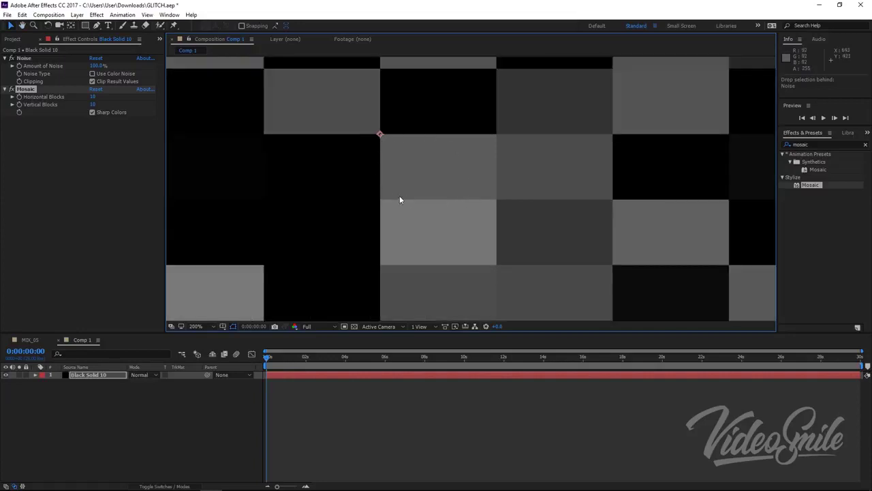
{"action": "left_click_drag", "start_coordinate": [382, 135], "coordinate": [463, 253]}
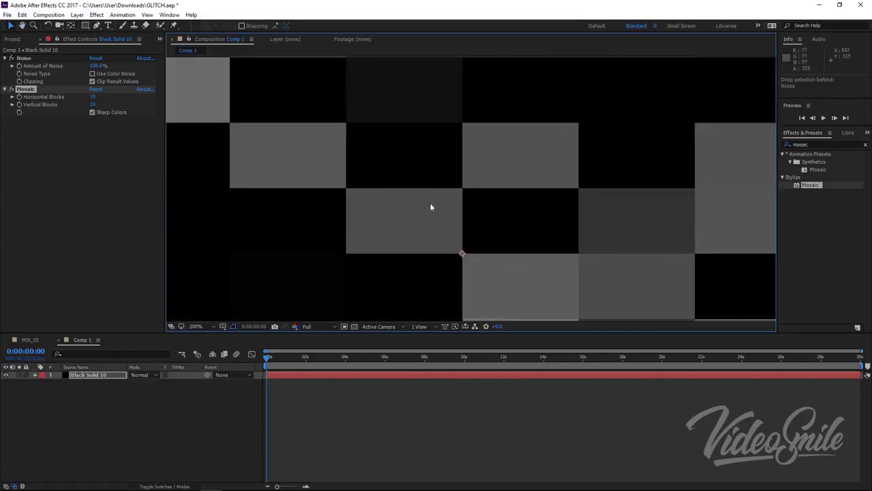
{"action": "left_click_drag", "start_coordinate": [428, 197], "coordinate": [556, 247]}
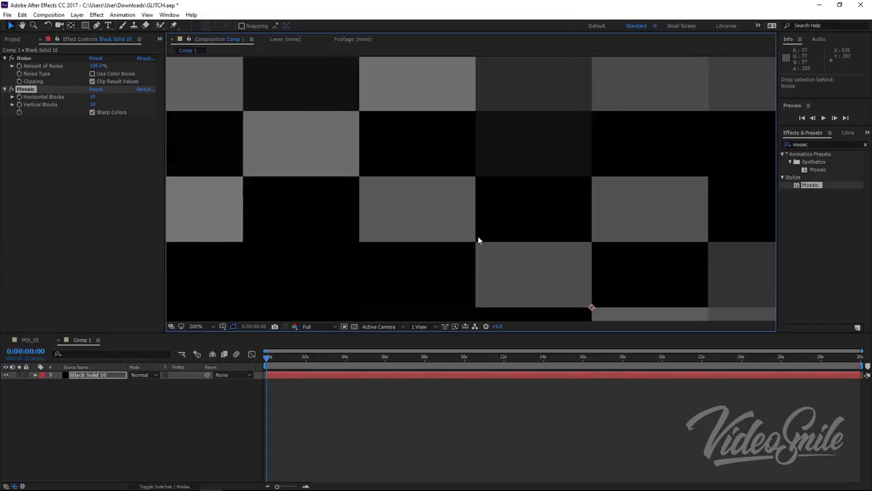
{"action": "left_click", "coordinate": [12, 89]}
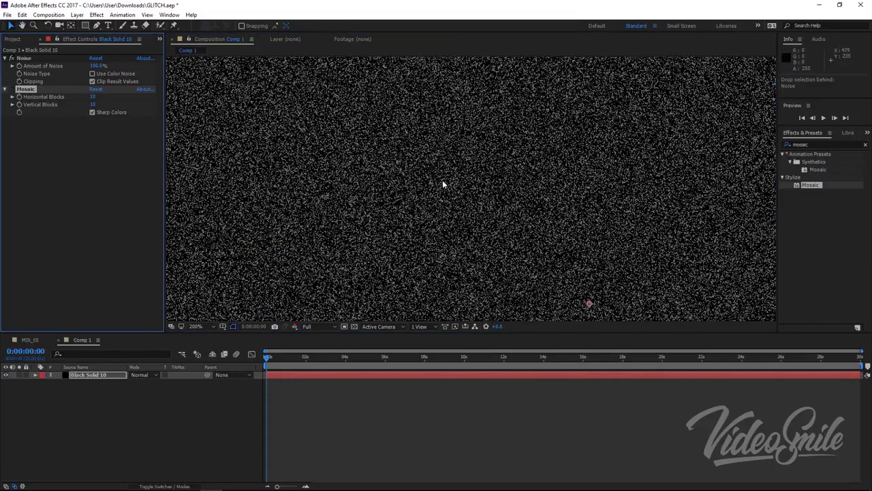
{"action": "left_click", "coordinate": [12, 90]}
{"action": "scroll", "coordinate": [495, 234], "scroll_direction": "down", "scroll_amount": 4}
{"action": "mouse_move", "coordinate": [477, 247]}
{"action": "left_mouse_down"}
{"action": "mouse_move", "coordinate": [413, 185]}
{"action": "mouse_move", "coordinate": [365, 229]}
{"action": "left_mouse_up"}
{"action": "scroll", "coordinate": [413, 185], "scroll_direction": "up", "scroll_amount": 2}
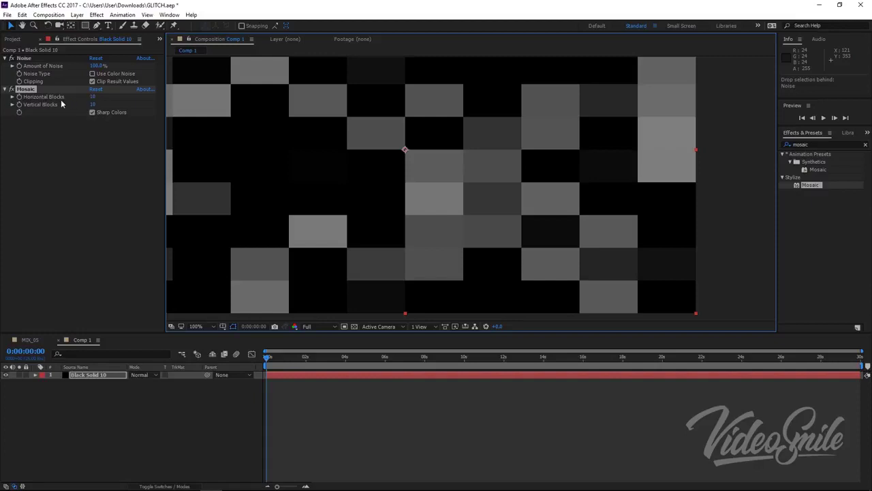
Set Mosaic to 1 horizontal block and 25 vertical blocks.
{"action": "left_click", "coordinate": [93, 96]}
{"action": "type", "text": "1"}
{"action": "key", "text": "Tab"}
{"action": "type", "text": "25"}
{"action": "key", "text": "Return"}
Zoom to 50%, deselect the layer and preview the flickering grey stripes.
{"action": "key", "text": "comma"}
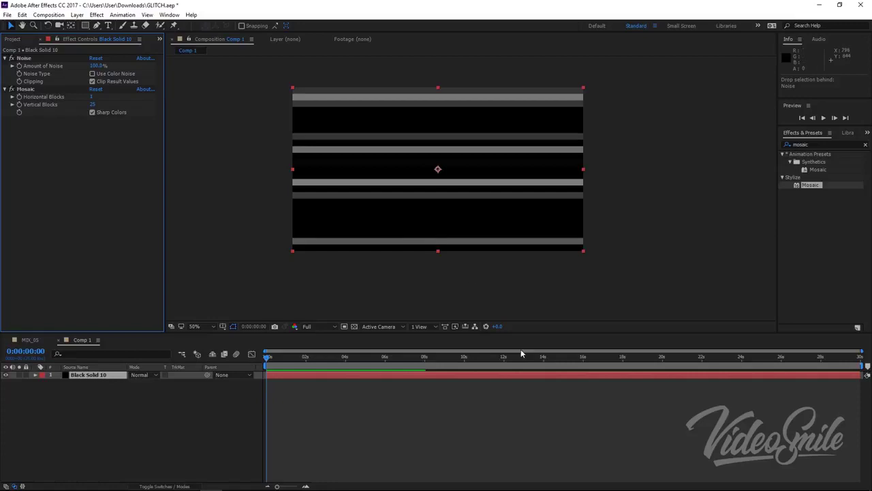
{"action": "left_click", "coordinate": [525, 402]}
{"action": "key", "text": "space"}
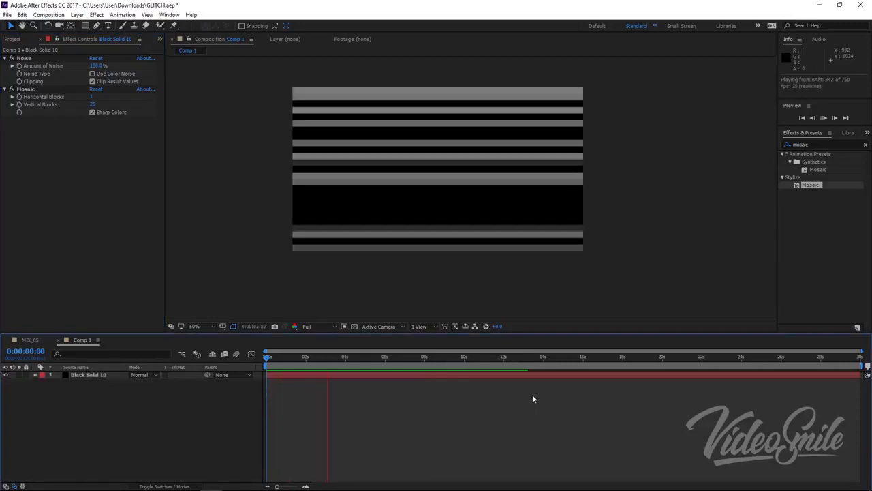
{"action": "key", "text": "space"}
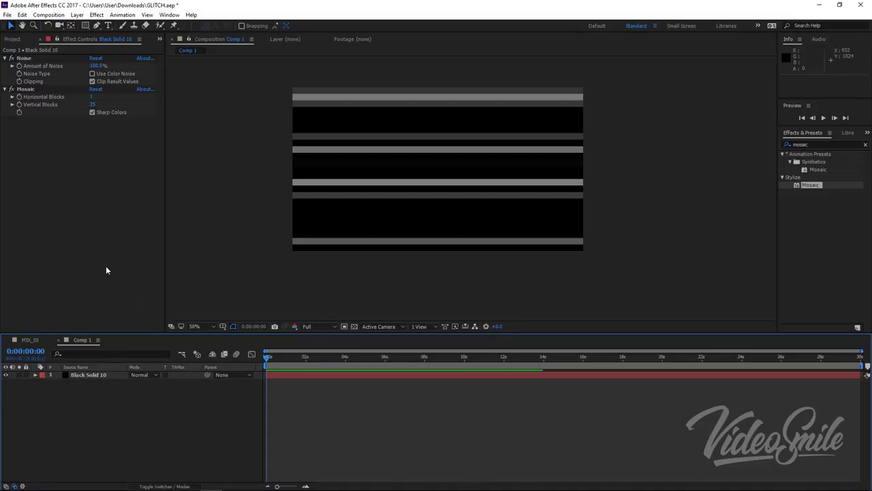
{"action": "left_click", "coordinate": [824, 143]}
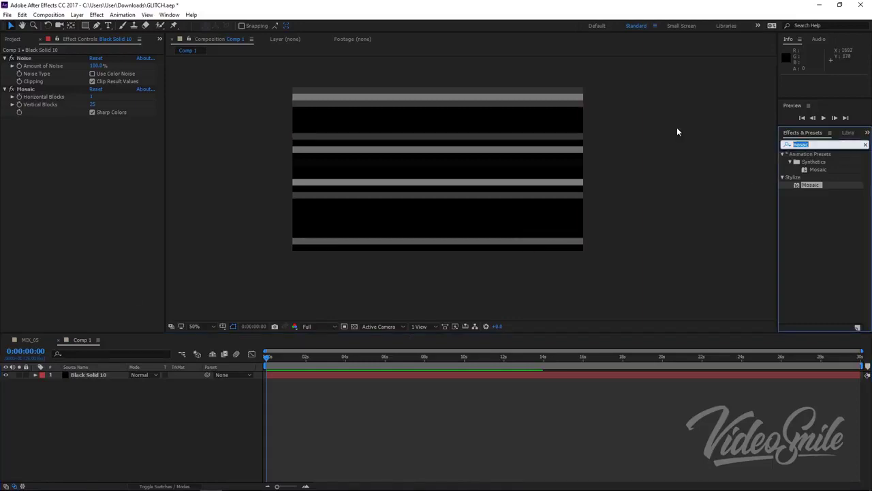
Apply Curves after Mosaic and bend the graph into an S-curve.
{"action": "type", "text": "curve"}
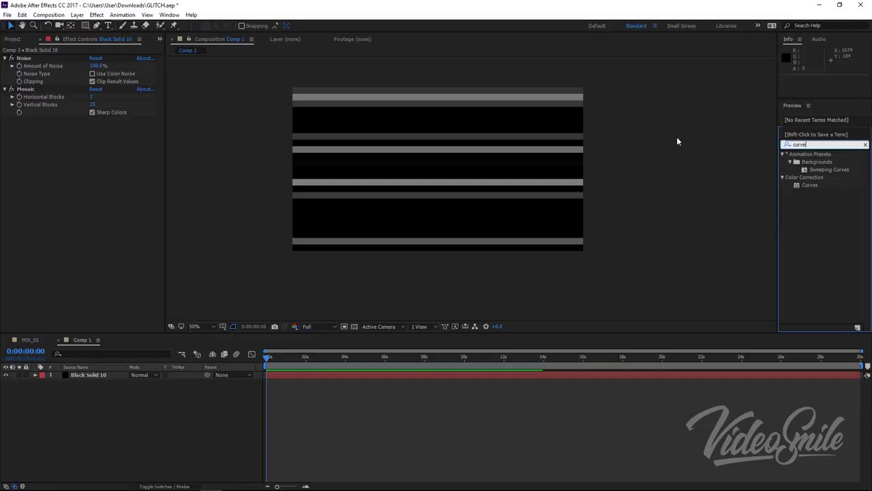
{"action": "left_click_drag", "start_coordinate": [810, 184], "coordinate": [51, 166]}
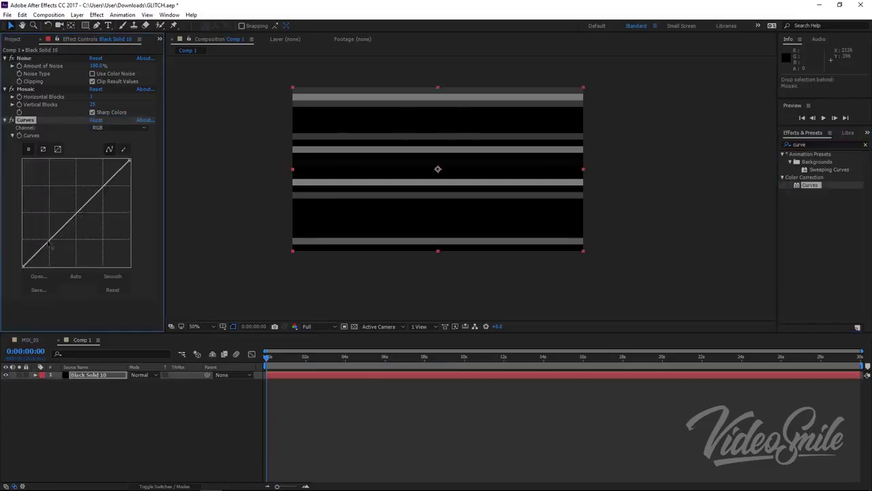
{"action": "left_click_drag", "start_coordinate": [50, 242], "coordinate": [53, 251]}
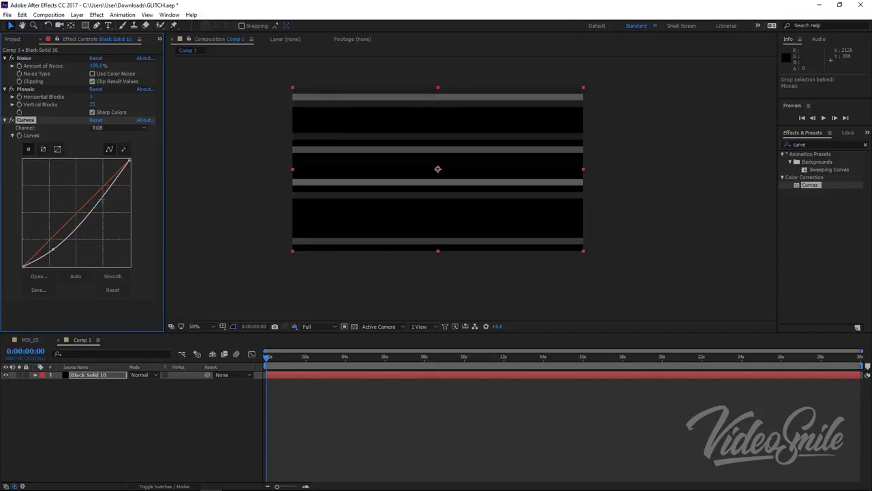
{"action": "left_click_drag", "start_coordinate": [102, 200], "coordinate": [106, 161]}
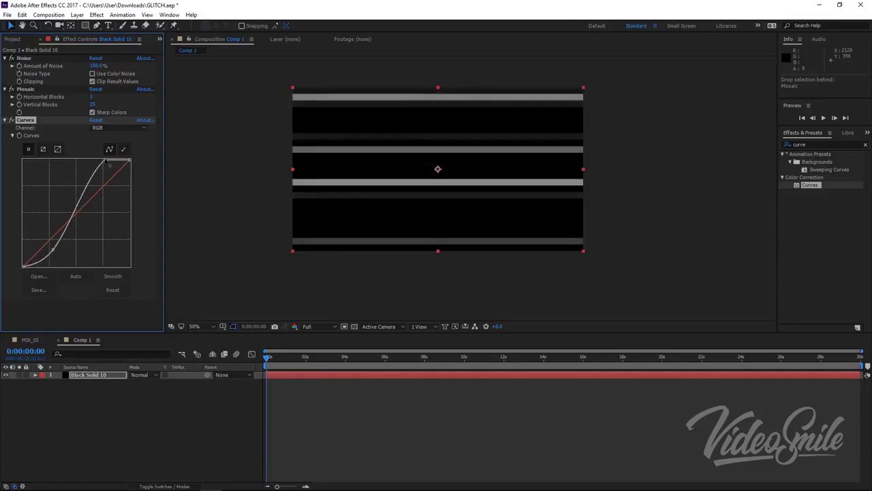
{"action": "left_click_drag", "start_coordinate": [53, 249], "coordinate": [67, 240]}
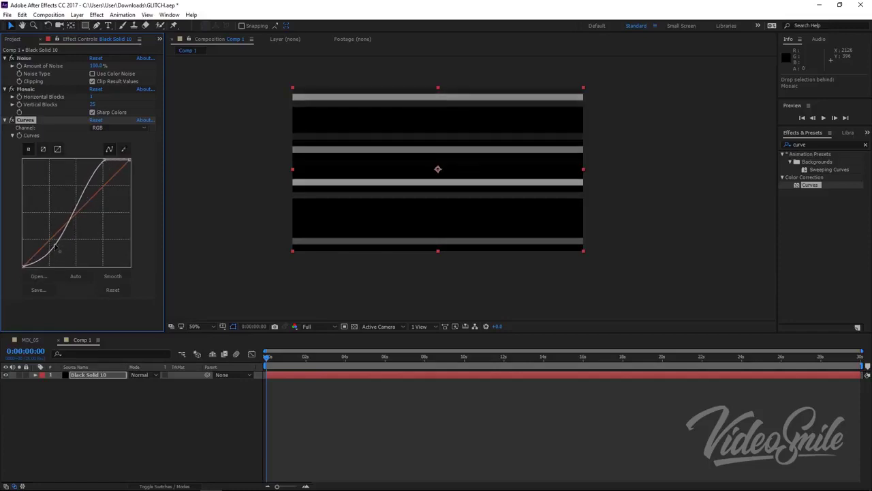
Toggle Curves on and off to compare, steepen the upper curve, then collapse it.
{"action": "left_click", "coordinate": [11, 121]}
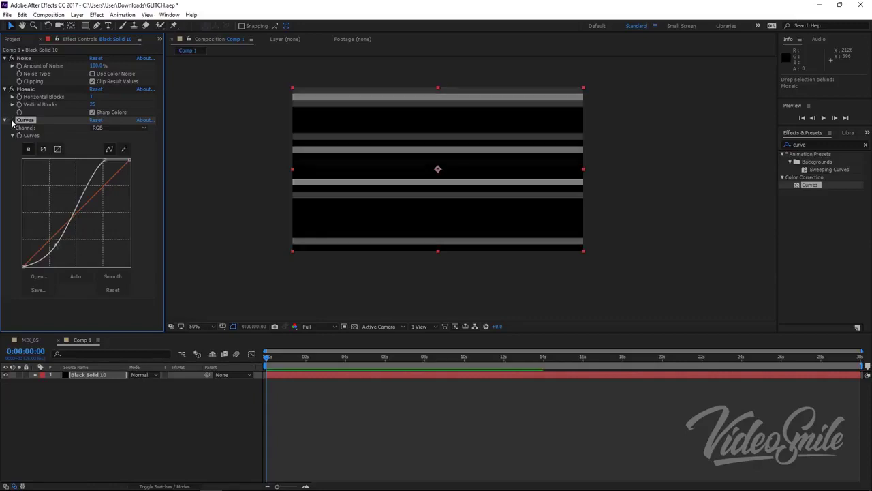
{"action": "left_click", "coordinate": [12, 121]}
{"action": "left_click", "coordinate": [12, 120]}
{"action": "left_click", "coordinate": [11, 121]}
{"action": "left_click", "coordinate": [12, 120]}
{"action": "left_click", "coordinate": [12, 120]}
{"action": "left_click_drag", "start_coordinate": [103, 162], "coordinate": [100, 159]}
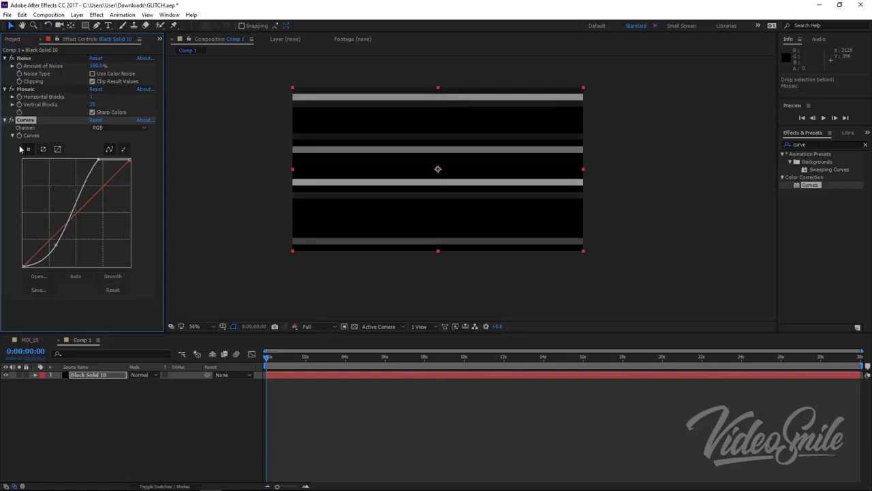
{"action": "left_click", "coordinate": [11, 120]}
Select Black Solid 10 and search the effects list for 'turbulen'.
{"action": "left_click", "coordinate": [315, 375]}
{"action": "left_click", "coordinate": [820, 144]}
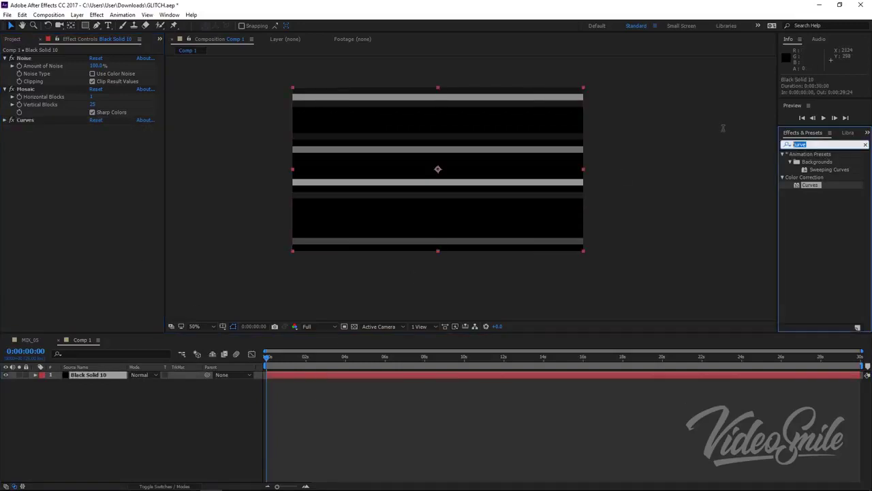
{"action": "type", "text": "turbulen"}
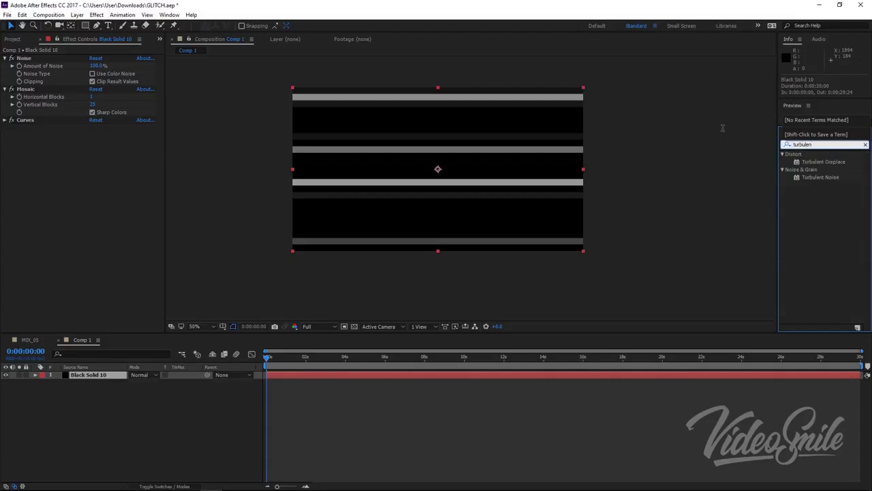
Apply Turbulent Displace below Curves and fit the comp in view to inspect the wavy bands.
{"action": "left_click_drag", "start_coordinate": [811, 161], "coordinate": [101, 175]}
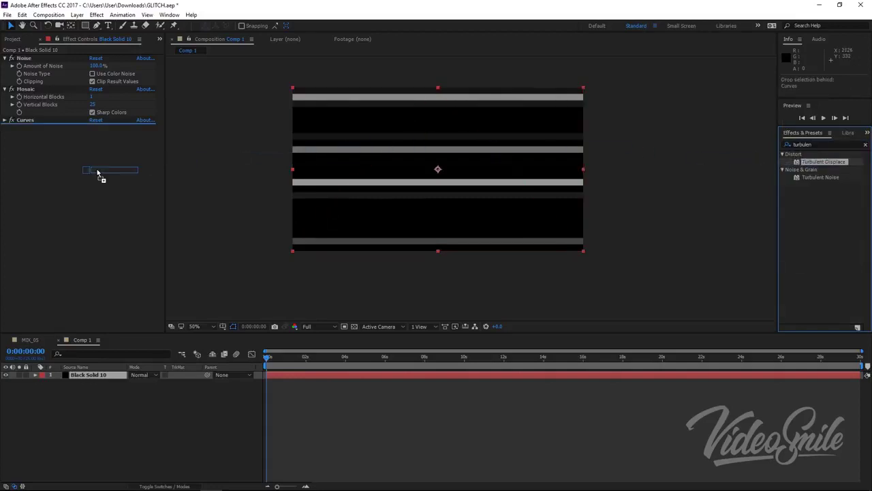
{"action": "scroll", "coordinate": [320, 172], "scroll_direction": "up", "scroll_amount": 2}
{"action": "key", "text": "slash"}
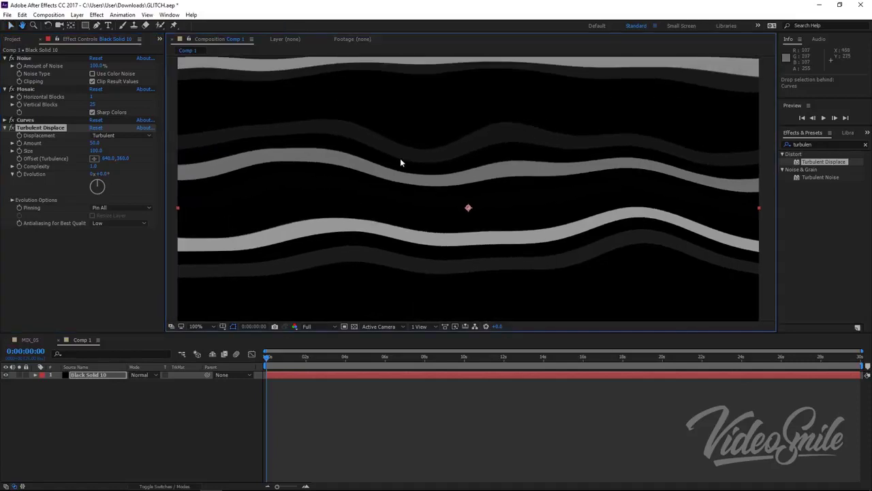
{"action": "left_click_drag", "start_coordinate": [577, 200], "coordinate": [481, 166]}
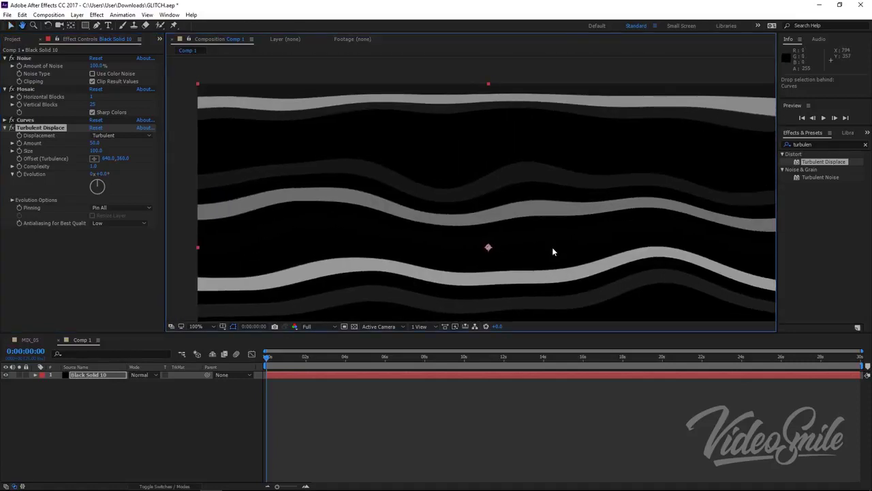
{"action": "mouse_move", "coordinate": [432, 107]}
{"action": "left_mouse_down"}
{"action": "mouse_move", "coordinate": [418, 169]}
{"action": "mouse_move", "coordinate": [438, 165]}
{"action": "left_mouse_up"}
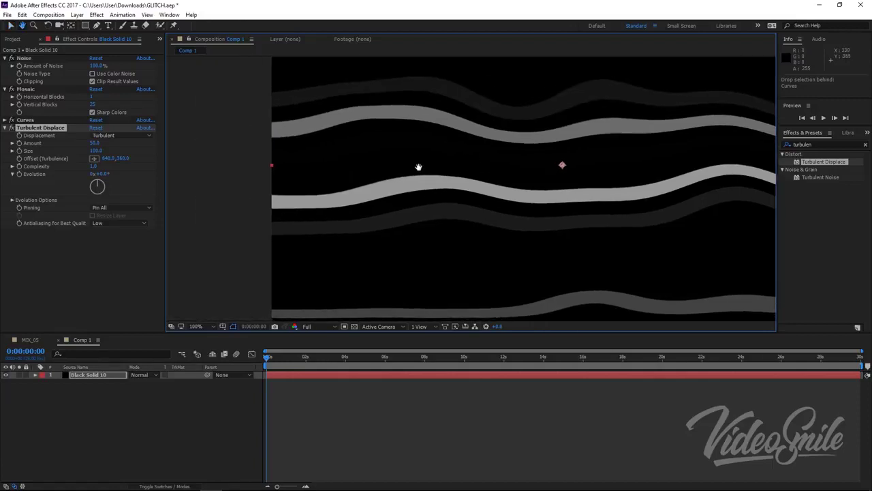
Keep Turbulent Displace Amount at 50 and set Size to 2, zooming in on the bands.
{"action": "left_click", "coordinate": [98, 143]}
{"action": "key", "text": "Return"}
{"action": "left_click", "coordinate": [96, 150]}
{"action": "type", "text": "2"}
{"action": "key", "text": "Return"}
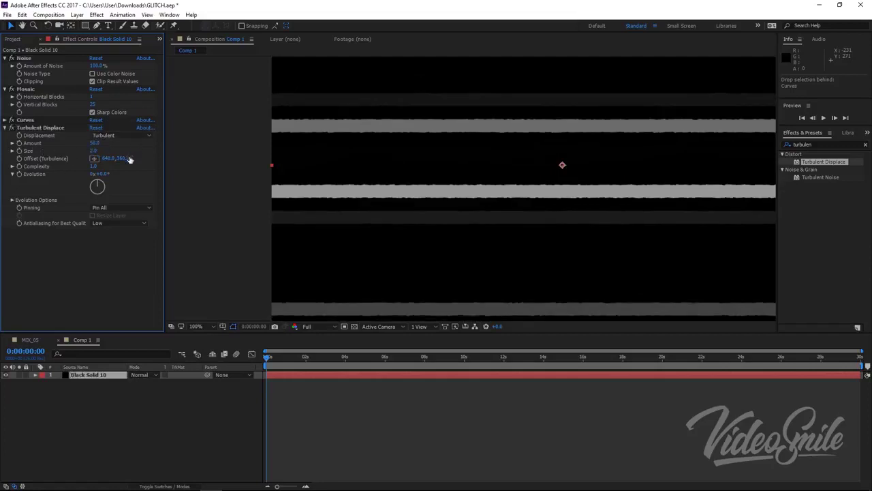
{"action": "left_click_drag", "start_coordinate": [561, 196], "coordinate": [456, 172]}
{"action": "scroll", "coordinate": [419, 166], "scroll_direction": "up", "scroll_amount": 2}
{"action": "scroll", "coordinate": [402, 171], "scroll_direction": "up", "scroll_amount": 2}
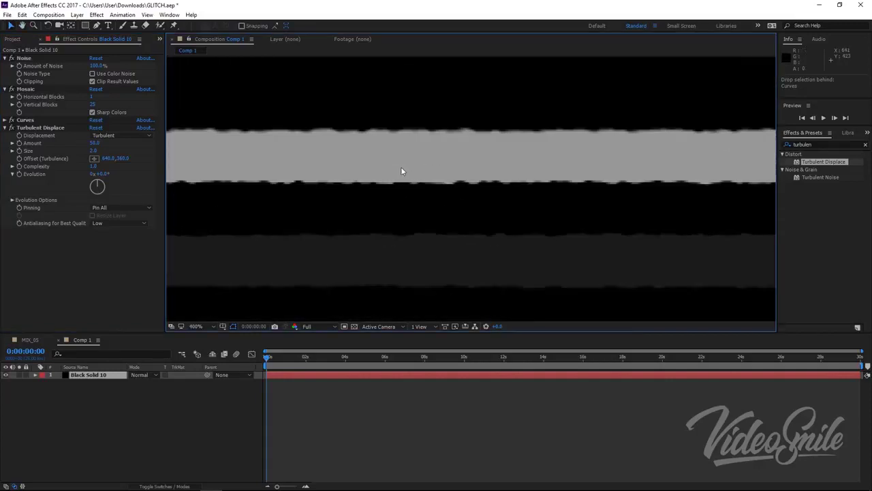
{"action": "left_click_drag", "start_coordinate": [402, 171], "coordinate": [392, 196]}
{"action": "scroll", "coordinate": [392, 198], "scroll_direction": "down", "scroll_amount": 3}
{"action": "scroll", "coordinate": [392, 204], "scroll_direction": "up", "scroll_amount": 2}
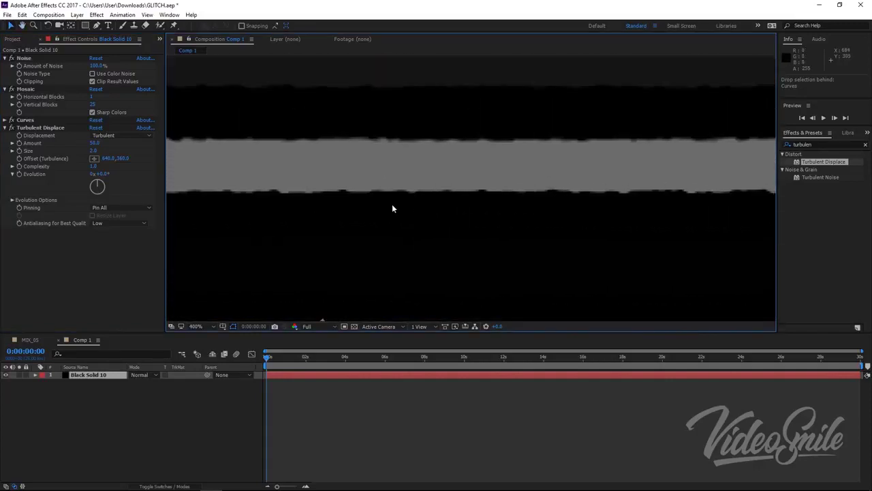
{"action": "left_click_drag", "start_coordinate": [330, 221], "coordinate": [345, 179]}
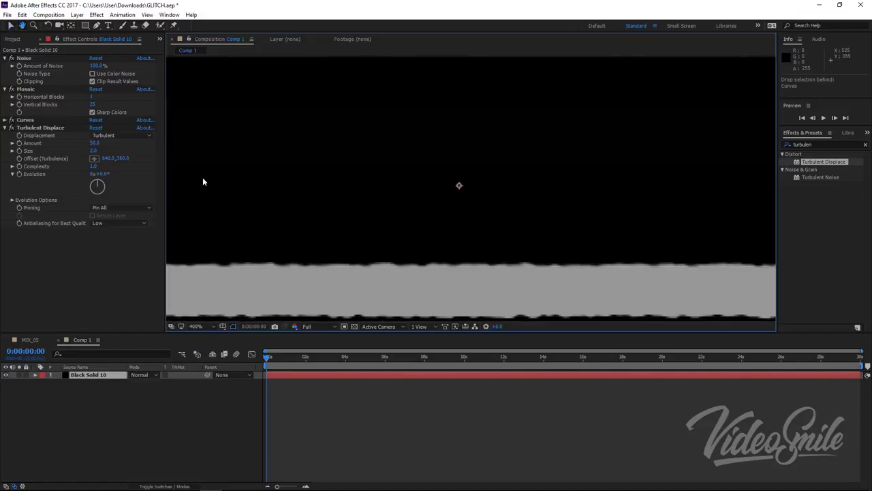
Set Complexity to 6, then scrub Evolution and undo it back to zero.
{"action": "left_click", "coordinate": [93, 166]}
{"action": "type", "text": "6"}
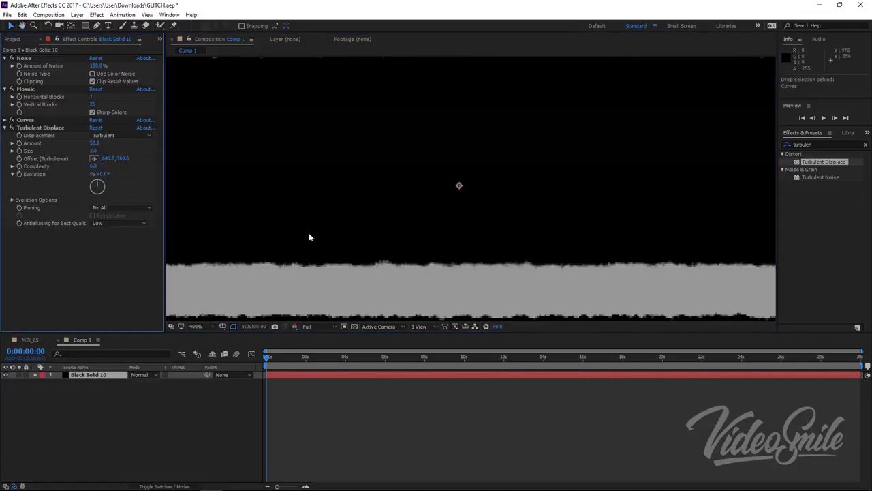
{"action": "left_click_drag", "start_coordinate": [429, 276], "coordinate": [452, 220]}
{"action": "scroll", "coordinate": [415, 271], "scroll_direction": "down", "scroll_amount": 2}
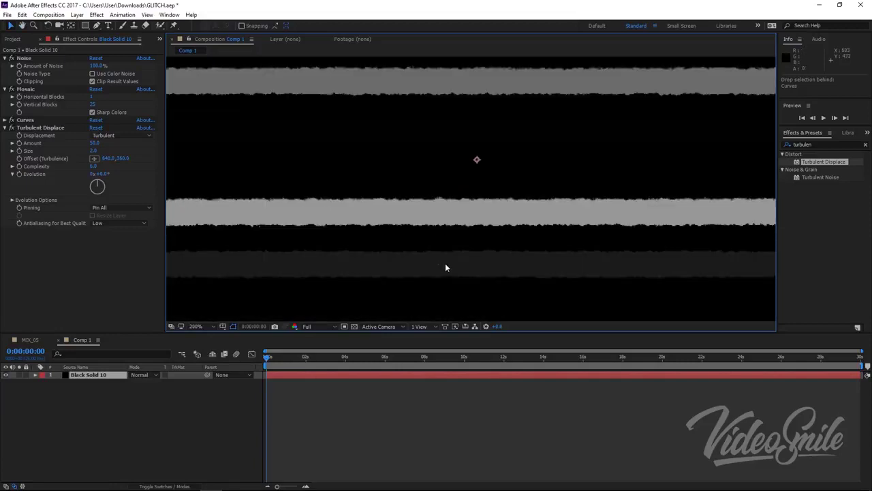
{"action": "scroll", "coordinate": [444, 267], "scroll_direction": "down", "scroll_amount": 2}
{"action": "scroll", "coordinate": [546, 206], "scroll_direction": "down", "scroll_amount": 1}
{"action": "scroll", "coordinate": [510, 231], "scroll_direction": "down", "scroll_amount": 1}
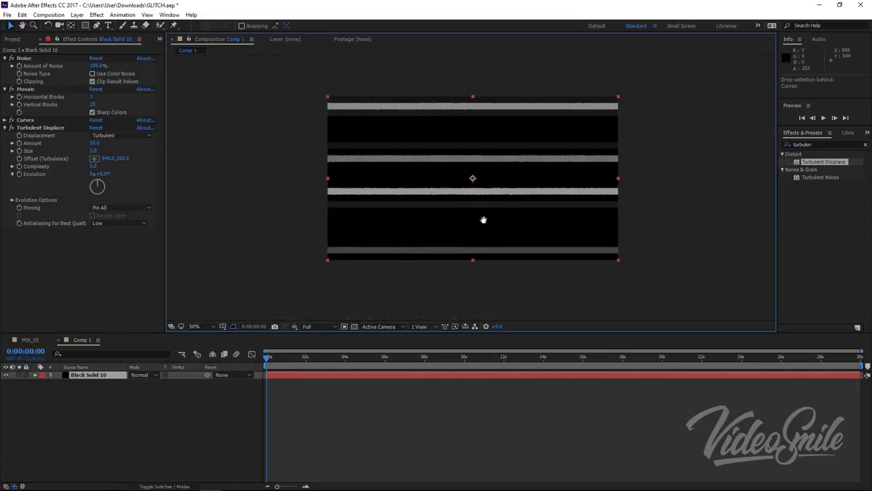
{"action": "scroll", "coordinate": [483, 218], "scroll_direction": "right", "scroll_amount": 2}
{"action": "left_click", "coordinate": [20, 174]}
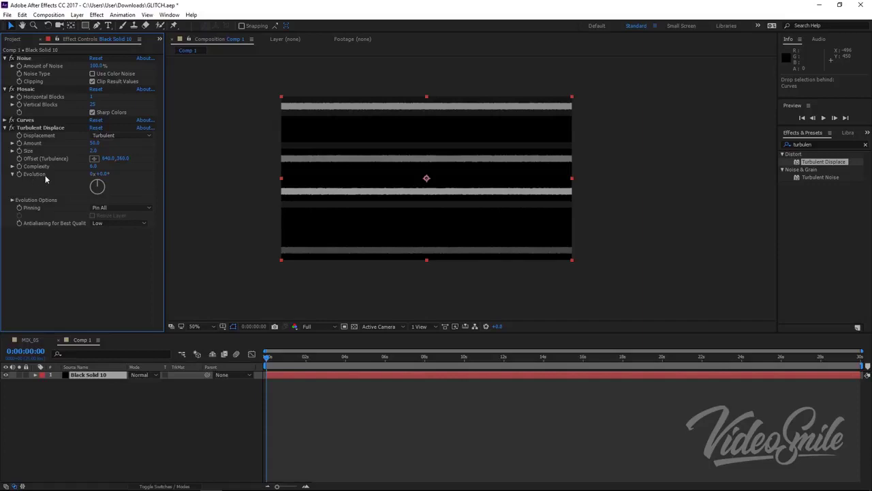
{"action": "left_click_drag", "start_coordinate": [100, 174], "coordinate": [138, 174]}
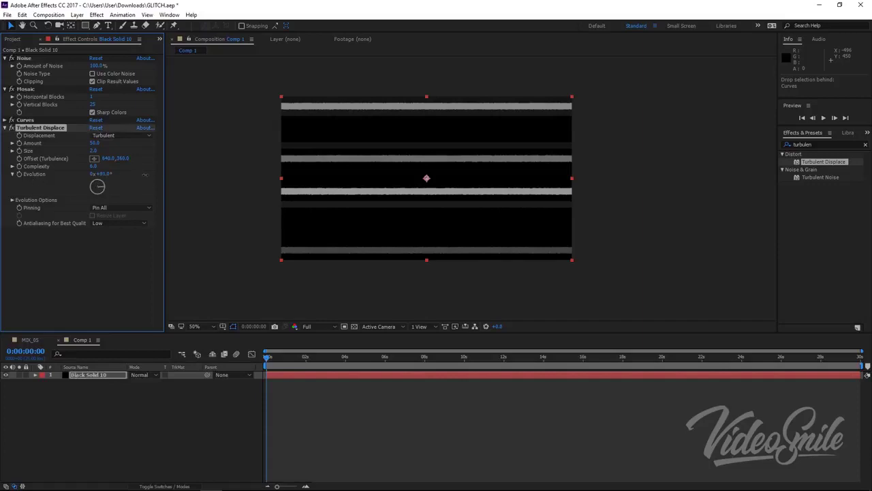
{"action": "key", "text": "ctrl+z"}
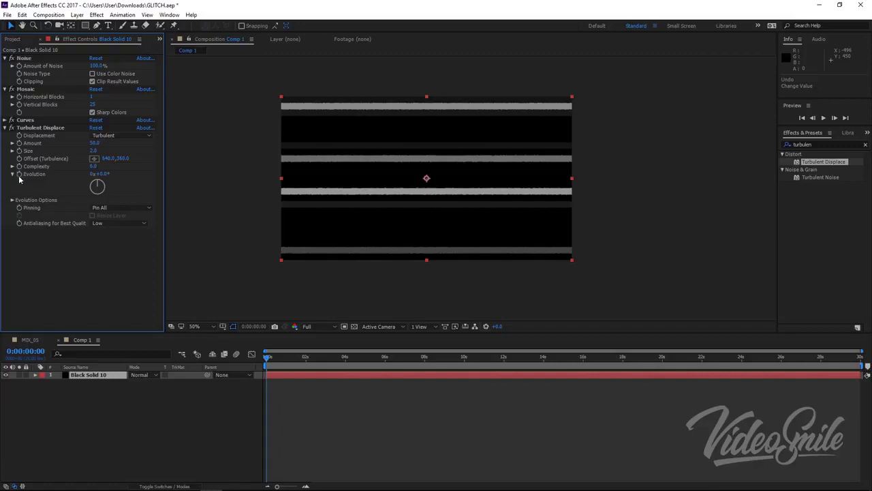
Give Turbulent Displace Evolution the expression time*1000 and reselect Black Solid 10.
{"action": "left_click", "coordinate": [20, 174], "text": "alt"}
{"action": "type", "text": "time*"}
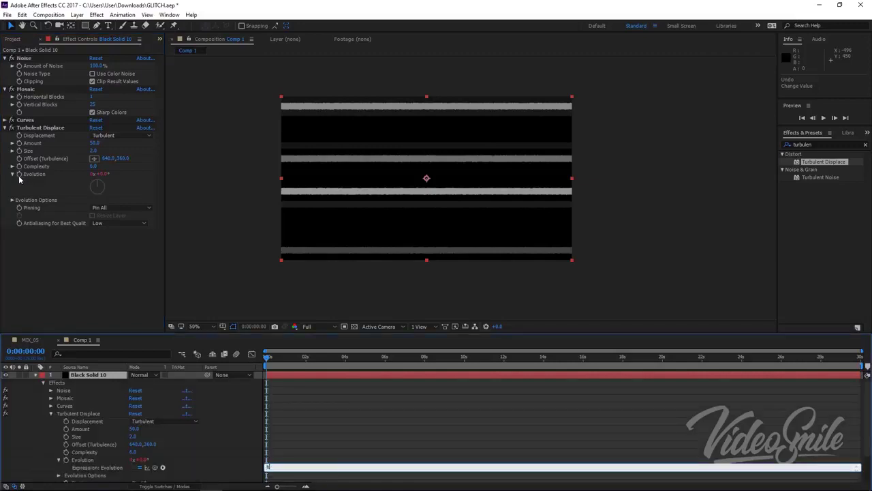
{"action": "type", "text": "1000;"}
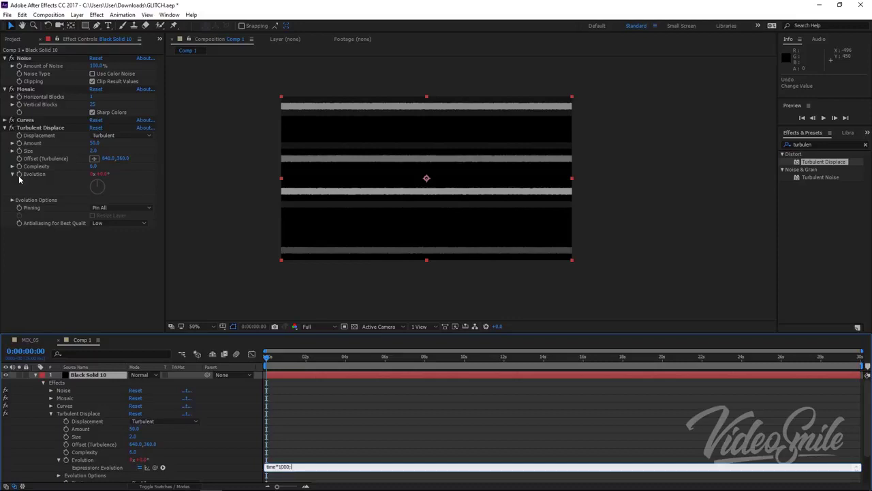
{"action": "left_click", "coordinate": [404, 434]}
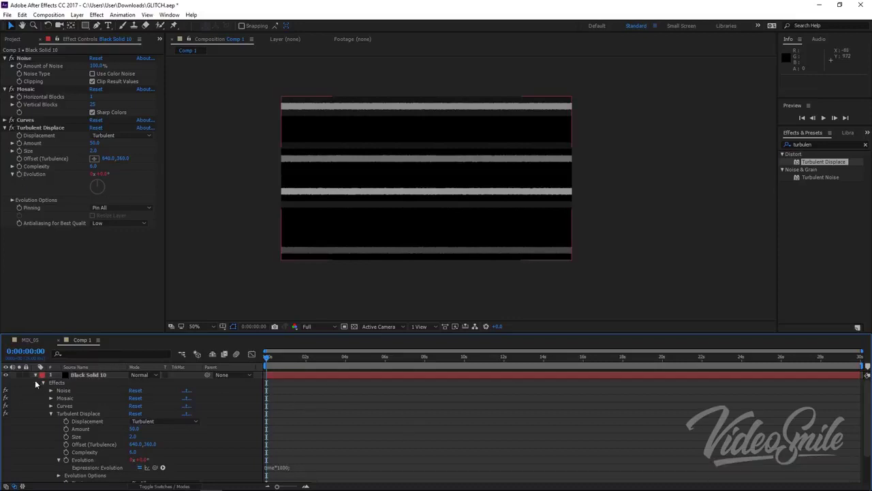
{"action": "left_click", "coordinate": [35, 375]}
{"action": "left_click", "coordinate": [79, 377]}
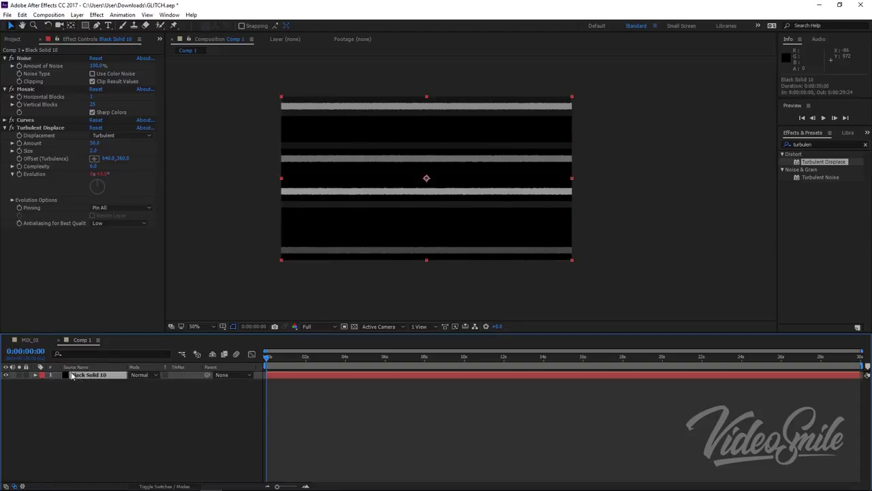
Apply Posterize Time to Black Solid 10 and start a preview.
{"action": "left_click", "coordinate": [805, 143]}
{"action": "double_click", "coordinate": [805, 143]}
{"action": "type", "text": "pos"}
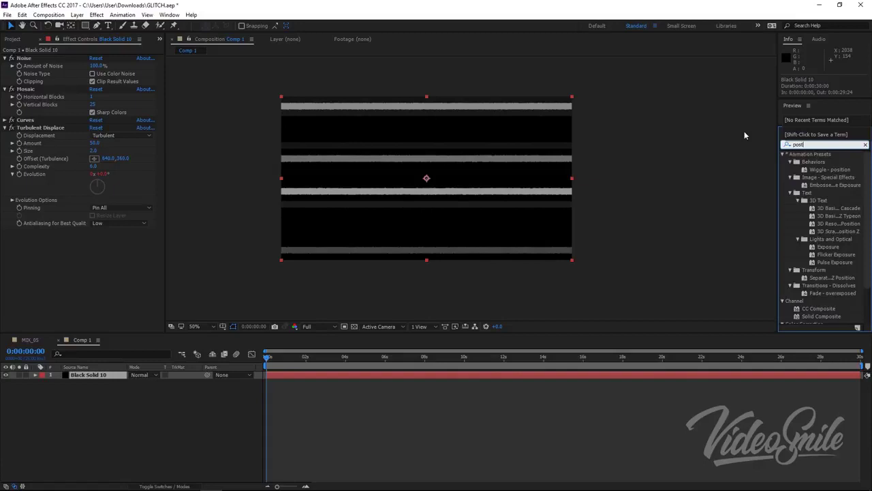
{"action": "type", "text": "terize"}
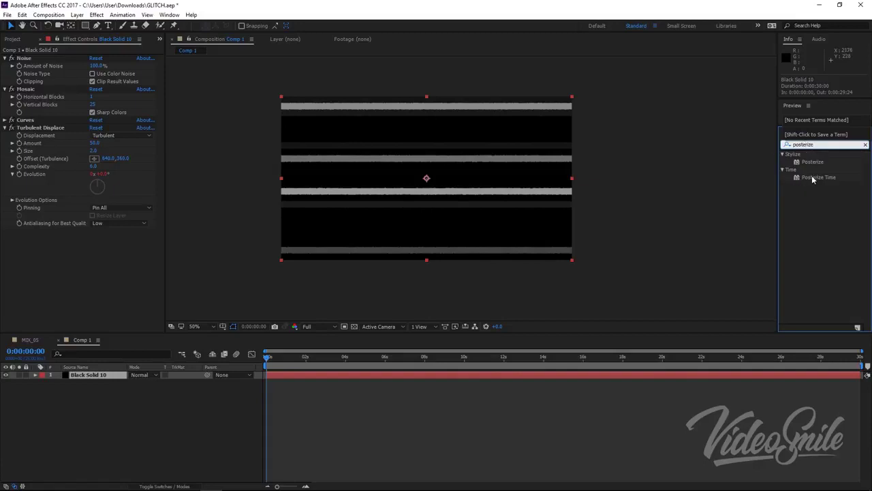
{"action": "left_click_drag", "start_coordinate": [821, 177], "coordinate": [68, 282]}
{"action": "left_click", "coordinate": [445, 429]}
{"action": "key", "text": "space"}
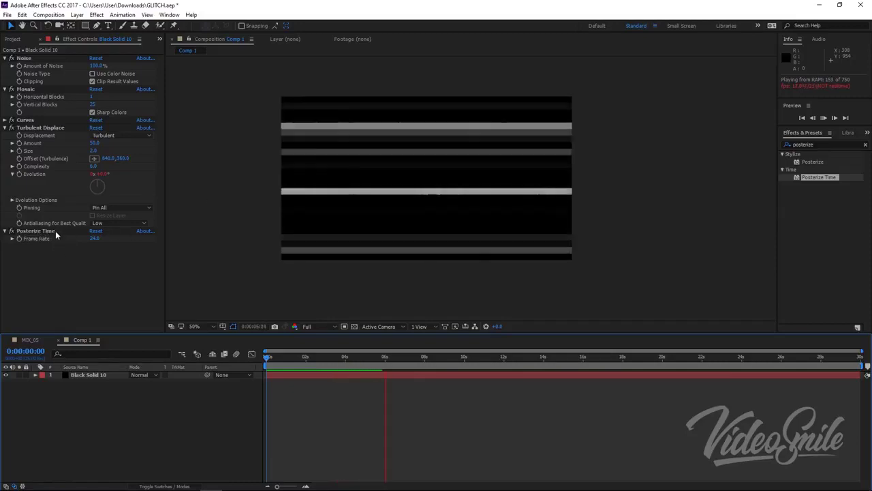
Set the Posterize Time frame rate to 9 and preview from the start.
{"action": "left_click", "coordinate": [95, 240]}
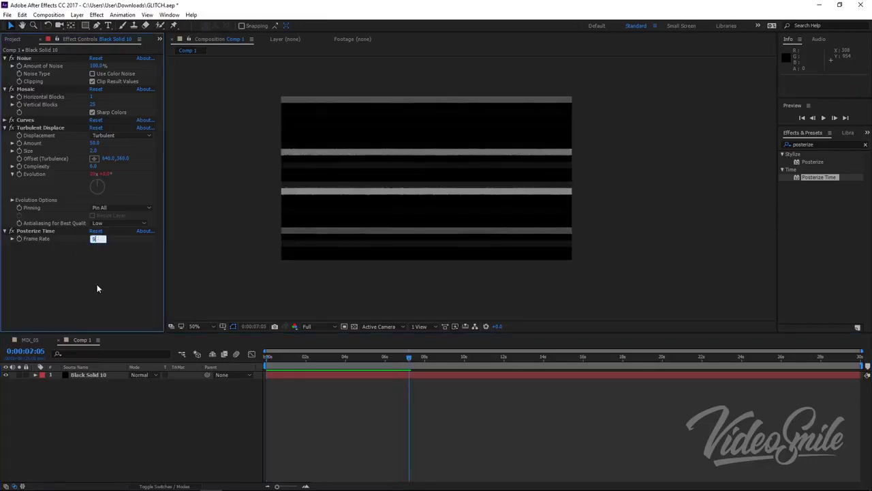
{"action": "key", "text": "Return"}
{"action": "left_click", "coordinate": [320, 415]}
{"action": "key", "text": "Home"}
{"action": "key", "text": "space"}
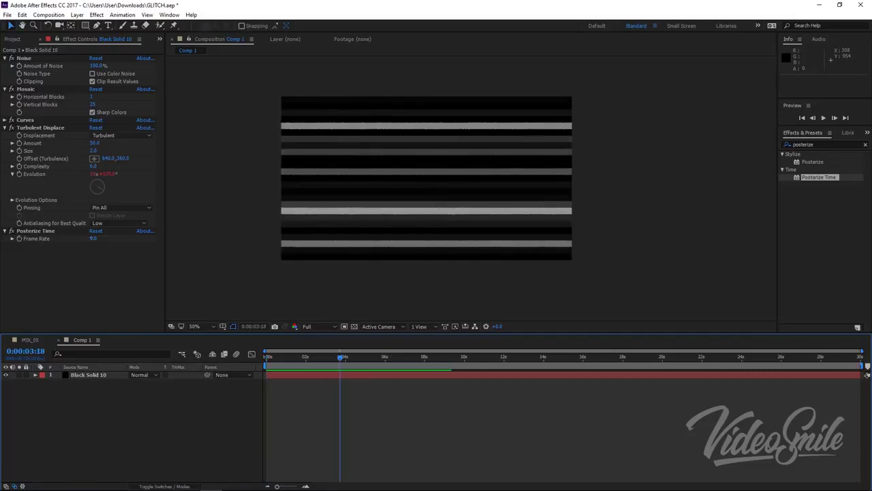
{"action": "left_click", "coordinate": [101, 267]}
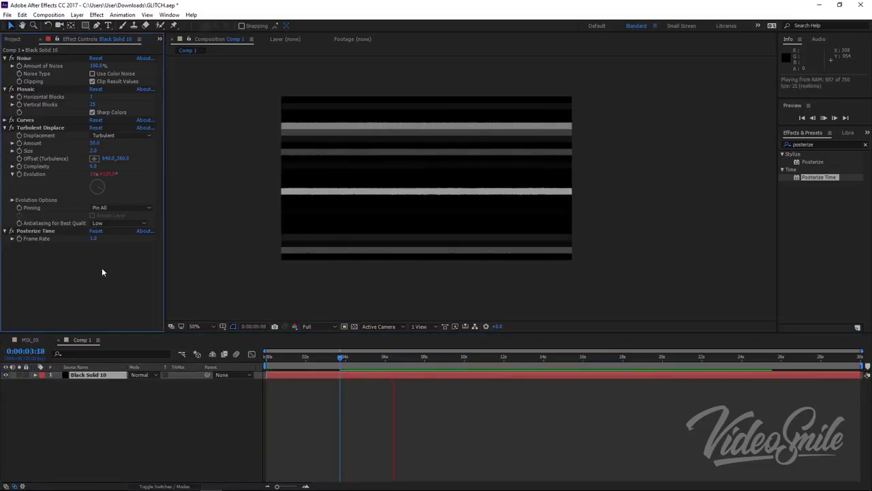
Recommit the 9 frame rate, enlarge the timeline, preview again and select Black Solid 10.
{"action": "left_click", "coordinate": [94, 239]}
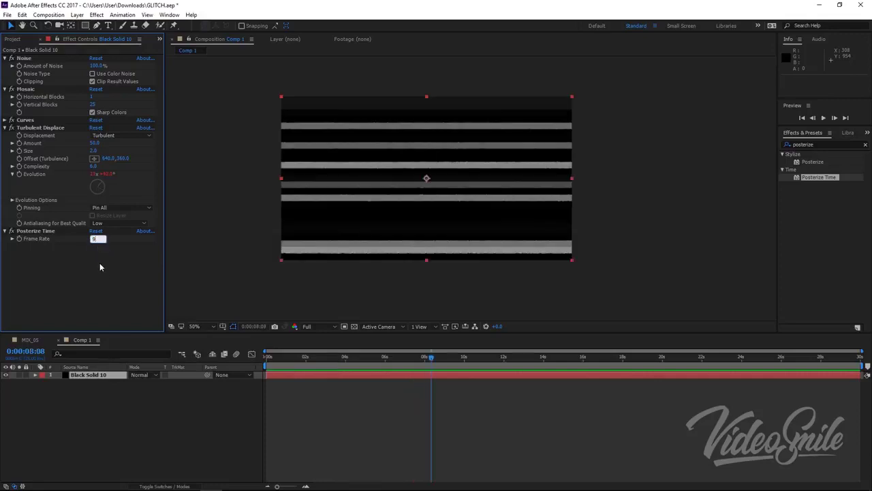
{"action": "key", "text": "Return"}
{"action": "left_click", "coordinate": [320, 390]}
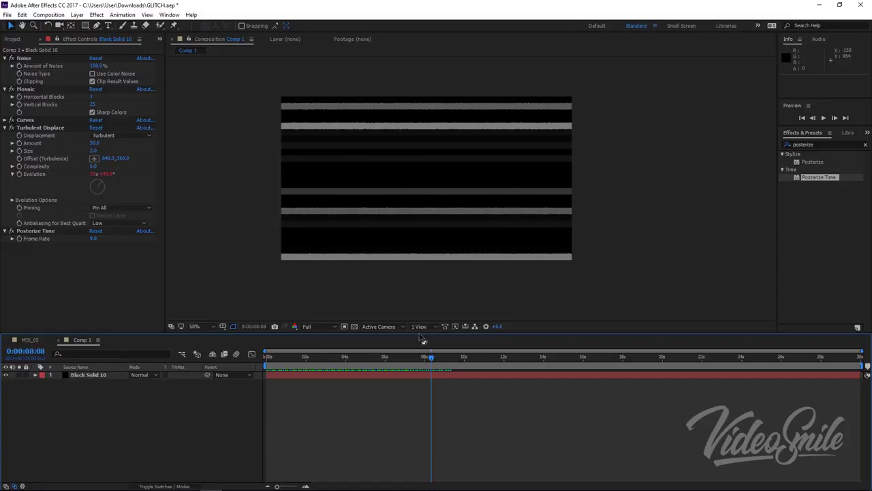
{"action": "mouse_move", "coordinate": [418, 334]}
{"action": "left_mouse_down"}
{"action": "mouse_move", "coordinate": [418, 317]}
{"action": "mouse_move", "coordinate": [266, 342]}
{"action": "left_mouse_up"}
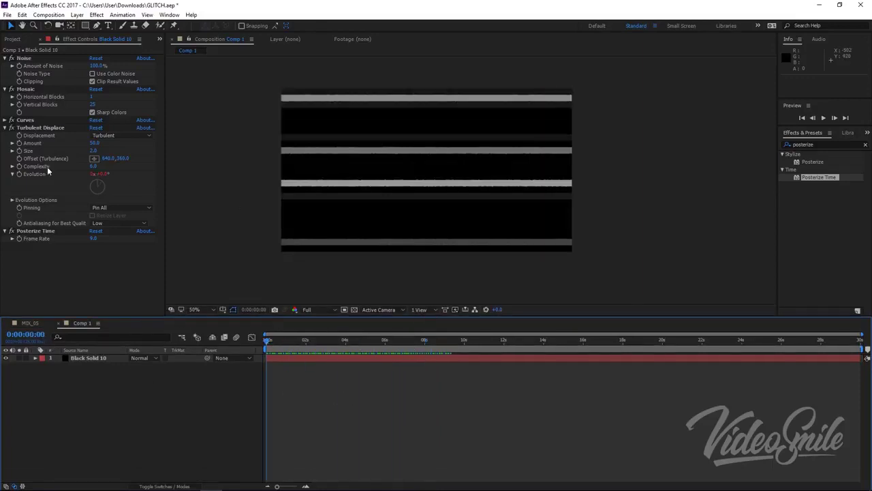
{"action": "key", "text": "space"}
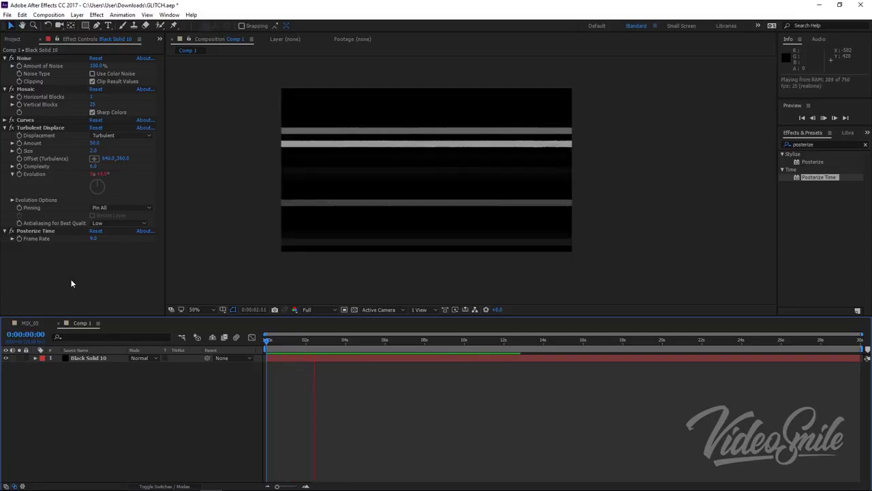
{"action": "key", "text": "space"}
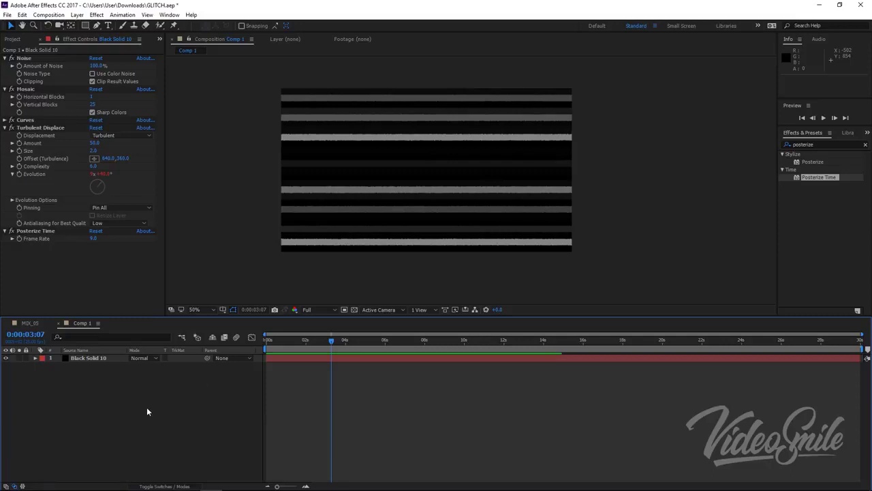
{"action": "left_click", "coordinate": [94, 360]}
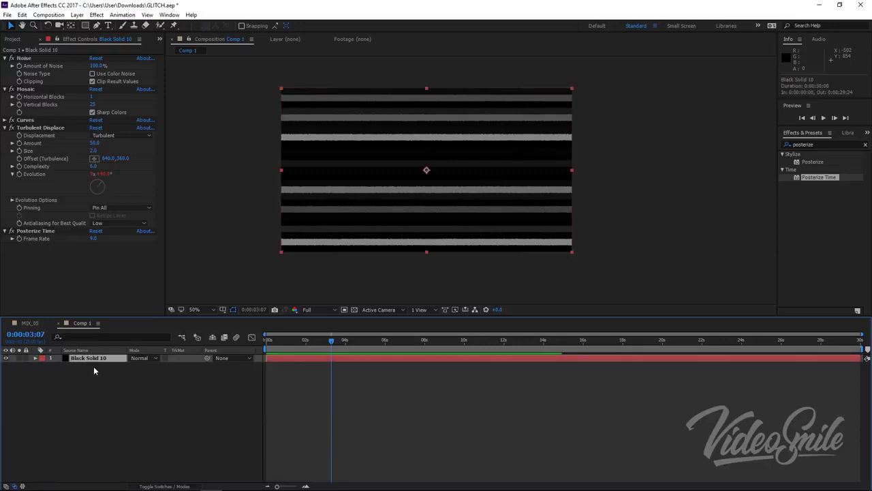
Duplicate the layer and set its Mosaic to 200×320 blocks and Posterize Time to 5 fps.
{"action": "key", "text": "ctrl+d"}
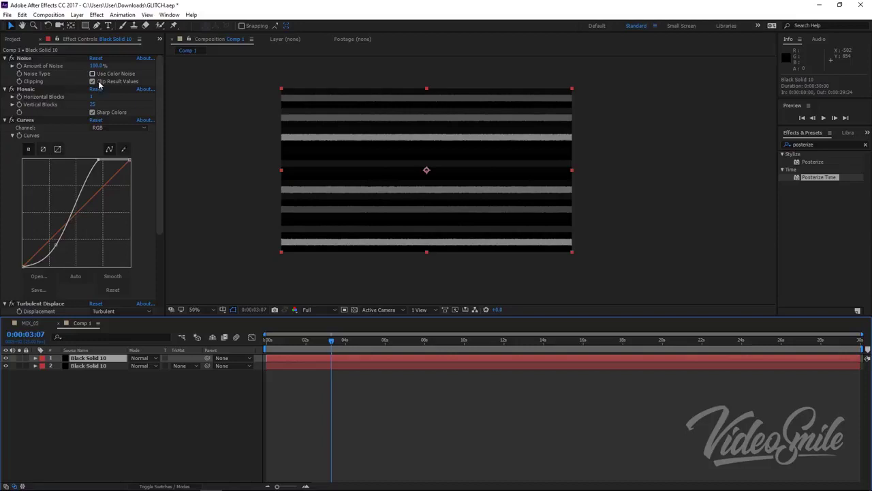
{"action": "left_click", "coordinate": [91, 97]}
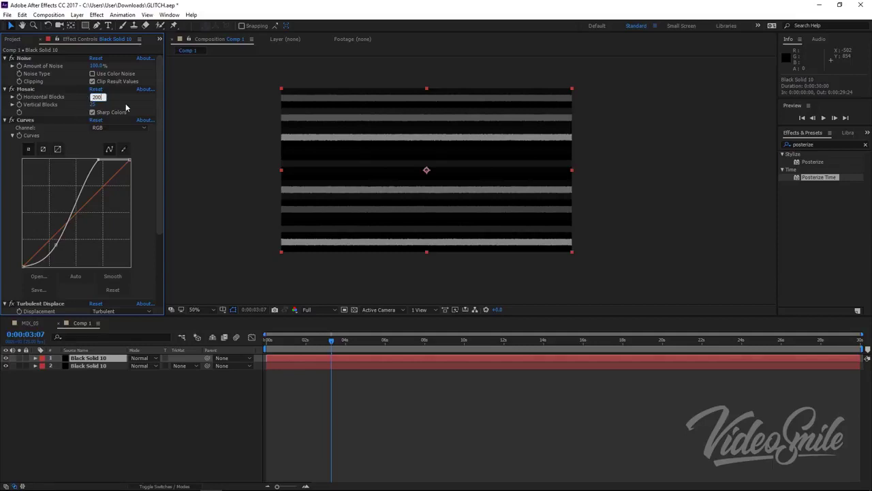
{"action": "key", "text": "Tab"}
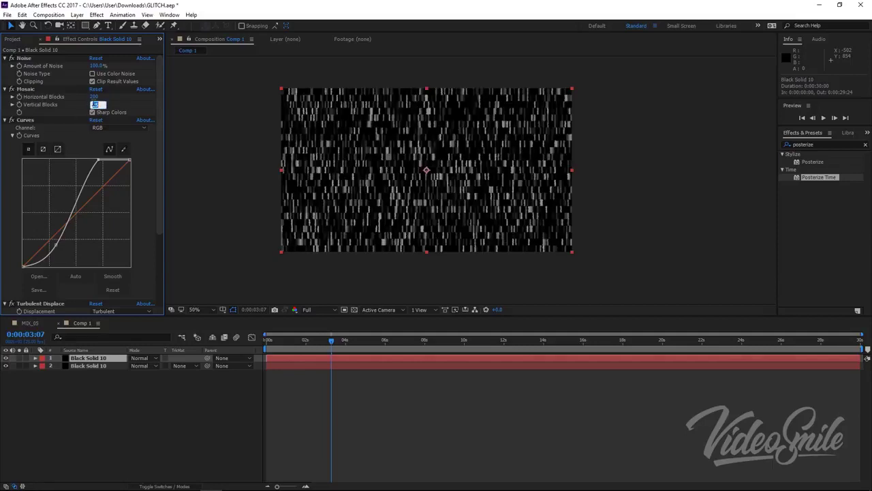
{"action": "type", "text": "320"}
{"action": "key", "text": "Return"}
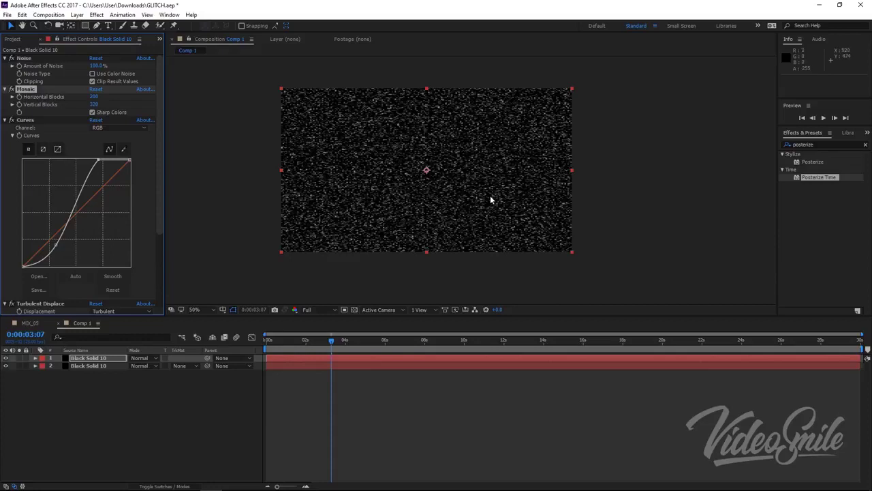
{"action": "scroll", "coordinate": [466, 178], "scroll_direction": "up", "scroll_amount": 2}
{"action": "left_click_drag", "start_coordinate": [448, 162], "coordinate": [503, 174]}
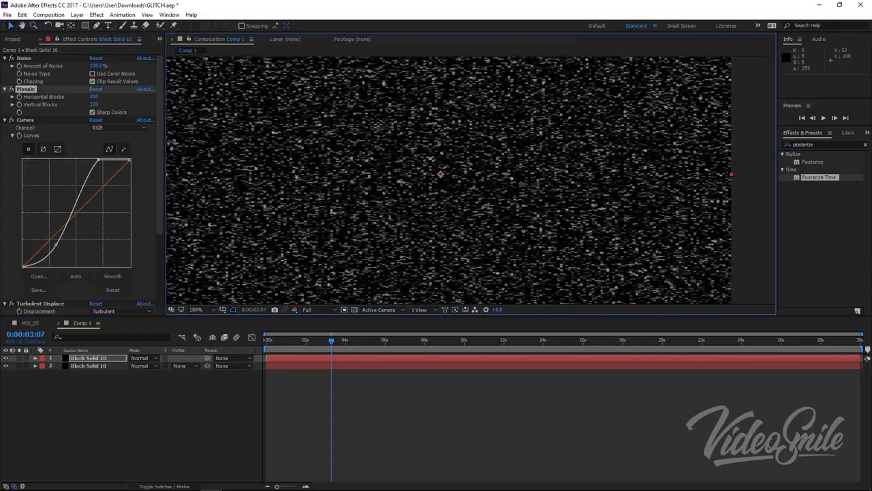
{"action": "left_click", "coordinate": [11, 120]}
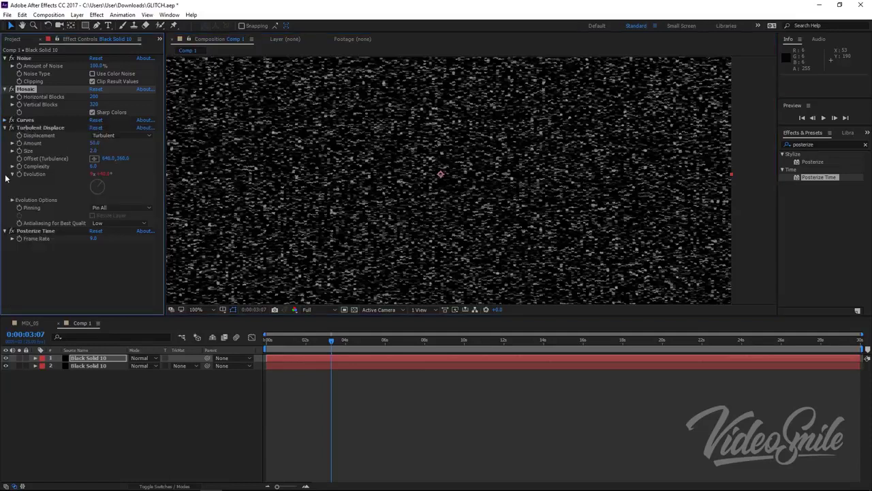
{"action": "left_click", "coordinate": [92, 239]}
{"action": "key", "text": "Return"}
Preview the speckles and set the top layer's blend mode to Add.
{"action": "scroll", "coordinate": [403, 221], "scroll_direction": "down", "scroll_amount": 2}
{"action": "left_click", "coordinate": [473, 371]}
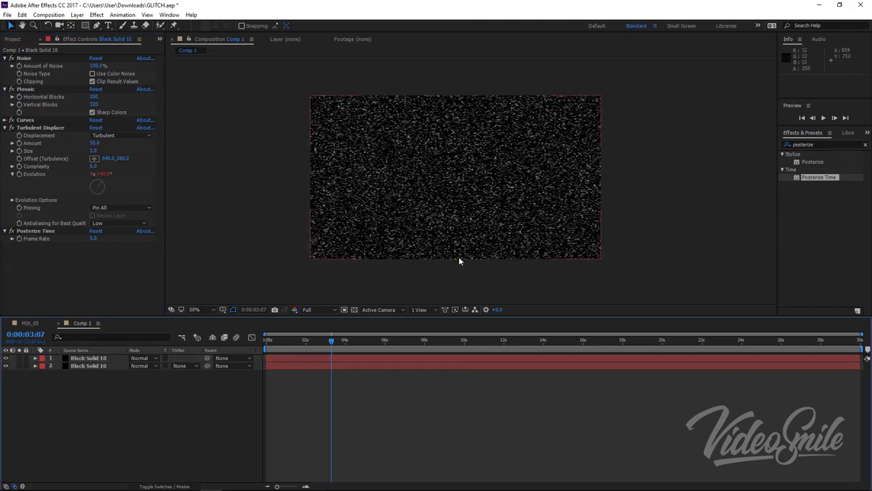
{"action": "scroll", "coordinate": [459, 257], "scroll_direction": "up", "scroll_amount": 2}
{"action": "key", "text": "space"}
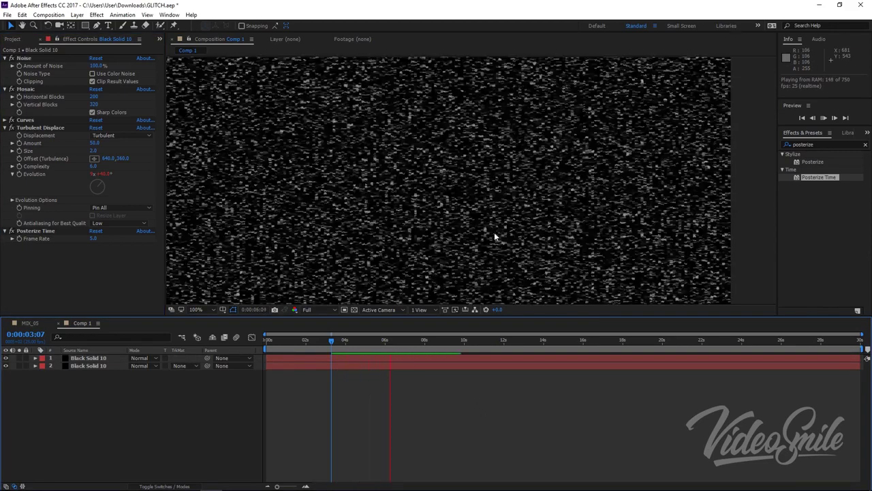
{"action": "left_click", "coordinate": [87, 358]}
{"action": "left_click", "coordinate": [136, 358]}
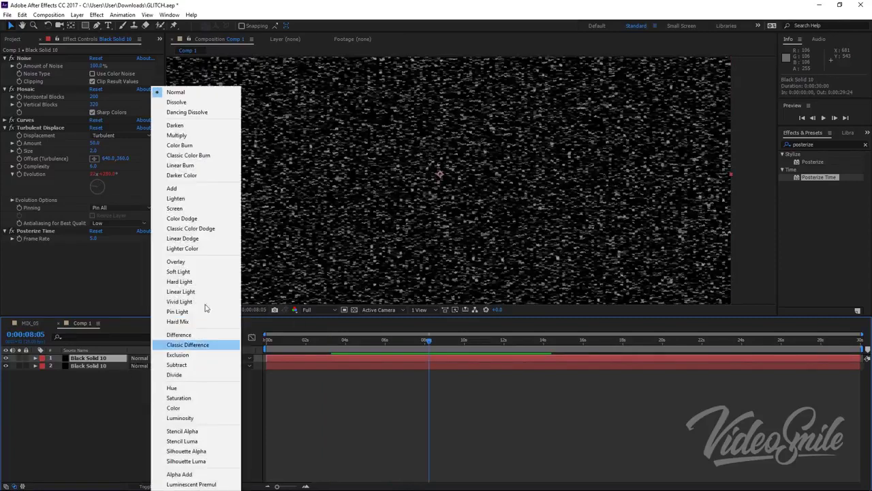
{"action": "left_click", "coordinate": [172, 189]}
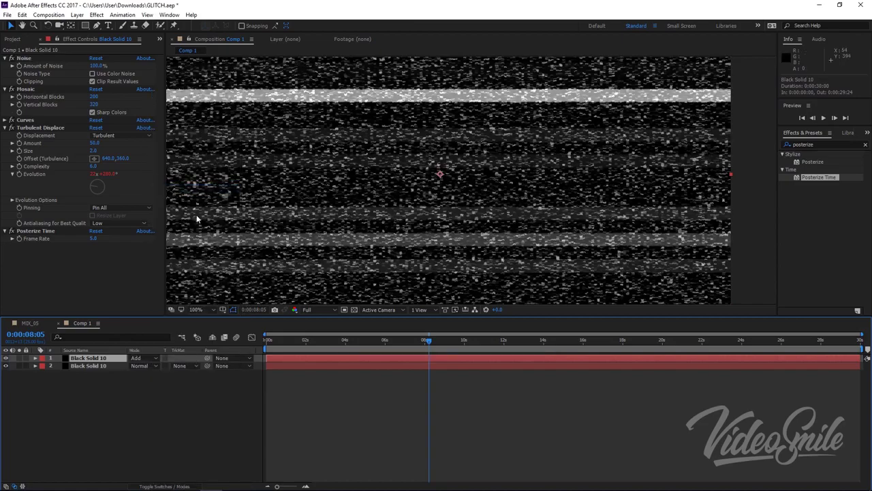
{"action": "left_click", "coordinate": [330, 340]}
{"action": "key", "text": "space"}
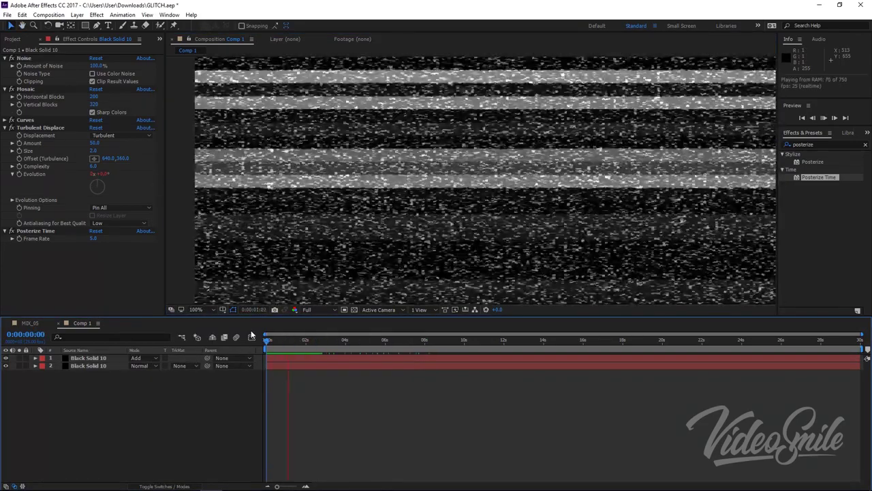
{"action": "key", "text": "space"}
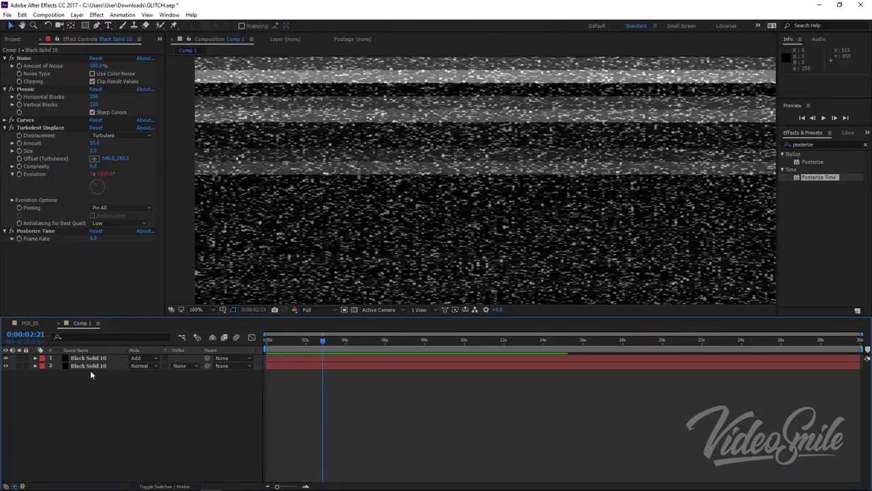
Duplicate the second Black Solid 10 layer and move the copy to the top.
{"action": "left_click", "coordinate": [90, 368]}
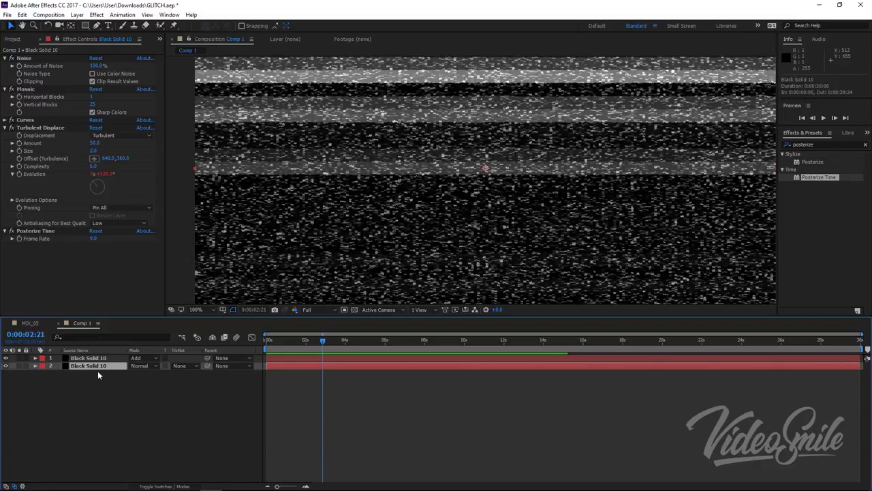
{"action": "key", "text": "ctrl+d"}
{"action": "left_click_drag", "start_coordinate": [96, 361], "coordinate": [92, 357]}
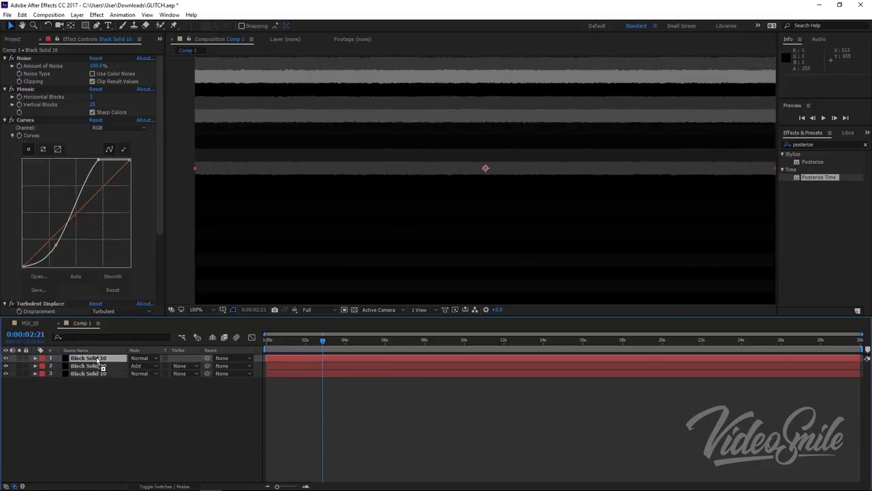
Collapse Curves, Mosaic and Turbulent Displace, then add Displacement Map from an Effects & Presets search for 'displa'.
{"action": "key", "text": "comma"}
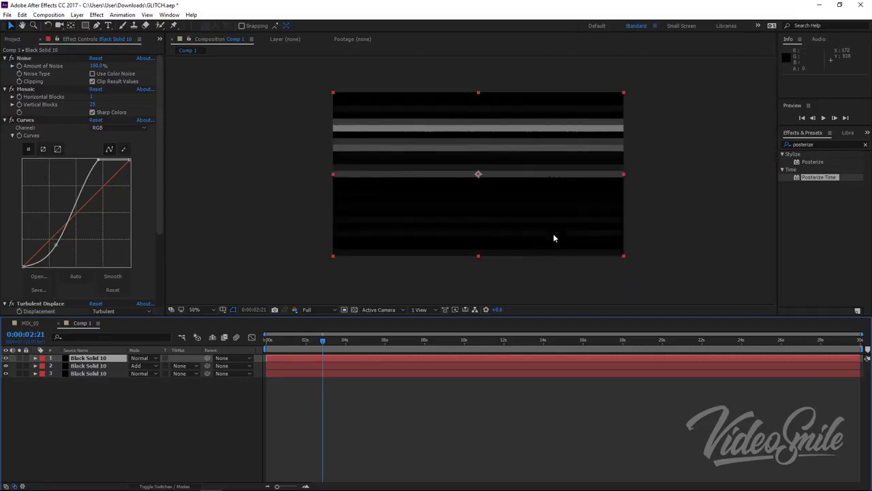
{"action": "left_click", "coordinate": [4, 121]}
{"action": "left_click", "coordinate": [4, 89]}
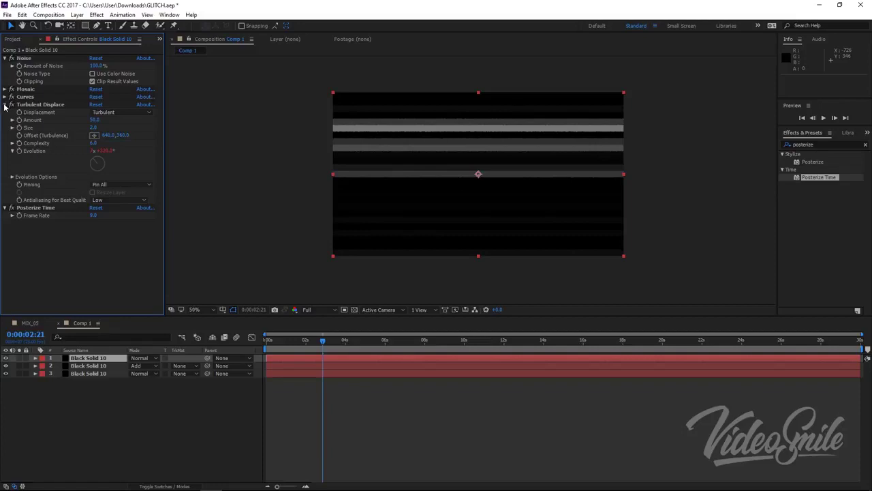
{"action": "left_click", "coordinate": [4, 104]}
{"action": "left_click", "coordinate": [816, 145]}
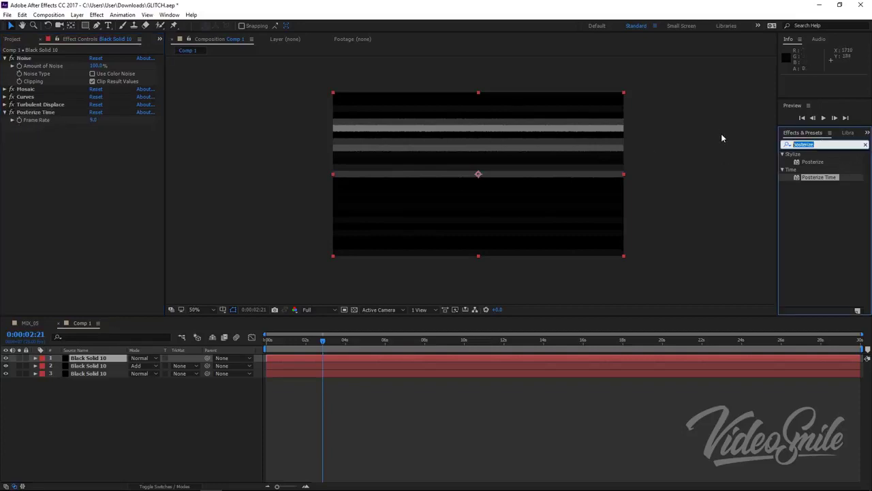
{"action": "type", "text": "displa"}
{"action": "mouse_move", "coordinate": [825, 193]}
{"action": "left_mouse_down"}
{"action": "mouse_move", "coordinate": [540, 184]}
{"action": "mouse_move", "coordinate": [74, 150]}
{"action": "mouse_move", "coordinate": [59, 112]}
{"action": "left_mouse_up"}
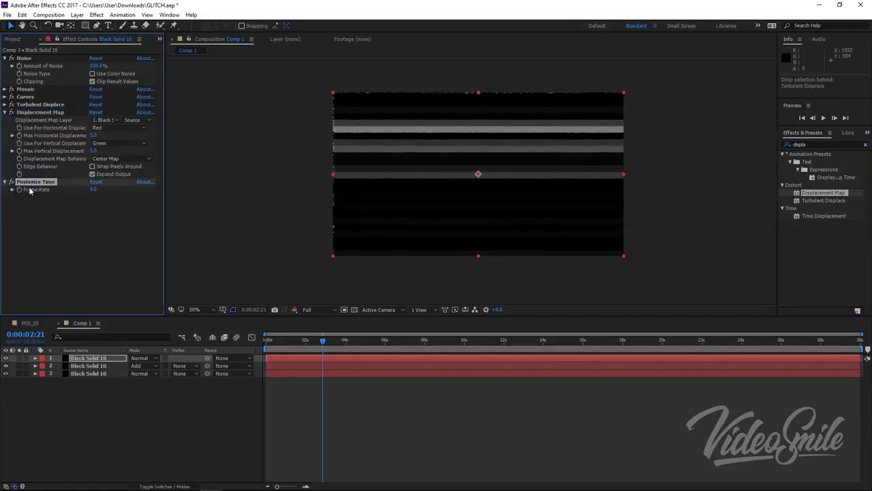
Check Displacement Map's source layer options and turn on Wrap Pixels Around.
{"action": "key", "text": "period"}
{"action": "left_click_drag", "start_coordinate": [347, 191], "coordinate": [355, 271]}
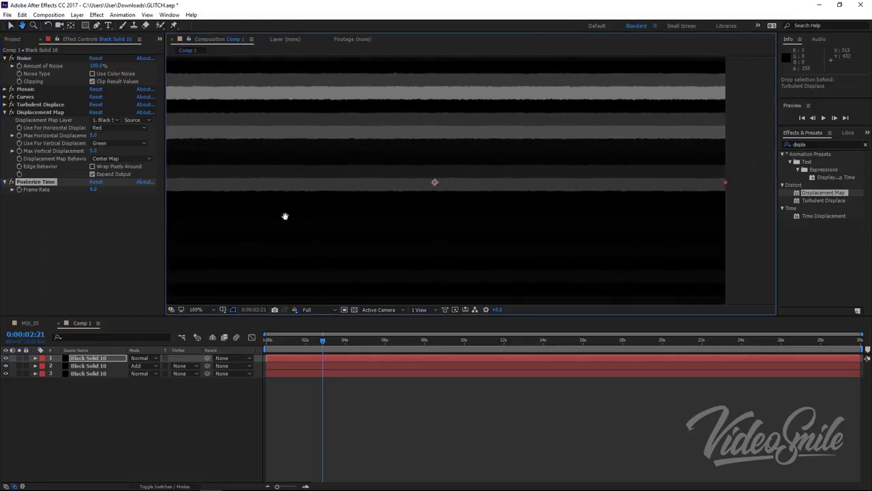
{"action": "left_click", "coordinate": [42, 112]}
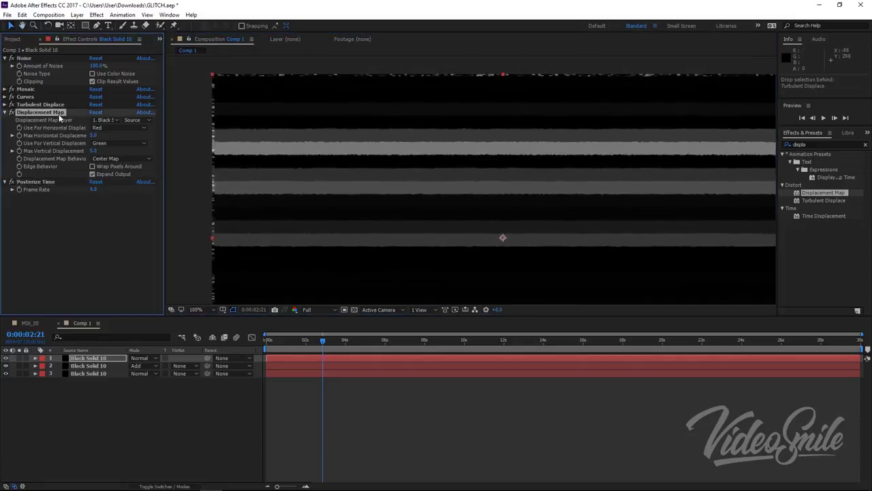
{"action": "left_click_drag", "start_coordinate": [331, 146], "coordinate": [323, 170]}
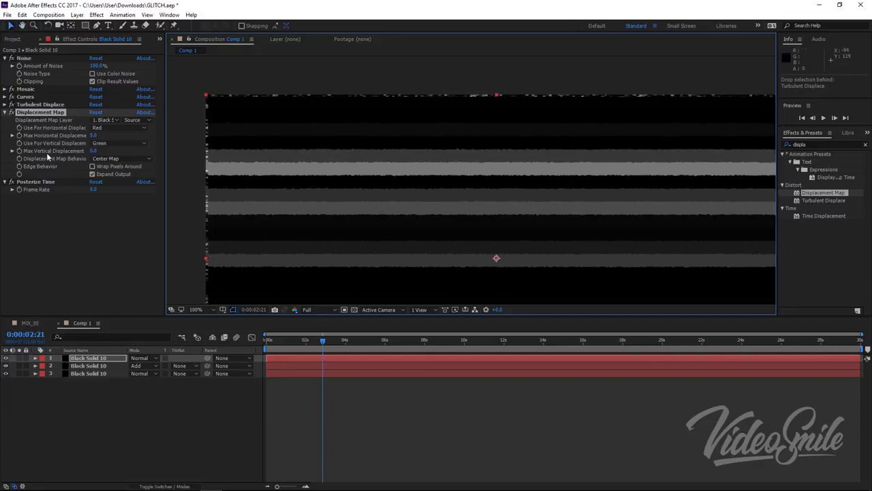
{"action": "left_click", "coordinate": [88, 139]}
{"action": "key", "text": "ctrl+z"}
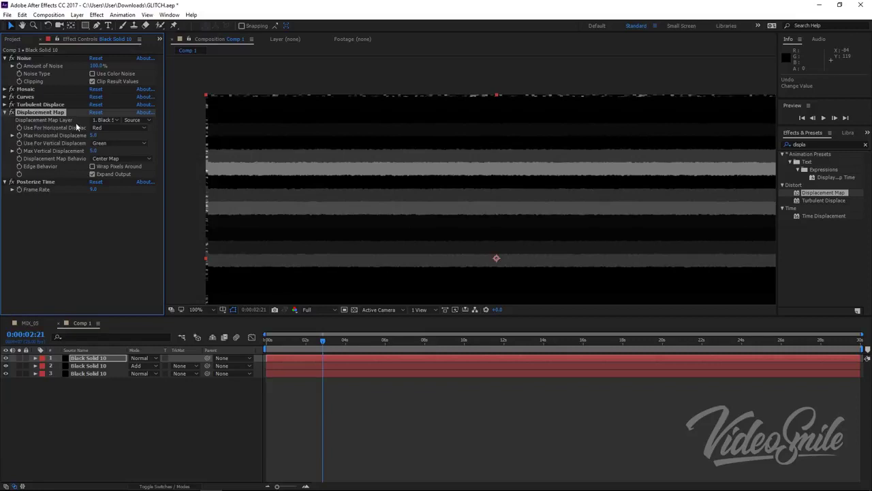
{"action": "left_click", "coordinate": [105, 120]}
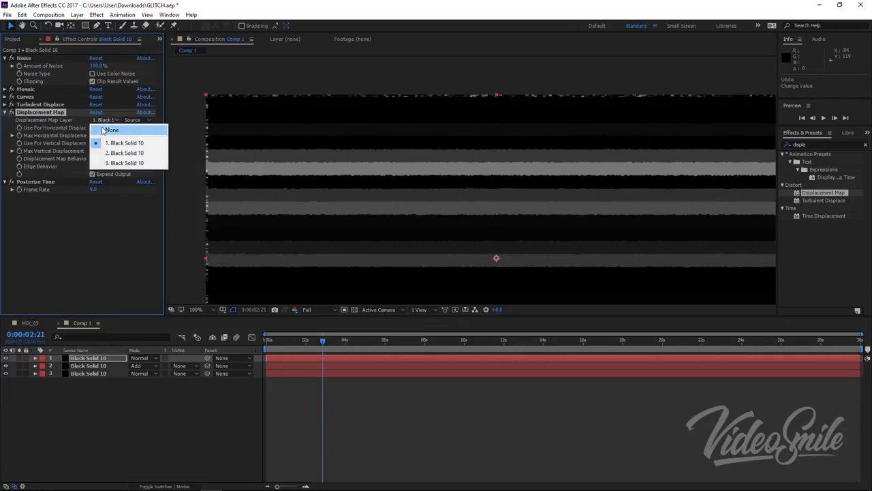
{"action": "left_click", "coordinate": [71, 136]}
{"action": "left_click_drag", "start_coordinate": [303, 189], "coordinate": [294, 173]}
{"action": "left_click", "coordinate": [94, 167]}
{"action": "scroll", "coordinate": [183, 222], "scroll_direction": "up", "scroll_amount": 2}
{"action": "scroll", "coordinate": [351, 171], "scroll_direction": "down", "scroll_amount": 1}
{"action": "scroll", "coordinate": [358, 175], "scroll_direction": "down", "scroll_amount": 1}
{"action": "scroll", "coordinate": [296, 168], "scroll_direction": "down", "scroll_amount": 1}
{"action": "scroll", "coordinate": [299, 164], "scroll_direction": "down", "scroll_amount": 1}
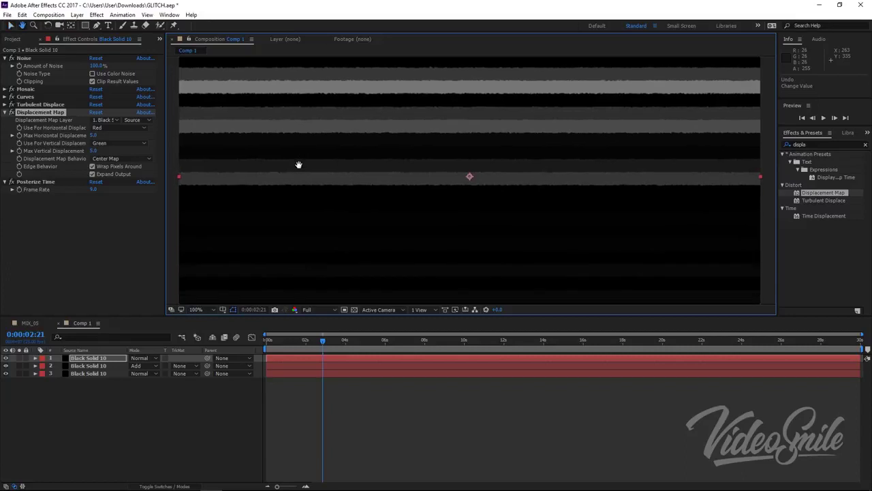
{"action": "key", "text": "v"}
Set Max Horizontal Displacement to 0 and Max Vertical Displacement to -63, then preview at 50%.
{"action": "left_click", "coordinate": [94, 136]}
{"action": "type", "text": "0"}
{"action": "key", "text": "Return"}
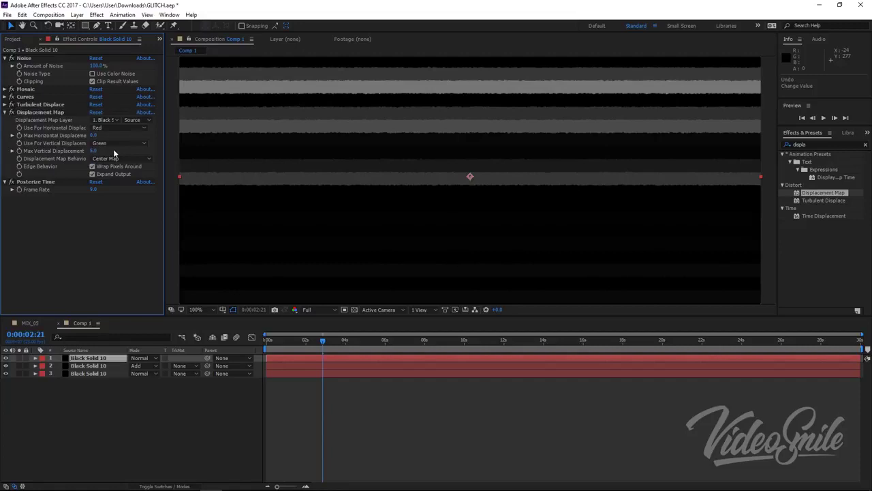
{"action": "left_click_drag", "start_coordinate": [93, 150], "coordinate": [205, 157]}
{"action": "left_click", "coordinate": [96, 150]}
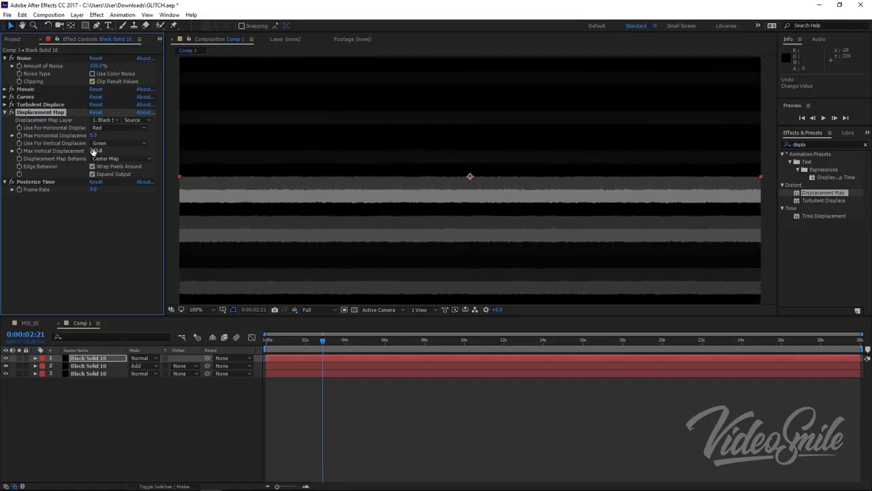
{"action": "type", "text": "-63"}
{"action": "key", "text": "Return"}
{"action": "key", "text": "comma"}
{"action": "left_click", "coordinate": [381, 436]}
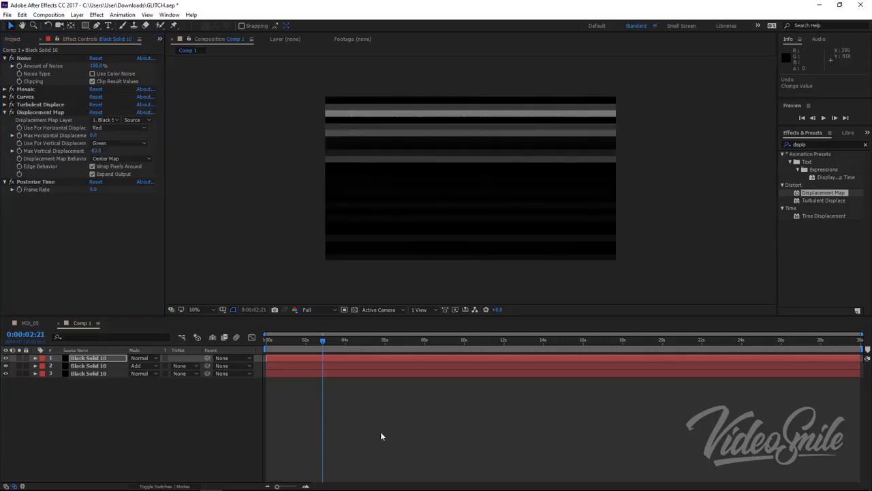
{"action": "key", "text": "space"}
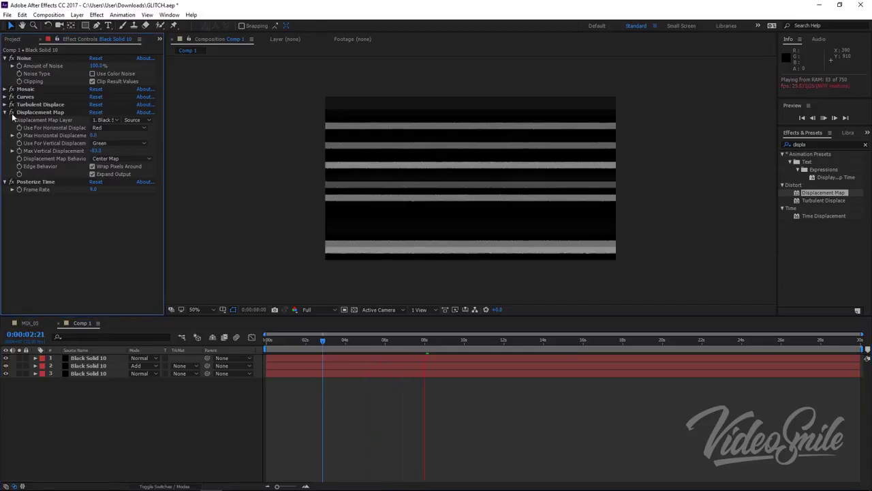
Try Add and then Overlay blending on the top noise layer, previewing each.
{"action": "key", "text": "space"}
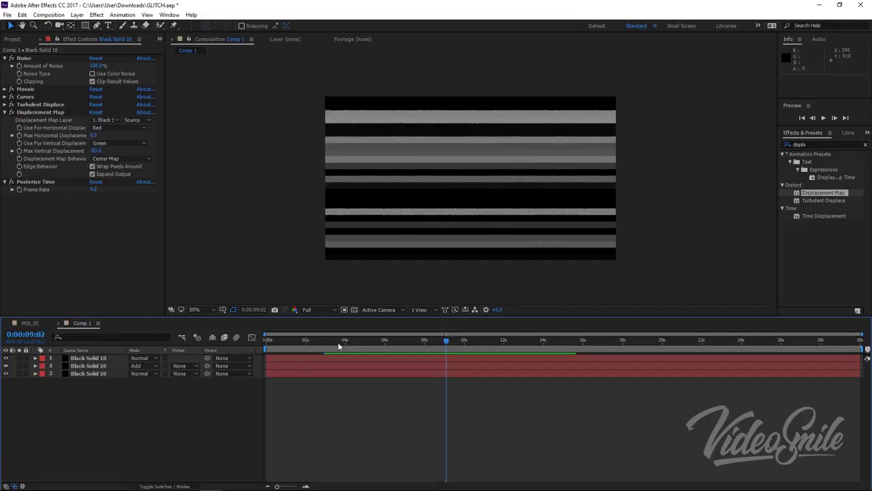
{"action": "left_click", "coordinate": [307, 340]}
{"action": "left_click", "coordinate": [98, 359]}
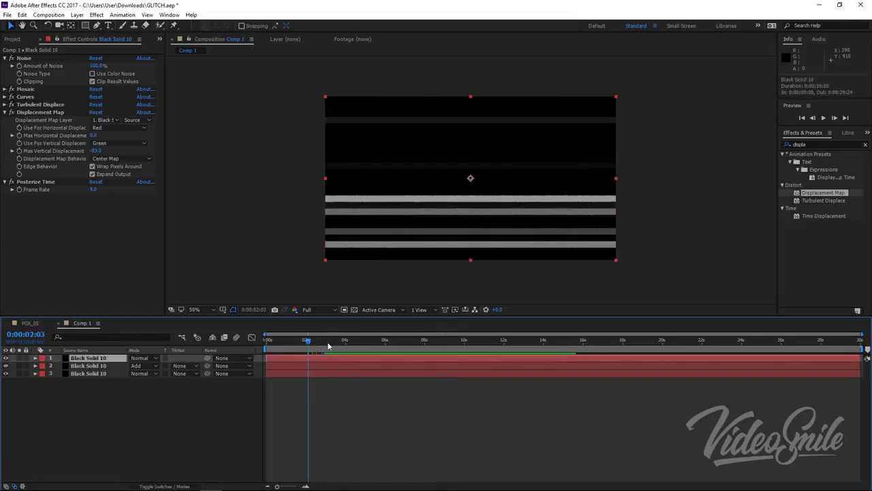
{"action": "left_click", "coordinate": [352, 340]}
{"action": "left_click", "coordinate": [144, 358]}
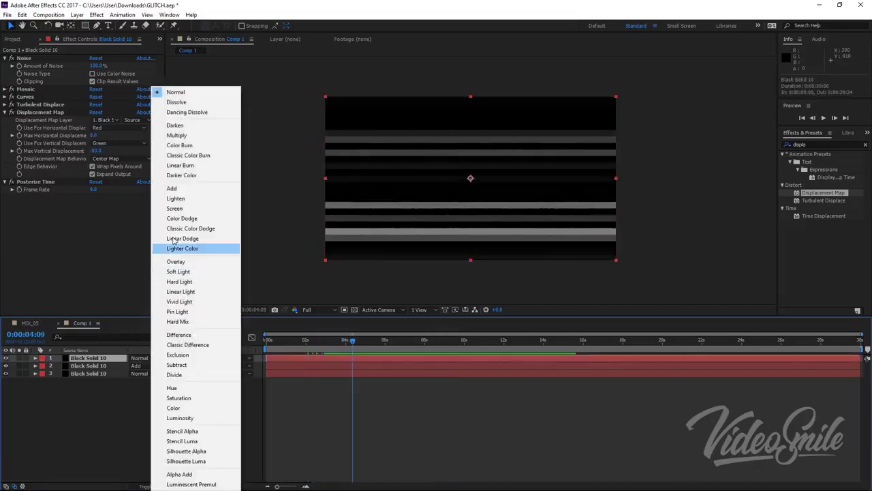
{"action": "left_click", "coordinate": [171, 188]}
{"action": "key", "text": "space"}
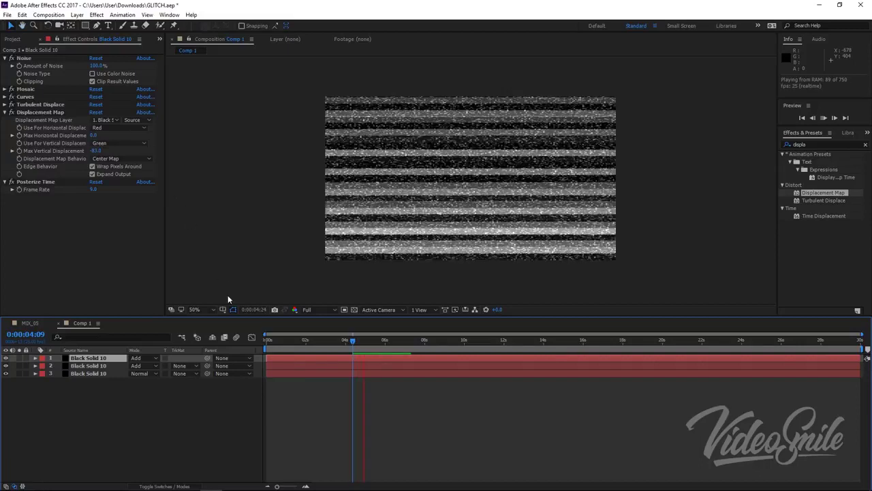
{"action": "left_click", "coordinate": [152, 358]}
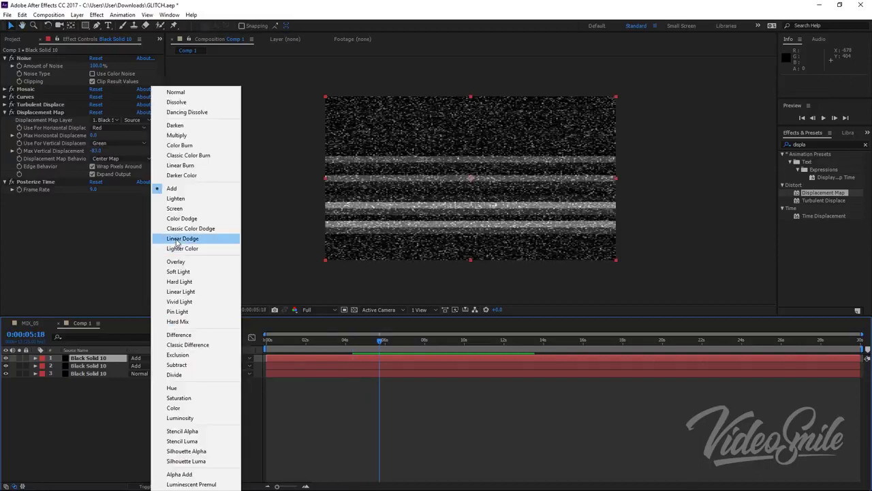
{"action": "left_click", "coordinate": [189, 263]}
{"action": "left_click_drag", "start_coordinate": [380, 340], "coordinate": [253, 334]}
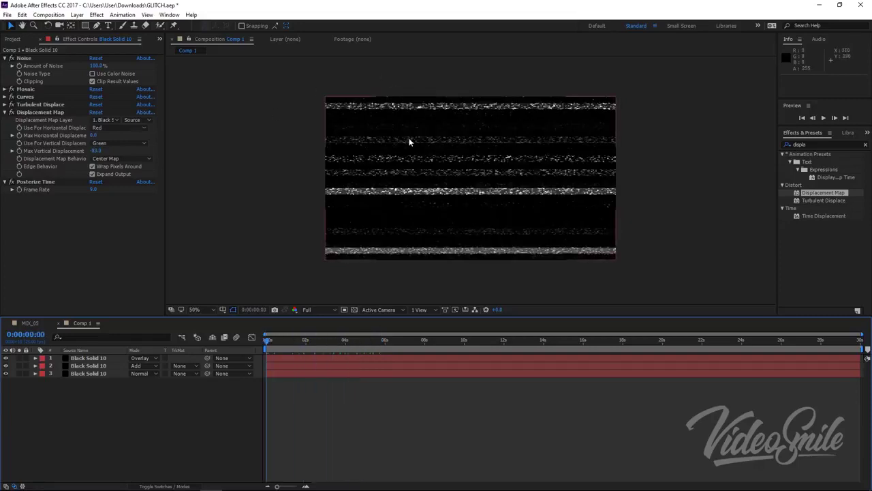
{"action": "key", "text": "space"}
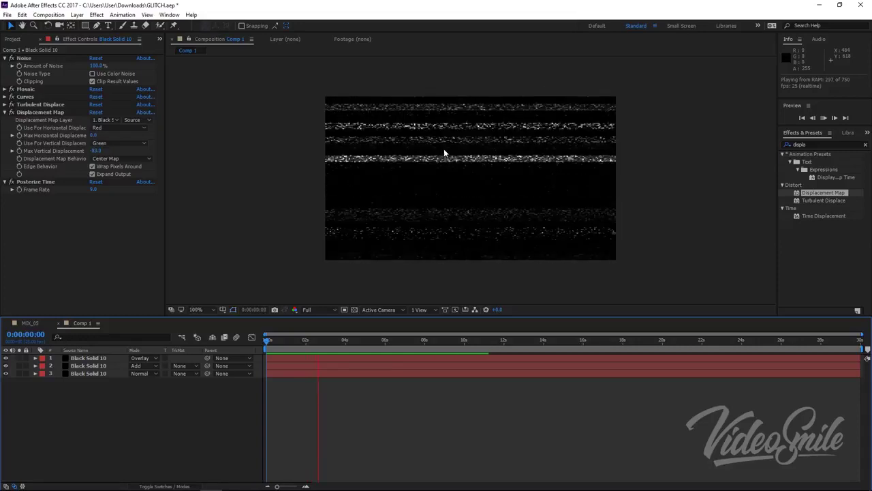
Toggle the second noise layer's visibility to compare, then preview again.
{"action": "scroll", "coordinate": [444, 152], "scroll_direction": "up", "scroll_amount": 2}
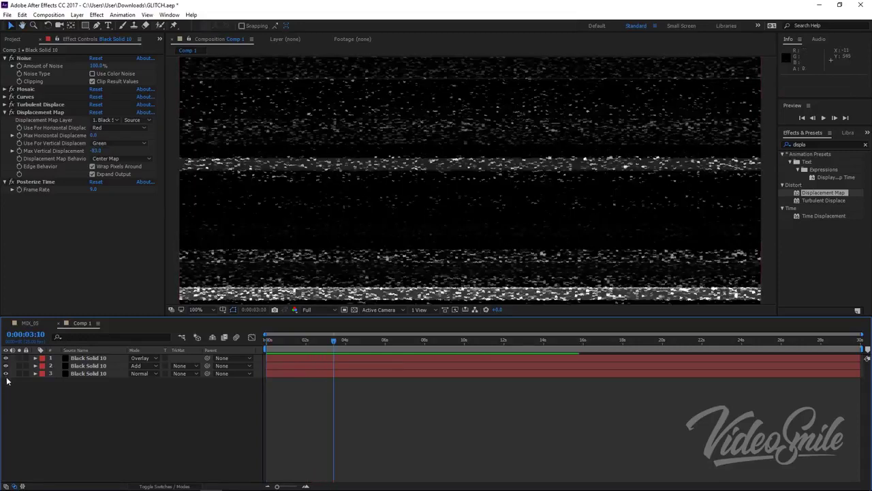
{"action": "left_click", "coordinate": [6, 366]}
{"action": "left_click", "coordinate": [6, 366]}
{"action": "left_click", "coordinate": [5, 366]}
{"action": "left_click", "coordinate": [6, 366]}
{"action": "scroll", "coordinate": [457, 203], "scroll_direction": "down", "scroll_amount": 2}
{"action": "key", "text": "space"}
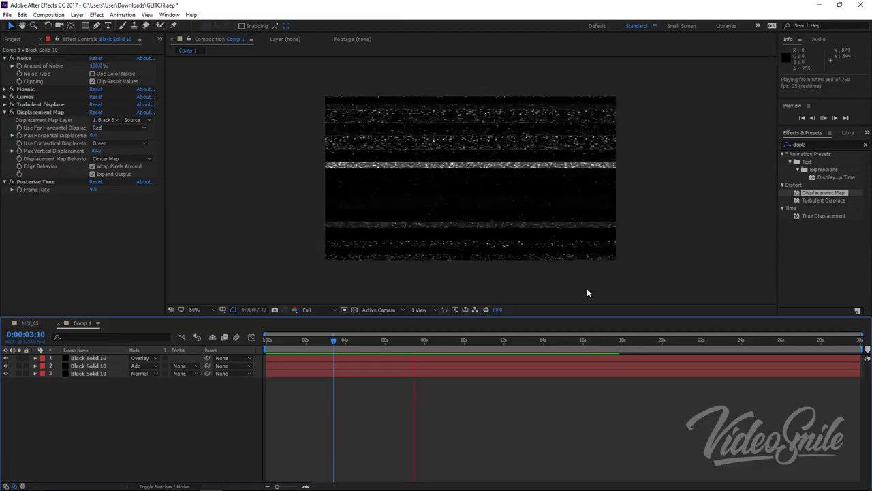
Cancel a new Solid Settings dialog and select the second noise layer.
{"action": "left_click", "coordinate": [275, 340]}
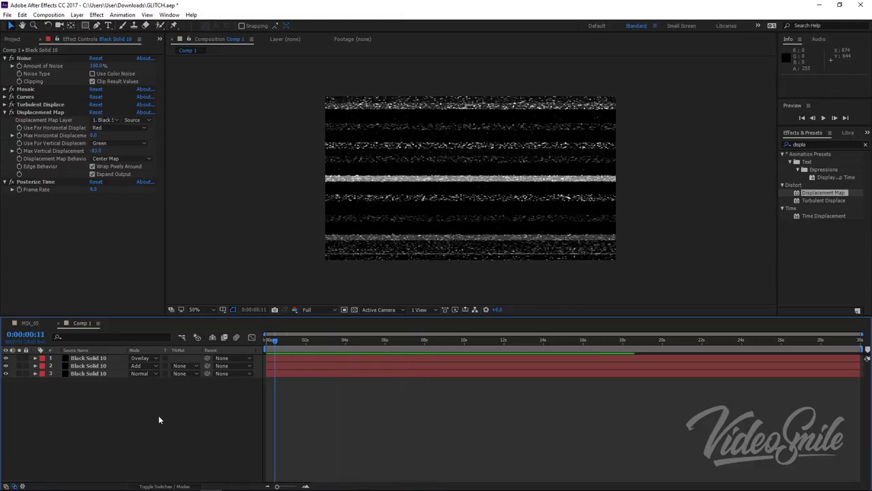
{"action": "key", "text": "ctrl+y"}
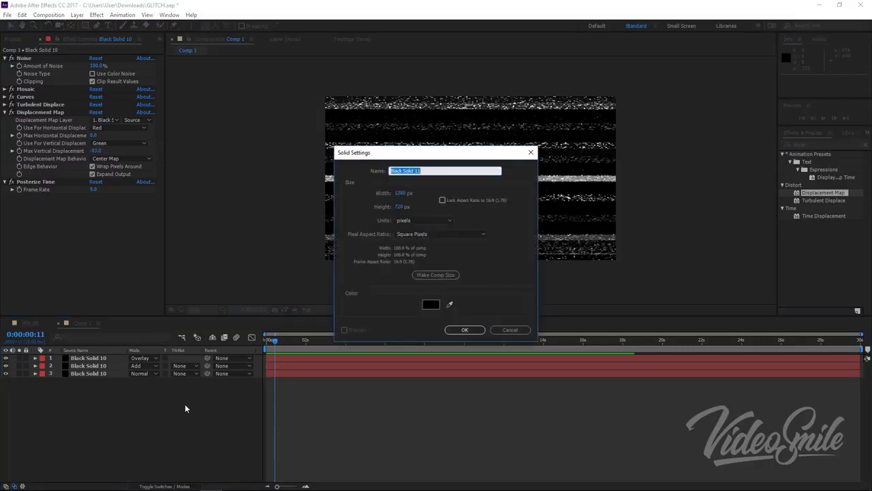
{"action": "left_click", "coordinate": [516, 331]}
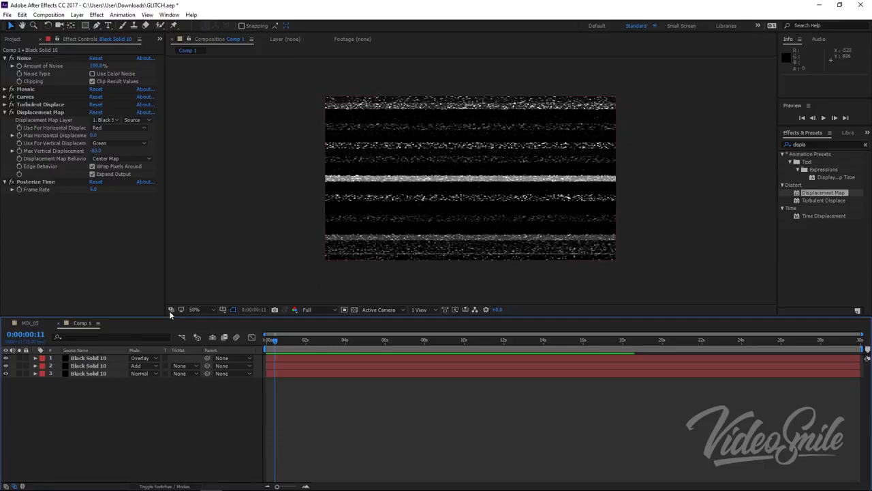
{"action": "left_click", "coordinate": [93, 367]}
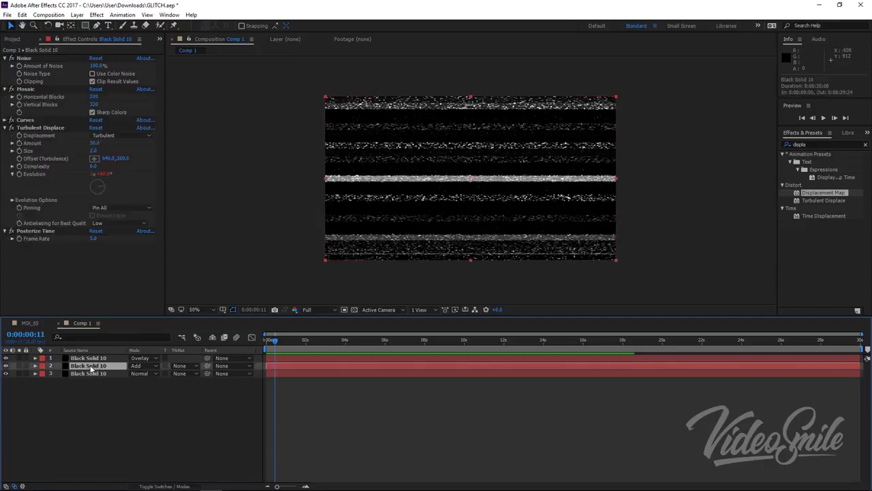
Duplicate the Add noise layer, move the copy to the top, and set it to Normal.
{"action": "key", "text": "ctrl+d"}
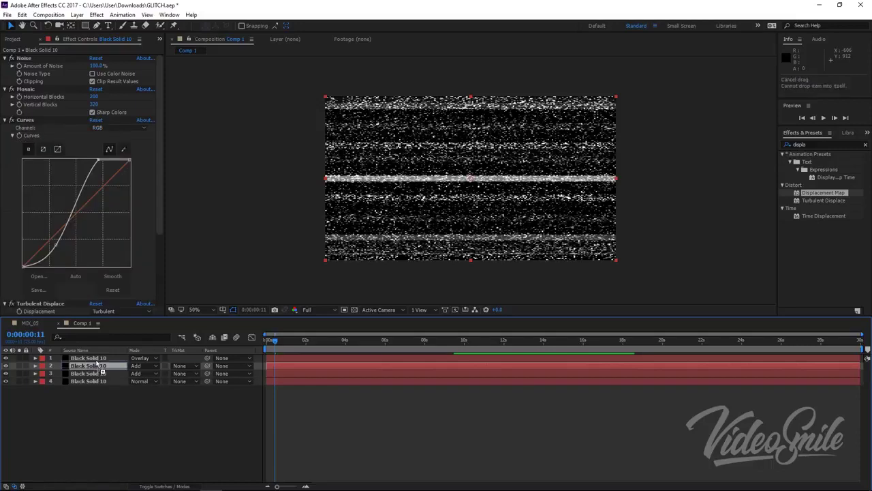
{"action": "left_click_drag", "start_coordinate": [99, 367], "coordinate": [135, 359]}
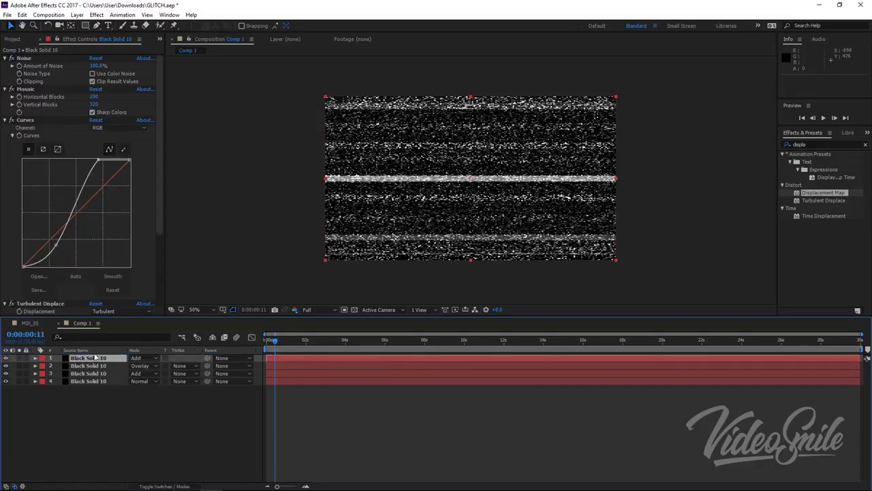
{"action": "left_click", "coordinate": [136, 358]}
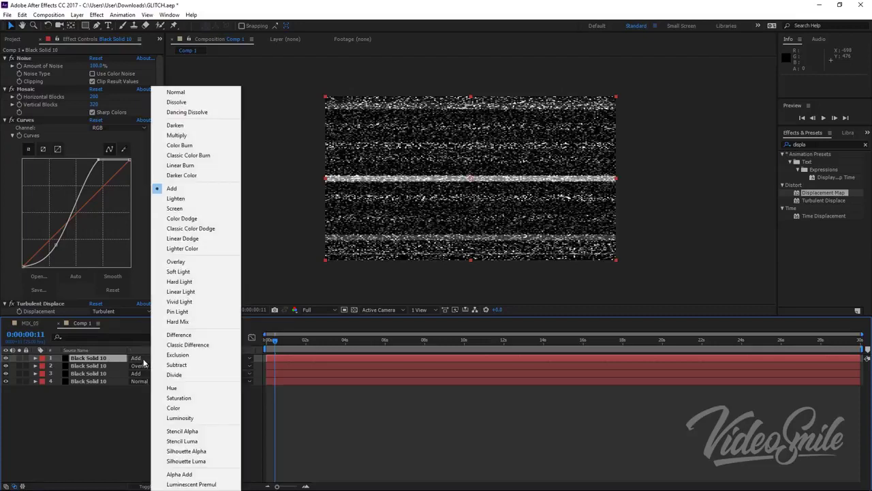
{"action": "left_click", "coordinate": [175, 92]}
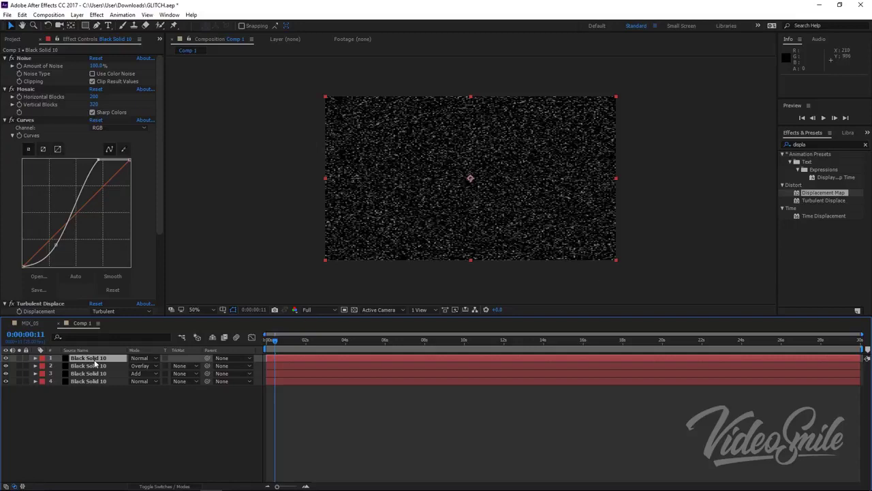
Set the copy's Mosaic to 216 horizontal by 116 vertical blocks, comparing with Mosaic off.
{"action": "left_click", "coordinate": [96, 97]}
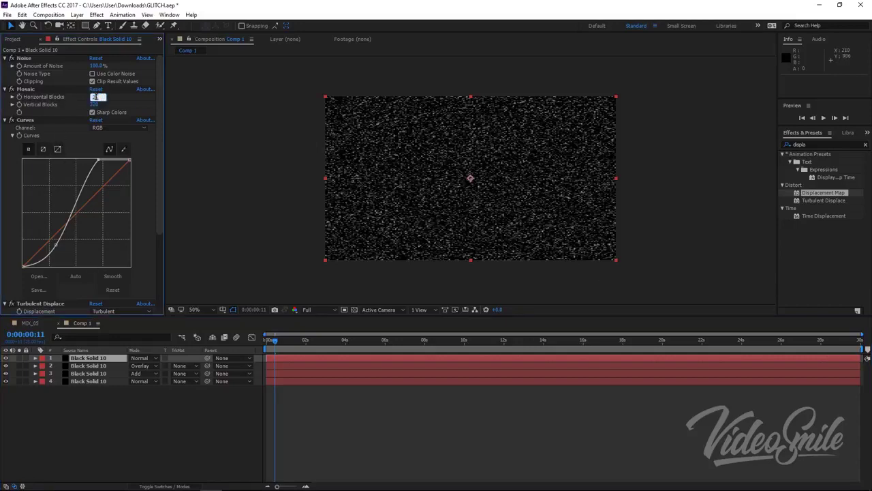
{"action": "key", "text": "Tab"}
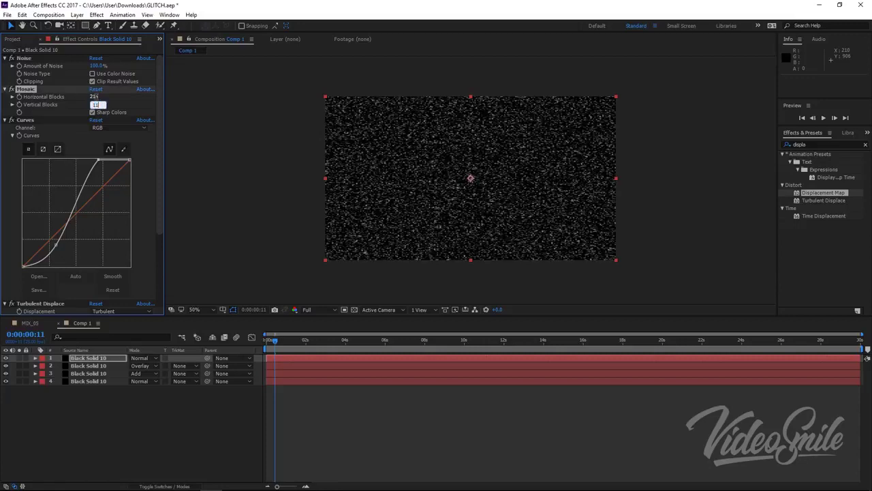
{"action": "key", "text": "Return"}
{"action": "left_click", "coordinate": [11, 89]}
{"action": "left_click", "coordinate": [11, 89]}
Steepen the Curves by moving the black point right and the white point left.
{"action": "mouse_move", "coordinate": [443, 196]}
{"action": "left_mouse_down"}
{"action": "mouse_move", "coordinate": [436, 176]}
{"action": "mouse_move", "coordinate": [444, 187]}
{"action": "left_mouse_up"}
{"action": "left_click_drag", "start_coordinate": [59, 250], "coordinate": [68, 266]}
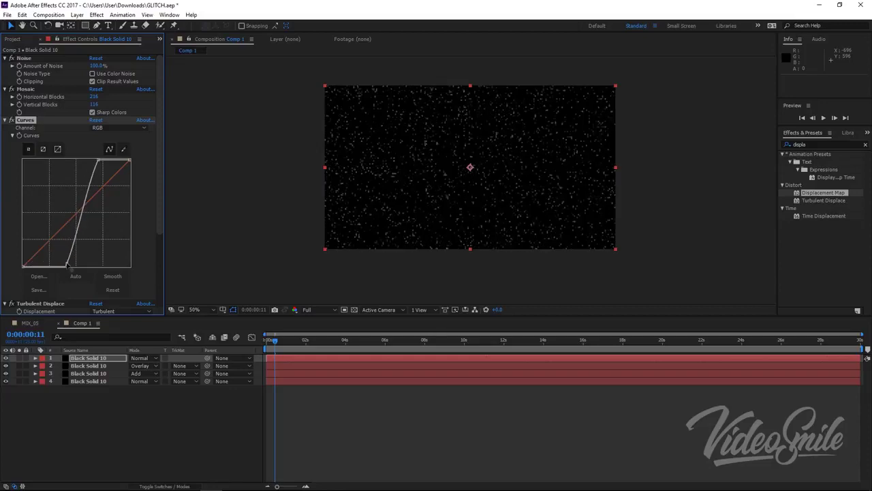
{"action": "left_click_drag", "start_coordinate": [99, 159], "coordinate": [89, 158]}
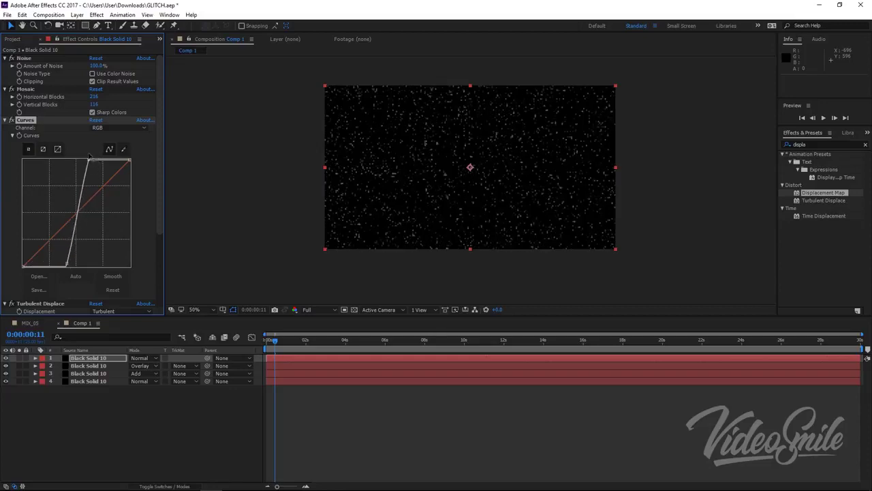
{"action": "left_click_drag", "start_coordinate": [66, 265], "coordinate": [72, 266]}
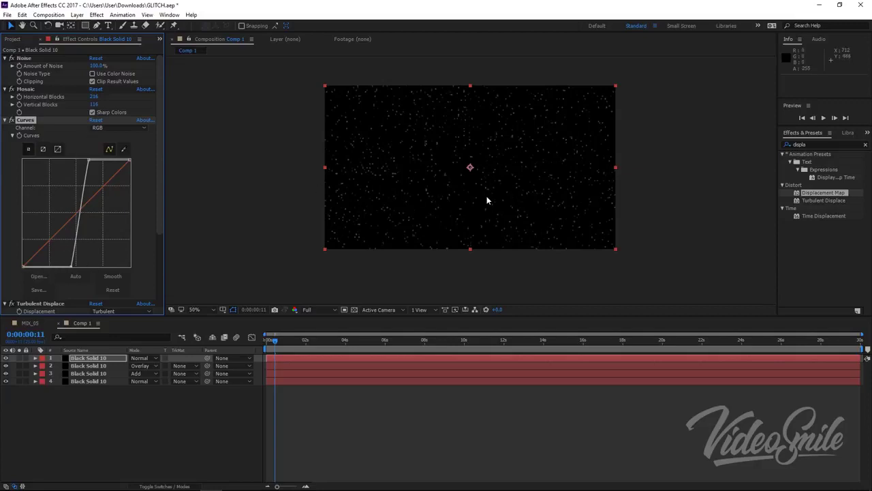
{"action": "scroll", "coordinate": [480, 190], "scroll_direction": "up", "scroll_amount": 4}
{"action": "left_click_drag", "start_coordinate": [423, 198], "coordinate": [436, 338]}
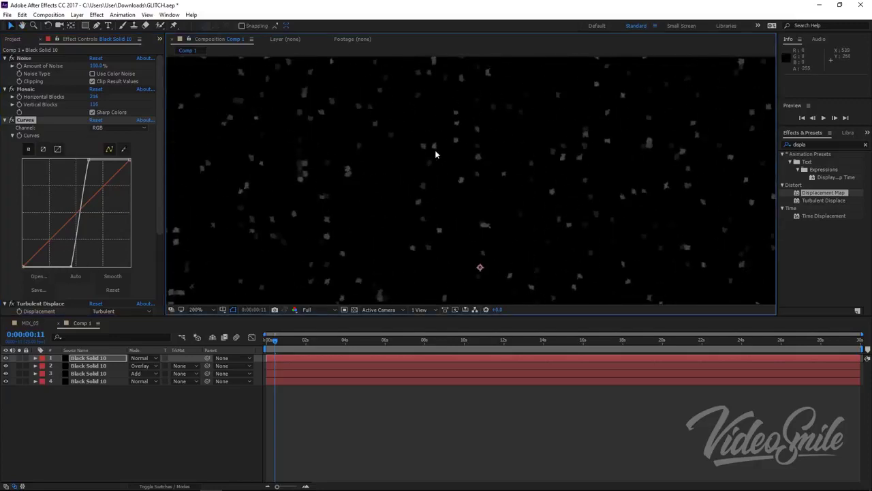
{"action": "left_click_drag", "start_coordinate": [435, 154], "coordinate": [443, 188]}
{"action": "key", "text": "v"}
Reset the Curves, then push the black point right and white point left for sparse specks.
{"action": "left_click", "coordinate": [96, 120]}
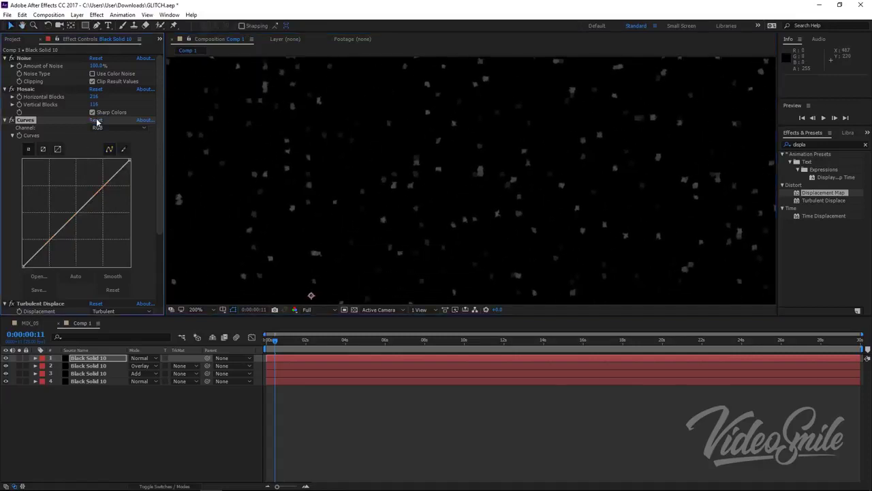
{"action": "key", "text": "v"}
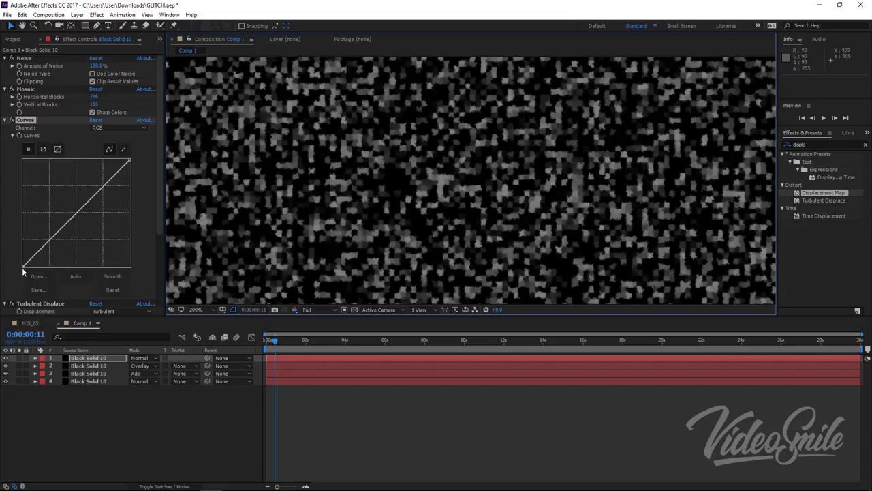
{"action": "left_click_drag", "start_coordinate": [23, 266], "coordinate": [50, 267]}
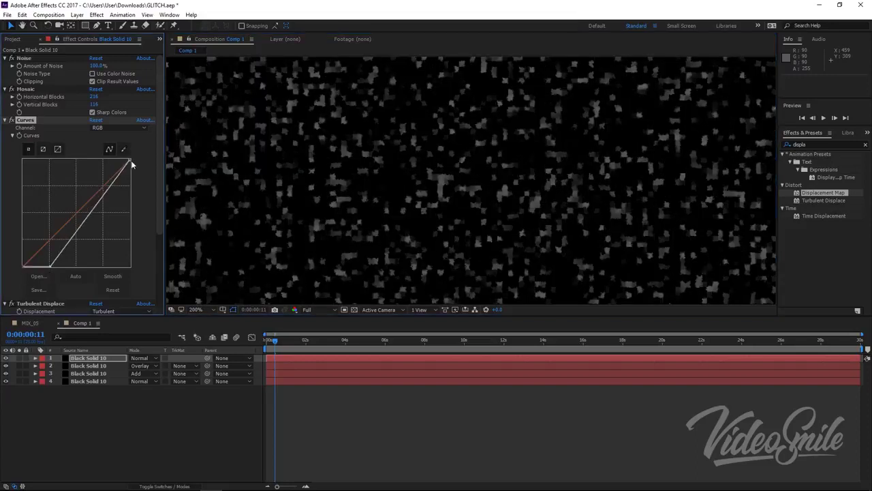
{"action": "left_click_drag", "start_coordinate": [122, 160], "coordinate": [103, 160]}
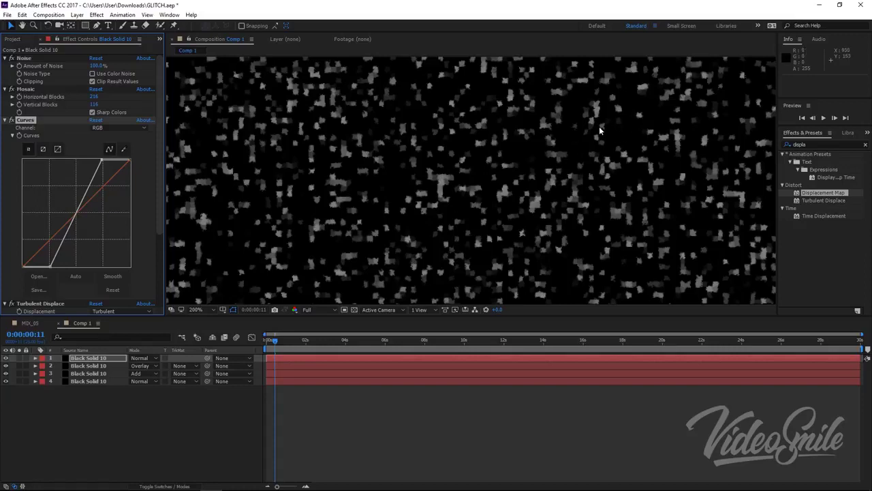
{"action": "left_click", "coordinate": [504, 136]}
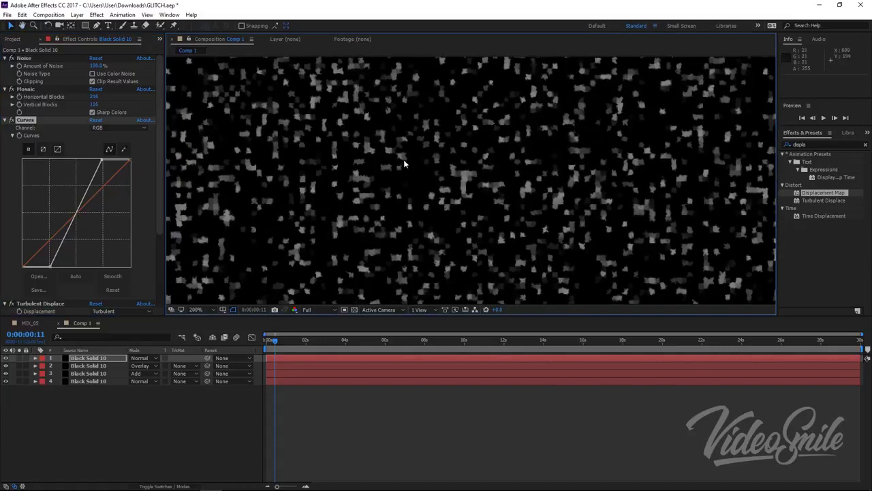
{"action": "left_click_drag", "start_coordinate": [49, 267], "coordinate": [67, 266]}
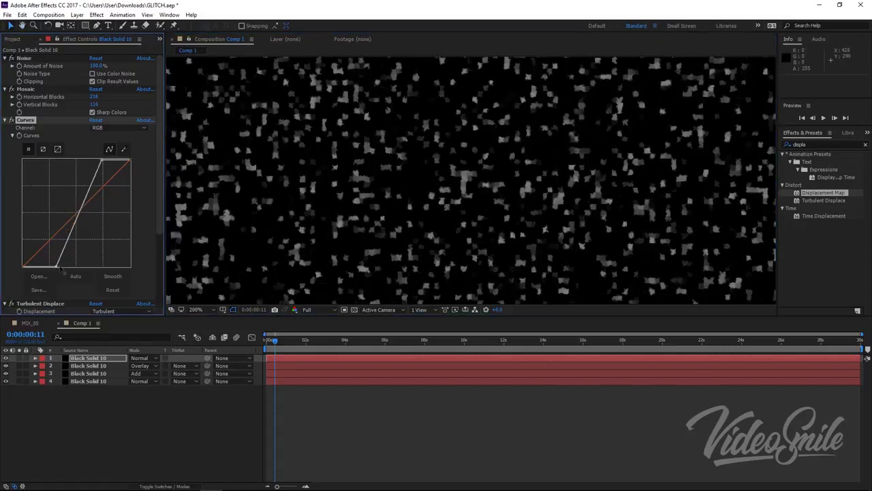
{"action": "left_click_drag", "start_coordinate": [102, 160], "coordinate": [86, 159]}
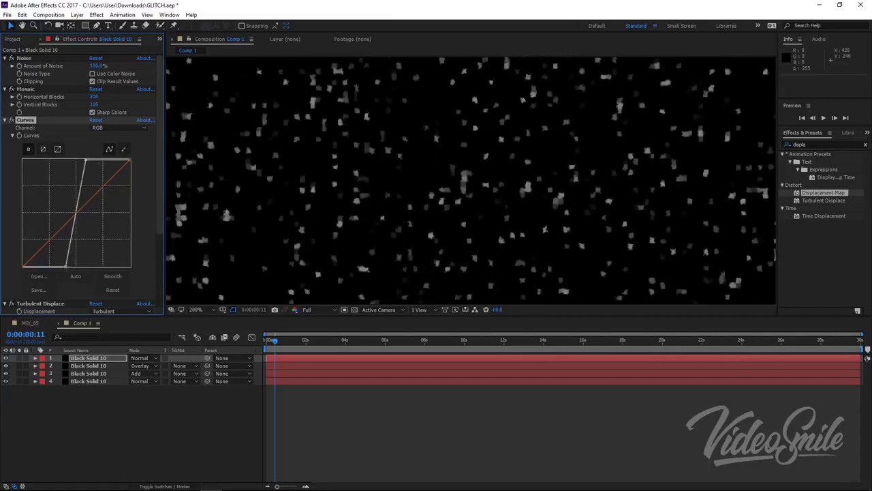
{"action": "left_click_drag", "start_coordinate": [66, 267], "coordinate": [70, 266]}
{"action": "left_click_drag", "start_coordinate": [85, 159], "coordinate": [82, 160]}
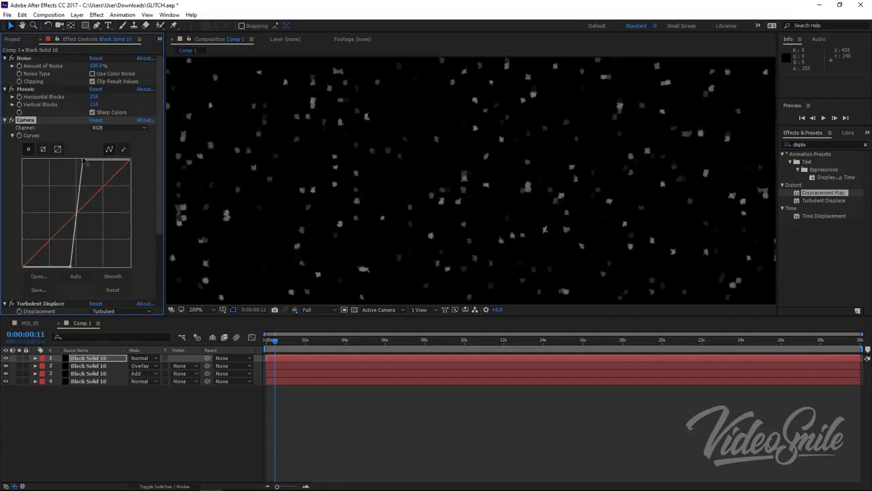
Preview the sparse white speckles on black.
{"action": "scroll", "coordinate": [390, 193], "scroll_direction": "down", "scroll_amount": 4}
{"action": "scroll", "coordinate": [444, 136], "scroll_direction": "down", "scroll_amount": 1}
{"action": "scroll", "coordinate": [461, 135], "scroll_direction": "up", "scroll_amount": 3}
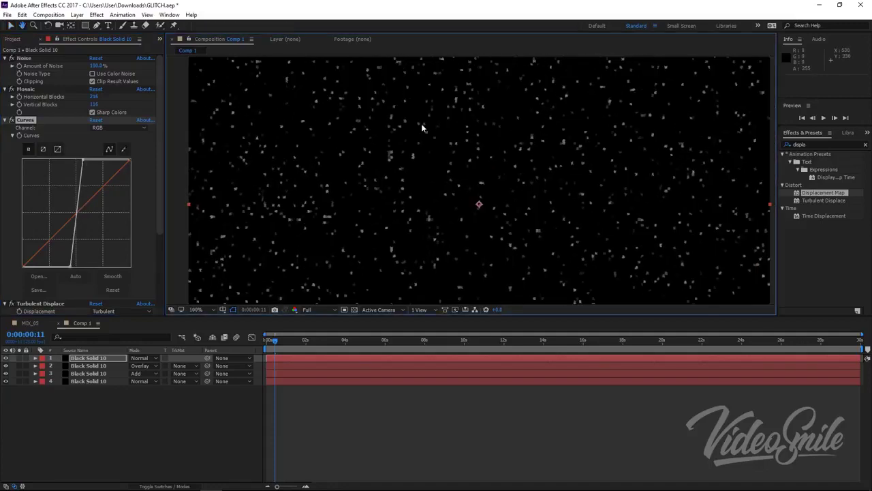
{"action": "scroll", "coordinate": [449, 222], "scroll_direction": "down", "scroll_amount": 2}
{"action": "key", "text": "space"}
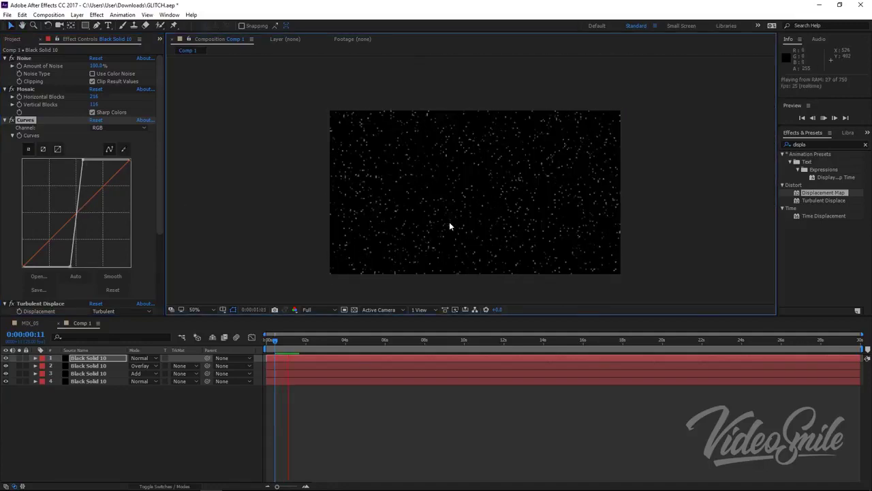
Collapse Curves, Mosaic, Noise, Turbulent Displace and Posterize Time, then preview the speckles again.
{"action": "key", "text": "space"}
{"action": "left_click", "coordinate": [4, 120]}
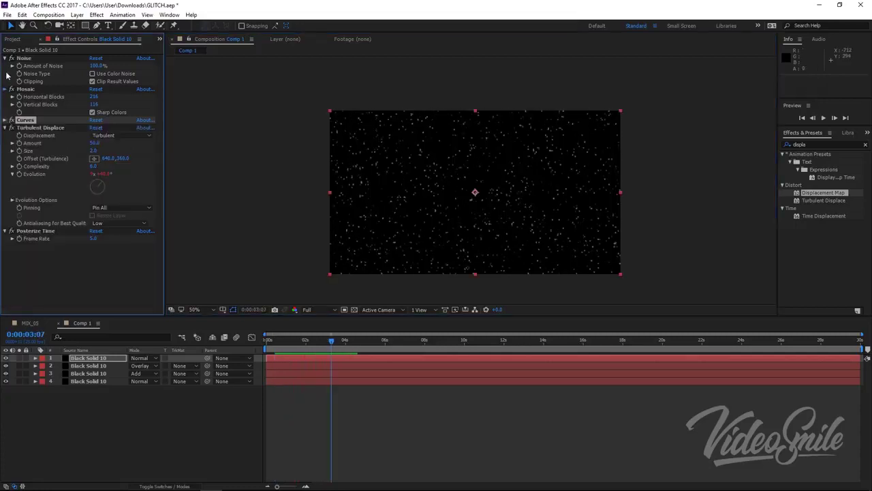
{"action": "left_click", "coordinate": [5, 88]}
{"action": "left_click", "coordinate": [5, 58]}
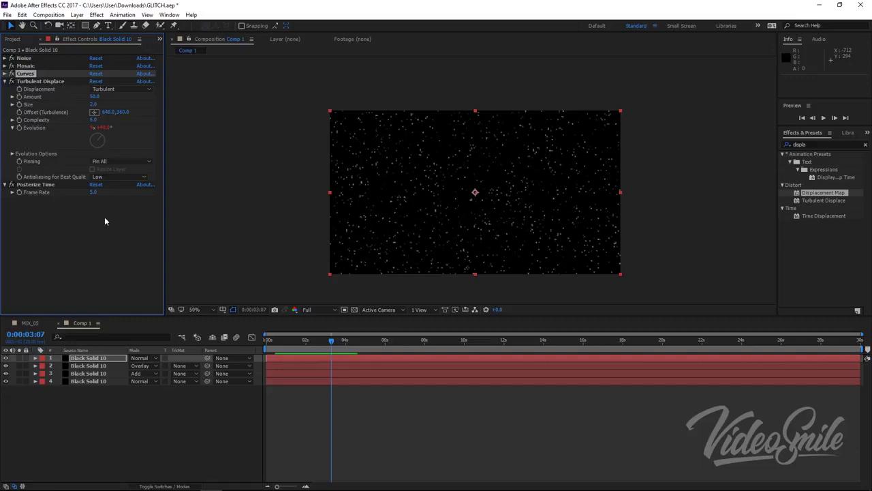
{"action": "left_click", "coordinate": [5, 81]}
{"action": "left_click", "coordinate": [5, 89]}
{"action": "key", "text": "space"}
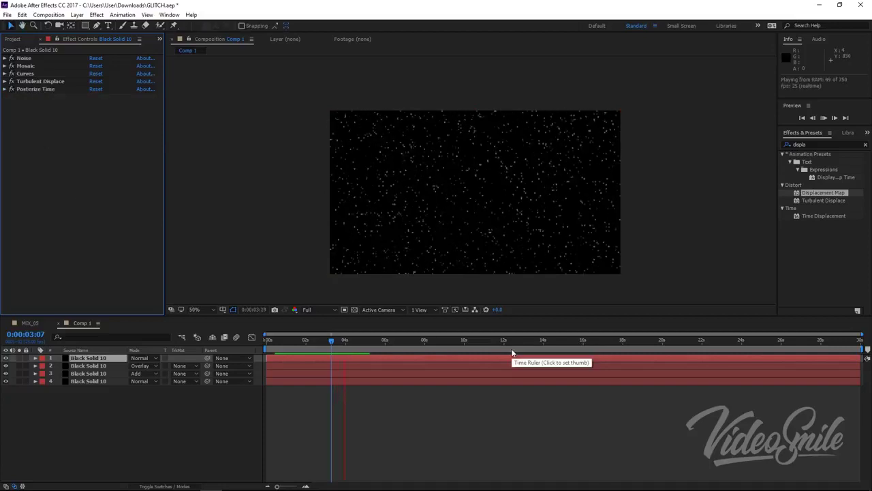
Set the top speckle layer's blend mode to Add and preview it.
{"action": "key", "text": "space"}
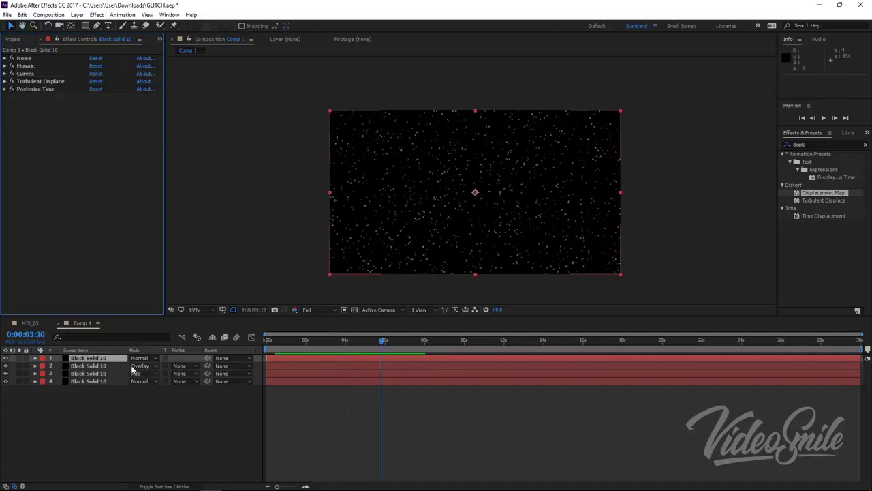
{"action": "left_click", "coordinate": [141, 358]}
{"action": "left_click", "coordinate": [183, 191]}
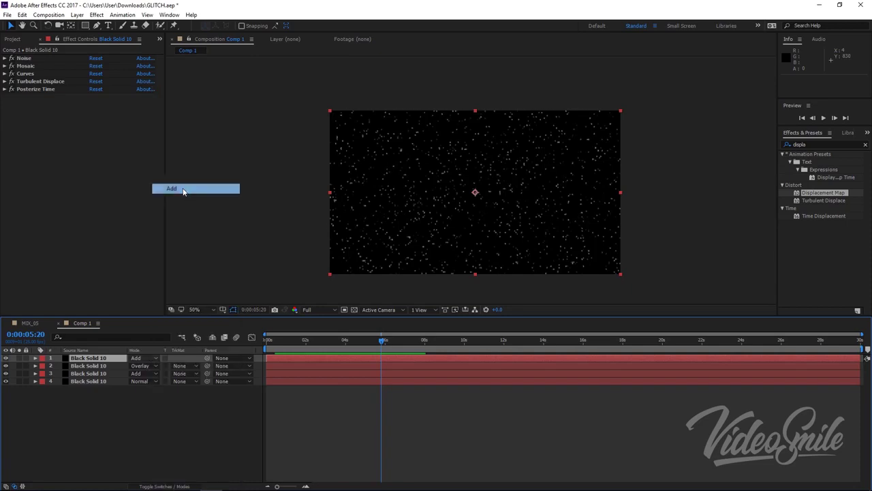
{"action": "left_click", "coordinate": [412, 454]}
{"action": "scroll", "coordinate": [401, 214], "scroll_direction": "up", "scroll_amount": 2}
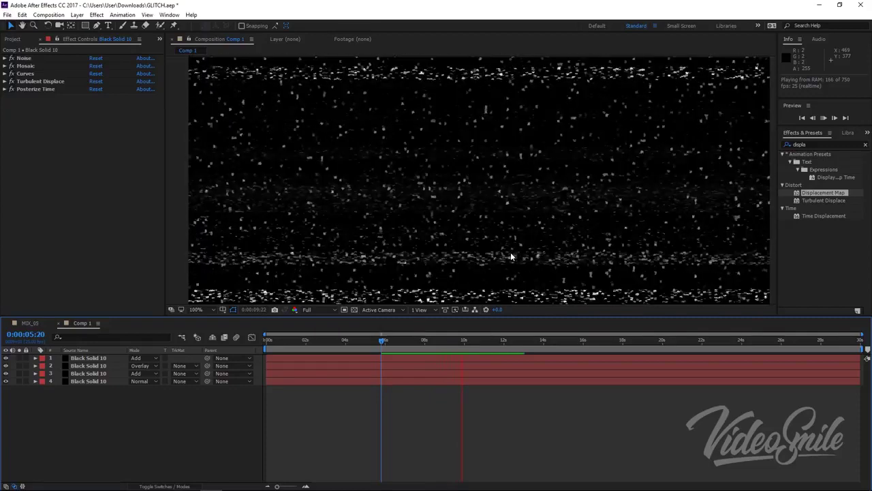
Duplicate the top Black Solid 10 layer.
{"action": "key", "text": "space"}
{"action": "left_click", "coordinate": [71, 360]}
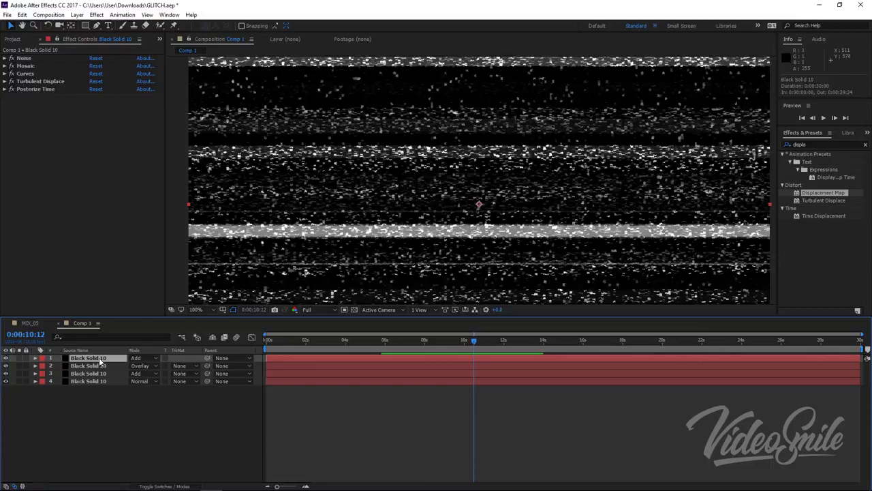
{"action": "key", "text": "ctrl+d"}
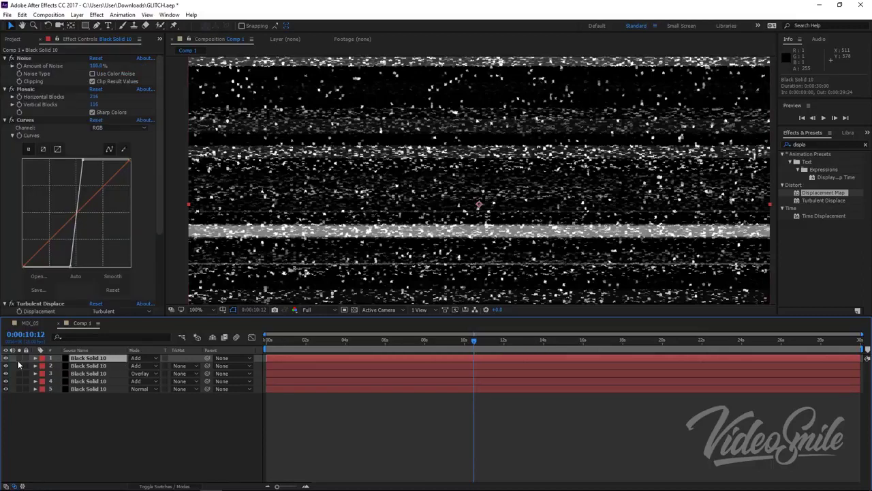
Solo the top copy and set its Mosaic to 100 by 250 blocks, zooming in to inspect.
{"action": "left_click", "coordinate": [19, 359]}
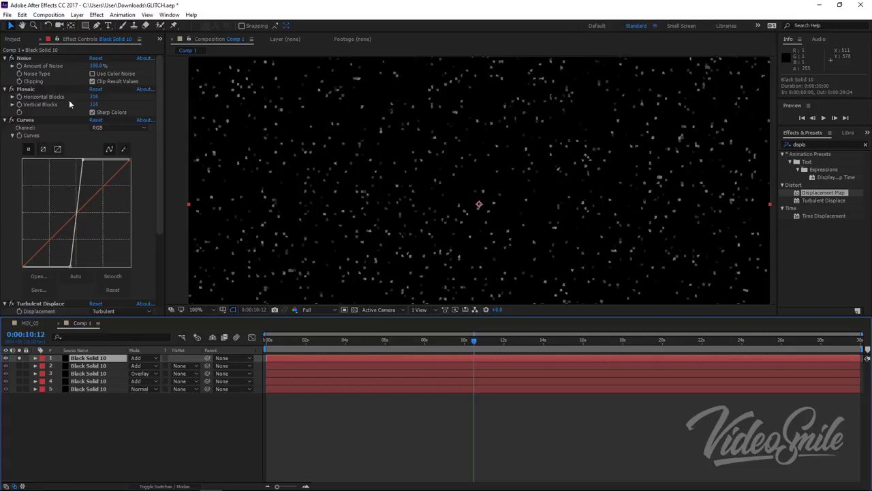
{"action": "left_click", "coordinate": [94, 97]}
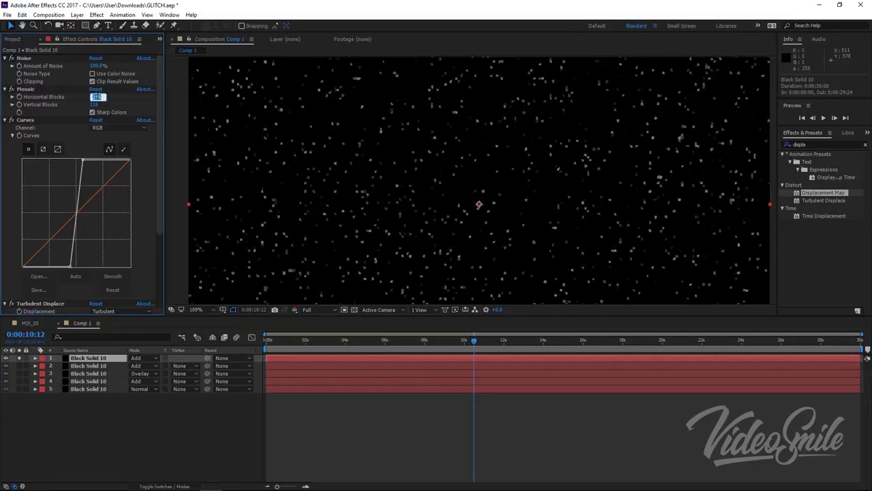
{"action": "type", "text": "100"}
{"action": "key", "text": "Tab"}
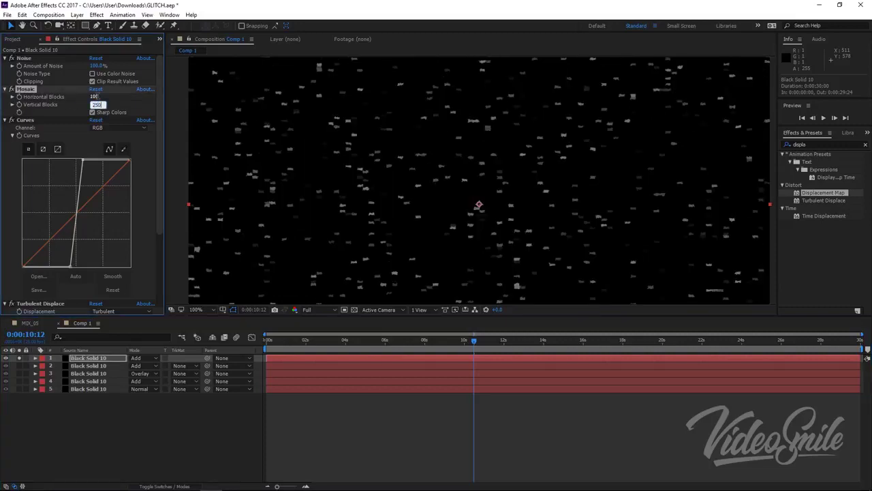
{"action": "key", "text": "Return"}
{"action": "left_click_drag", "start_coordinate": [599, 177], "coordinate": [492, 159]}
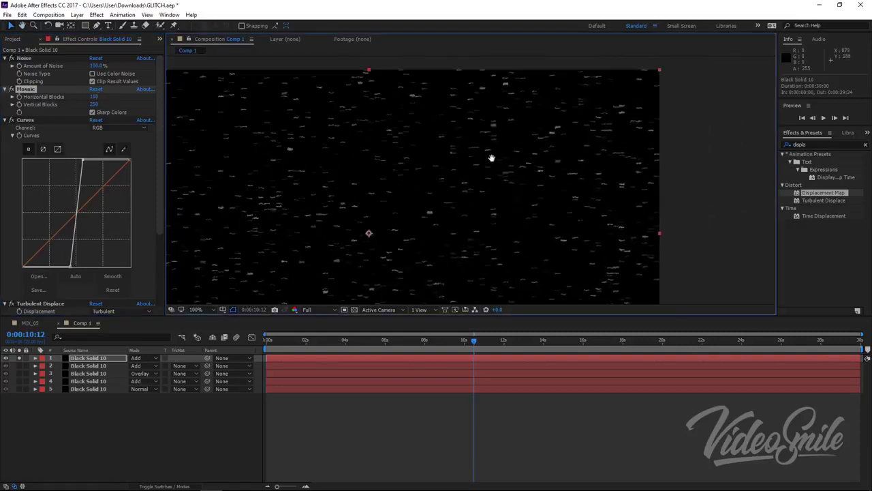
{"action": "scroll", "coordinate": [470, 159], "scroll_direction": "up", "scroll_amount": 2}
{"action": "left_click_drag", "start_coordinate": [297, 228], "coordinate": [392, 157]}
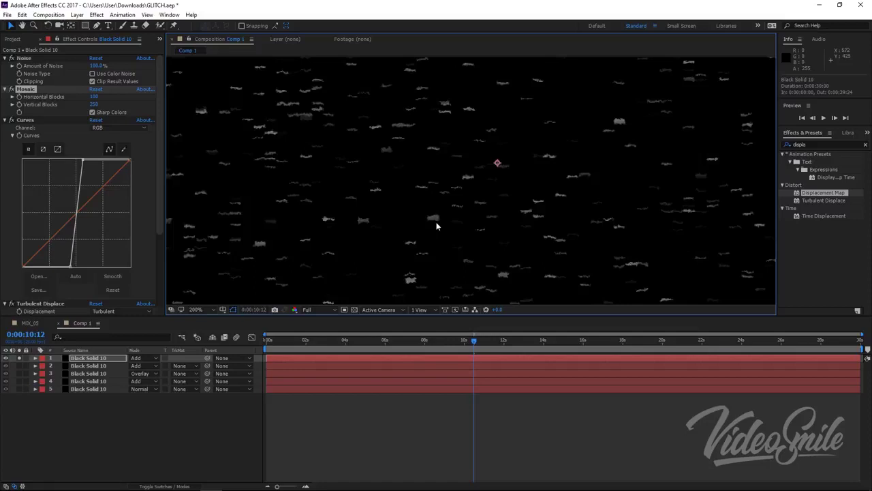
{"action": "scroll", "coordinate": [464, 244], "scroll_direction": "up", "scroll_amount": 2}
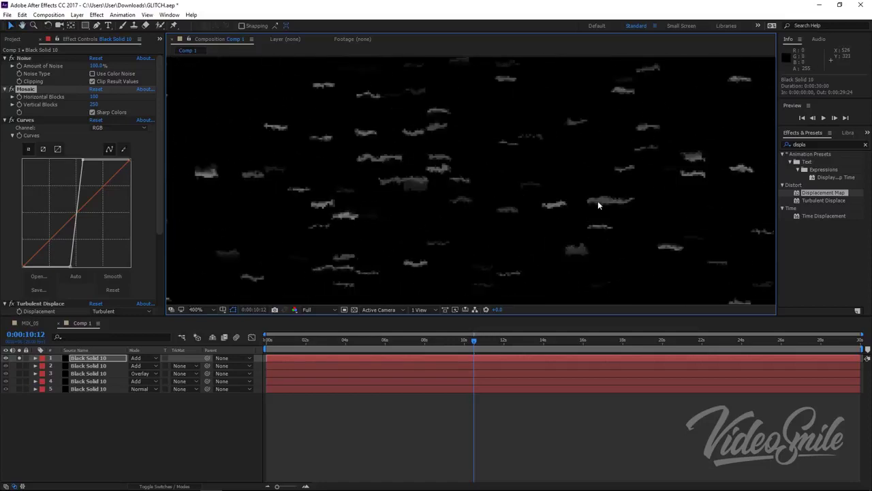
{"action": "scroll", "coordinate": [518, 231], "scroll_direction": "right", "scroll_amount": 3}
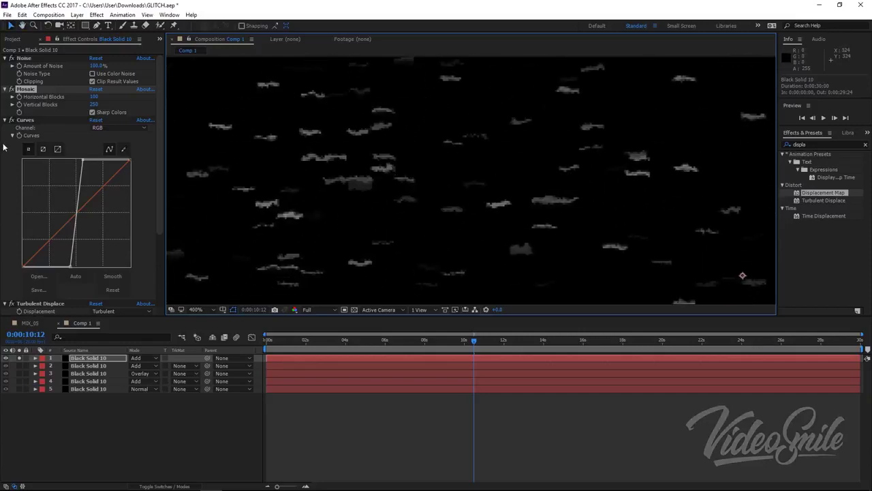
{"action": "scroll", "coordinate": [5, 157], "scroll_direction": "down", "scroll_amount": 2}
{"action": "scroll", "coordinate": [13, 177], "scroll_direction": "down", "scroll_amount": 2}
Disable Turbulent Displace on the top copy, then select the second Black Solid 10 layer.
{"action": "left_click", "coordinate": [11, 201]}
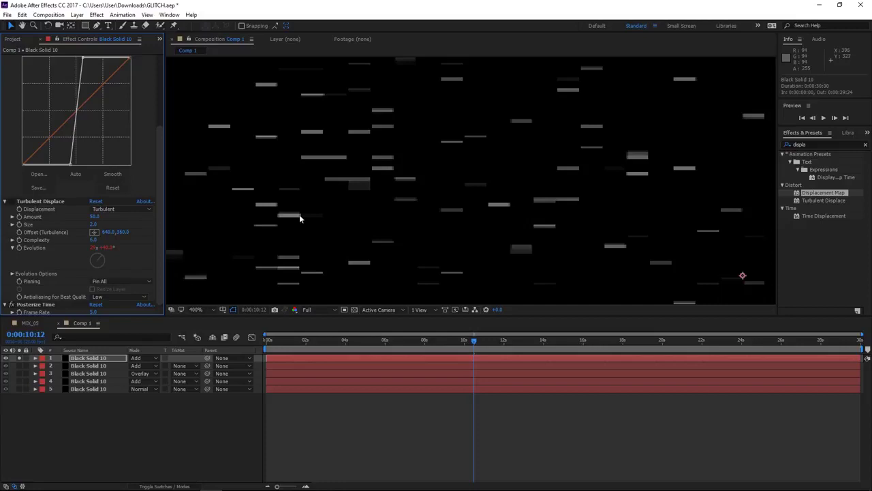
{"action": "left_click", "coordinate": [641, 240]}
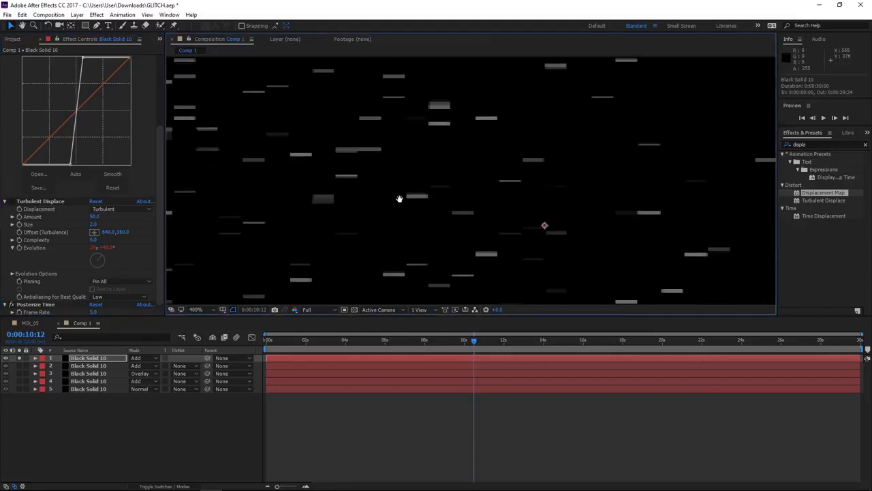
{"action": "left_click", "coordinate": [98, 368]}
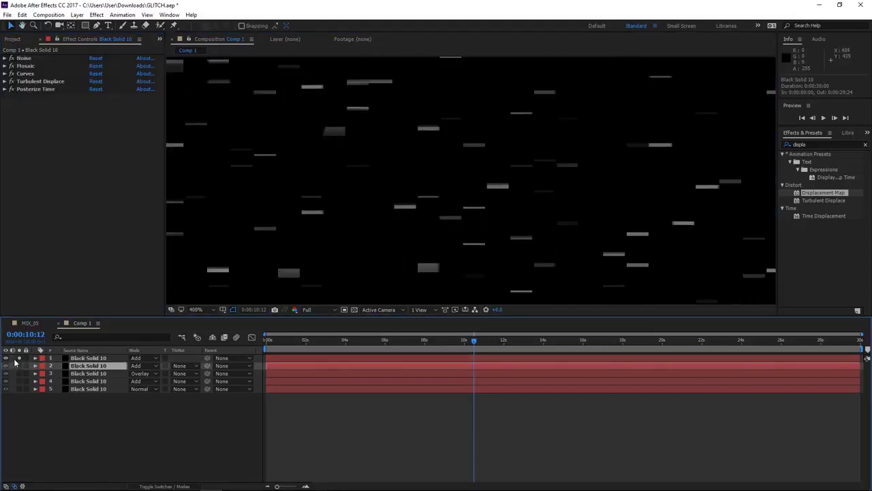
Inspect the second layer's mosaic soloed, return to the full composite, and duplicate the top Add layer.
{"action": "left_click", "coordinate": [18, 366]}
{"action": "left_click", "coordinate": [11, 81]}
{"action": "scroll", "coordinate": [409, 153], "scroll_direction": "down", "scroll_amount": 1}
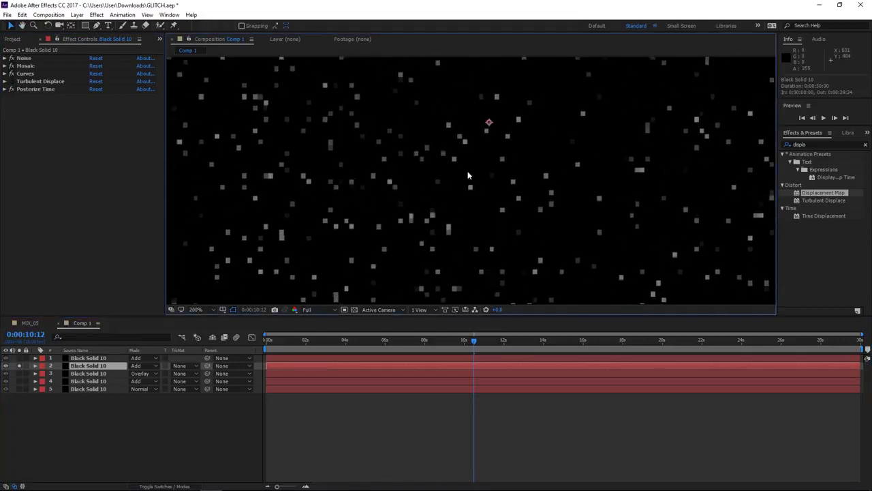
{"action": "left_click", "coordinate": [20, 366]}
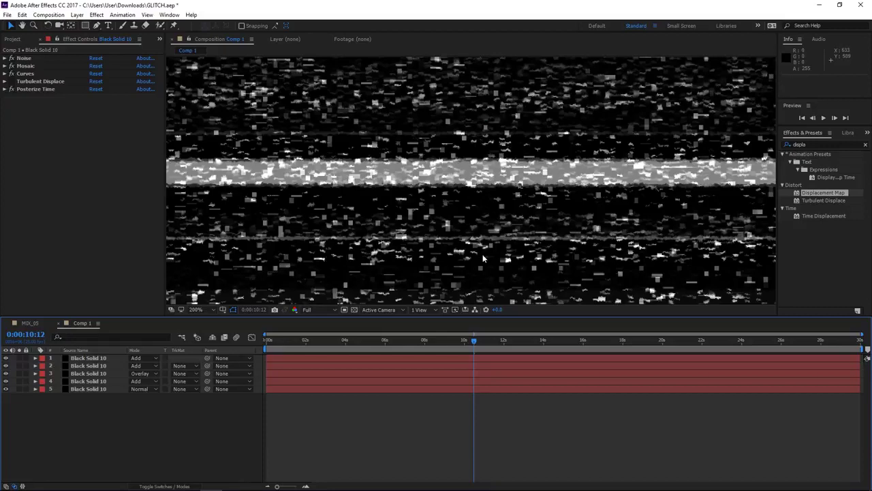
{"action": "left_click", "coordinate": [102, 359]}
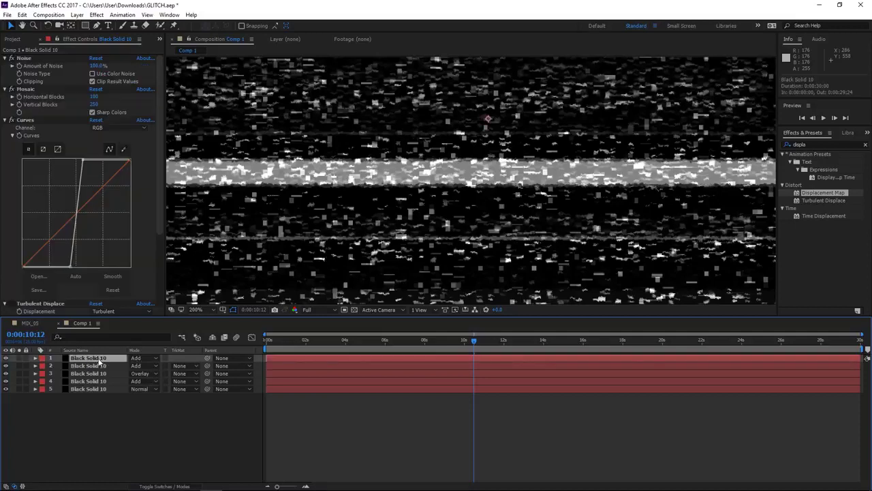
{"action": "key", "text": "ctrl+d"}
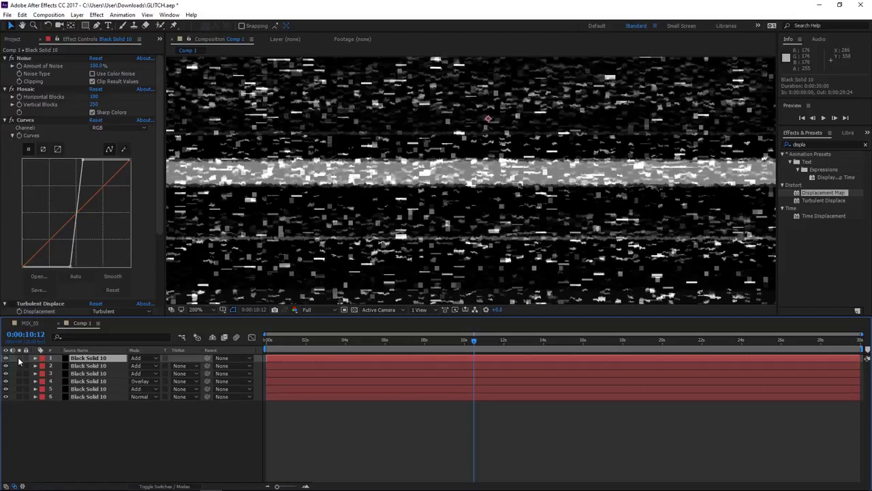
Solo the new top layer and collapse its Curves and Noise effects, leaving Mosaic expanded.
{"action": "left_click", "coordinate": [19, 359]}
{"action": "left_click", "coordinate": [4, 120]}
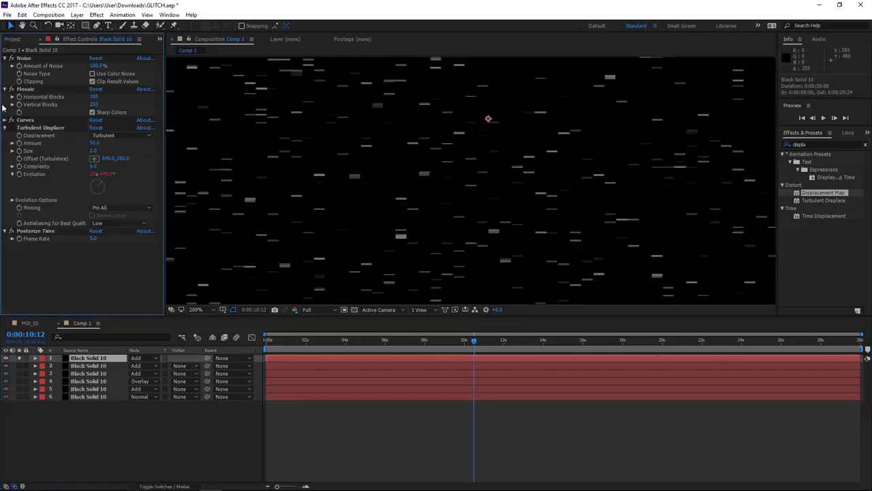
{"action": "left_click", "coordinate": [4, 89]}
{"action": "left_click", "coordinate": [5, 58]}
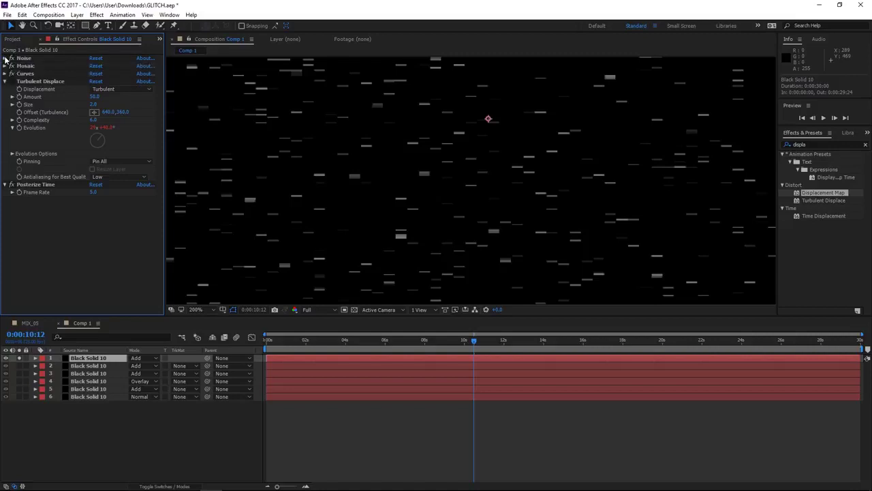
{"action": "left_click", "coordinate": [5, 58]}
{"action": "left_click", "coordinate": [5, 58]}
{"action": "left_click", "coordinate": [5, 66]}
Set its Mosaic to 1 horizontal and 25 vertical blocks, then preview the comp.
{"action": "left_click", "coordinate": [96, 72]}
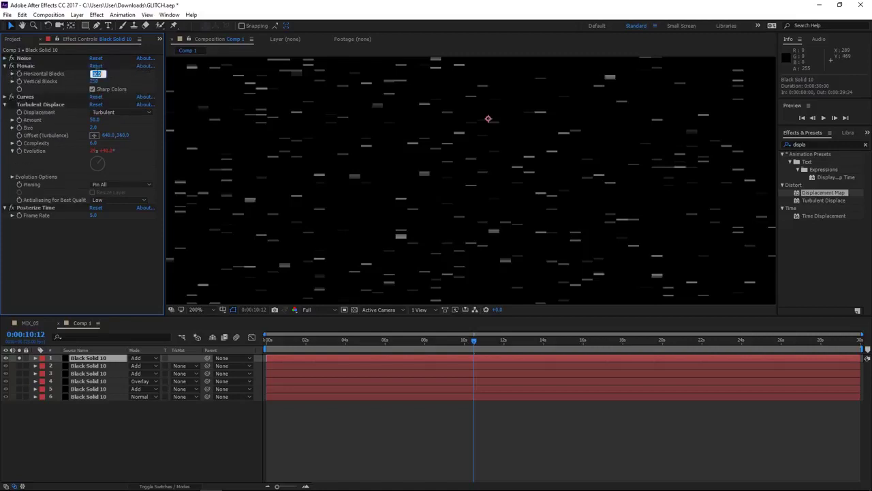
{"action": "type", "text": "1"}
{"action": "key", "text": "Tab"}
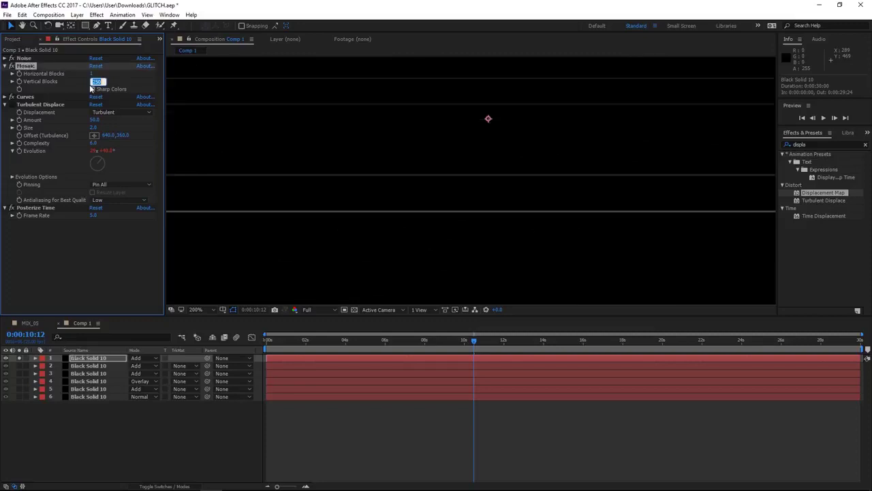
{"action": "type", "text": "2"}
{"action": "key", "text": "Return"}
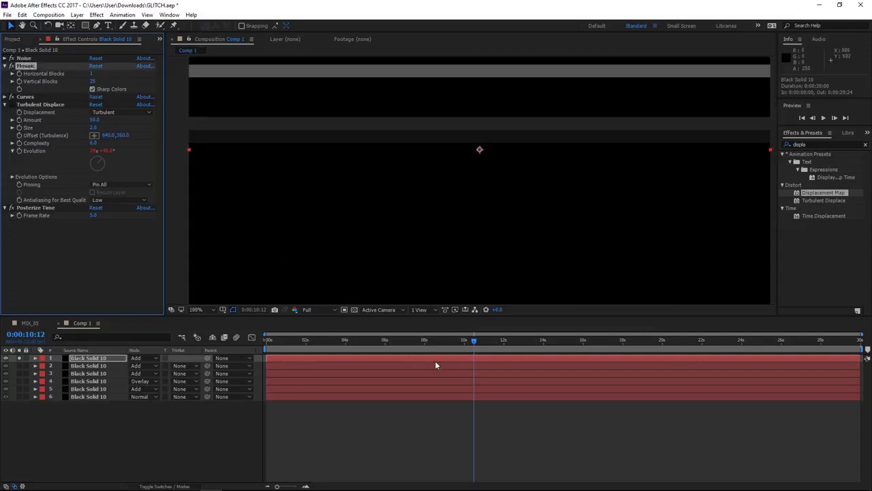
{"action": "scroll", "coordinate": [461, 263], "scroll_direction": "down", "scroll_amount": 2}
{"action": "left_click", "coordinate": [487, 412]}
{"action": "key", "text": "space"}
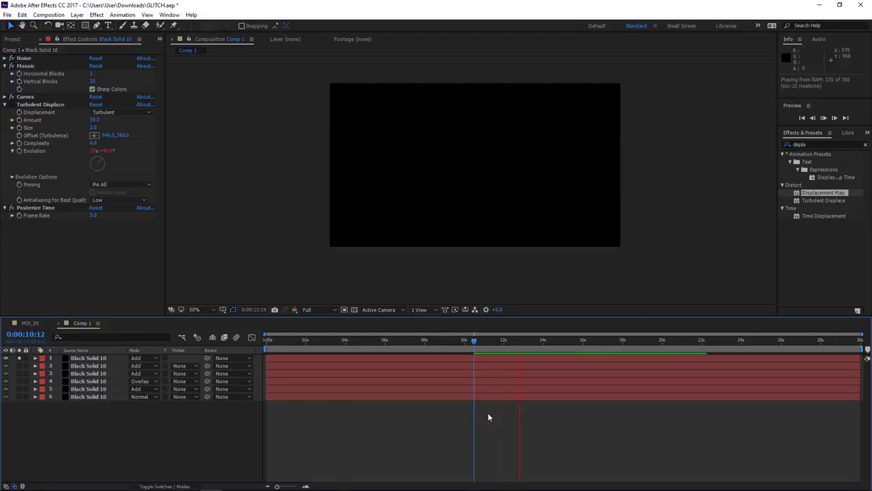
Set the Posterize Time frame rate to 10 fps and preview the comp.
{"action": "left_click", "coordinate": [419, 361]}
{"action": "left_click", "coordinate": [94, 216]}
{"action": "type", "text": "10"}
{"action": "left_click", "coordinate": [438, 360]}
{"action": "key", "text": "space"}
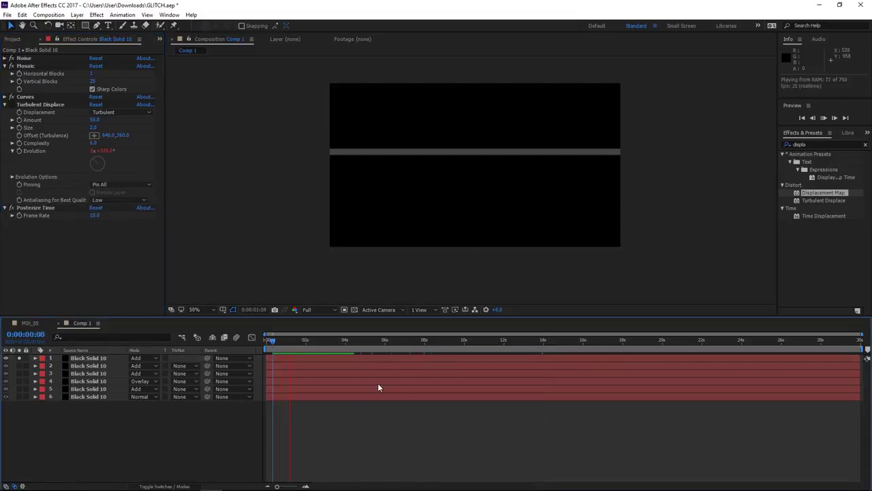
Go to frame 0:00:02:14 and turn off the Curves effect.
{"action": "key", "text": "space"}
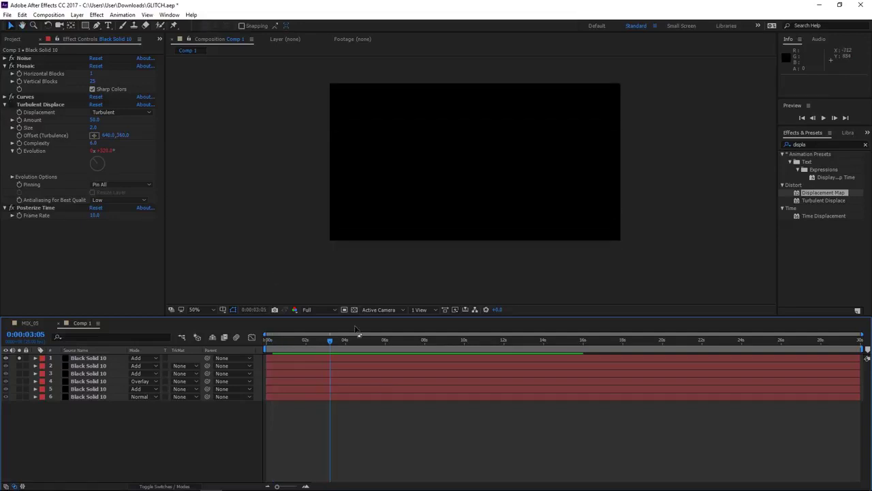
{"action": "left_click_drag", "start_coordinate": [327, 346], "coordinate": [317, 344]}
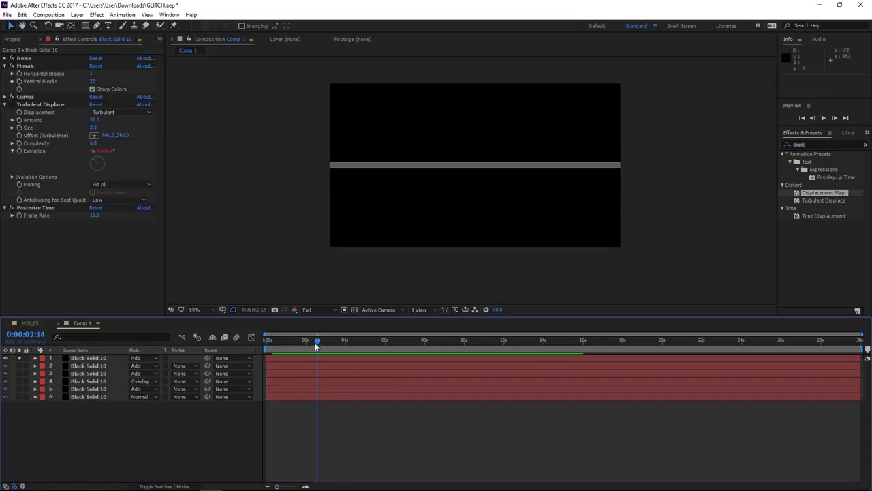
{"action": "left_click", "coordinate": [12, 96]}
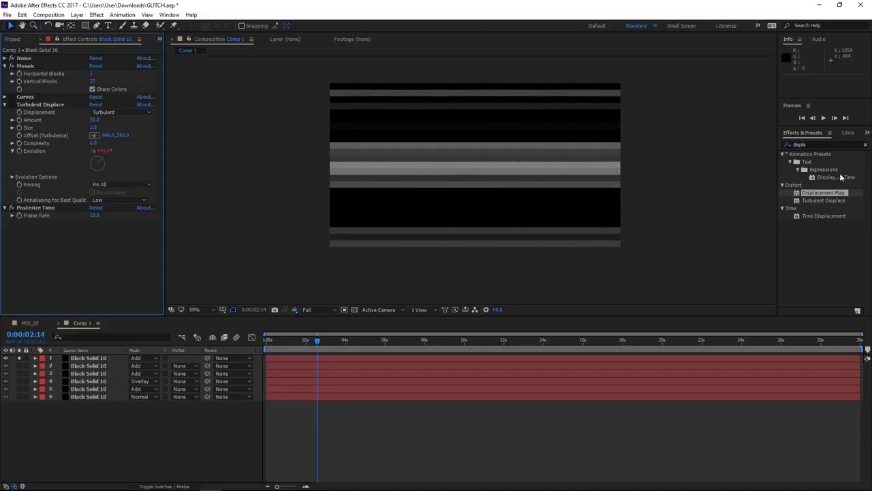
Apply Noise Alpha to Black Solid 10, placing it above Posterize Time.
{"action": "double_click", "coordinate": [804, 145]}
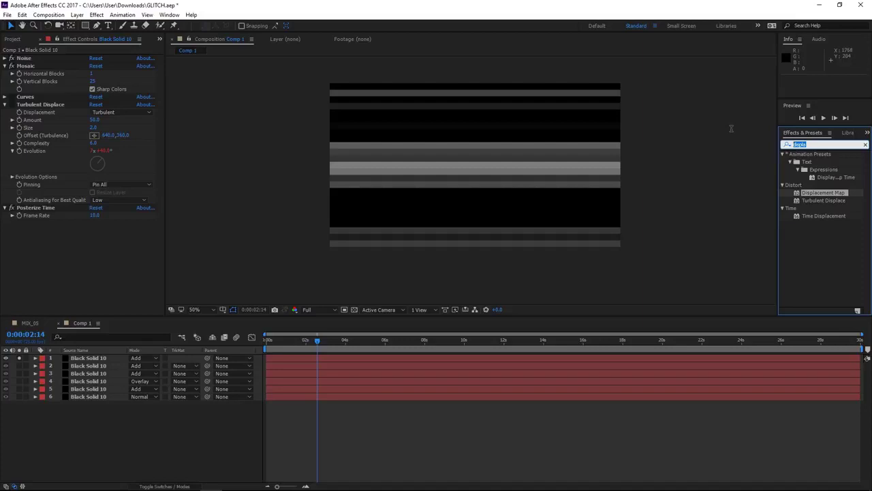
{"action": "type", "text": "noise alph"}
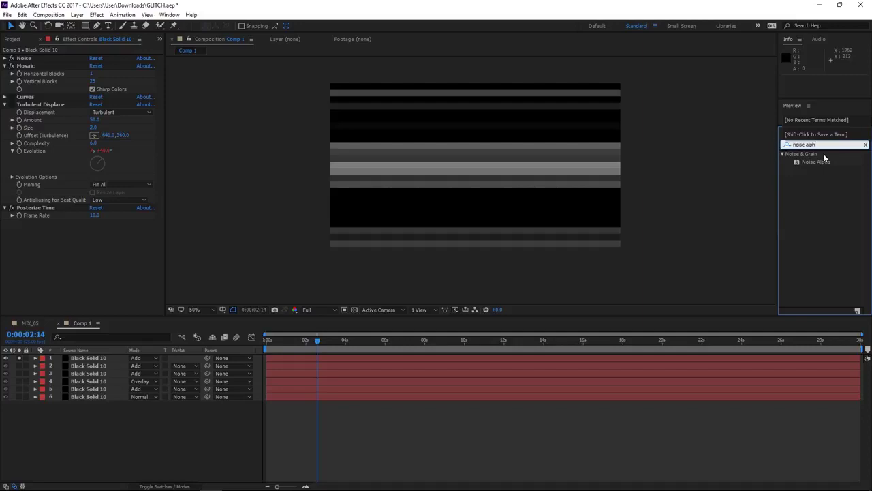
{"action": "left_click_drag", "start_coordinate": [818, 161], "coordinate": [75, 207]}
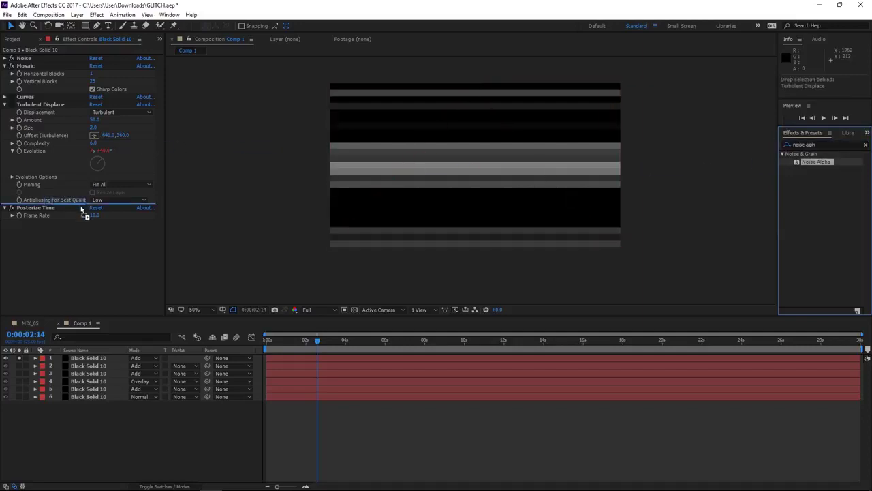
{"action": "scroll", "coordinate": [401, 174], "scroll_direction": "up", "scroll_amount": 2}
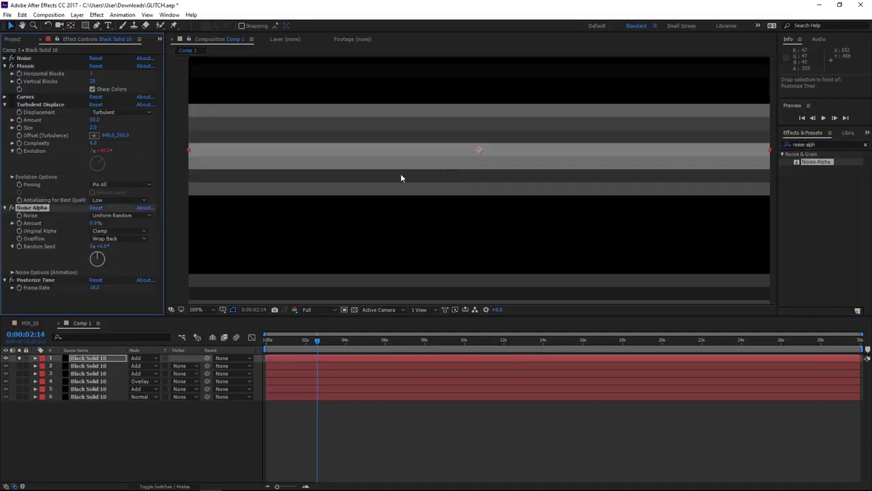
{"action": "key", "text": "v"}
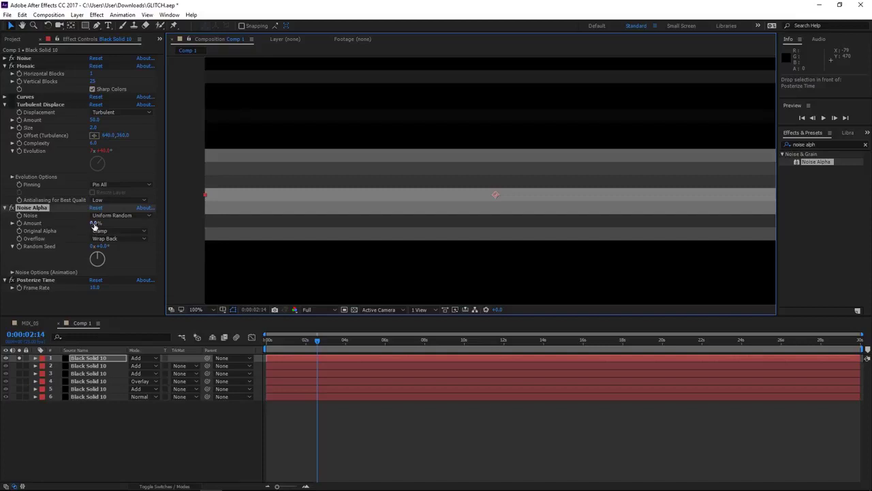
Raise the Noise Alpha Amount to 250%.
{"action": "left_click_drag", "start_coordinate": [92, 225], "coordinate": [261, 230]}
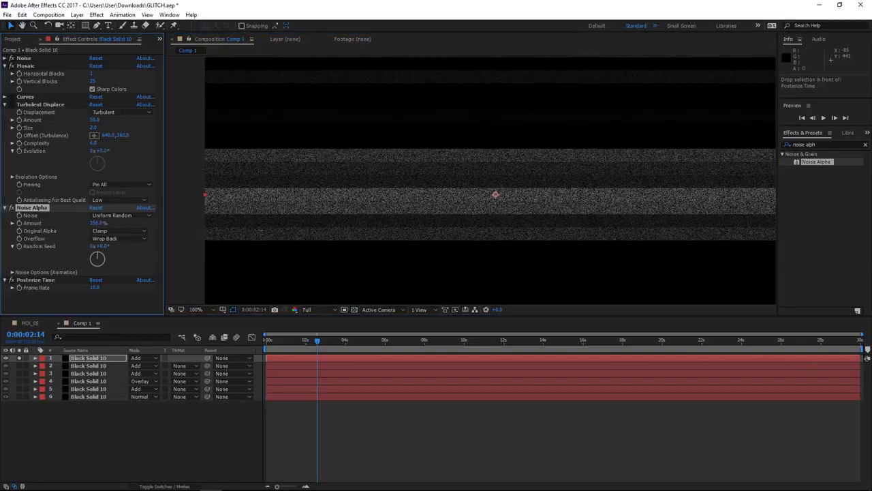
{"action": "scroll", "coordinate": [388, 179], "scroll_direction": "up", "scroll_amount": 2}
{"action": "scroll", "coordinate": [391, 162], "scroll_direction": "up", "scroll_amount": 1}
{"action": "scroll", "coordinate": [391, 164], "scroll_direction": "up", "scroll_amount": 1}
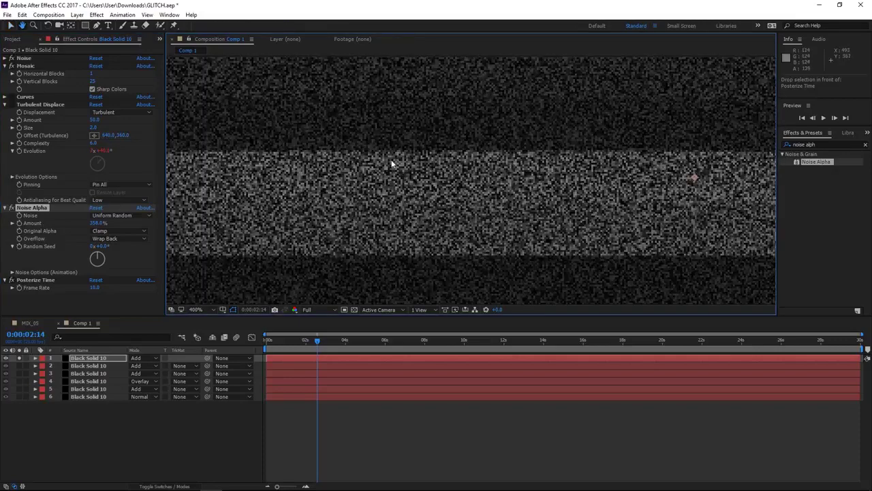
{"action": "scroll", "coordinate": [462, 213], "scroll_direction": "down", "scroll_amount": 5}
{"action": "scroll", "coordinate": [405, 177], "scroll_direction": "up", "scroll_amount": 1}
{"action": "scroll", "coordinate": [366, 181], "scroll_direction": "up", "scroll_amount": 1}
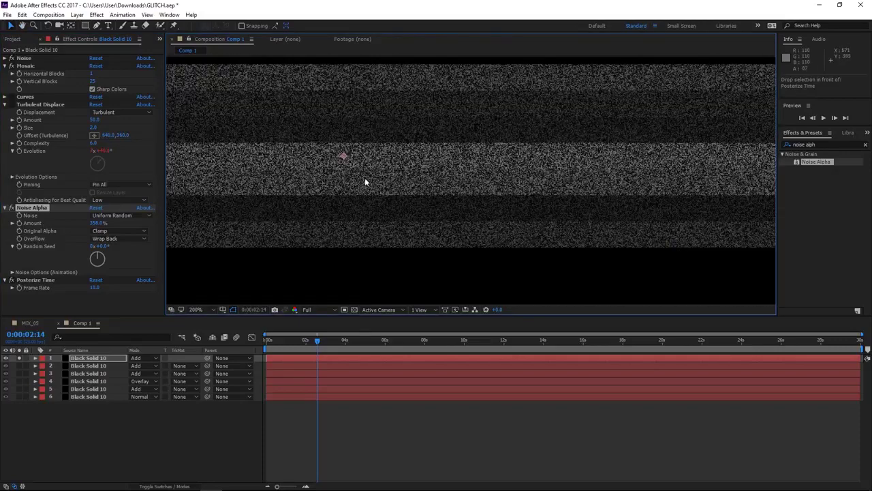
{"action": "scroll", "coordinate": [449, 227], "scroll_direction": "up", "scroll_amount": 1}
Increase the Noise Alpha Amount further, settling on 804%.
{"action": "left_click_drag", "start_coordinate": [398, 227], "coordinate": [433, 245]}
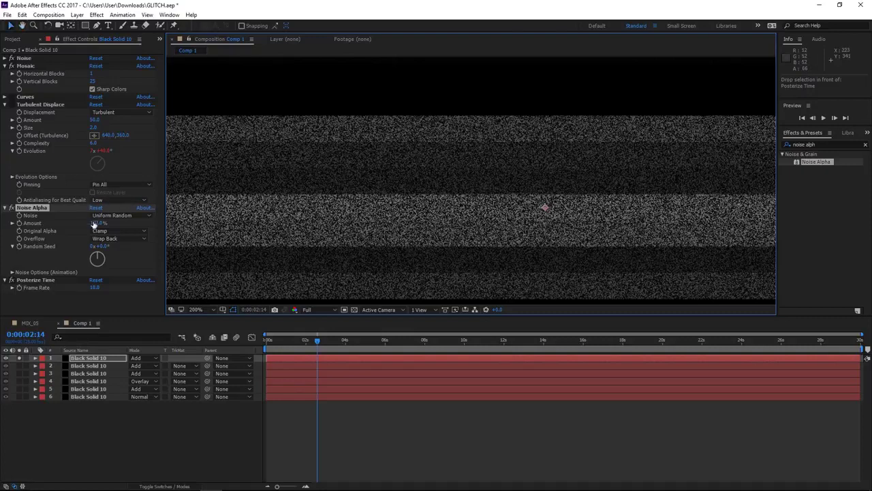
{"action": "left_click_drag", "start_coordinate": [95, 225], "coordinate": [112, 223]}
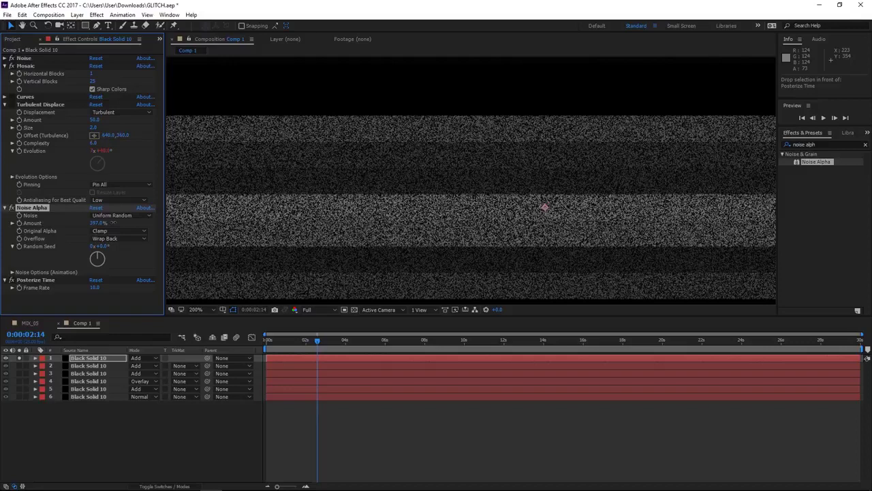
{"action": "left_click", "coordinate": [97, 223]}
{"action": "type", "text": "80"}
{"action": "key", "text": "Return"}
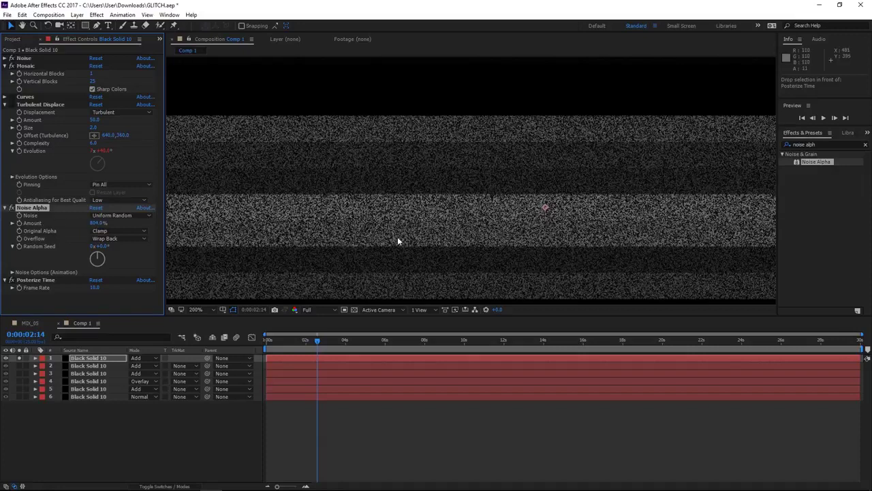
{"action": "left_click_drag", "start_coordinate": [397, 236], "coordinate": [552, 207]}
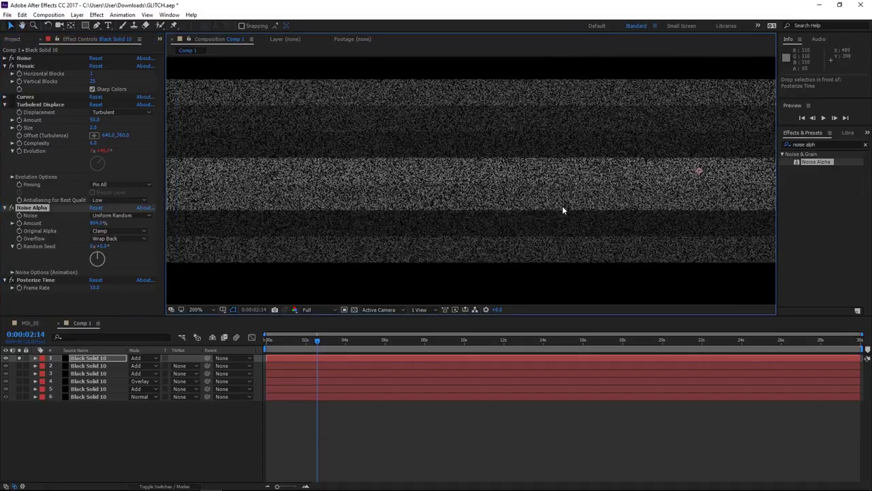
Set Noise Alpha's Original Alpha to Scale and Overflow to Clip.
{"action": "left_click", "coordinate": [114, 232]}
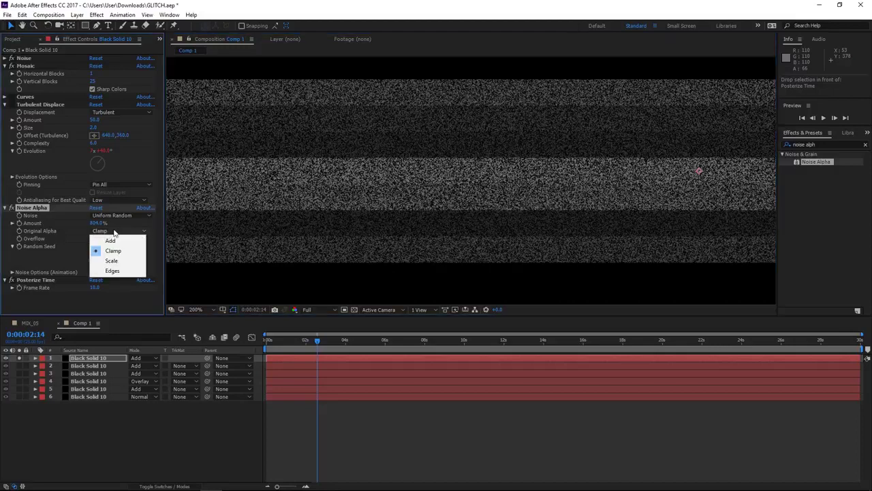
{"action": "left_click", "coordinate": [116, 261]}
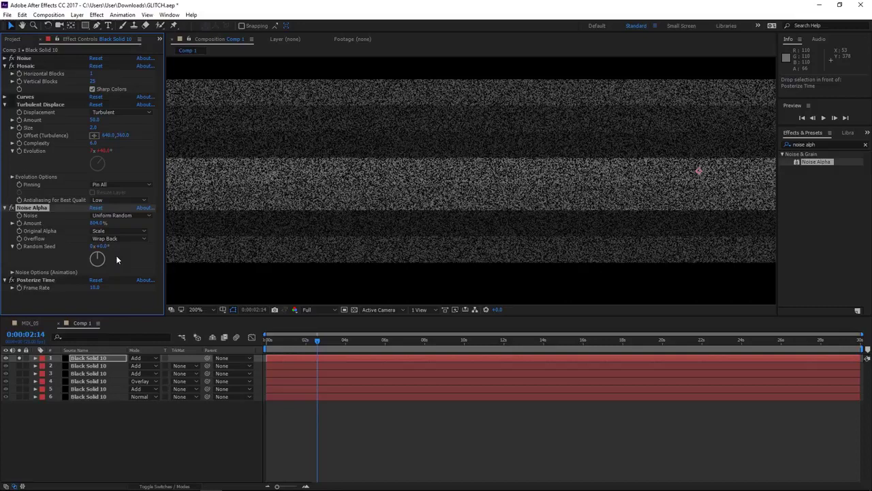
{"action": "left_click", "coordinate": [114, 238]}
{"action": "left_click", "coordinate": [122, 248]}
{"action": "left_click", "coordinate": [116, 231]}
{"action": "left_click", "coordinate": [116, 261]}
{"action": "left_click", "coordinate": [115, 231]}
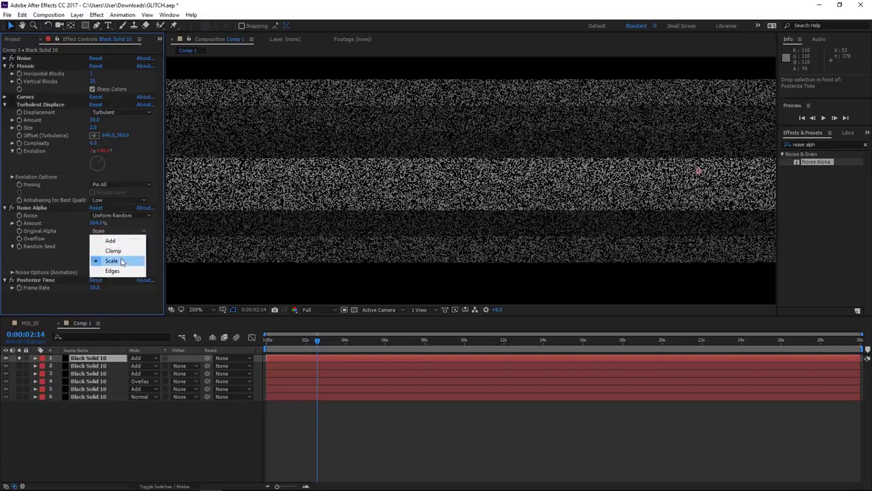
{"action": "left_click", "coordinate": [121, 261]}
{"action": "left_click", "coordinate": [116, 239]}
{"action": "left_click", "coordinate": [117, 250]}
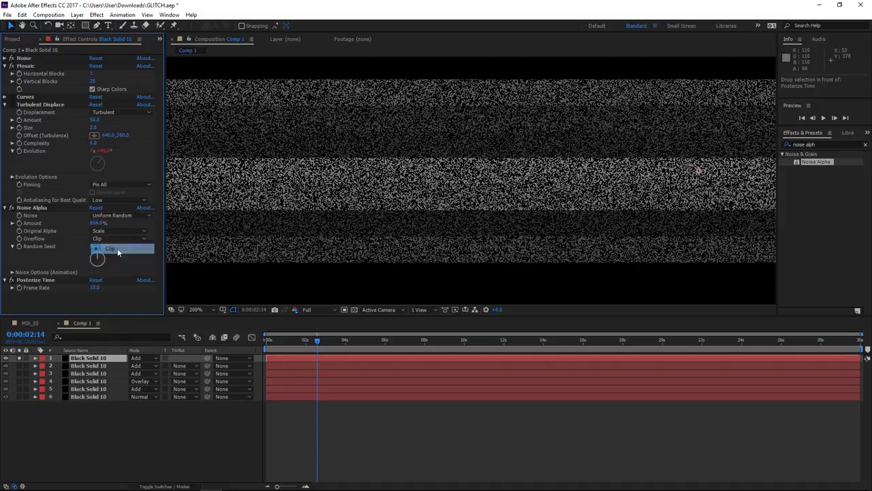
Zoom in to inspect the sparser specks, then collapse the Noise Alpha settings.
{"action": "scroll", "coordinate": [460, 226], "scroll_direction": "up", "scroll_amount": 1}
{"action": "scroll", "coordinate": [595, 192], "scroll_direction": "up", "scroll_amount": 1}
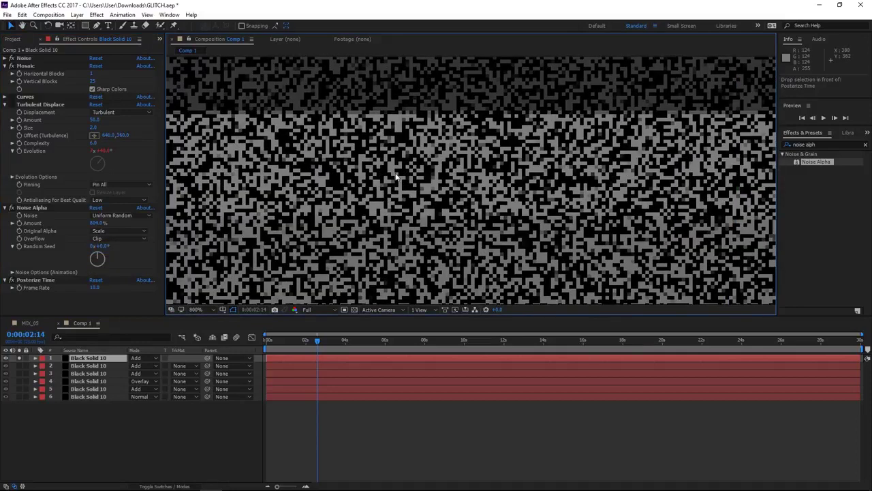
{"action": "scroll", "coordinate": [397, 170], "scroll_direction": "up", "scroll_amount": 1}
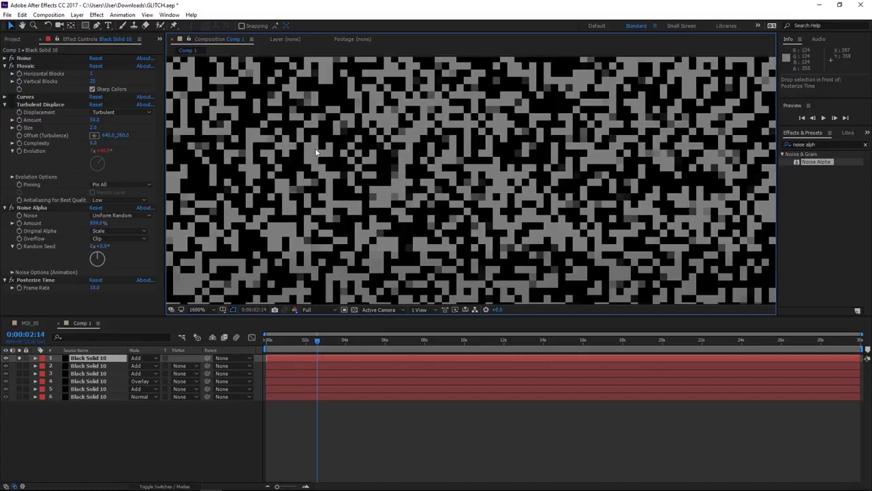
{"action": "scroll", "coordinate": [340, 179], "scroll_direction": "down", "scroll_amount": 3}
{"action": "scroll", "coordinate": [341, 181], "scroll_direction": "down", "scroll_amount": 1}
{"action": "left_click", "coordinate": [38, 208]}
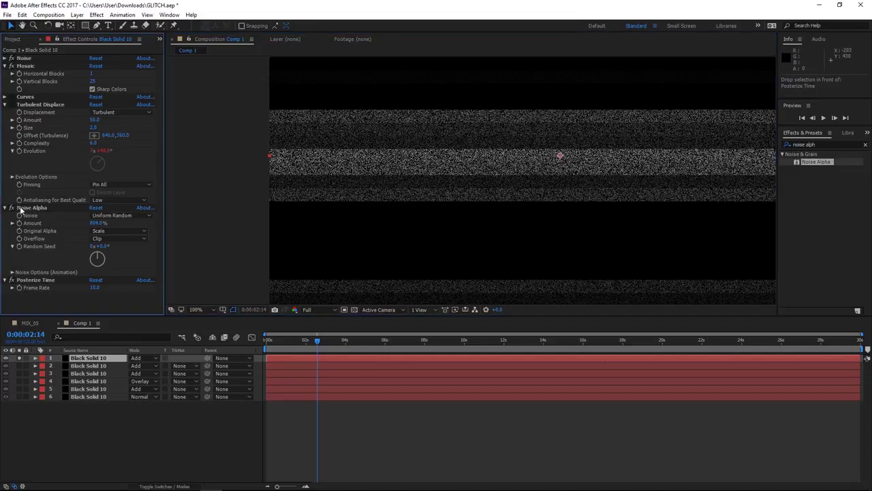
{"action": "left_click", "coordinate": [5, 208]}
{"action": "left_click", "coordinate": [825, 144]}
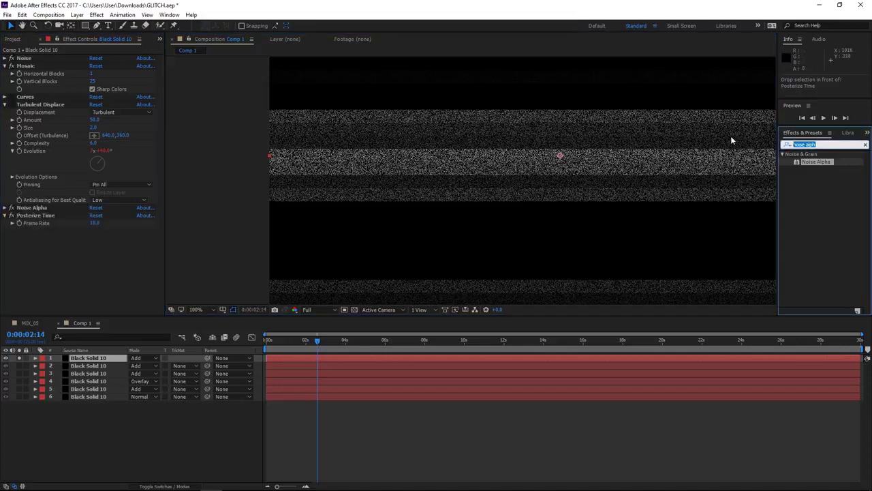
Apply Matte Choker between Noise Alpha and Posterize Time on the top solid.
{"action": "type", "text": "Matt"}
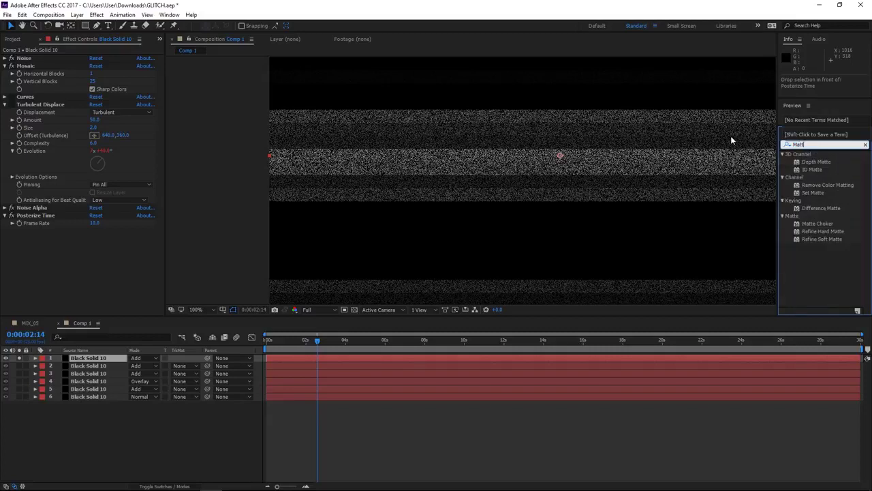
{"action": "left_click_drag", "start_coordinate": [807, 229], "coordinate": [42, 212]}
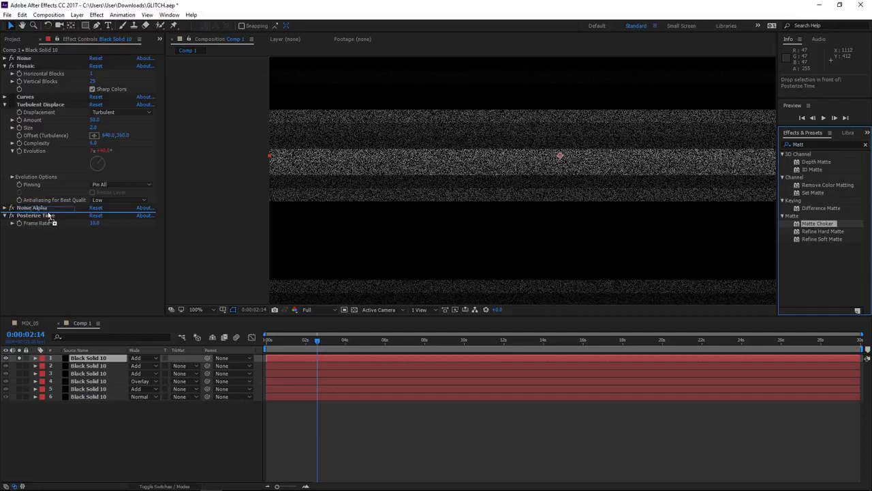
{"action": "left_click_drag", "start_coordinate": [43, 211], "coordinate": [49, 215]}
{"action": "left_click_drag", "start_coordinate": [505, 169], "coordinate": [416, 170]}
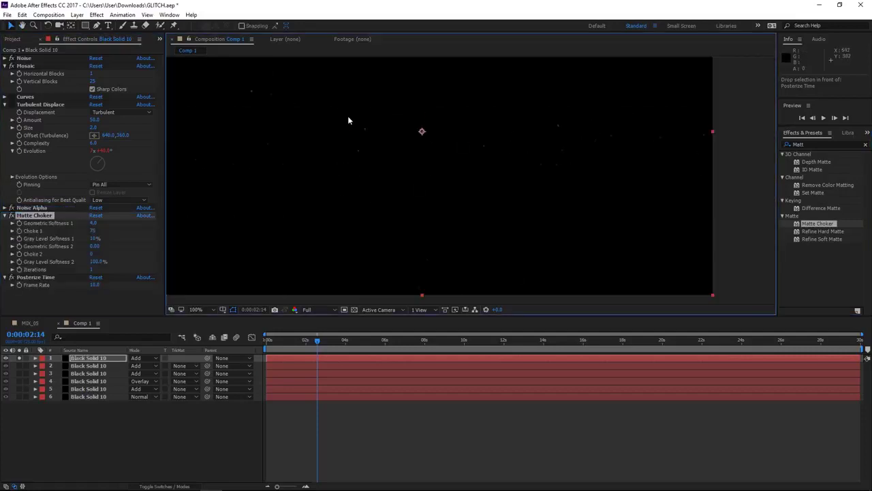
{"action": "key", "text": "v"}
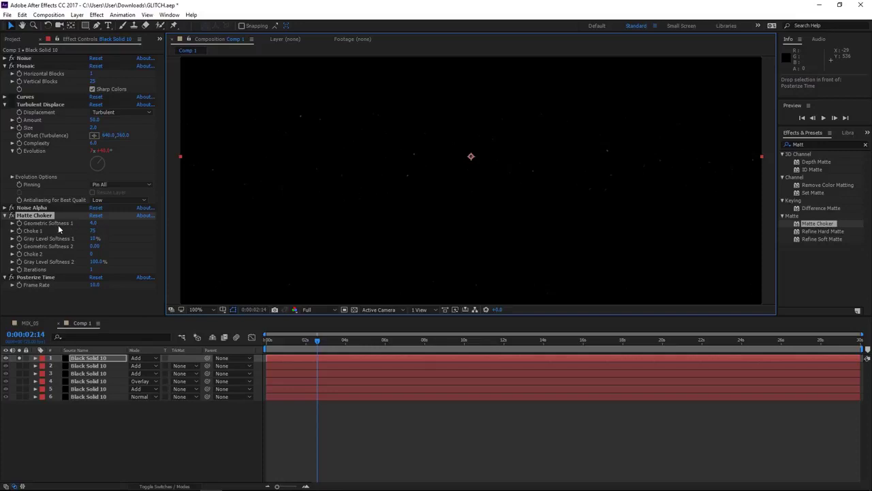
Adjust Matte Choker's Geometric Softness 1, compare it off and on, and preview.
{"action": "left_click_drag", "start_coordinate": [94, 225], "coordinate": [85, 225]}
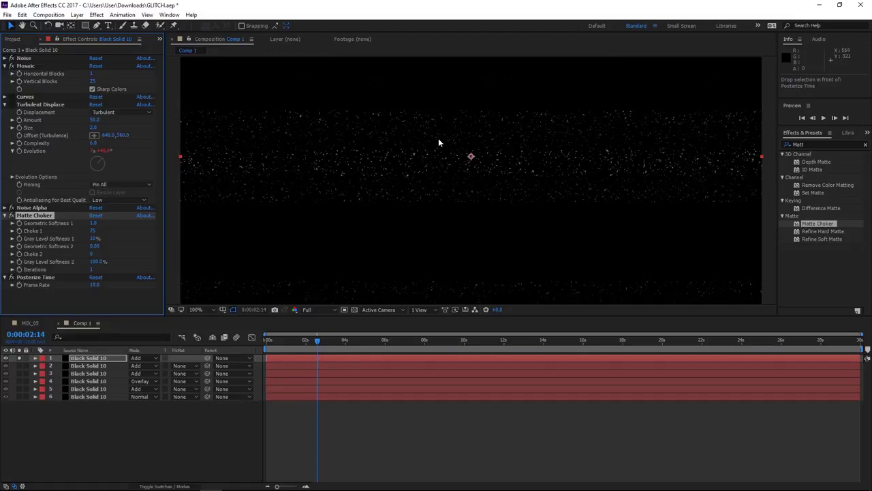
{"action": "scroll", "coordinate": [450, 153], "scroll_direction": "up", "scroll_amount": 1}
{"action": "left_click", "coordinate": [11, 215]}
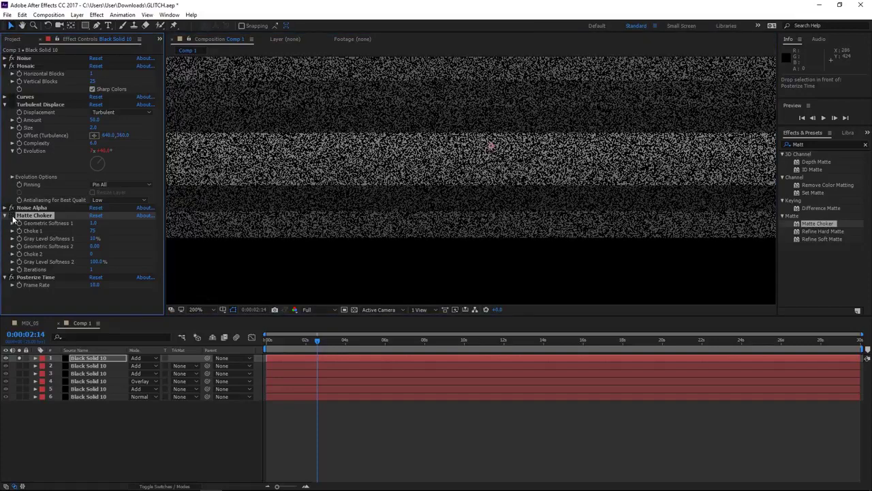
{"action": "left_click", "coordinate": [11, 216]}
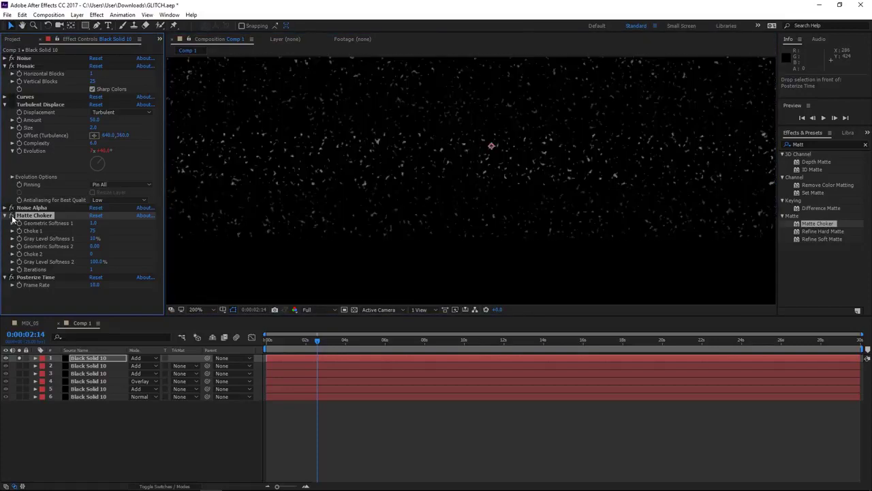
{"action": "scroll", "coordinate": [333, 167], "scroll_direction": "up", "scroll_amount": 1}
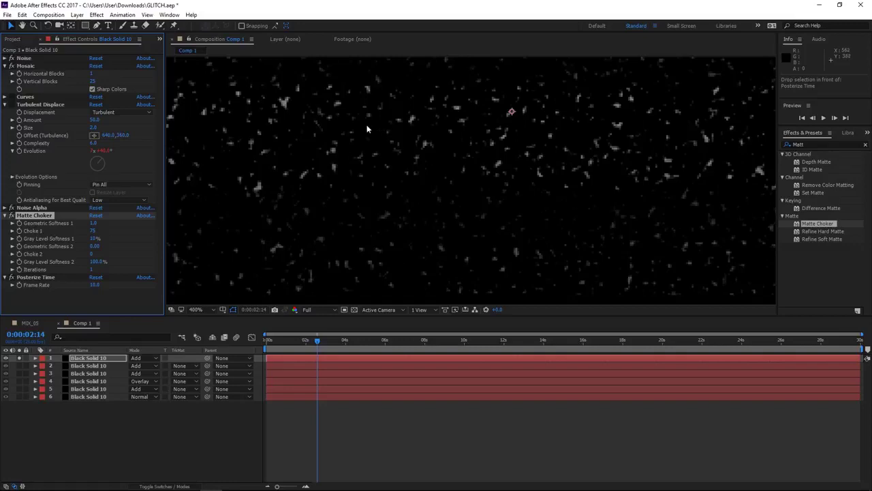
{"action": "scroll", "coordinate": [370, 151], "scroll_direction": "down", "scroll_amount": 1}
{"action": "scroll", "coordinate": [452, 234], "scroll_direction": "down", "scroll_amount": 1}
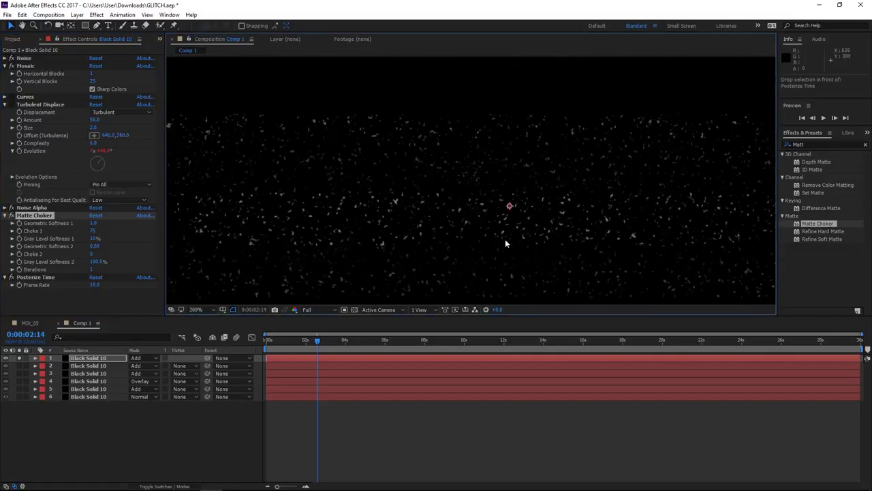
{"action": "scroll", "coordinate": [505, 238], "scroll_direction": "down", "scroll_amount": 1}
{"action": "key", "text": "space"}
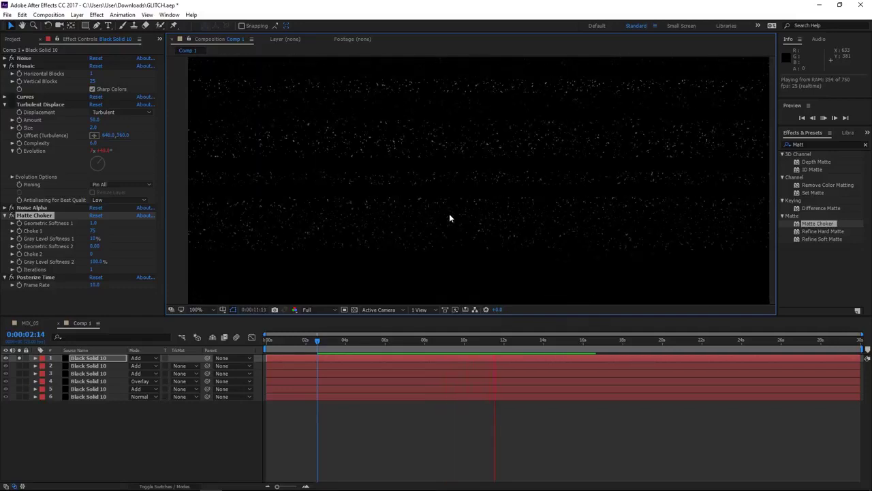
Collapse the Matte Choker, Posterize Time, Turbulent Displace and Mosaic settings on the top solid.
{"action": "left_click", "coordinate": [4, 215]}
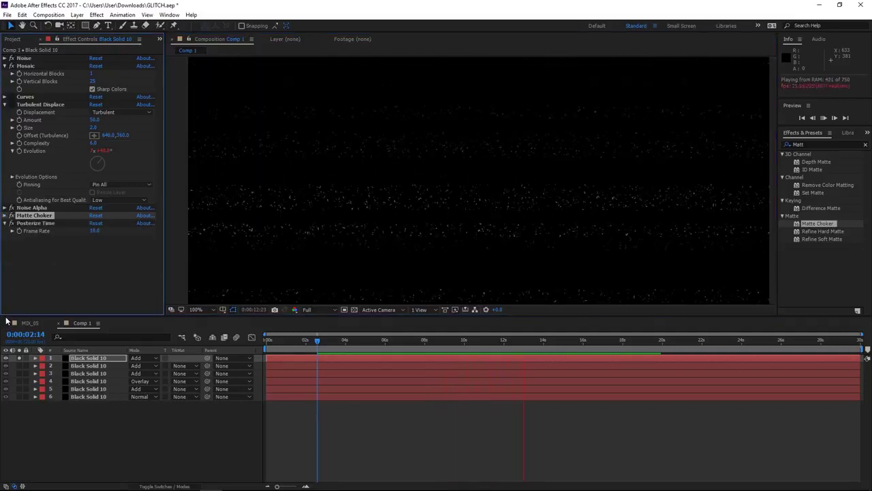
{"action": "left_click", "coordinate": [4, 223]}
{"action": "left_click_drag", "start_coordinate": [560, 340], "coordinate": [448, 340]}
{"action": "scroll", "coordinate": [441, 240], "scroll_direction": "down", "scroll_amount": 2}
{"action": "left_click", "coordinate": [103, 446]}
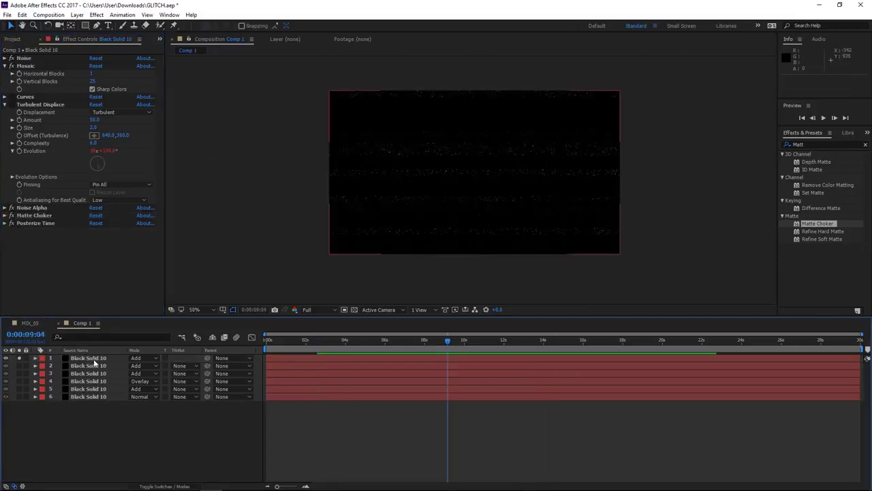
{"action": "scroll", "coordinate": [493, 209], "scroll_direction": "up", "scroll_amount": 2}
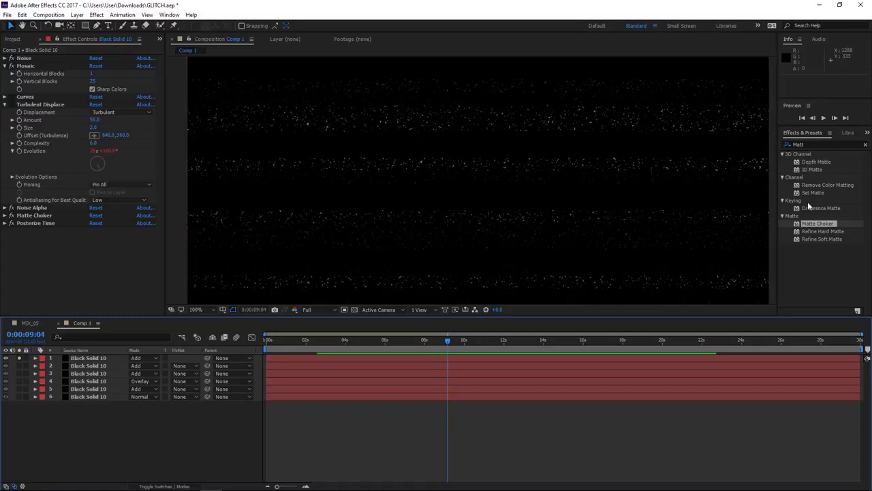
{"action": "left_click", "coordinate": [5, 104]}
{"action": "left_click", "coordinate": [6, 66]}
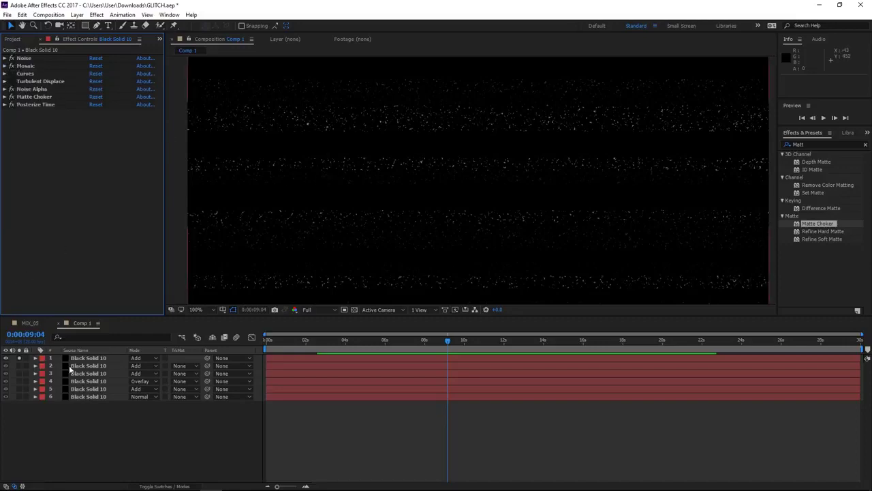
Unsolo the top layer and preview all layers combined.
{"action": "left_click", "coordinate": [19, 357]}
{"action": "scroll", "coordinate": [460, 176], "scroll_direction": "down", "scroll_amount": 2}
{"action": "key", "text": "space"}
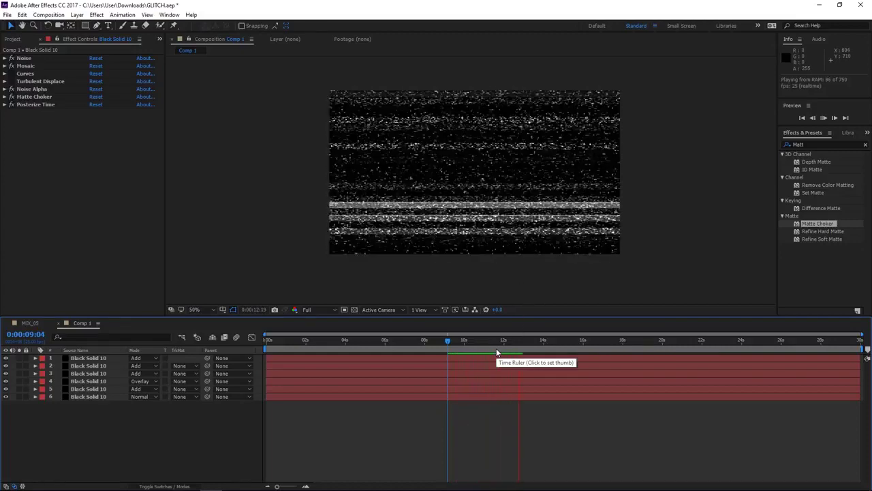
{"action": "key", "text": "space"}
{"action": "key", "text": "space"}
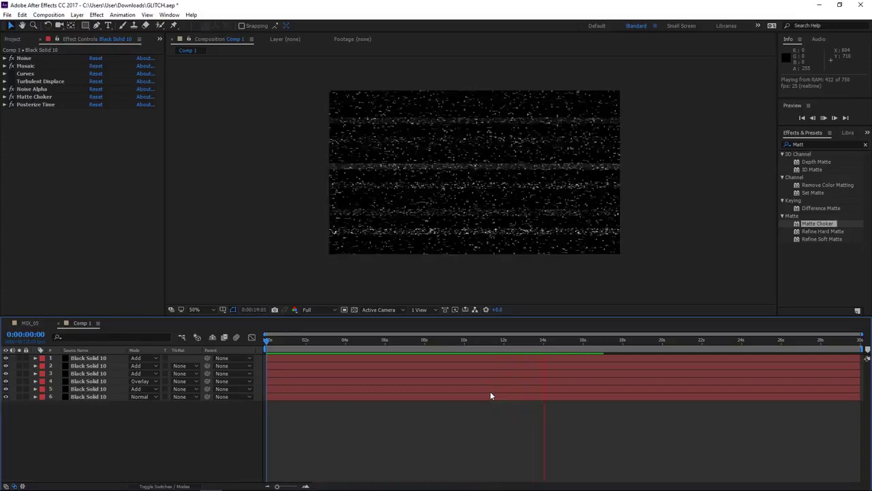
{"action": "key", "text": "space"}
{"action": "key", "text": "space"}
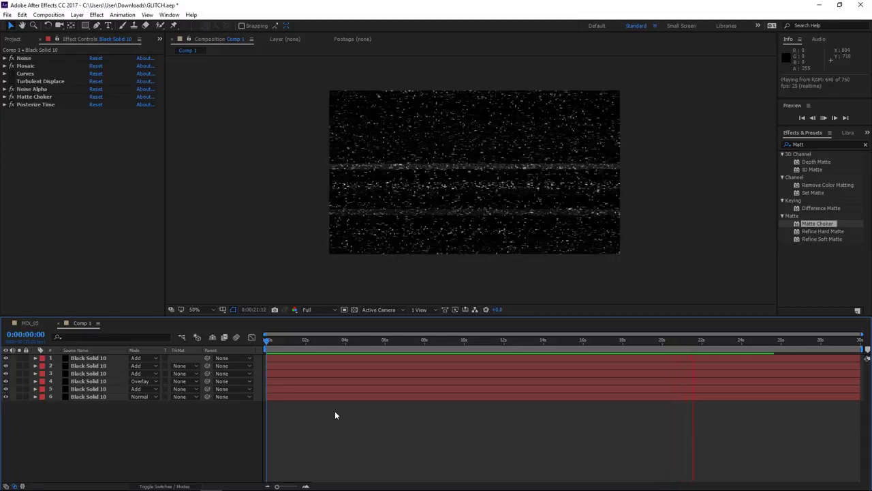
{"action": "key", "text": "space"}
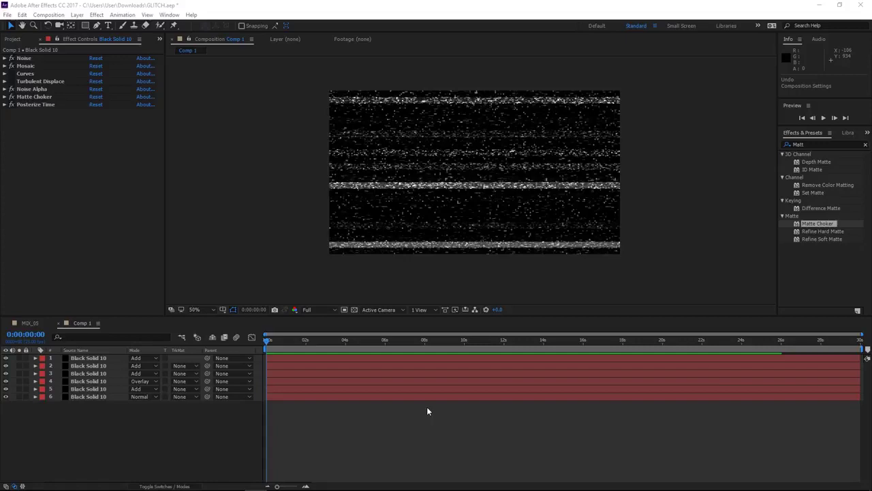
Rename Comp 1 to Noise_Map_01 in Composition Settings.
{"action": "left_click", "coordinate": [415, 442]}
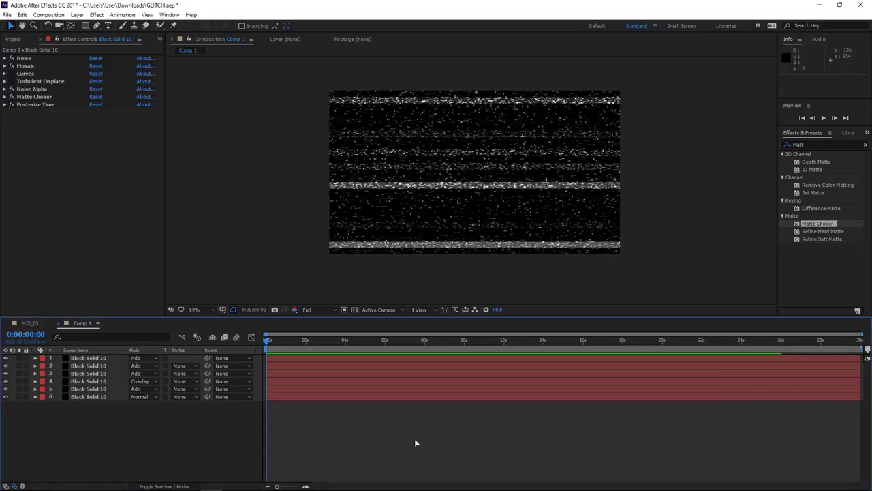
{"action": "key", "text": "ctrl+k"}
{"action": "type", "text": "Noise_Map_01"}
{"action": "key", "text": "Return"}
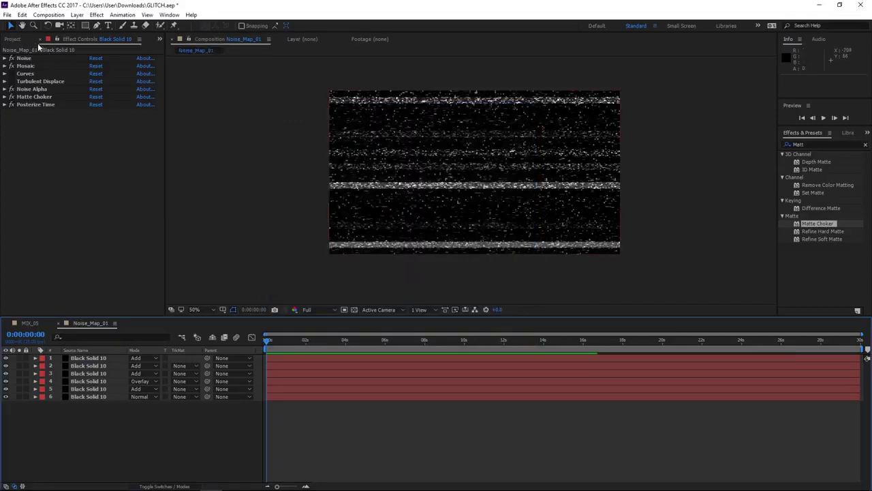
Duplicate Noise_Map_01, open the Noise_Map_02 copy, and select layers 1–5.
{"action": "left_click", "coordinate": [21, 40]}
{"action": "left_click", "coordinate": [38, 122]}
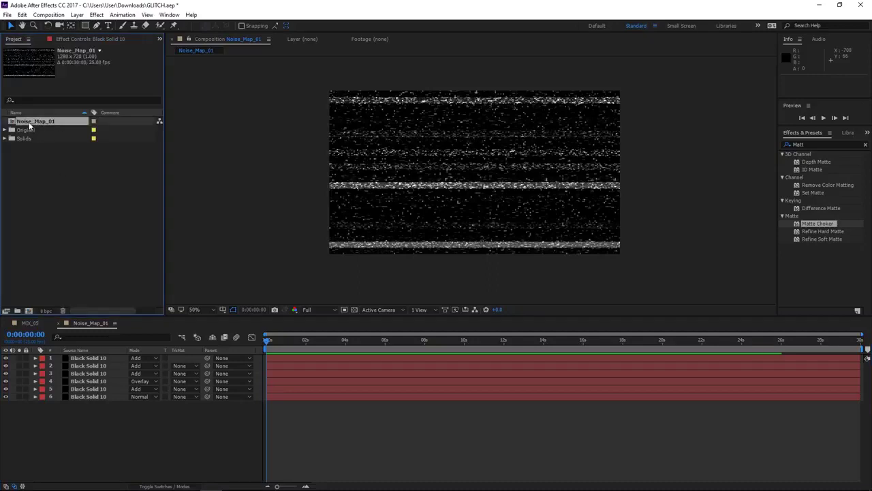
{"action": "key", "text": "ctrl+d"}
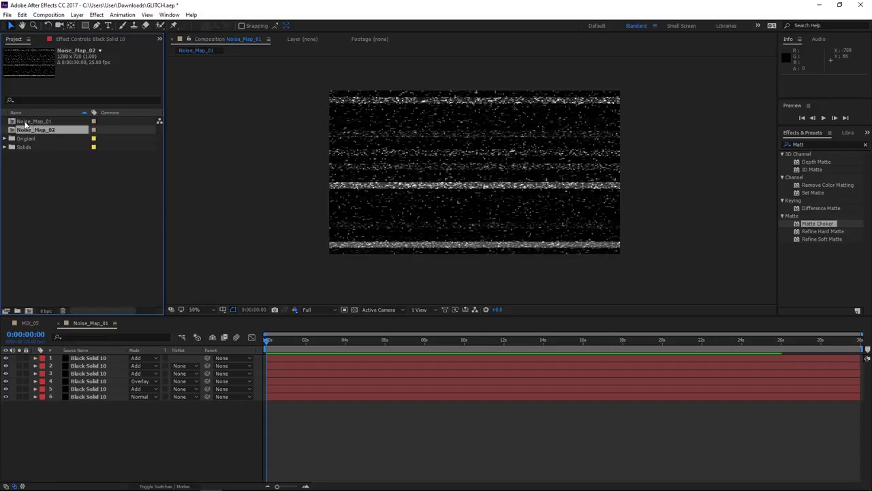
{"action": "double_click", "coordinate": [45, 130]}
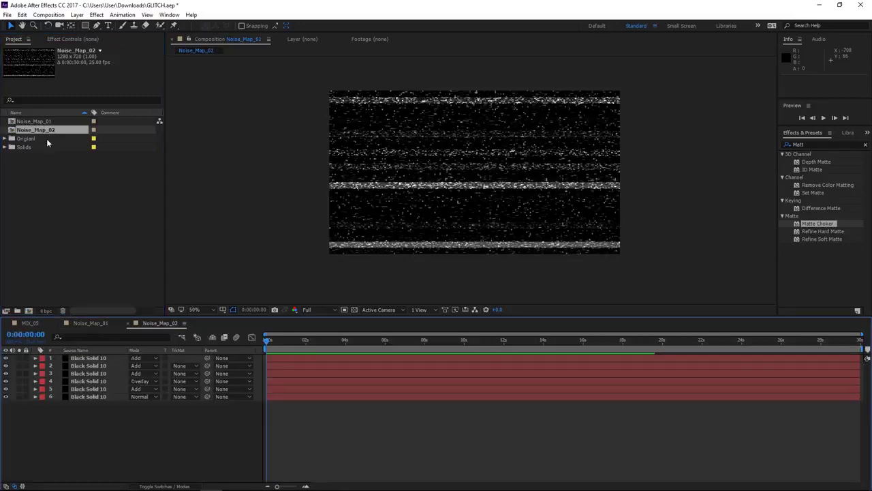
{"action": "left_click", "coordinate": [104, 390]}
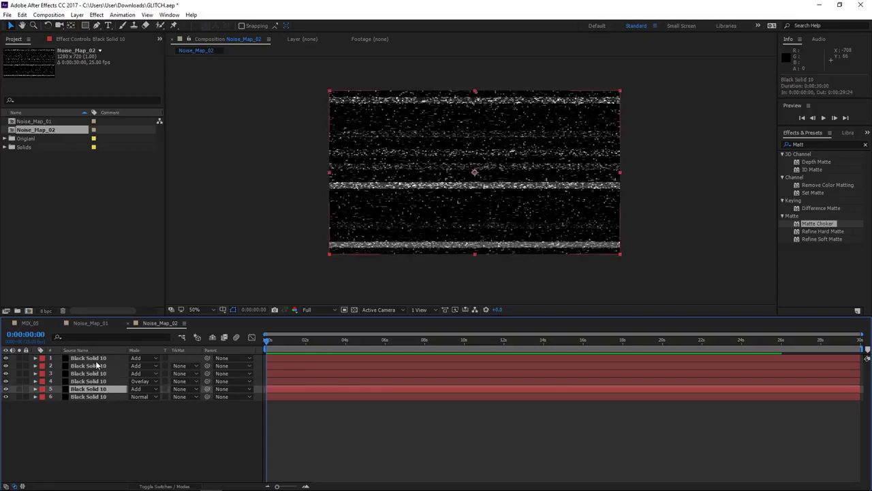
{"action": "left_click", "coordinate": [100, 358], "text": "shift"}
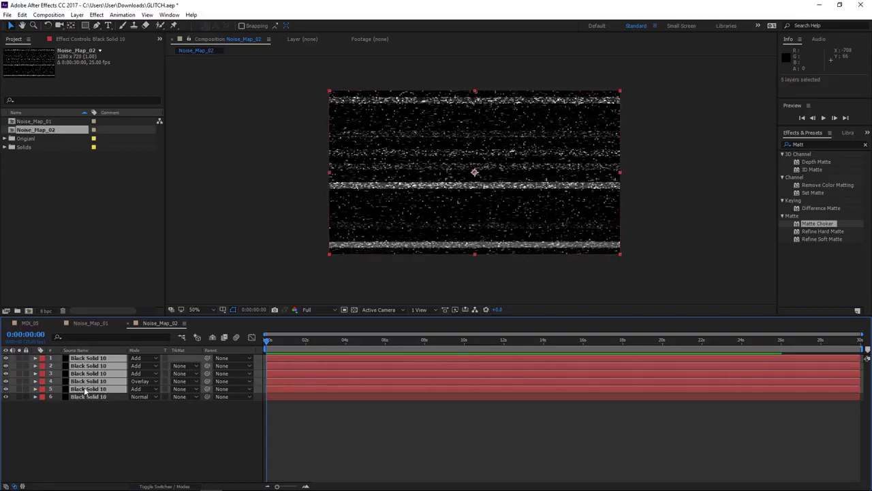
Delete layers 1–5 and set the remaining solid's Mosaic to 222 vertical blocks.
{"action": "key", "text": "Delete"}
{"action": "left_click", "coordinate": [78, 360]}
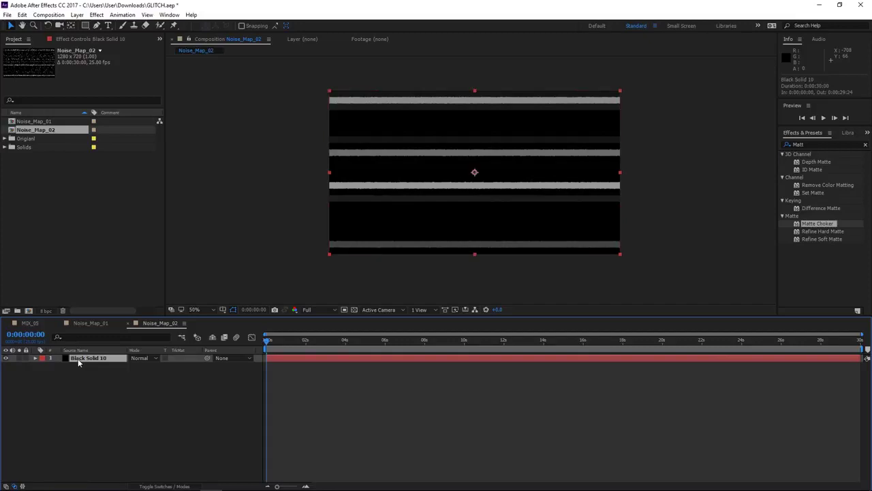
{"action": "left_click", "coordinate": [85, 41]}
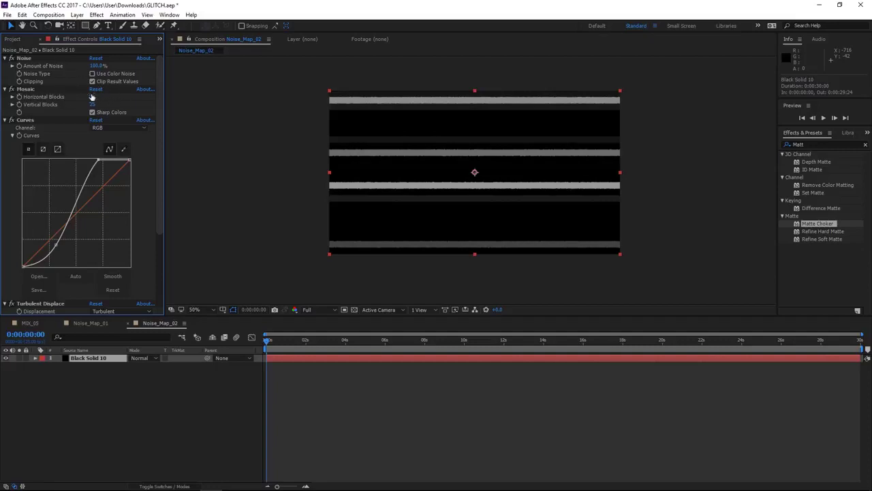
{"action": "left_click", "coordinate": [93, 104]}
{"action": "key", "text": "Return"}
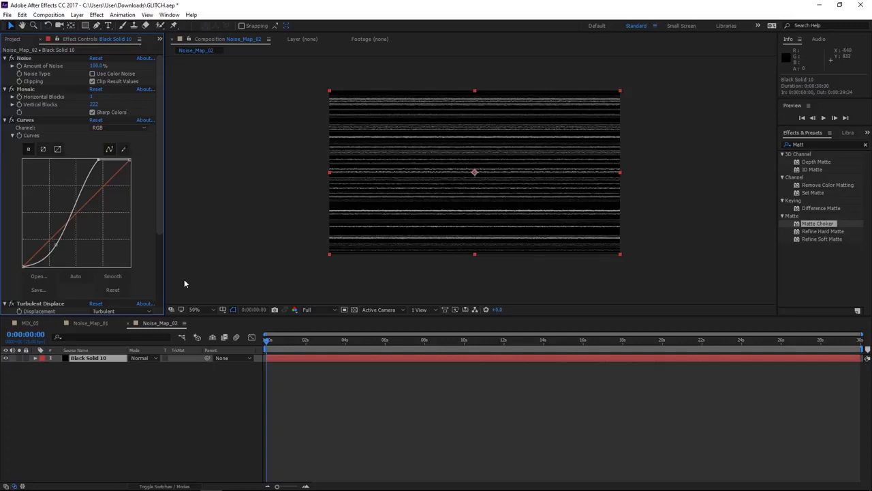
Set Posterize Time to 10 fps, preview, and duplicate the Black Solid 10 layer.
{"action": "scroll", "coordinate": [5, 258], "scroll_direction": "down", "scroll_amount": 3}
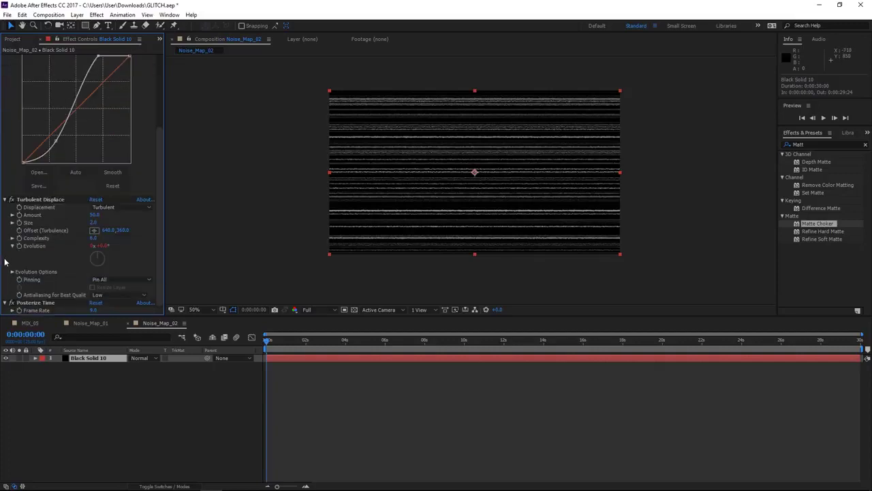
{"action": "left_click", "coordinate": [95, 310]}
{"action": "type", "text": "10"}
{"action": "left_click", "coordinate": [391, 438]}
{"action": "key", "text": "space"}
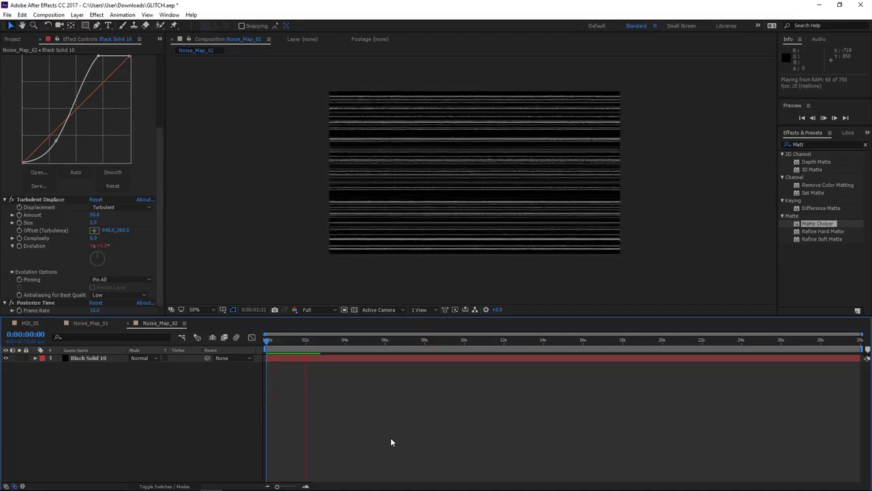
{"action": "key", "text": "space"}
{"action": "left_click", "coordinate": [99, 360]}
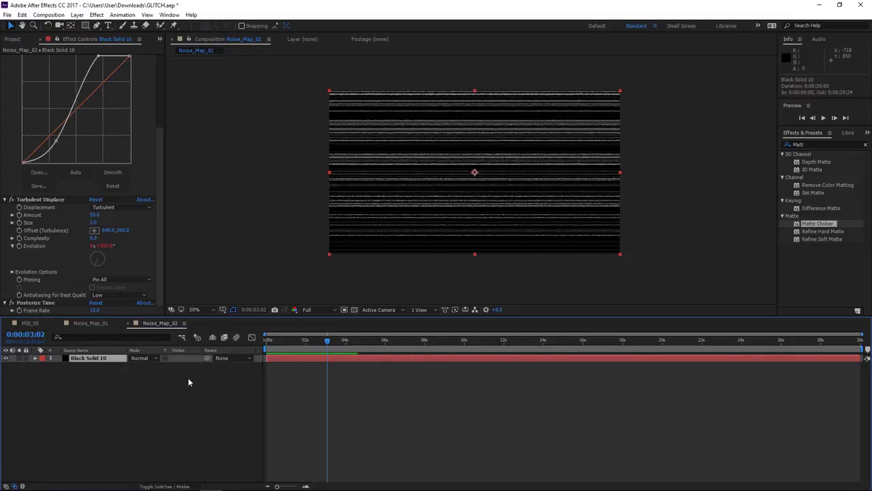
{"action": "key", "text": "ctrl+d"}
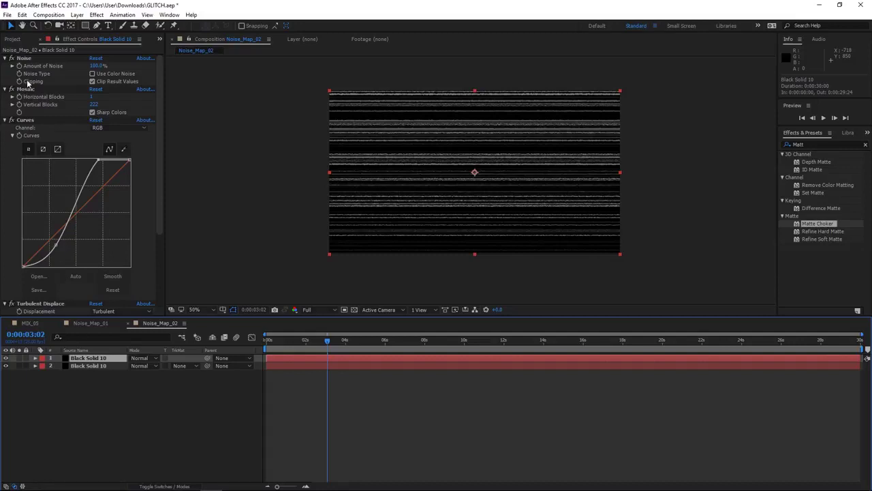
Give the copy 7 vertical Mosaic blocks for broad bands and preview.
{"action": "left_click", "coordinate": [96, 104]}
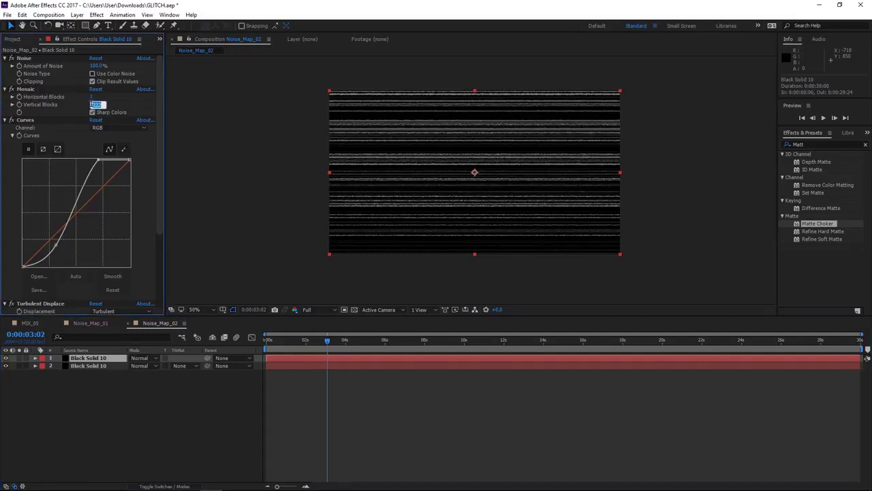
{"action": "type", "text": "7"}
{"action": "key", "text": "Return"}
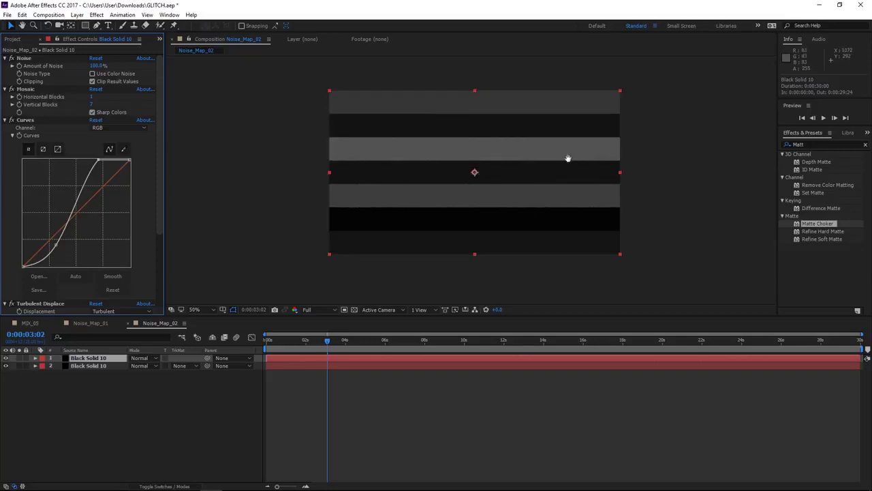
{"action": "key", "text": "space"}
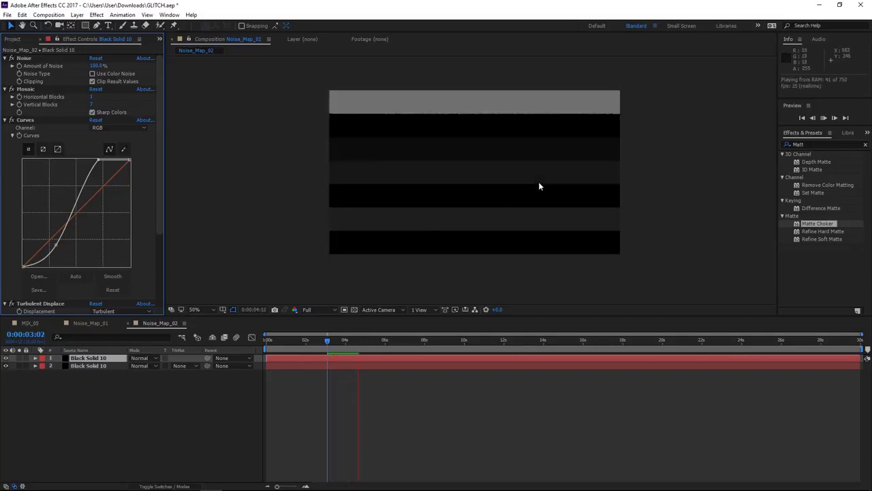
{"action": "key", "text": "space"}
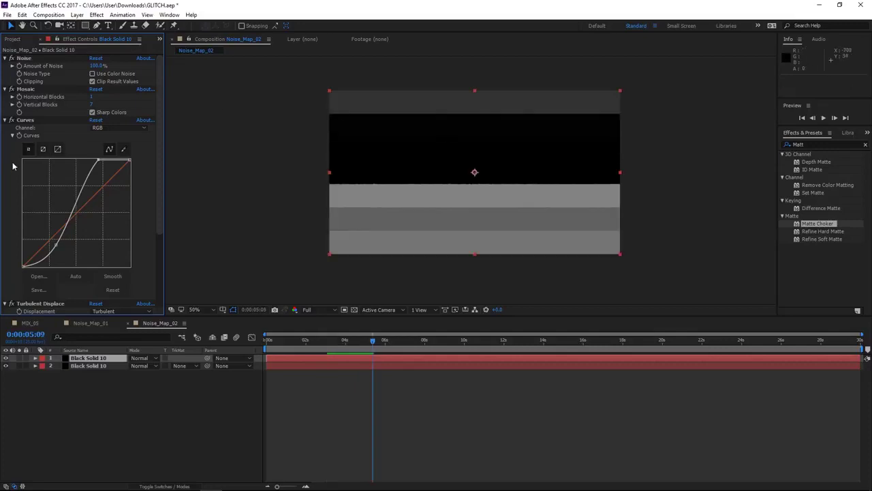
Set the copy's Posterize Time frame rate to 9 fps and preview.
{"action": "scroll", "coordinate": [11, 184], "scroll_direction": "down", "scroll_amount": 5}
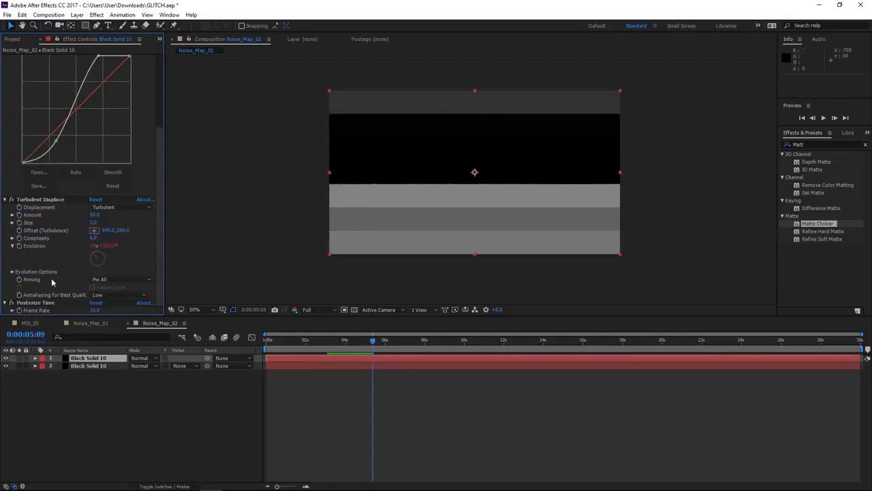
{"action": "left_click", "coordinate": [94, 310]}
{"action": "left_click", "coordinate": [432, 452]}
{"action": "key", "text": "space"}
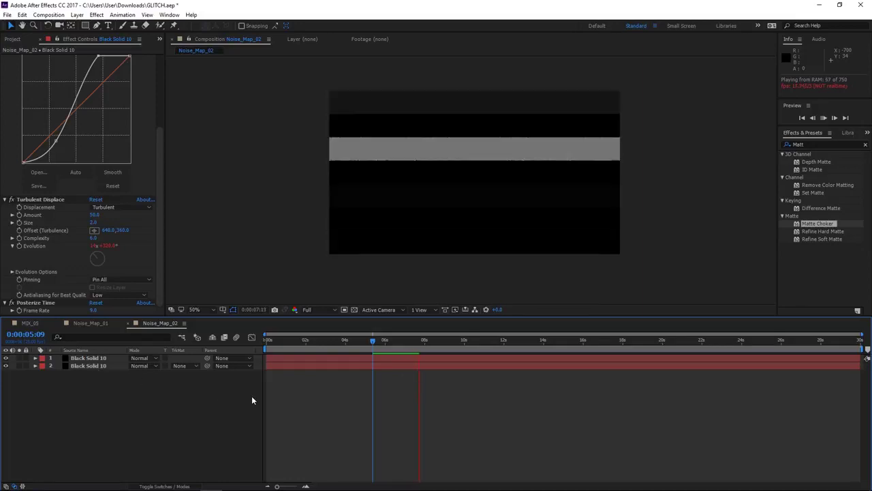
{"action": "key", "text": "space"}
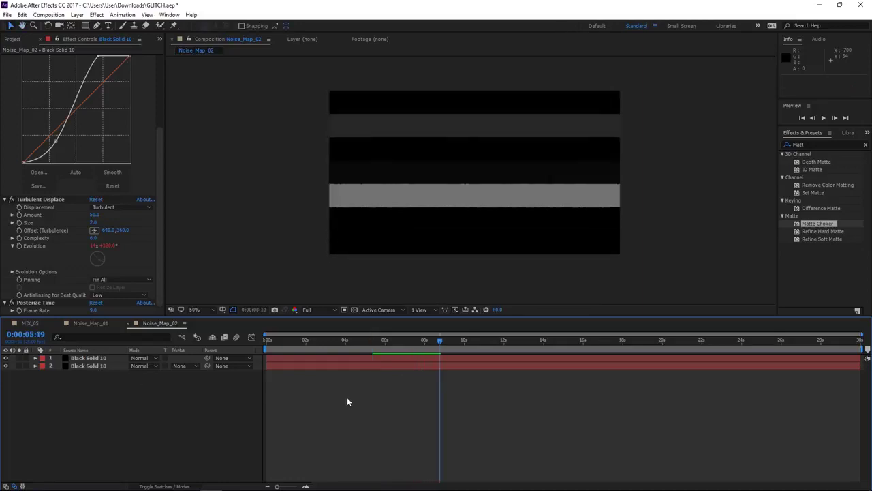
Set the top layer's blend mode to Add, preview, and duplicate it.
{"action": "left_click", "coordinate": [91, 360]}
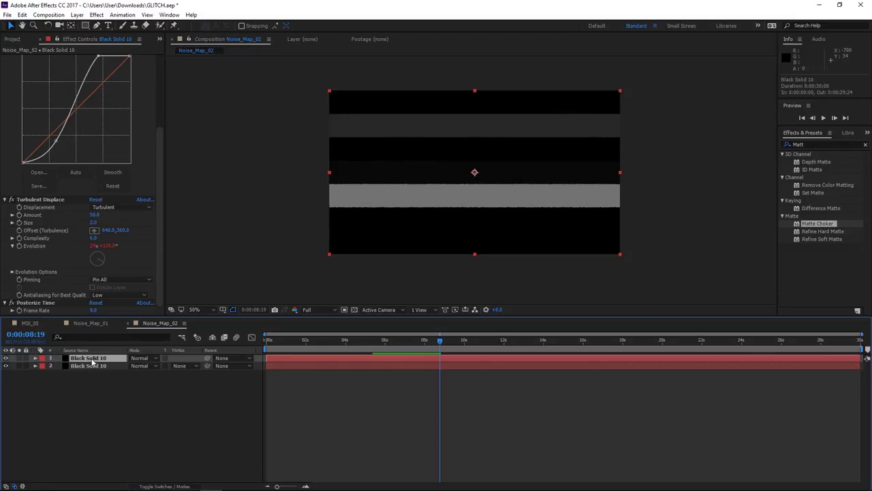
{"action": "left_click", "coordinate": [140, 358]}
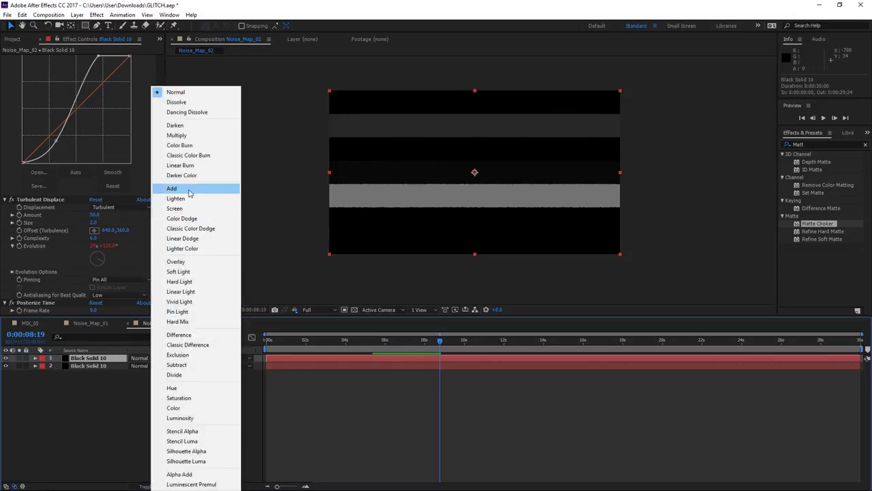
{"action": "left_click", "coordinate": [191, 193]}
{"action": "left_click", "coordinate": [431, 441]}
{"action": "key", "text": "space"}
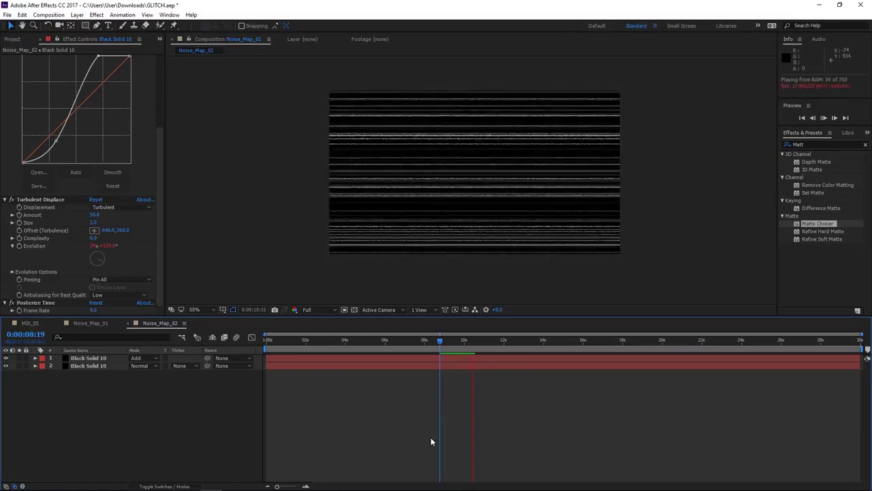
{"action": "left_click", "coordinate": [301, 344]}
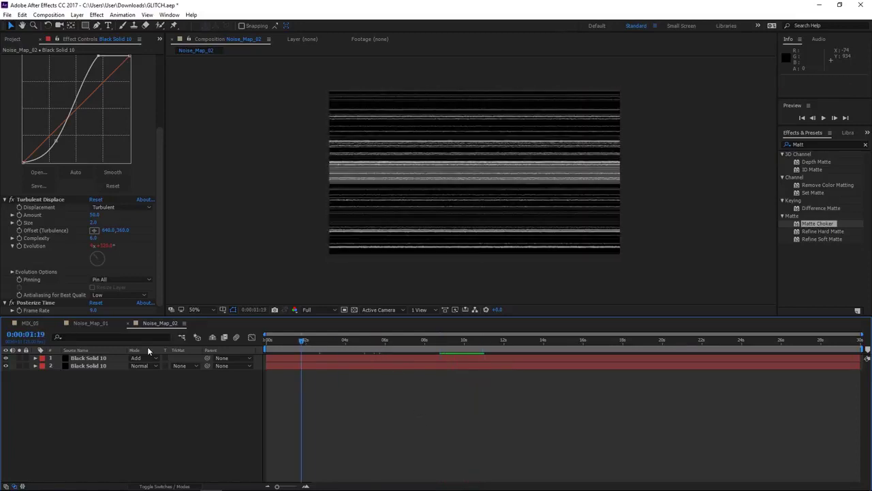
{"action": "left_click", "coordinate": [89, 358]}
{"action": "key", "text": "ctrl+d"}
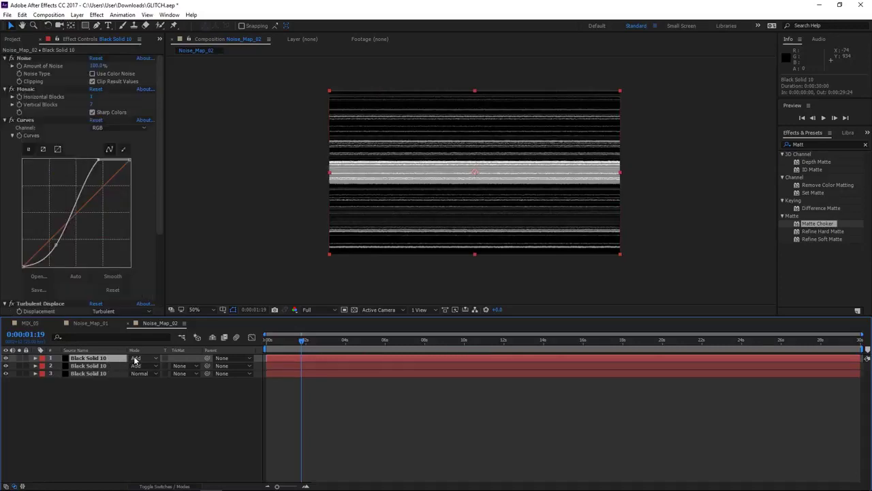
Set the new top Black Solid 10 copy to Normal blending and move to about 2 seconds.
{"action": "left_click", "coordinate": [140, 358]}
{"action": "left_click", "coordinate": [174, 92]}
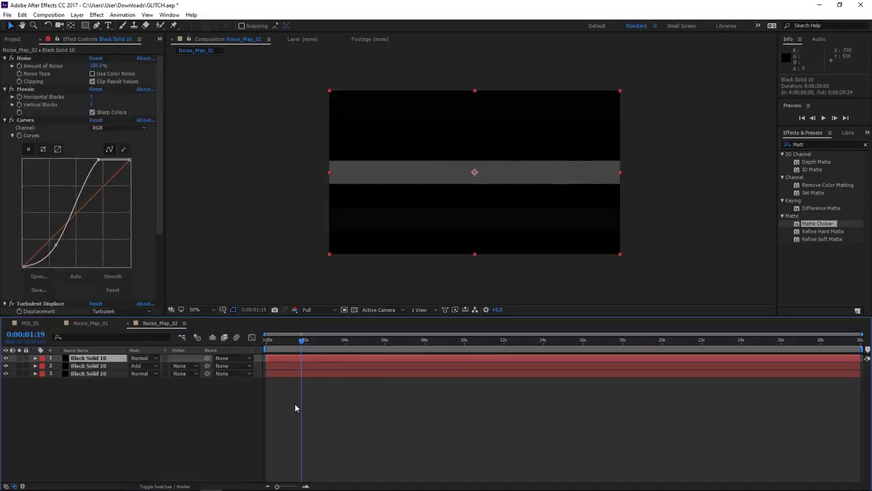
{"action": "mouse_move", "coordinate": [301, 351]}
{"action": "left_mouse_down"}
{"action": "mouse_move", "coordinate": [353, 344]}
{"action": "mouse_move", "coordinate": [324, 344]}
{"action": "left_mouse_up"}
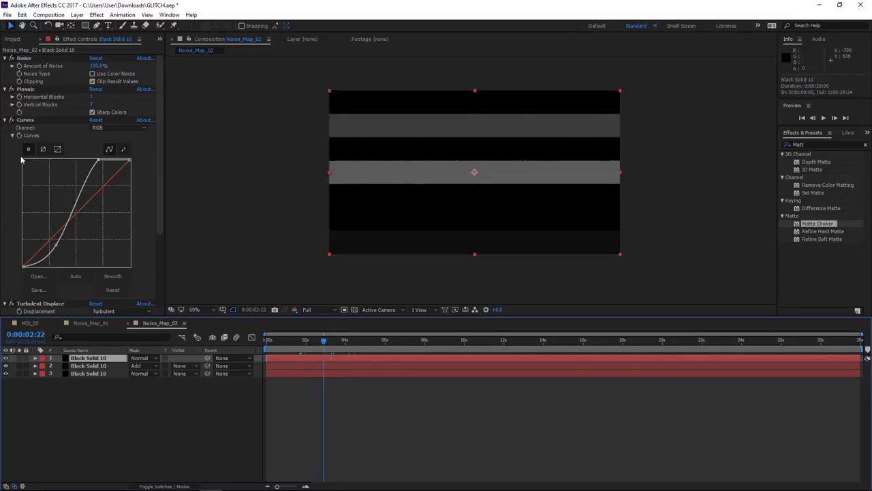
Set Mosaic to 100 horizontal and 76 vertical blocks, viewing the comp at 100%.
{"action": "left_click", "coordinate": [94, 97]}
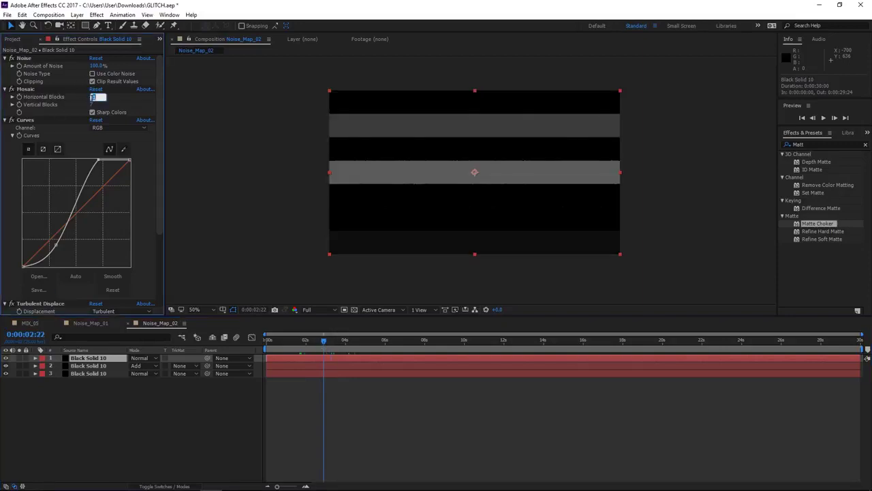
{"action": "type", "text": "00"}
{"action": "key", "text": "Tab"}
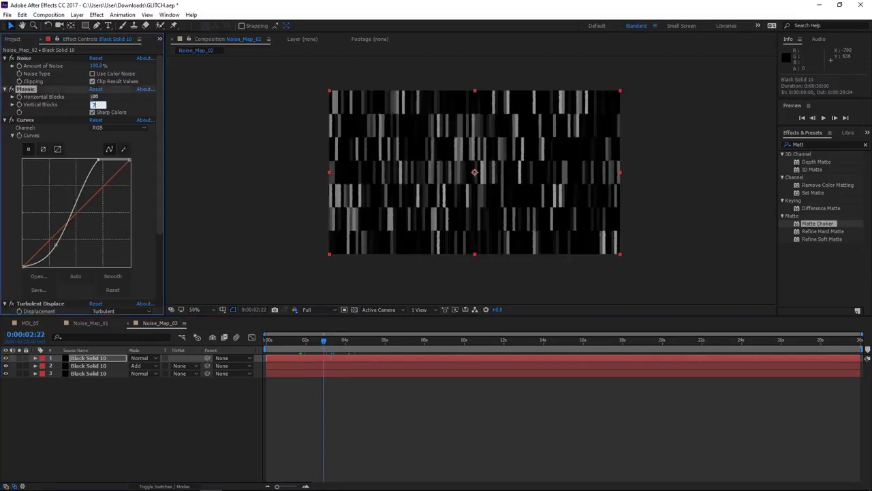
{"action": "key", "text": "Return"}
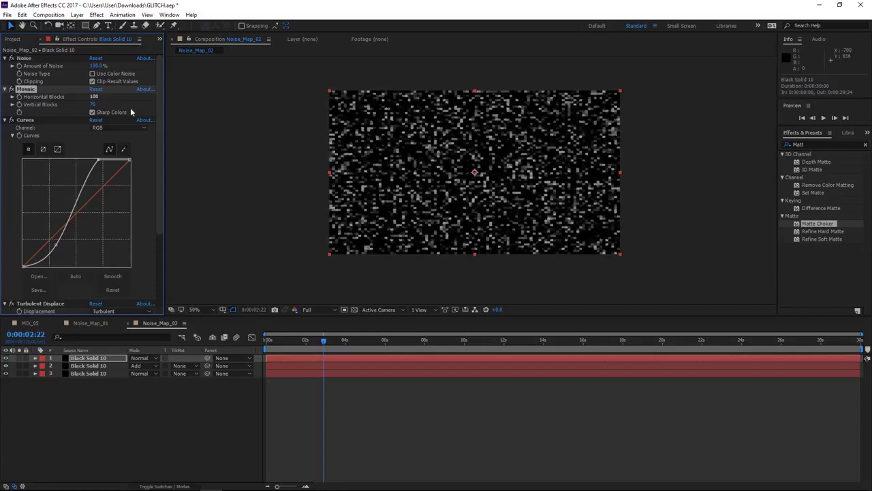
{"action": "key", "text": "period"}
{"action": "key", "text": "period"}
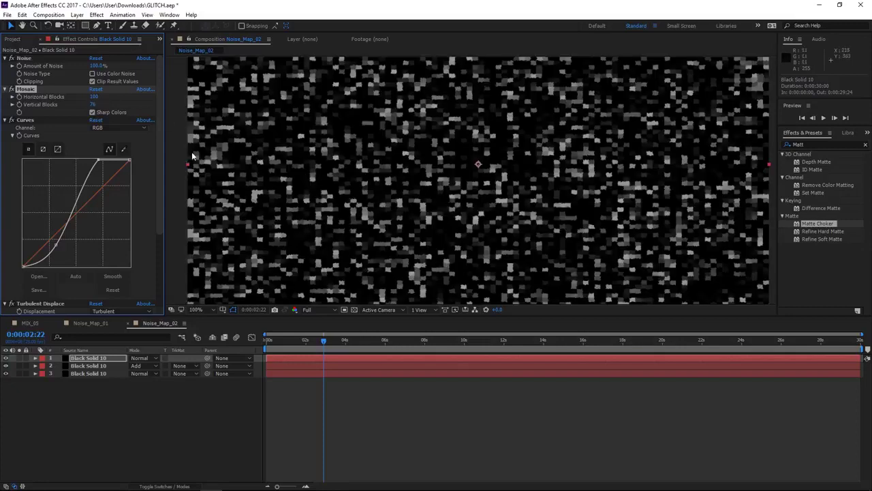
Steepen the Curves by pulling the black point right and the white point left.
{"action": "left_click_drag", "start_coordinate": [23, 265], "coordinate": [71, 267]}
{"action": "left_click_drag", "start_coordinate": [99, 160], "coordinate": [79, 159]}
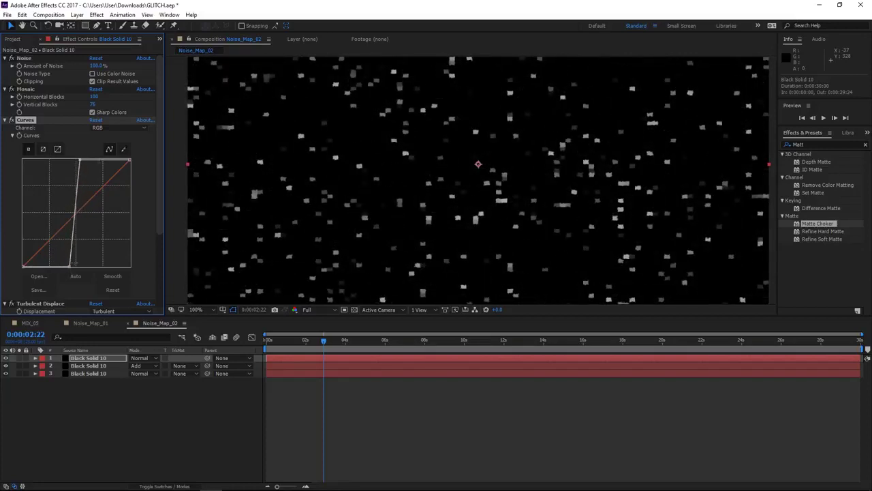
{"action": "left_click_drag", "start_coordinate": [68, 268], "coordinate": [71, 266]}
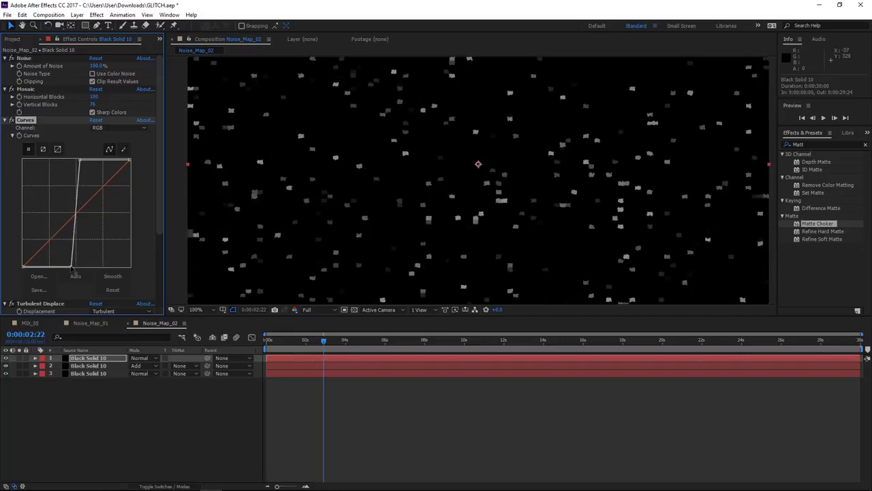
{"action": "left_click_drag", "start_coordinate": [80, 160], "coordinate": [82, 162]}
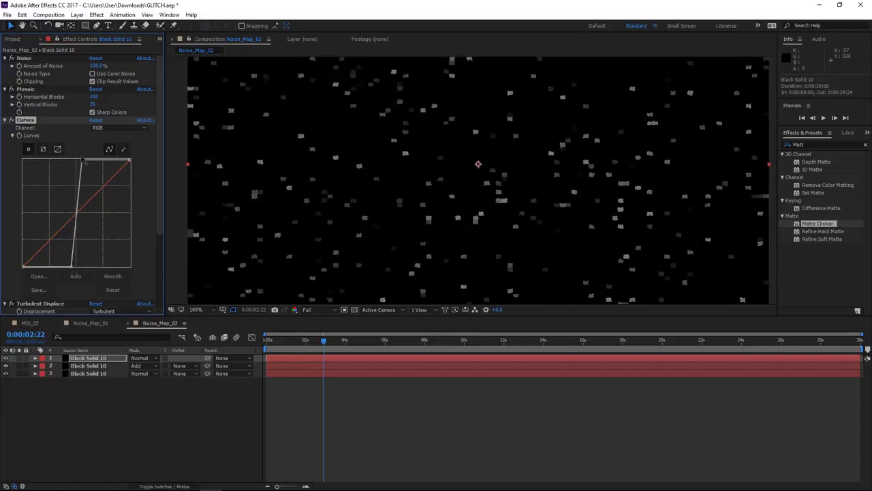
{"action": "left_click", "coordinate": [5, 120]}
{"action": "left_click", "coordinate": [87, 265]}
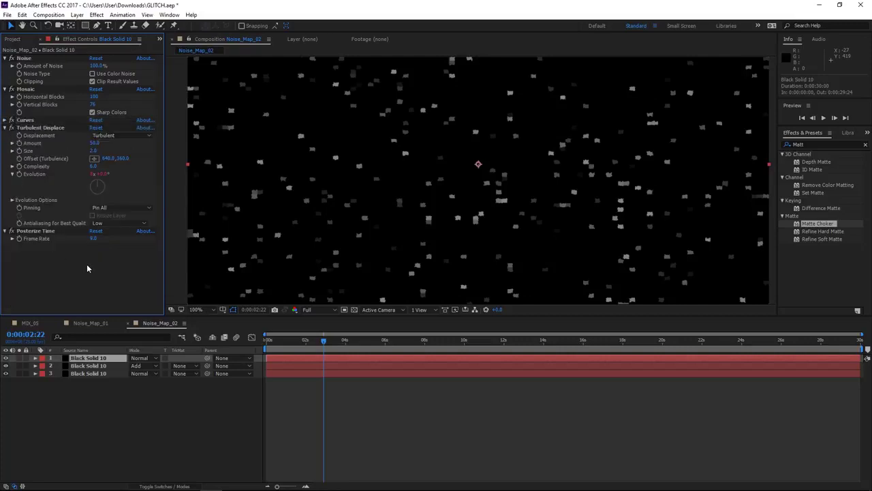
Set Posterize Time to 5 fps and preview the sparse block speckles.
{"action": "left_click", "coordinate": [94, 238]}
{"action": "type", "text": "5"}
{"action": "key", "text": "Return"}
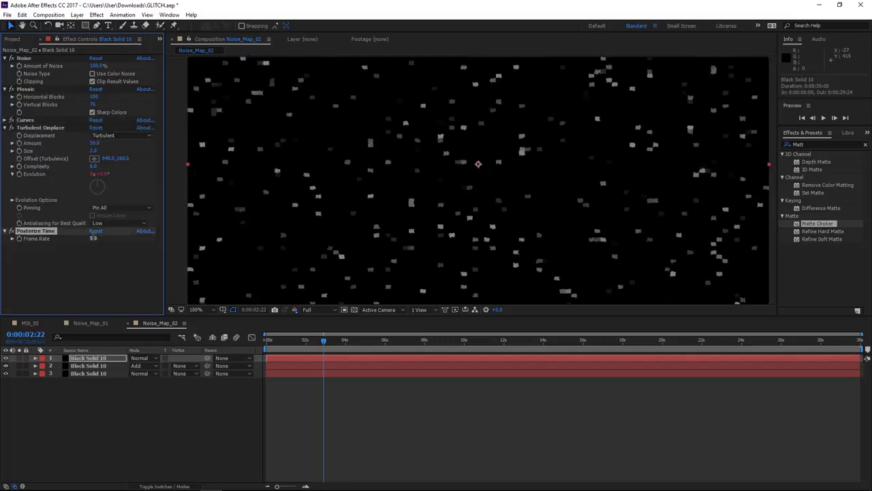
{"action": "scroll", "coordinate": [444, 216], "scroll_direction": "down", "scroll_amount": 2}
{"action": "left_click", "coordinate": [385, 432]}
{"action": "key", "text": "space"}
{"action": "key", "text": "space"}
{"action": "left_click", "coordinate": [82, 350]}
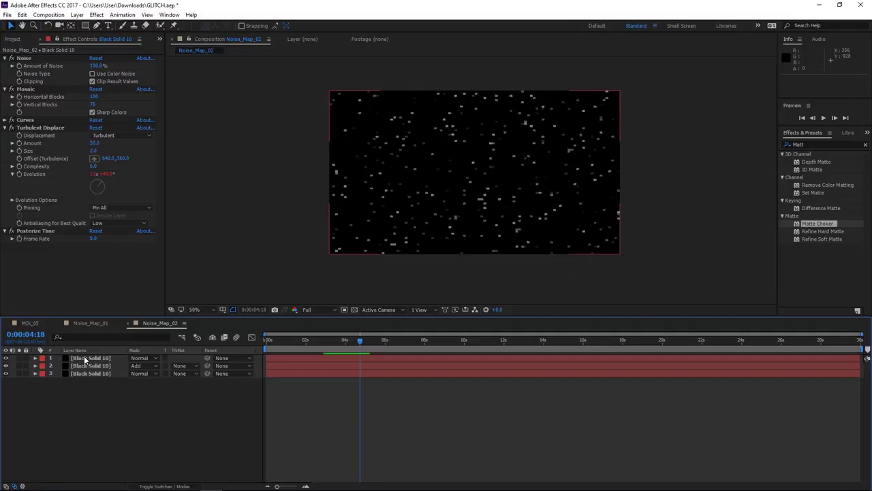
Duplicate the top speckle layer and soften its Curves, moving the black point left and the white point right.
{"action": "left_click", "coordinate": [87, 359]}
{"action": "key", "text": "ctrl+d"}
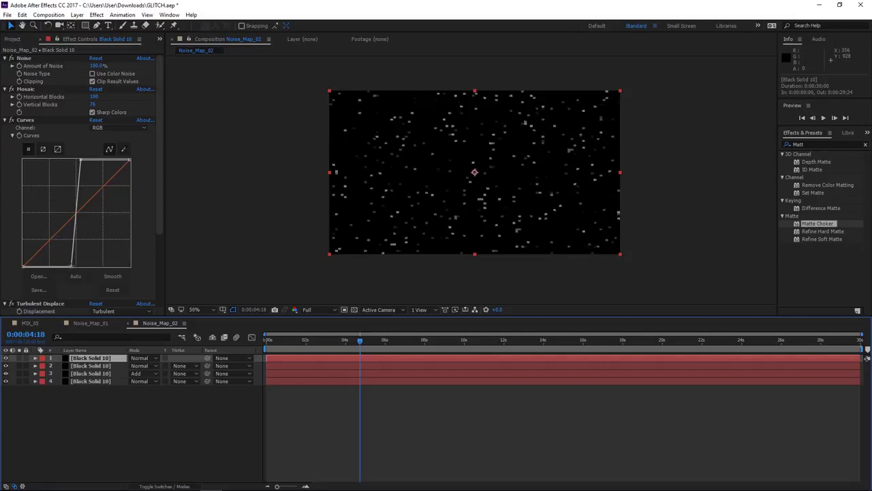
{"action": "left_click_drag", "start_coordinate": [71, 265], "coordinate": [44, 259]}
{"action": "left_click_drag", "start_coordinate": [80, 161], "coordinate": [106, 161]}
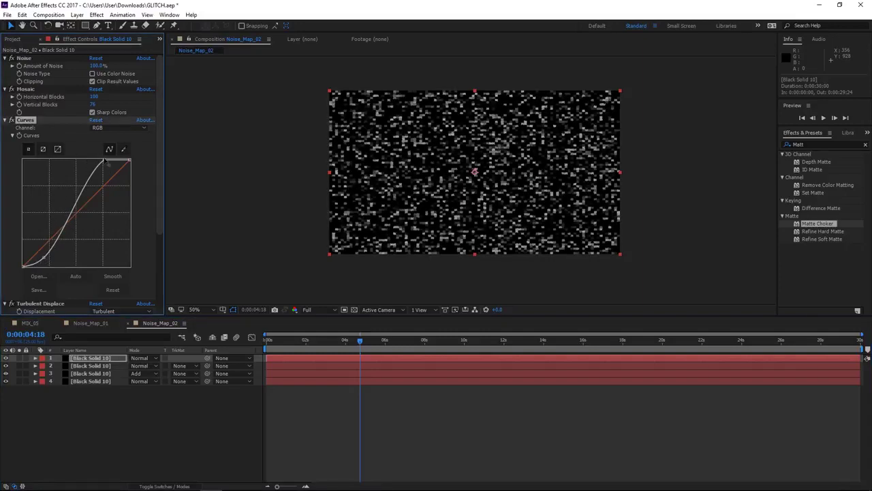
{"action": "left_click_drag", "start_coordinate": [44, 258], "coordinate": [49, 259]}
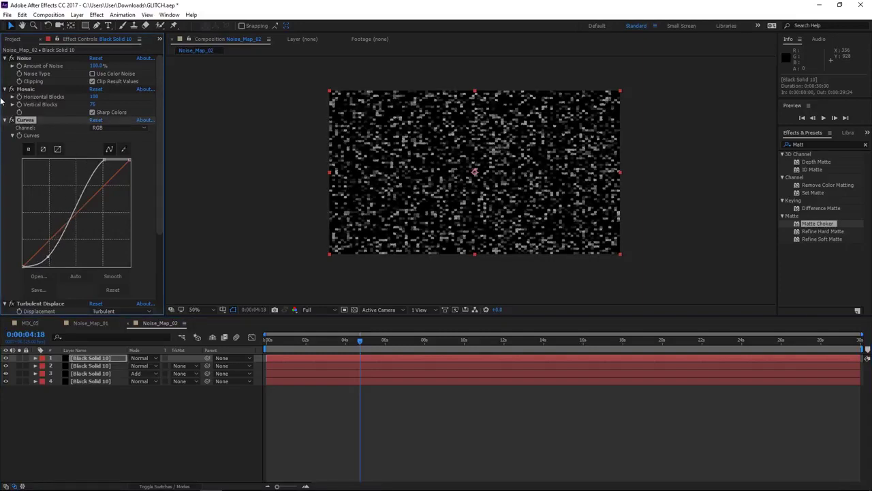
Set Mosaic to 1 horizontal and 14 vertical blocks for thick bands, then preview.
{"action": "left_click", "coordinate": [93, 97]}
{"action": "type", "text": "1"}
{"action": "key", "text": "Tab"}
{"action": "type", "text": "14"}
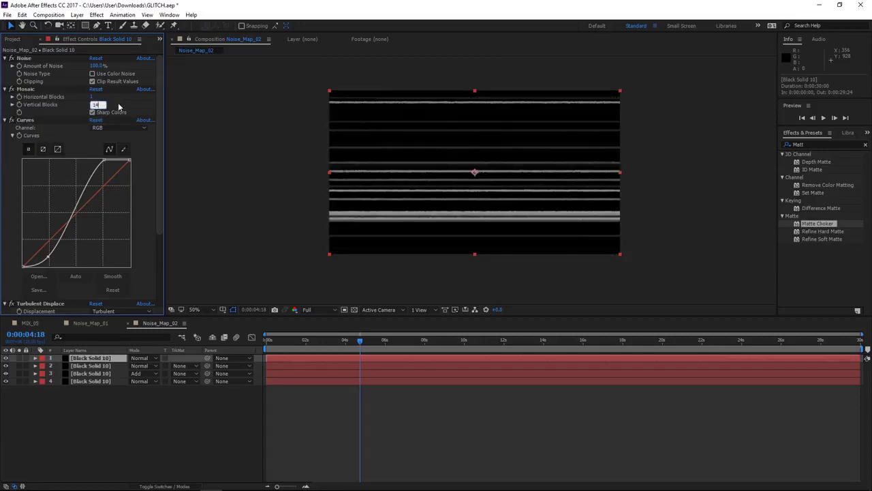
{"action": "key", "text": "Return"}
{"action": "key", "text": "space"}
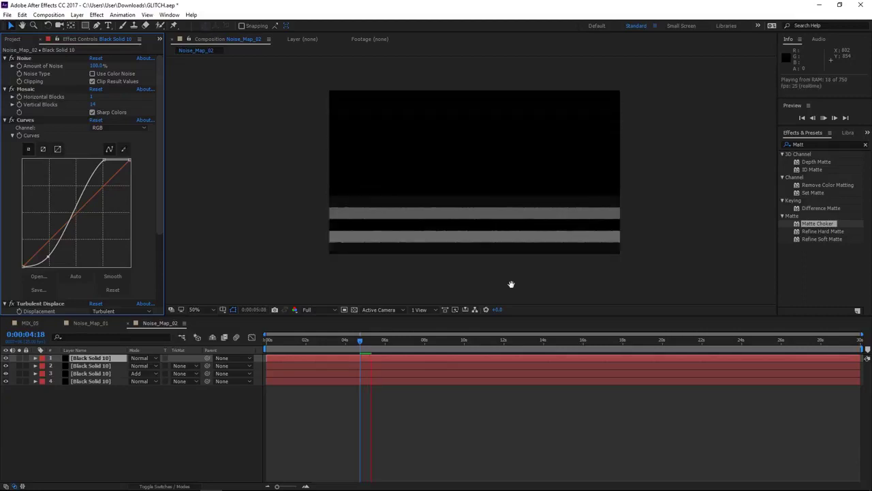
{"action": "key", "text": "space"}
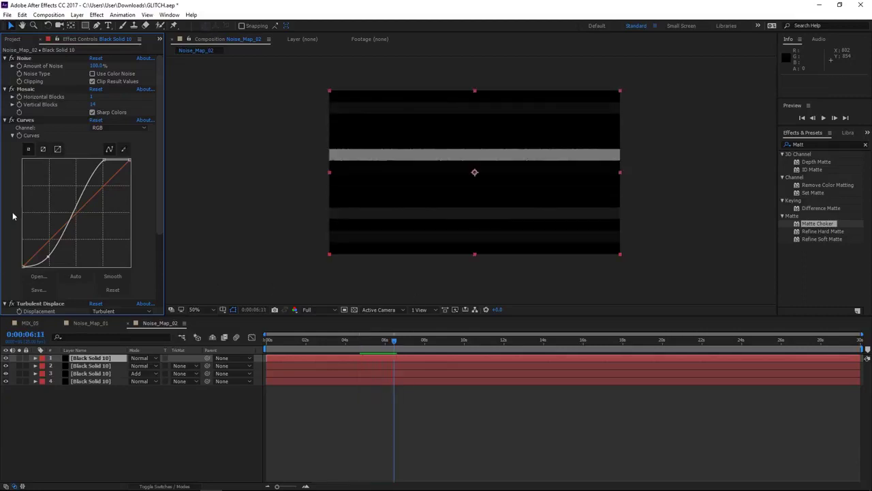
Set Posterize Time to 7 fps and preview the banded noise.
{"action": "scroll", "coordinate": [17, 261], "scroll_direction": "down", "scroll_amount": 3}
{"action": "left_click", "coordinate": [94, 310]}
{"action": "type", "text": "7"}
{"action": "key", "text": "Return"}
{"action": "key", "text": "space"}
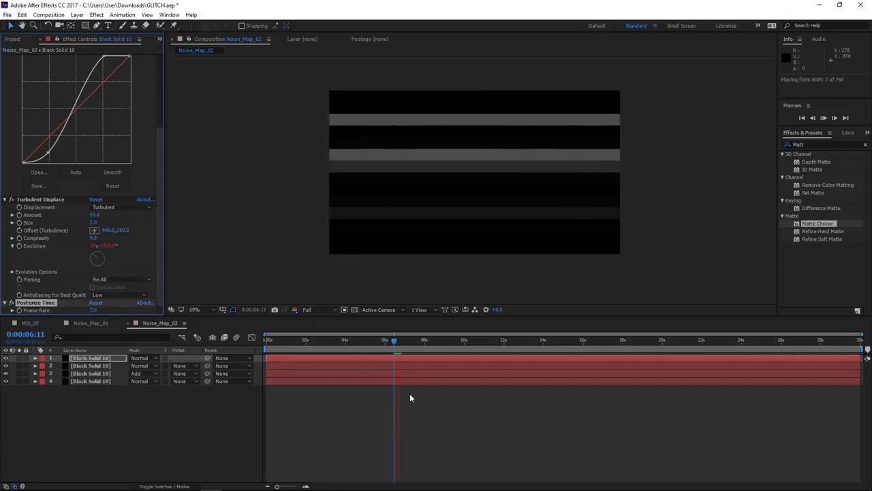
{"action": "left_click", "coordinate": [136, 363]}
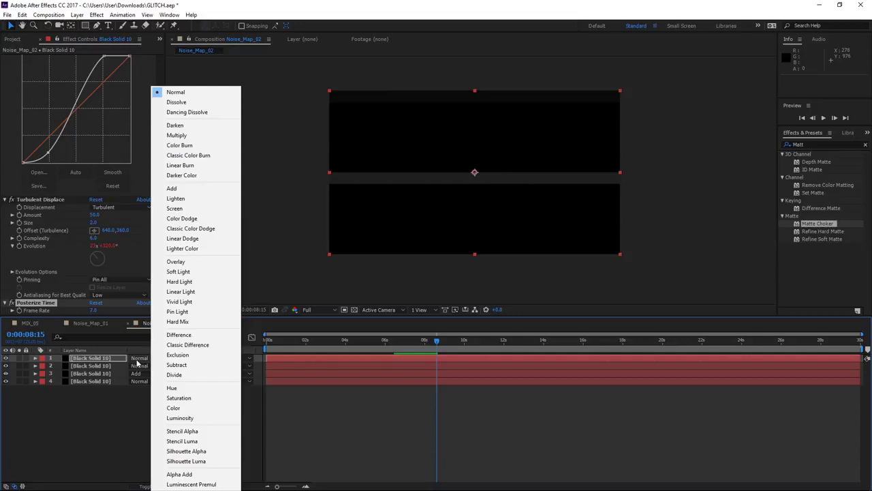
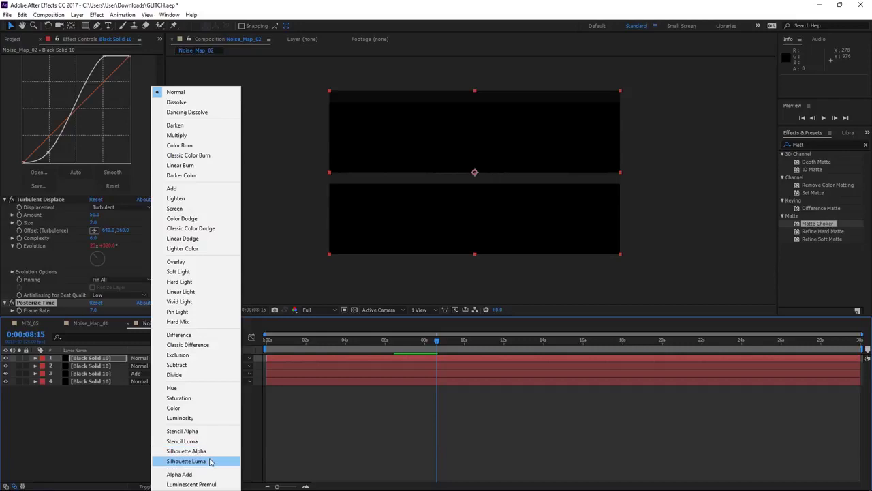
Blend Noise_Map_02's top Black Solid 10 in Overlay mode and the second layer in Add mode.
{"action": "left_click", "coordinate": [197, 262]}
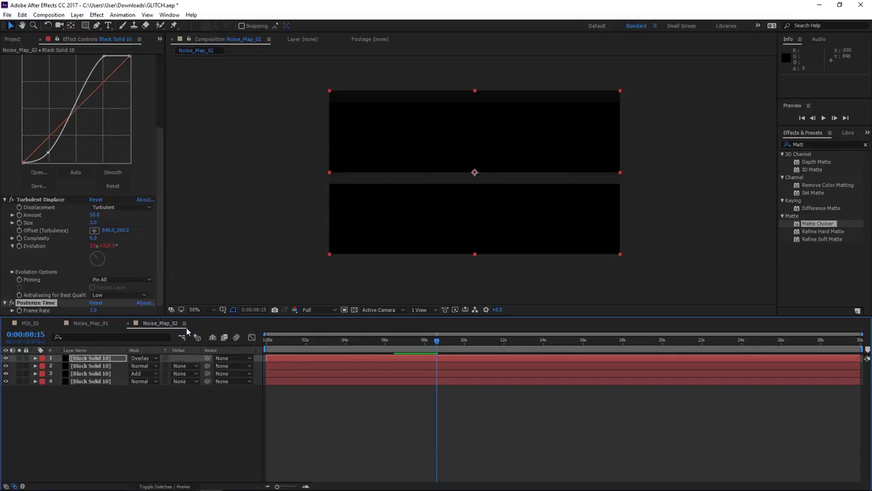
{"action": "left_click", "coordinate": [91, 366]}
{"action": "left_click", "coordinate": [142, 365]}
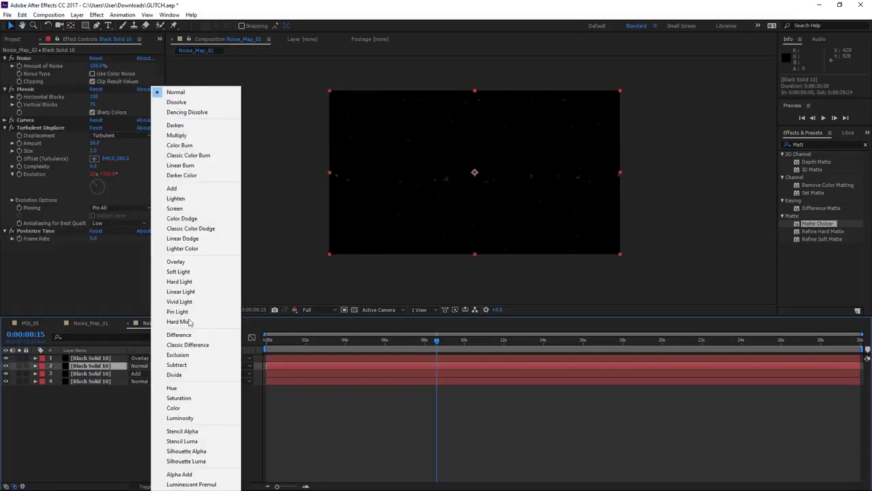
{"action": "left_click", "coordinate": [191, 188]}
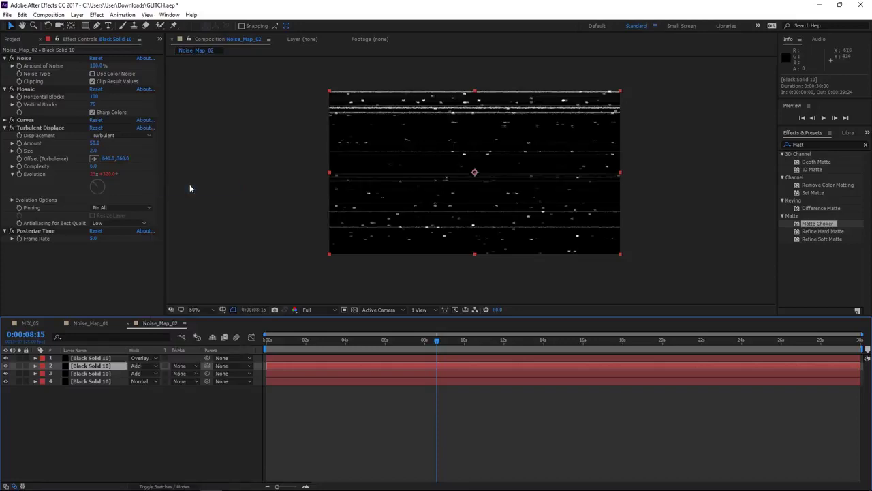
{"action": "left_click", "coordinate": [303, 432]}
{"action": "scroll", "coordinate": [447, 220], "scroll_direction": "up", "scroll_amount": 2}
Preview the Noise_Map_02 glitch animation from the start twice, then bring up the Layer menu.
{"action": "left_click_drag", "start_coordinate": [389, 344], "coordinate": [266, 344]}
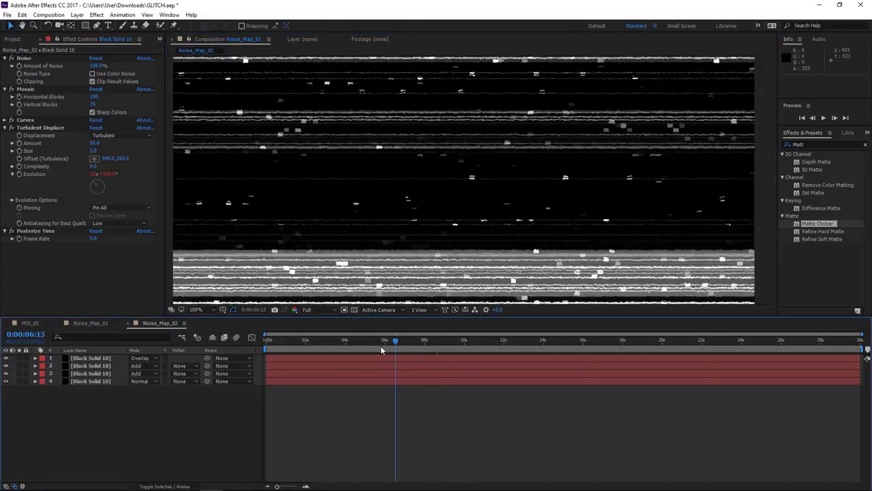
{"action": "scroll", "coordinate": [327, 246], "scroll_direction": "down", "scroll_amount": 2}
{"action": "key", "text": "space"}
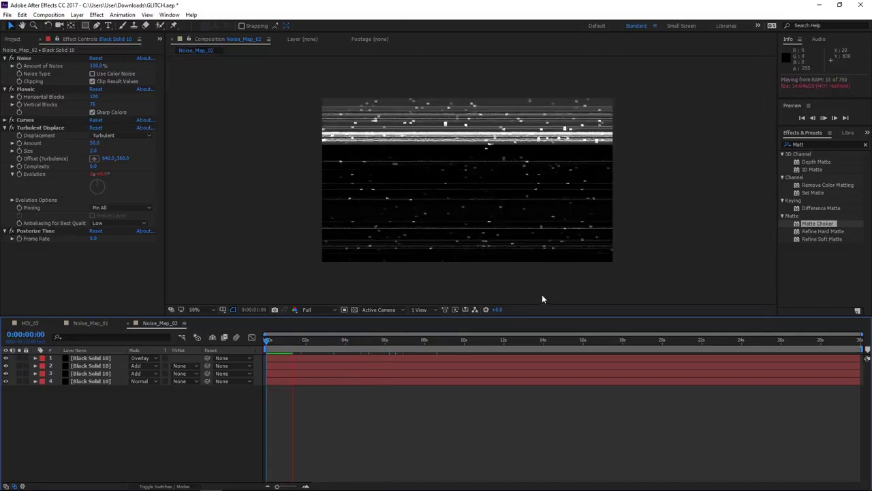
{"action": "key", "text": "space"}
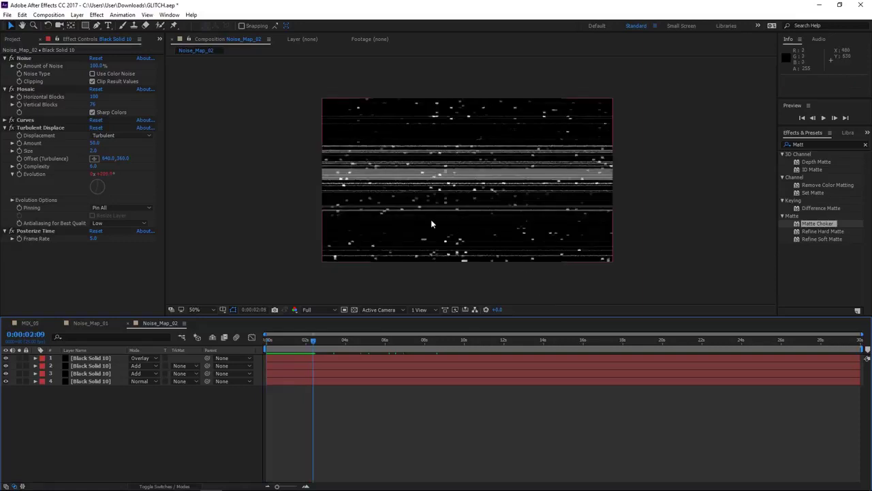
{"action": "scroll", "coordinate": [431, 219], "scroll_direction": "up", "scroll_amount": 2}
{"action": "key", "text": "space"}
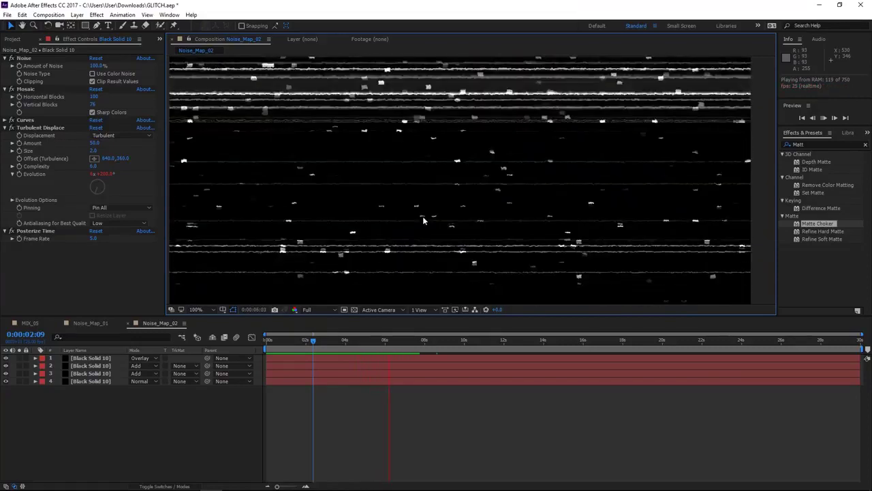
{"action": "key", "text": "space"}
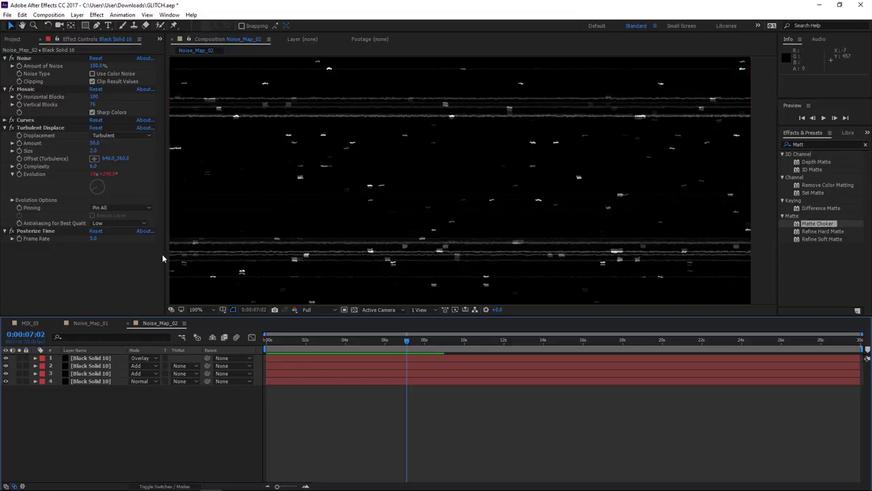
{"action": "left_click", "coordinate": [77, 14]}
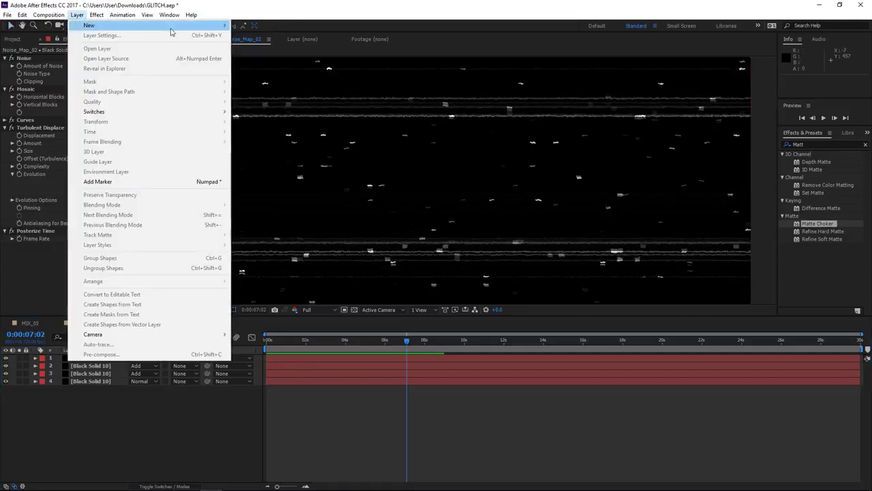
Add a new adjustment layer on top of Noise_Map_02.
{"action": "mouse_move", "coordinate": [172, 30]}
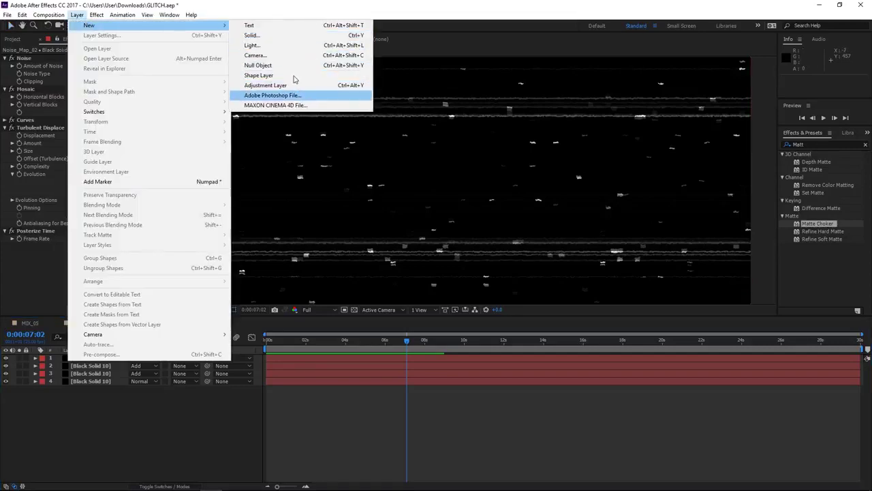
{"action": "left_click", "coordinate": [290, 85]}
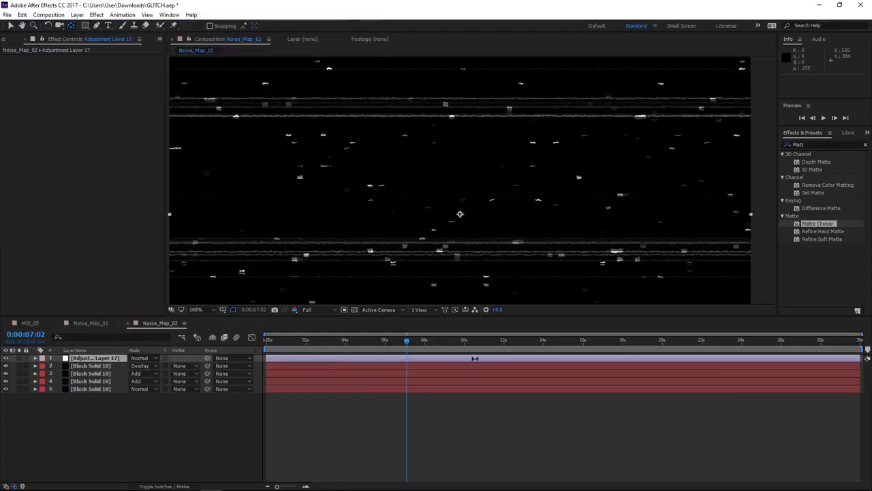
{"action": "key", "text": "v"}
Search effects for 'turb' and apply Turbulent Displace to the adjustment layer.
{"action": "scroll", "coordinate": [436, 248], "scroll_direction": "down", "scroll_amount": 2}
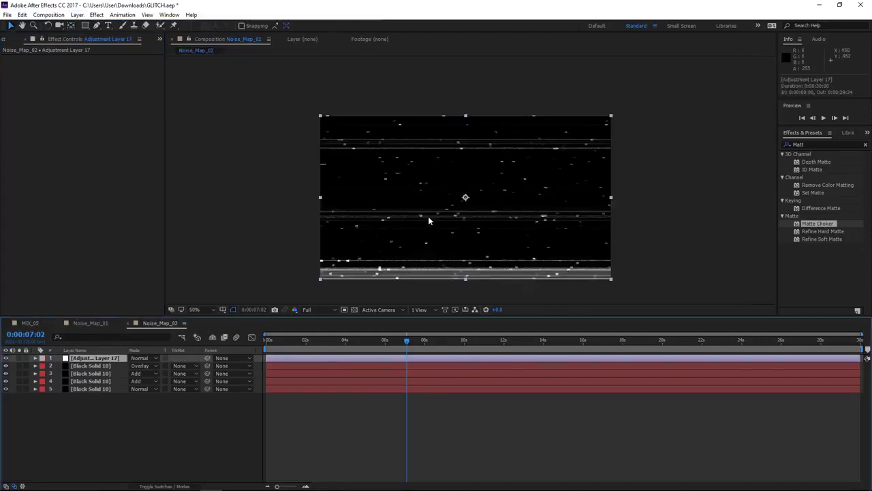
{"action": "left_click", "coordinate": [818, 144]}
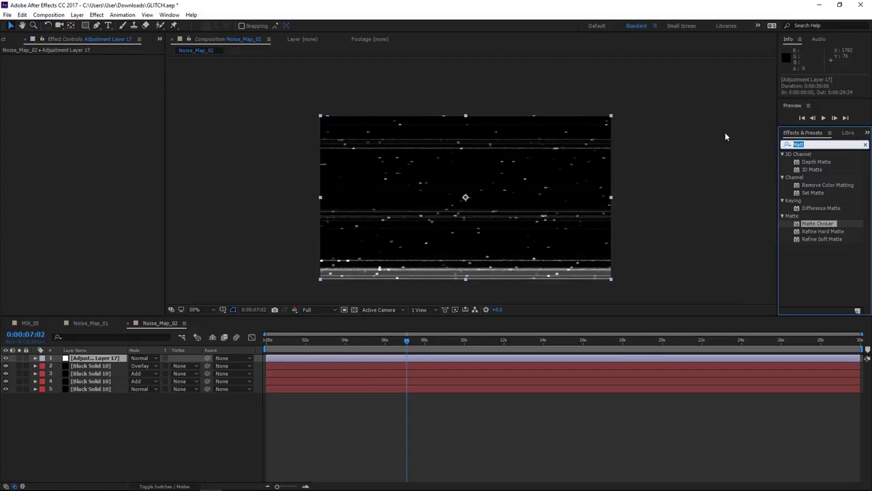
{"action": "type", "text": "turbe"}
{"action": "key", "text": "BackSpace"}
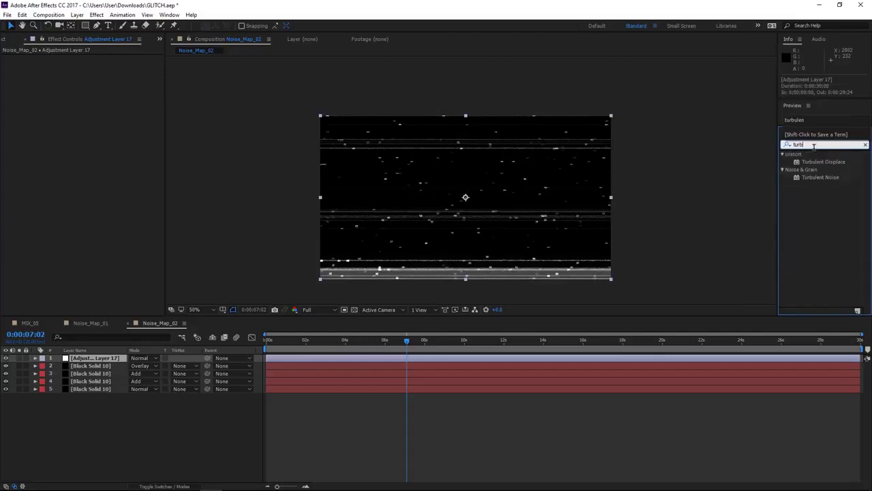
{"action": "left_click_drag", "start_coordinate": [821, 162], "coordinate": [376, 358]}
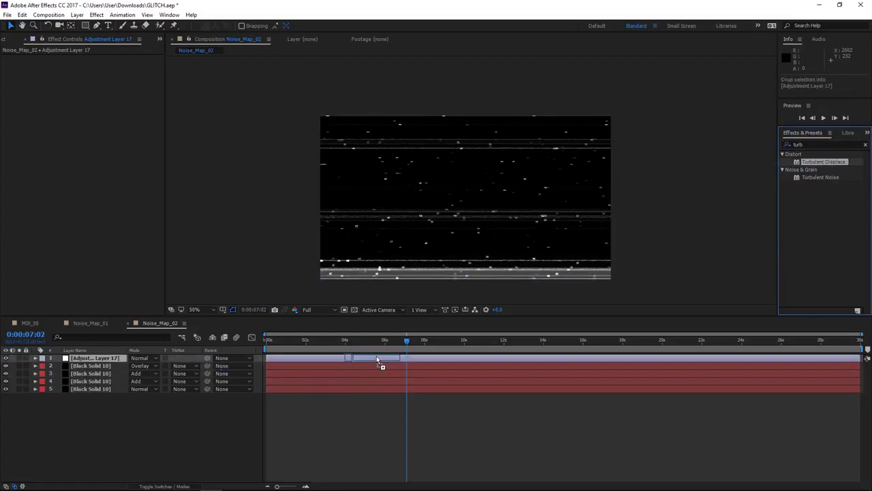
Set Turbulent Displace Amount to 250 and enlarge Size to 124.
{"action": "scroll", "coordinate": [460, 223], "scroll_direction": "up", "scroll_amount": 2}
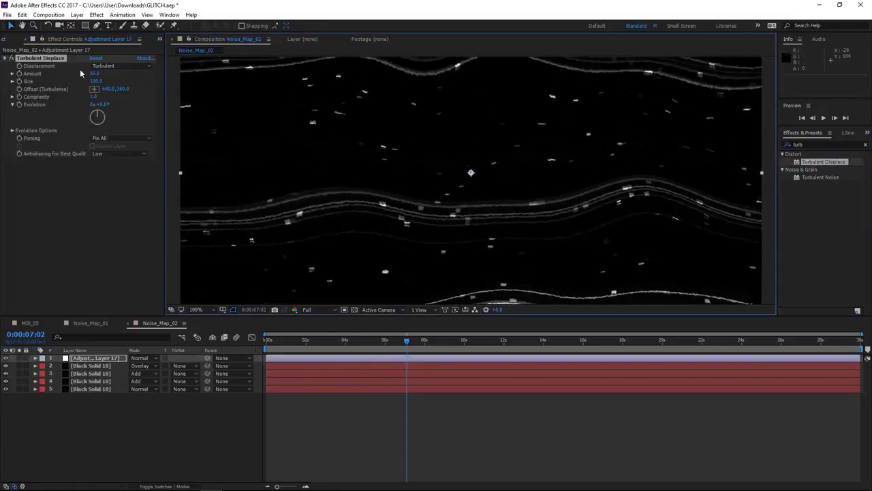
{"action": "left_click", "coordinate": [95, 81]}
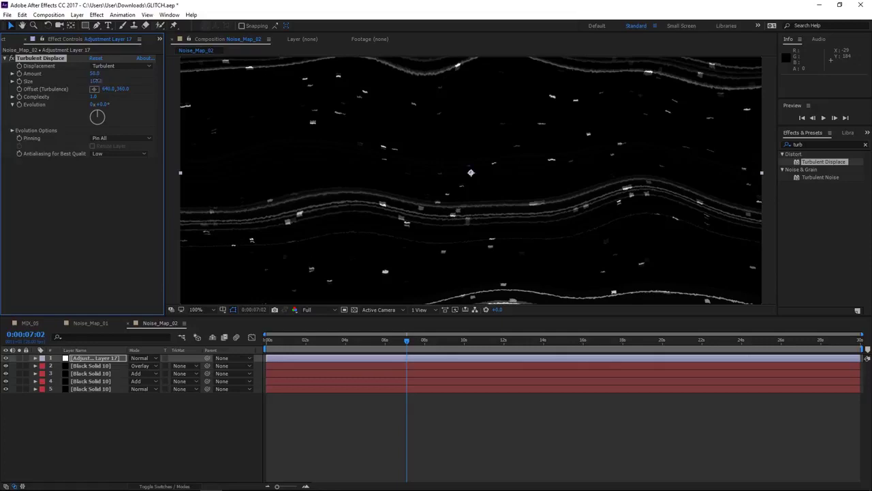
{"action": "type", "text": "2"}
{"action": "key", "text": "Return"}
{"action": "type", "text": "250"}
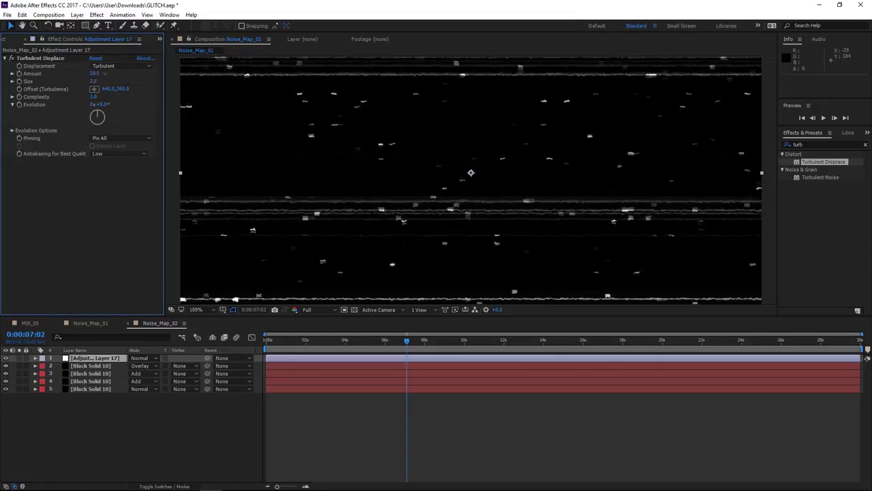
{"action": "key", "text": "Return"}
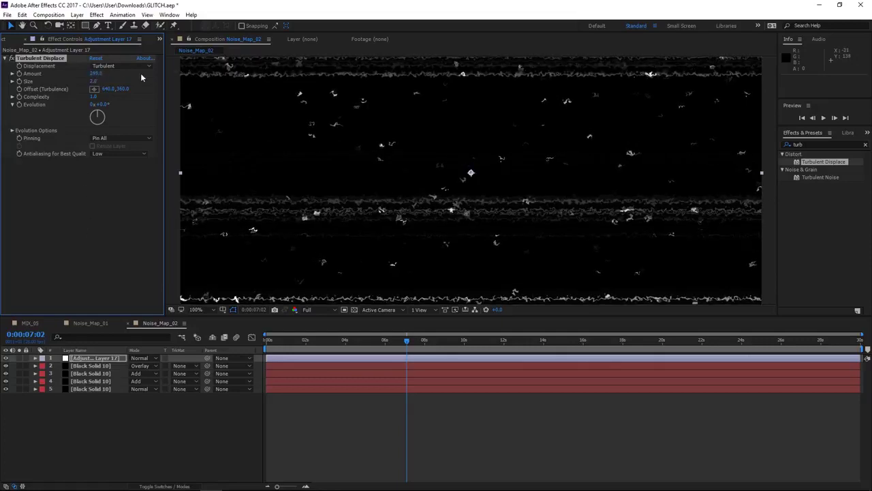
{"action": "left_click", "coordinate": [142, 82]}
{"action": "left_click_drag", "start_coordinate": [110, 81], "coordinate": [156, 81]}
{"action": "left_click", "coordinate": [441, 434]}
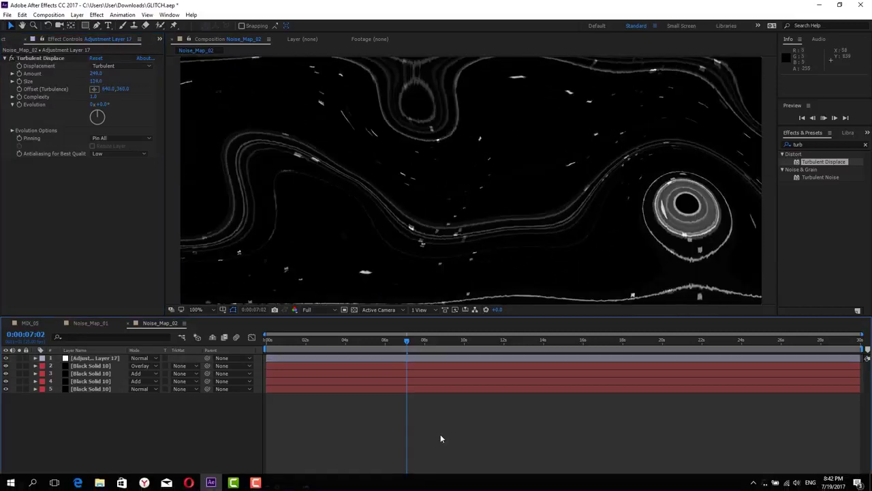
Adjust Evolution to 2x+257.0° and preview the displaced noise.
{"action": "key", "text": "space"}
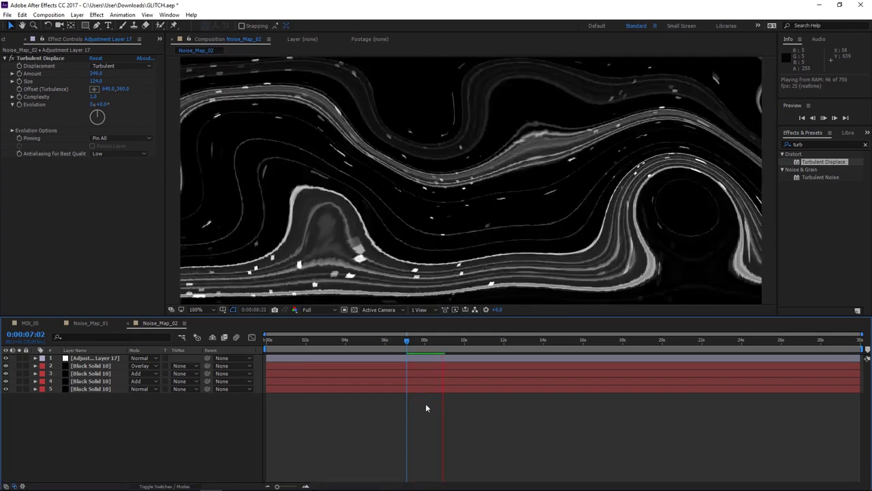
{"action": "left_click_drag", "start_coordinate": [100, 105], "coordinate": [157, 105]}
{"action": "left_click_drag", "start_coordinate": [102, 105], "coordinate": [75, 104]}
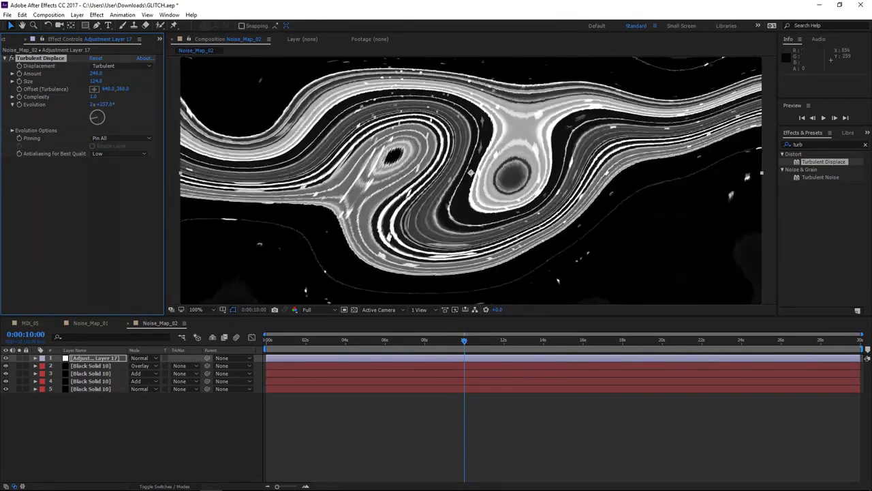
{"action": "key", "text": "space"}
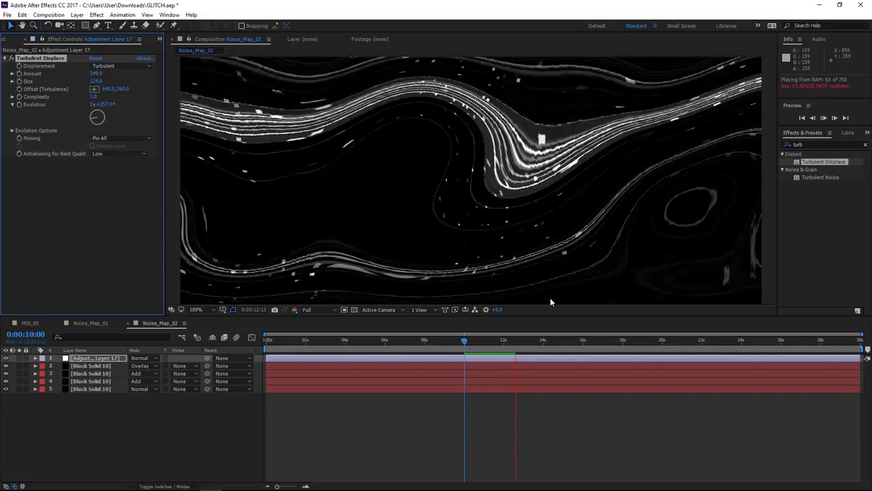
{"action": "key", "text": "space"}
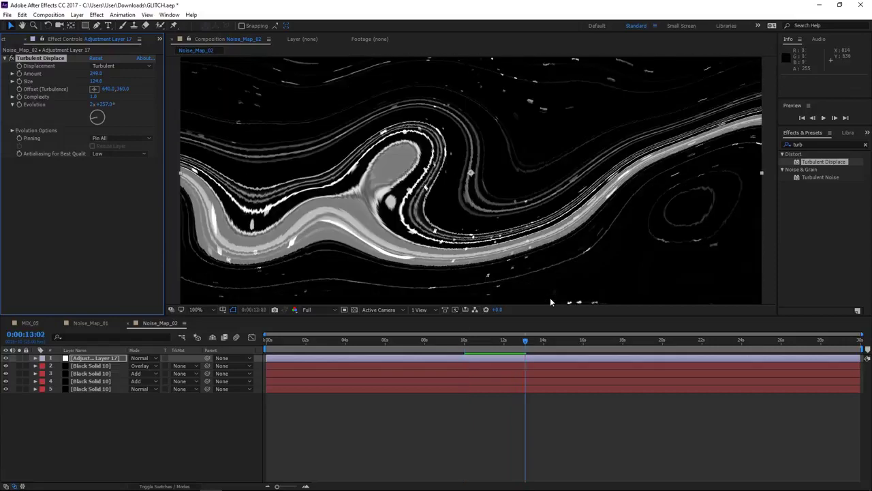
{"action": "left_click", "coordinate": [56, 181]}
{"action": "left_click", "coordinate": [34, 59]}
Delete Adjustment Layer 17 and return the playhead to frame 0.
{"action": "left_click", "coordinate": [115, 360]}
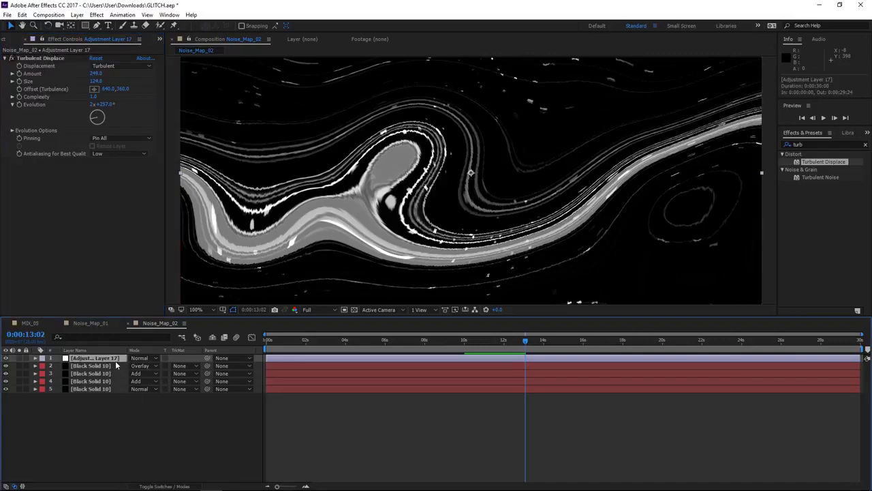
{"action": "key", "text": "Delete"}
{"action": "left_click", "coordinate": [283, 346]}
{"action": "left_click_drag", "start_coordinate": [283, 346], "coordinate": [266, 343]}
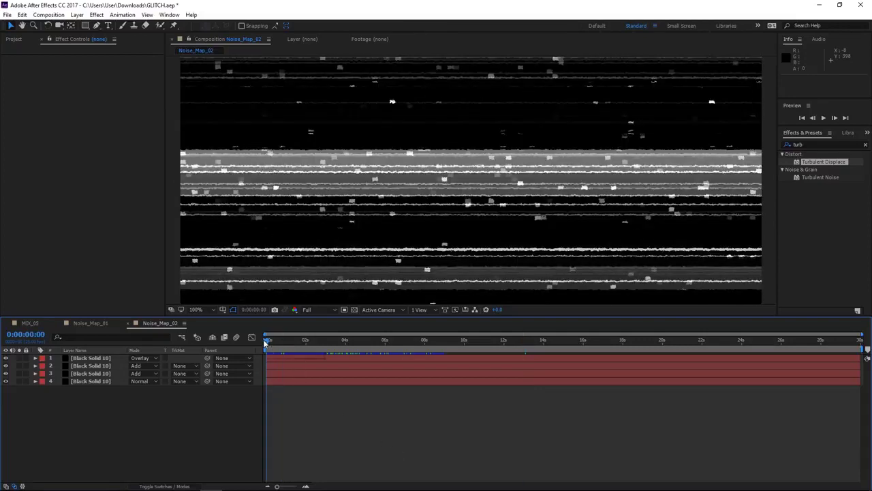
Review Noise_Map_02's composition settings and confirm them.
{"action": "key", "text": "ctrl+k"}
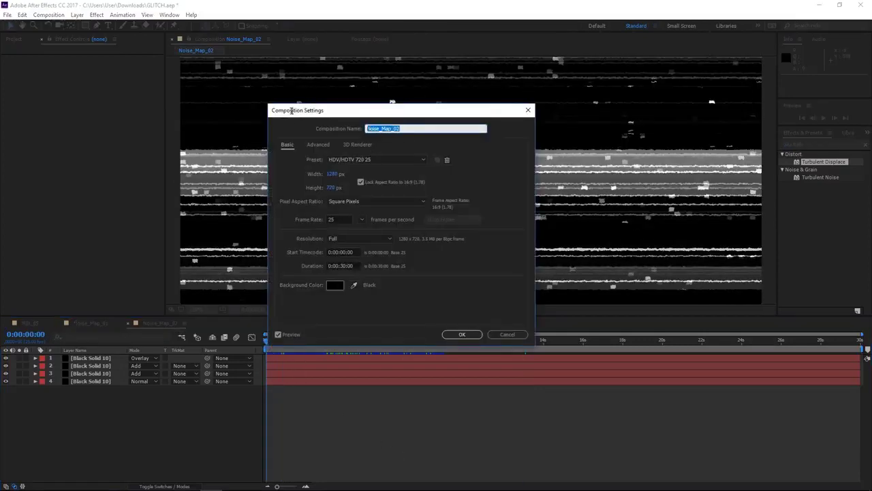
{"action": "type", "text": "N"}
{"action": "left_click", "coordinate": [468, 334]}
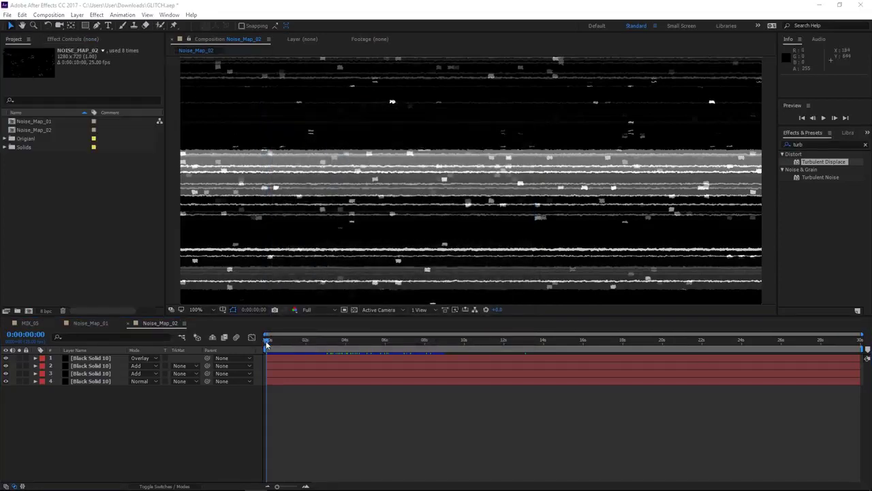
Duplicate Noise_Map_01 in the Project panel to create Noise_Map_03.
{"action": "left_click", "coordinate": [78, 194]}
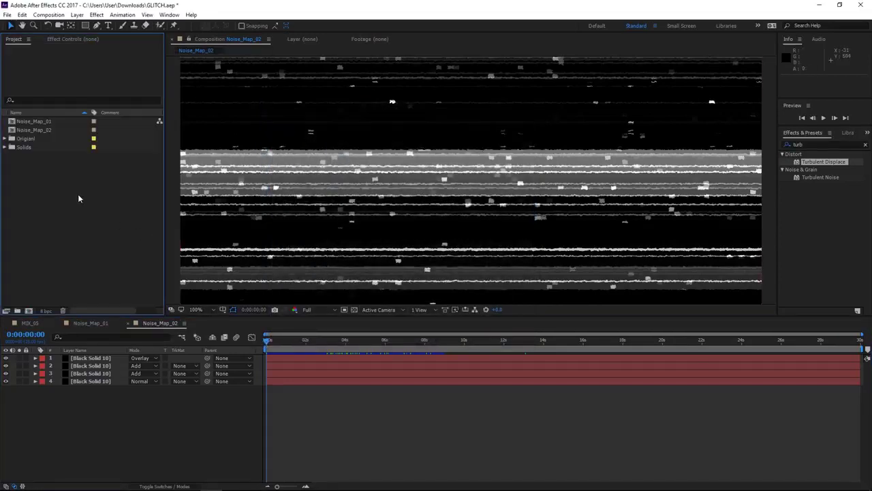
{"action": "left_click", "coordinate": [29, 311]}
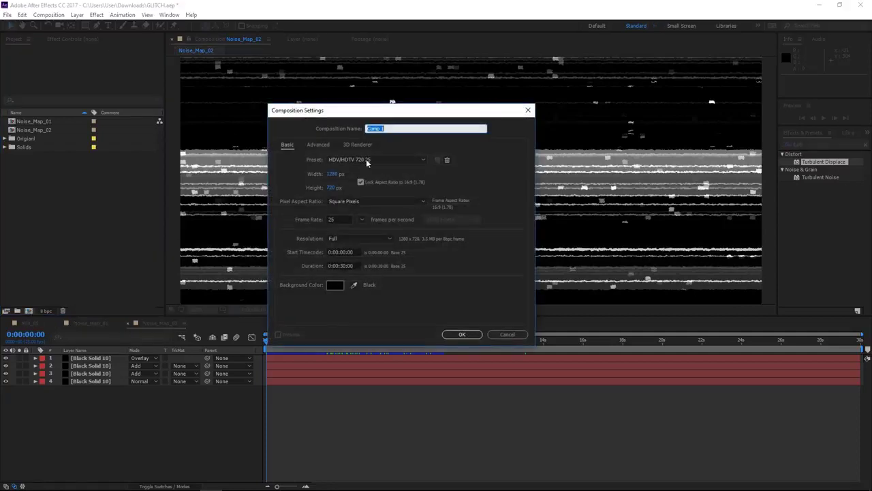
{"action": "left_click", "coordinate": [501, 335]}
{"action": "left_click", "coordinate": [71, 123]}
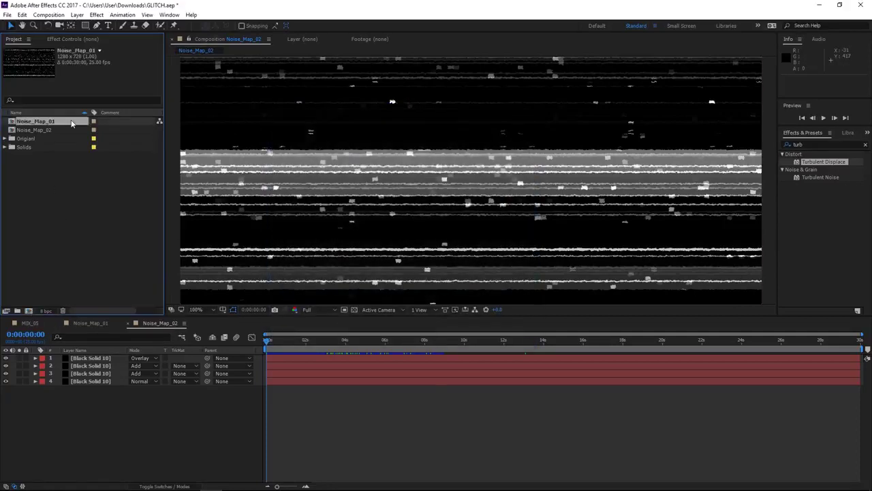
{"action": "key", "text": "ctrl+d"}
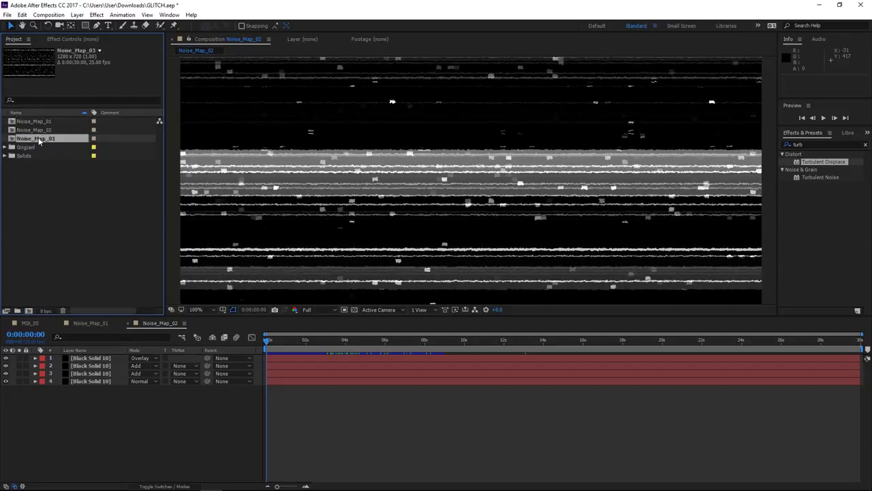
Open the Noise_Map_03 composition and show its six noise layers.
{"action": "double_click", "coordinate": [39, 139]}
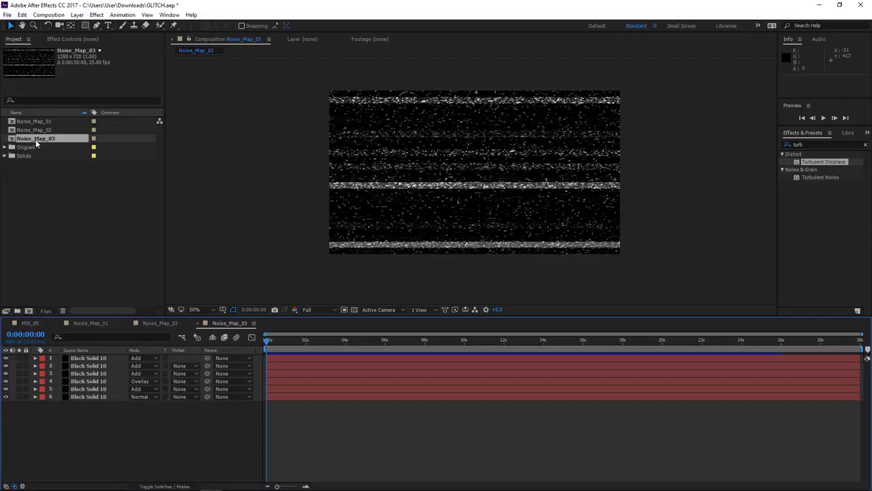
{"action": "left_click_drag", "start_coordinate": [473, 202], "coordinate": [445, 192]}
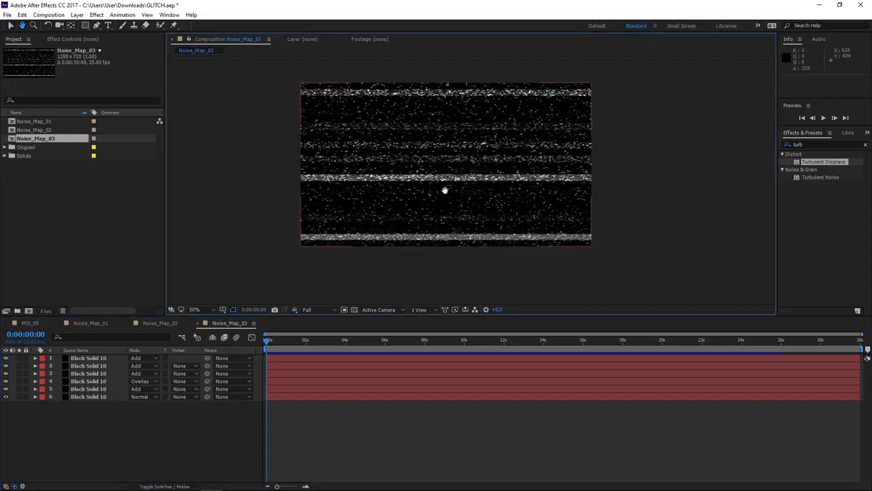
{"action": "left_click_drag", "start_coordinate": [150, 437], "coordinate": [44, 356]}
{"action": "key", "text": "w"}
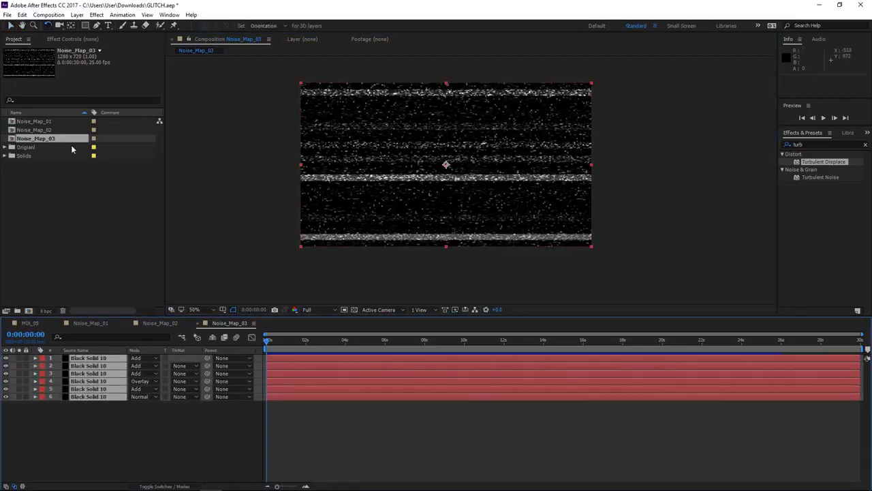
{"action": "left_click", "coordinate": [150, 298]}
Move the playhead to 0:00:03:16 and frame the enlarged noise image.
{"action": "left_click_drag", "start_coordinate": [285, 349], "coordinate": [336, 346]}
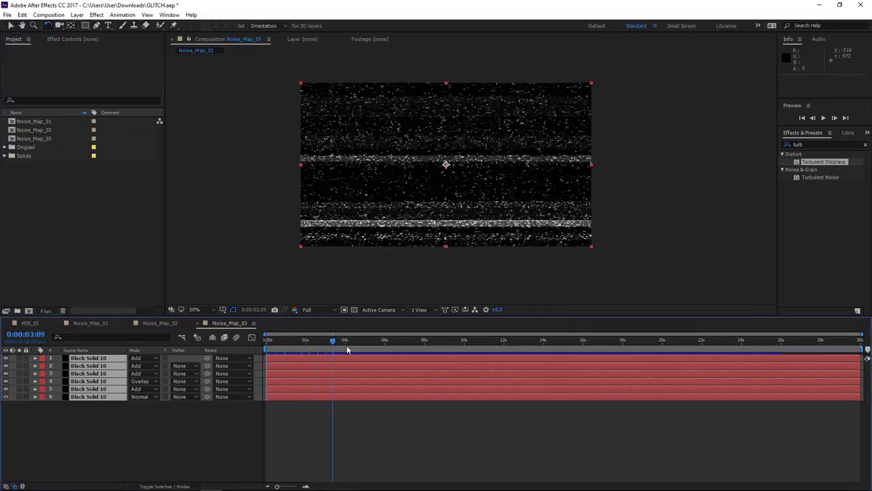
{"action": "left_click", "coordinate": [339, 344]}
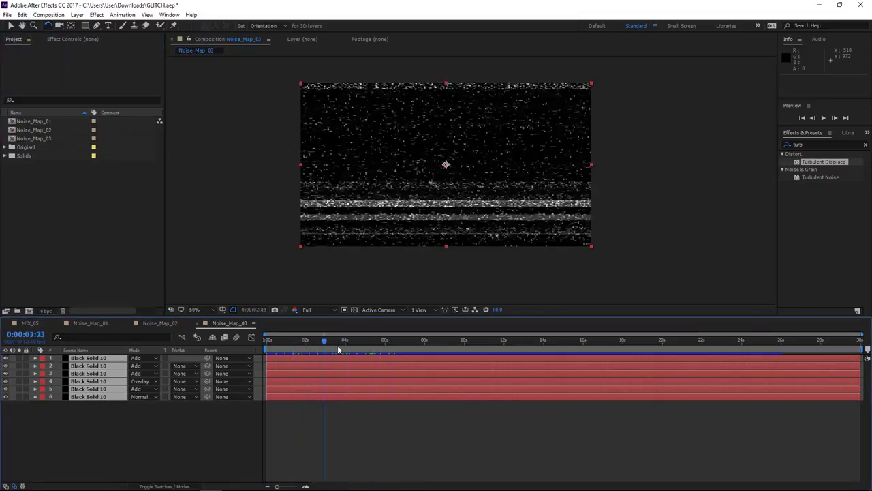
{"action": "left_click", "coordinate": [205, 418]}
{"action": "scroll", "coordinate": [432, 179], "scroll_direction": "up", "scroll_amount": 2}
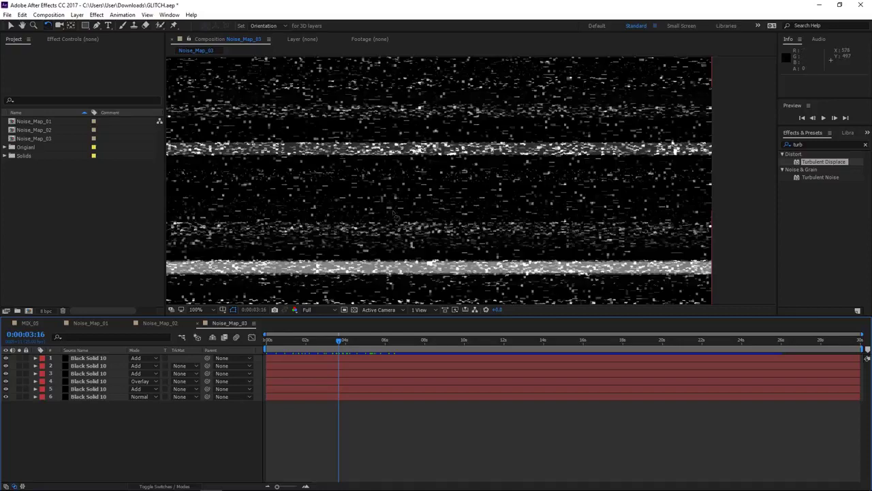
{"action": "left_click_drag", "start_coordinate": [432, 175], "coordinate": [457, 211]}
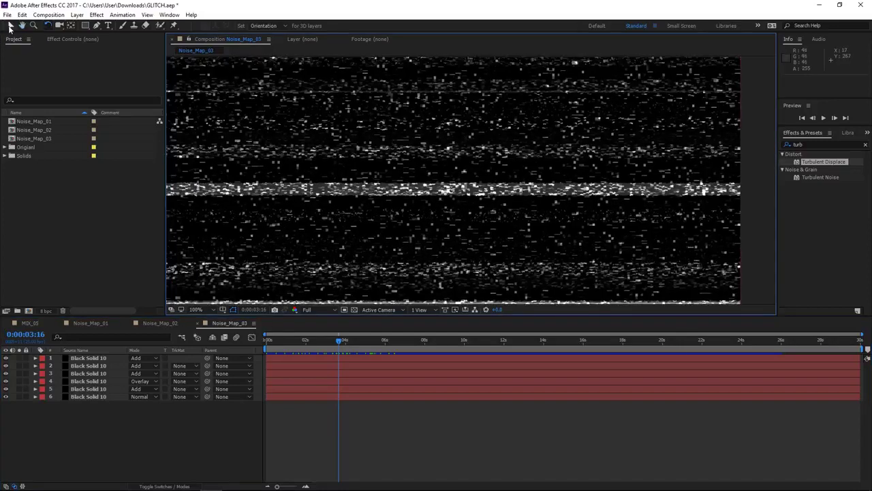
{"action": "left_click_drag", "start_coordinate": [461, 166], "coordinate": [474, 187]}
{"action": "left_click", "coordinate": [174, 431]}
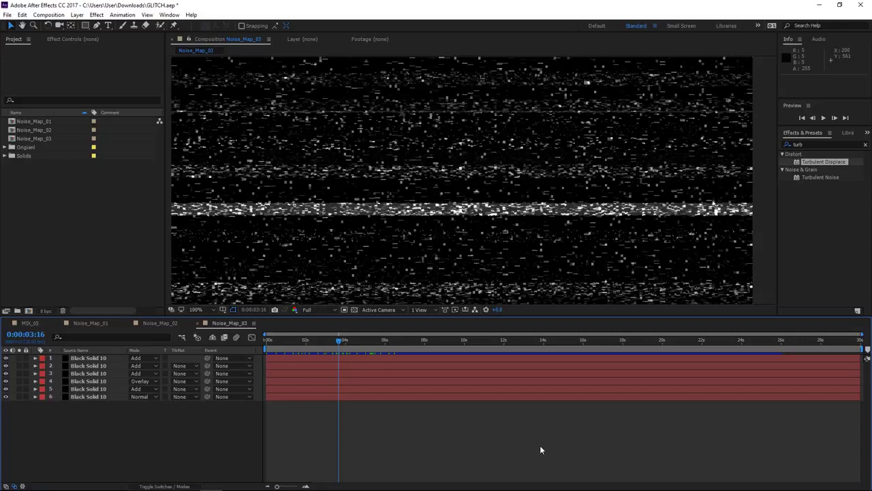
{"action": "left_click", "coordinate": [77, 15]}
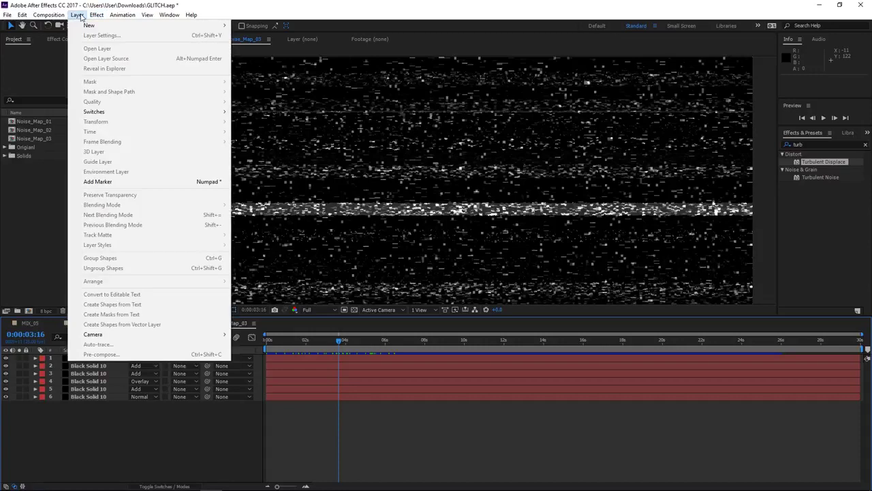
Add Adjustment Layer 18 and apply Displacement Map found by searching 'displa'.
{"action": "mouse_move", "coordinate": [211, 25]}
{"action": "left_click", "coordinate": [280, 85]}
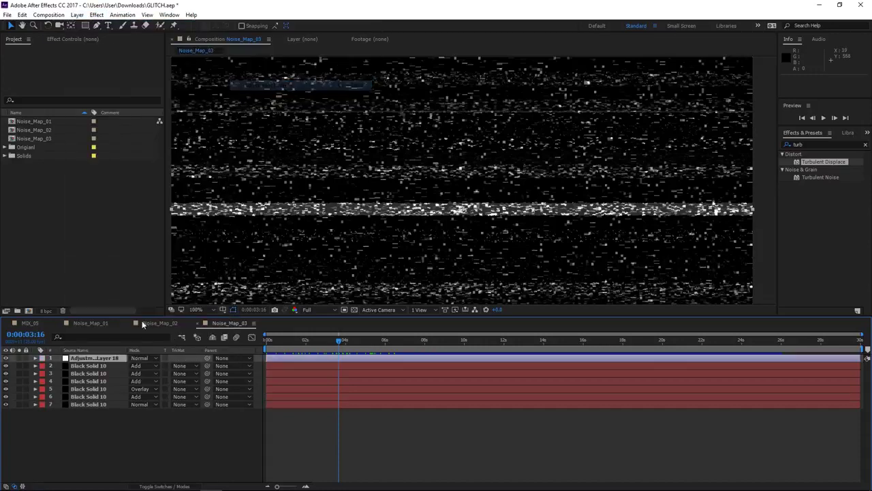
{"action": "left_click", "coordinate": [866, 145]}
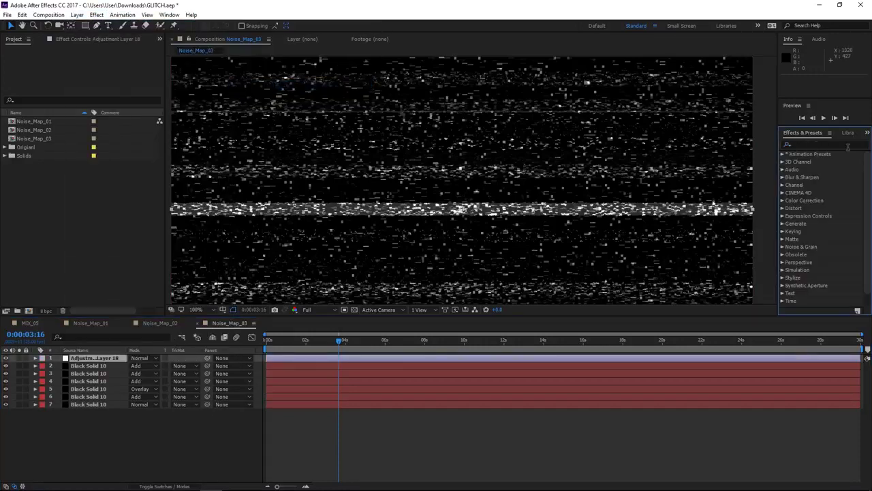
{"action": "left_click", "coordinate": [806, 144]}
{"action": "type", "text": "displa"}
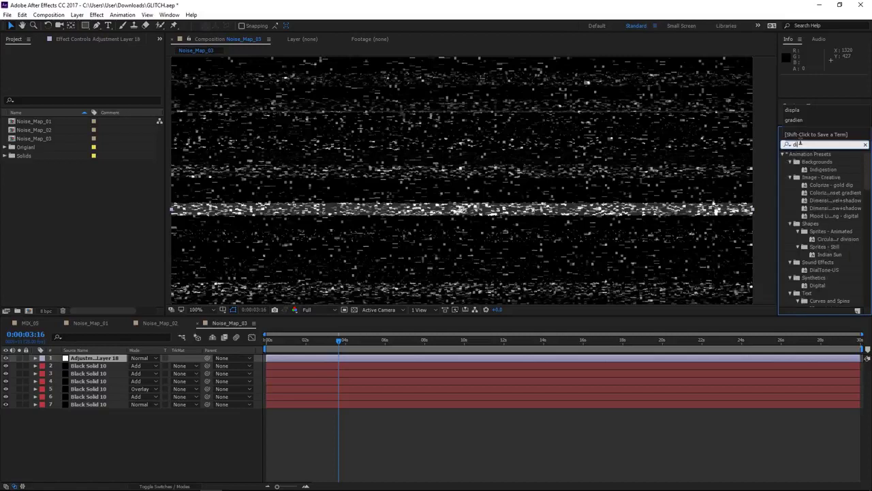
{"action": "left_click_drag", "start_coordinate": [822, 193], "coordinate": [386, 362]}
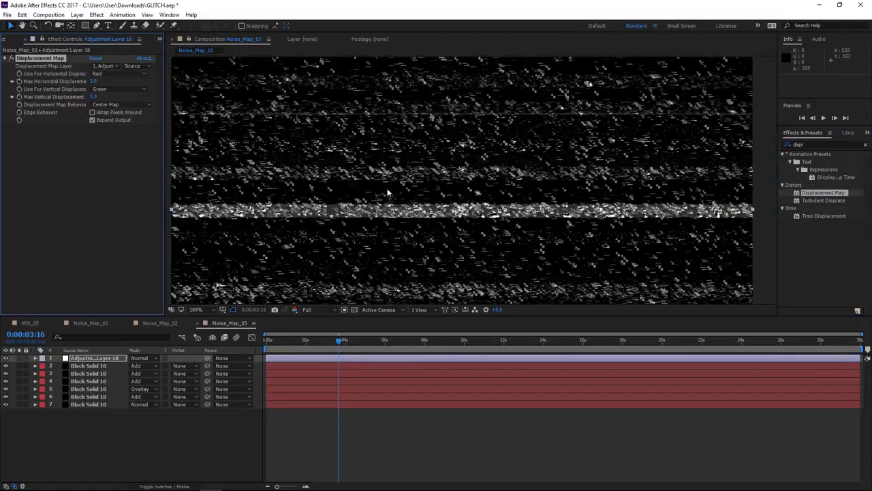
Raise Displacement Map's Max Horizontal Displacement to 110.
{"action": "scroll", "coordinate": [392, 147], "scroll_direction": "up", "scroll_amount": 1}
{"action": "scroll", "coordinate": [491, 96], "scroll_direction": "up", "scroll_amount": 1}
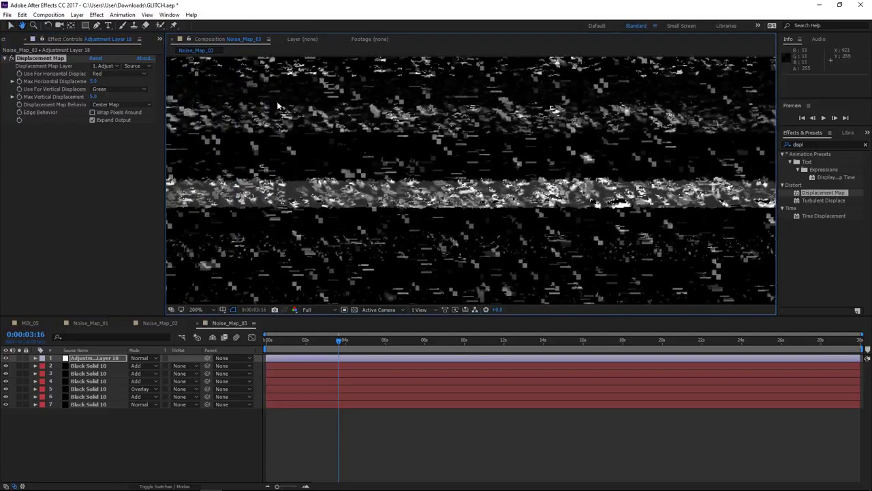
{"action": "left_click_drag", "start_coordinate": [94, 81], "coordinate": [116, 82]}
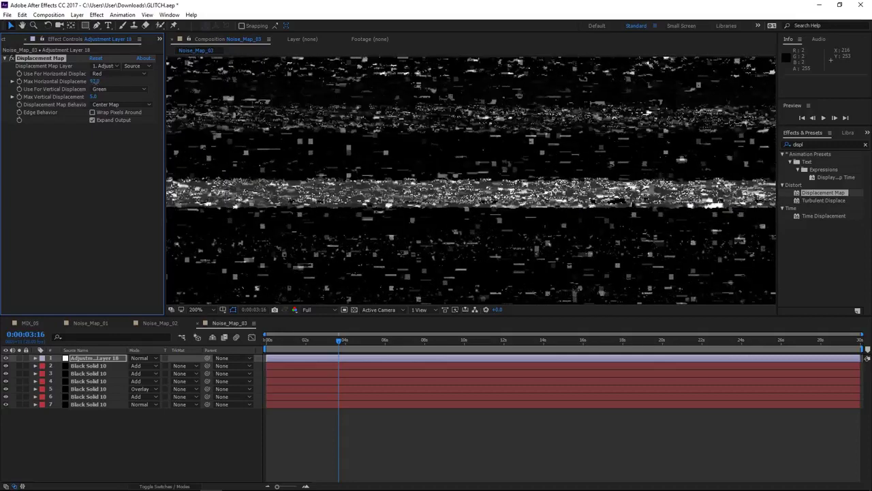
{"action": "left_click_drag", "start_coordinate": [117, 83], "coordinate": [126, 82]}
{"action": "left_click", "coordinate": [405, 192]}
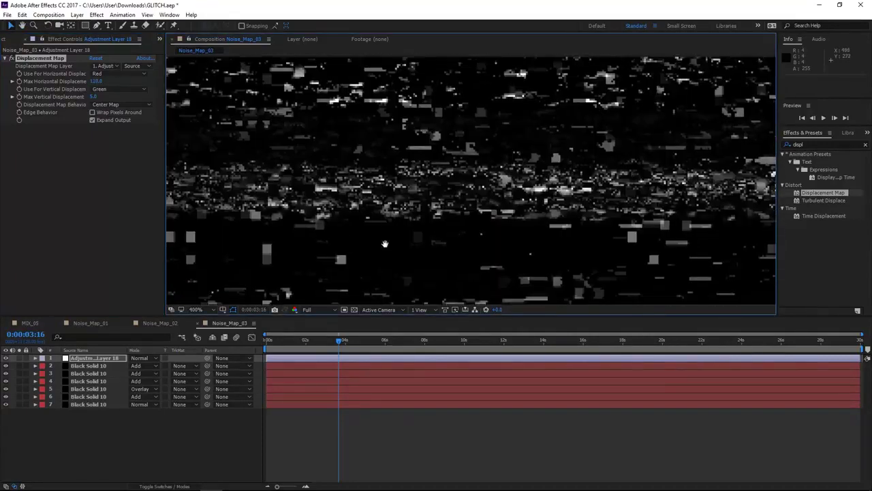
Enable Wrap Pixels Around and compare the result with the effect toggled off and on.
{"action": "scroll", "coordinate": [406, 193], "scroll_direction": "down", "scroll_amount": 2}
{"action": "key", "text": "space"}
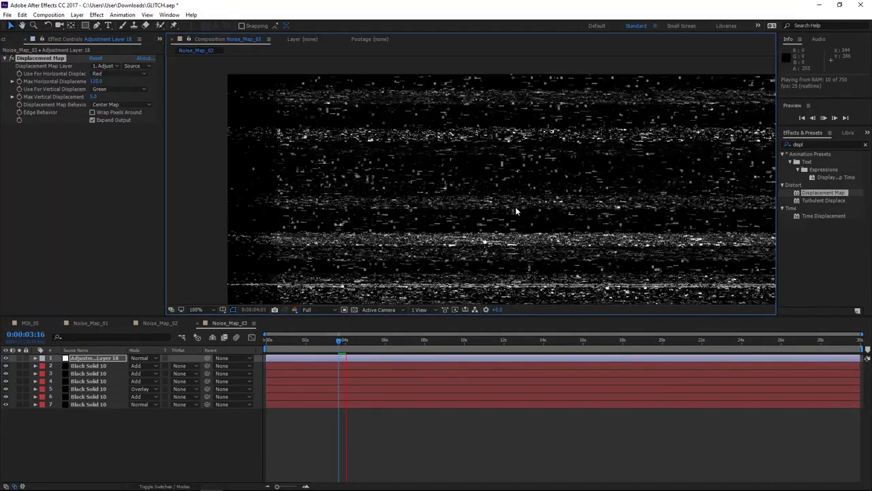
{"action": "left_click", "coordinate": [92, 113]}
{"action": "left_click", "coordinate": [92, 112]}
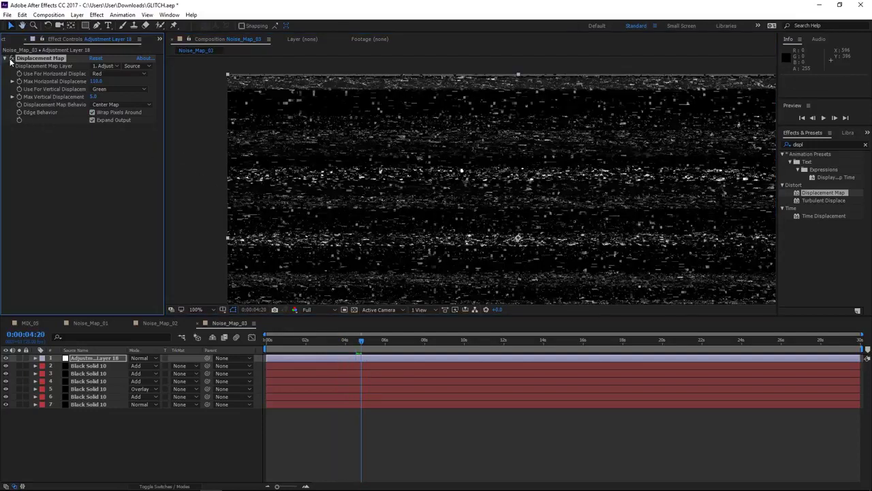
{"action": "left_click", "coordinate": [11, 60]}
{"action": "left_click", "coordinate": [11, 58]}
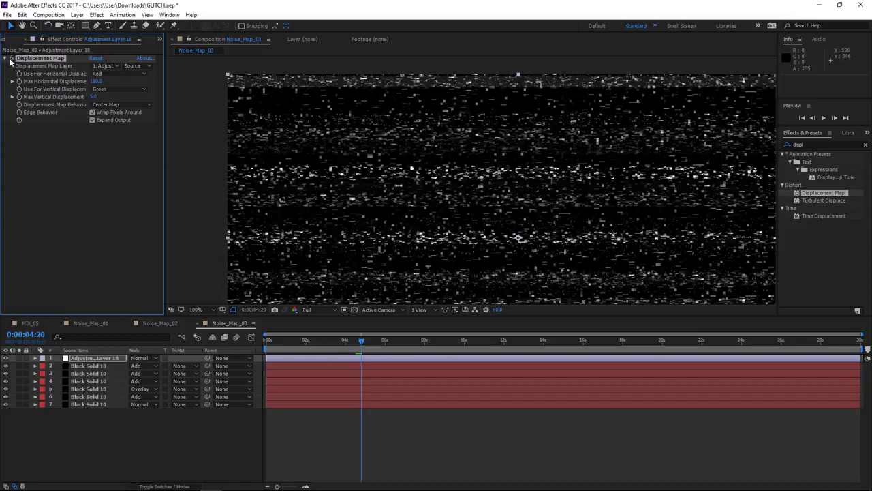
{"action": "left_click_drag", "start_coordinate": [538, 260], "coordinate": [491, 239]}
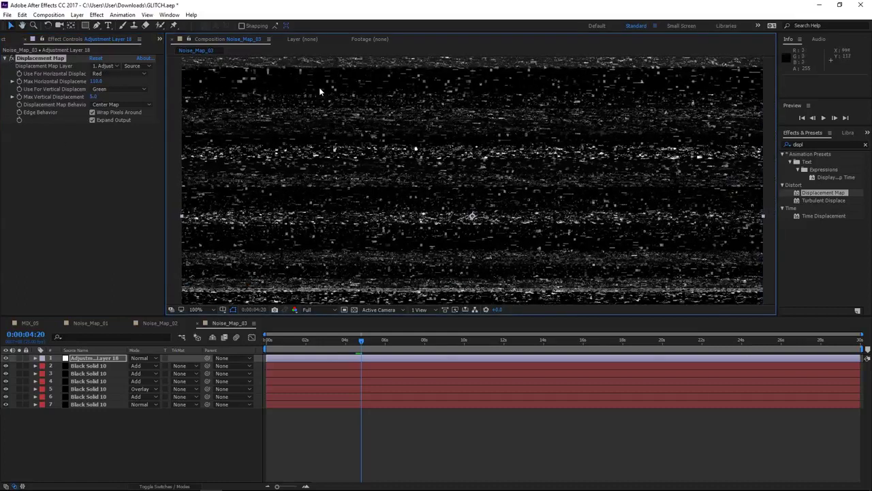
{"action": "left_click_drag", "start_coordinate": [526, 228], "coordinate": [525, 200]}
{"action": "left_click", "coordinate": [131, 445]}
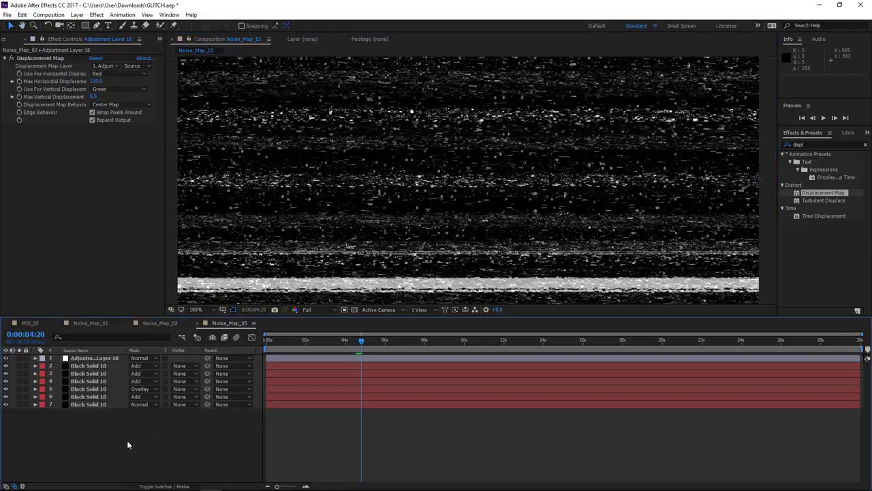
Create a black solid and pre-compose it, moving all attributes, into 'Mosaic Noise'.
{"action": "key", "text": "ctrl+y"}
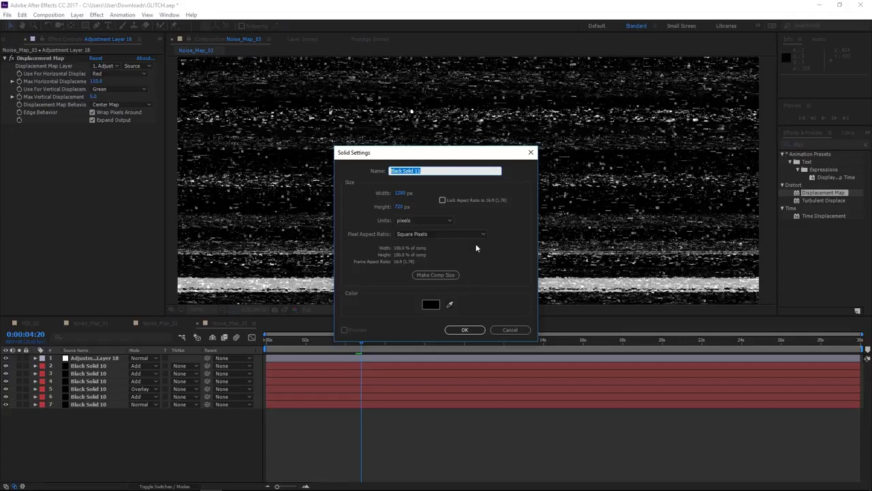
{"action": "left_click", "coordinate": [464, 330]}
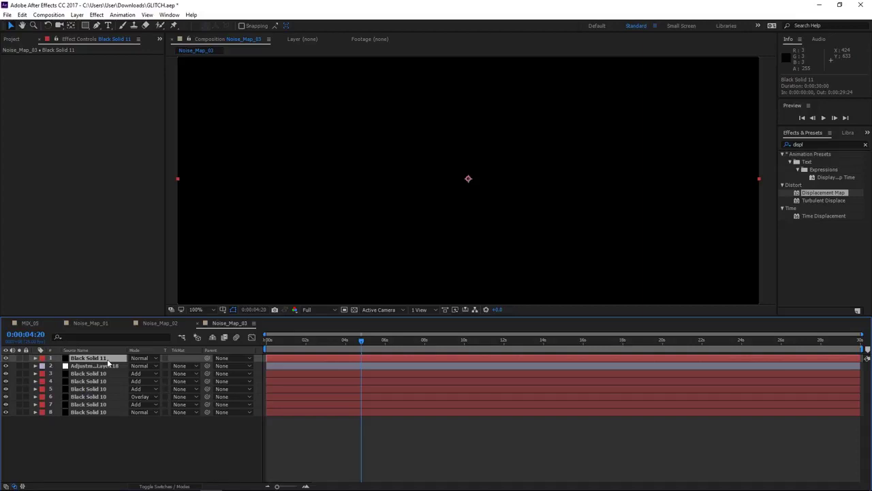
{"action": "key", "text": "ctrl+shift+c"}
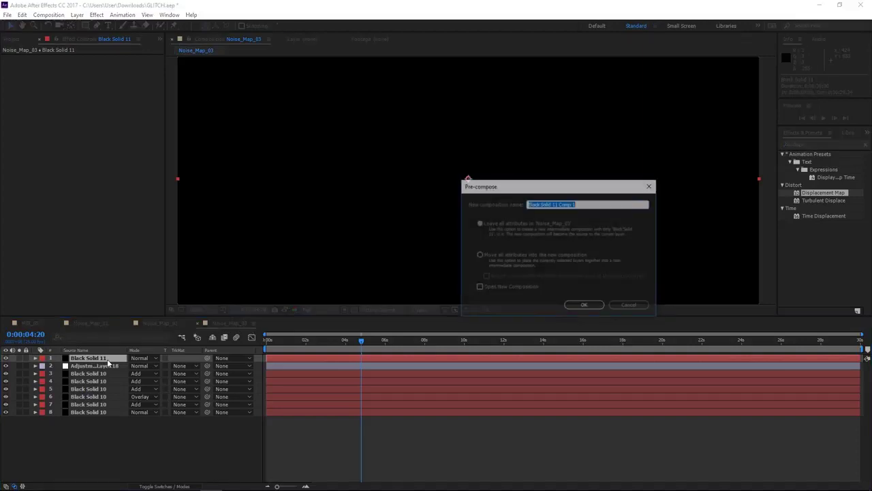
{"action": "left_click", "coordinate": [479, 256]}
{"action": "left_click_drag", "start_coordinate": [583, 203], "coordinate": [524, 206]}
{"action": "type", "text": "Mo"}
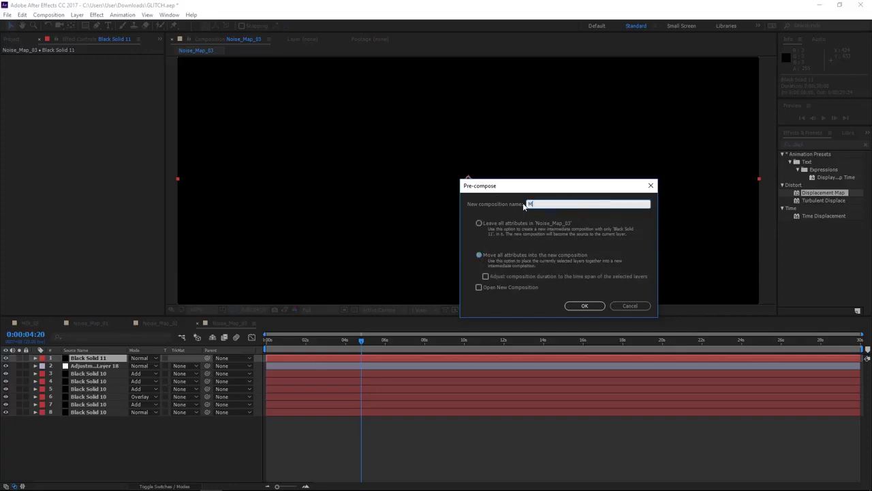
{"action": "type", "text": "saic Noise"}
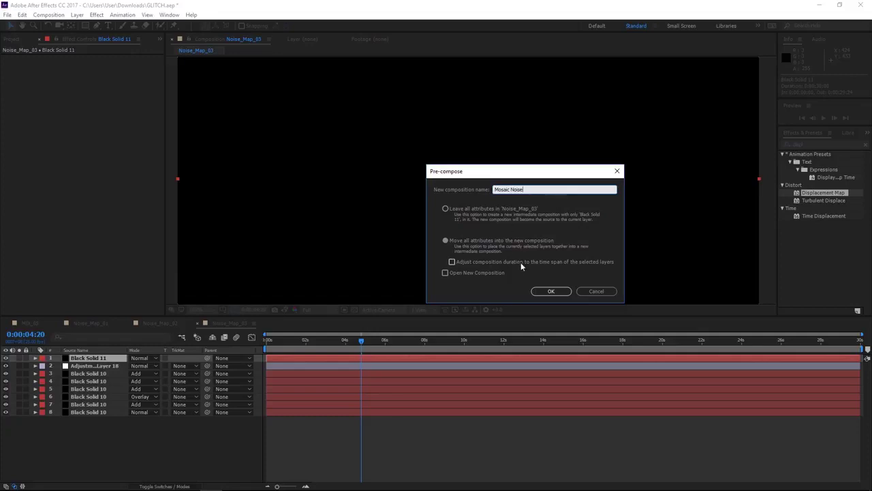
{"action": "left_click", "coordinate": [553, 291]}
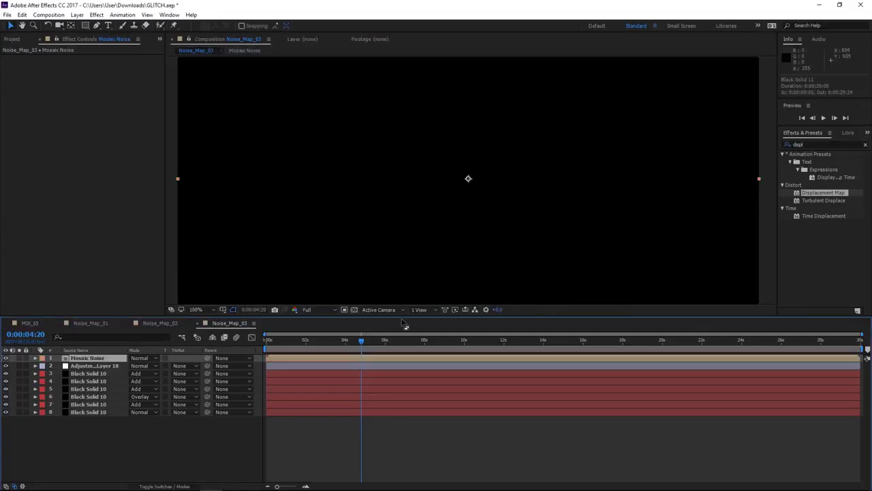
Inside Mosaic Noise, apply the Noise effect to the black solid.
{"action": "double_click", "coordinate": [327, 356]}
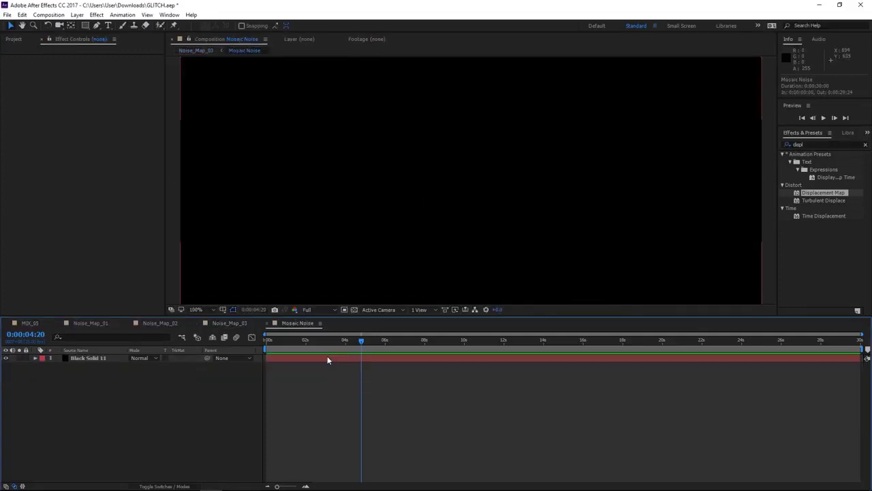
{"action": "left_click", "coordinate": [90, 357]}
{"action": "key", "text": "ctrl+5"}
{"action": "type", "text": "noise"}
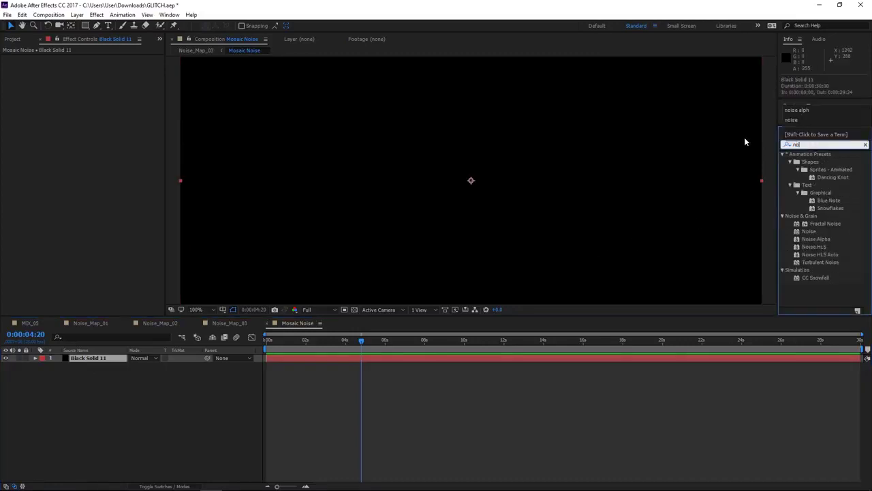
{"action": "left_click_drag", "start_coordinate": [809, 171], "coordinate": [362, 359]}
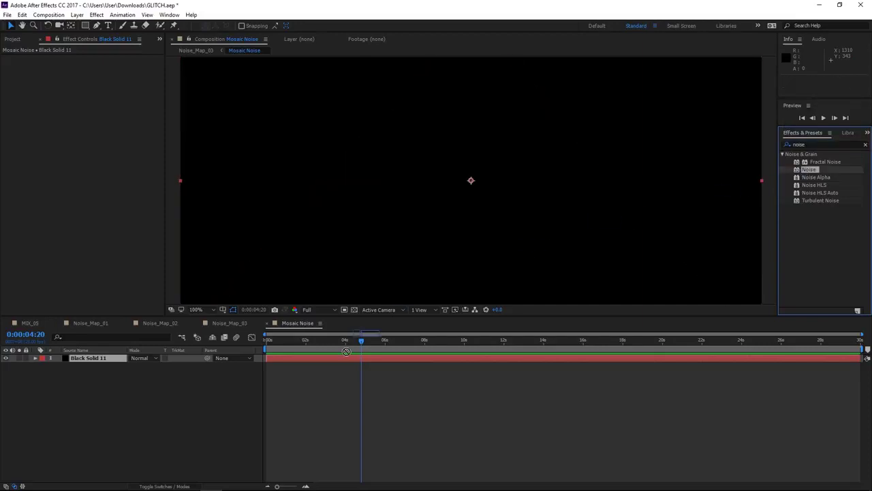
Set Noise Amount to 100% and turn off Use Color Noise.
{"action": "left_click_drag", "start_coordinate": [415, 130], "coordinate": [409, 188]}
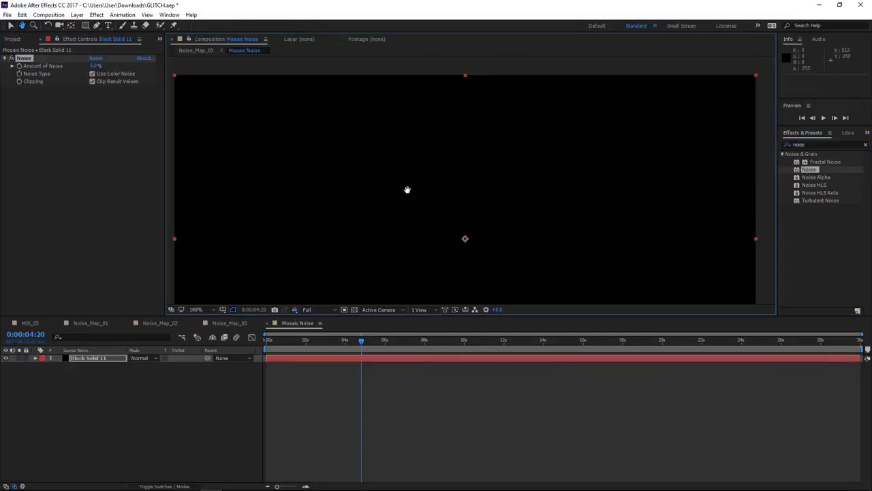
{"action": "left_click_drag", "start_coordinate": [95, 65], "coordinate": [164, 65]}
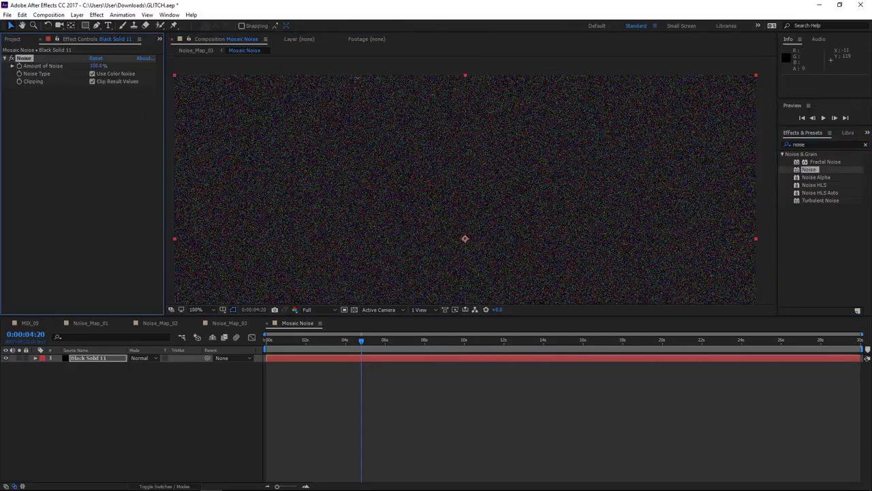
{"action": "left_click", "coordinate": [92, 73]}
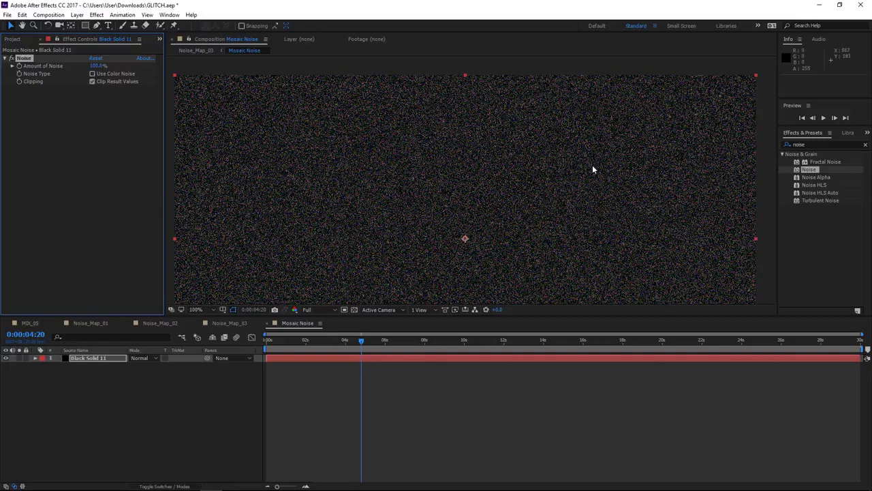
{"action": "left_click", "coordinate": [821, 144]}
{"action": "type", "text": "mosai"}
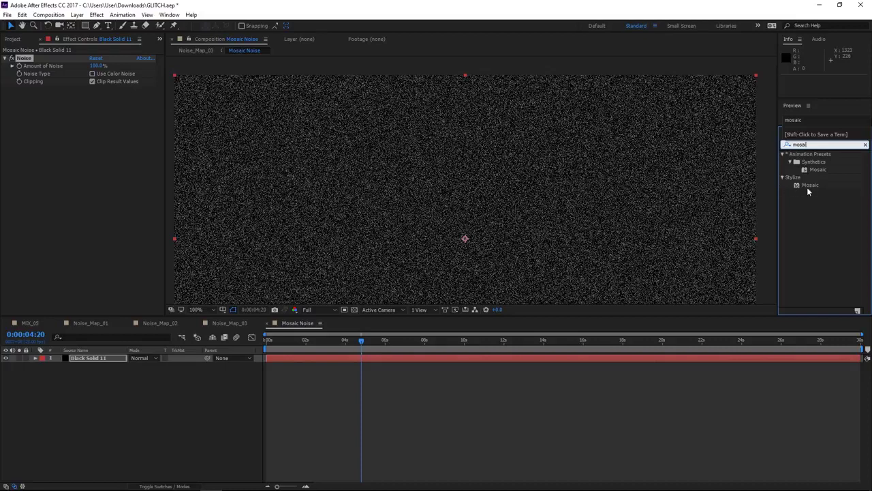
Apply the Stylize > Mosaic effect to the noise layer.
{"action": "left_click", "coordinate": [810, 184]}
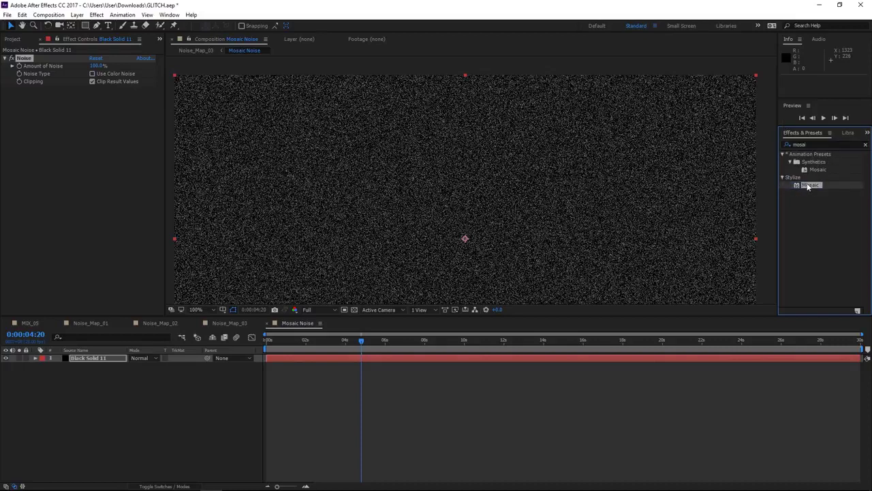
{"action": "mouse_move", "coordinate": [818, 187]}
{"action": "left_mouse_down"}
{"action": "mouse_move", "coordinate": [428, 177]}
{"action": "mouse_move", "coordinate": [62, 132]}
{"action": "left_mouse_up"}
{"action": "left_click_drag", "start_coordinate": [443, 194], "coordinate": [458, 137]}
{"action": "key", "text": "comma"}
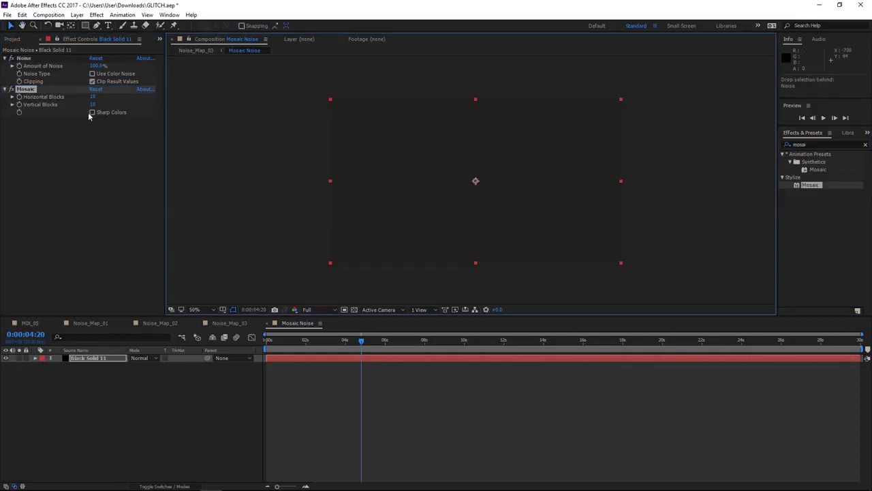
Turn on Sharp Colors, set Mosaic to 15 horizontal and 20 vertical blocks, and preview.
{"action": "left_click", "coordinate": [92, 113]}
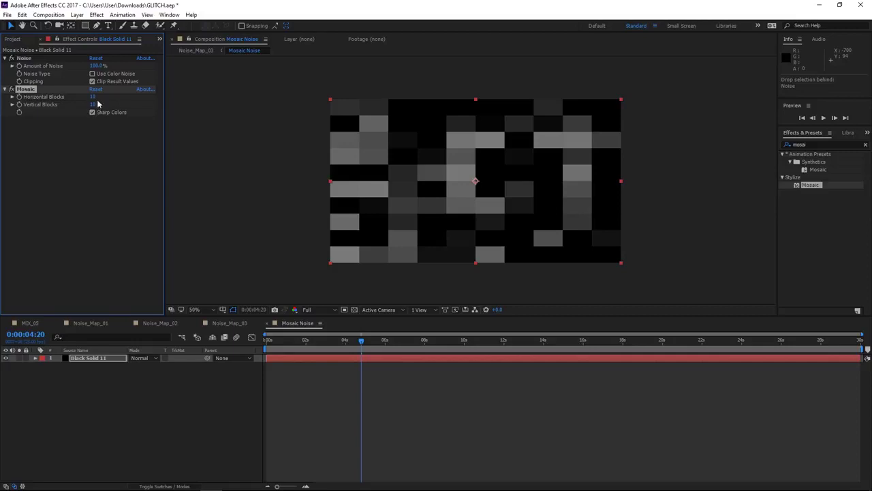
{"action": "left_click", "coordinate": [94, 97]}
{"action": "key", "text": "Tab"}
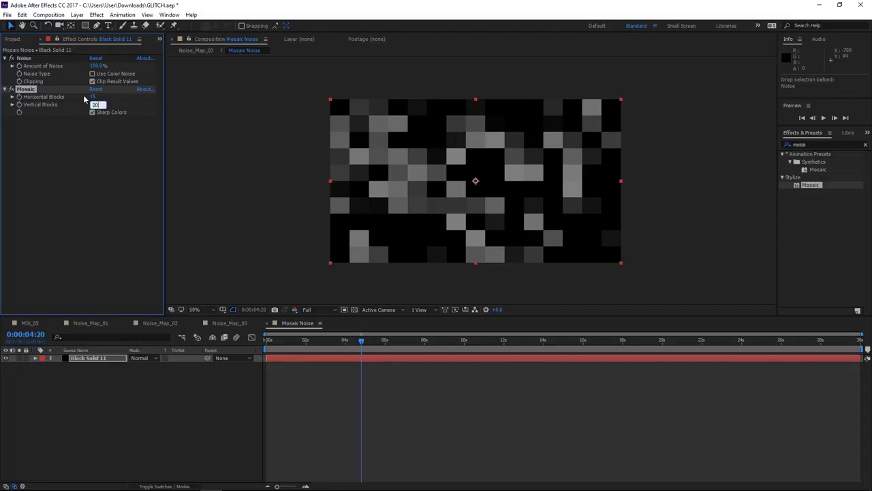
{"action": "key", "text": "Return"}
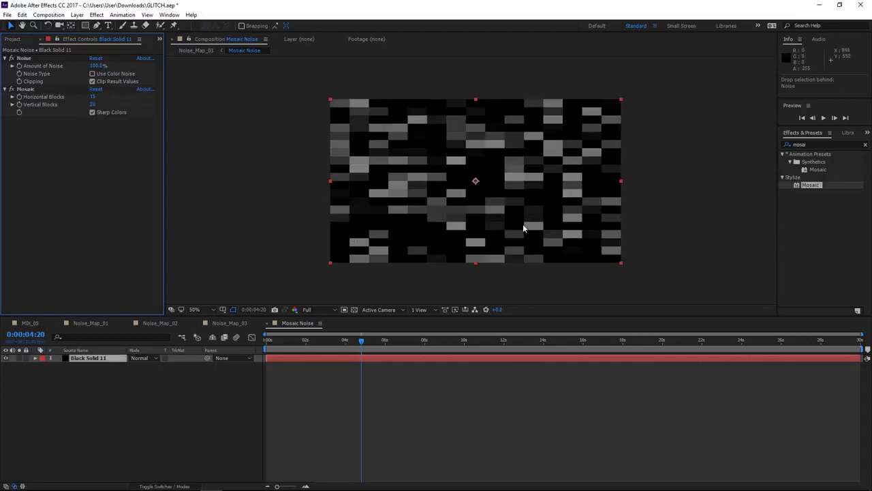
{"action": "left_click_drag", "start_coordinate": [523, 225], "coordinate": [523, 214]}
{"action": "key", "text": "space"}
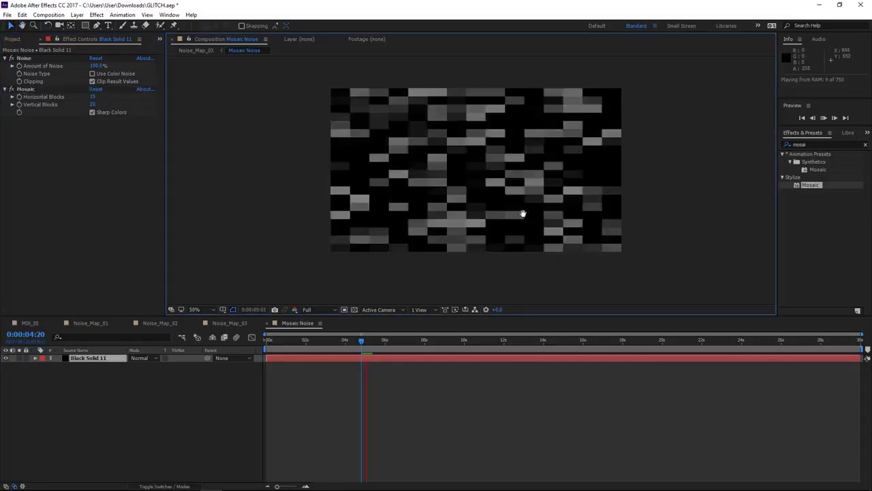
Replace the effects search term with 'pos'.
{"action": "left_click", "coordinate": [816, 144]}
{"action": "key", "text": "ctrl+a"}
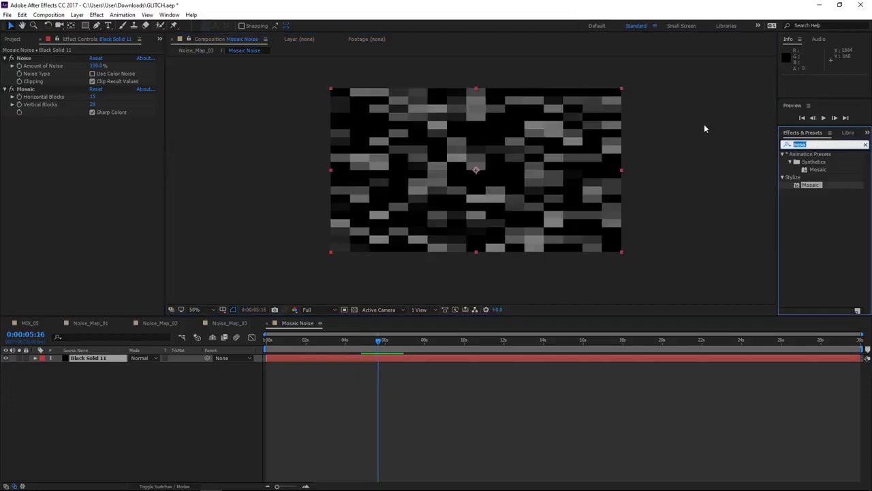
{"action": "type", "text": "pos"}
{"action": "scroll", "coordinate": [821, 242], "scroll_direction": "down", "scroll_amount": 3}
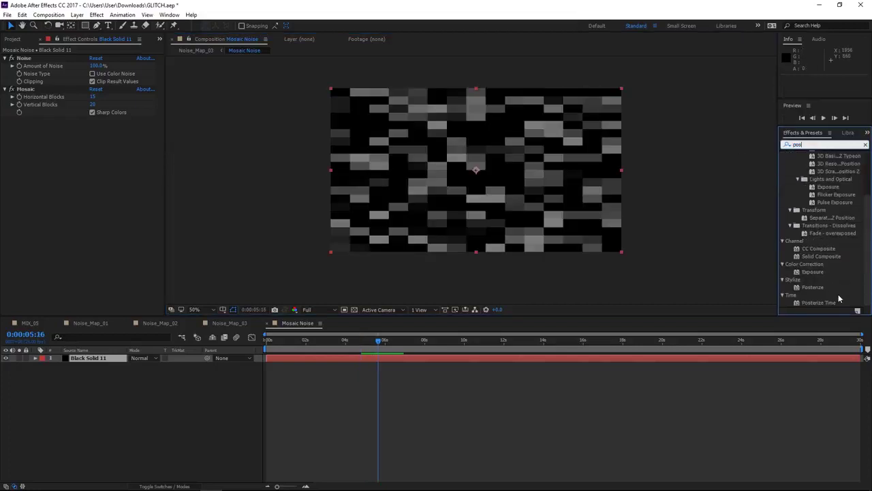
Apply Posterize Time to Black Solid 11 with a Frame Rate of 5.0.
{"action": "left_click", "coordinate": [820, 304]}
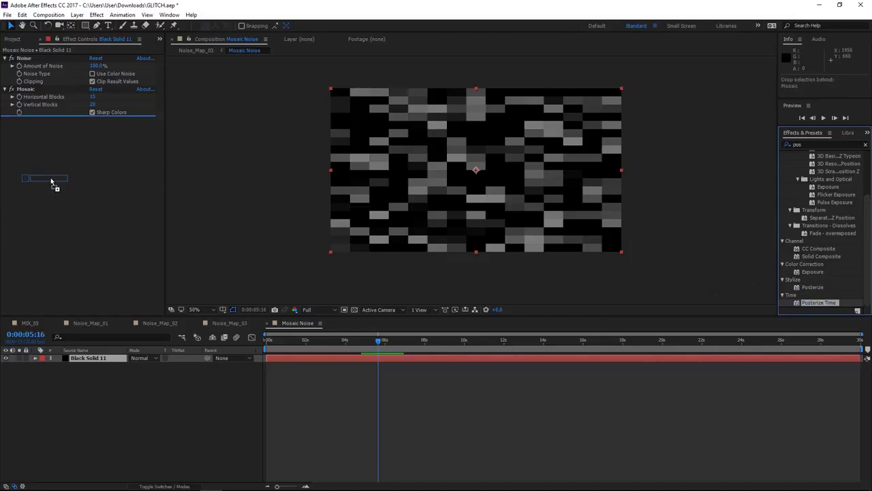
{"action": "left_click_drag", "start_coordinate": [821, 304], "coordinate": [54, 179]}
{"action": "left_click", "coordinate": [95, 128]}
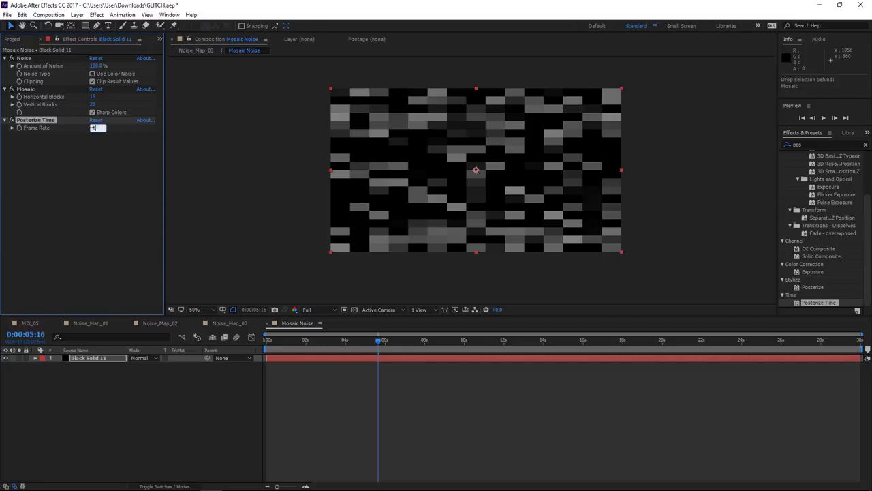
{"action": "left_click", "coordinate": [97, 217]}
Preview the comp from the start to check the slower mosaic flicker.
{"action": "key", "text": "space"}
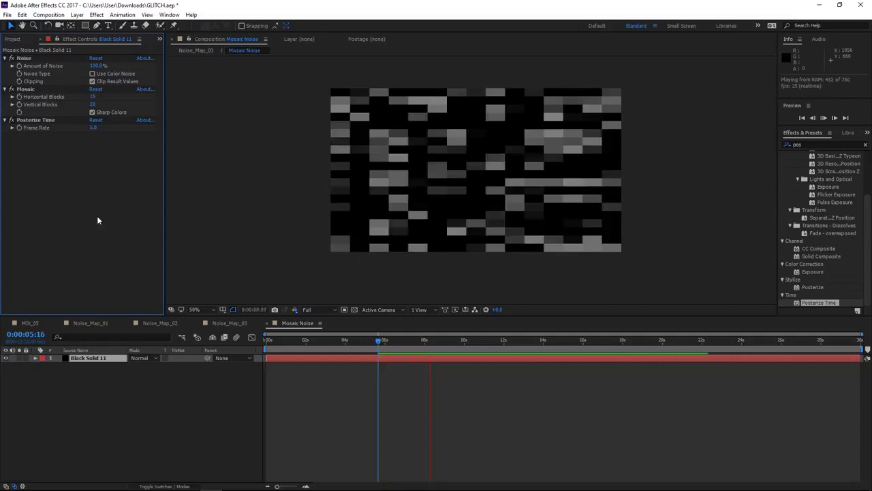
{"action": "key", "text": "space"}
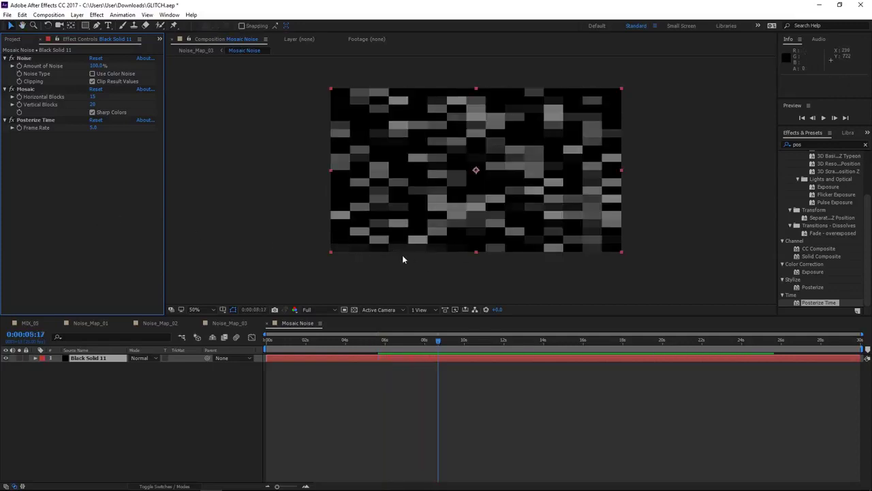
{"action": "left_click_drag", "start_coordinate": [424, 346], "coordinate": [268, 341]}
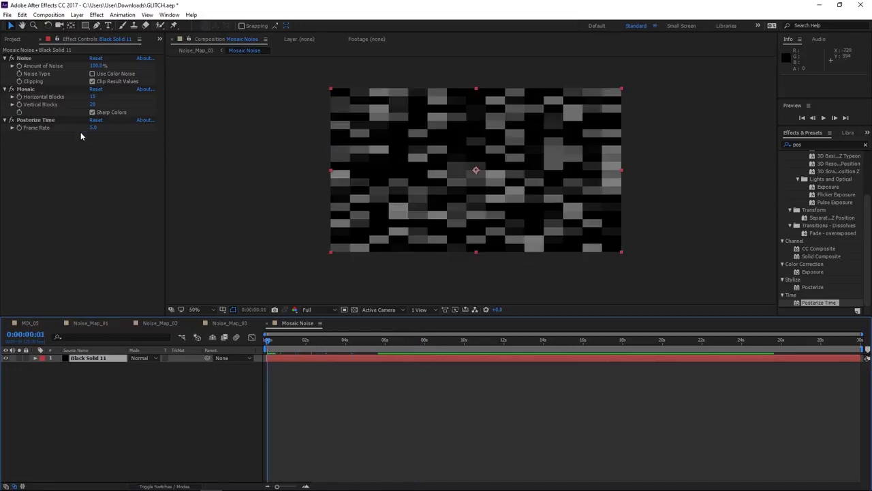
{"action": "key", "text": "space"}
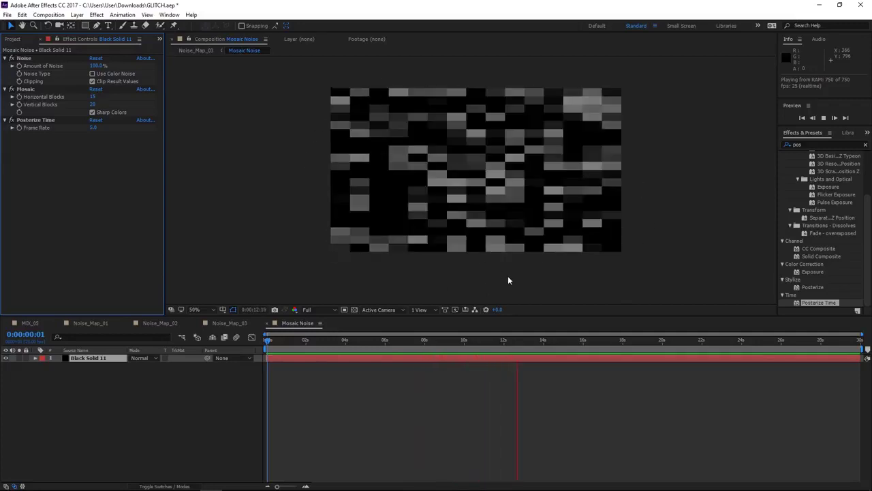
{"action": "key", "text": "space"}
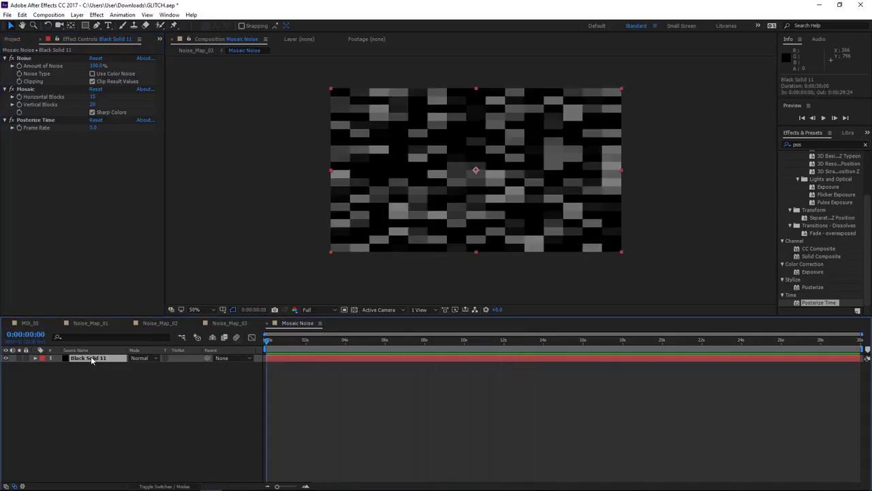
{"action": "left_click", "coordinate": [55, 98]}
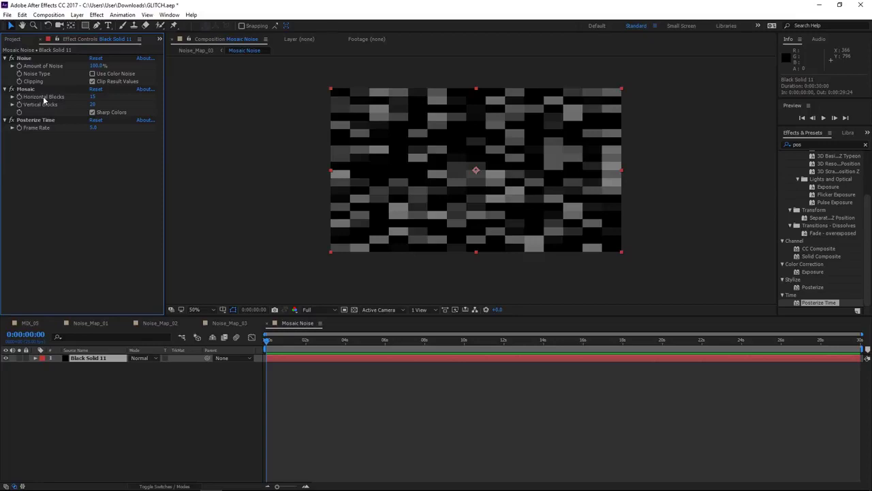
Give Mosaic's Horizontal Blocks the expression random(10,50) and Vertical Blocks random(20,40).
{"action": "left_click", "coordinate": [19, 97], "text": "alt"}
{"action": "type", "text": "random(10,50);"}
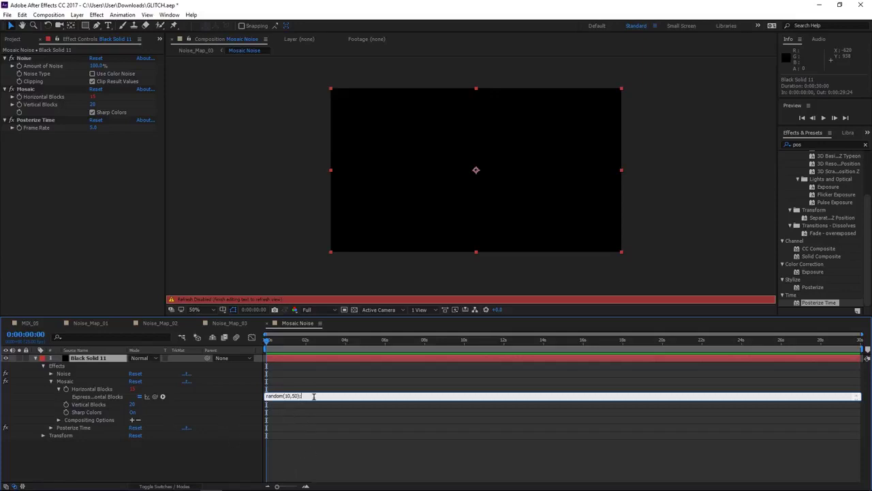
{"action": "key", "text": "ctrl+a"}
{"action": "key", "text": "ctrl+c"}
{"action": "left_click", "coordinate": [304, 423]}
{"action": "left_click", "coordinate": [85, 404]}
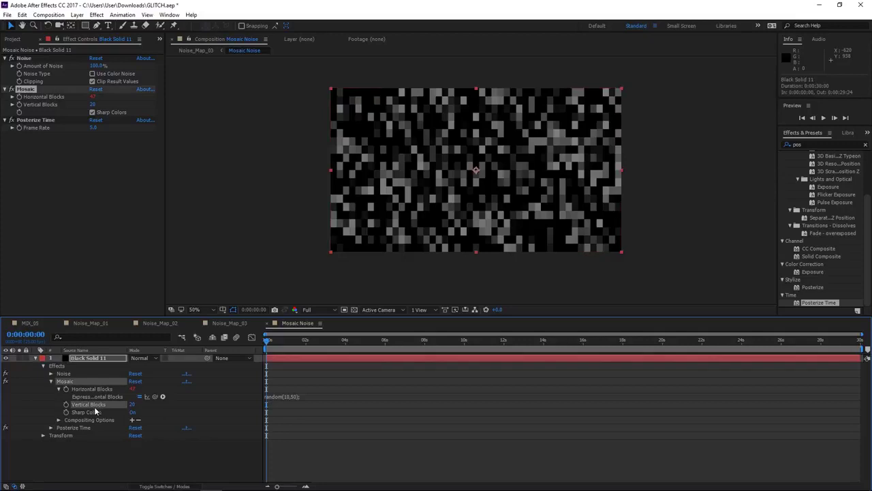
{"action": "left_click", "coordinate": [66, 405], "text": "alt"}
{"action": "key", "text": "ctrl+v"}
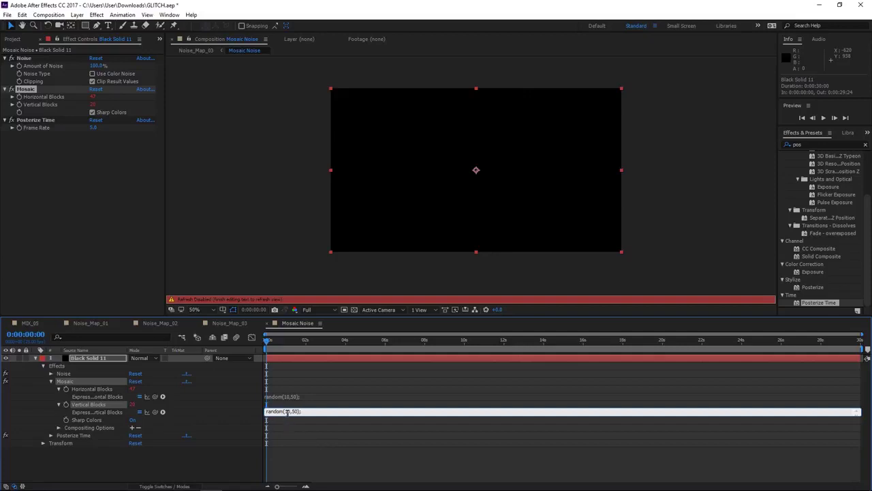
{"action": "type", "text": "20,"}
{"action": "type", "text": "4"}
{"action": "left_click", "coordinate": [302, 386]}
Preview the randomized mosaic, then select Black Solid 11's Posterize Time effect.
{"action": "key", "text": "space"}
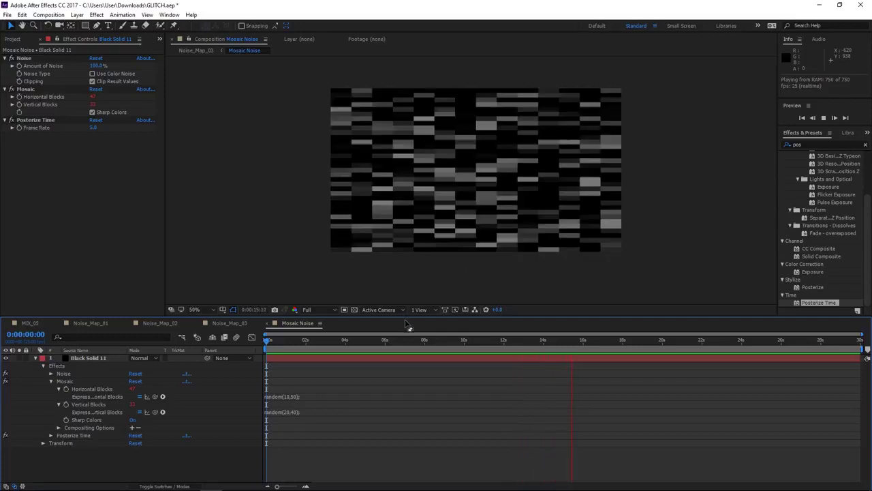
{"action": "key", "text": "space"}
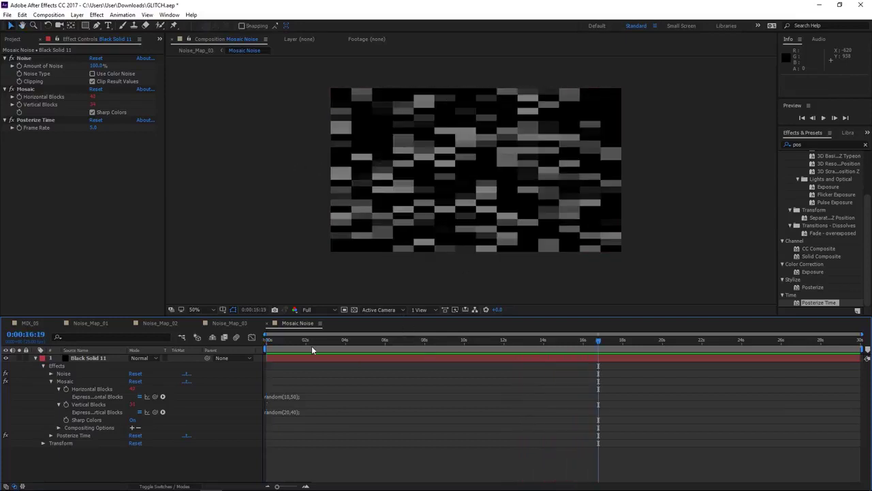
{"action": "left_click_drag", "start_coordinate": [315, 352], "coordinate": [325, 355]}
{"action": "left_click", "coordinate": [326, 360]}
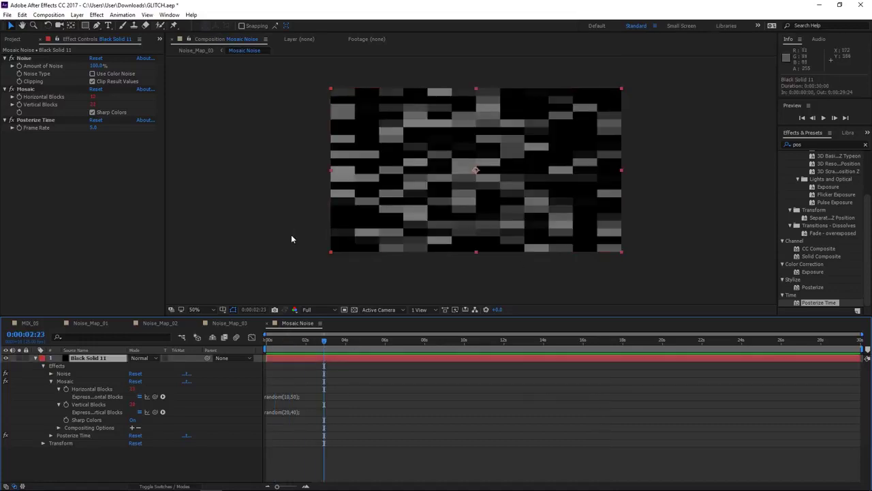
{"action": "left_click_drag", "start_coordinate": [122, 315], "coordinate": [124, 278]}
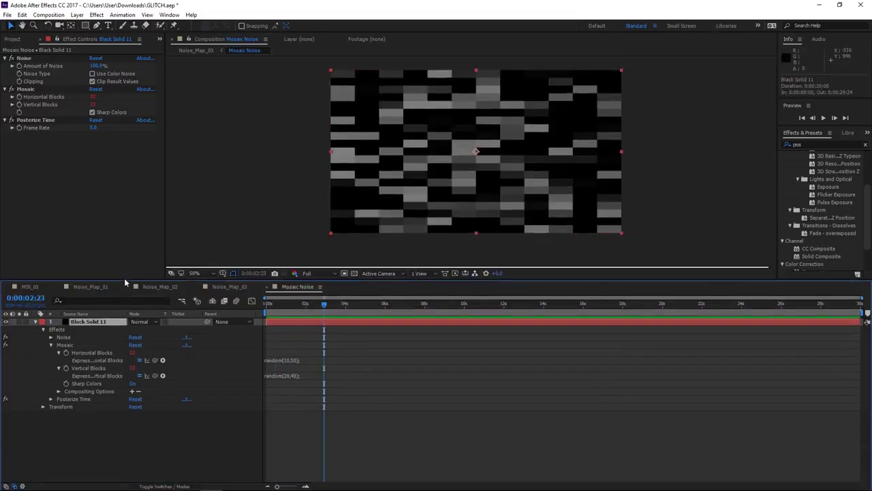
{"action": "left_click", "coordinate": [39, 121]}
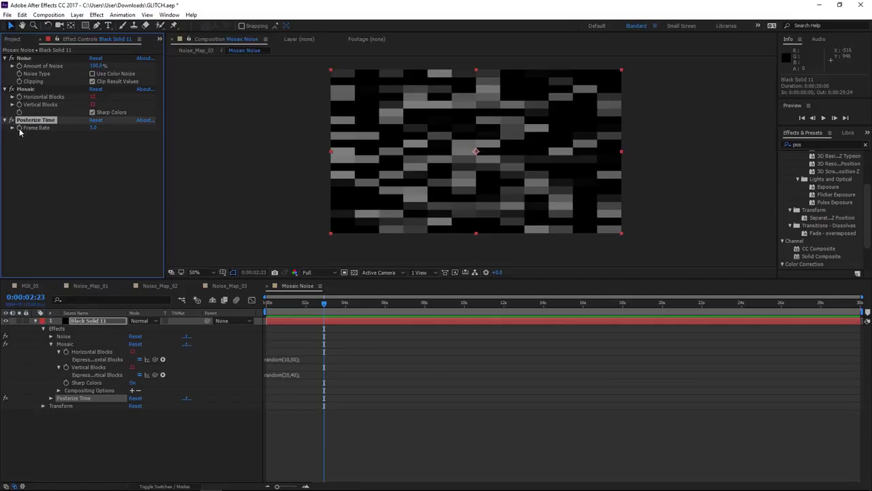
Drive Posterize Time's Frame Rate with random(1,5) and preview the irregular flicker.
{"action": "left_click", "coordinate": [19, 128], "text": "alt"}
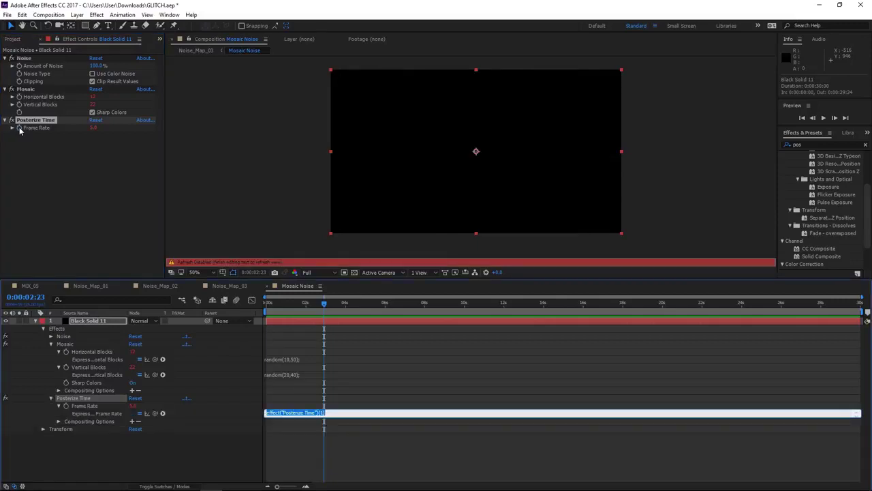
{"action": "type", "text": "random(1,5"}
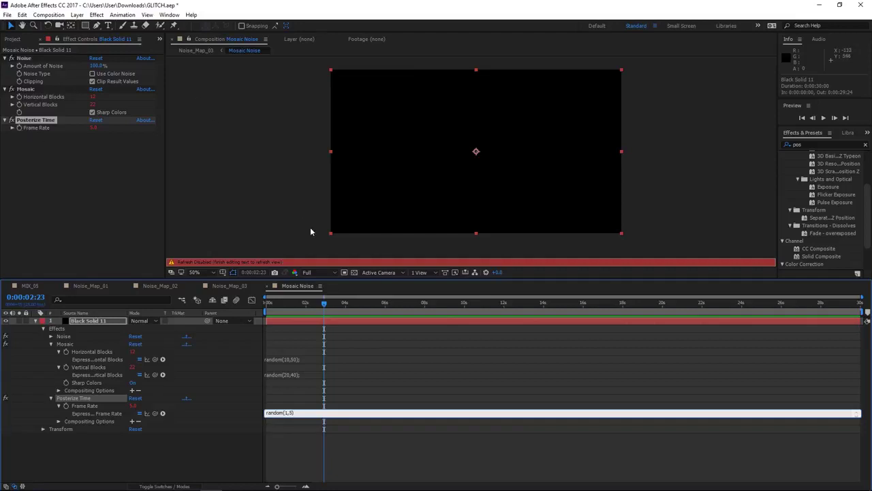
{"action": "left_click", "coordinate": [317, 333]}
{"action": "key", "text": "space"}
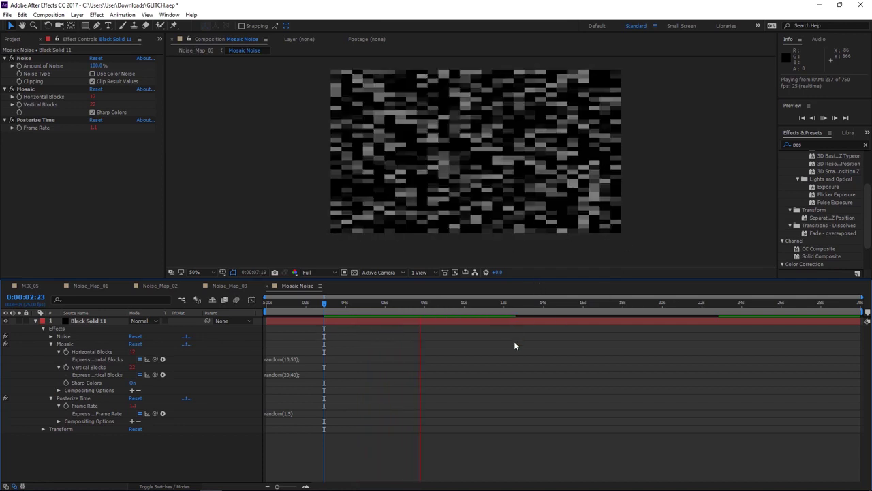
{"action": "left_click", "coordinate": [90, 321]}
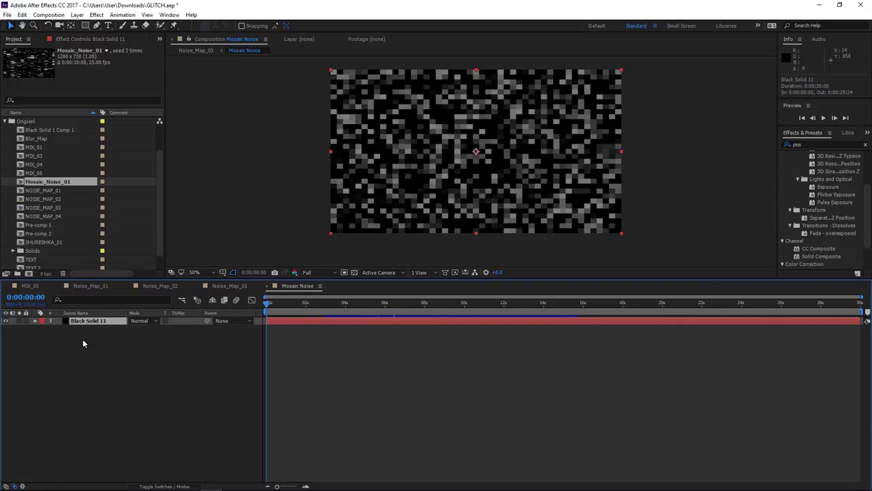
Duplicate Black Solid 11 and set the top copy's blend mode to Add.
{"action": "key", "text": "ctrl+d"}
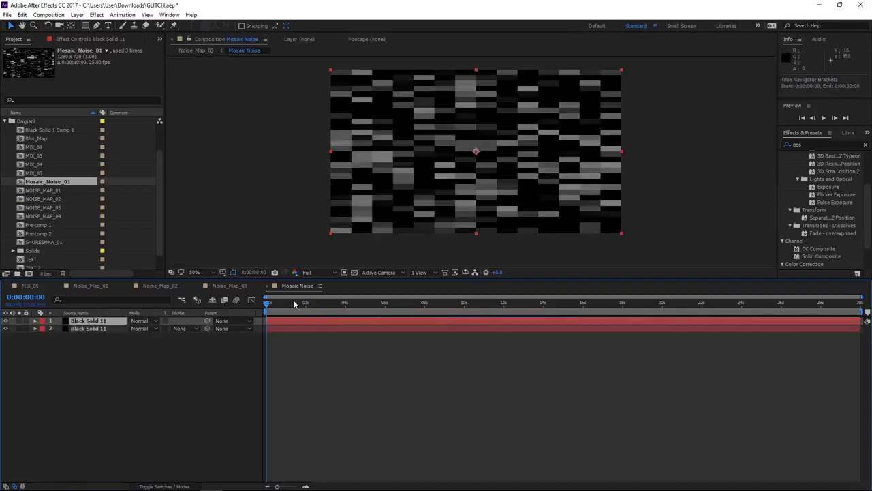
{"action": "left_click", "coordinate": [325, 304]}
{"action": "left_click", "coordinate": [379, 304]}
{"action": "left_click", "coordinate": [113, 39]}
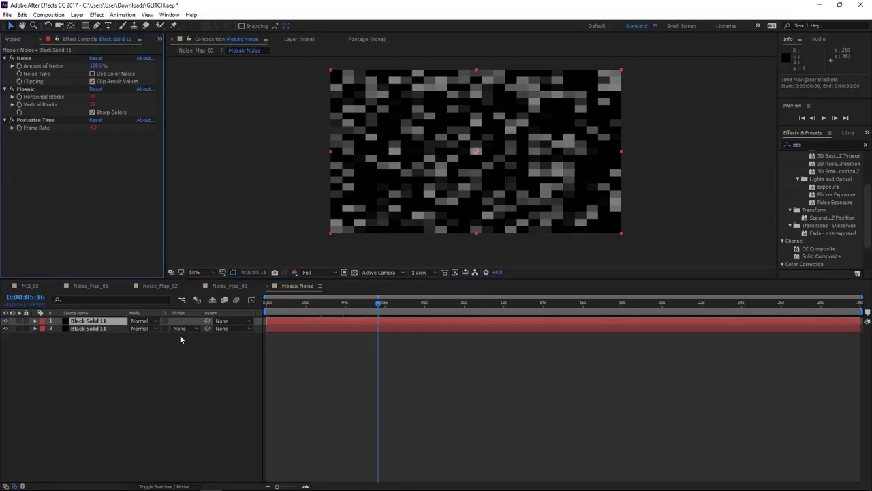
{"action": "key", "text": "s"}
{"action": "scroll", "coordinate": [472, 166], "scroll_direction": "down", "scroll_amount": 1}
{"action": "left_click", "coordinate": [152, 321]}
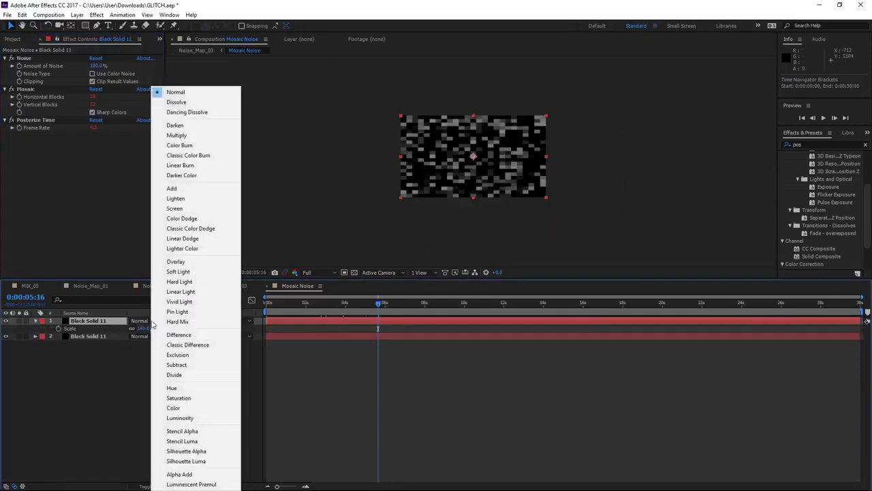
{"action": "left_click", "coordinate": [198, 189]}
{"action": "scroll", "coordinate": [249, 196], "scroll_direction": "up", "scroll_amount": 1}
{"action": "scroll", "coordinate": [409, 171], "scroll_direction": "up", "scroll_amount": 1}
{"action": "scroll", "coordinate": [356, 224], "scroll_direction": "down", "scroll_amount": 2}
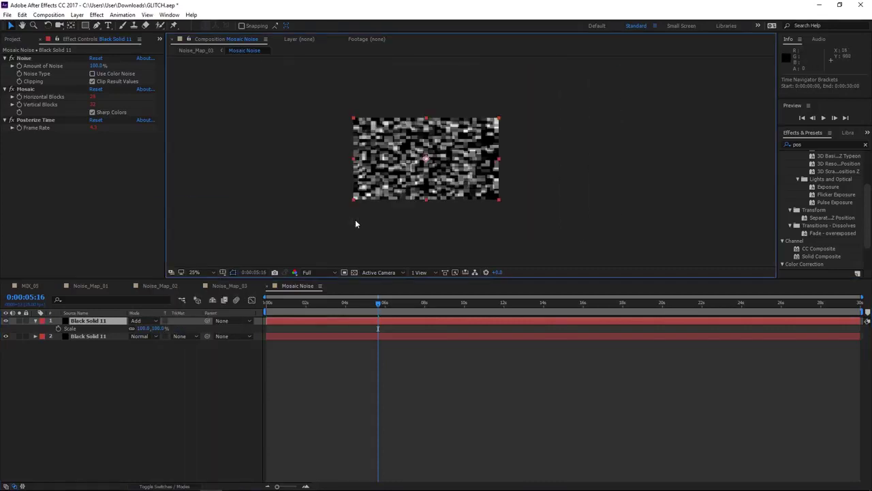
Scale the top noise layer to 300% and preview the result.
{"action": "left_click_drag", "start_coordinate": [145, 328], "coordinate": [140, 337]}
{"action": "left_click", "coordinate": [144, 328]}
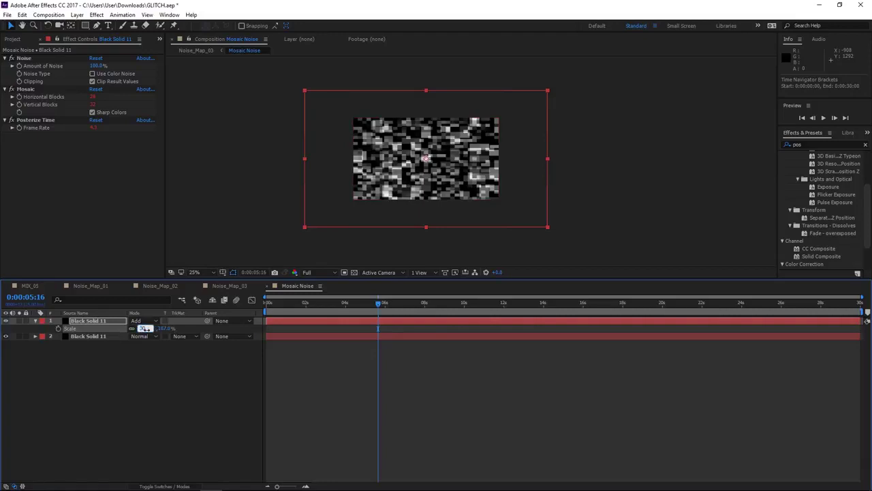
{"action": "type", "text": "300"}
{"action": "key", "text": "Return"}
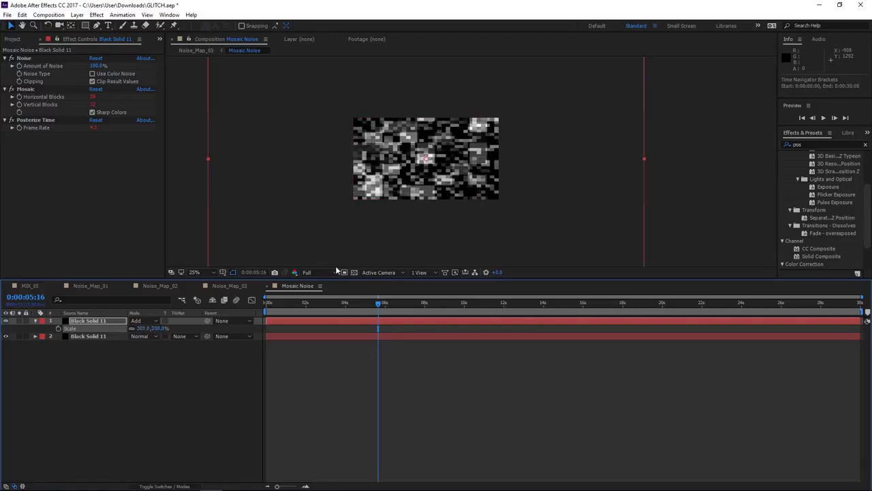
{"action": "key", "text": "period"}
{"action": "key", "text": "period"}
{"action": "left_click", "coordinate": [432, 381]}
{"action": "key", "text": "space"}
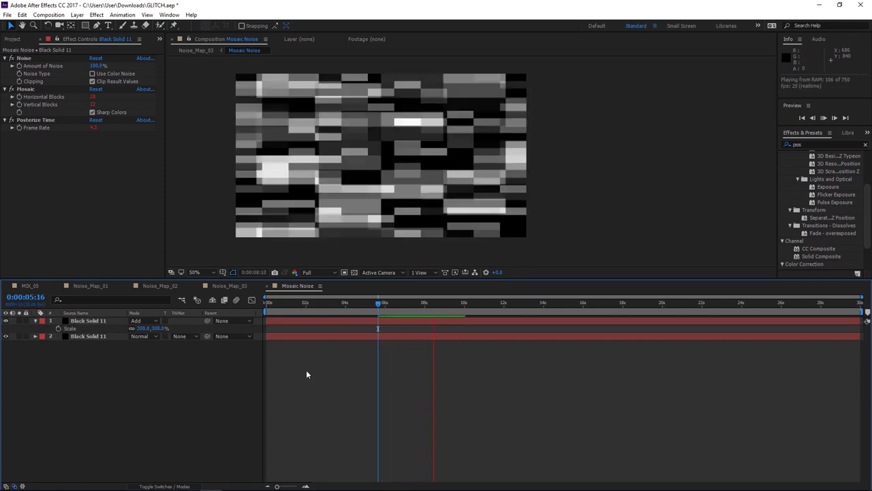
{"action": "key", "text": "space"}
{"action": "left_click", "coordinate": [96, 337]}
Duplicate the second Black Solid 11, move it to the top in Overlay mode, and preview.
{"action": "key", "text": "ctrl+d"}
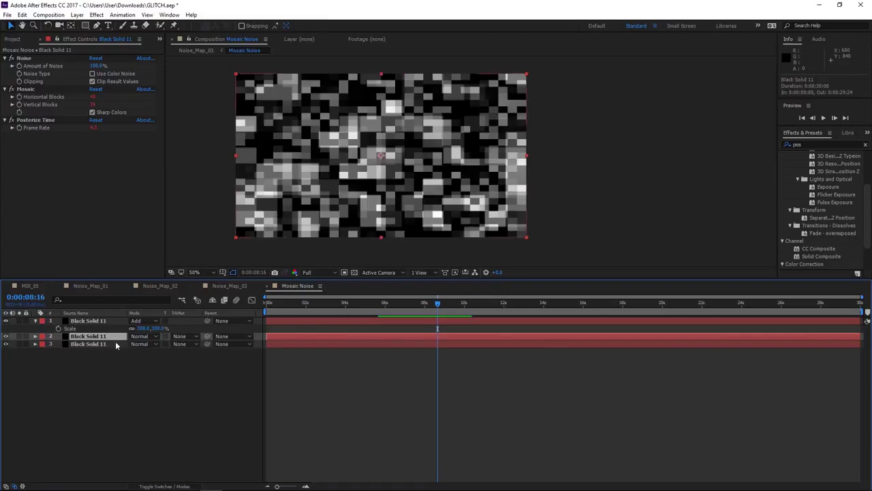
{"action": "left_click_drag", "start_coordinate": [109, 344], "coordinate": [101, 321]}
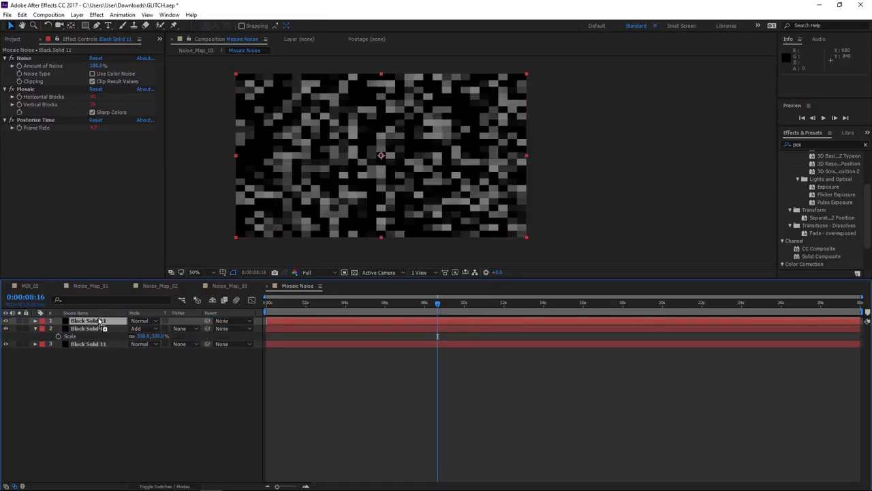
{"action": "left_click", "coordinate": [137, 321]}
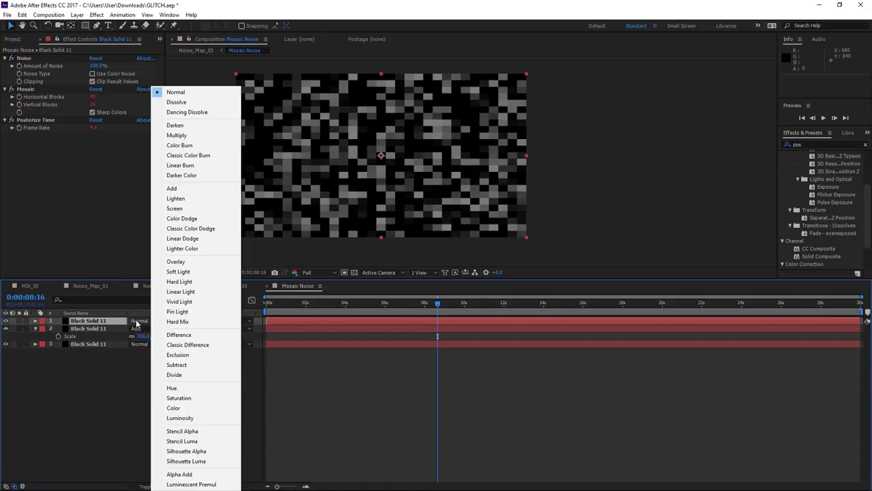
{"action": "left_click", "coordinate": [195, 262]}
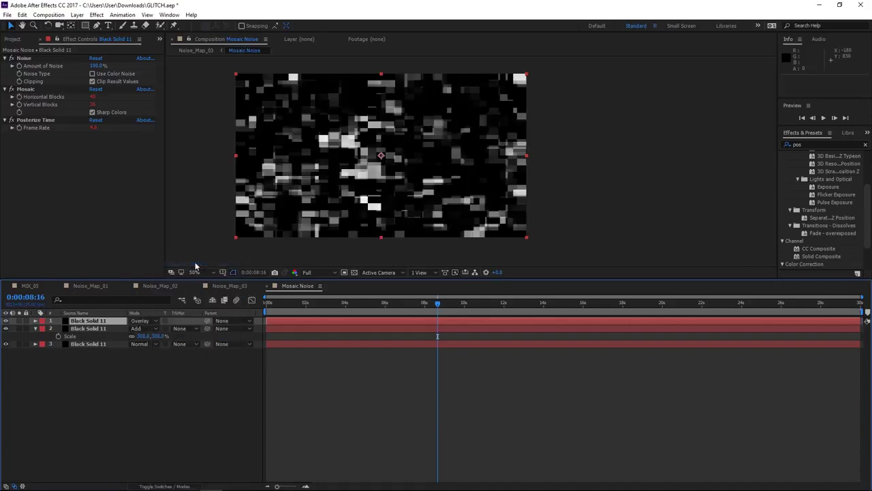
{"action": "left_click", "coordinate": [411, 412]}
{"action": "key", "text": "Home"}
{"action": "key", "text": "space"}
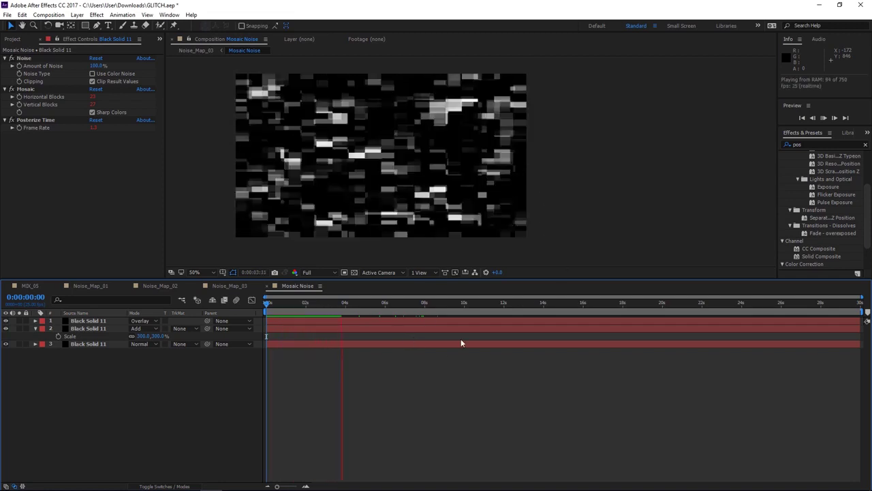
{"action": "key", "text": "space"}
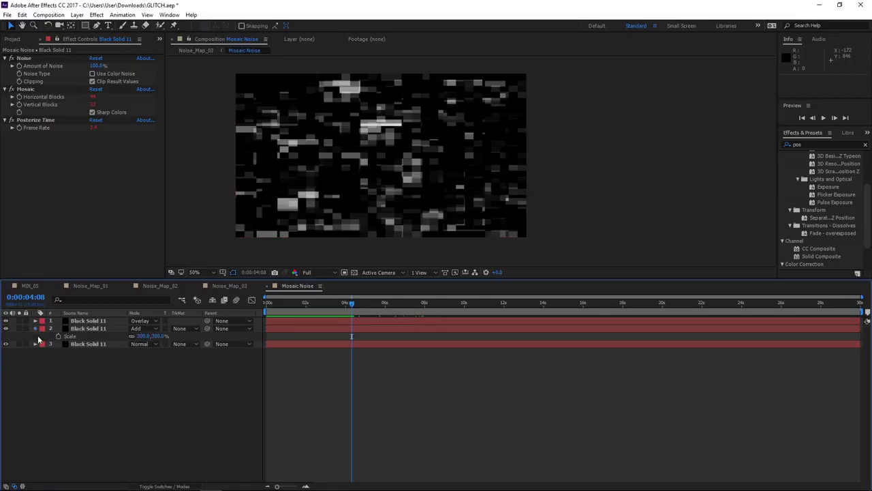
{"action": "left_click", "coordinate": [35, 328]}
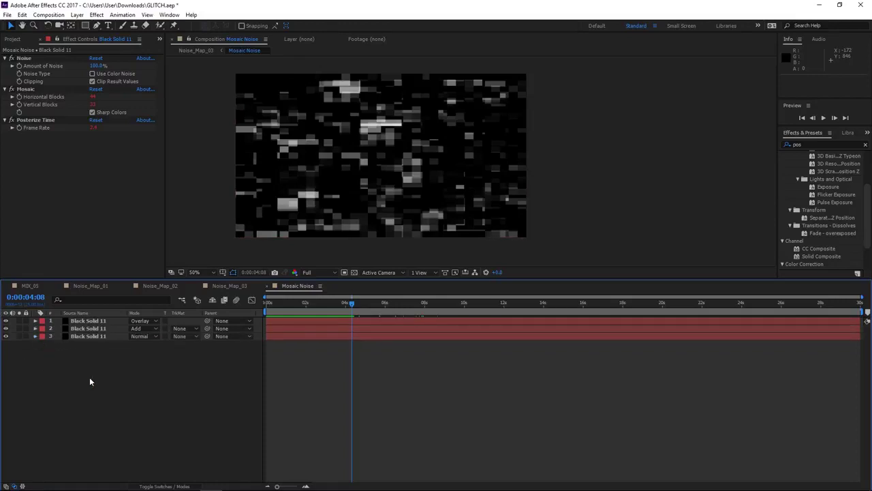
Add an adjustment layer carrying Posterize Time at Frame Rate 7 and preview it.
{"action": "key", "text": "ctrl+alt+y"}
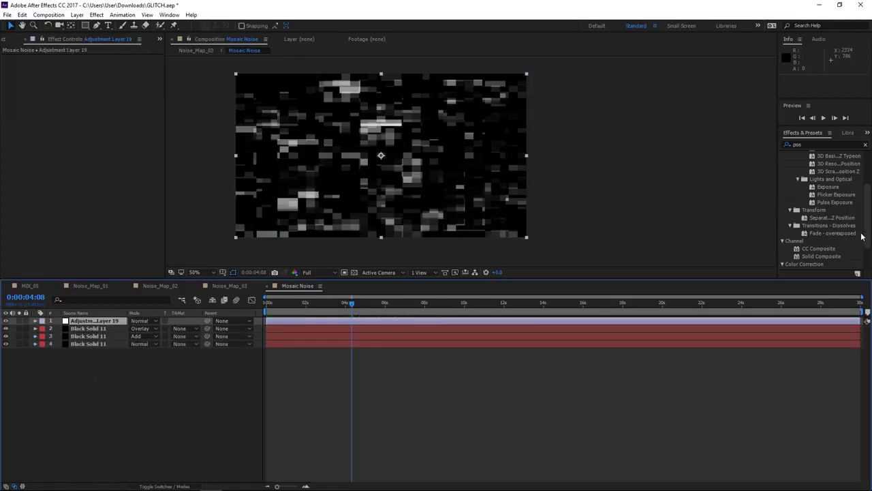
{"action": "left_click", "coordinate": [814, 144]}
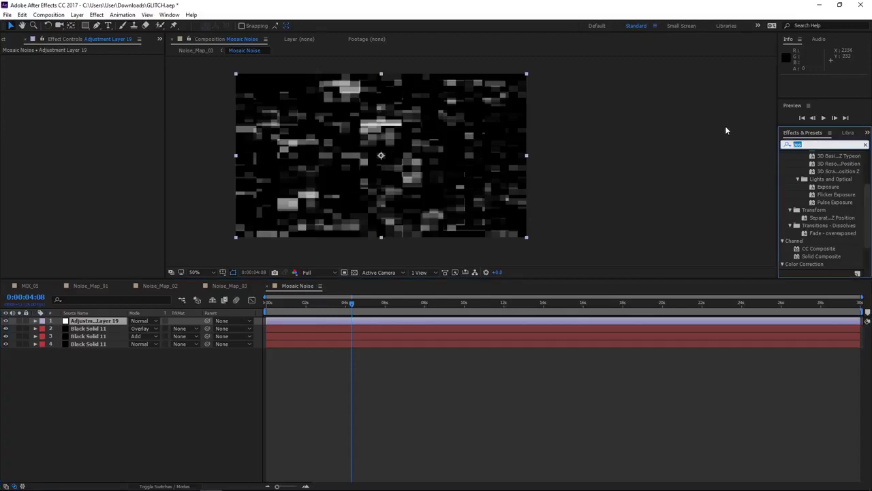
{"action": "type", "text": "p"}
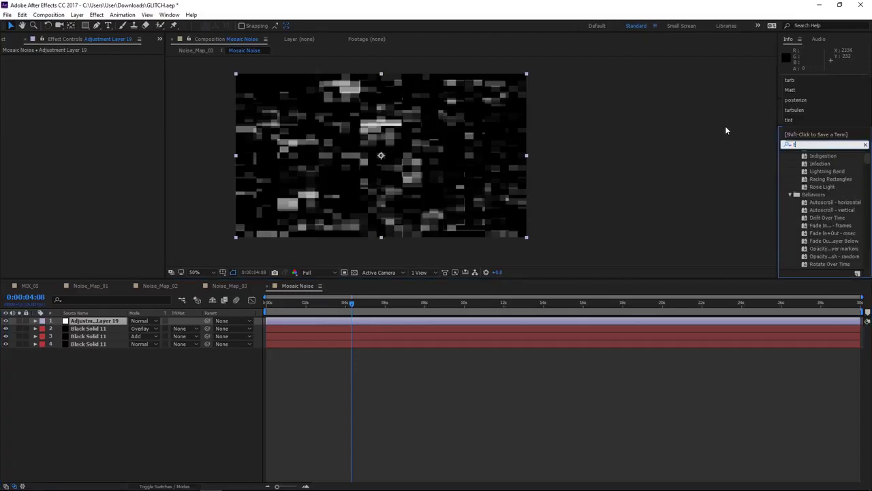
{"action": "type", "text": "osterize"}
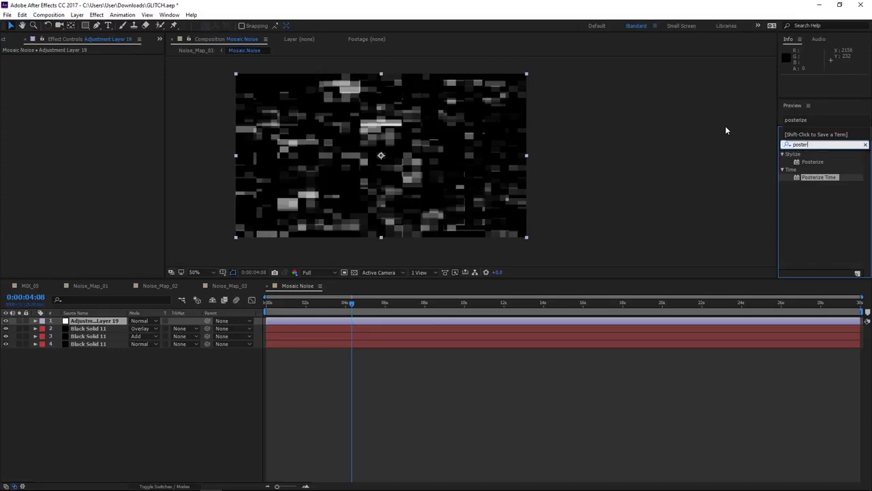
{"action": "left_click_drag", "start_coordinate": [823, 180], "coordinate": [377, 321]}
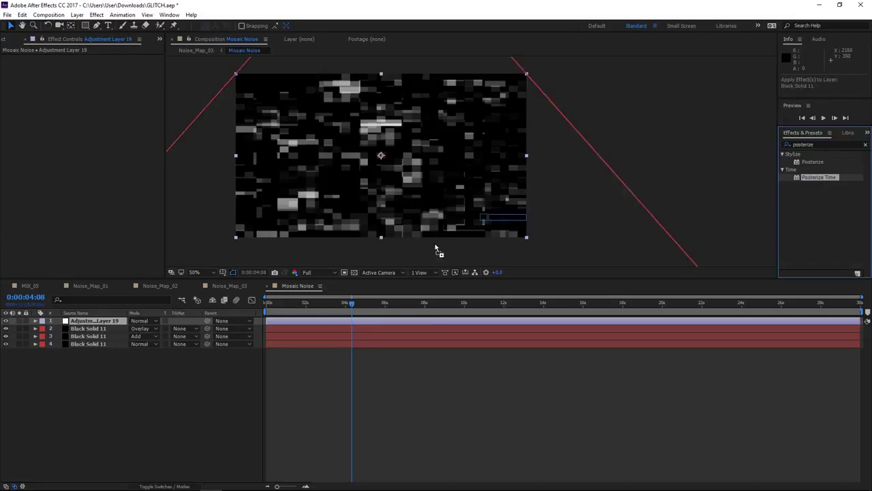
{"action": "left_click", "coordinate": [134, 106]}
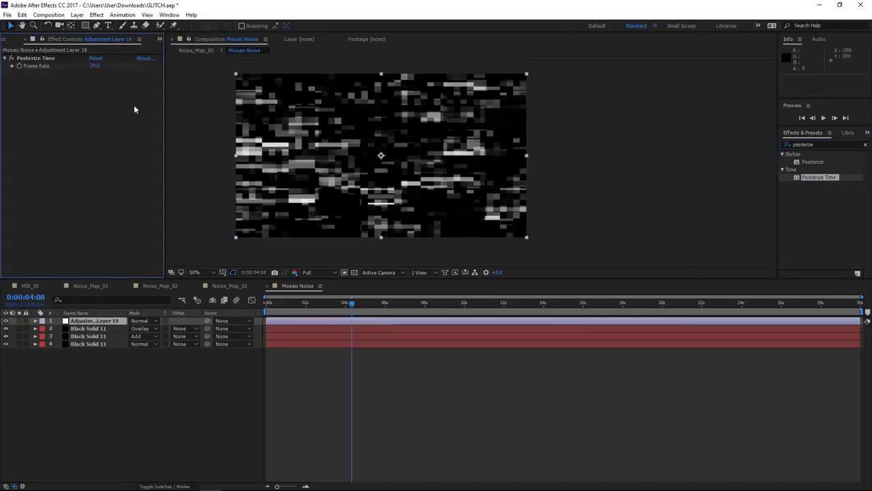
{"action": "left_click", "coordinate": [94, 66]}
{"action": "type", "text": "7"}
{"action": "key", "text": "Return"}
{"action": "key", "text": "Home"}
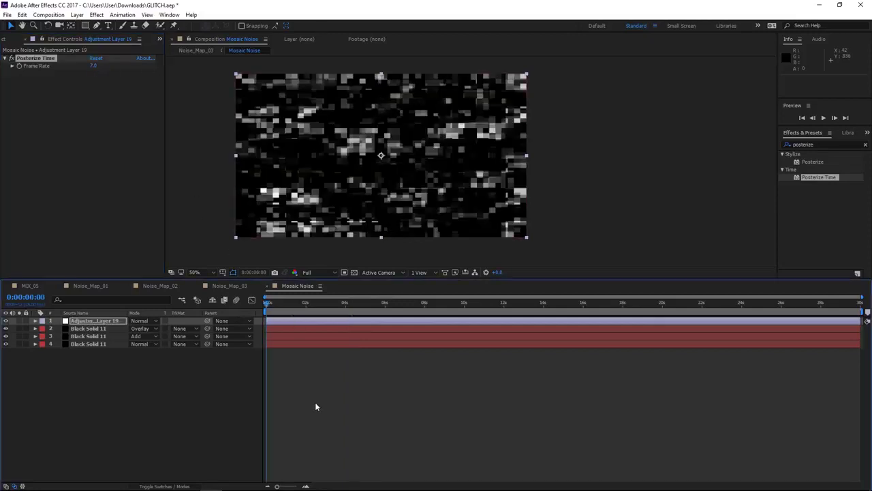
{"action": "left_click", "coordinate": [315, 402]}
{"action": "key", "text": "space"}
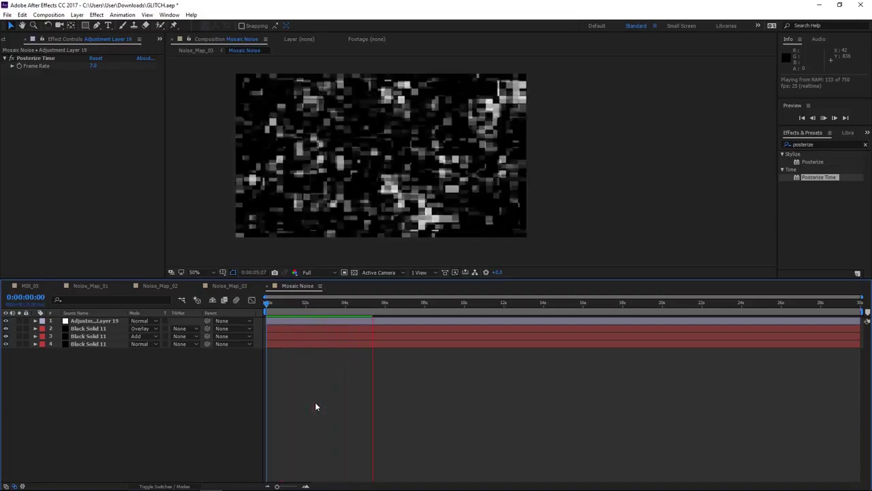
Change the Overlay layer's Horizontal Blocks expression to random(50,100).
{"action": "key", "text": "space"}
{"action": "left_click", "coordinate": [102, 329]}
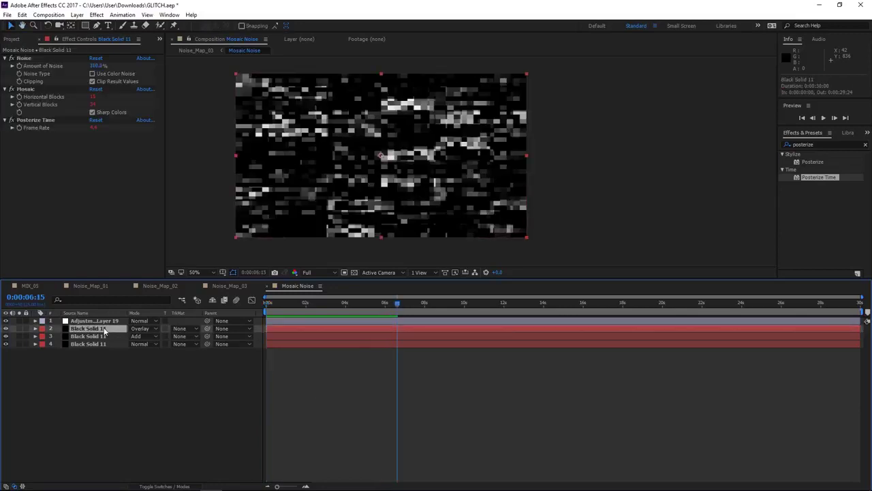
{"action": "key", "text": "e"}
{"action": "key", "text": "e"}
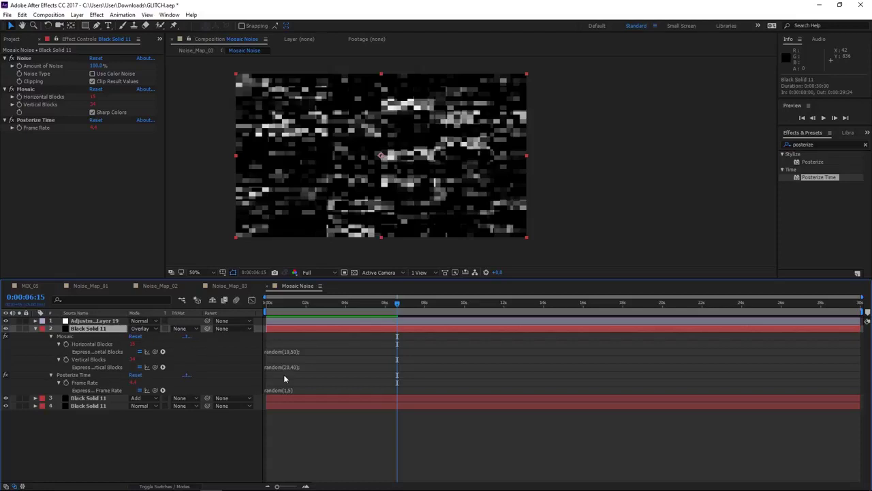
{"action": "left_click", "coordinate": [287, 351]}
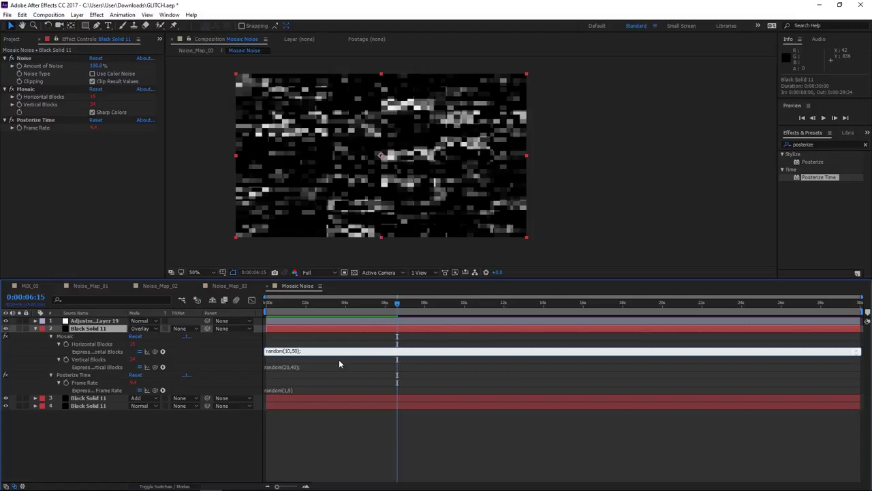
{"action": "key", "text": "BackSpace"}
{"action": "key", "text": "BackSpace"}
{"action": "type", "text": "50"}
{"action": "key", "text": "BackSpace"}
{"action": "type", "text": "10"}
{"action": "left_click", "coordinate": [339, 366]}
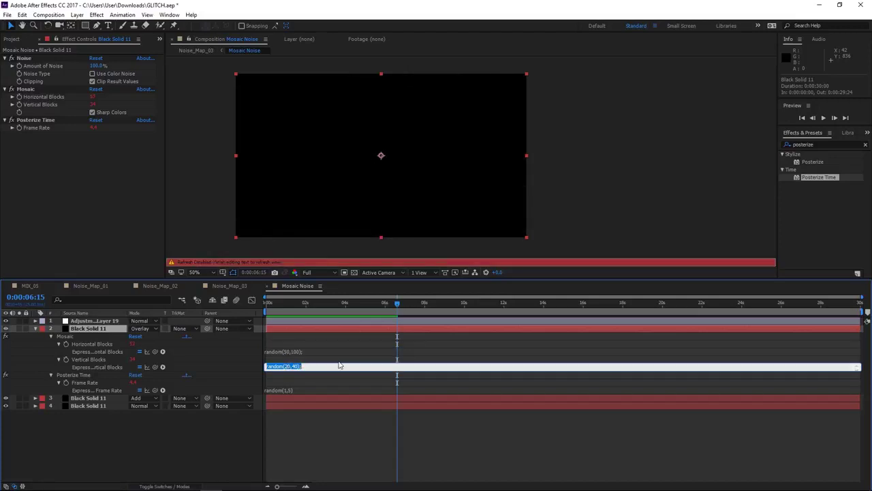
Change Vertical Blocks to random(100,50), preview, and return to the Noise_Map_03 comp.
{"action": "left_click", "coordinate": [339, 366]}
{"action": "key", "text": "BackSpace"}
{"action": "key", "text": "BackSpace"}
{"action": "type", "text": "100,5"}
{"action": "type", "text": "0"}
{"action": "left_click", "coordinate": [372, 426]}
{"action": "key", "text": "space"}
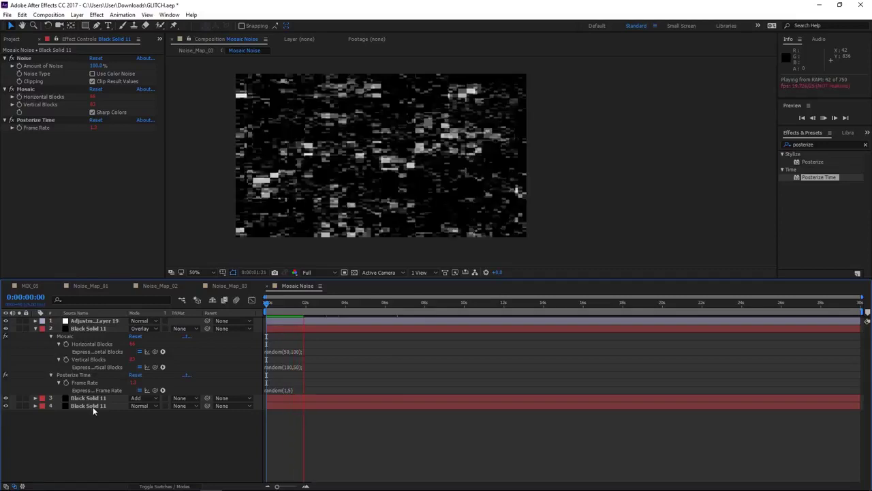
{"action": "left_click", "coordinate": [35, 328]}
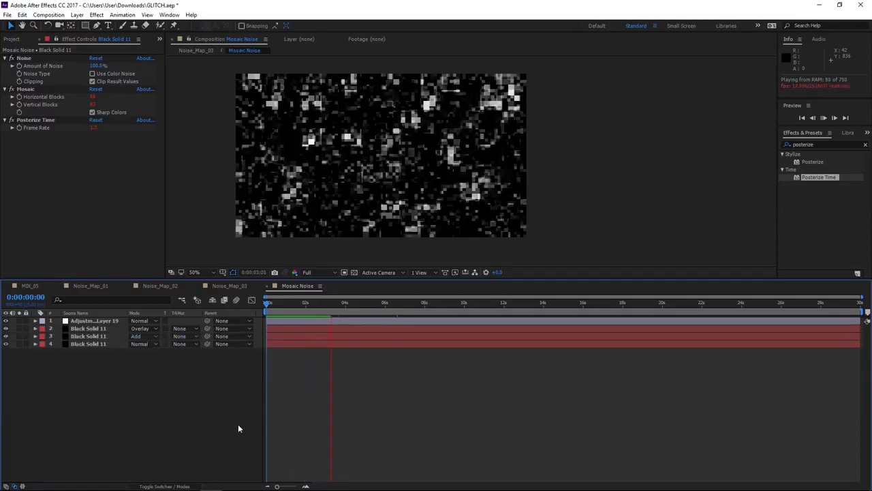
{"action": "key", "text": "space"}
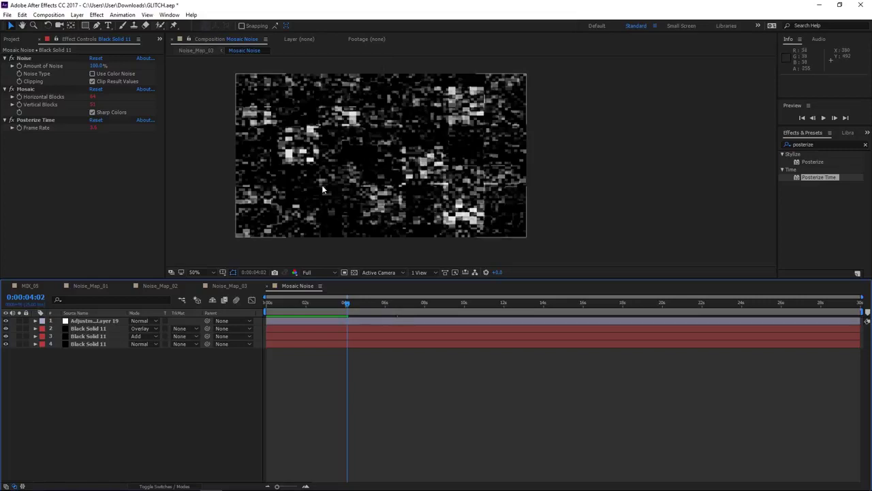
{"action": "left_click", "coordinate": [196, 50]}
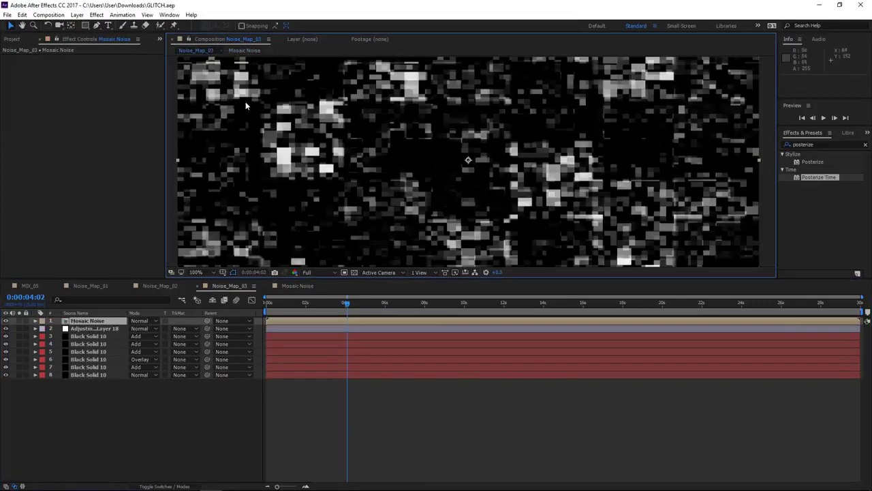
{"action": "left_click", "coordinate": [97, 324]}
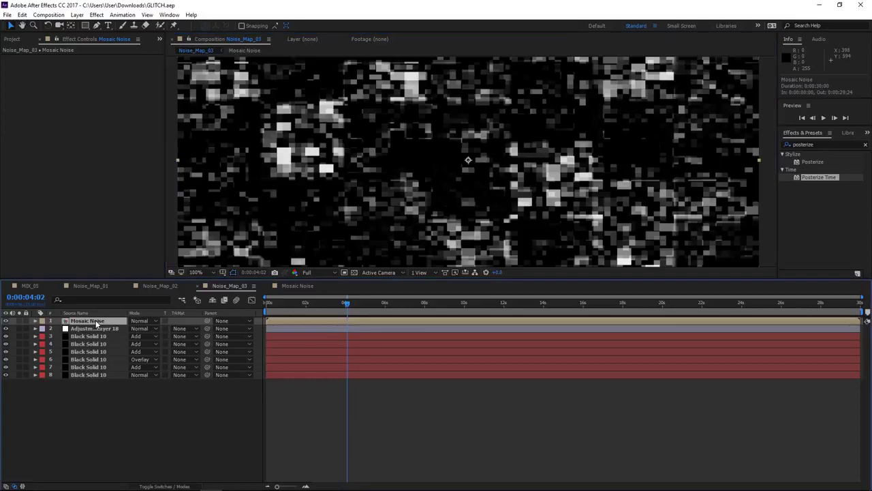
Set Adjustment Layer 18's Displacement Map source layer to Mosaic Noise.
{"action": "left_click", "coordinate": [101, 329]}
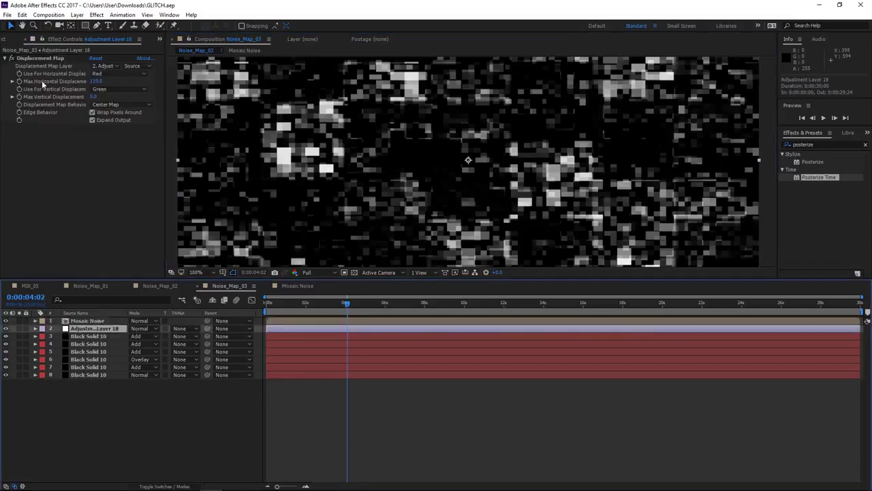
{"action": "left_click", "coordinate": [108, 66]}
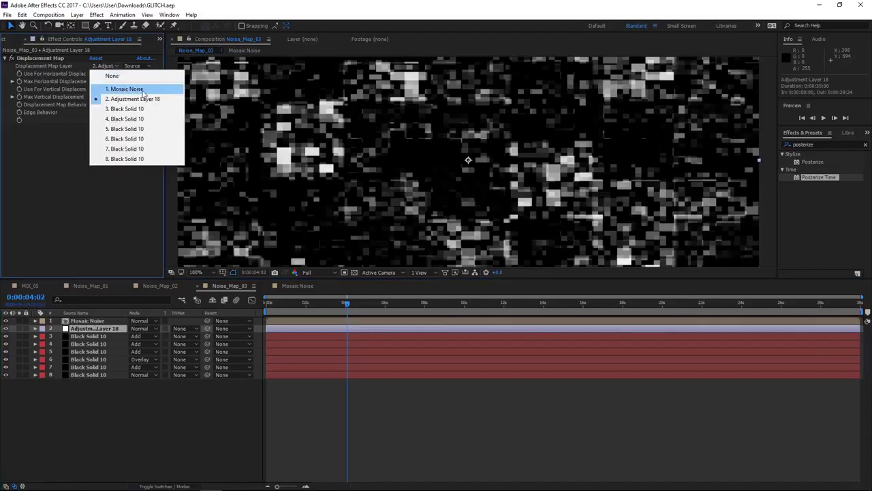
{"action": "left_click", "coordinate": [127, 89]}
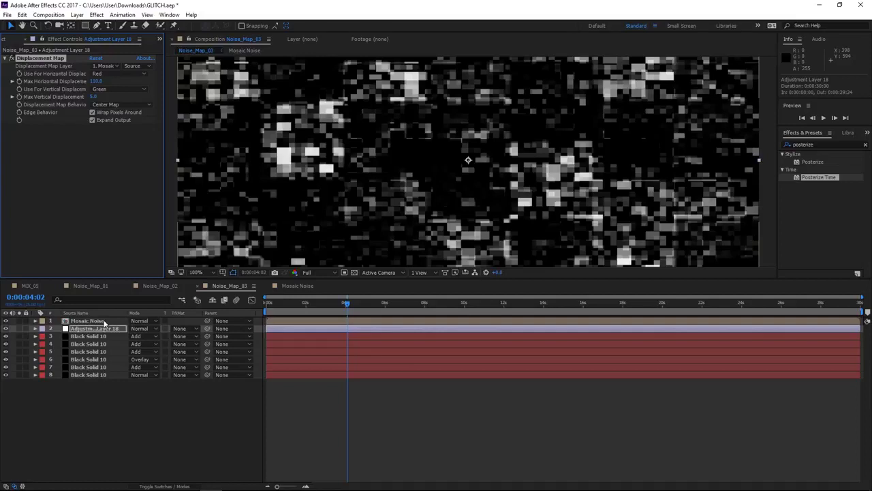
Hide the Mosaic Noise layer and set Max Horizontal Displacement to 827.0.
{"action": "left_click", "coordinate": [6, 321]}
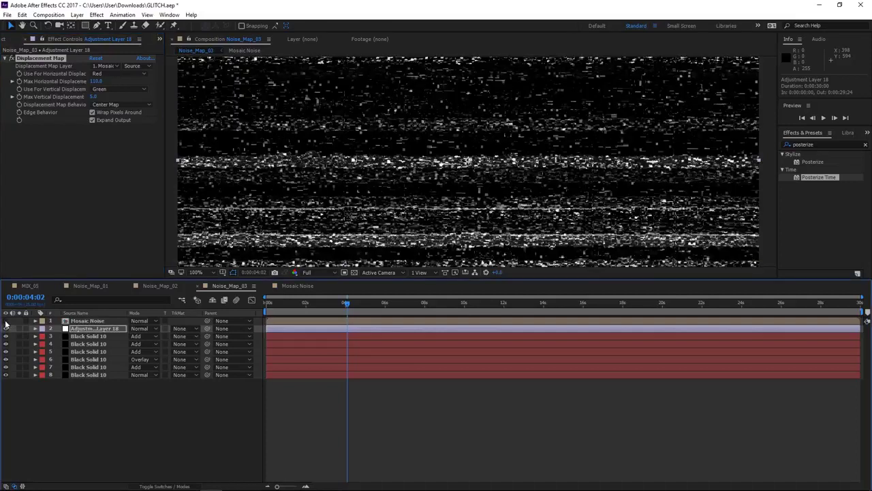
{"action": "scroll", "coordinate": [409, 117], "scroll_direction": "down", "scroll_amount": 2}
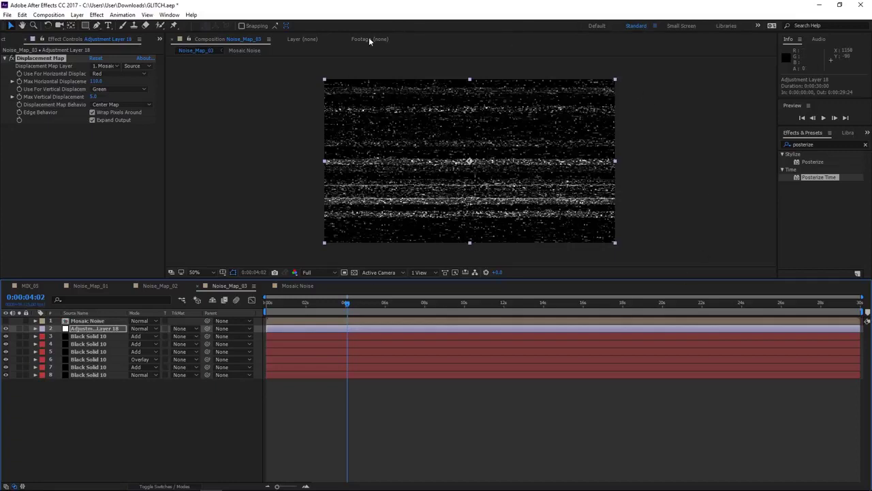
{"action": "left_click_drag", "start_coordinate": [402, 90], "coordinate": [378, 74]}
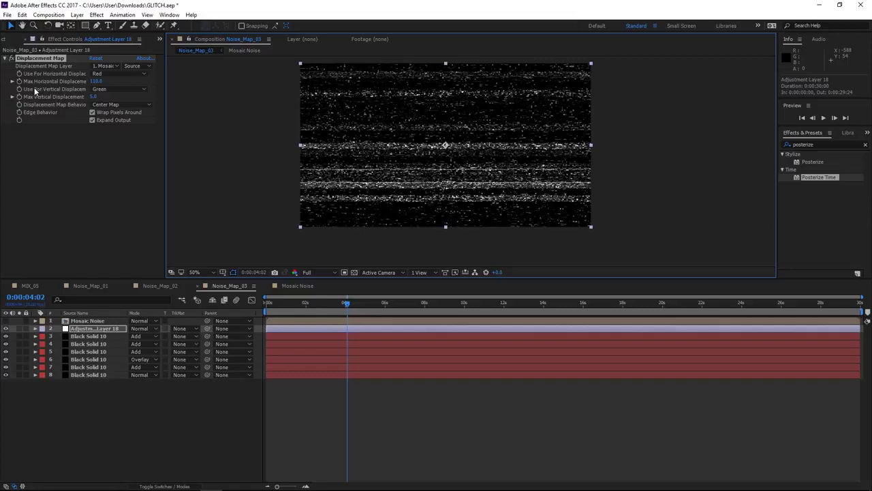
{"action": "left_click_drag", "start_coordinate": [96, 81], "coordinate": [129, 89]}
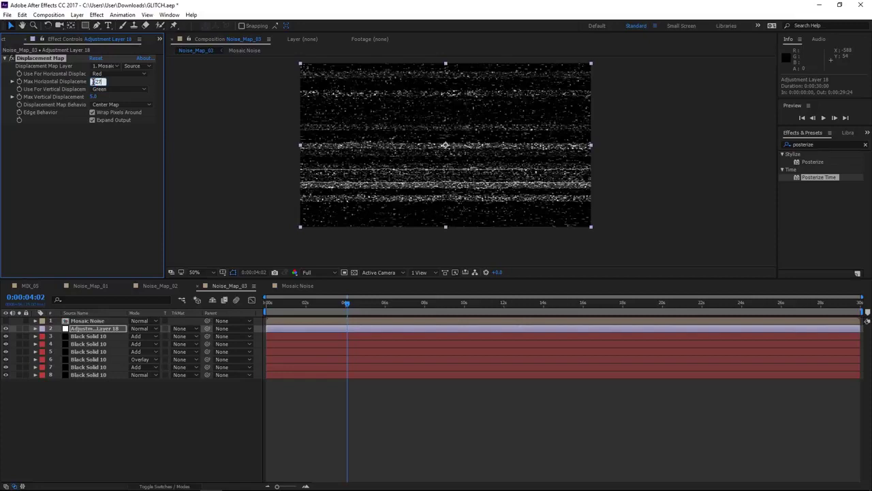
{"action": "key", "text": "Return"}
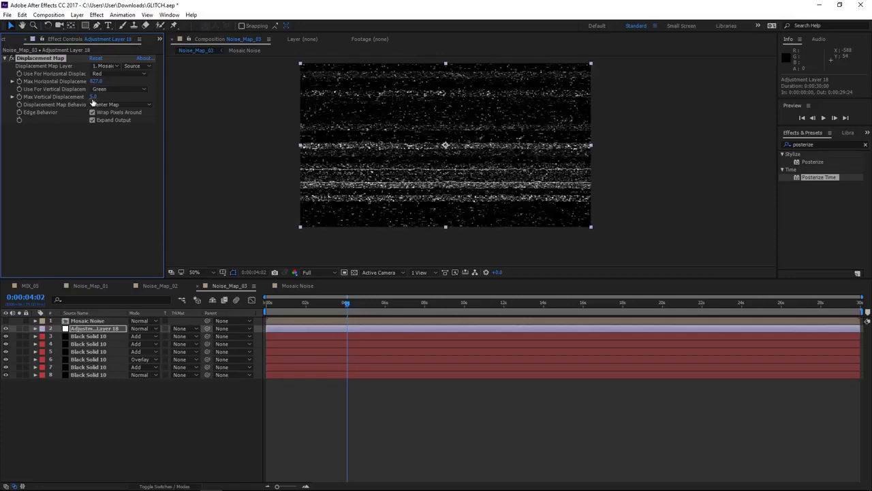
{"action": "left_click", "coordinate": [100, 101]}
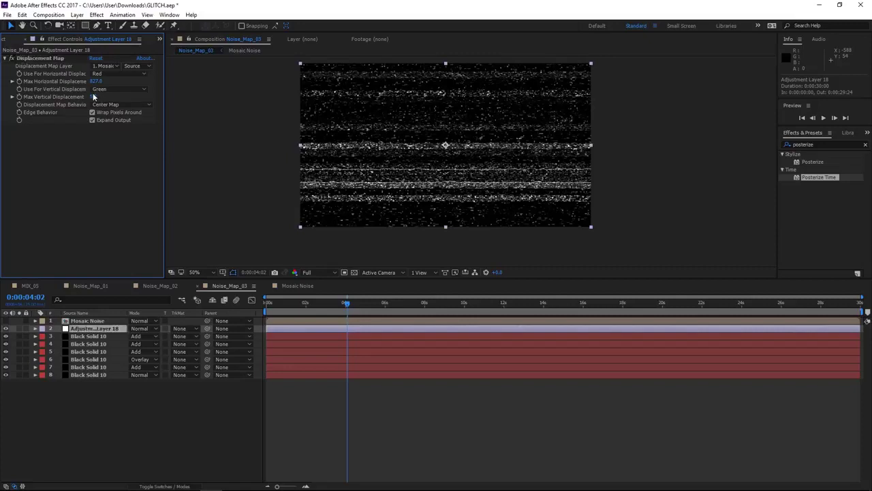
Set Max Vertical Displacement to 1315.0 and preview the scattered noise.
{"action": "key", "text": "ctrl+Up"}
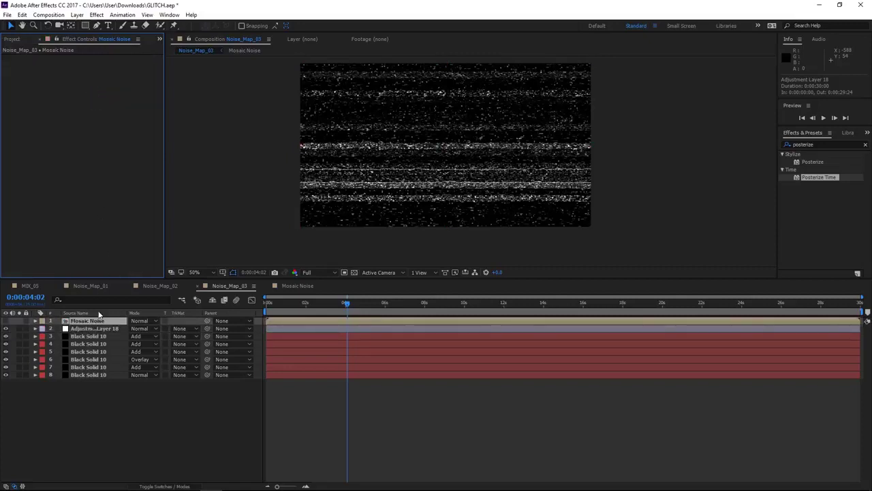
{"action": "left_click", "coordinate": [101, 329]}
{"action": "left_click", "coordinate": [98, 97]}
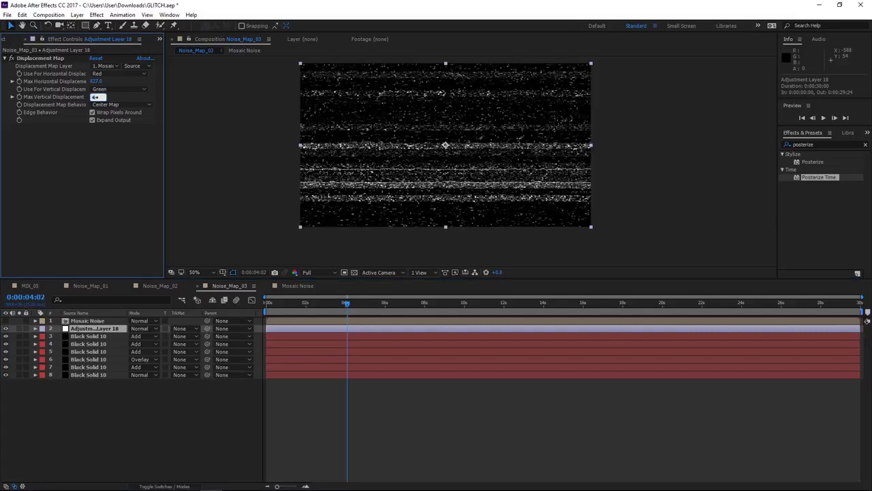
{"action": "key", "text": "Return"}
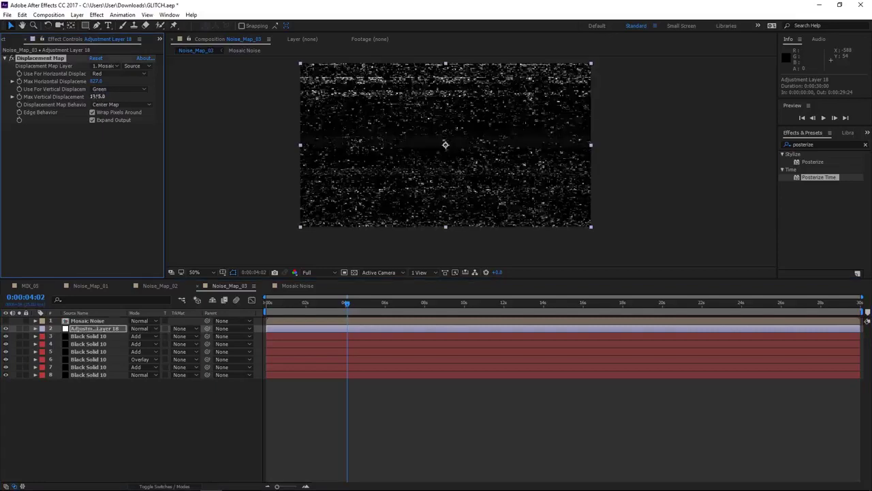
{"action": "scroll", "coordinate": [459, 146], "scroll_direction": "up", "scroll_amount": 2}
{"action": "key", "text": "space"}
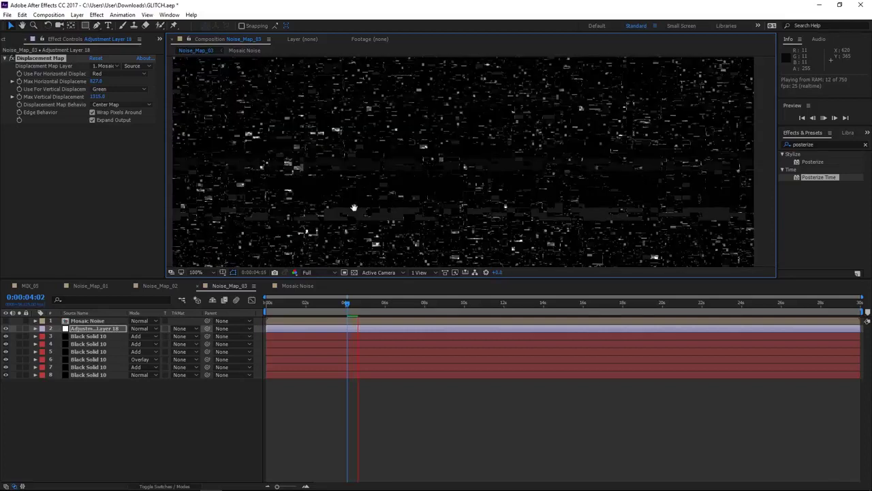
Return to the start and turn off Wrap Pixels Around in Displacement Map, comparing it with wrapping on.
{"action": "left_click_drag", "start_coordinate": [361, 156], "coordinate": [433, 157]}
{"action": "left_click_drag", "start_coordinate": [354, 304], "coordinate": [218, 309]}
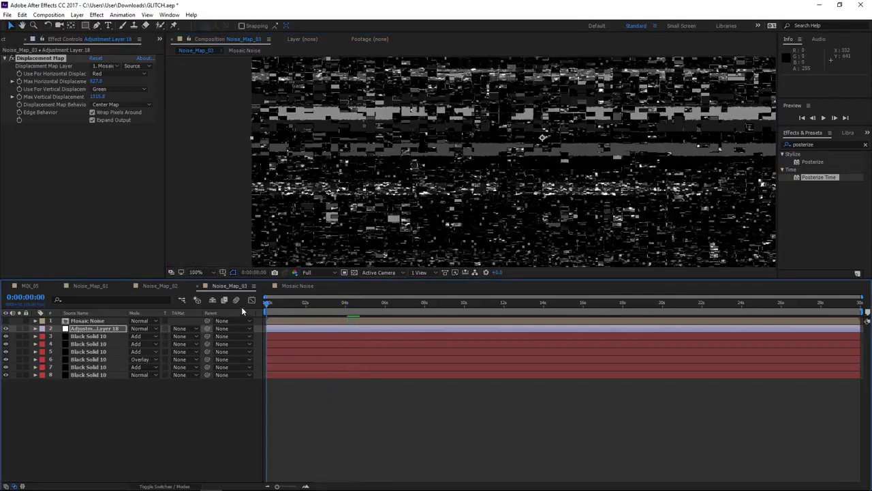
{"action": "left_click", "coordinate": [92, 113]}
{"action": "left_click", "coordinate": [92, 112]}
{"action": "left_click", "coordinate": [92, 112]}
Preview the displaced noise, making the viewer taller and panning to show the frame edges.
{"action": "left_click_drag", "start_coordinate": [184, 142], "coordinate": [131, 216]}
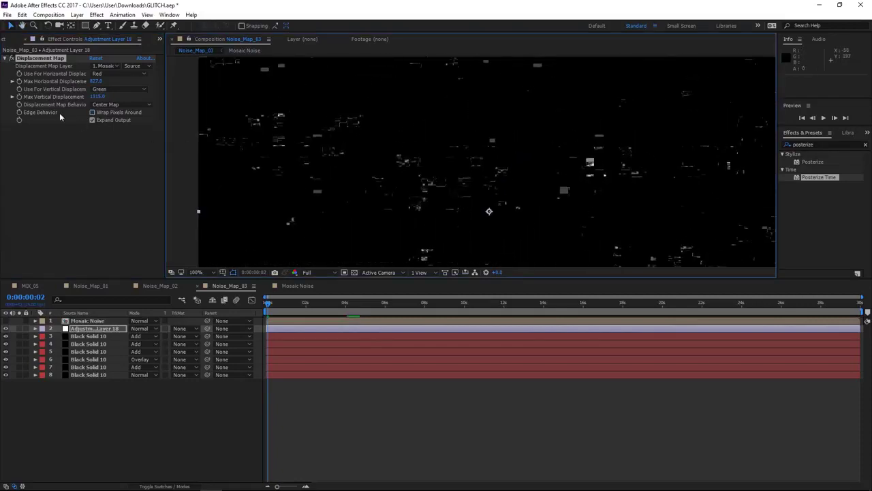
{"action": "scroll", "coordinate": [386, 174], "scroll_direction": "down", "scroll_amount": 2}
{"action": "key", "text": "space"}
{"action": "scroll", "coordinate": [420, 137], "scroll_direction": "up", "scroll_amount": 2}
{"action": "left_click_drag", "start_coordinate": [420, 136], "coordinate": [454, 257]}
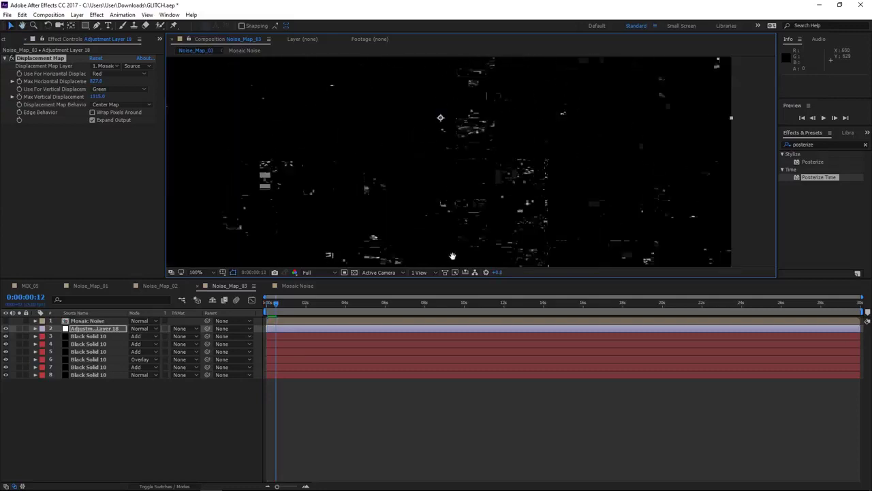
{"action": "key", "text": "space"}
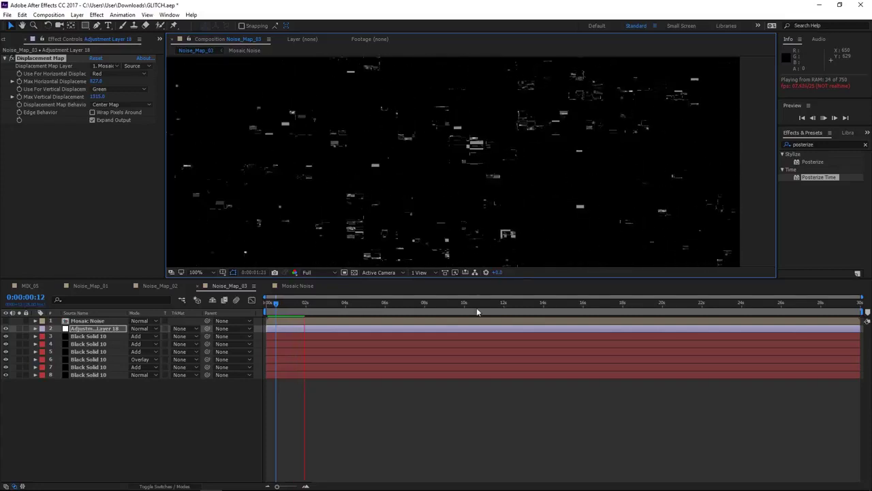
{"action": "left_click_drag", "start_coordinate": [399, 281], "coordinate": [397, 312]}
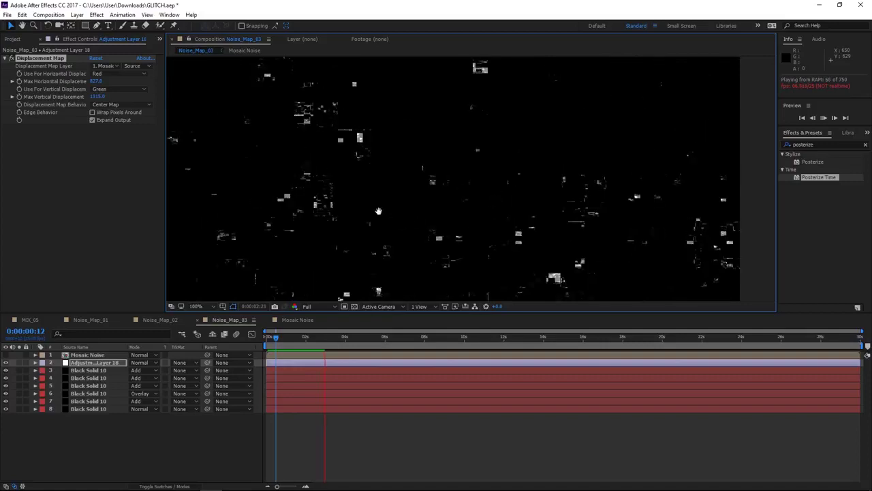
{"action": "key", "text": "space"}
{"action": "left_click_drag", "start_coordinate": [369, 278], "coordinate": [400, 290]}
{"action": "key", "text": "space"}
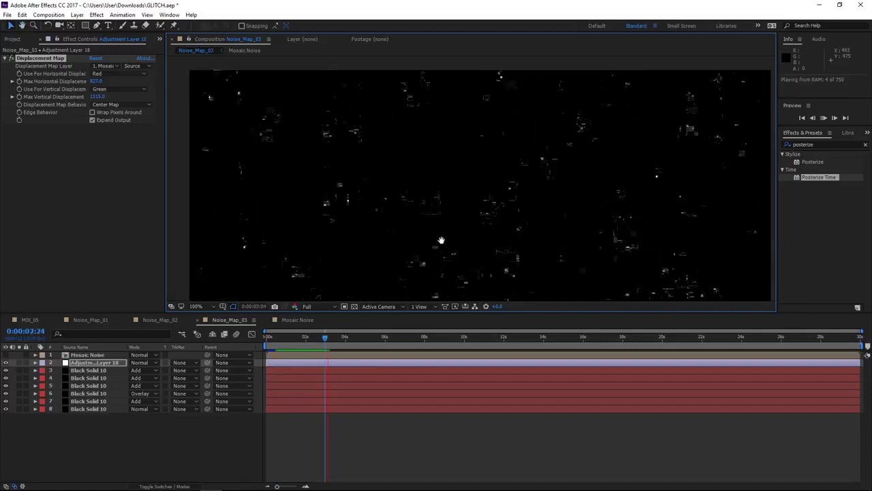
Zoom in and out and pan during playback to inspect the scattered glitch fragments.
{"action": "scroll", "coordinate": [474, 198], "scroll_direction": "up", "scroll_amount": 2}
{"action": "scroll", "coordinate": [375, 167], "scroll_direction": "up", "scroll_amount": 3}
{"action": "scroll", "coordinate": [438, 188], "scroll_direction": "down", "scroll_amount": 2}
{"action": "scroll", "coordinate": [415, 177], "scroll_direction": "down", "scroll_amount": 2}
{"action": "scroll", "coordinate": [405, 171], "scroll_direction": "down", "scroll_amount": 2}
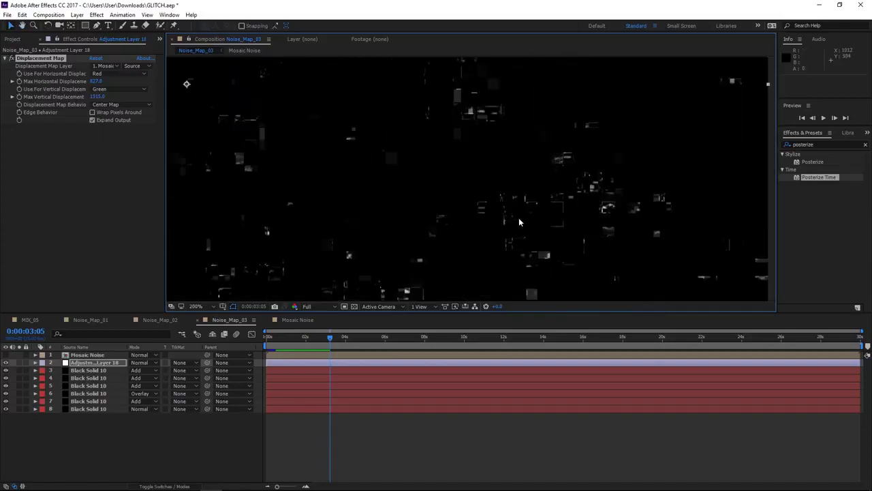
{"action": "scroll", "coordinate": [481, 205], "scroll_direction": "up", "scroll_amount": 2}
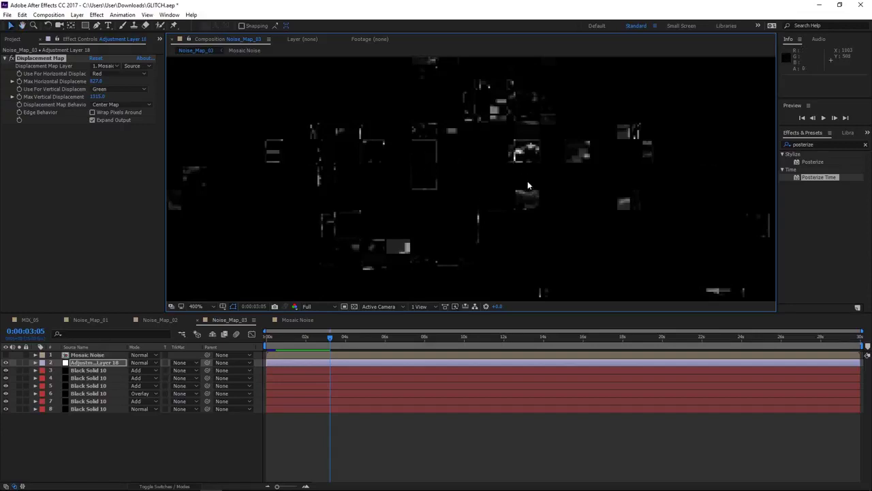
{"action": "scroll", "coordinate": [405, 206], "scroll_direction": "down", "scroll_amount": 2}
{"action": "scroll", "coordinate": [405, 206], "scroll_direction": "down", "scroll_amount": 2}
{"action": "scroll", "coordinate": [589, 245], "scroll_direction": "down", "scroll_amount": 3}
{"action": "key", "text": "space"}
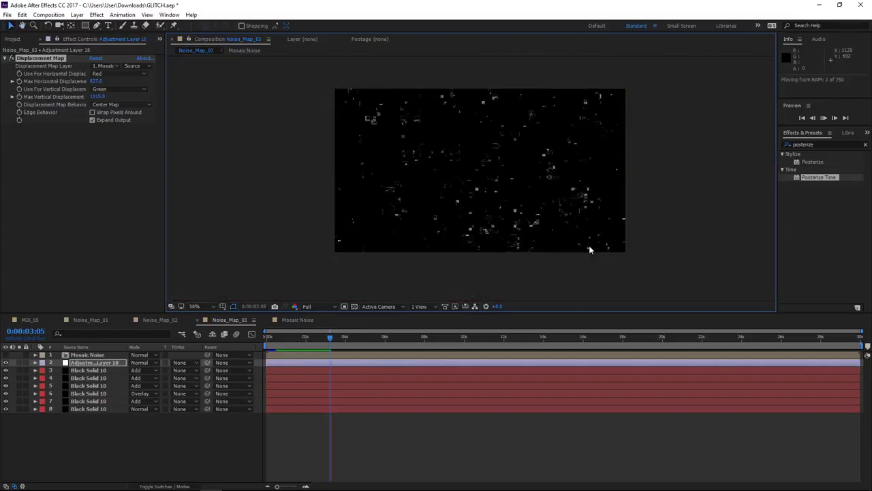
{"action": "scroll", "coordinate": [439, 216], "scroll_direction": "up", "scroll_amount": 2}
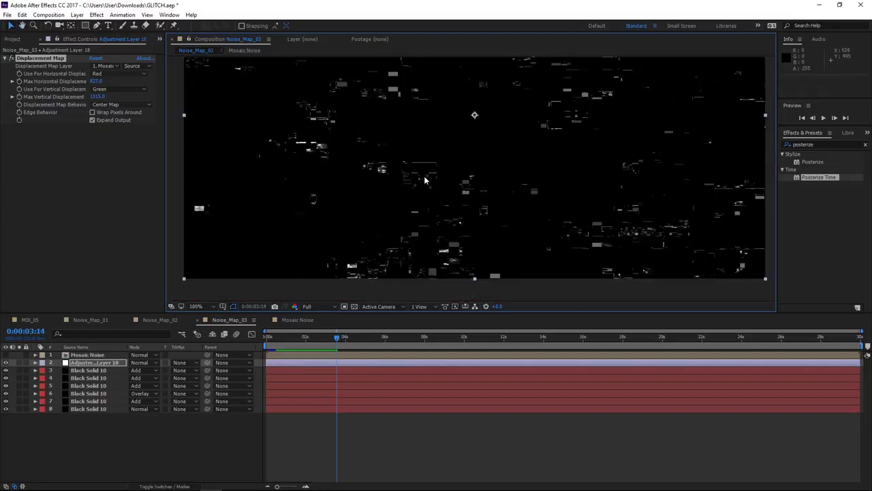
{"action": "scroll", "coordinate": [425, 180], "scroll_direction": "up", "scroll_amount": 4}
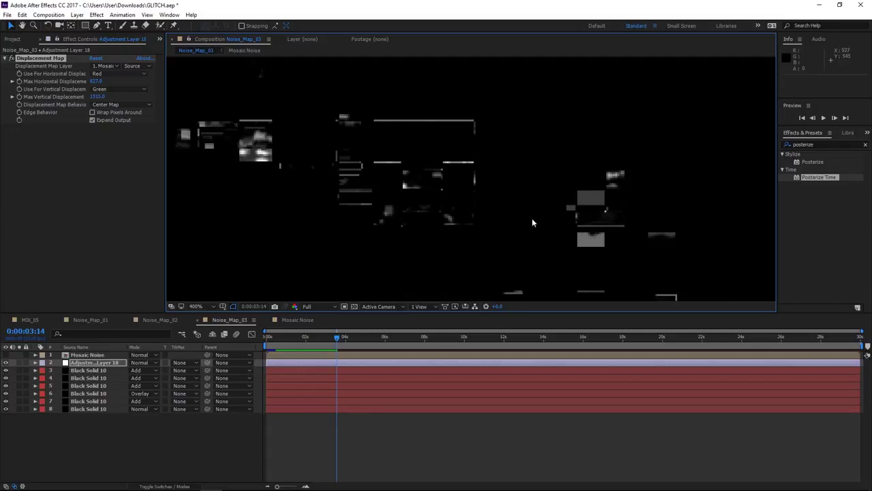
{"action": "scroll", "coordinate": [502, 232], "scroll_direction": "down", "scroll_amount": 4}
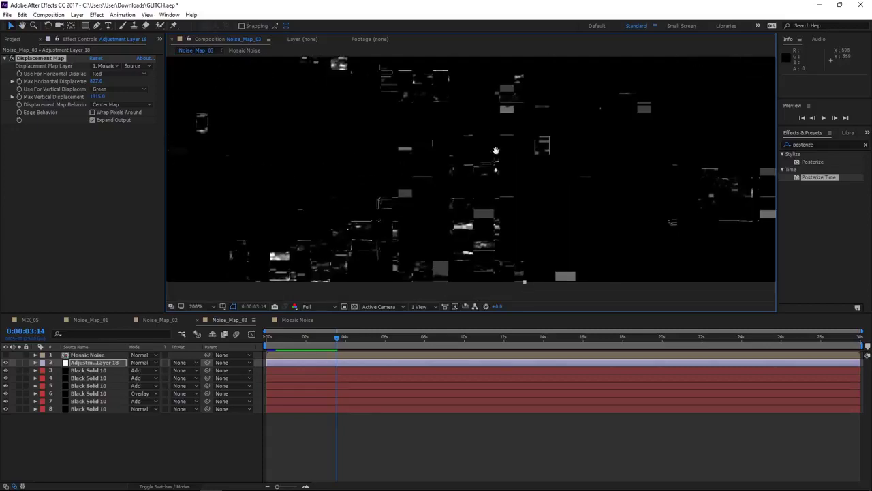
{"action": "left_click_drag", "start_coordinate": [505, 143], "coordinate": [504, 186]}
{"action": "scroll", "coordinate": [497, 171], "scroll_direction": "down", "scroll_amount": 2}
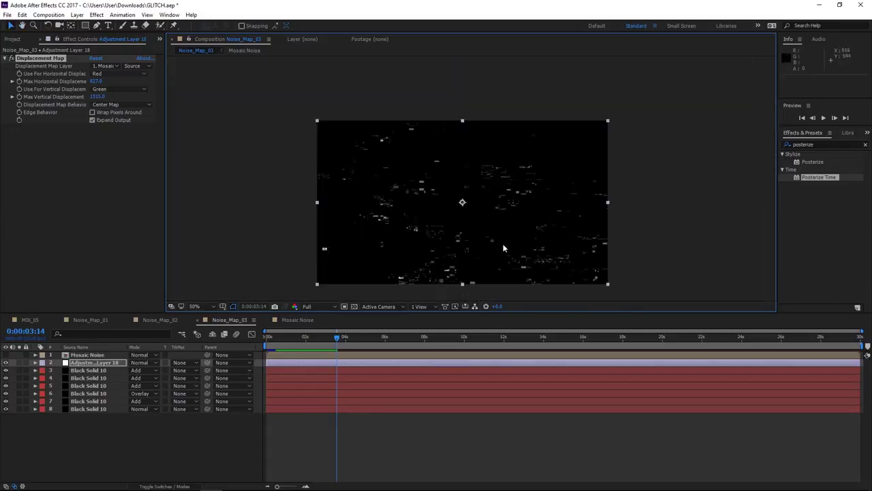
{"action": "scroll", "coordinate": [451, 177], "scroll_direction": "up", "scroll_amount": 2}
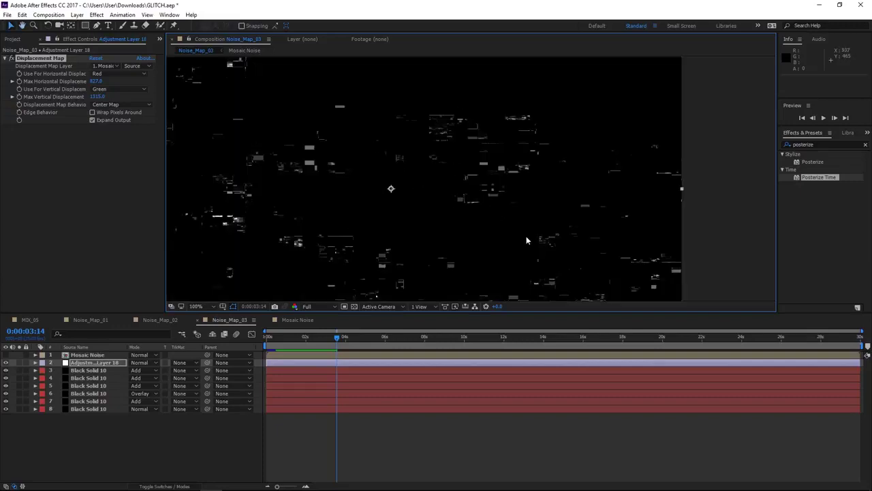
{"action": "scroll", "coordinate": [431, 193], "scroll_direction": "up", "scroll_amount": 2}
{"action": "left_click_drag", "start_coordinate": [431, 193], "coordinate": [443, 238]}
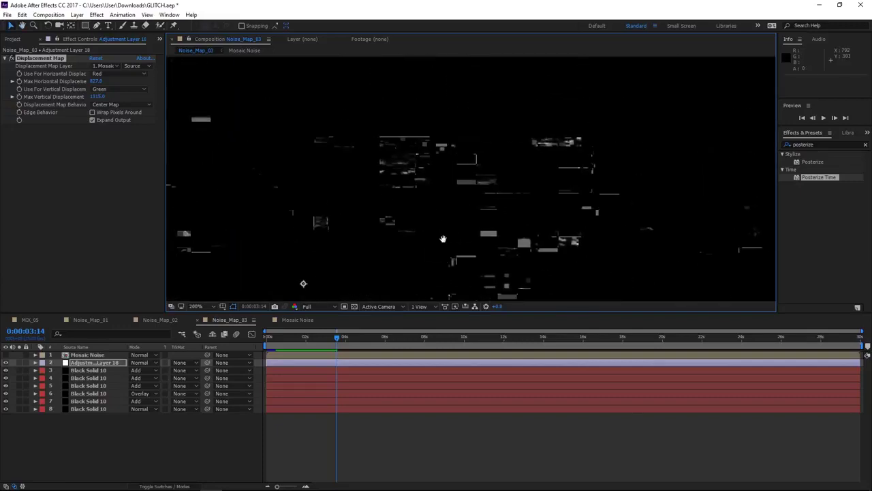
Pan to another area of the comp with the Hand tool and restart the preview.
{"action": "key", "text": "v"}
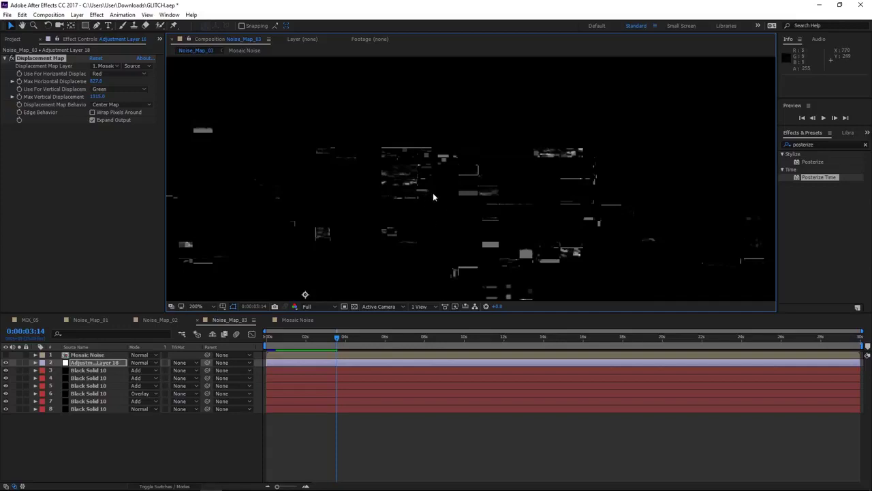
{"action": "key", "text": "h"}
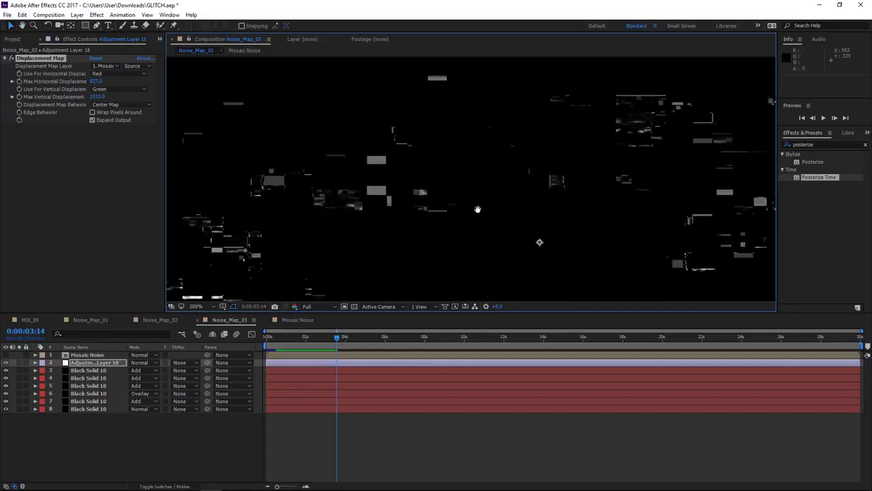
{"action": "left_click_drag", "start_coordinate": [394, 217], "coordinate": [404, 191]}
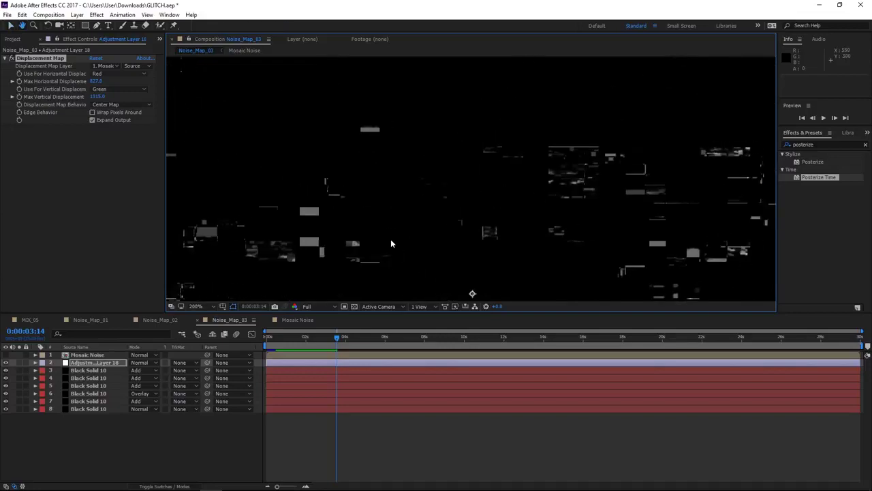
{"action": "scroll", "coordinate": [391, 242], "scroll_direction": "down", "scroll_amount": 2}
{"action": "left_click_drag", "start_coordinate": [525, 238], "coordinate": [458, 190]}
{"action": "key", "text": "space"}
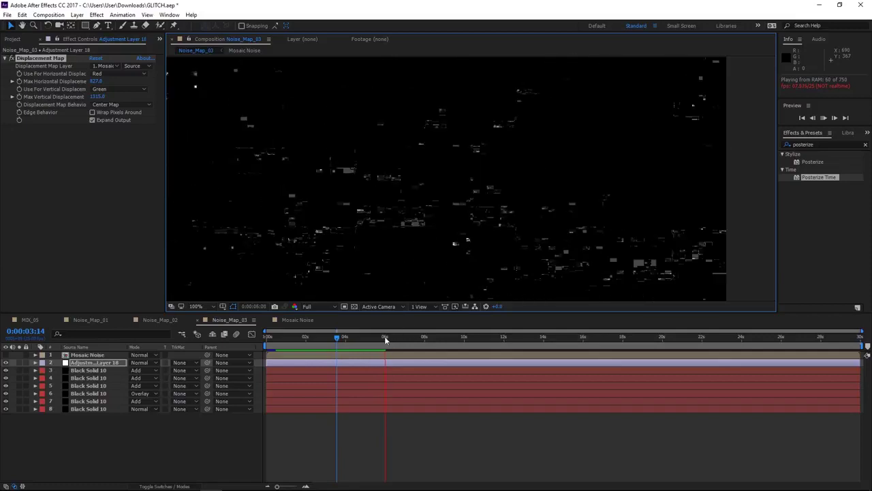
Play Noise_Map_03 from the start and from 0:00:05:23, stopping near the 12-second frame.
{"action": "key", "text": "Home"}
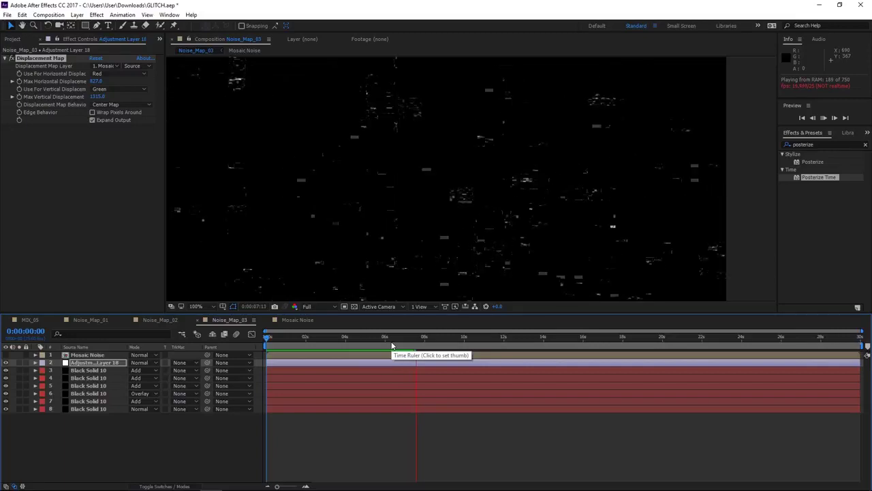
{"action": "left_click", "coordinate": [362, 350]}
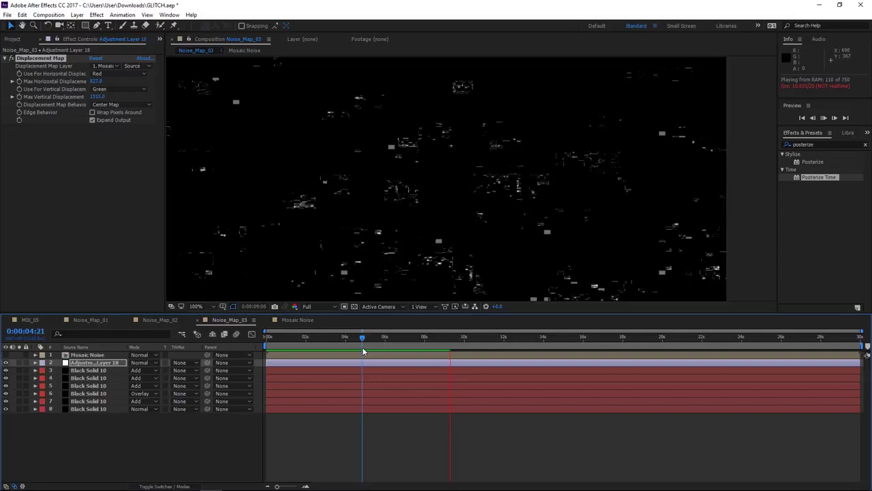
{"action": "key", "text": "space"}
{"action": "left_click", "coordinate": [384, 343]}
{"action": "key", "text": "space"}
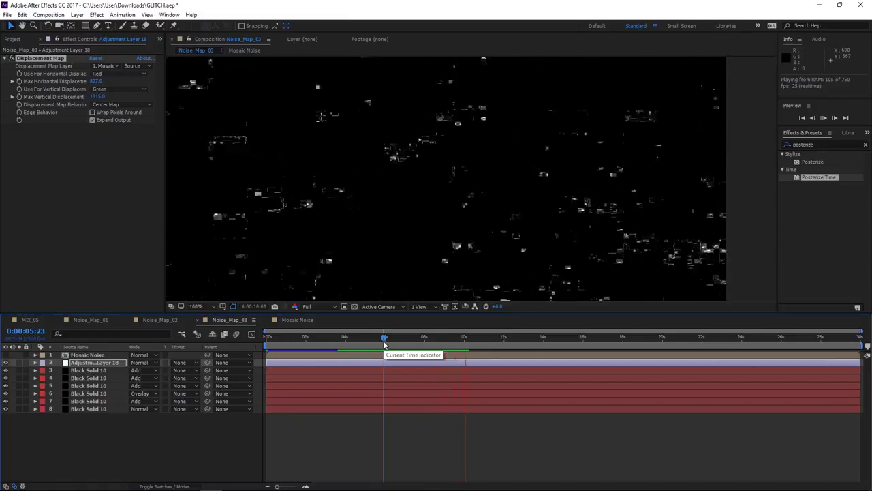
{"action": "key", "text": "space"}
{"action": "key", "text": "Home"}
{"action": "key", "text": "space"}
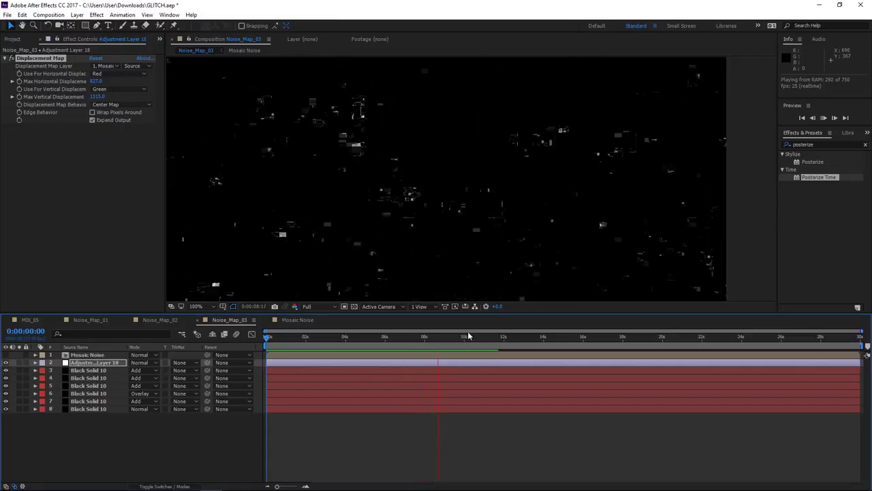
{"action": "left_click", "coordinate": [507, 341]}
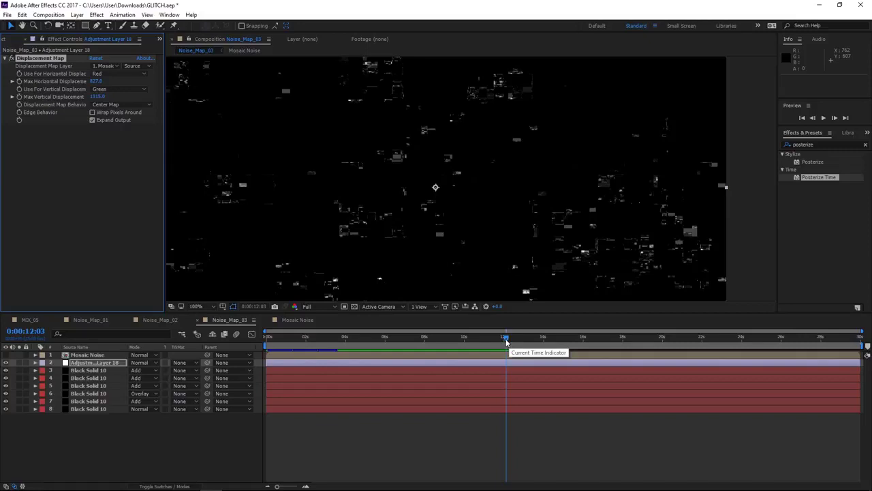
{"action": "key", "text": "space"}
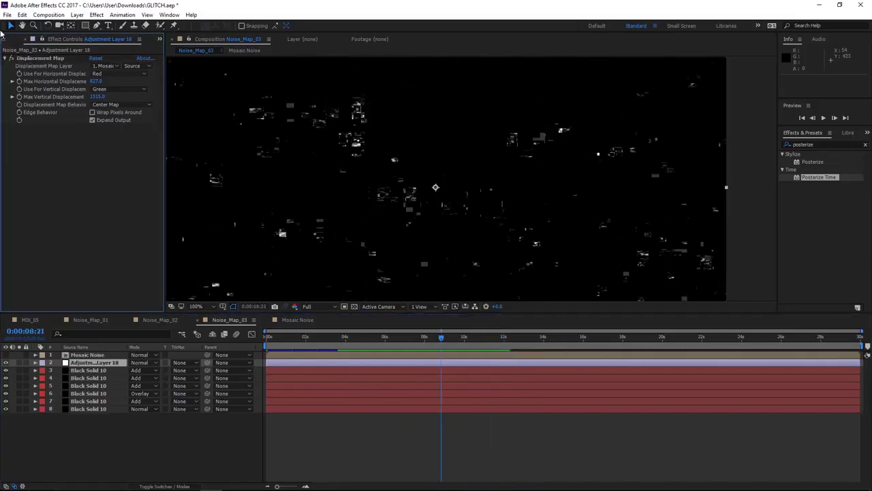
{"action": "left_click", "coordinate": [13, 39]}
Create a new 1280×720, 25 fps, 30-second composition named MIX_NOISE, then select Noise_Map_03.
{"action": "left_click", "coordinate": [51, 308]}
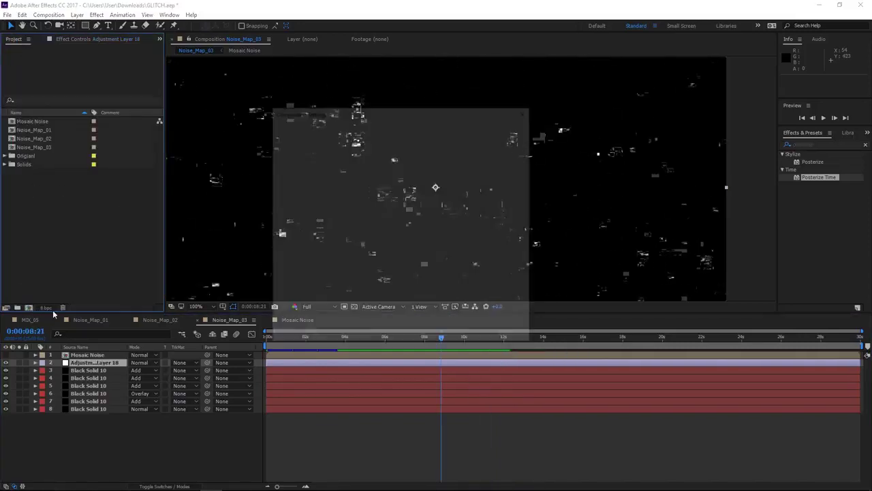
{"action": "left_click", "coordinate": [383, 128]}
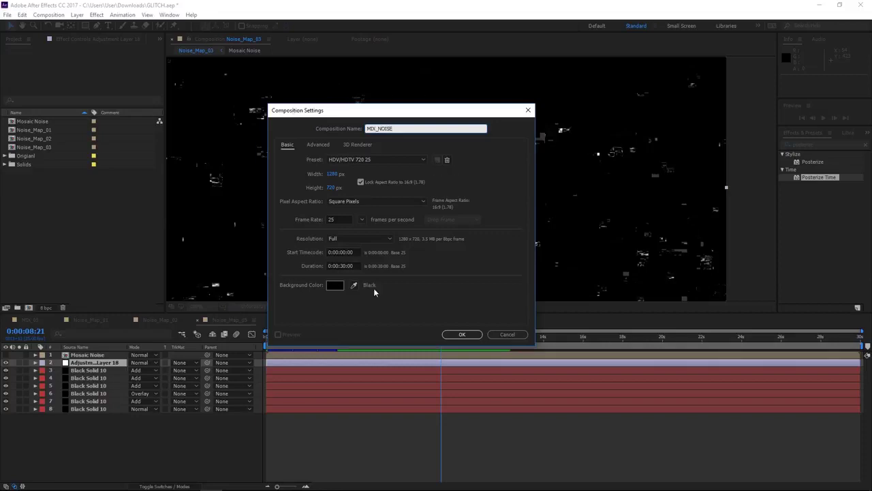
{"action": "left_click", "coordinate": [462, 334]}
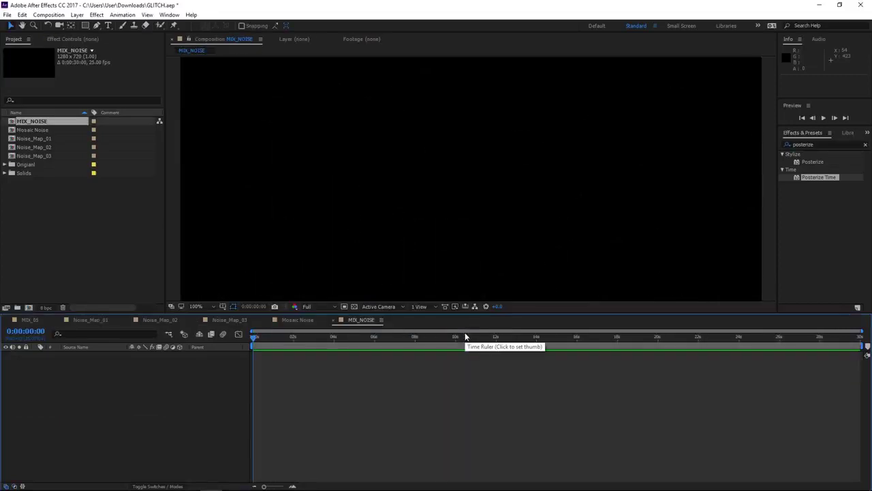
{"action": "left_click", "coordinate": [38, 158]}
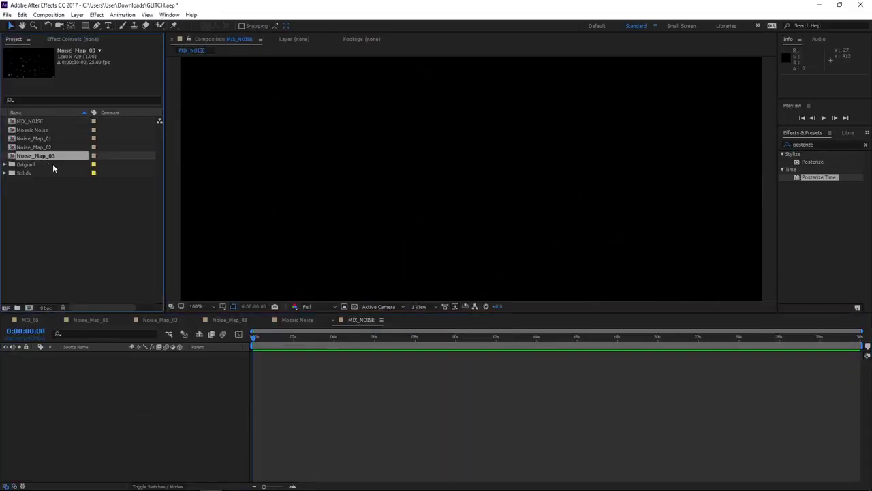
Add Noise_Map_03 as a layer in MIX_NOISE, select it, and search the effects for 'curve'.
{"action": "left_click_drag", "start_coordinate": [45, 156], "coordinate": [107, 399]}
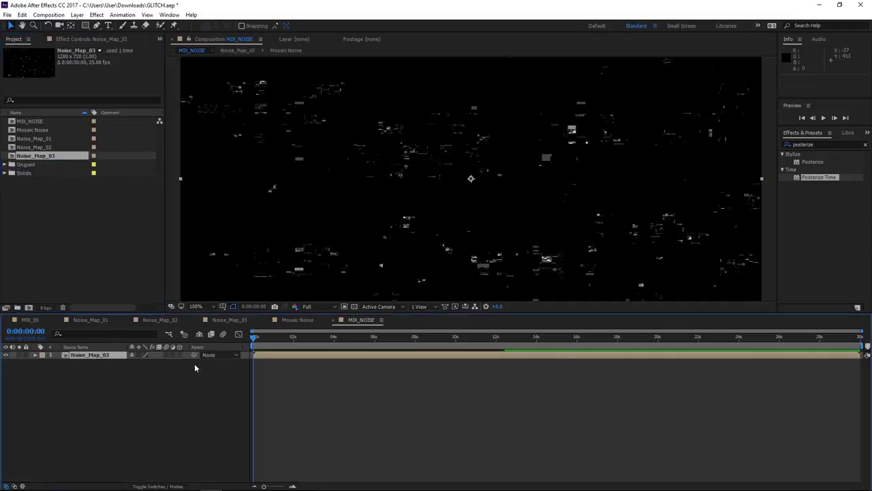
{"action": "key", "text": "h"}
{"action": "left_click_drag", "start_coordinate": [455, 218], "coordinate": [450, 214]}
{"action": "left_click", "coordinate": [98, 357]}
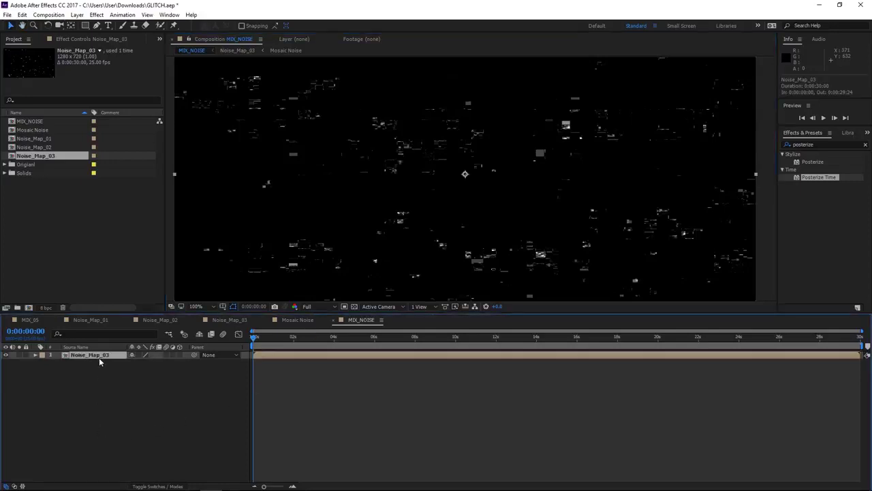
{"action": "left_click", "coordinate": [816, 144]}
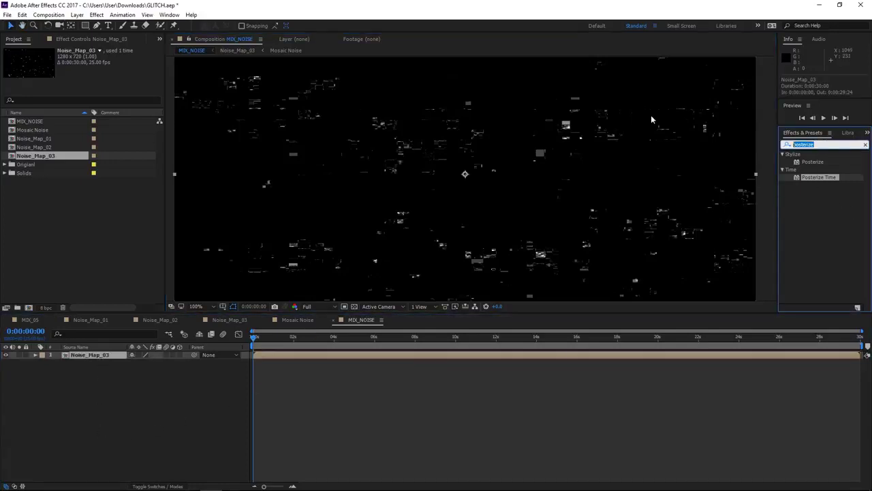
{"action": "type", "text": "curve"}
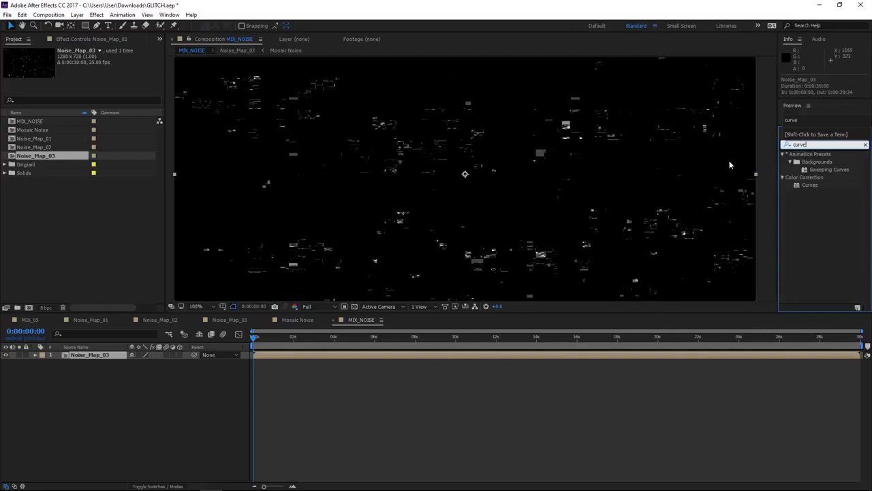
Apply Curves to Noise_Map_03 and shape a steep S-curve, undoing the last tweak.
{"action": "left_click_drag", "start_coordinate": [809, 186], "coordinate": [384, 355]}
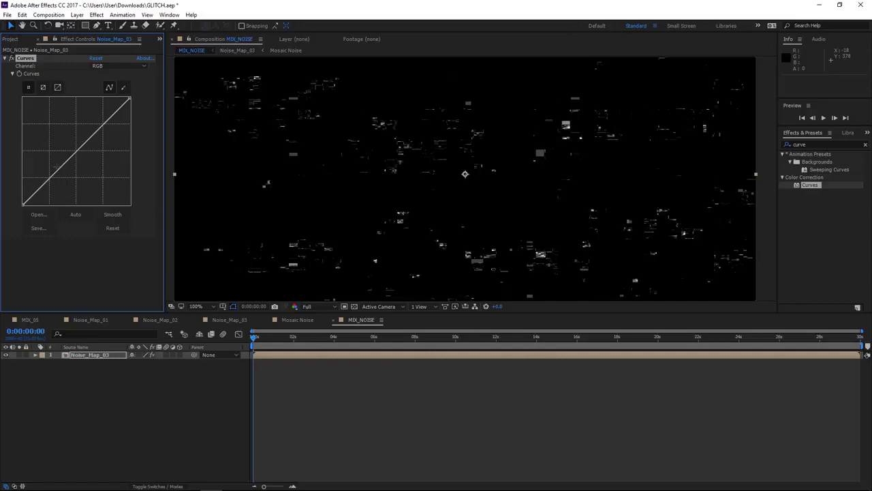
{"action": "left_click_drag", "start_coordinate": [51, 177], "coordinate": [50, 182]}
{"action": "left_click_drag", "start_coordinate": [87, 142], "coordinate": [70, 122]}
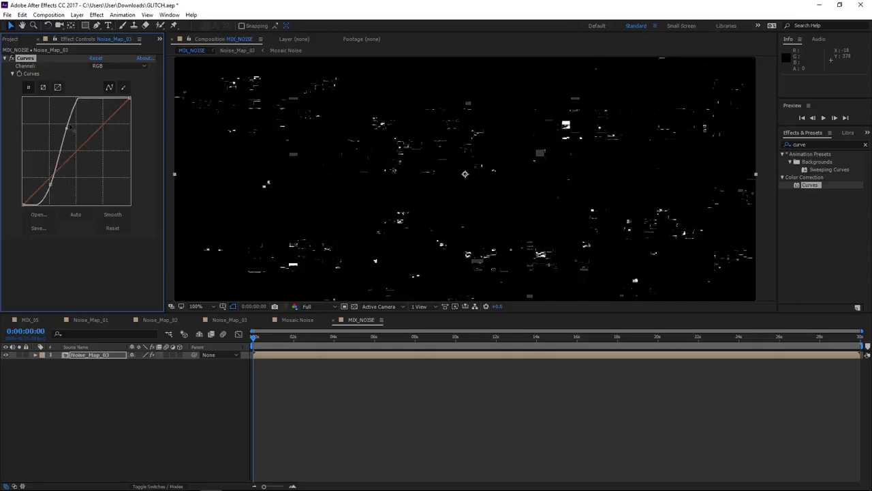
{"action": "left_click_drag", "start_coordinate": [52, 183], "coordinate": [48, 191]}
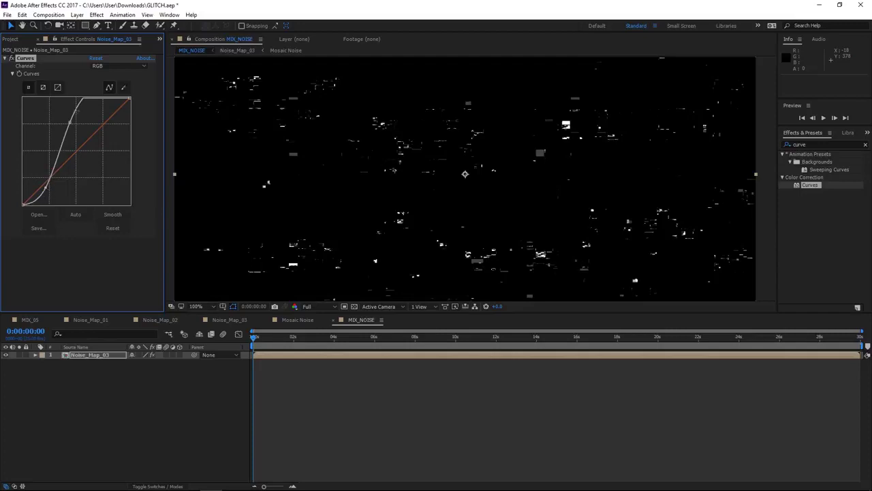
{"action": "left_click_drag", "start_coordinate": [69, 124], "coordinate": [68, 124]}
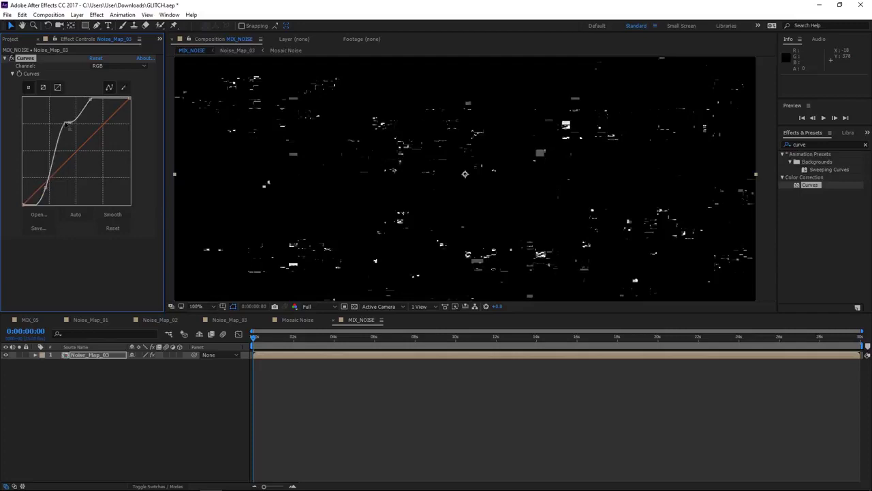
{"action": "key", "text": "ctrl+z"}
{"action": "key", "text": "ctrl+z"}
{"action": "key", "text": "ctrl+z"}
{"action": "key", "text": "ctrl+z"}
{"action": "key", "text": "ctrl+z"}
{"action": "key", "text": "ctrl+z"}
{"action": "key", "text": "ctrl+z"}
{"action": "key", "text": "ctrl+z"}
{"action": "key", "text": "ctrl+z"}
{"action": "key", "text": "ctrl+z"}
{"action": "key", "text": "ctrl+z"}
{"action": "key", "text": "ctrl+z"}
{"action": "key", "text": "ctrl+z"}
{"action": "key", "text": "ctrl+z"}
{"action": "key", "text": "ctrl+z"}
{"action": "key", "text": "ctrl+z"}
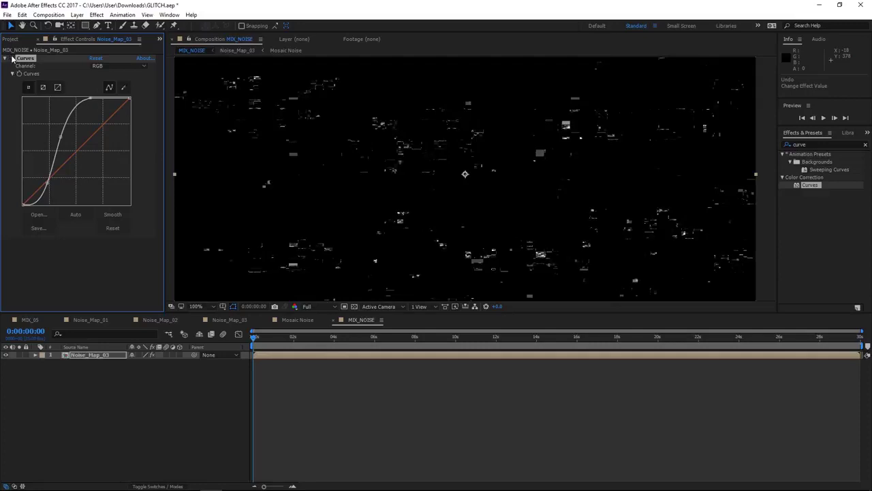
Zoom in on the result, toggle Curves off and on to compare, then collapse it.
{"action": "left_click", "coordinate": [528, 249]}
{"action": "scroll", "coordinate": [365, 245], "scroll_direction": "up", "scroll_amount": 2}
{"action": "scroll", "coordinate": [365, 245], "scroll_direction": "up", "scroll_amount": 1}
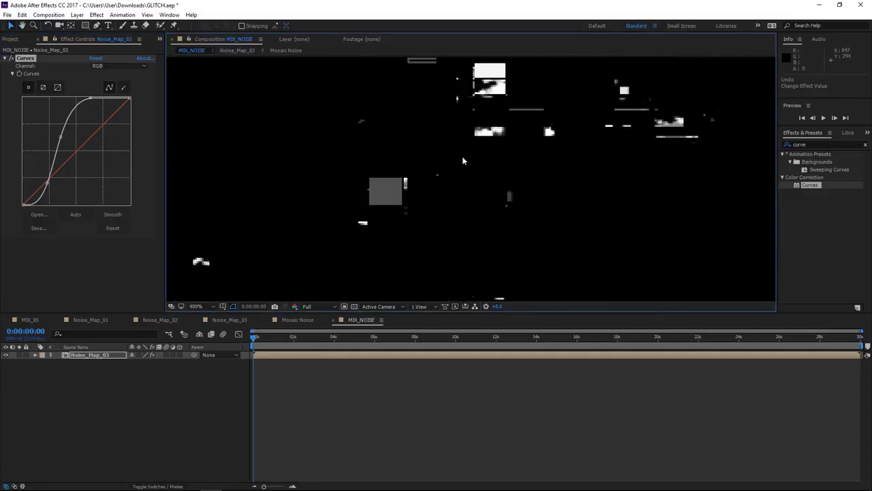
{"action": "scroll", "coordinate": [370, 256], "scroll_direction": "up", "scroll_amount": 1}
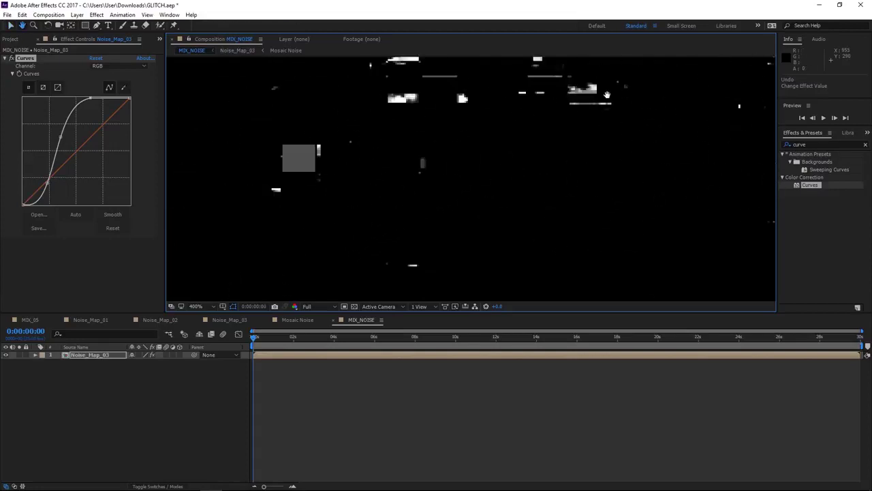
{"action": "scroll", "coordinate": [370, 256], "scroll_direction": "down", "scroll_amount": 4}
{"action": "scroll", "coordinate": [448, 106], "scroll_direction": "up", "scroll_amount": 2}
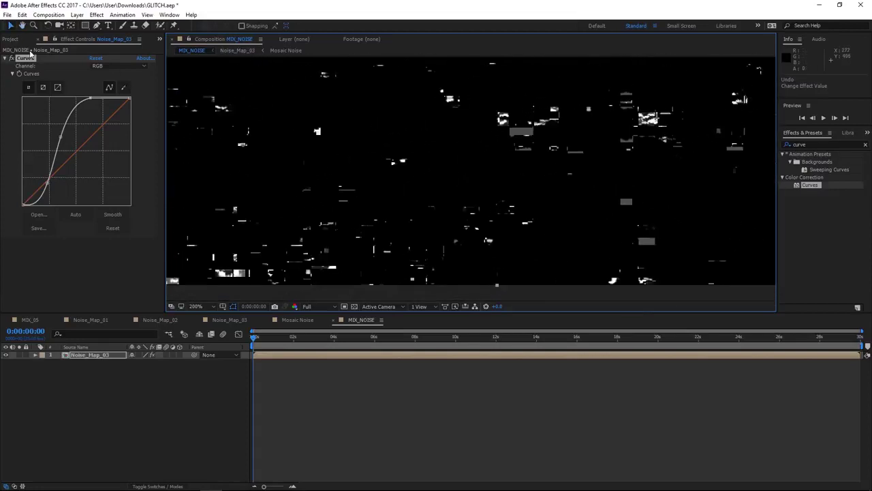
{"action": "left_click", "coordinate": [8, 61]}
{"action": "left_click", "coordinate": [11, 59]}
{"action": "left_click", "coordinate": [10, 59]}
{"action": "left_click", "coordinate": [10, 60]}
{"action": "scroll", "coordinate": [461, 202], "scroll_direction": "down", "scroll_amount": 2}
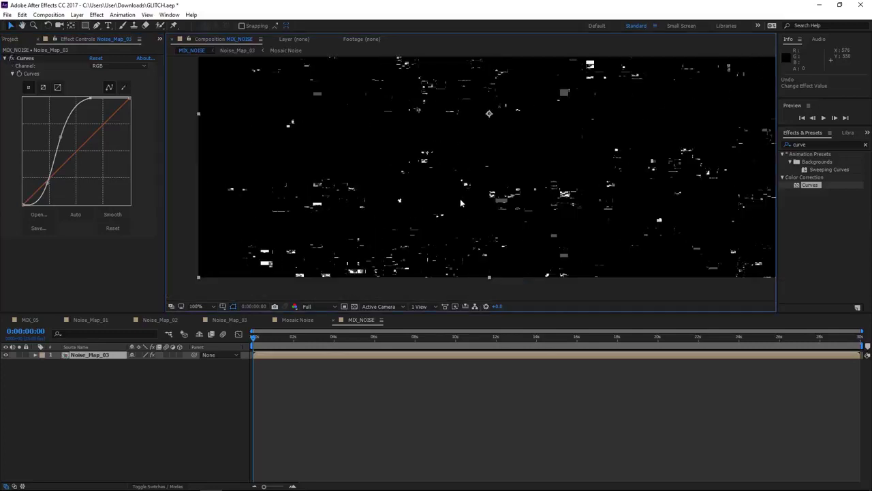
{"action": "scroll", "coordinate": [460, 202], "scroll_direction": "up", "scroll_amount": 2}
{"action": "left_click", "coordinate": [5, 58]}
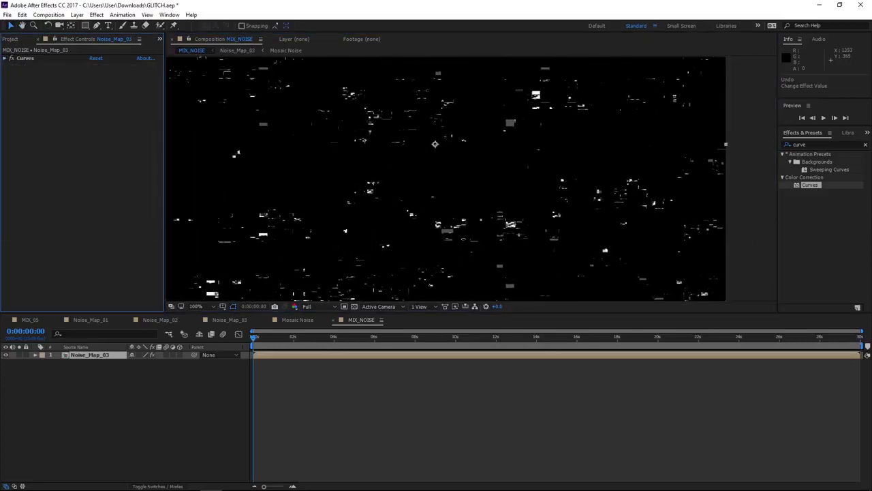
{"action": "left_click", "coordinate": [822, 144]}
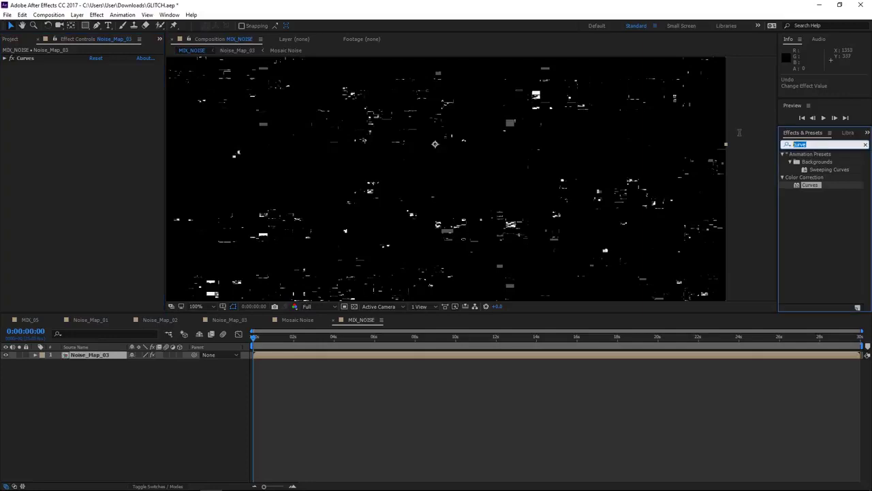
Apply CC Toner below Curves and switch its Tones from Tritone to Duotone.
{"action": "type", "text": "cc toner"}
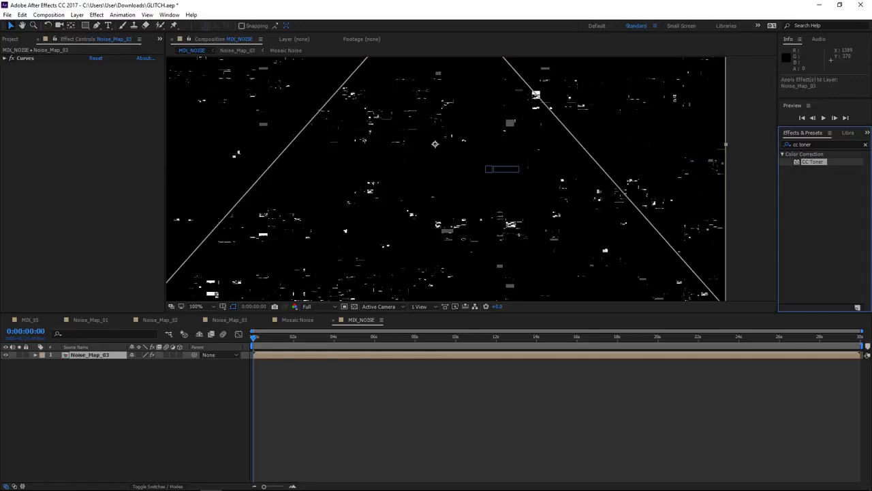
{"action": "left_click_drag", "start_coordinate": [812, 162], "coordinate": [106, 142]}
{"action": "left_click_drag", "start_coordinate": [390, 140], "coordinate": [399, 165]}
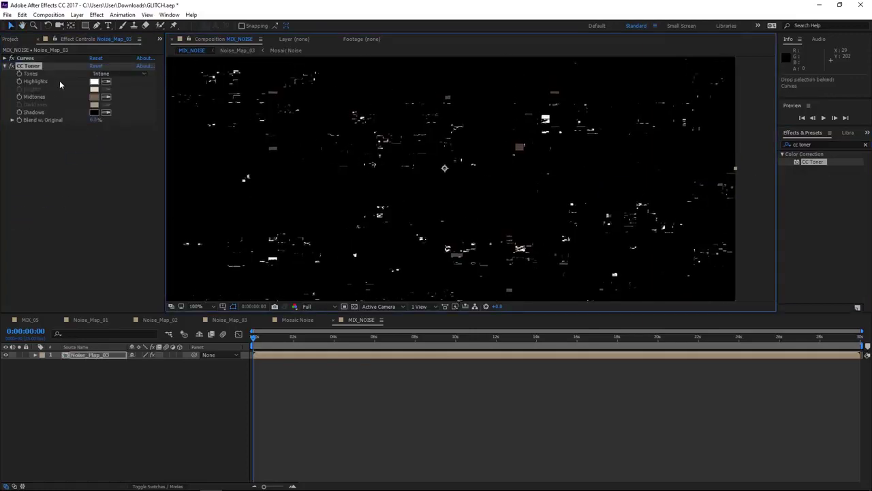
{"action": "left_click", "coordinate": [129, 74]}
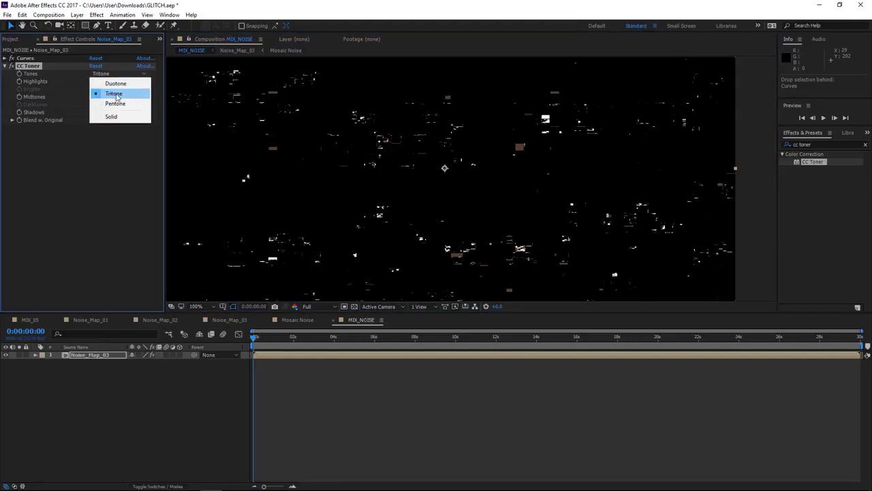
{"action": "left_click", "coordinate": [127, 96]}
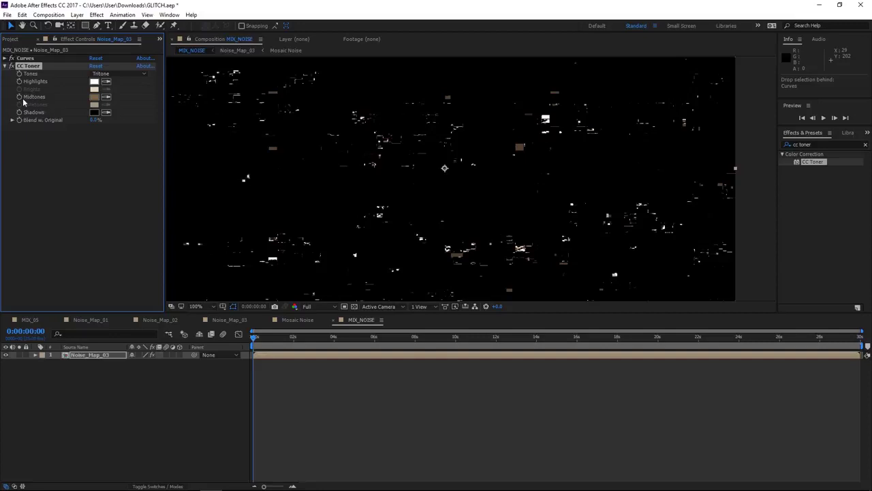
{"action": "scroll", "coordinate": [455, 92], "scroll_direction": "up", "scroll_amount": 1}
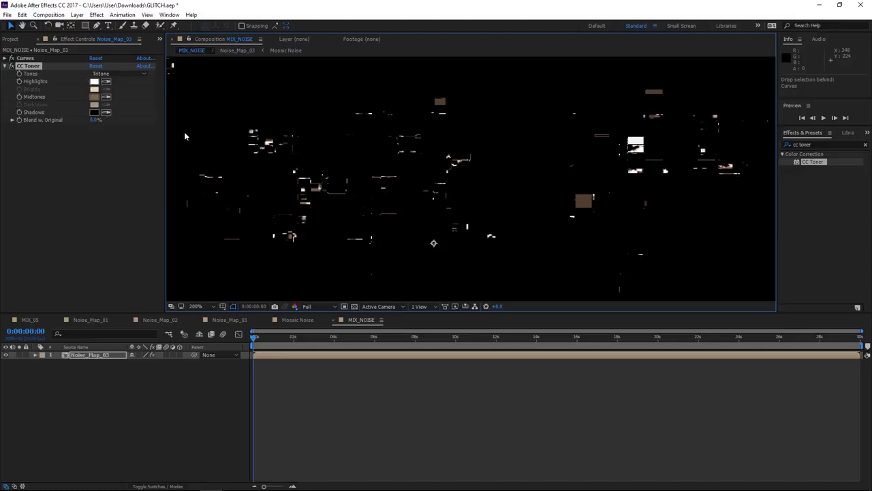
{"action": "left_click", "coordinate": [117, 75]}
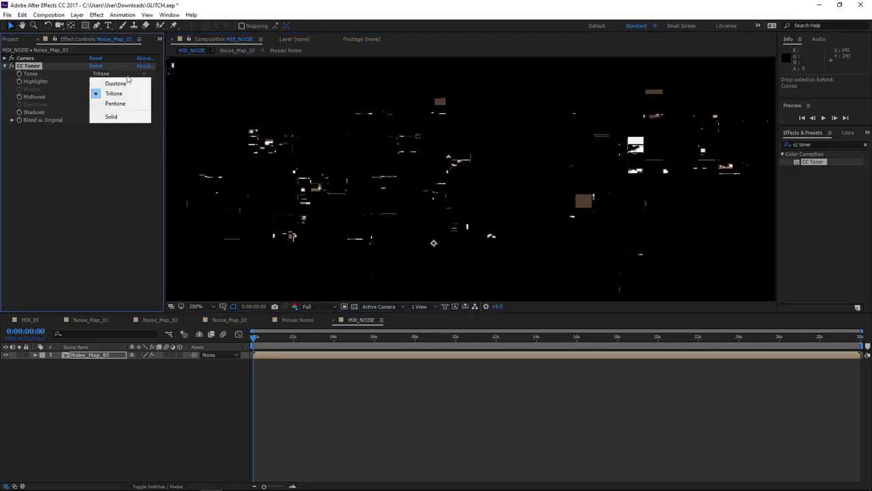
{"action": "left_click", "coordinate": [119, 85]}
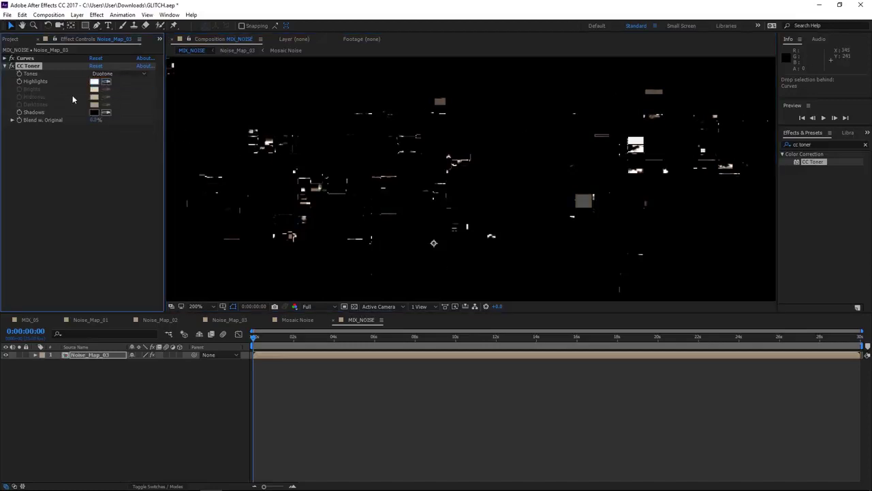
{"action": "left_click", "coordinate": [95, 82]}
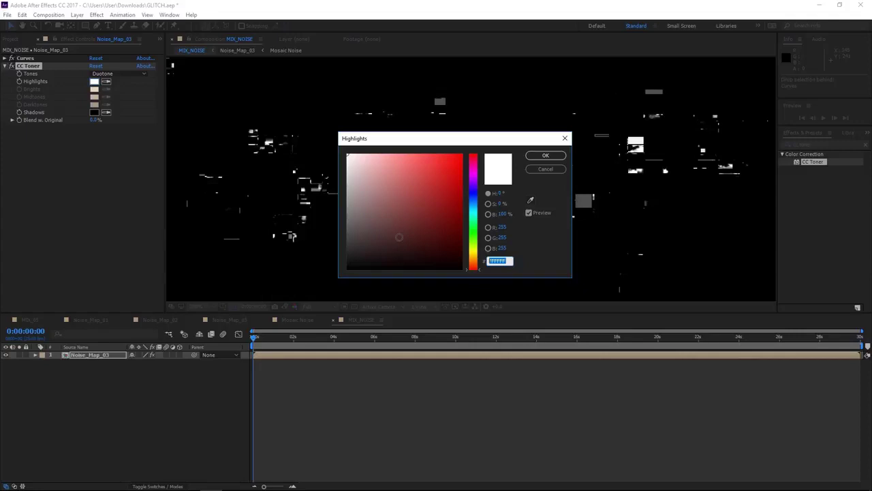
Set CC Toner Highlights to cyan 0CBBFF and Shadows to green 009804.
{"action": "key", "text": "BackSpace"}
{"action": "type", "text": "0C"}
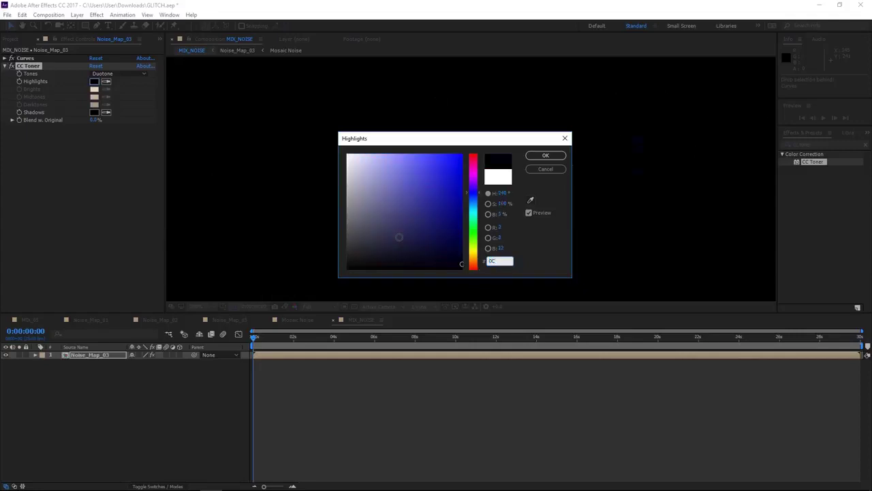
{"action": "type", "text": "B"}
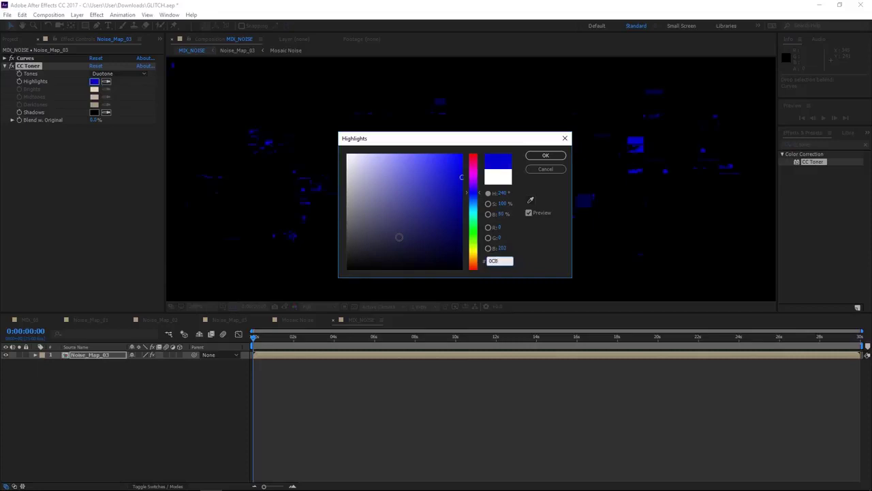
{"action": "type", "text": "BFF"}
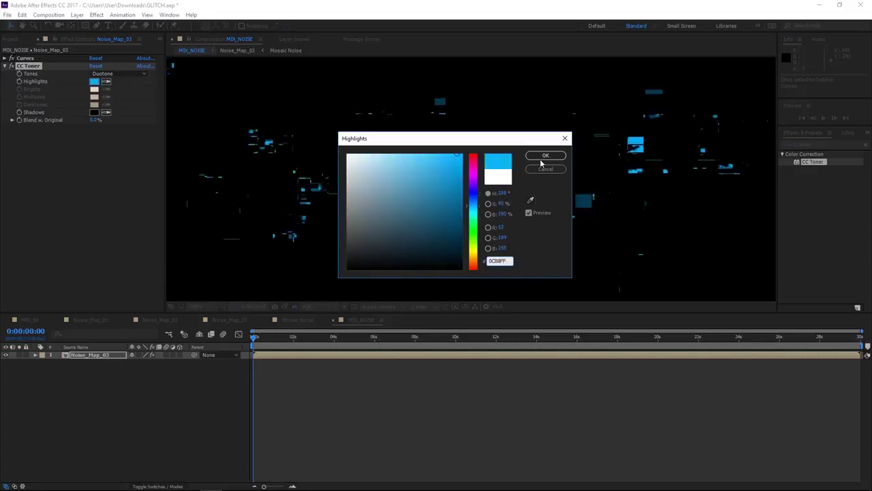
{"action": "left_click", "coordinate": [544, 157]}
{"action": "left_click", "coordinate": [94, 112]}
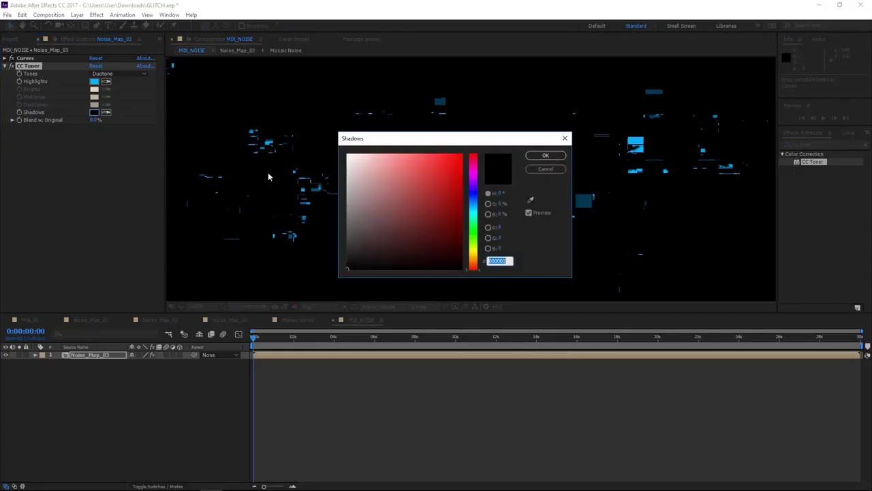
{"action": "type", "text": "00980"}
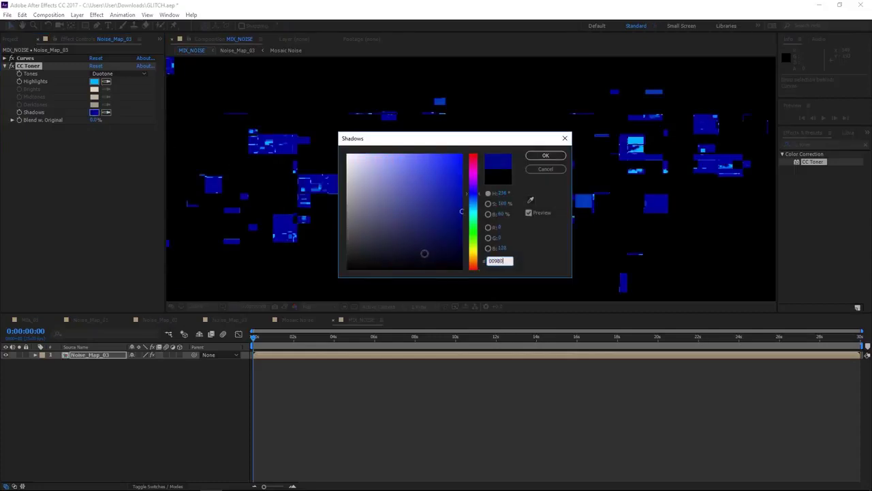
{"action": "type", "text": "4"}
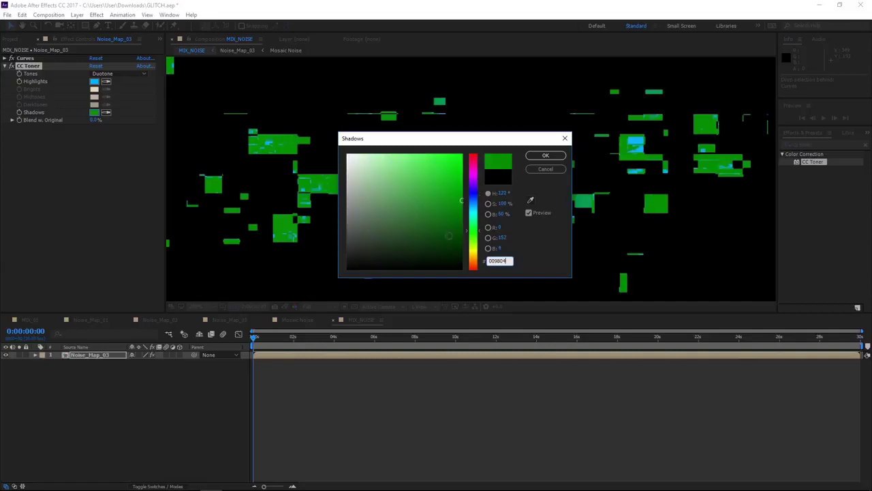
{"action": "left_click", "coordinate": [546, 157]}
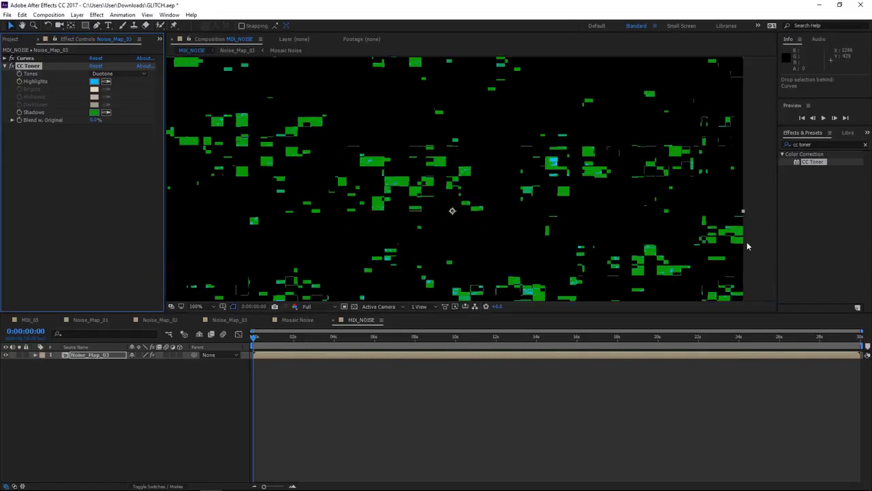
{"action": "scroll", "coordinate": [584, 179], "scroll_direction": "down", "scroll_amount": 2}
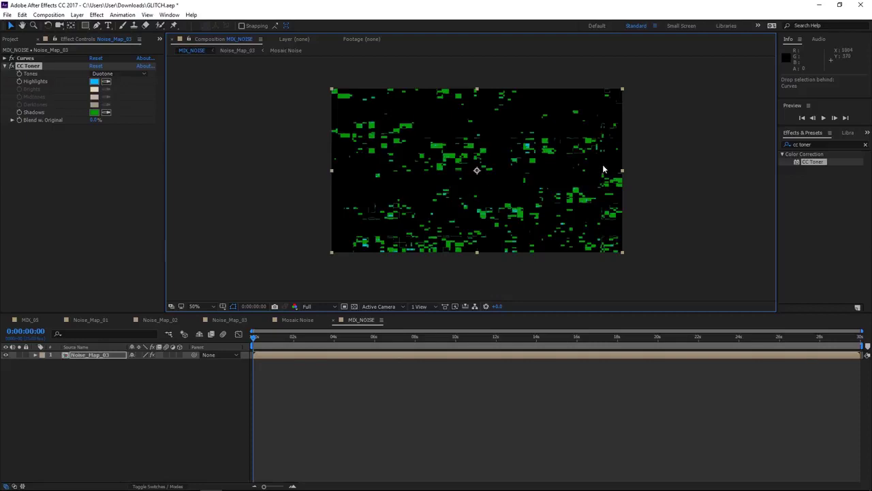
{"action": "left_click", "coordinate": [811, 143]}
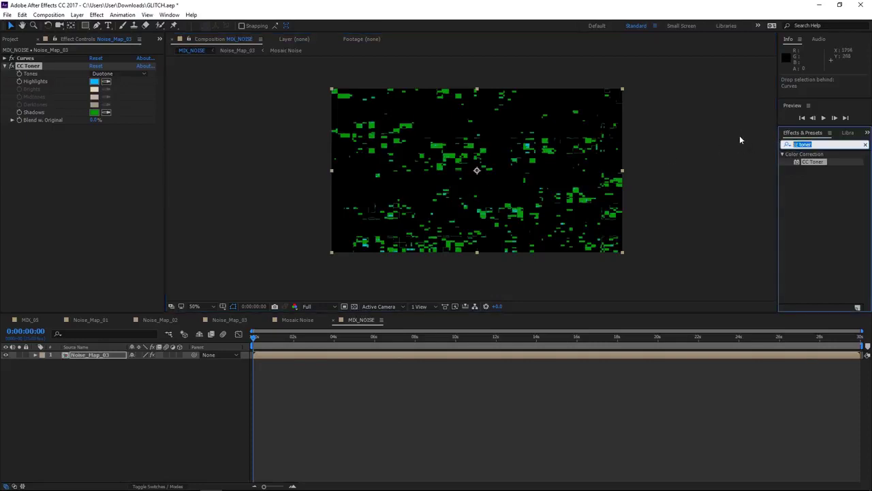
Add the Glow effect below CC Toner on Noise_Map_03.
{"action": "type", "text": "glow"}
{"action": "left_click_drag", "start_coordinate": [813, 185], "coordinate": [104, 177]}
{"action": "scroll", "coordinate": [334, 180], "scroll_direction": "up", "scroll_amount": 2}
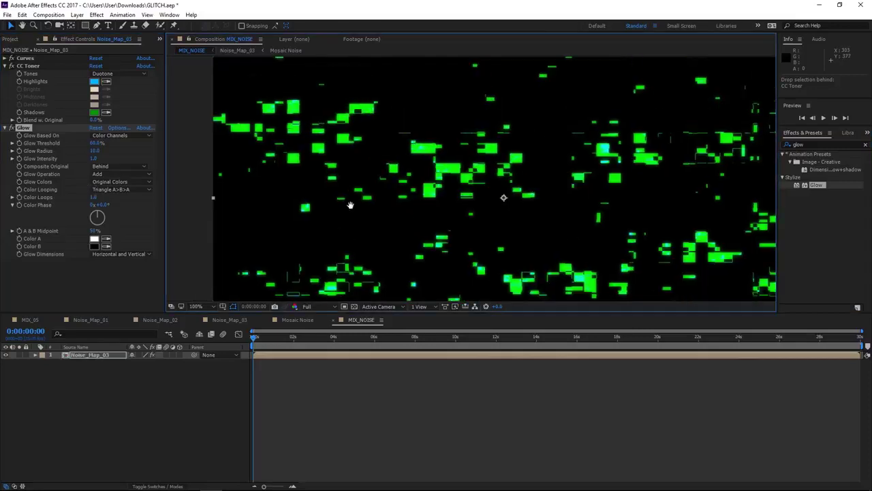
{"action": "scroll", "coordinate": [559, 132], "scroll_direction": "up", "scroll_amount": 1}
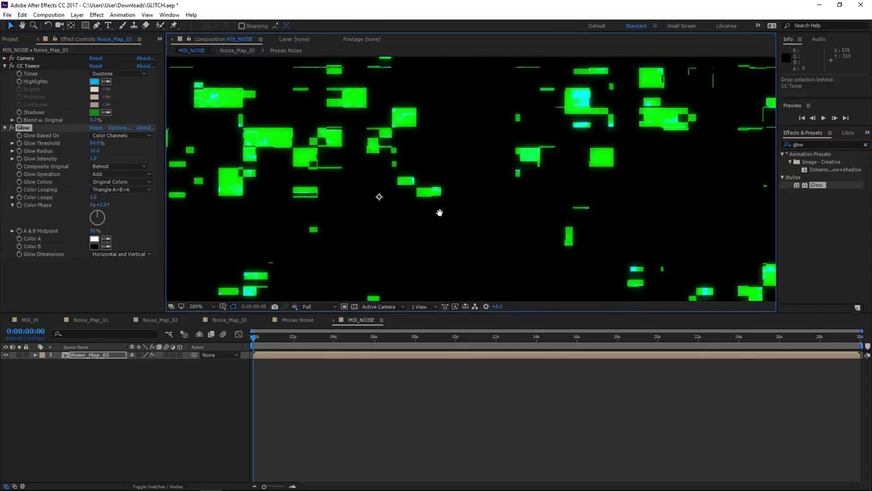
{"action": "scroll", "coordinate": [447, 148], "scroll_direction": "up", "scroll_amount": 1}
{"action": "scroll", "coordinate": [424, 150], "scroll_direction": "up", "scroll_amount": 1}
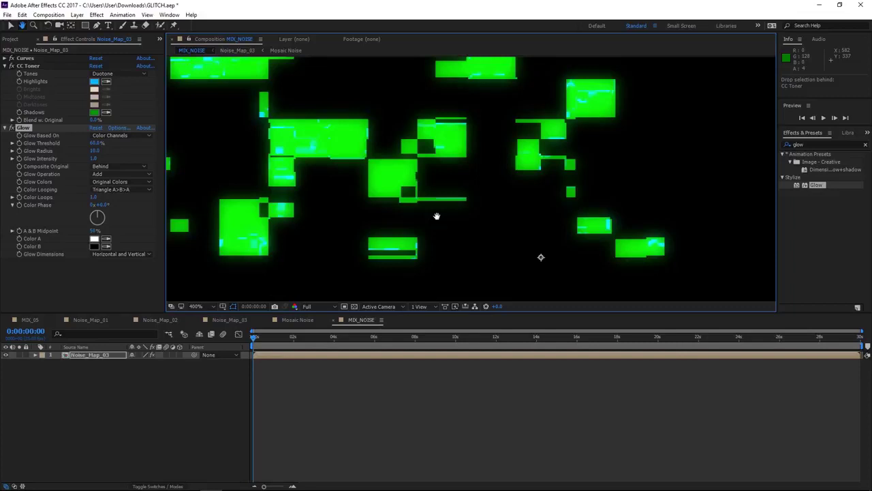
{"action": "key", "text": "v"}
Set Glow Threshold to about 24% and Glow Radius to 4, then deselect the layer.
{"action": "left_click_drag", "start_coordinate": [94, 145], "coordinate": [84, 143]}
{"action": "left_click", "coordinate": [92, 143]}
{"action": "type", "text": "20"}
{"action": "key", "text": "Return"}
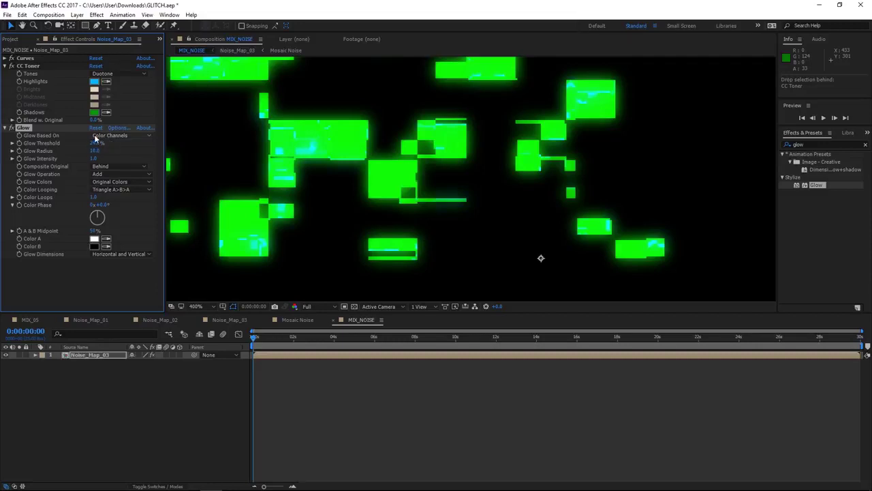
{"action": "left_click", "coordinate": [95, 151]}
{"action": "type", "text": "4"}
{"action": "key", "text": "Return"}
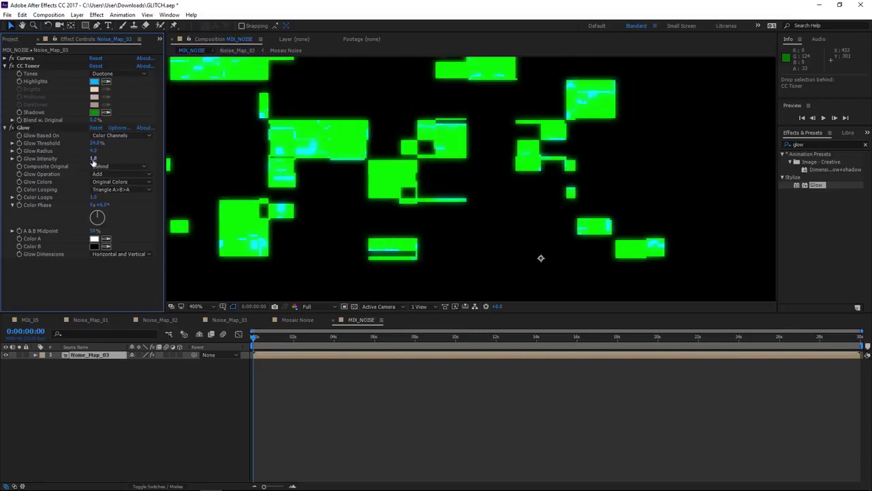
{"action": "scroll", "coordinate": [458, 169], "scroll_direction": "down", "scroll_amount": 4}
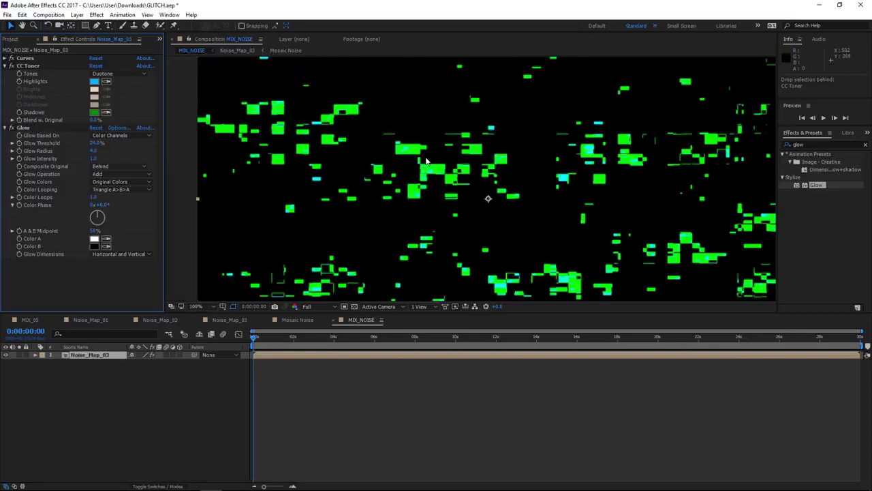
{"action": "scroll", "coordinate": [458, 169], "scroll_direction": "down", "scroll_amount": 1}
{"action": "left_click", "coordinate": [708, 213]}
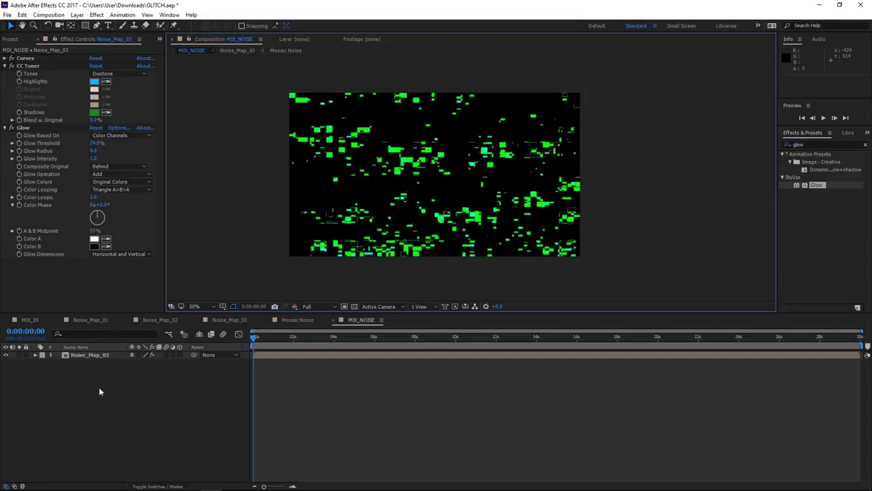
Collapse Glow and CC Toner, then duplicate the Noise_Map_03 layer with Ctrl+D.
{"action": "left_click", "coordinate": [4, 127]}
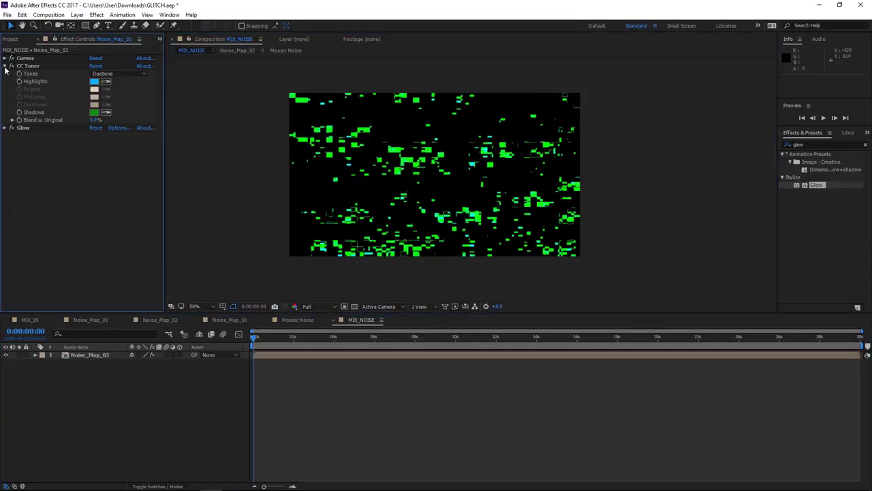
{"action": "left_click", "coordinate": [5, 66]}
{"action": "left_click", "coordinate": [96, 356]}
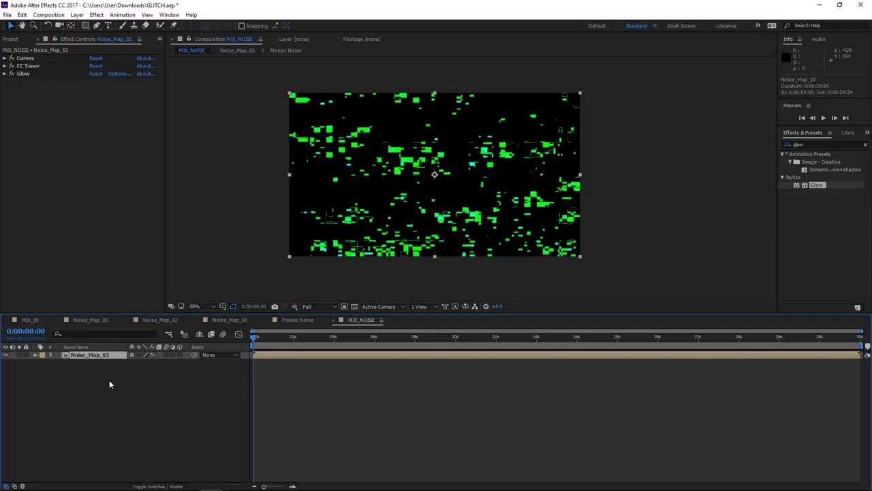
{"action": "key", "text": "ctrl+d"}
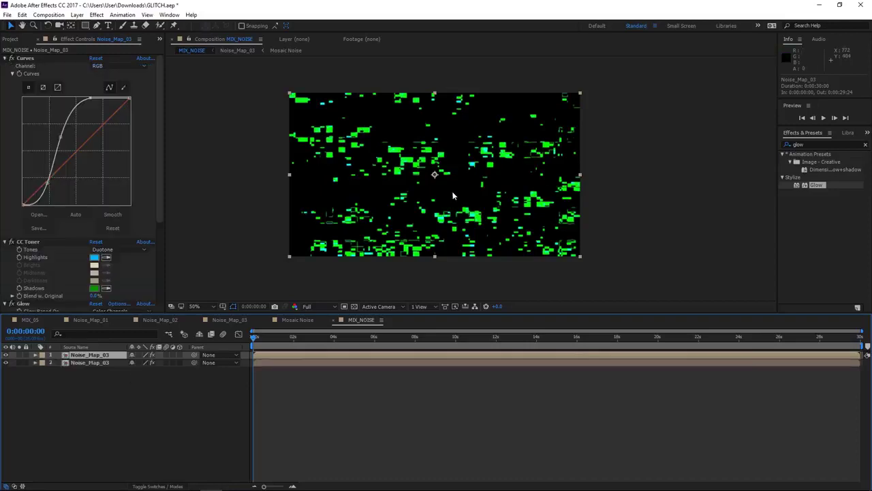
{"action": "scroll", "coordinate": [453, 196], "scroll_direction": "up", "scroll_amount": 2}
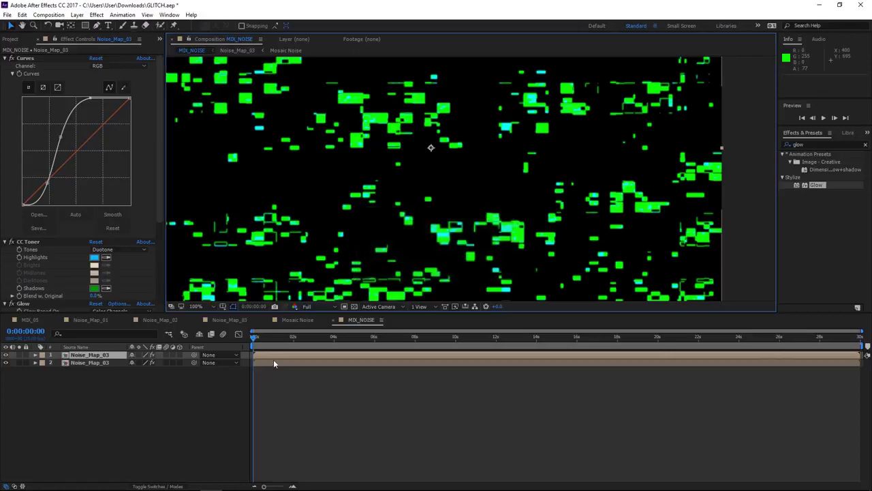
Slide the top Noise_Map_03 copy a few frames earlier, keeping the second copy's timing unchanged.
{"action": "left_click", "coordinate": [274, 355]}
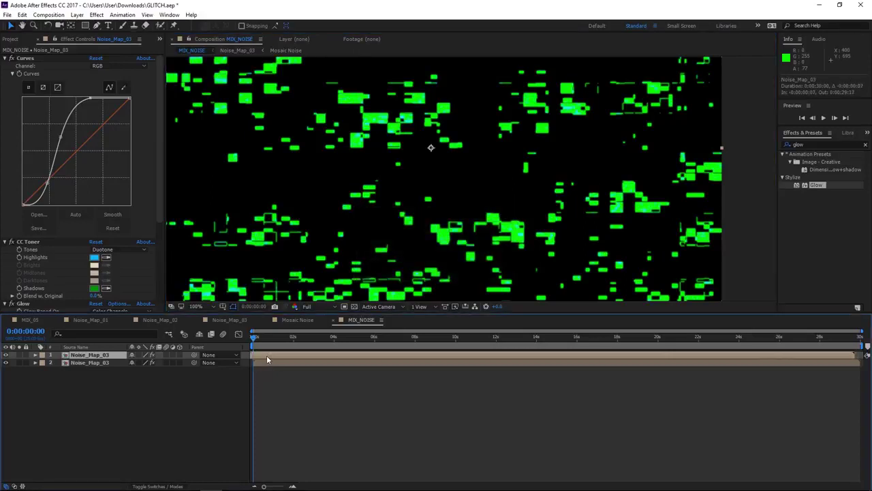
{"action": "left_click_drag", "start_coordinate": [268, 359], "coordinate": [264, 359]}
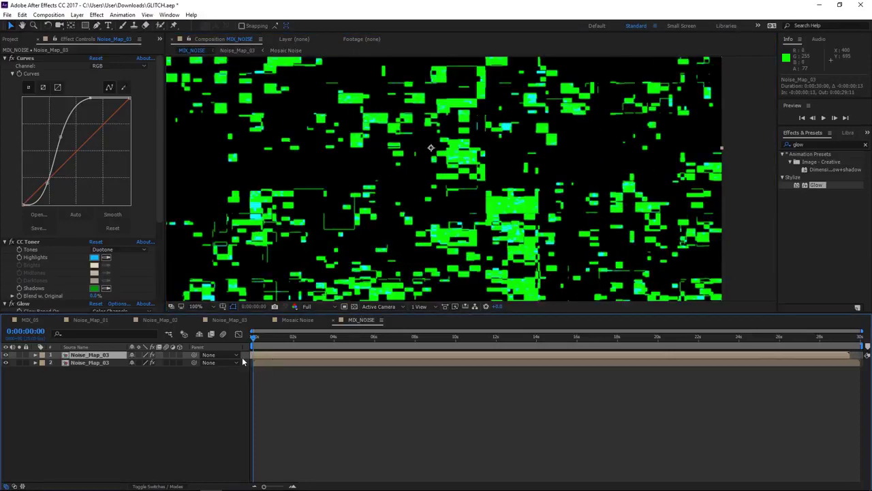
{"action": "left_click", "coordinate": [270, 359]}
{"action": "left_click_drag", "start_coordinate": [268, 355], "coordinate": [270, 354]}
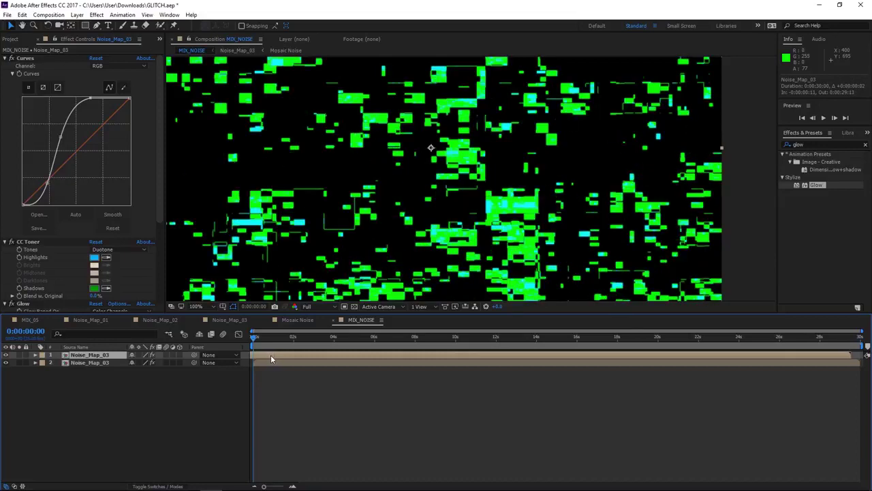
{"action": "left_click", "coordinate": [6, 362]}
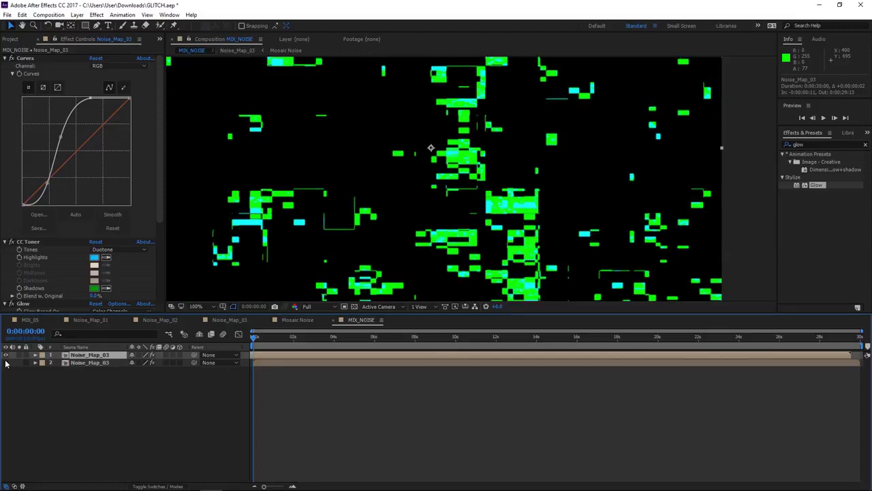
{"action": "left_click_drag", "start_coordinate": [279, 363], "coordinate": [288, 366]}
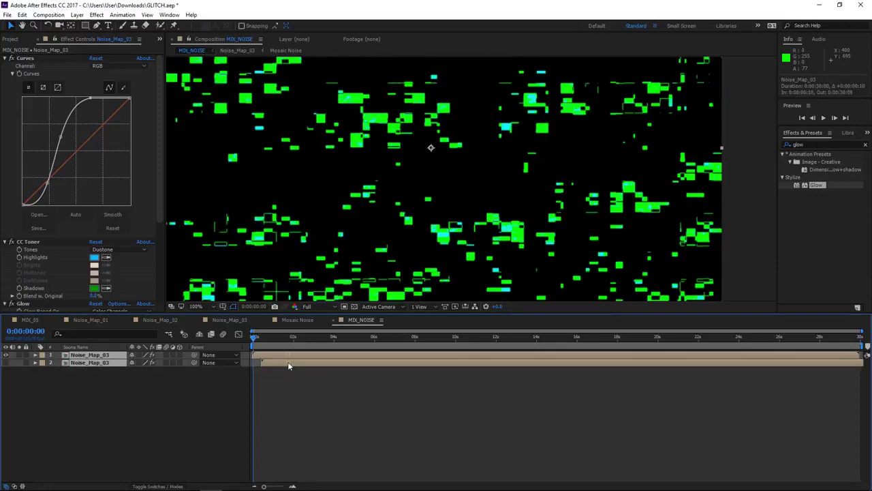
{"action": "key", "text": "ctrl+z"}
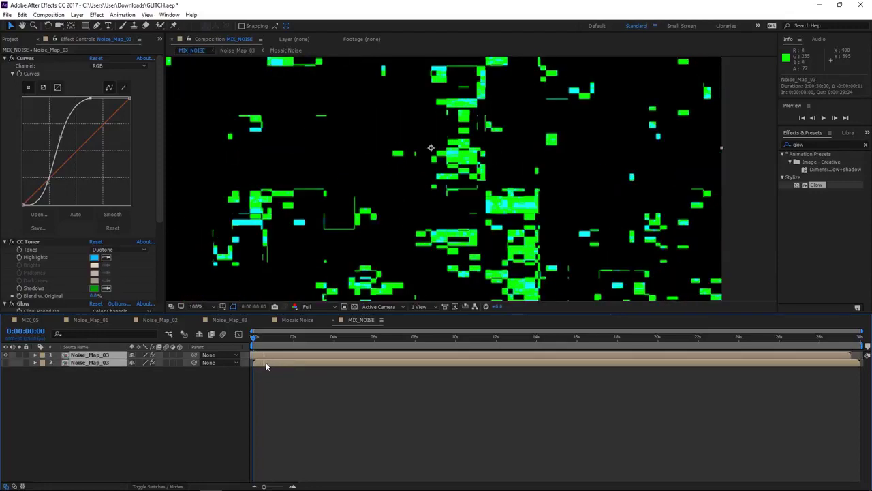
{"action": "left_click", "coordinate": [5, 362]}
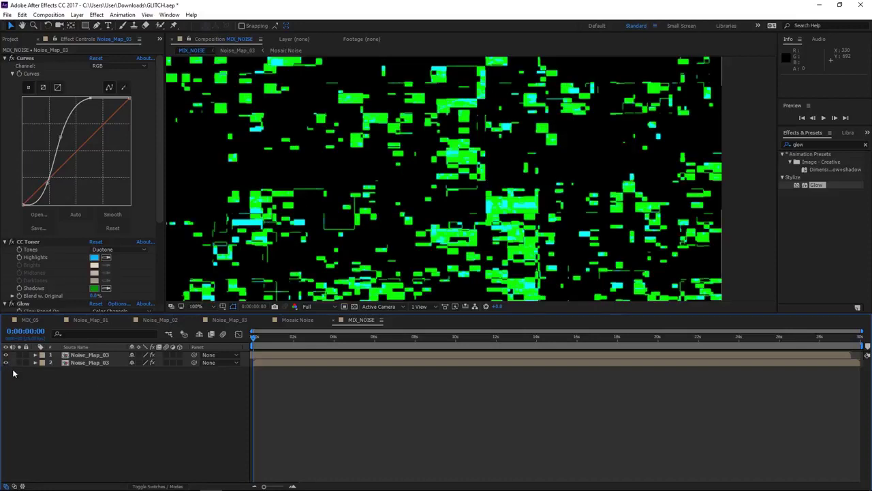
Preview the combined layers, then solo the top Noise_Map_03 copy.
{"action": "scroll", "coordinate": [402, 233], "scroll_direction": "down", "scroll_amount": 2}
{"action": "key", "text": "space"}
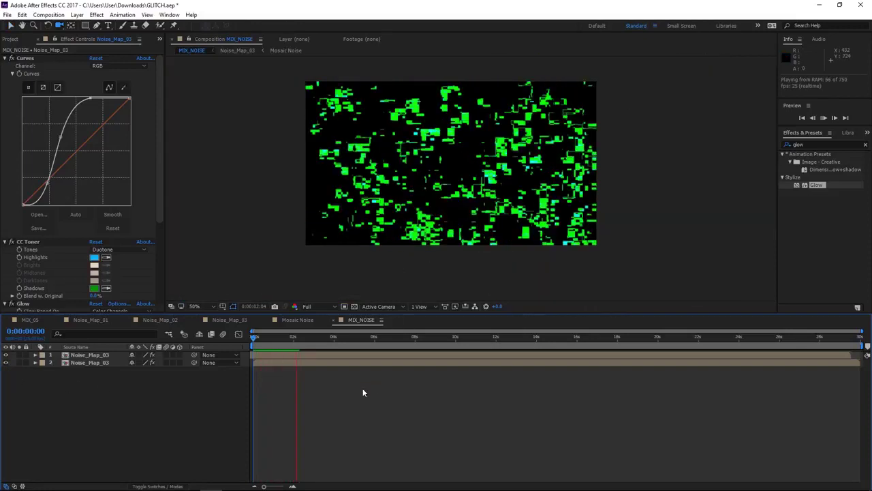
{"action": "key", "text": "space"}
{"action": "left_click", "coordinate": [41, 355]}
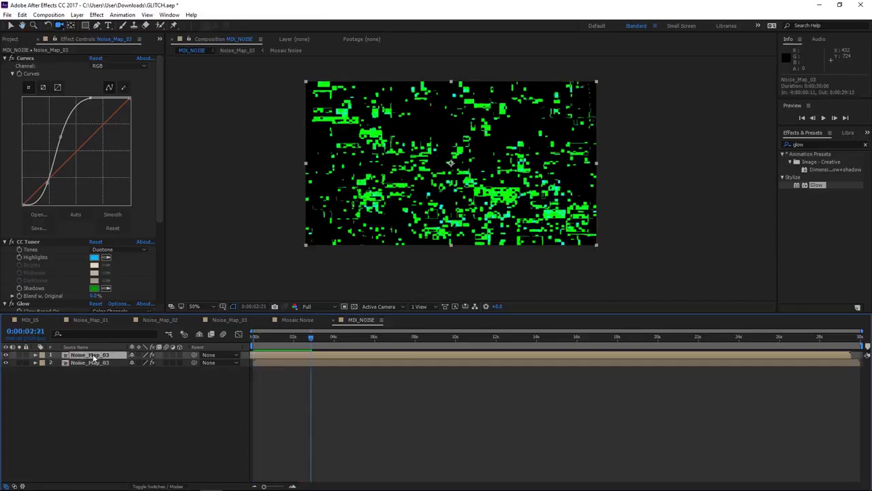
{"action": "left_click", "coordinate": [19, 355]}
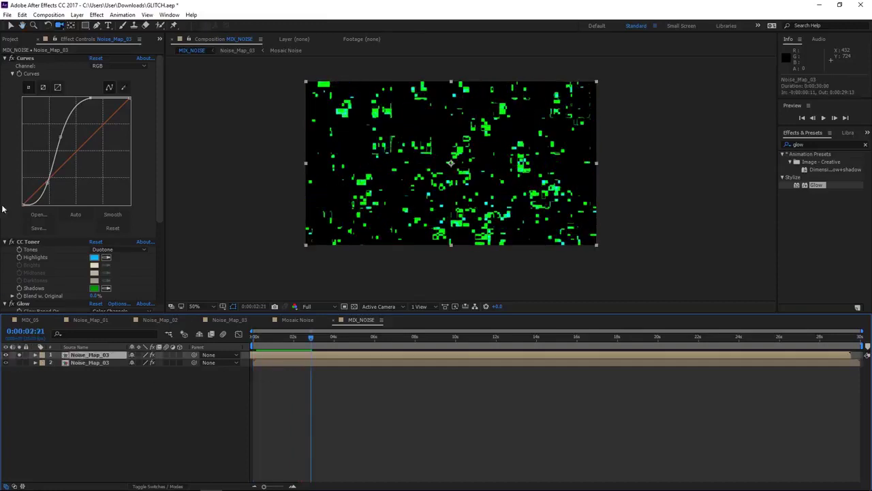
Set CC Toner Highlights to blue 0C45FF and Shadows to green 009852.
{"action": "scroll", "coordinate": [14, 124], "scroll_direction": "down", "scroll_amount": 4}
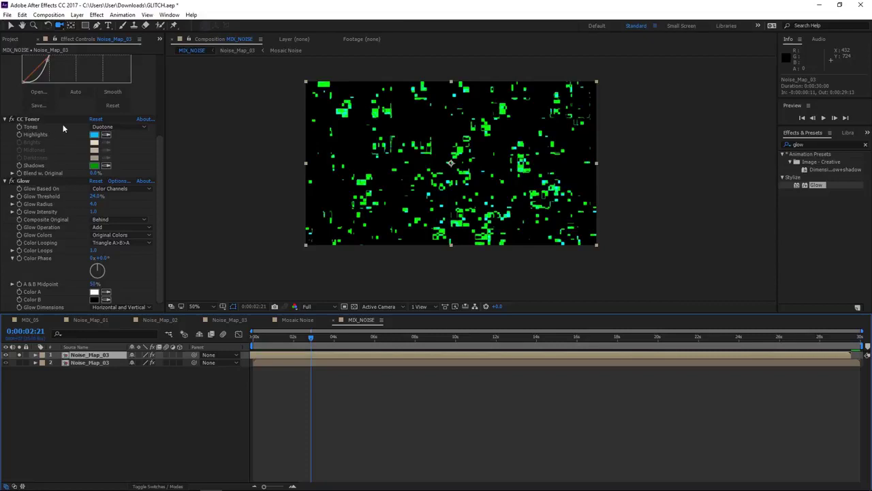
{"action": "left_click", "coordinate": [95, 135]}
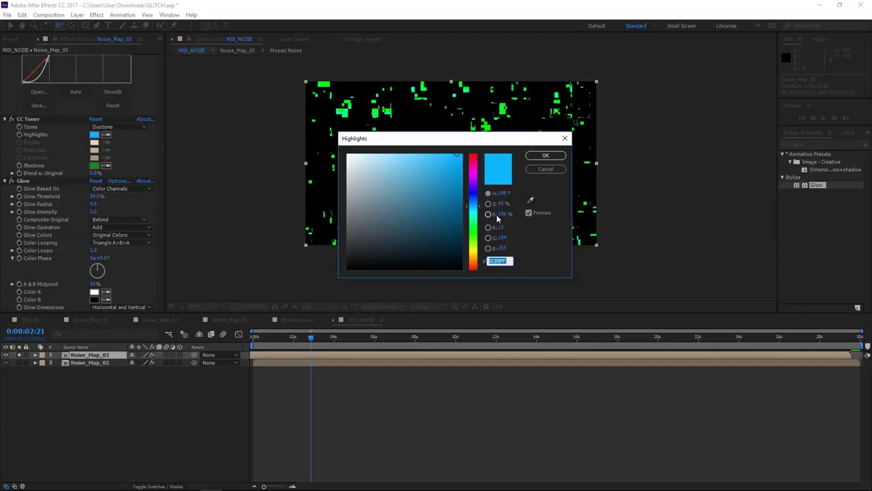
{"action": "type", "text": "0C4"}
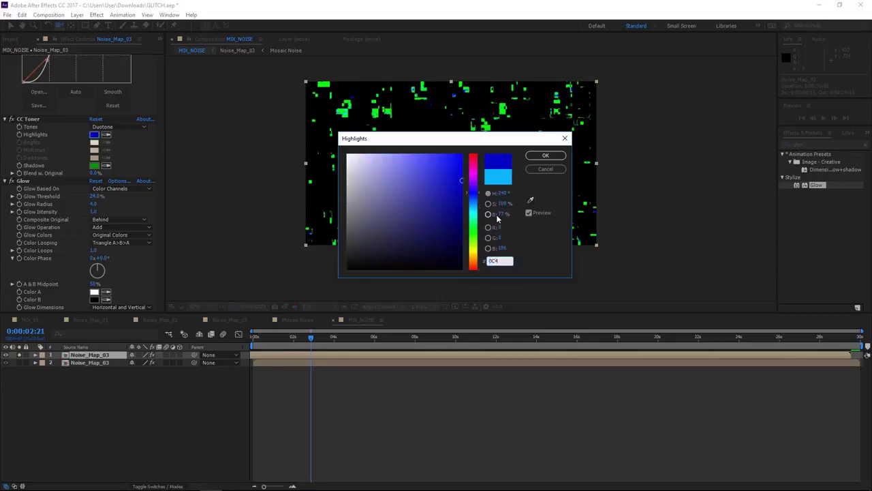
{"action": "type", "text": "5FF"}
{"action": "left_click", "coordinate": [546, 156]}
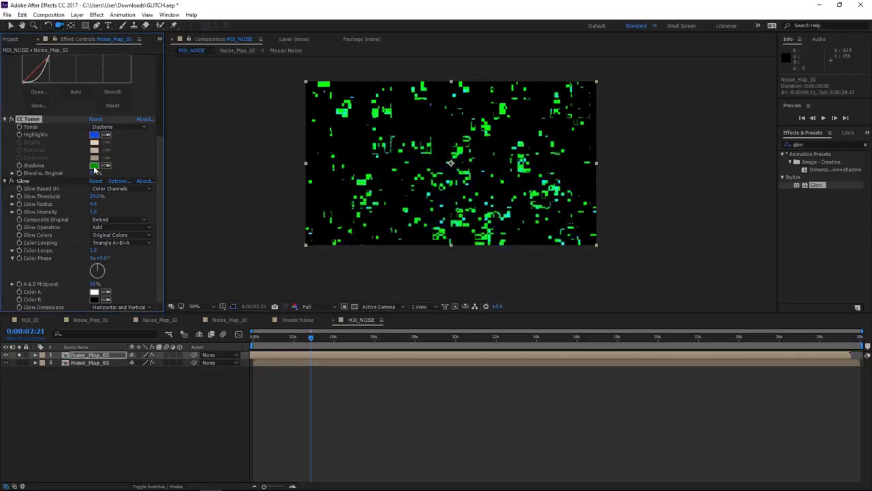
{"action": "left_click", "coordinate": [94, 166]}
{"action": "type", "text": "00985"}
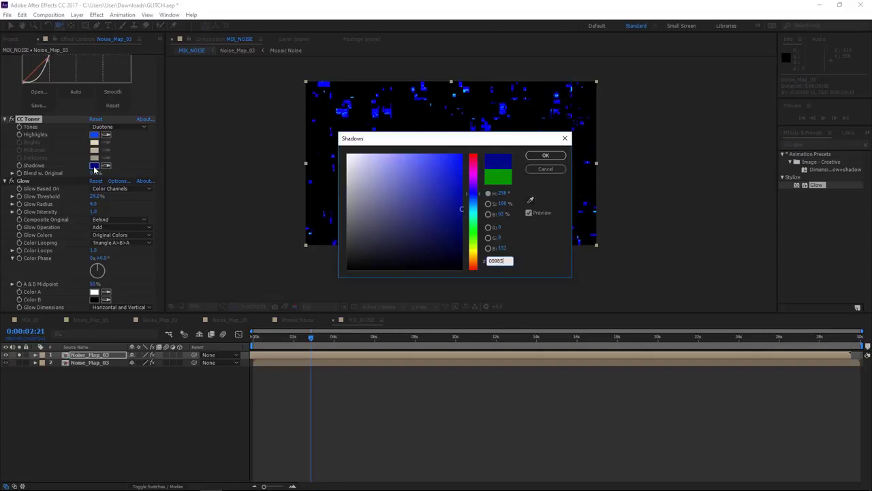
{"action": "type", "text": "2"}
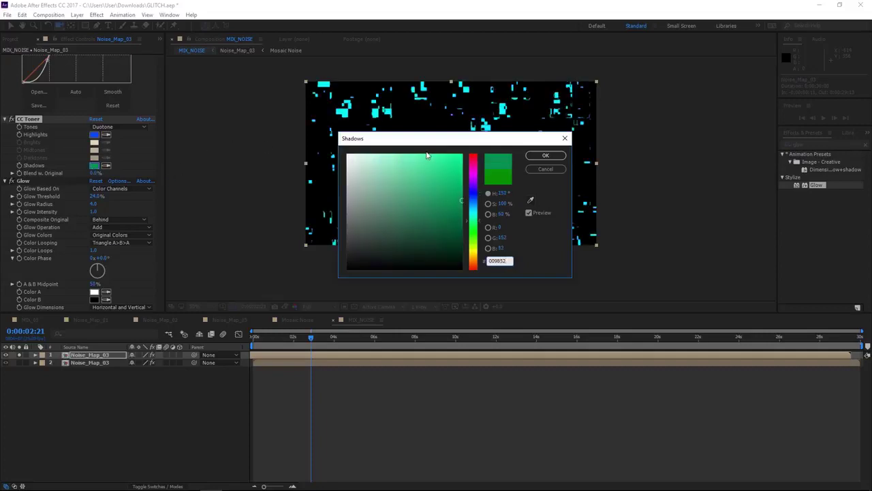
{"action": "left_click_drag", "start_coordinate": [429, 142], "coordinate": [414, 139]}
{"action": "left_click", "coordinate": [529, 156]}
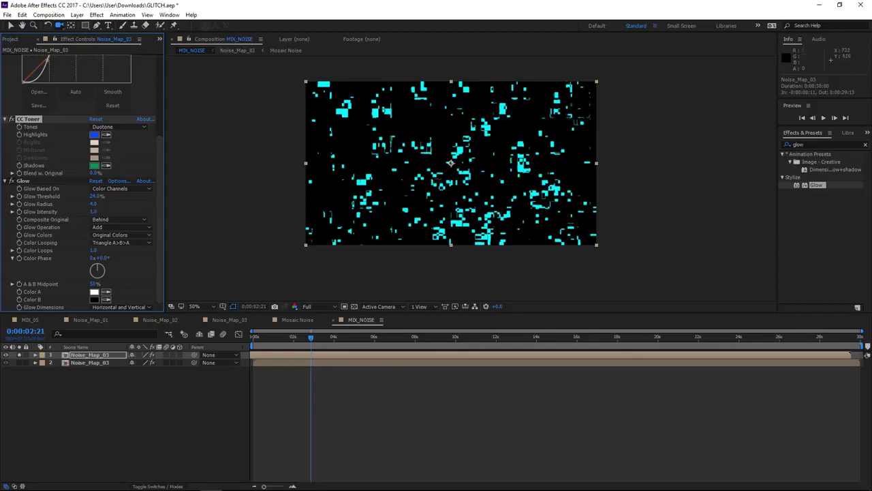
Collapse the Glow, CC Toner and Curves effect settings.
{"action": "left_click", "coordinate": [24, 180]}
{"action": "left_click", "coordinate": [12, 181]}
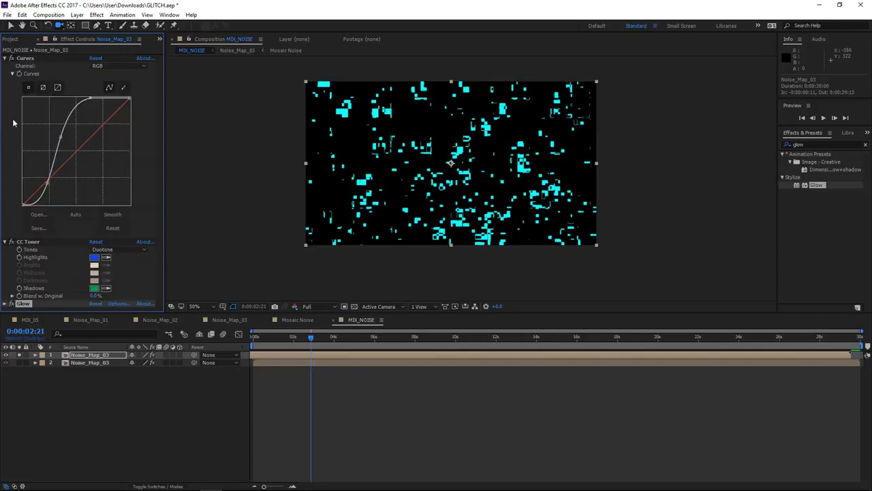
{"action": "left_click", "coordinate": [5, 242]}
{"action": "left_click", "coordinate": [64, 297]}
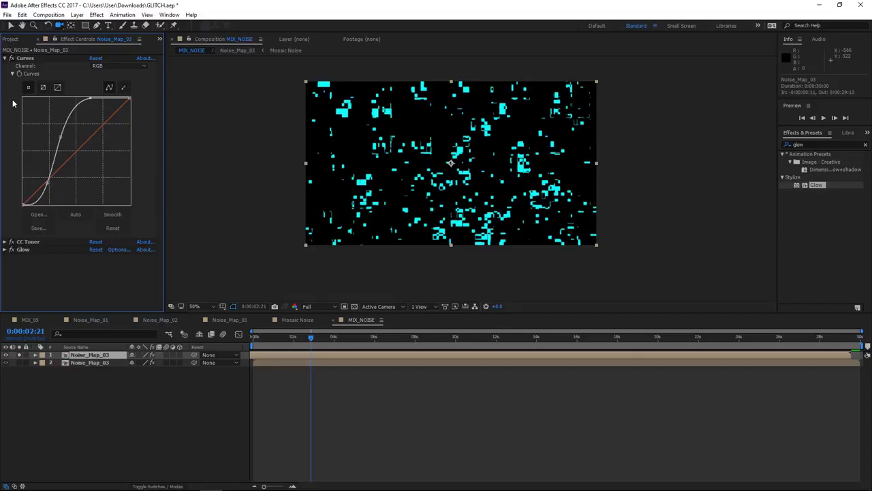
{"action": "left_click", "coordinate": [5, 59]}
Unsolo the top Noise_Map_03 copy and preview both tinted copies to 0:00:05:17.
{"action": "left_click", "coordinate": [161, 404]}
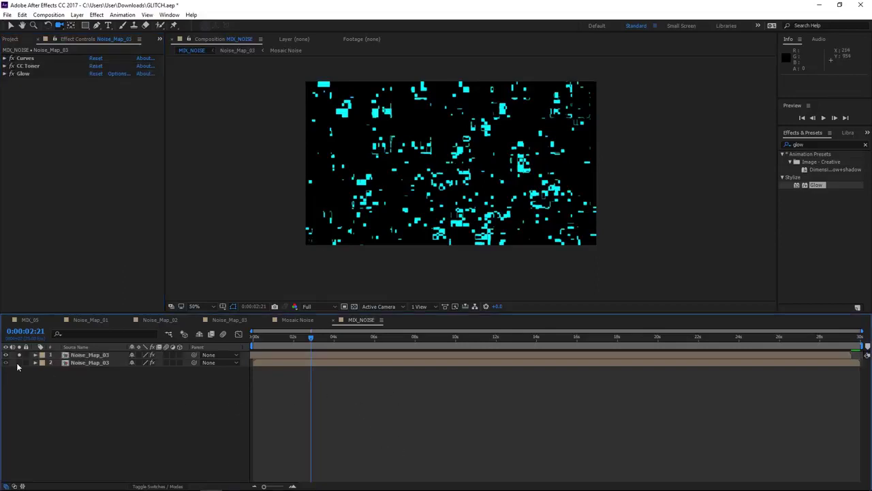
{"action": "left_click", "coordinate": [19, 355]}
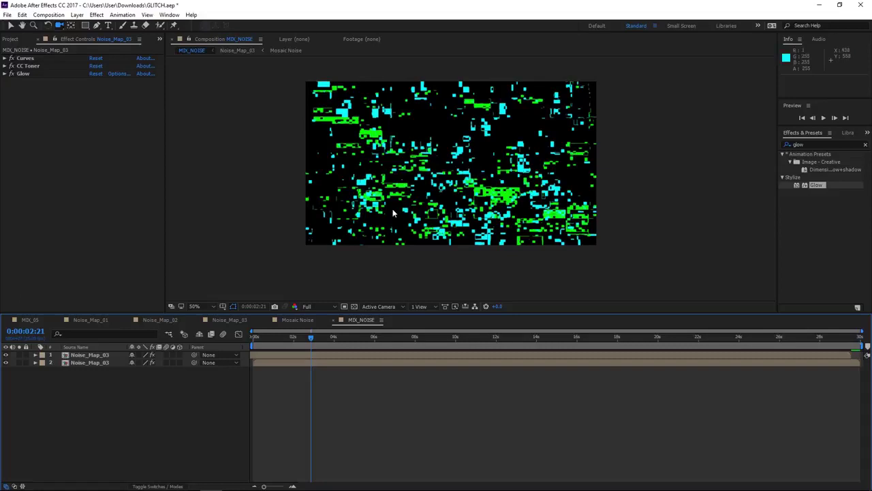
{"action": "left_click_drag", "start_coordinate": [433, 201], "coordinate": [415, 176]}
{"action": "key", "text": "space"}
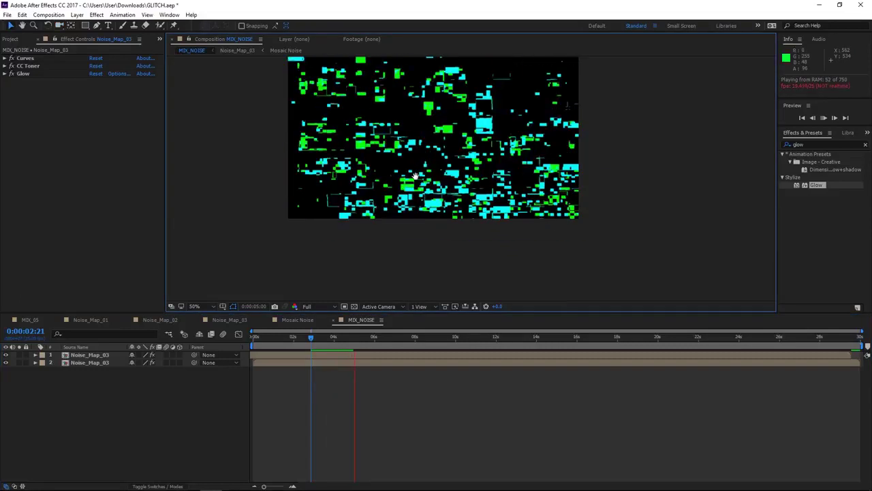
{"action": "key", "text": "space"}
Select Noise_Map_01 in the Project panel's item list.
{"action": "left_click", "coordinate": [12, 41]}
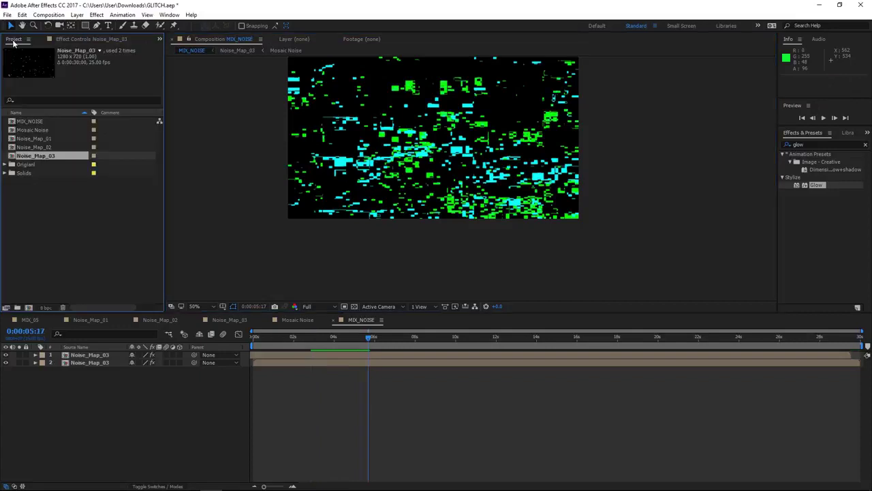
{"action": "left_click", "coordinate": [42, 139]}
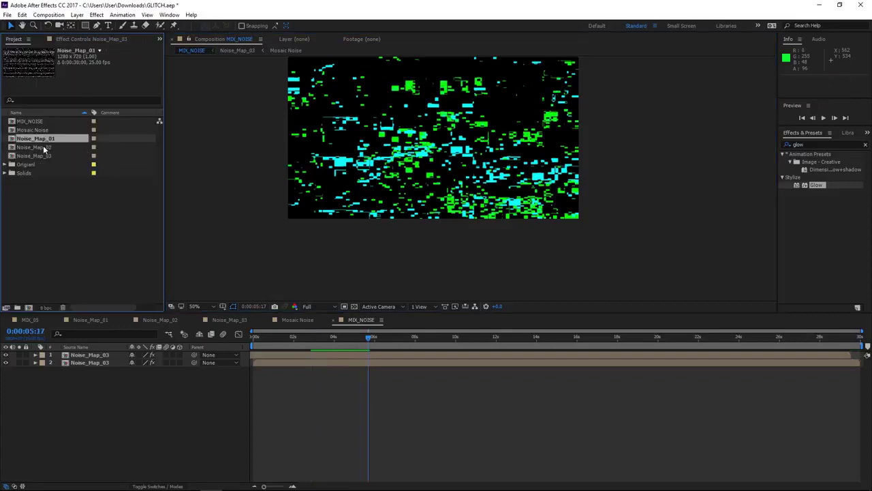
{"action": "left_click", "coordinate": [45, 148]}
{"action": "left_click", "coordinate": [41, 139]}
Add Noise_Map_01 to MIX_NOISE as the top layer.
{"action": "left_click_drag", "start_coordinate": [38, 140], "coordinate": [116, 357]}
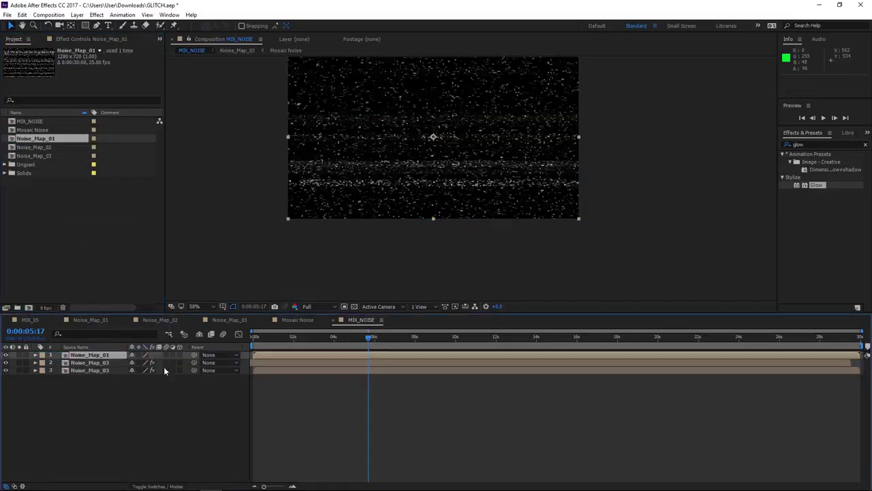
{"action": "left_click_drag", "start_coordinate": [479, 180], "coordinate": [482, 205]}
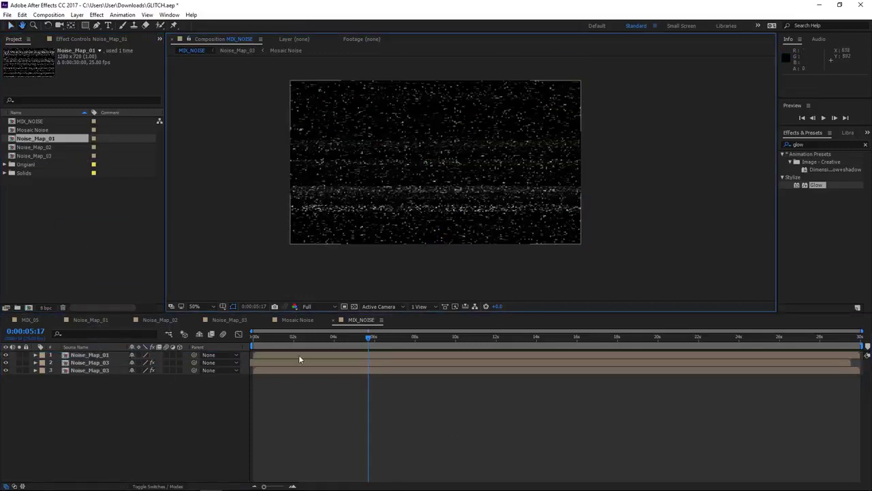
{"action": "left_click", "coordinate": [89, 355]}
{"action": "left_click", "coordinate": [6, 355]}
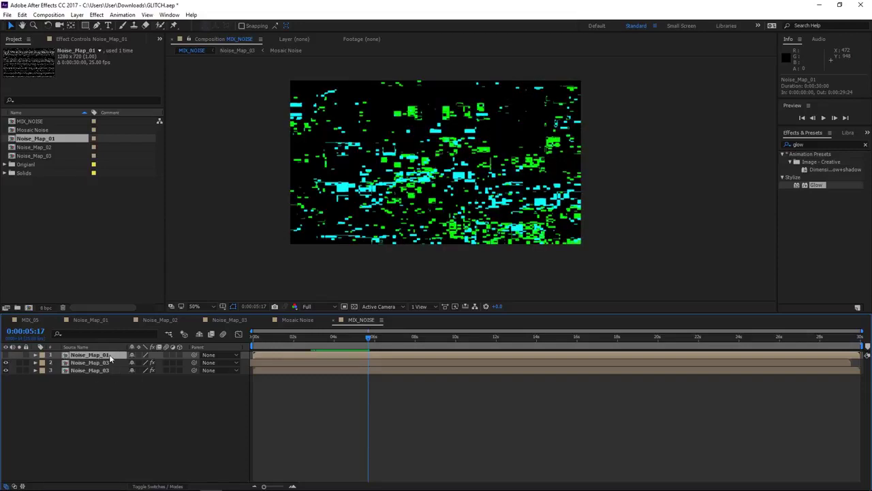
{"action": "left_click", "coordinate": [5, 354]}
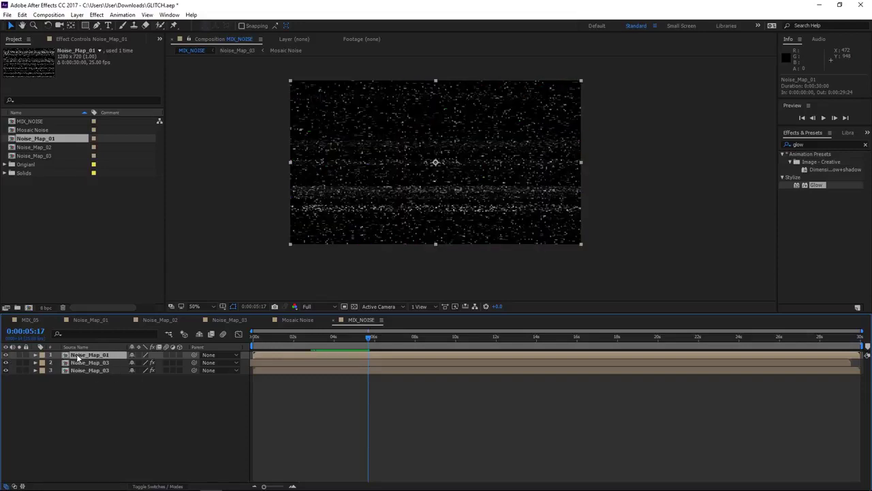
Check Noise_Map_01's first frame in its own comp, then hide that layer in MIX_NOISE.
{"action": "double_click", "coordinate": [89, 355]}
{"action": "left_click", "coordinate": [328, 337]}
{"action": "key", "text": "Home"}
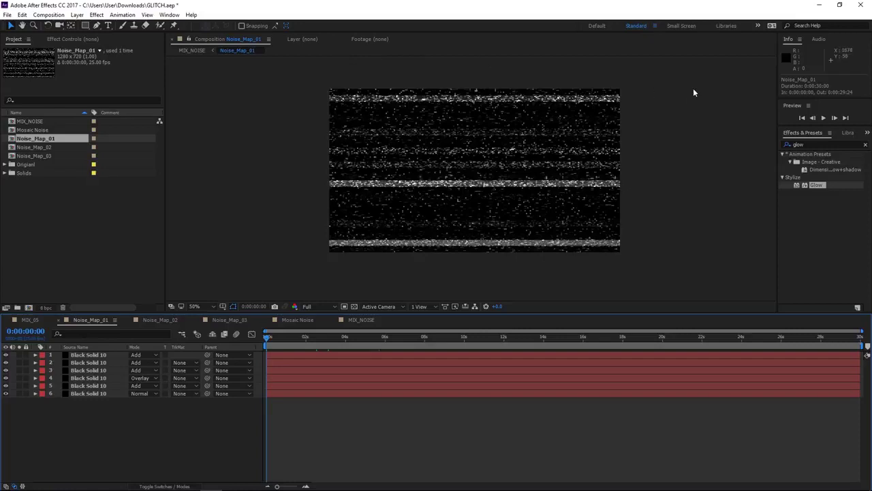
{"action": "left_click", "coordinate": [192, 51]}
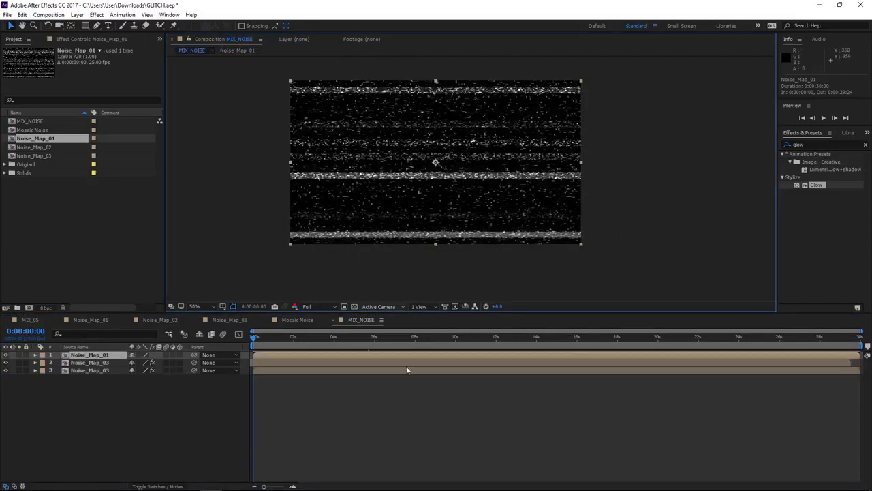
{"action": "left_click", "coordinate": [3, 359]}
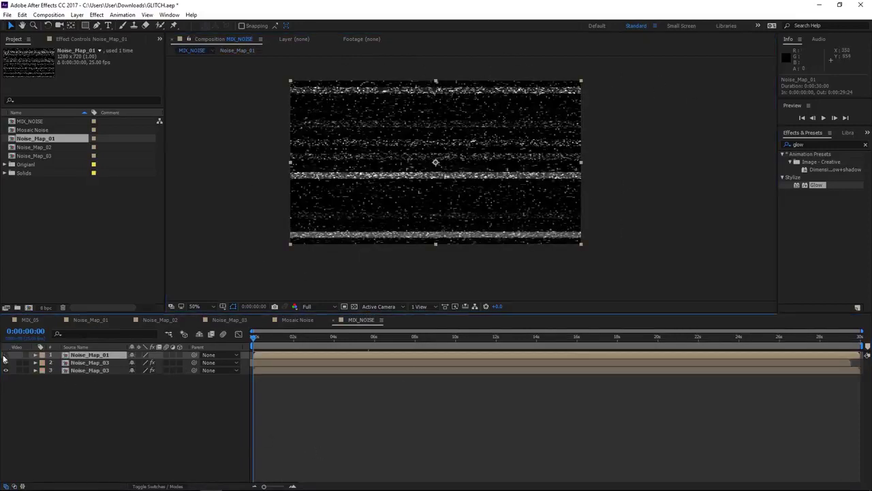
{"action": "left_click", "coordinate": [6, 362]}
{"action": "left_click", "coordinate": [89, 362]}
{"action": "left_click", "coordinate": [100, 370], "text": "shift"}
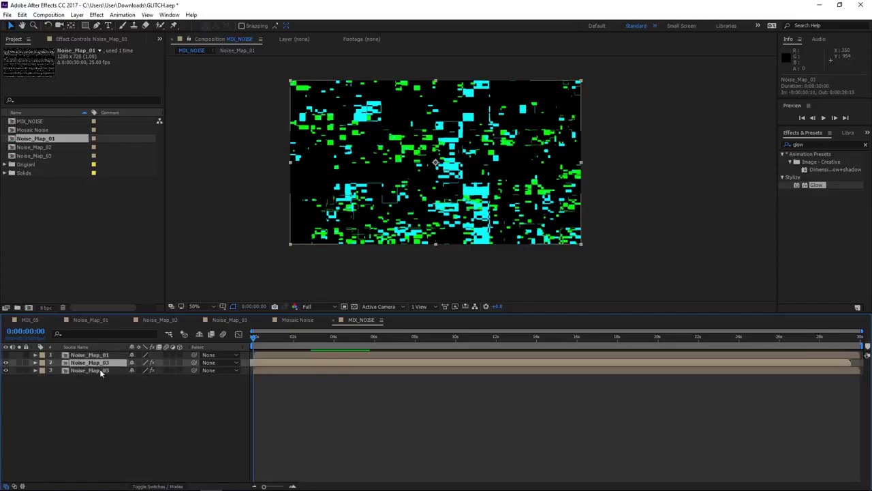
{"action": "left_click", "coordinate": [139, 403]}
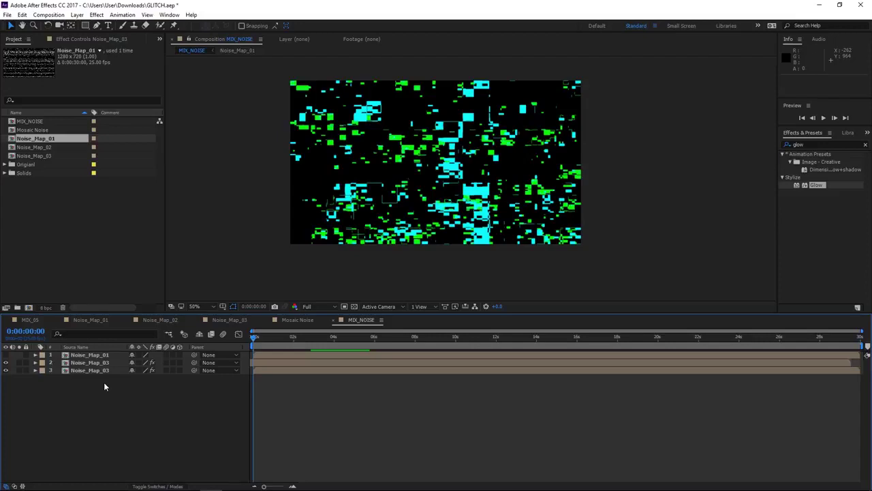
Add an adjustment layer with Displacement Map using 1. Noise_Map_01 as its map layer.
{"action": "key", "text": "ctrl+alt+y"}
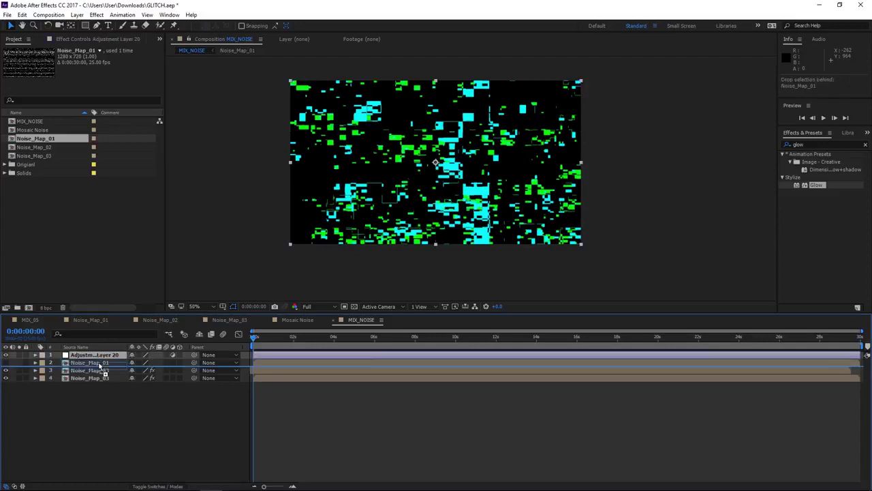
{"action": "double_click", "coordinate": [799, 144]}
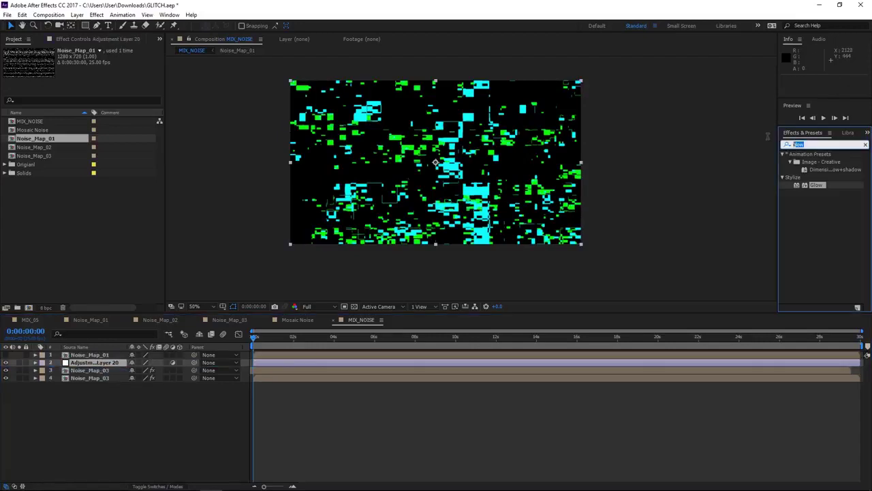
{"action": "type", "text": "displ"}
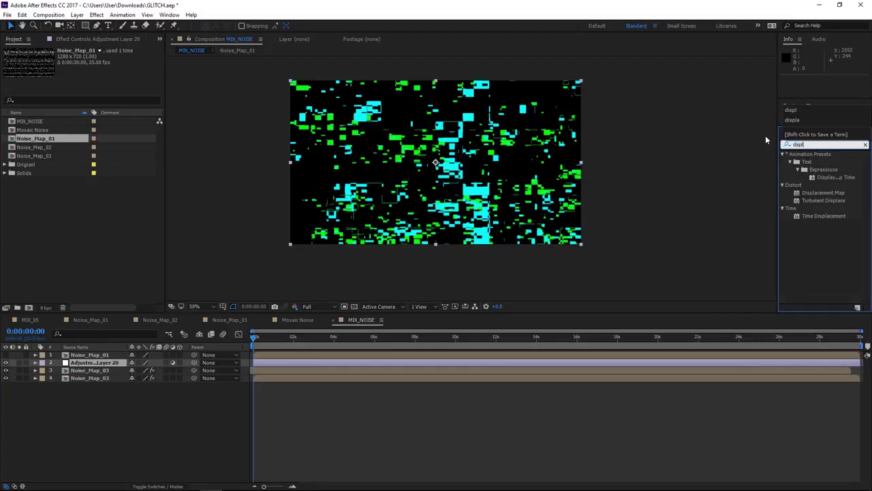
{"action": "left_click_drag", "start_coordinate": [818, 193], "coordinate": [295, 362]}
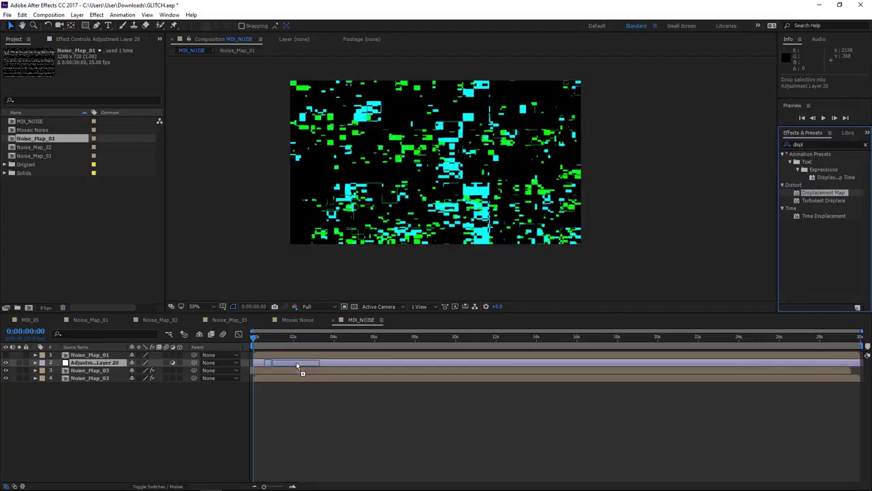
{"action": "left_click", "coordinate": [109, 66]}
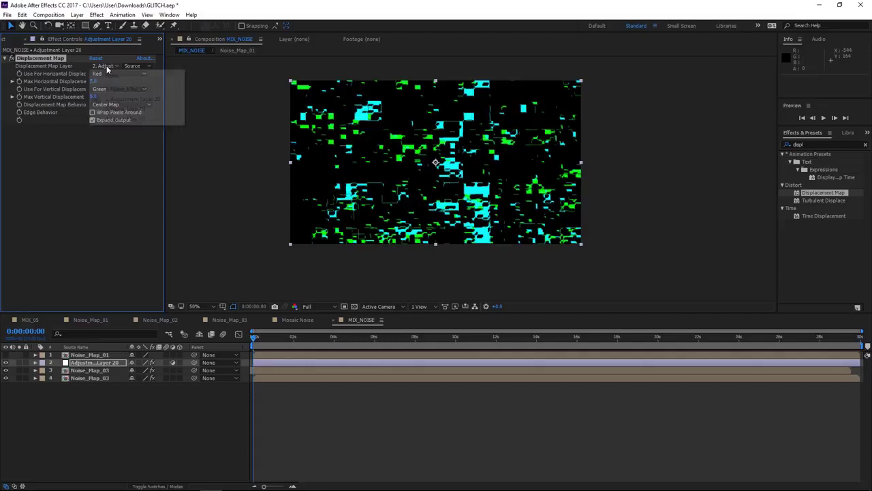
{"action": "left_click", "coordinate": [128, 90]}
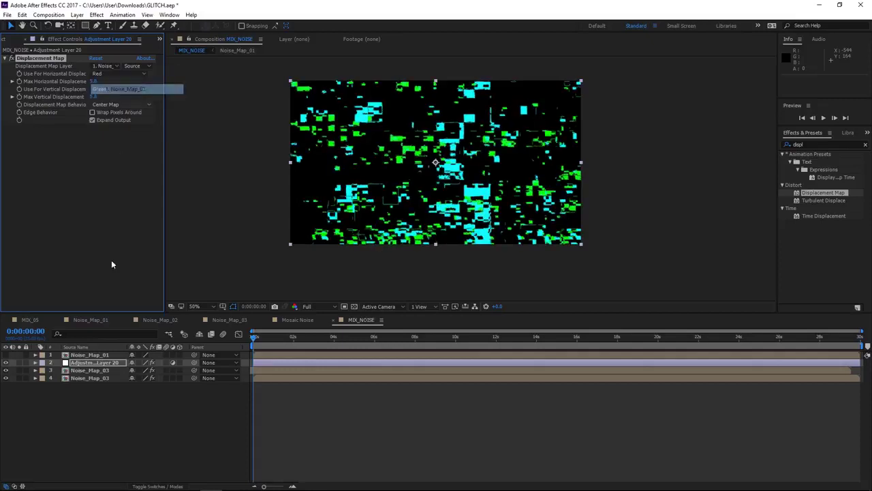
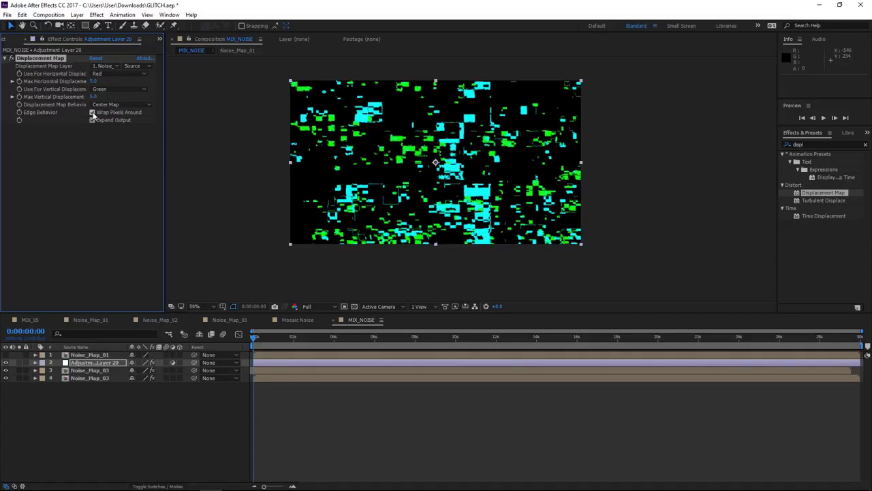
Keep Noise_Map_01 as the Displacement Map source layer and preview the glitch.
{"action": "left_click_drag", "start_coordinate": [94, 81], "coordinate": [148, 82]}
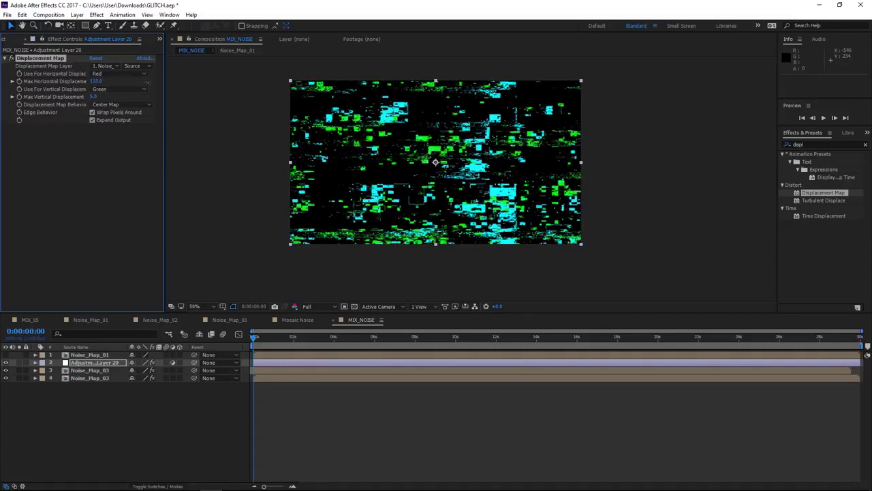
{"action": "scroll", "coordinate": [418, 145], "scroll_direction": "up", "scroll_amount": 3}
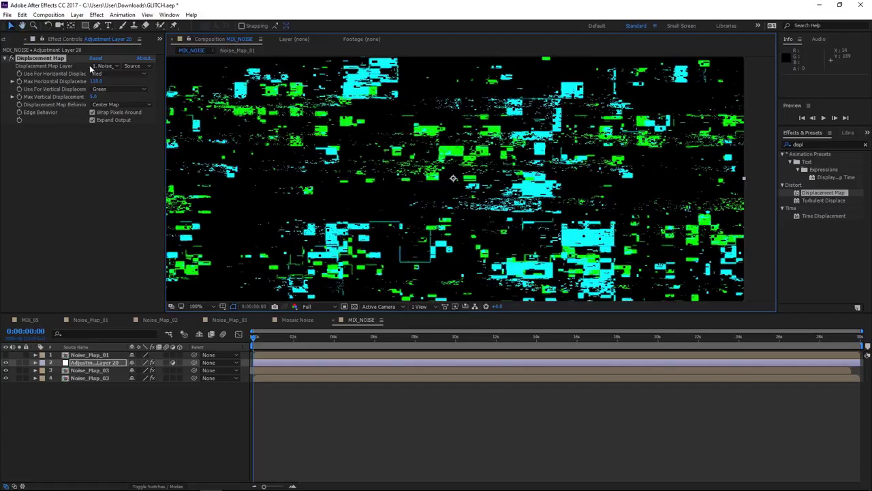
{"action": "left_click", "coordinate": [102, 66]}
{"action": "left_click", "coordinate": [126, 89]}
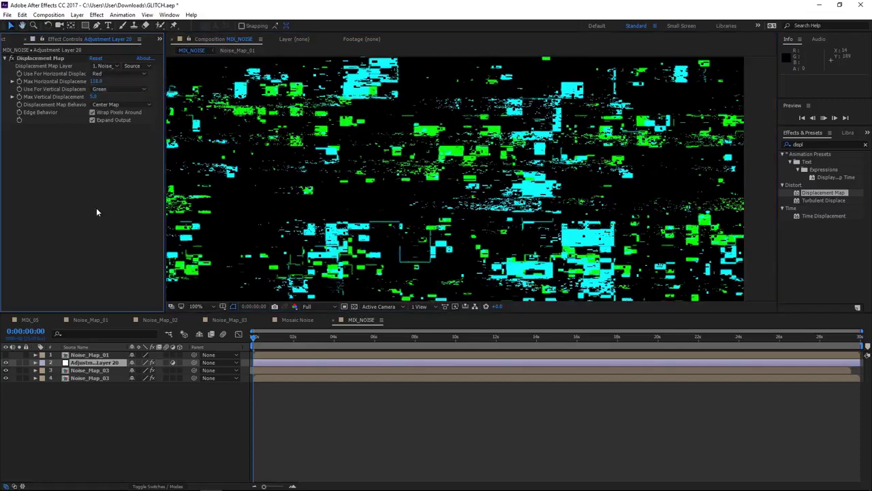
{"action": "key", "text": "space"}
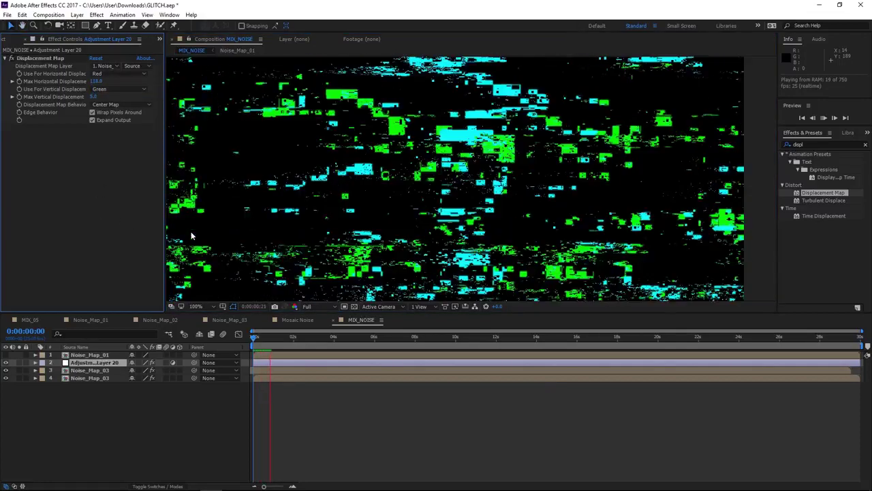
{"action": "key", "text": "space"}
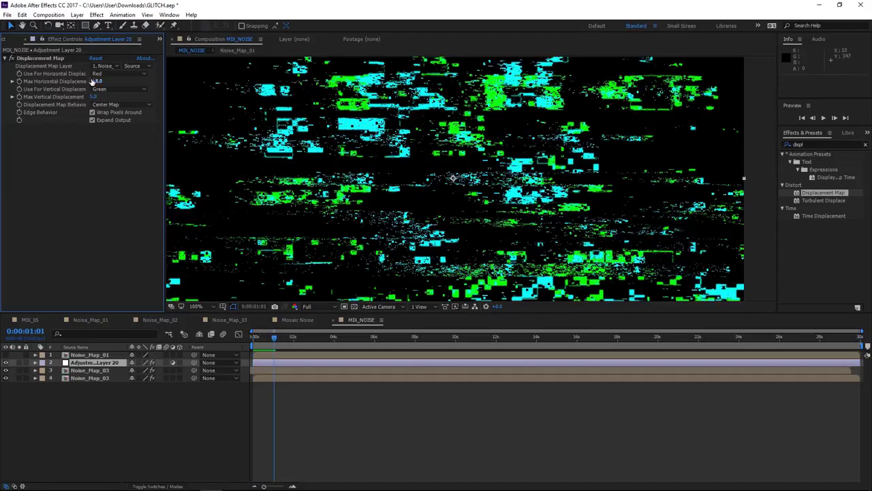
Set Max Horizontal Displacement to 485 and Max Vertical to 1185, keeping Wrap Pixels Around on.
{"action": "left_click", "coordinate": [97, 81]}
{"action": "key", "text": "Return"}
{"action": "left_click", "coordinate": [92, 112]}
{"action": "left_click", "coordinate": [93, 112]}
{"action": "left_click", "coordinate": [94, 97]}
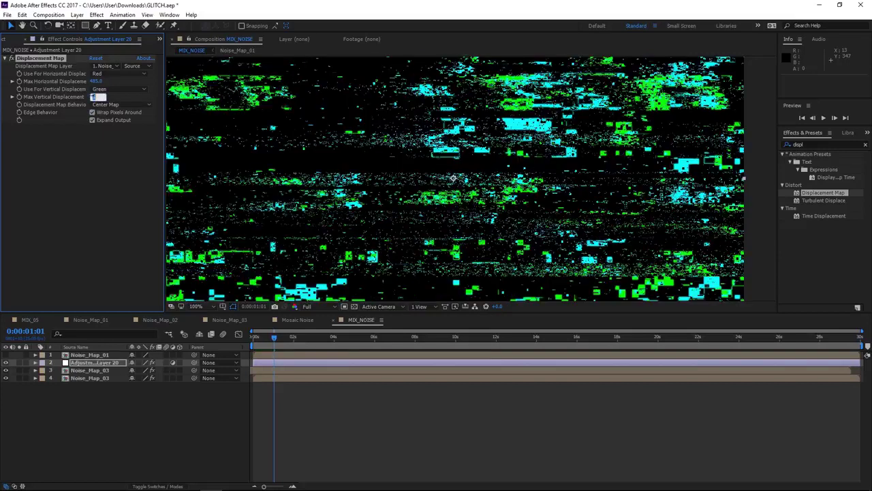
{"action": "type", "text": "18"}
{"action": "key", "text": "Return"}
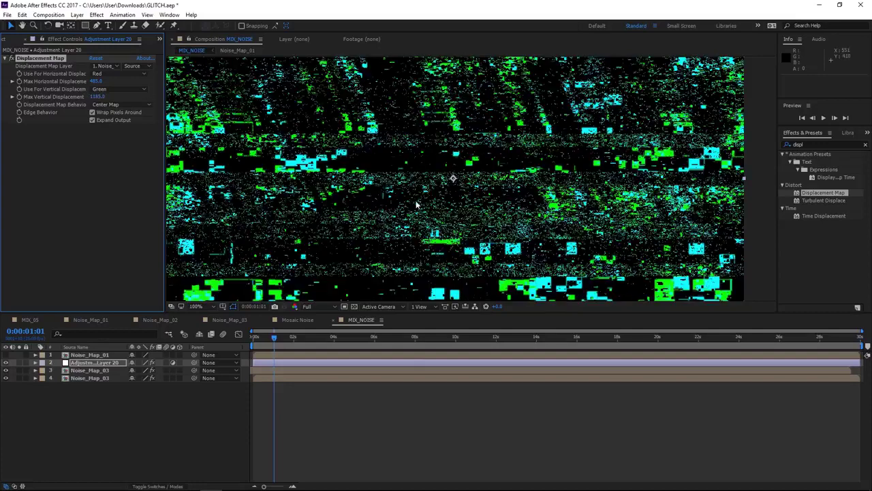
{"action": "scroll", "coordinate": [469, 177], "scroll_direction": "down", "scroll_amount": 2}
{"action": "key", "text": "space"}
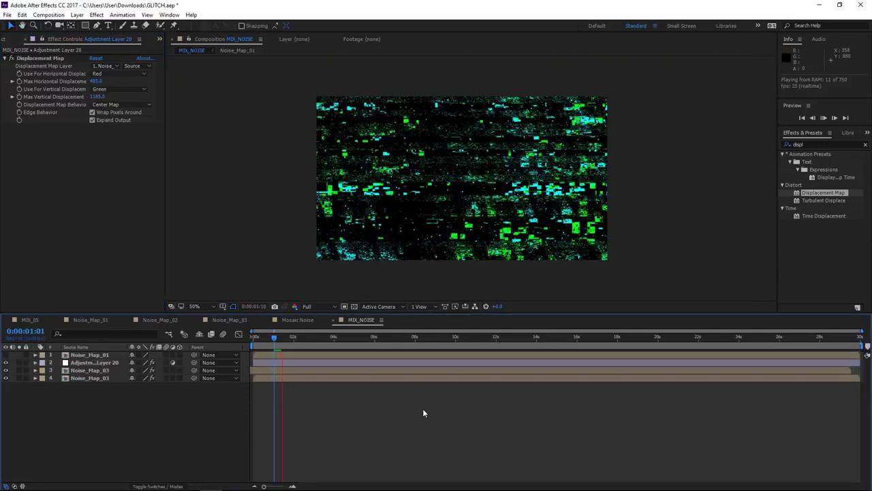
{"action": "key", "text": "space"}
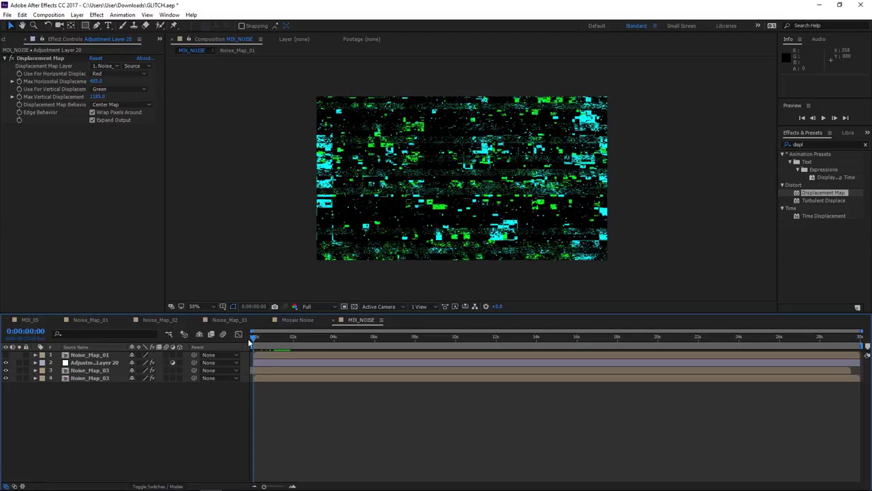
{"action": "left_click", "coordinate": [82, 363]}
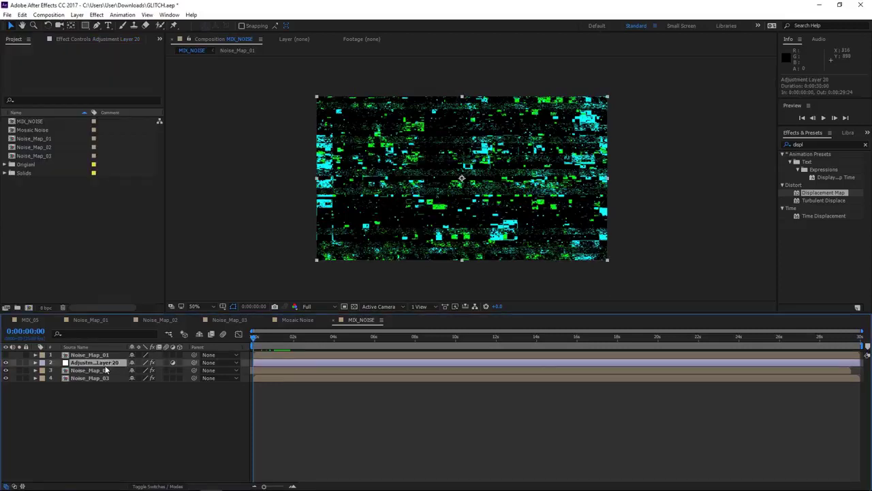
Duplicate Adjustment Layer 20 as a hidden top layer and place the Mosaic Noise comp beneath it.
{"action": "key", "text": "ctrl+d"}
{"action": "scroll", "coordinate": [443, 187], "scroll_direction": "up", "scroll_amount": 2}
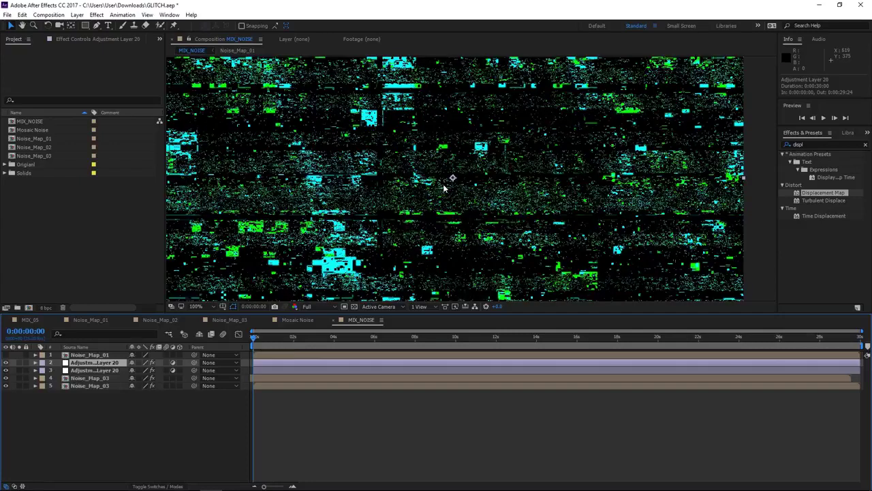
{"action": "left_click_drag", "start_coordinate": [443, 187], "coordinate": [495, 142]}
{"action": "mouse_move", "coordinate": [102, 370]}
{"action": "left_mouse_down"}
{"action": "mouse_move", "coordinate": [111, 359]}
{"action": "mouse_move", "coordinate": [91, 350]}
{"action": "left_mouse_up"}
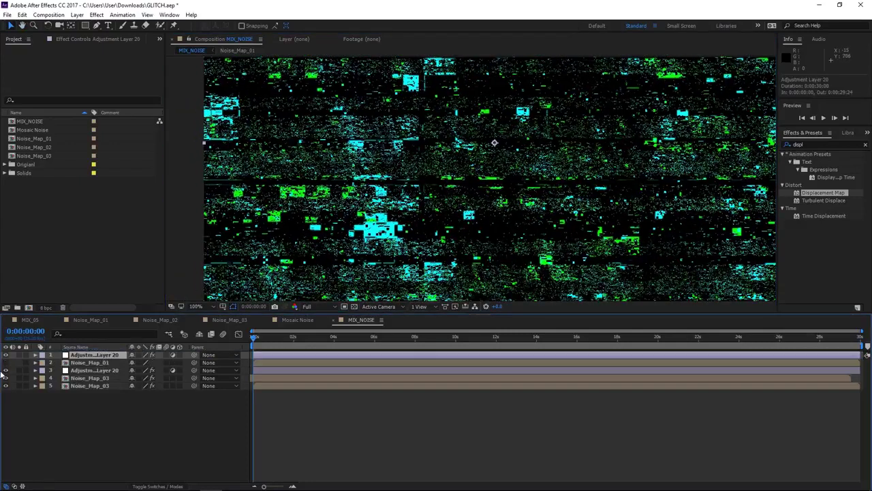
{"action": "left_click", "coordinate": [6, 354]}
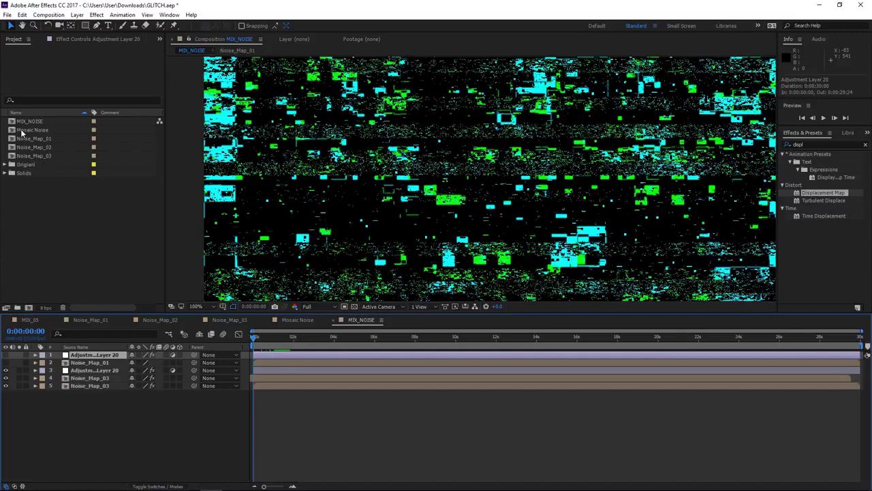
{"action": "left_click", "coordinate": [40, 132]}
{"action": "left_click_drag", "start_coordinate": [35, 131], "coordinate": [102, 360]}
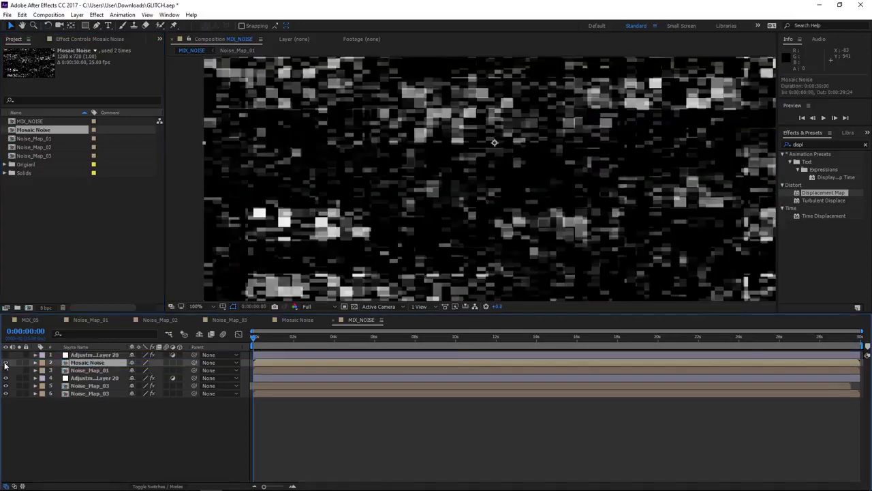
Hide Mosaic Noise, re-show the top adjustment layer, and set its Displacement Map Layer to Mosaic Noise.
{"action": "left_click", "coordinate": [5, 363]}
{"action": "left_click", "coordinate": [91, 355]}
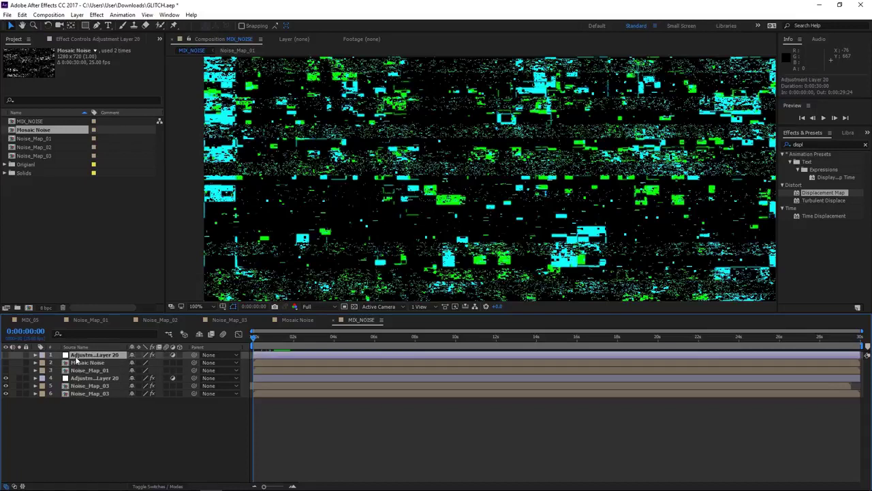
{"action": "left_click", "coordinate": [6, 355]}
{"action": "left_click", "coordinate": [85, 39]}
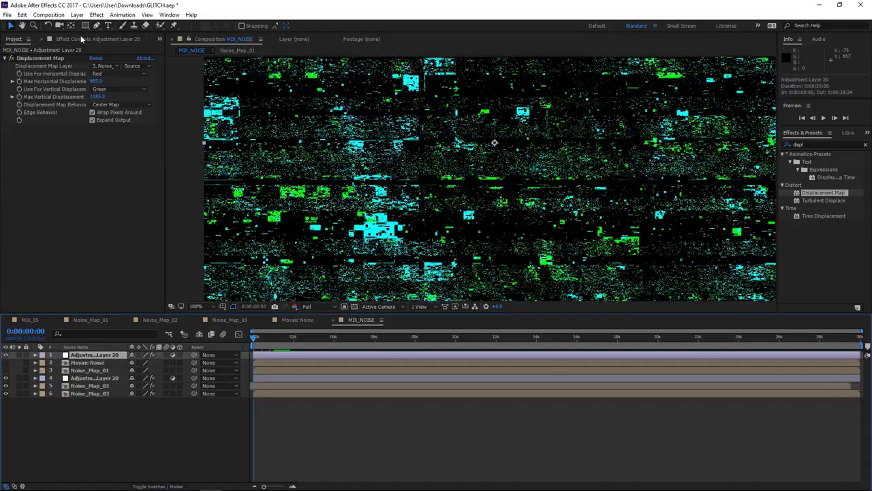
{"action": "left_click", "coordinate": [109, 66]}
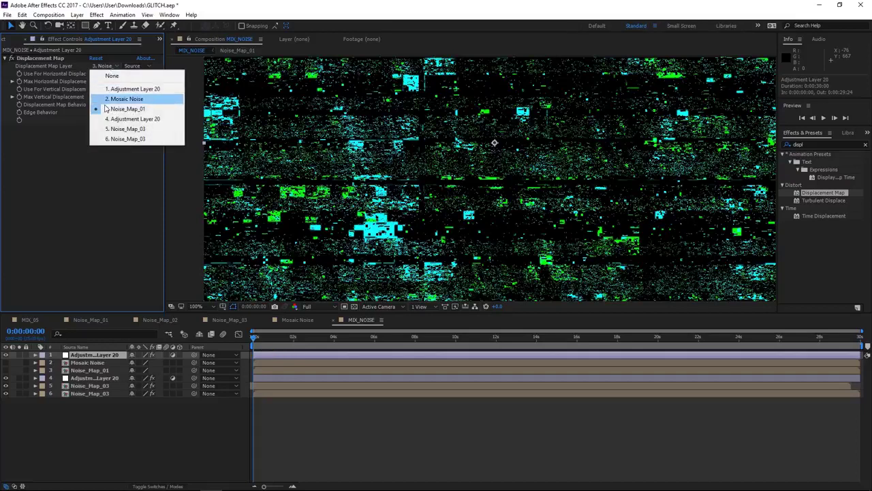
{"action": "left_click", "coordinate": [137, 100]}
Preview the Mosaic Noise-driven glitch and pick Noise_Map_01 in the Project panel.
{"action": "scroll", "coordinate": [322, 98], "scroll_direction": "up", "scroll_amount": 2}
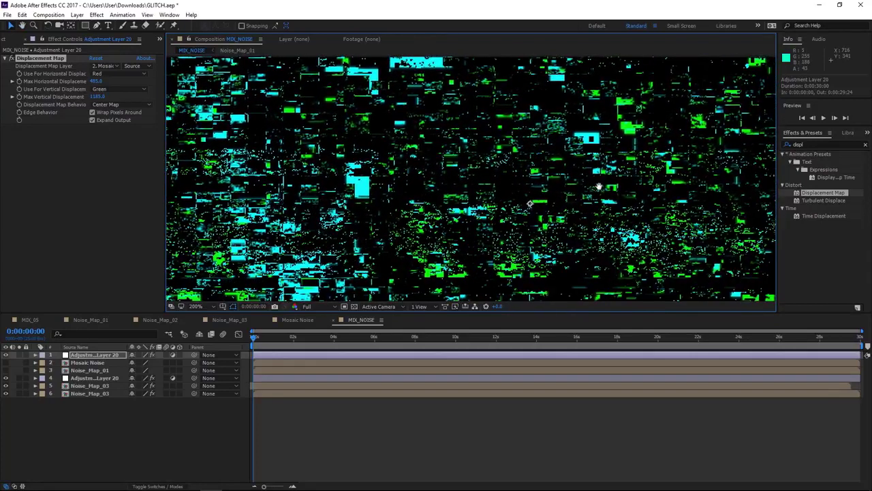
{"action": "scroll", "coordinate": [473, 152], "scroll_direction": "down", "scroll_amount": 2}
{"action": "key", "text": "space"}
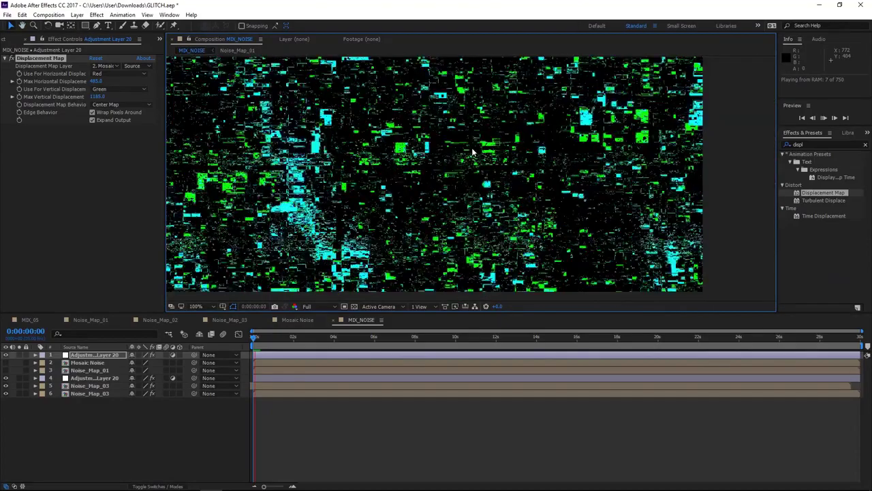
{"action": "scroll", "coordinate": [415, 203], "scroll_direction": "up", "scroll_amount": 1}
{"action": "scroll", "coordinate": [466, 268], "scroll_direction": "down", "scroll_amount": 2}
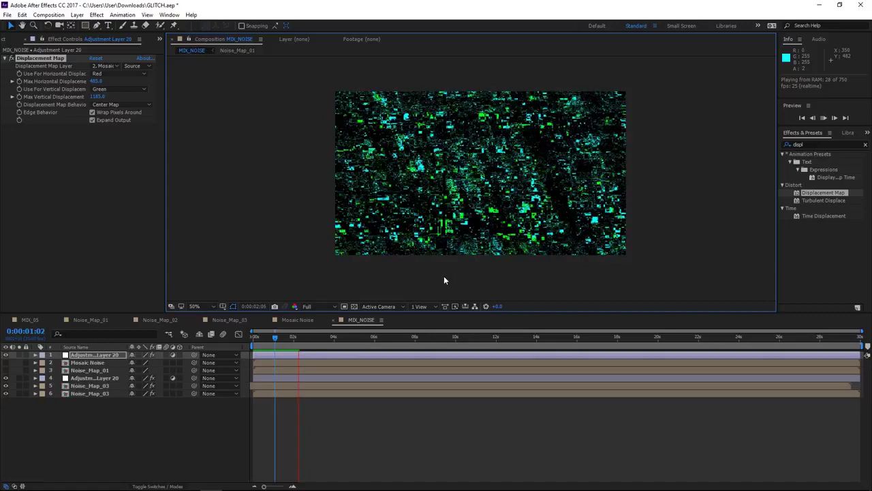
{"action": "left_click", "coordinate": [253, 337]}
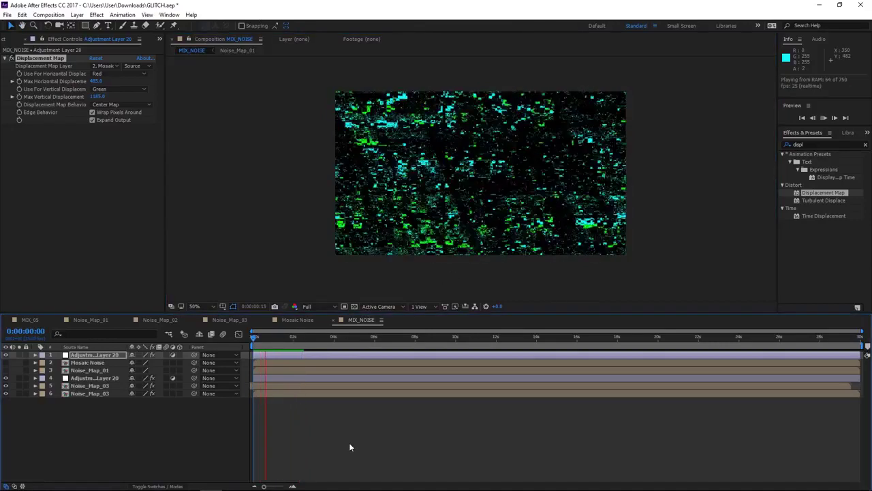
{"action": "scroll", "coordinate": [475, 200], "scroll_direction": "up", "scroll_amount": 2}
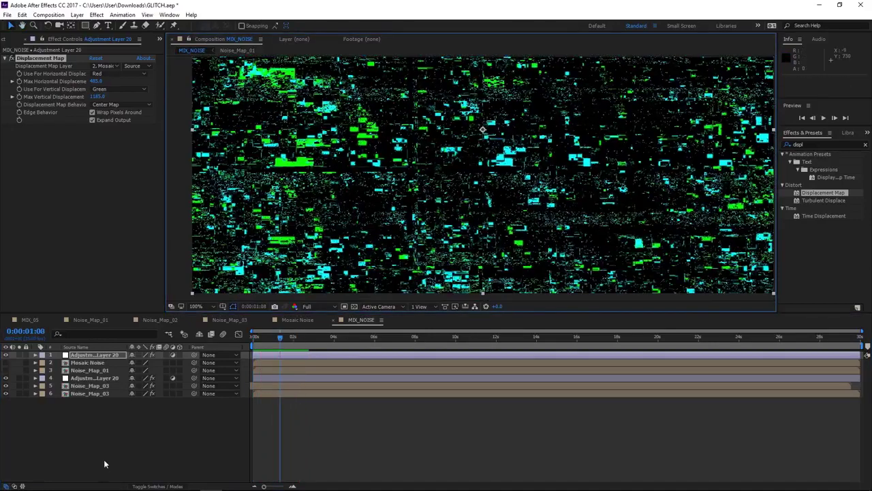
{"action": "left_click", "coordinate": [106, 356]}
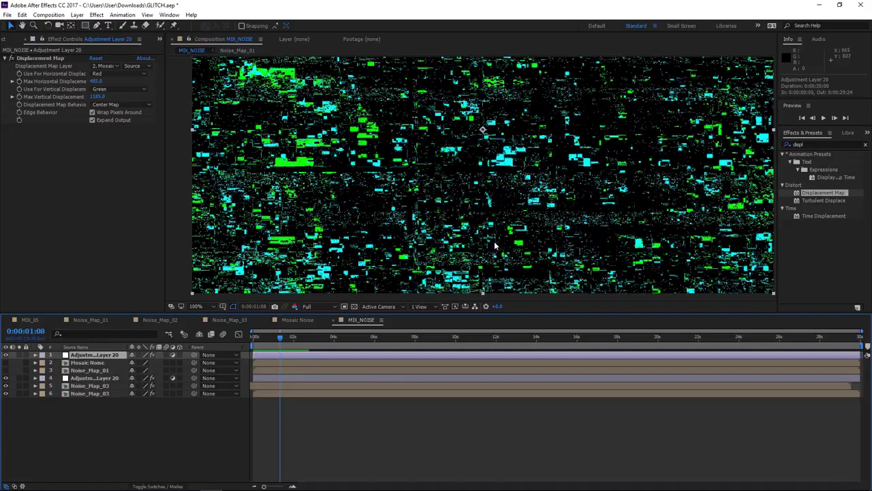
{"action": "left_click", "coordinate": [14, 40]}
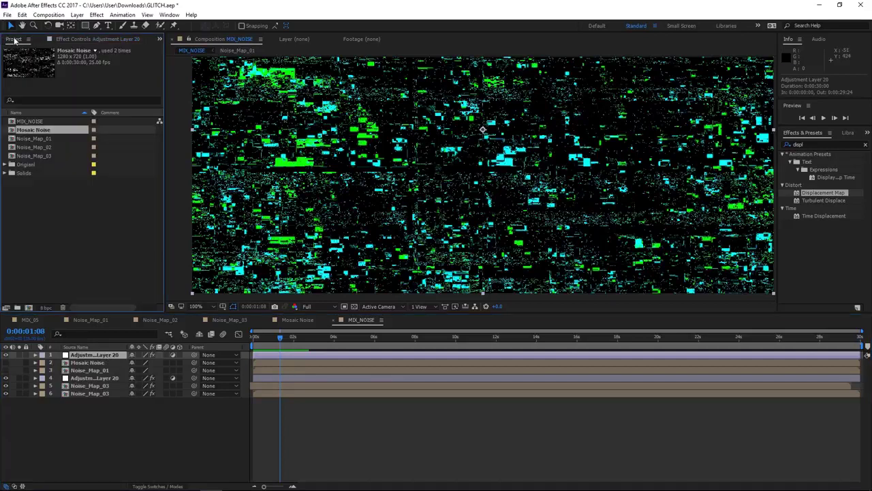
{"action": "left_click", "coordinate": [41, 138]}
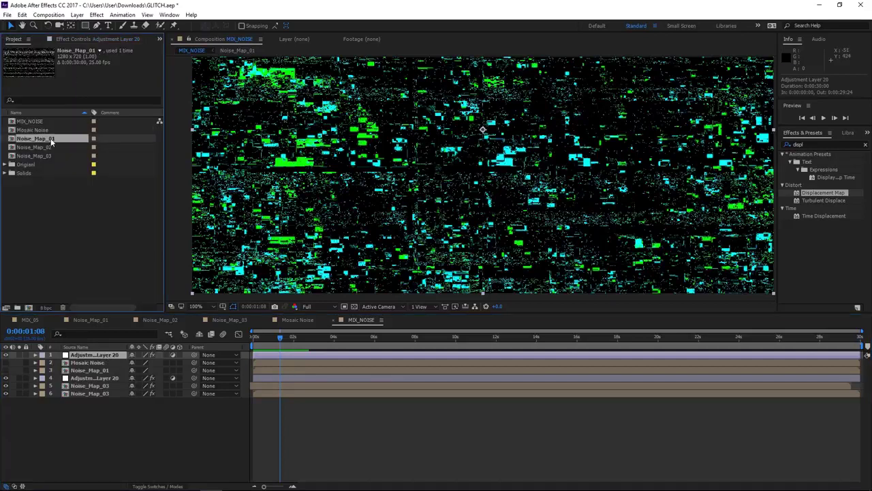
Add another Noise_Map_01 layer to the top of MIX_NOISE and reveal the blend Mode column.
{"action": "left_click_drag", "start_coordinate": [51, 141], "coordinate": [94, 353]}
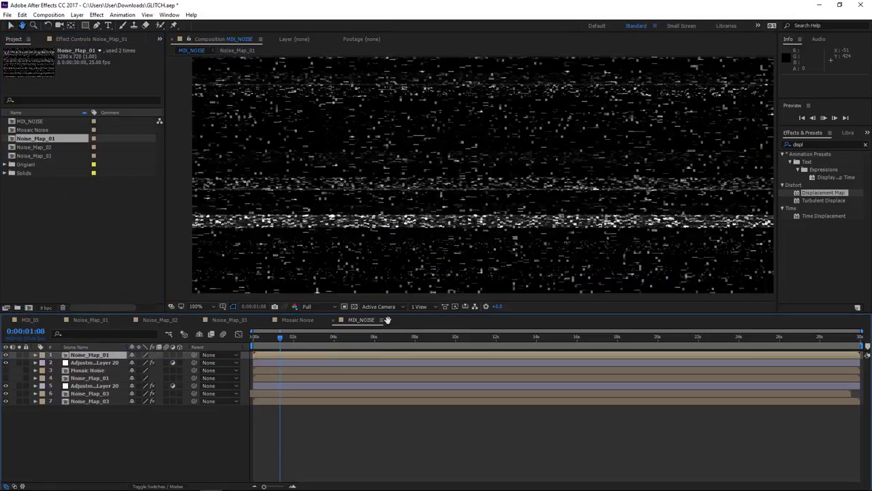
{"action": "key", "text": "v"}
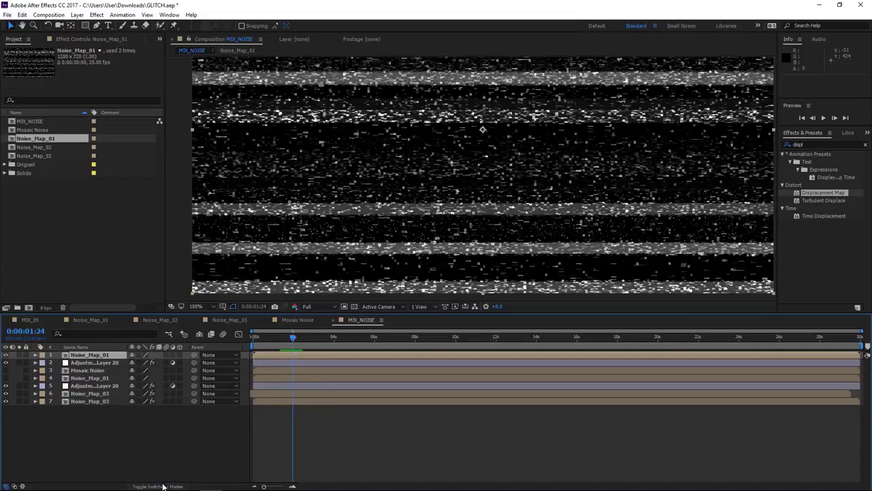
{"action": "left_click", "coordinate": [163, 486]}
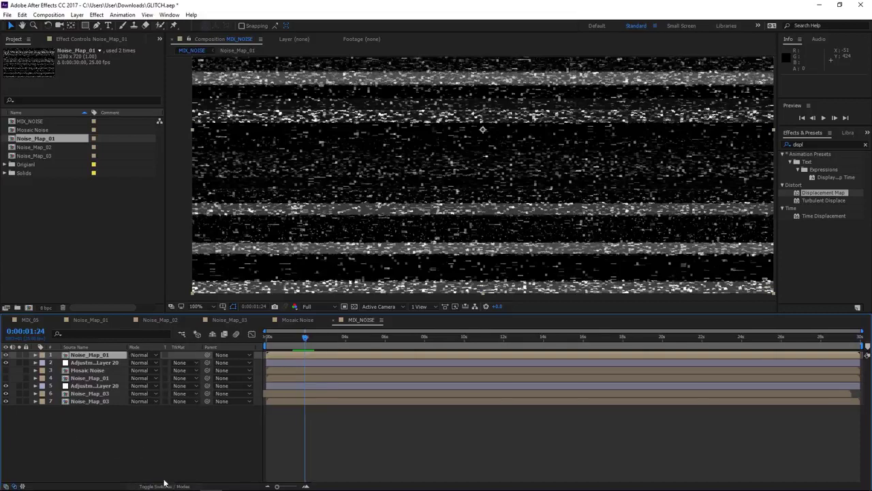
{"action": "left_click", "coordinate": [142, 355]}
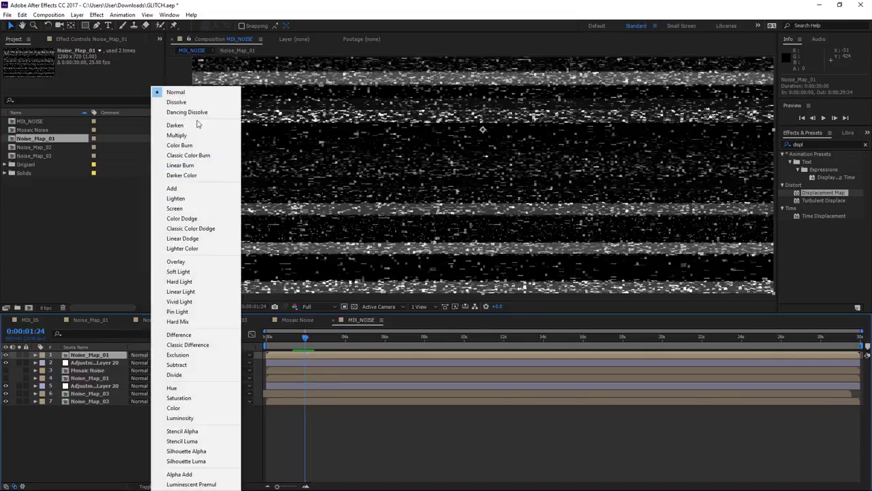
{"action": "left_click", "coordinate": [136, 423]}
{"action": "left_click", "coordinate": [87, 355]}
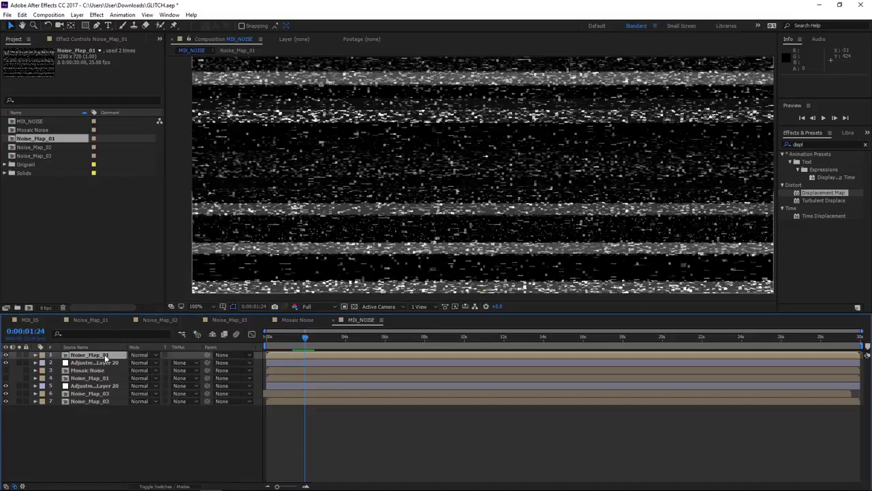
{"action": "left_click", "coordinate": [139, 355]}
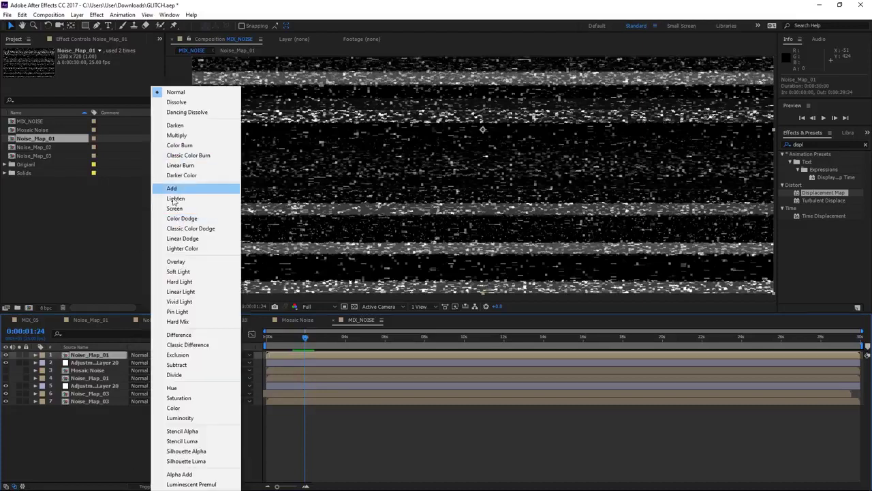
{"action": "left_click", "coordinate": [106, 354]}
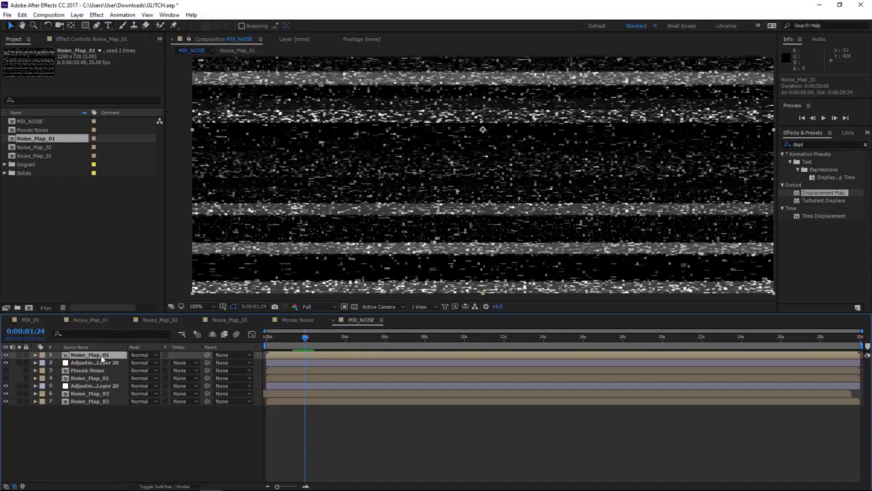
Cycle Noise_Map_01 through blend modes and settle on Vivid Light.
{"action": "key", "text": "shift+equal"}
{"action": "key", "text": "shift+equal"}
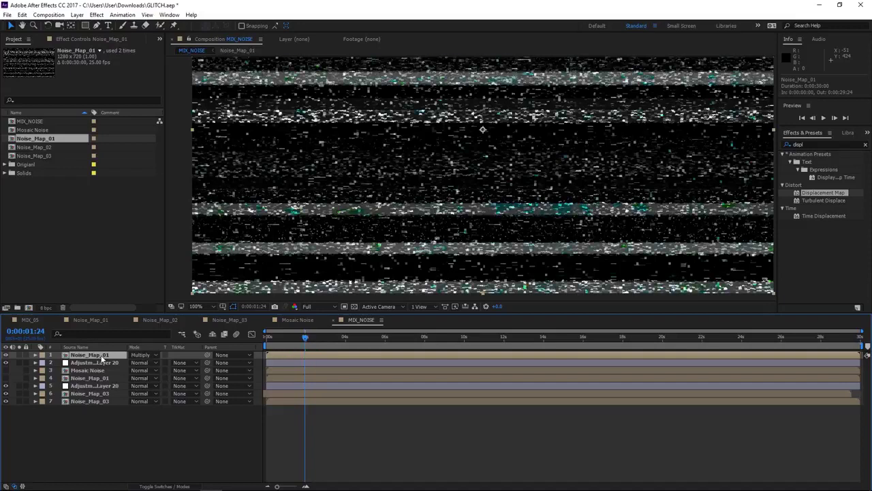
{"action": "key", "text": "shift+equal"}
{"action": "key", "text": "shift+equal"}
{"action": "key", "text": "shift+equal"}
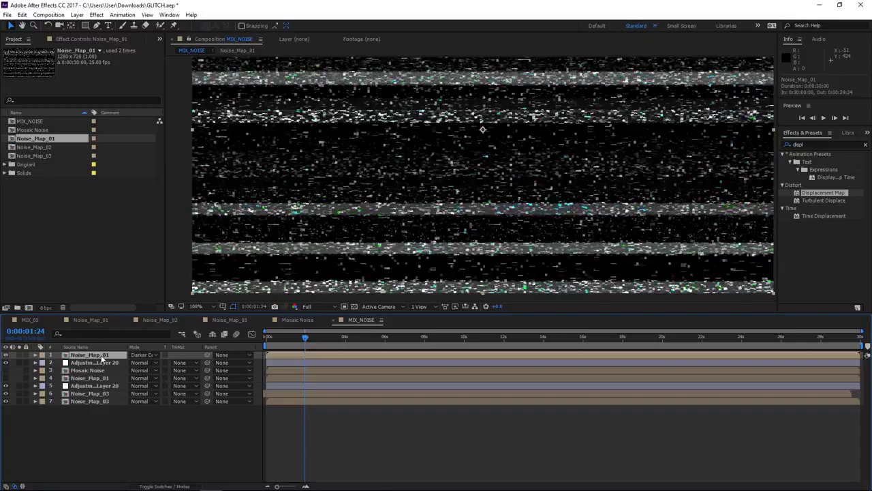
{"action": "key", "text": "shift+equal"}
{"action": "key", "text": "shift+equal"}
{"action": "key", "text": "shift+equal"}
{"action": "key", "text": "shift+equal"}
{"action": "key", "text": "shift+equal"}
{"action": "key", "text": "shift+equal"}
{"action": "key", "text": "shift+equal"}
{"action": "key", "text": "shift+equal"}
{"action": "key", "text": "shift+equal"}
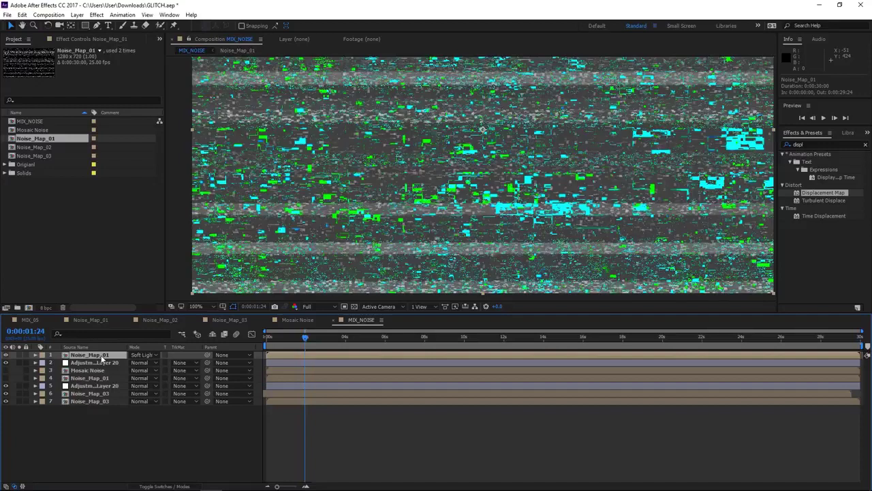
{"action": "key", "text": "shift+equal"}
{"action": "key", "text": "shift+equal"}
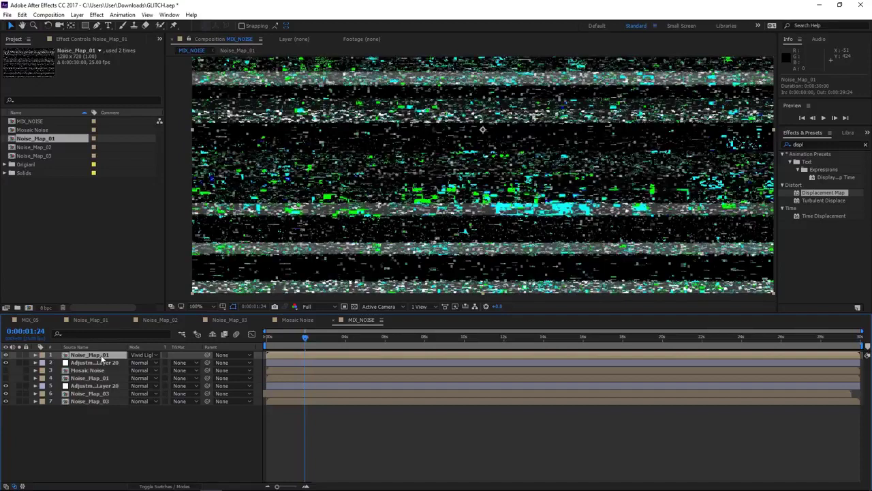
{"action": "left_click", "coordinate": [140, 355]}
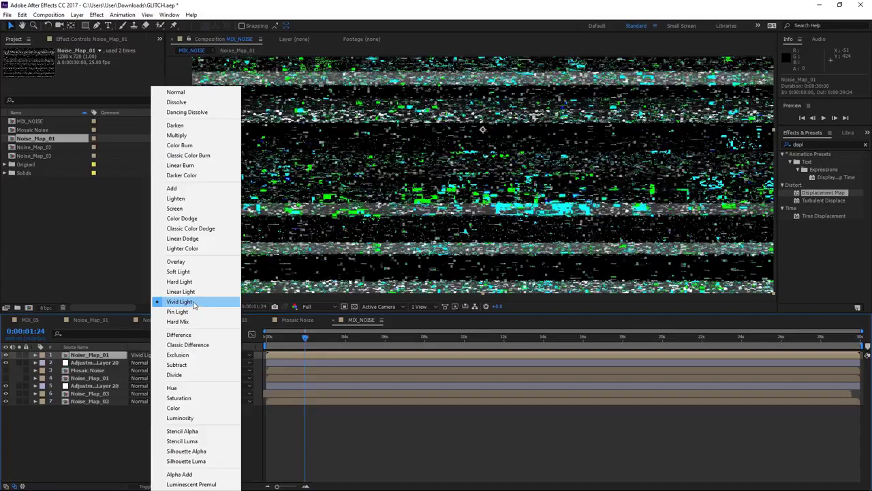
{"action": "left_click", "coordinate": [195, 305]}
{"action": "left_click", "coordinate": [140, 355]}
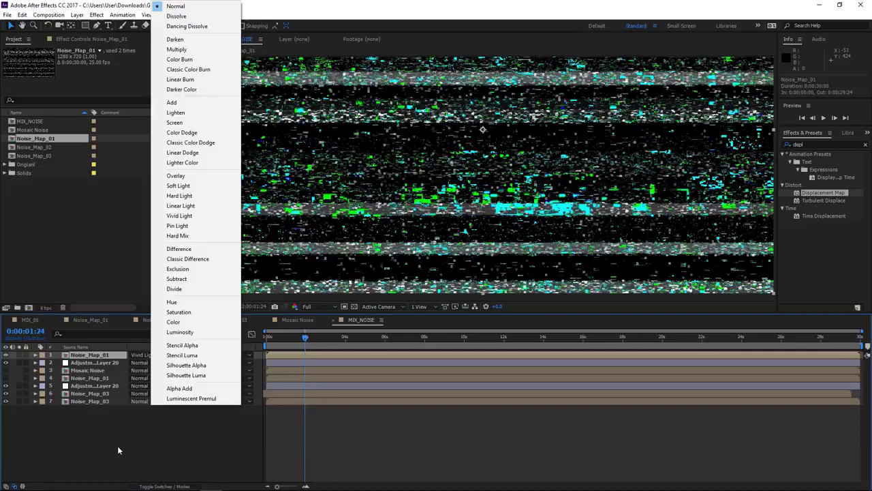
{"action": "left_click", "coordinate": [118, 450]}
{"action": "left_click", "coordinate": [101, 359]}
{"action": "key", "text": "shift+equal"}
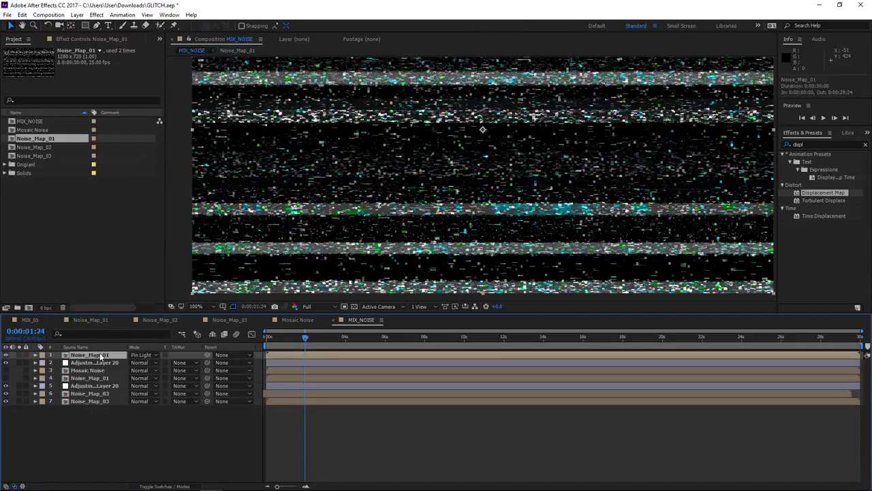
{"action": "key", "text": "shift+equal"}
{"action": "key", "text": "shift+equal"}
{"action": "key", "text": "shift+equal"}
{"action": "key", "text": "shift+equal"}
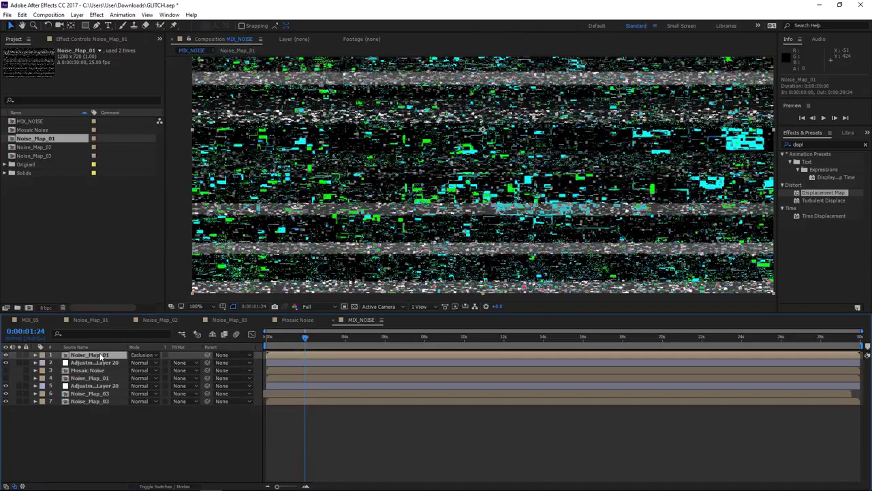
{"action": "left_click", "coordinate": [146, 356]}
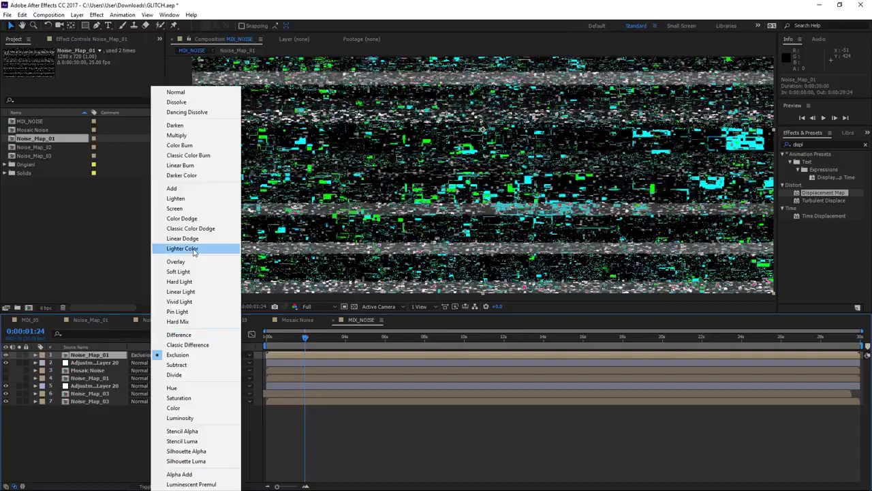
{"action": "left_click", "coordinate": [199, 302]}
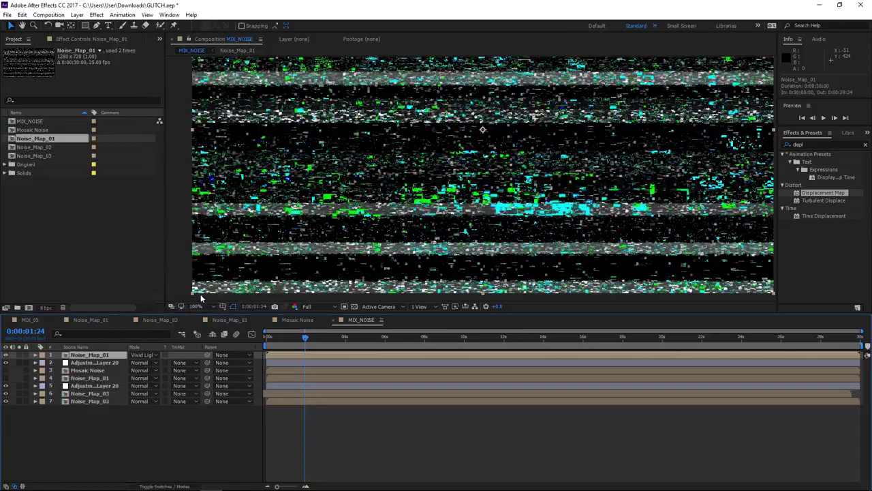
Deselect the layer and open Solid Settings for a new solid.
{"action": "scroll", "coordinate": [477, 219], "scroll_direction": "down", "scroll_amount": 3}
{"action": "scroll", "coordinate": [450, 221], "scroll_direction": "up", "scroll_amount": 1}
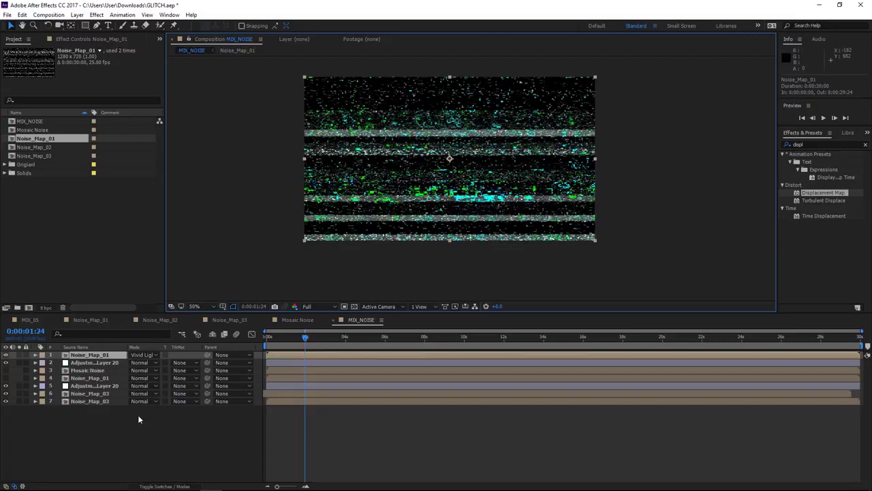
{"action": "left_click", "coordinate": [74, 428]}
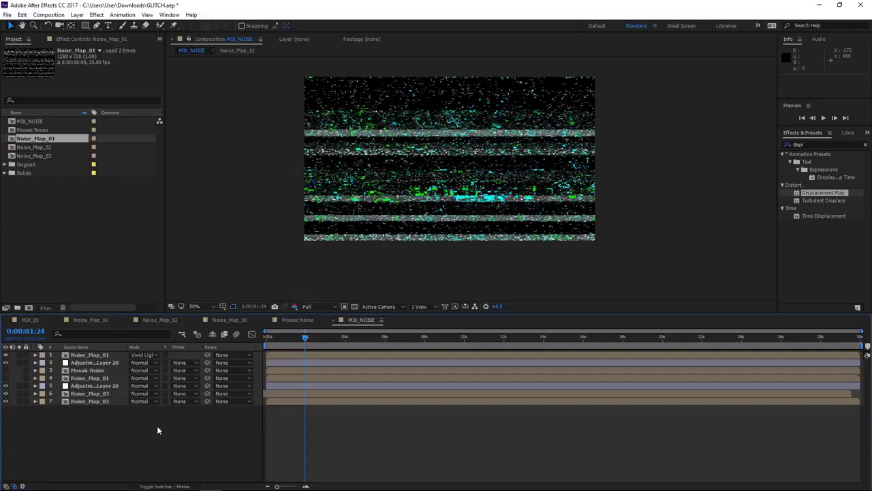
{"action": "key", "text": "ctrl+y"}
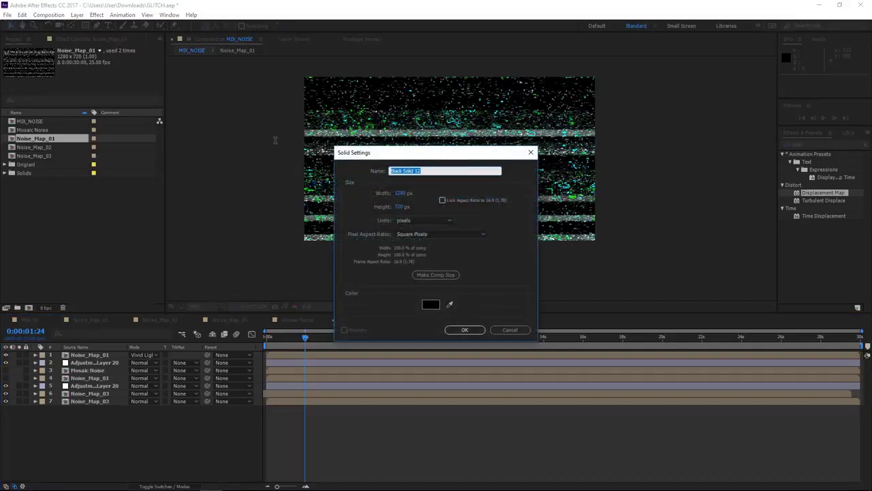
Create a solid named GRADIENT and apply Gradient Ramp to it.
{"action": "type", "text": "GRADIENT"}
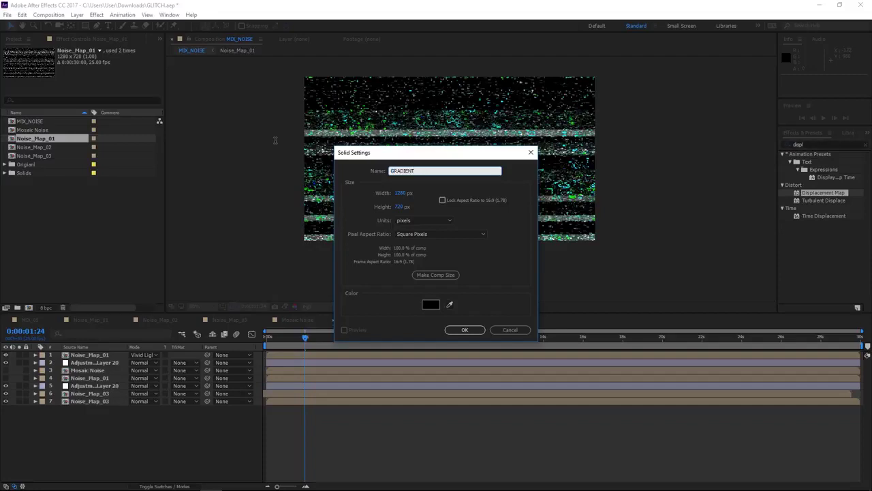
{"action": "key", "text": "Return"}
{"action": "left_click", "coordinate": [816, 144]}
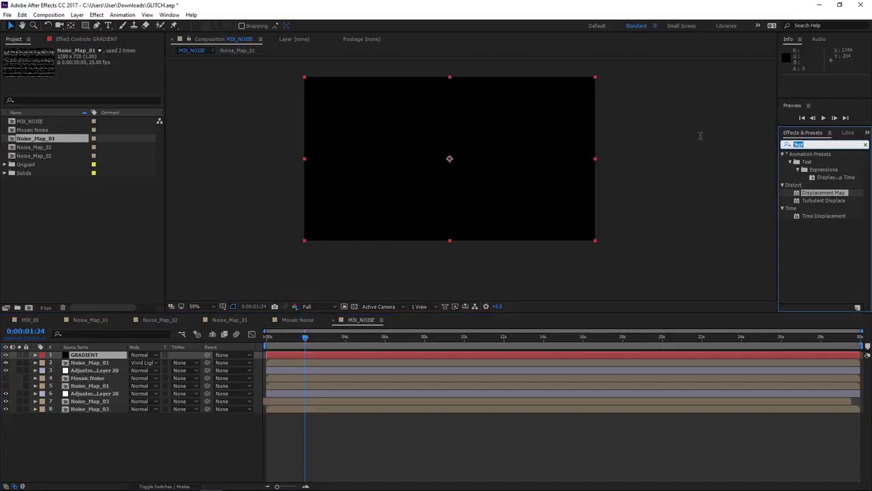
{"action": "type", "text": "ramp"}
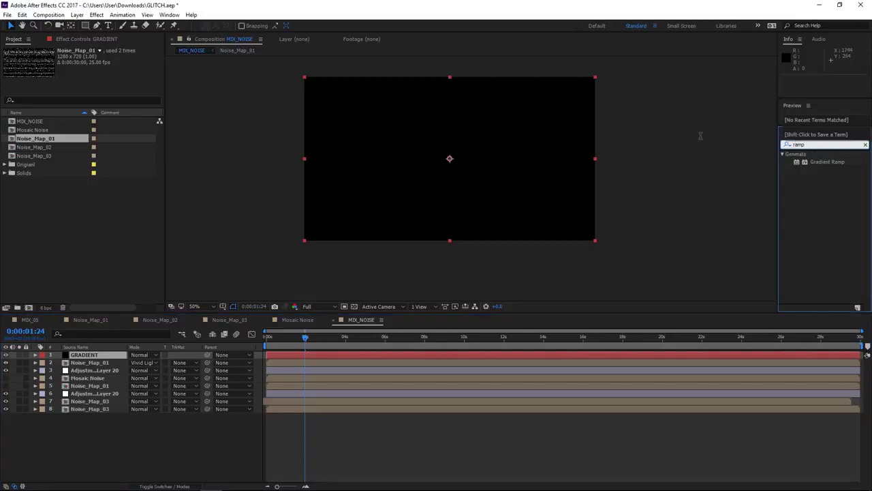
{"action": "left_click_drag", "start_coordinate": [829, 163], "coordinate": [393, 358]}
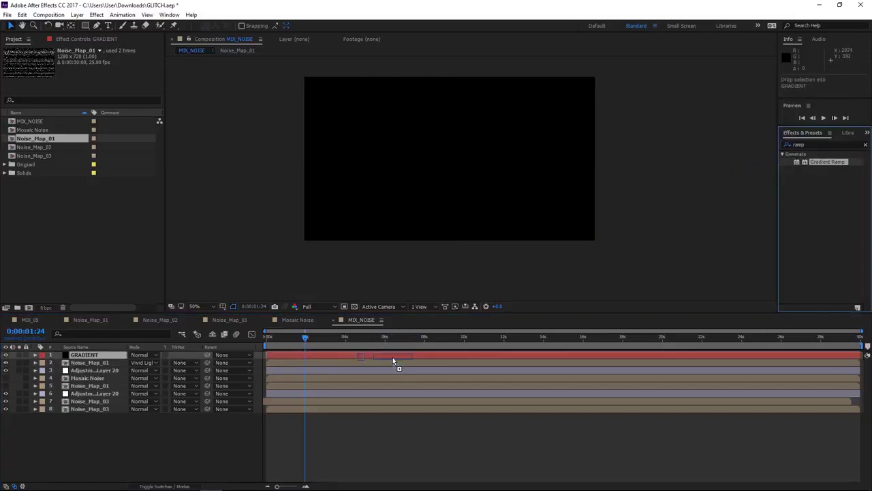
{"action": "key", "text": "grave"}
{"action": "key", "text": "grave"}
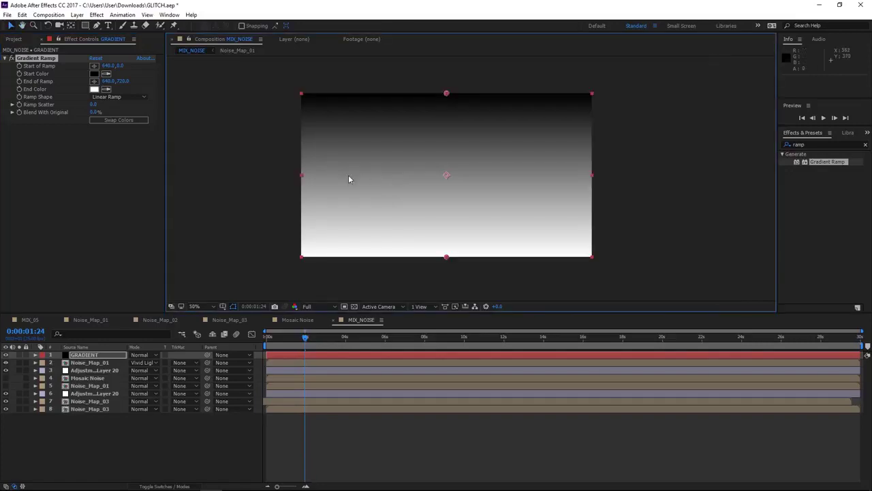
Make the ramp Radial, centre its start, swap colours, and drag its end to the corner.
{"action": "left_click", "coordinate": [121, 99]}
{"action": "left_click", "coordinate": [120, 115]}
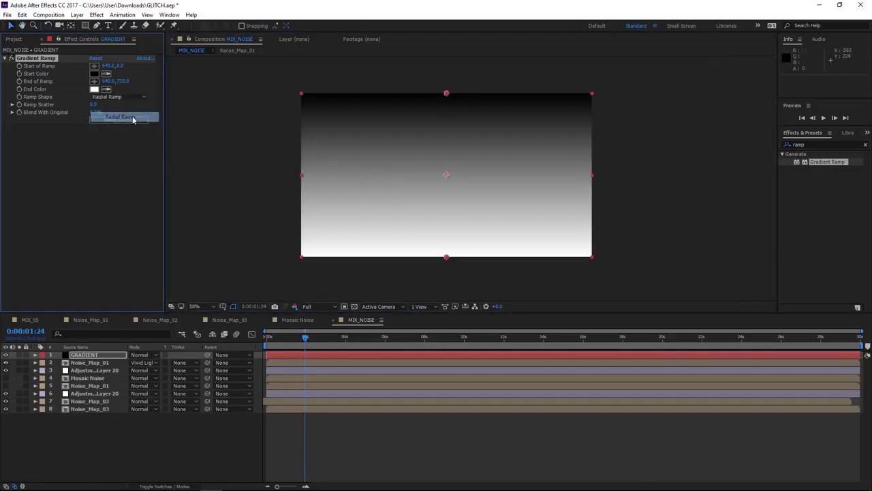
{"action": "left_click_drag", "start_coordinate": [447, 94], "coordinate": [446, 177]}
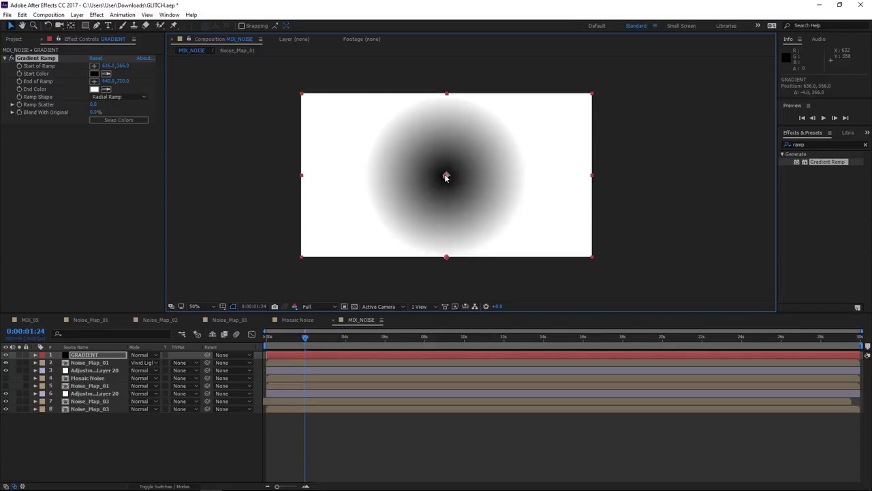
{"action": "left_click", "coordinate": [112, 120]}
{"action": "left_click_drag", "start_coordinate": [447, 259], "coordinate": [595, 267]}
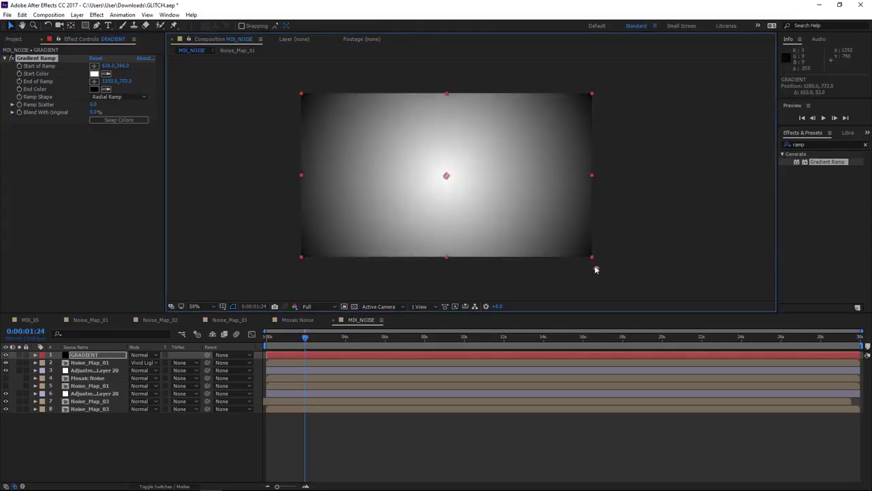
{"action": "left_click_drag", "start_coordinate": [508, 189], "coordinate": [515, 223]}
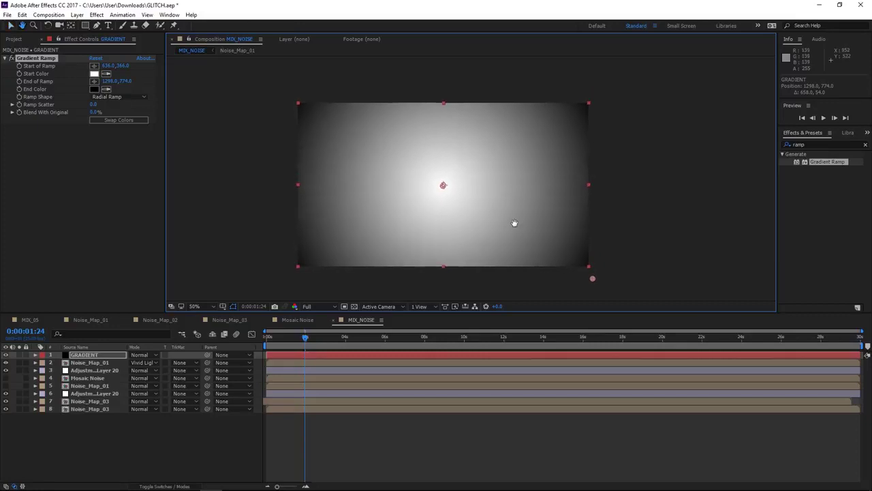
{"action": "left_click_drag", "start_coordinate": [446, 212], "coordinate": [427, 191]}
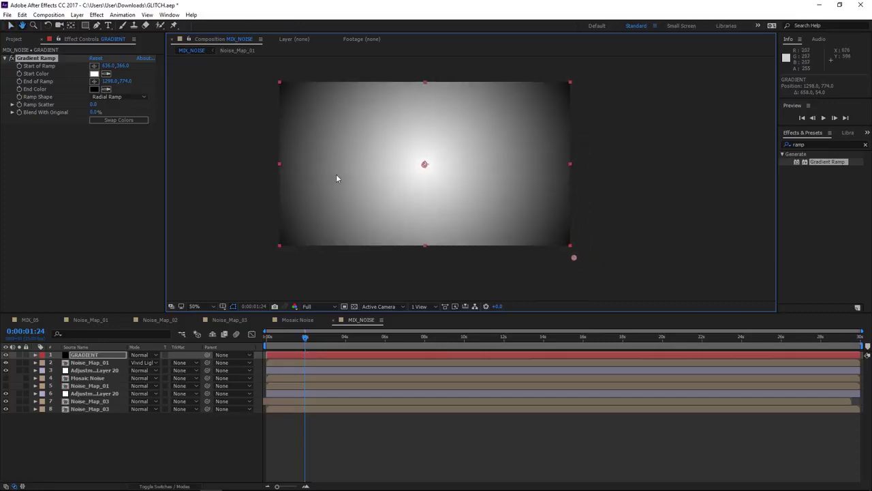
{"action": "left_click", "coordinate": [96, 74]}
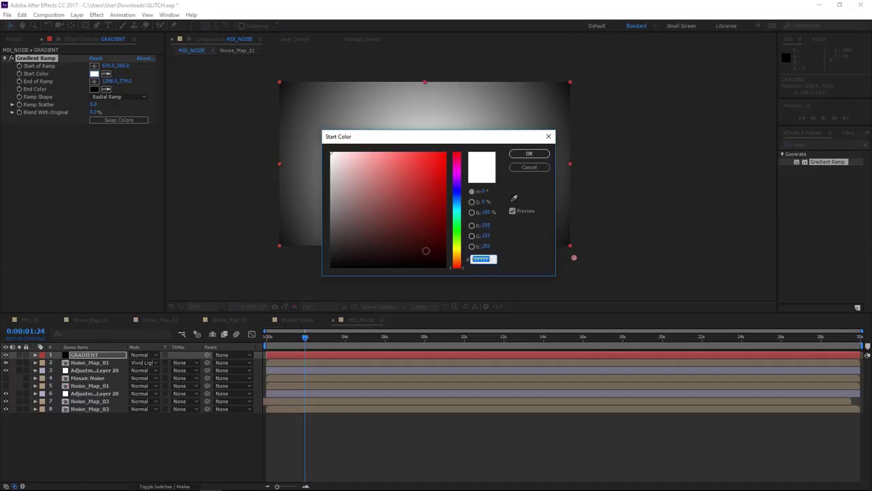
Set the Gradient Ramp Start Color to pale blue E0F6FF.
{"action": "type", "text": "E0"}
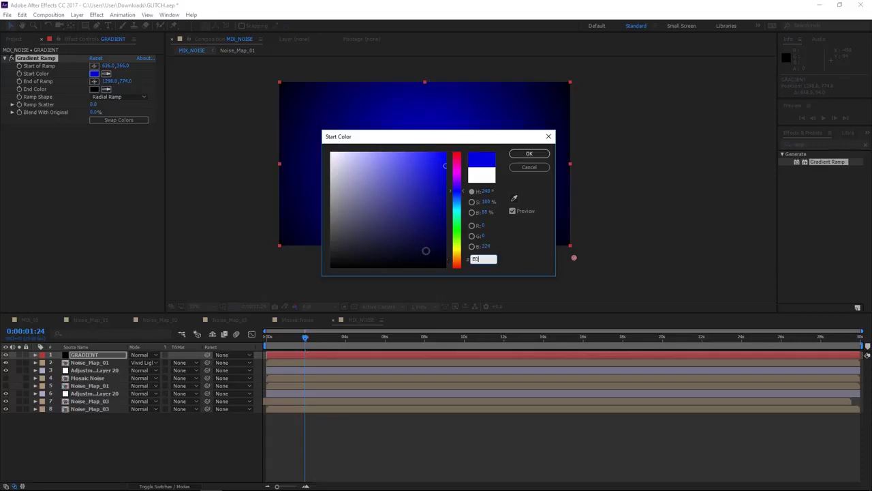
{"action": "type", "text": "F6"}
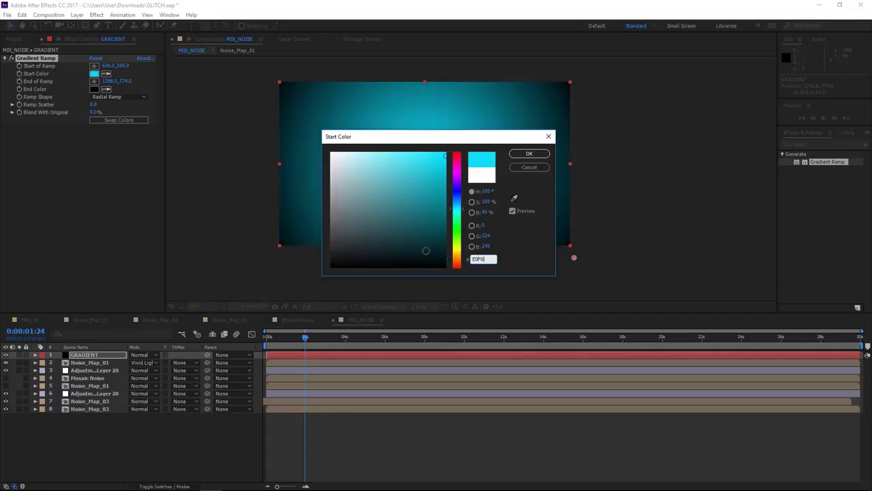
{"action": "type", "text": "FF"}
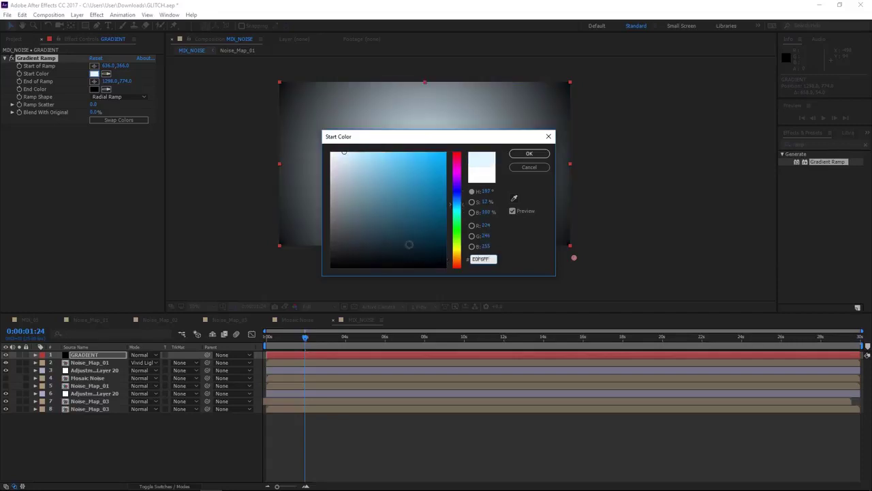
{"action": "left_click_drag", "start_coordinate": [404, 144], "coordinate": [429, 153]}
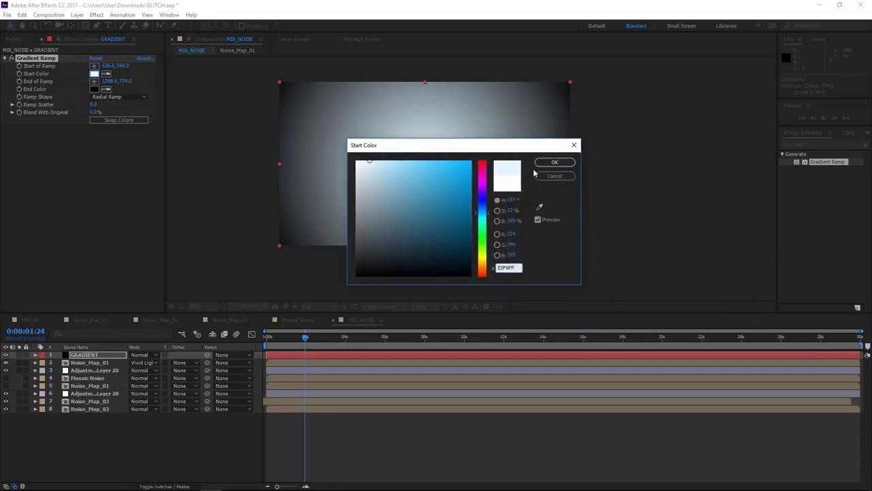
{"action": "left_click", "coordinate": [555, 162]}
Set the End Color to purple B800E6 and select the GRADIENT layer.
{"action": "left_click", "coordinate": [94, 89]}
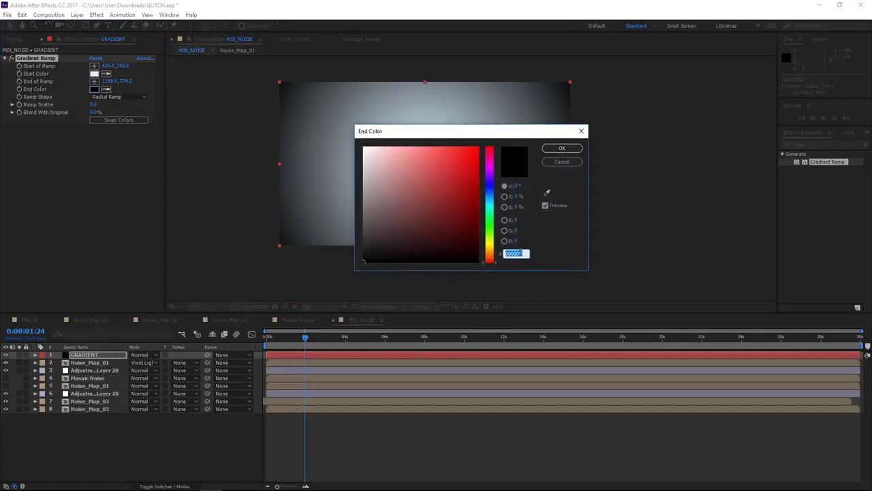
{"action": "type", "text": "B"}
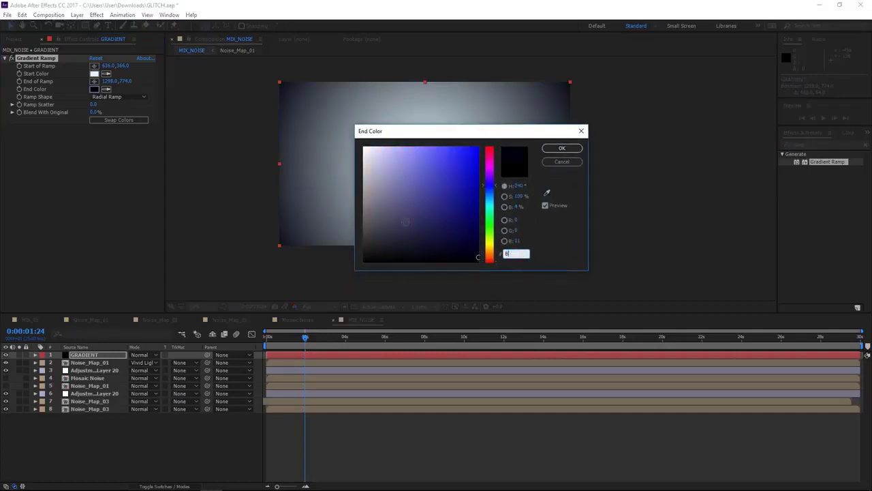
{"action": "type", "text": "800E6"}
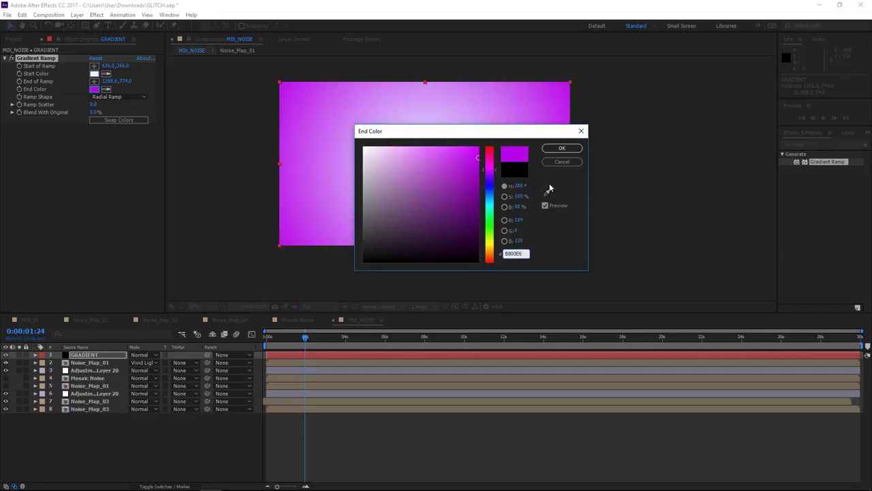
{"action": "left_click", "coordinate": [561, 148]}
{"action": "left_click", "coordinate": [96, 355]}
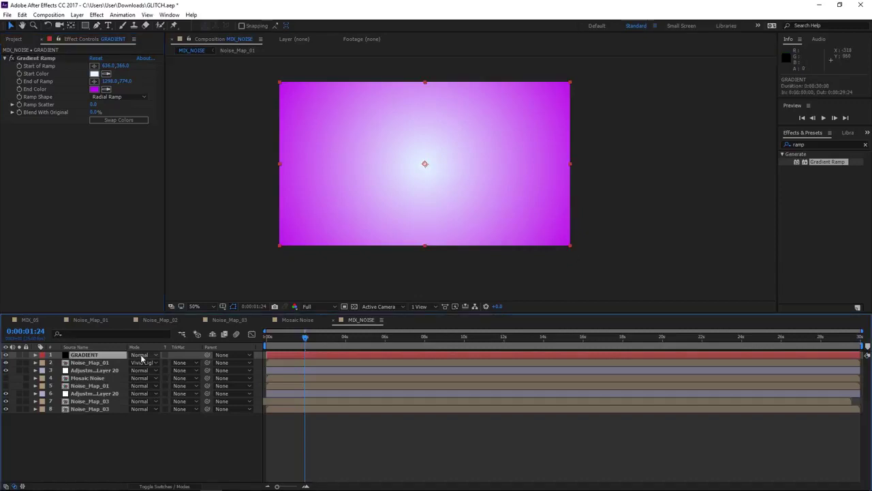
Try Dissolve and other blend modes on GRADIENT, previewing the Vivid Light result.
{"action": "left_click", "coordinate": [141, 355]}
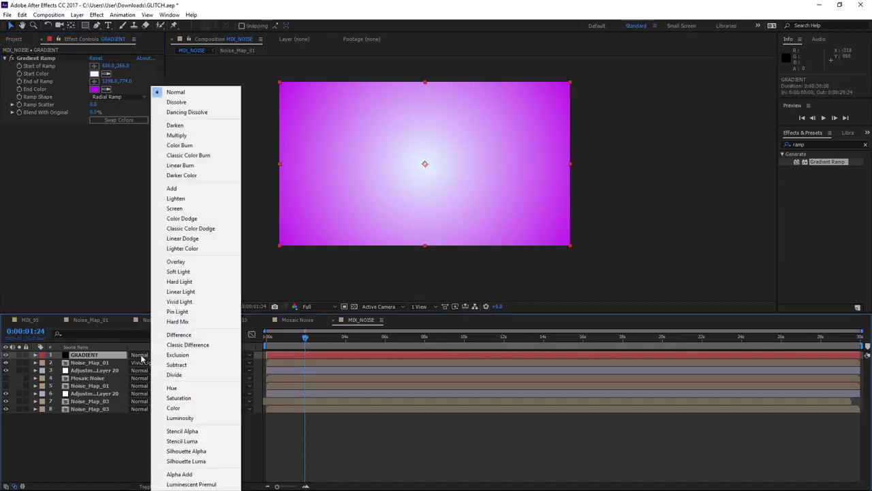
{"action": "left_click", "coordinate": [225, 102]}
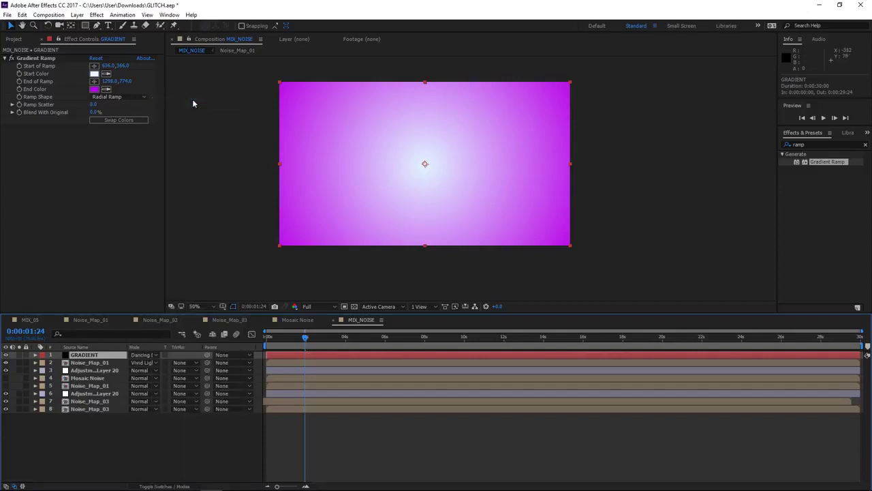
{"action": "key", "text": "shift+equal"}
{"action": "key", "text": "shift+equal"}
{"action": "key", "text": "shift+equal"}
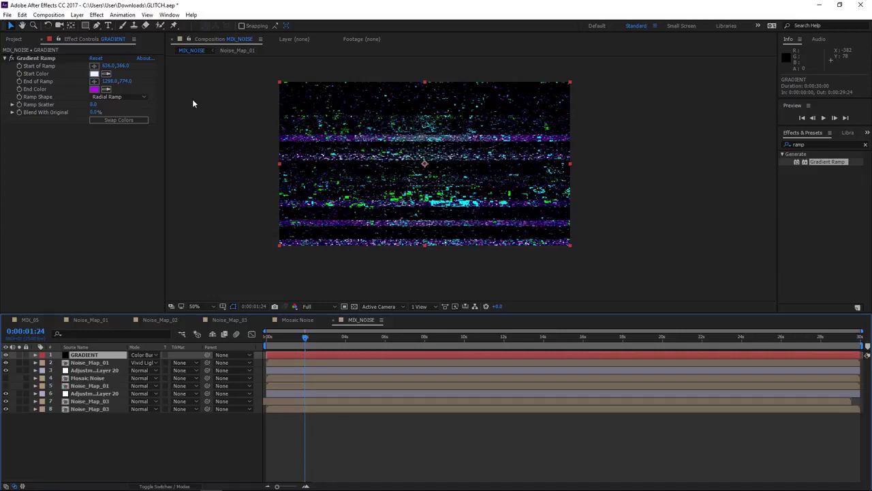
{"action": "key", "text": "shift+equal"}
{"action": "key", "text": "shift+equal"}
{"action": "key", "text": "shift+equal"}
{"action": "key", "text": "shift+equal"}
{"action": "key", "text": "shift+equal"}
{"action": "key", "text": "shift+equal"}
{"action": "key", "text": "shift+equal"}
{"action": "key", "text": "shift+equal"}
{"action": "key", "text": "shift+equal"}
{"action": "key", "text": "shift+equal"}
{"action": "key", "text": "shift+equal"}
{"action": "key", "text": "shift+equal"}
{"action": "key", "text": "shift+equal"}
{"action": "key", "text": "shift+equal"}
{"action": "key", "text": "shift+equal"}
{"action": "key", "text": "shift+equal"}
{"action": "key", "text": "shift+minus"}
{"action": "key", "text": "shift+minus"}
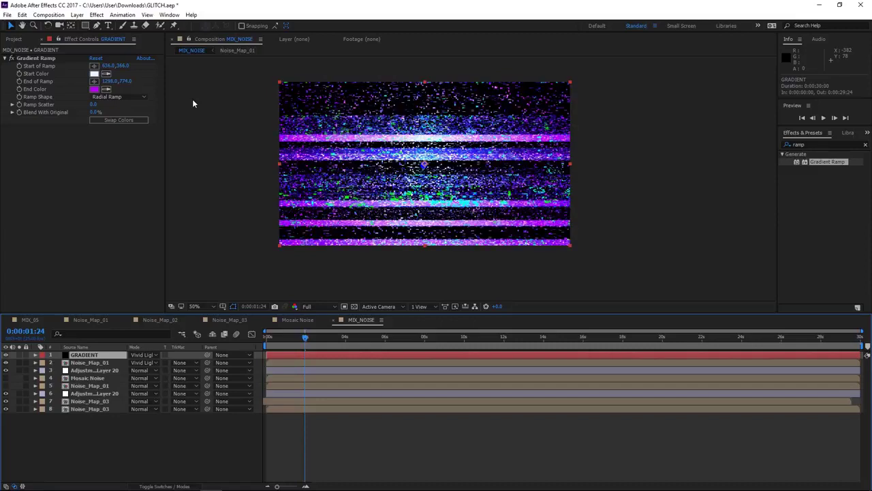
{"action": "key", "text": "space"}
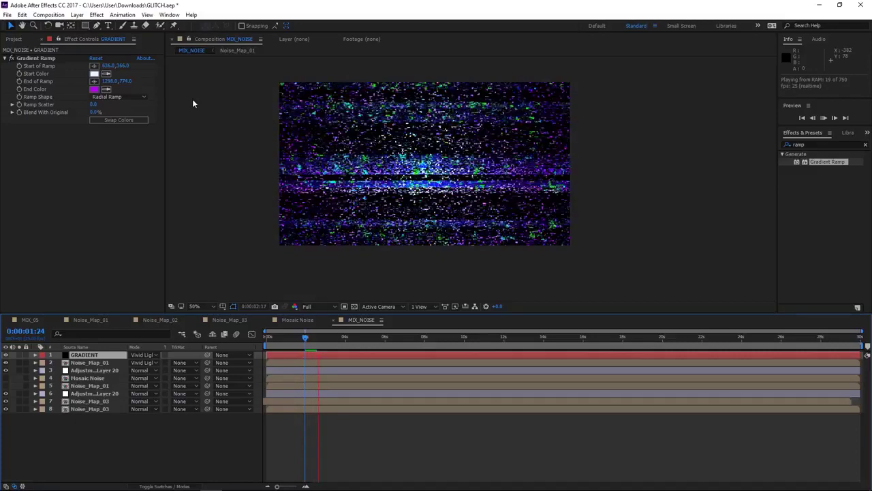
{"action": "key", "text": "space"}
{"action": "key", "text": "shift+equal"}
{"action": "key", "text": "shift+equal"}
{"action": "key", "text": "shift+equal"}
{"action": "key", "text": "shift+equal"}
{"action": "key", "text": "shift+equal"}
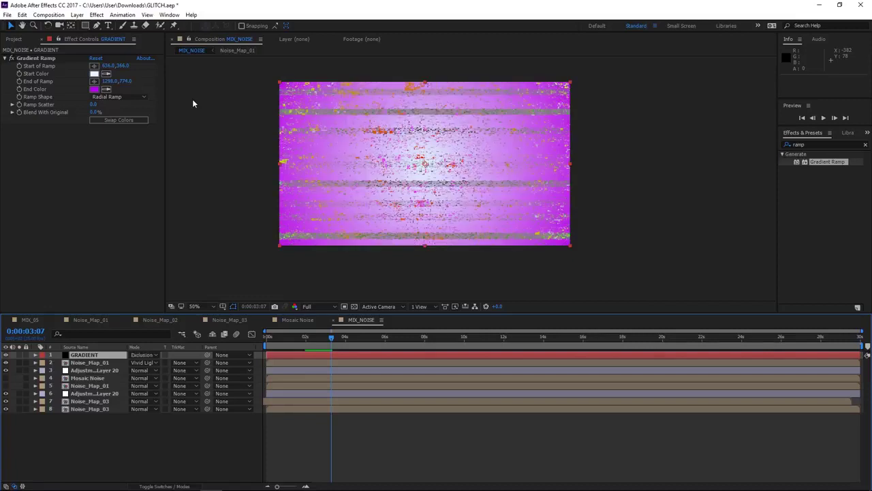
Set GRADIENT to Classic Color Burn and preview from the first frame.
{"action": "left_click", "coordinate": [154, 355]}
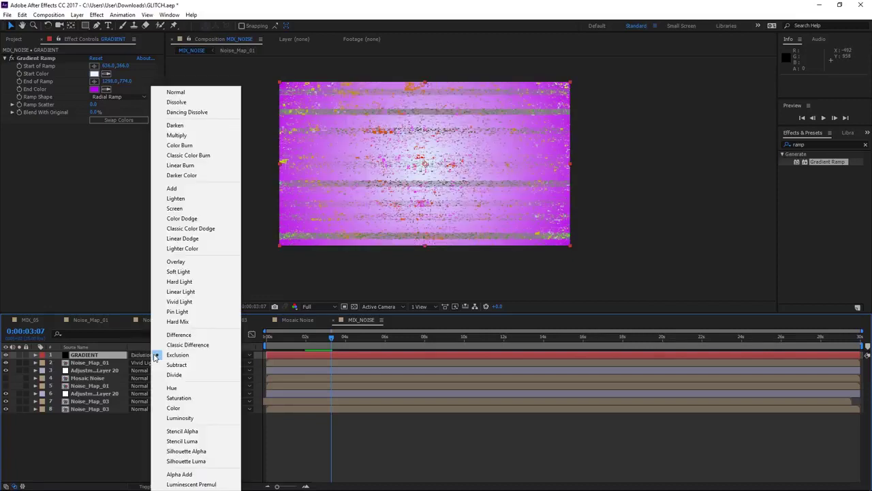
{"action": "left_click", "coordinate": [196, 155]}
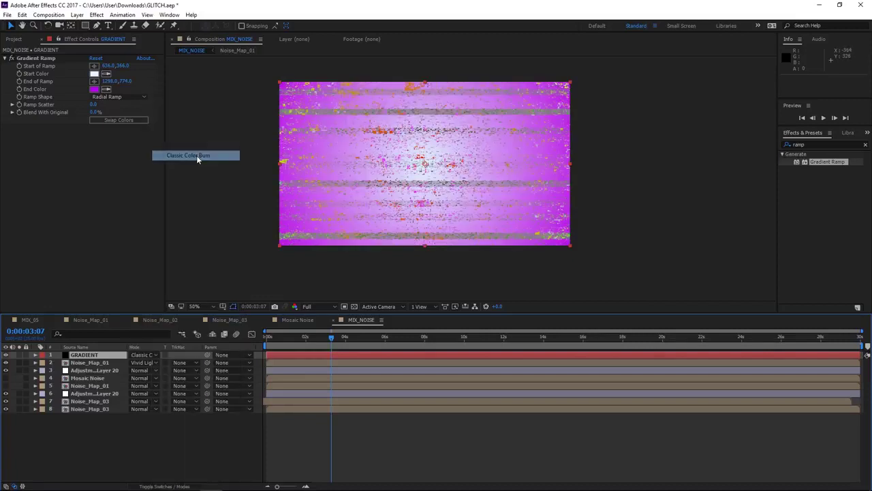
{"action": "key", "text": "space"}
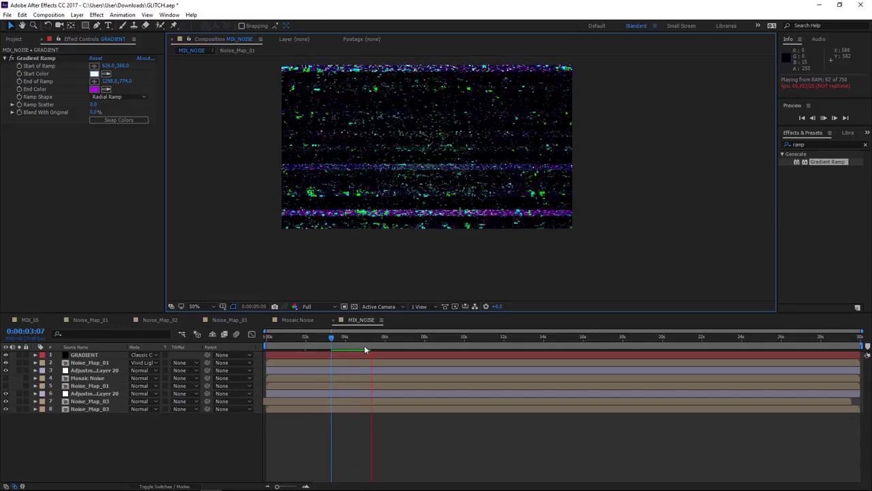
{"action": "key", "text": "space"}
{"action": "key", "text": "Home"}
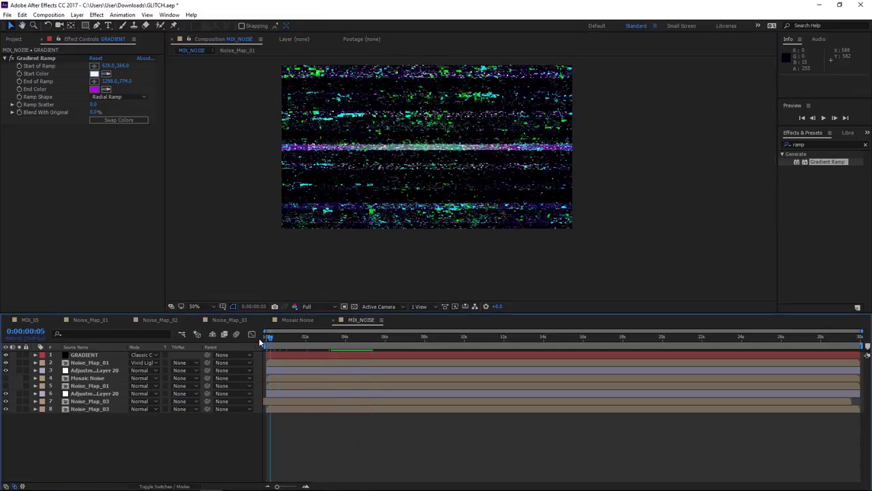
Switch GRADIENT to Color Dodge blending and preview the result.
{"action": "left_click", "coordinate": [137, 355]}
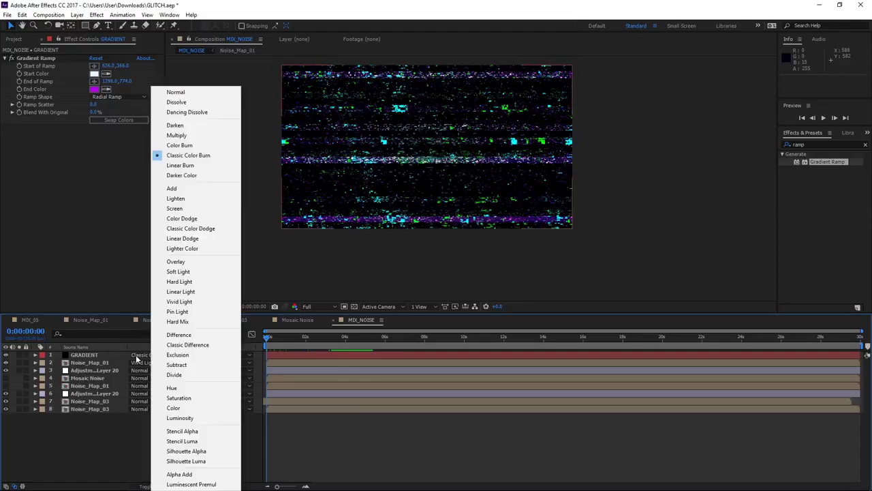
{"action": "left_click", "coordinate": [203, 218]}
{"action": "key", "text": "space"}
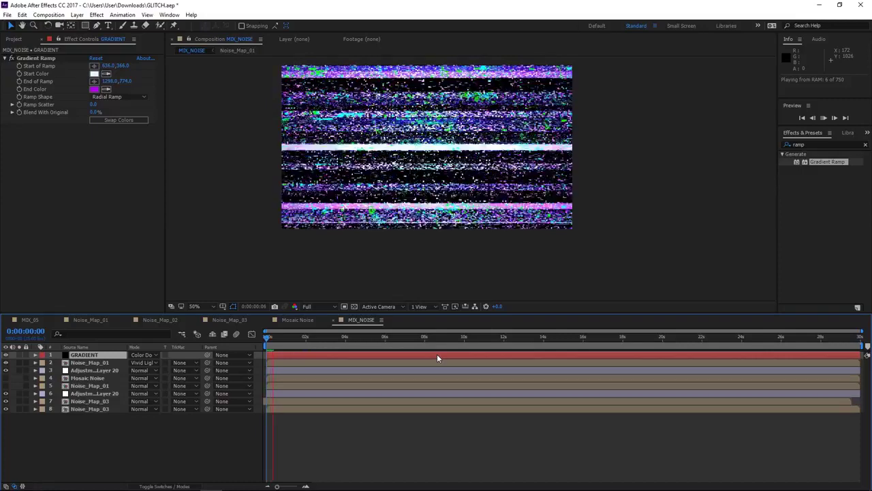
{"action": "key", "text": "space"}
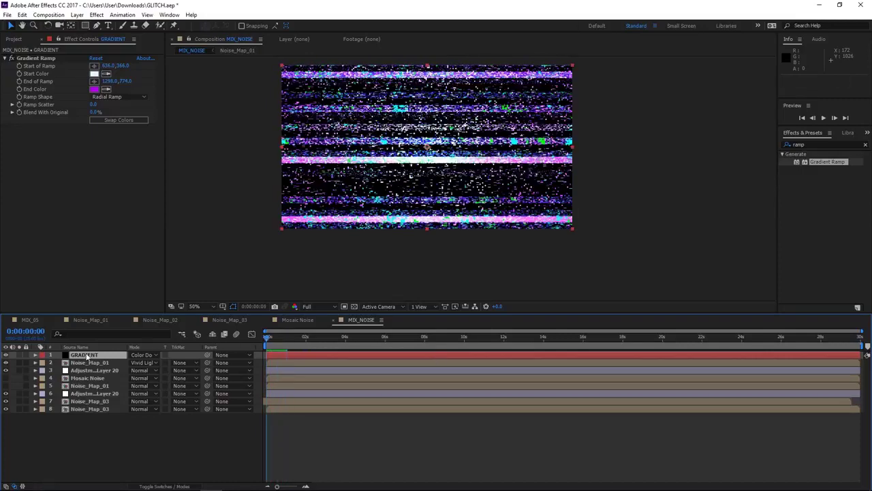
{"action": "left_click", "coordinate": [78, 450]}
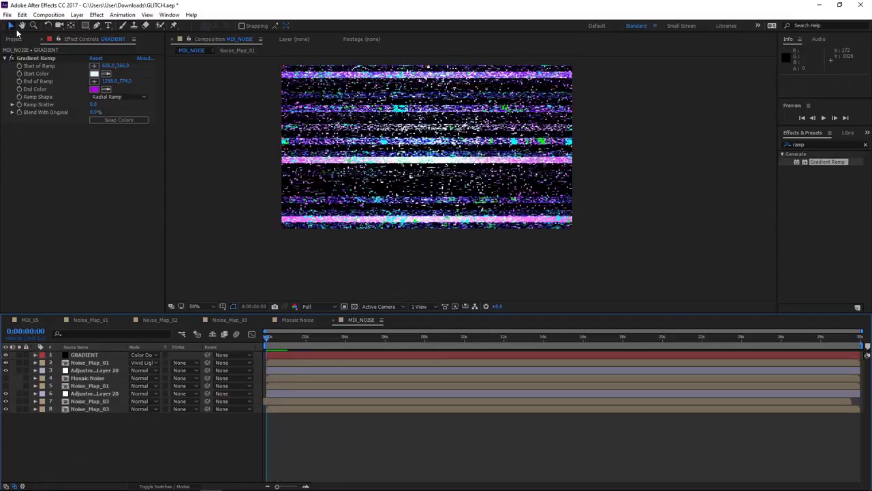
Add Noise_Map_02 from the Project panel as the top layer of MIX_NOISE and preview.
{"action": "left_click", "coordinate": [14, 38]}
{"action": "left_click", "coordinate": [45, 148]}
{"action": "left_click_drag", "start_coordinate": [45, 154], "coordinate": [97, 352]}
{"action": "key", "text": "space"}
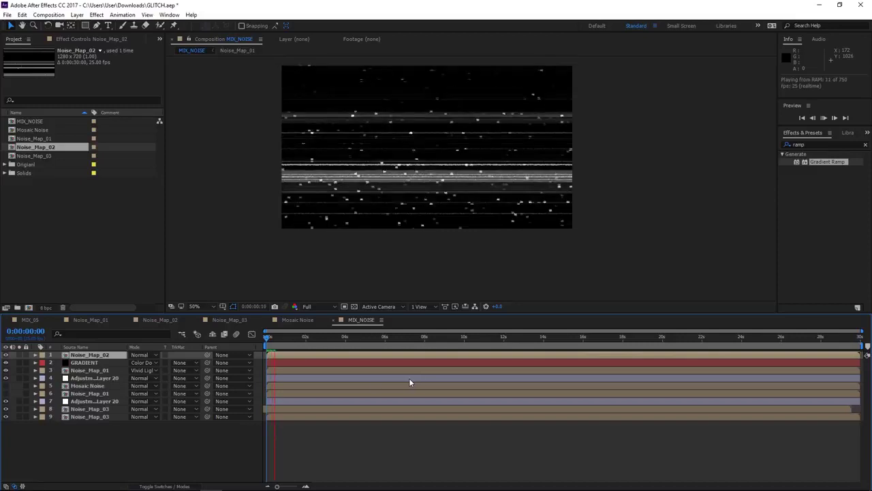
{"action": "left_click", "coordinate": [144, 355]}
Set Noise_Map_02 to Classic Color Burn and preview the result at 100% zoom.
{"action": "left_click", "coordinate": [150, 355]}
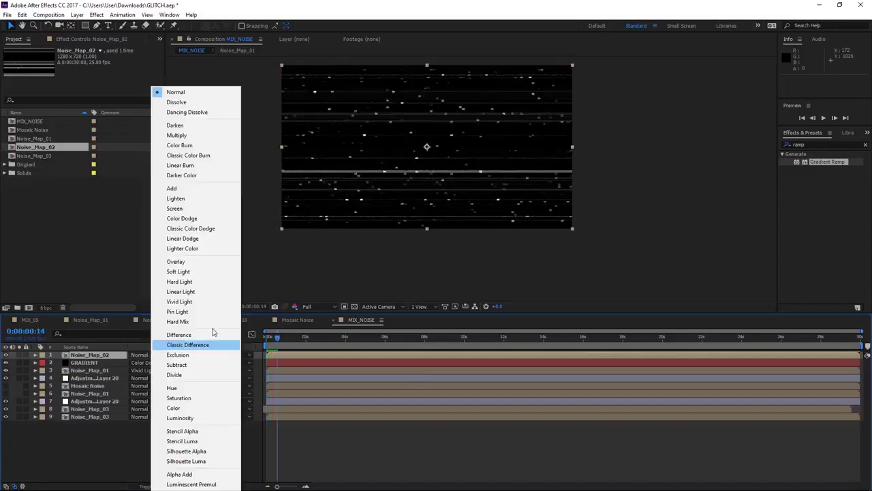
{"action": "left_click", "coordinate": [183, 155]}
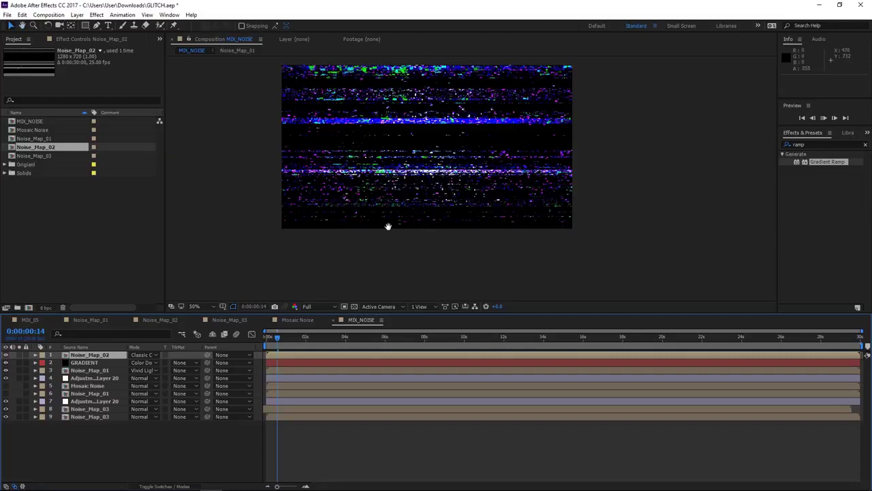
{"action": "key", "text": "space"}
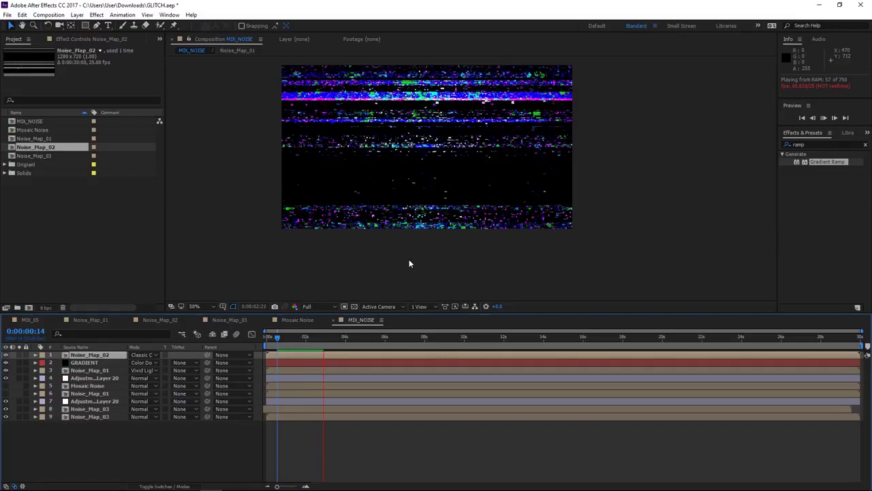
{"action": "key", "text": "period"}
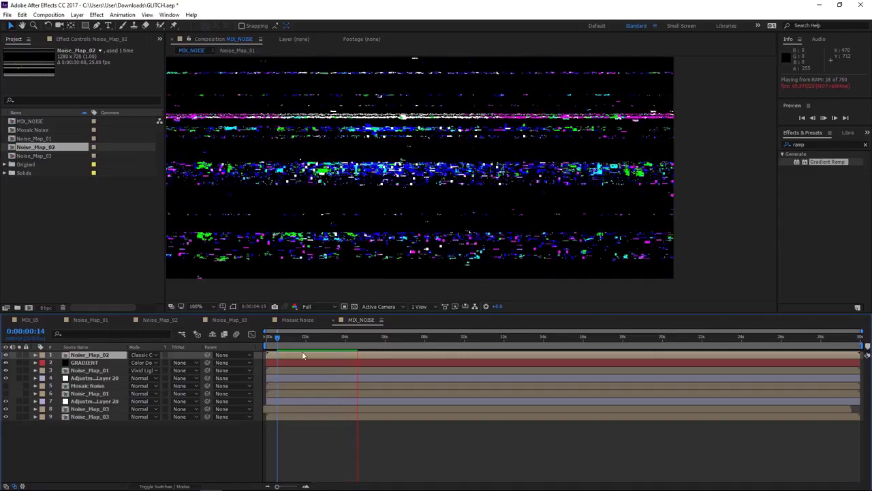
{"action": "left_click", "coordinate": [96, 418]}
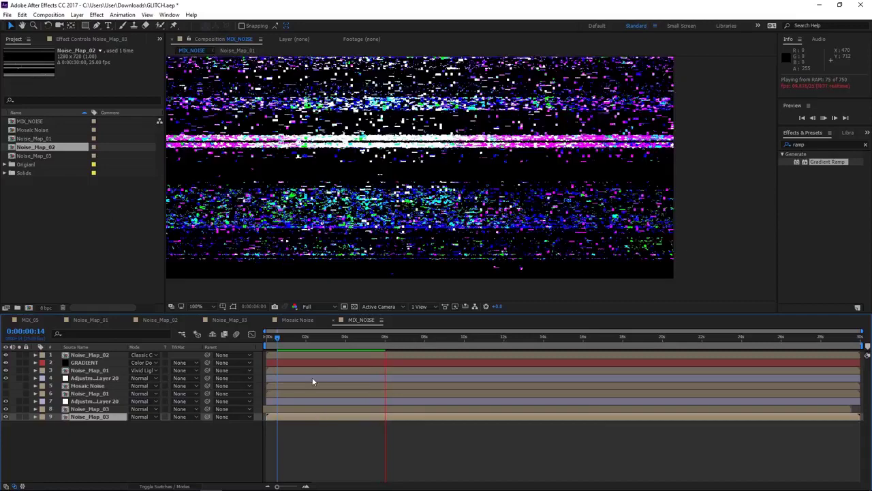
{"action": "left_click", "coordinate": [176, 442]}
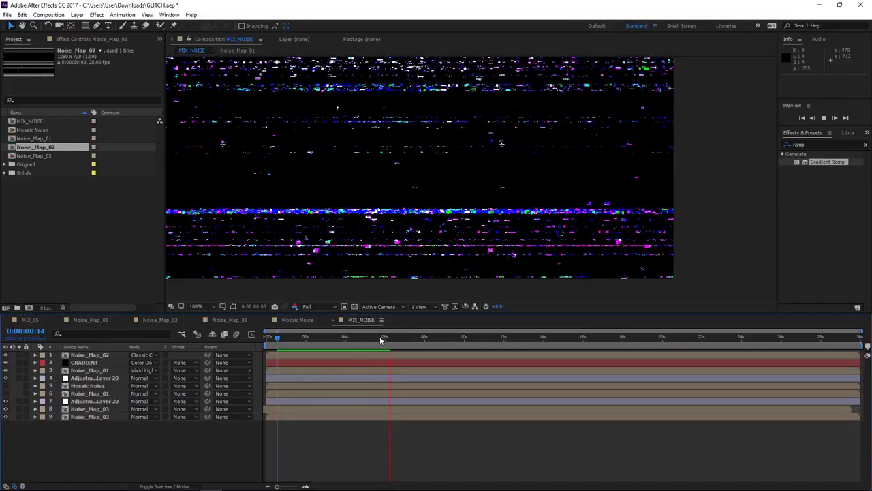
{"action": "scroll", "coordinate": [313, 263], "scroll_direction": "down", "scroll_amount": 2}
{"action": "key", "text": "space"}
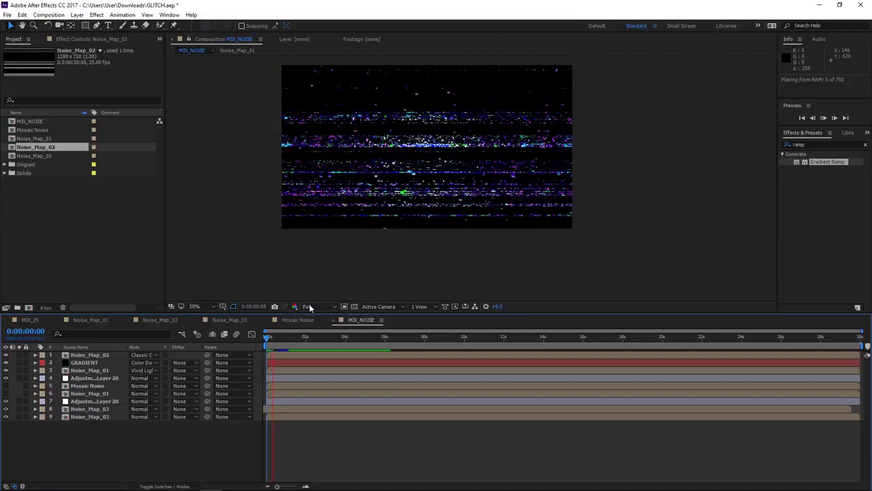
{"action": "key", "text": "space"}
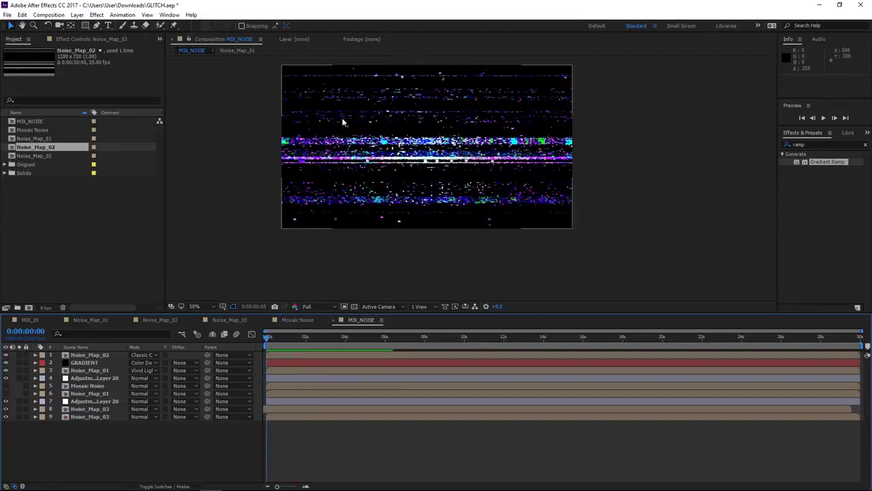
{"action": "left_click", "coordinate": [14, 58]}
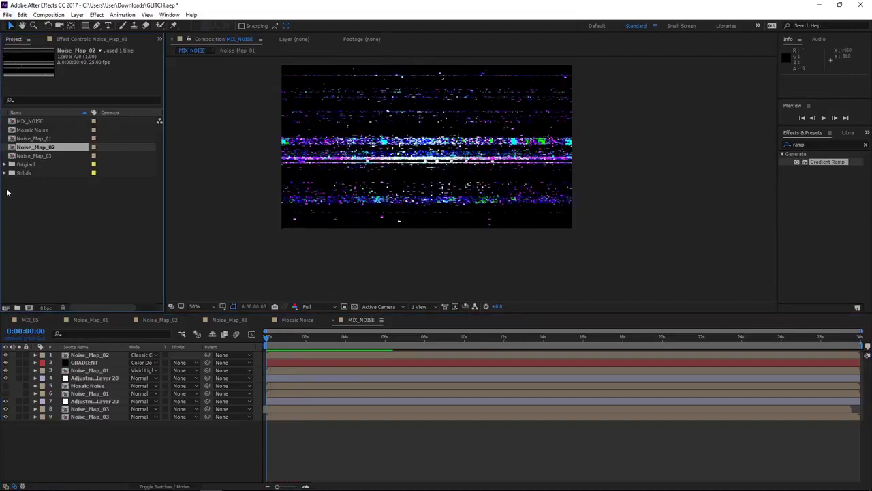
{"action": "left_click", "coordinate": [4, 165]}
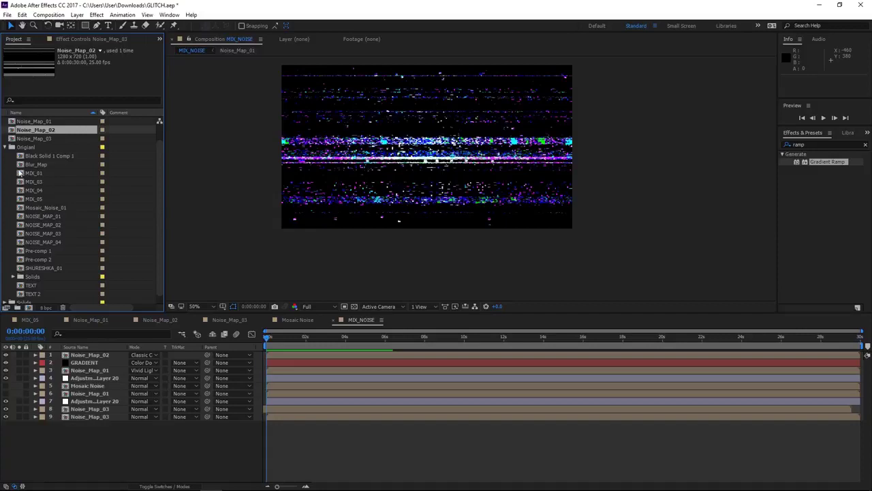
{"action": "double_click", "coordinate": [54, 242]}
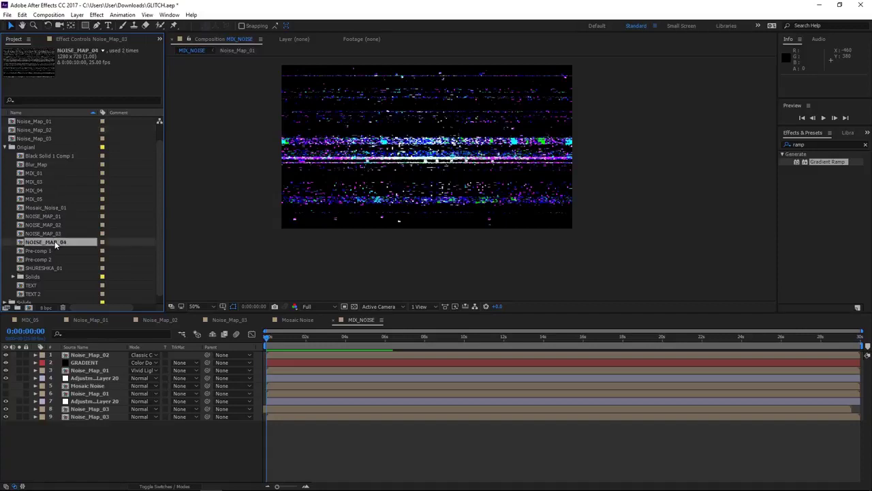
{"action": "left_click", "coordinate": [252, 51]}
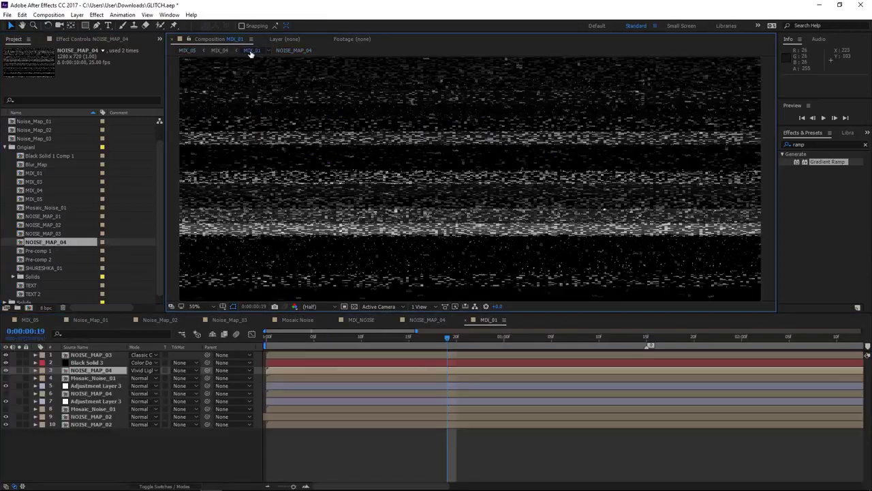
{"action": "scroll", "coordinate": [424, 66], "scroll_direction": "up", "scroll_amount": 3}
{"action": "scroll", "coordinate": [452, 146], "scroll_direction": "down", "scroll_amount": 3}
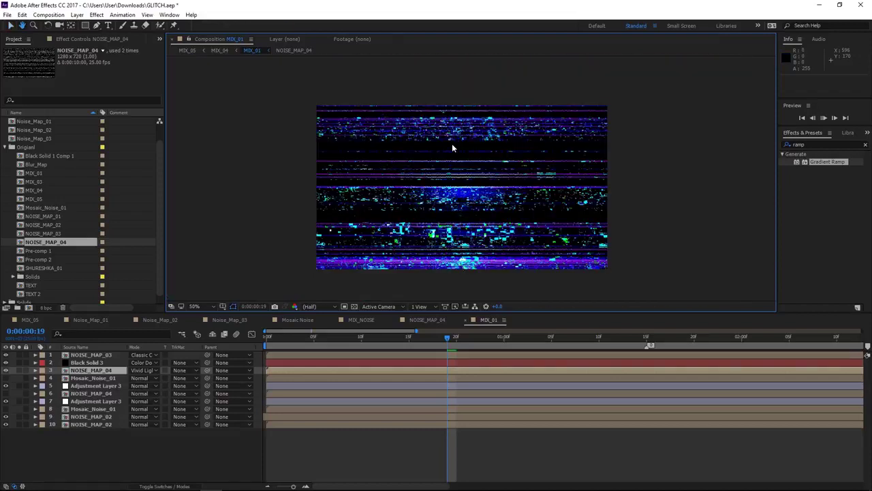
{"action": "key", "text": "space"}
{"action": "left_click", "coordinate": [99, 363], "text": "shift"}
{"action": "left_click", "coordinate": [95, 364]}
{"action": "left_click", "coordinate": [157, 364]}
{"action": "left_click", "coordinate": [153, 364]}
{"action": "left_click", "coordinate": [153, 362]}
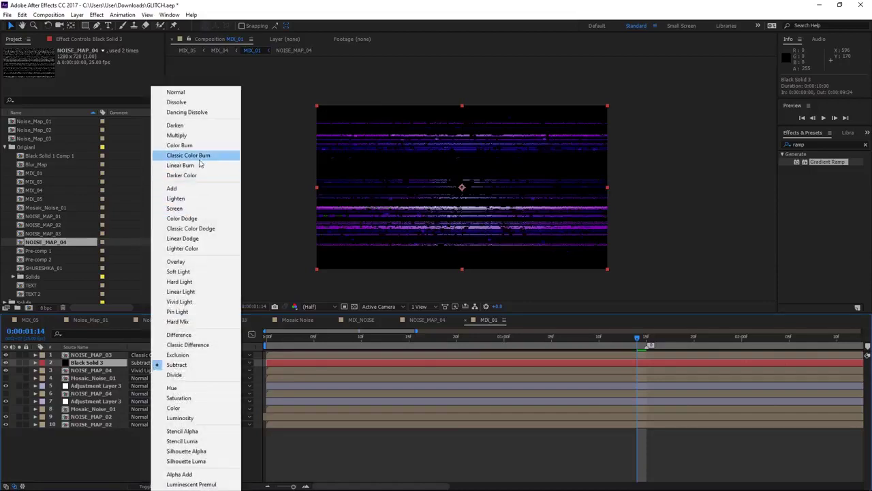
{"action": "left_click", "coordinate": [351, 454]}
{"action": "key", "text": "ctrl+z"}
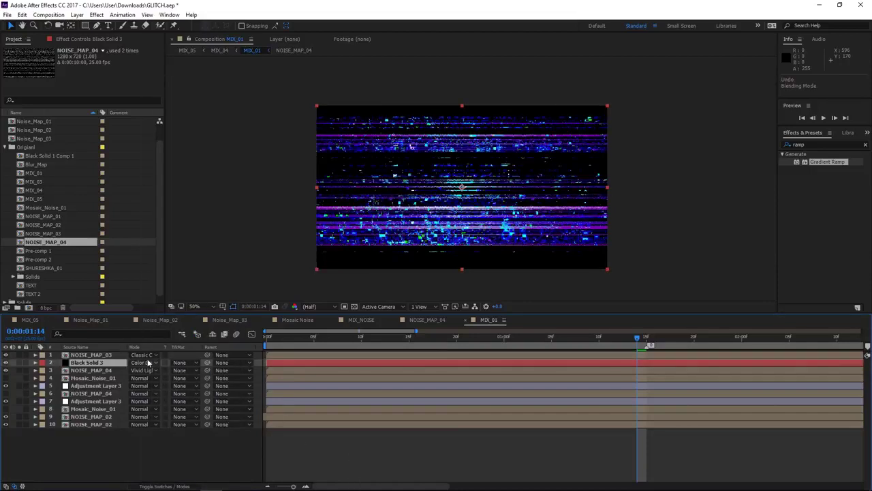
{"action": "left_click", "coordinate": [148, 362]}
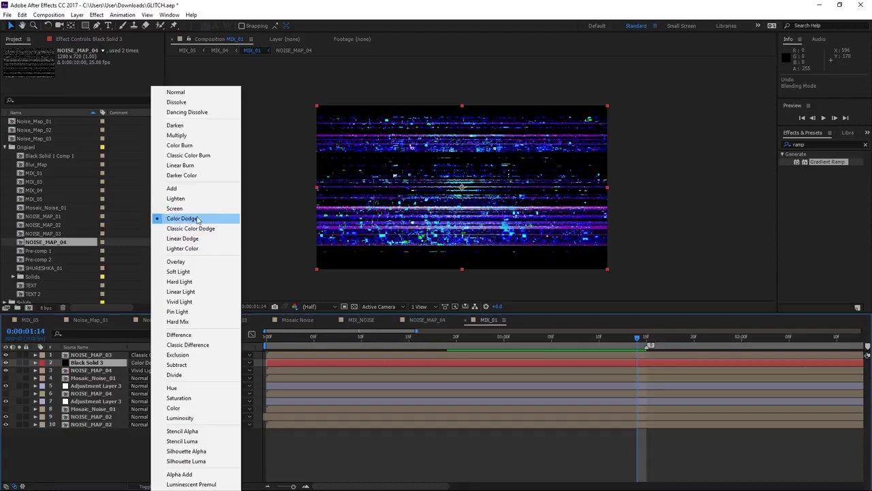
{"action": "left_click", "coordinate": [375, 449]}
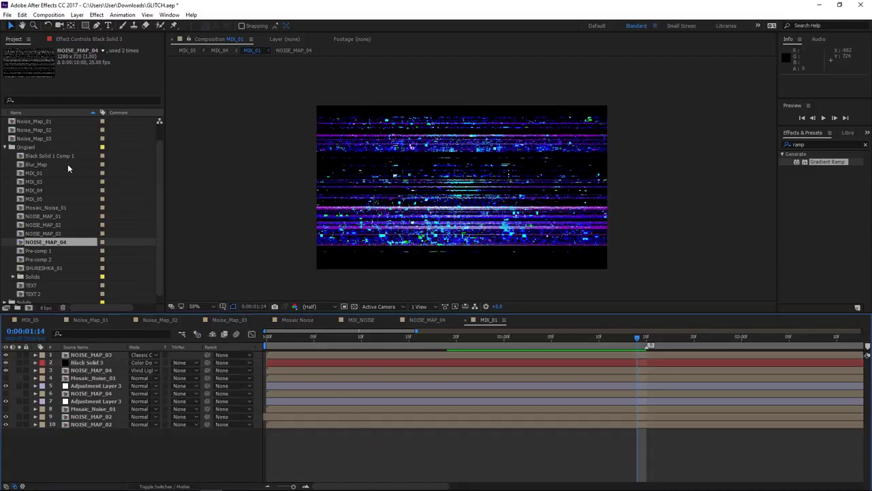
{"action": "left_click", "coordinate": [152, 356]}
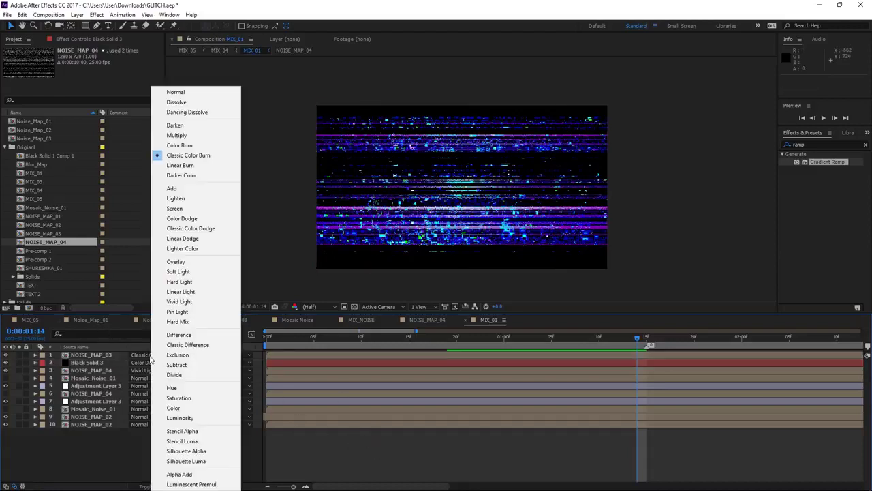
{"action": "left_click", "coordinate": [139, 372]}
{"action": "left_click", "coordinate": [143, 372]}
Return to MIX_NOISE, confirm GRADIENT is still Color Dodge, and preview playback.
{"action": "left_click", "coordinate": [128, 451]}
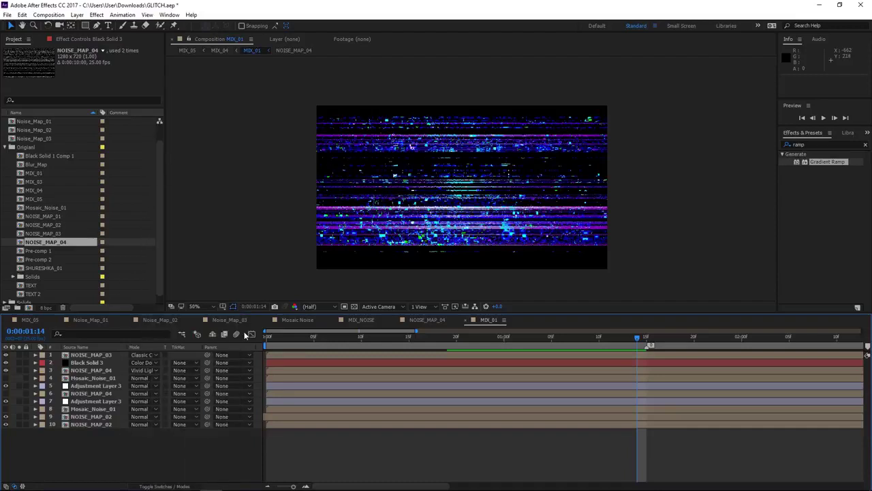
{"action": "left_click", "coordinate": [420, 319]}
{"action": "left_click", "coordinate": [377, 321]}
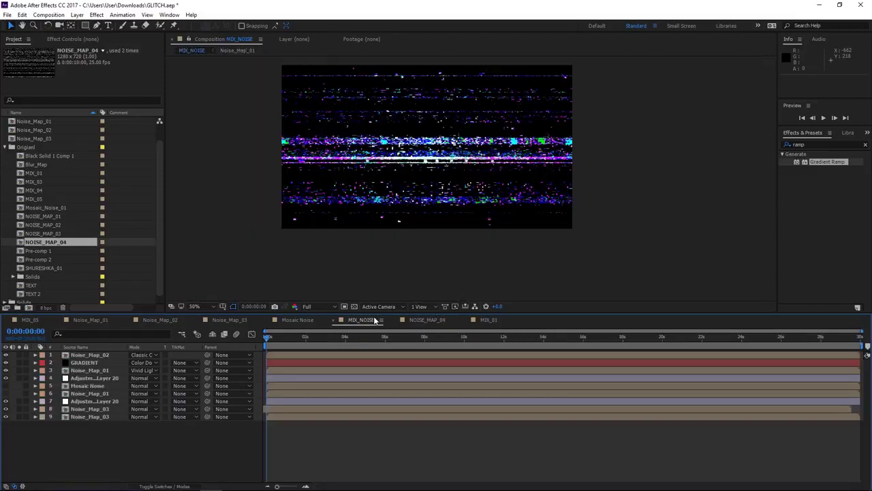
{"action": "left_click", "coordinate": [143, 363]}
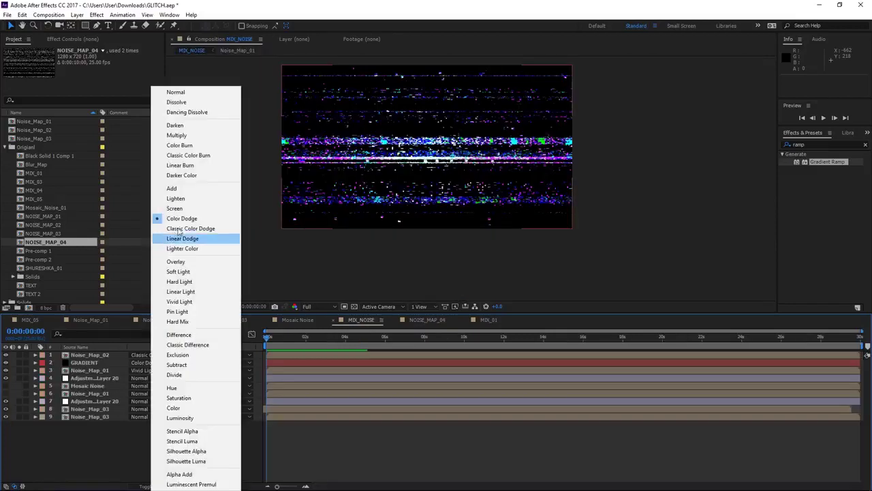
{"action": "left_click", "coordinate": [207, 218]}
{"action": "key", "text": "space"}
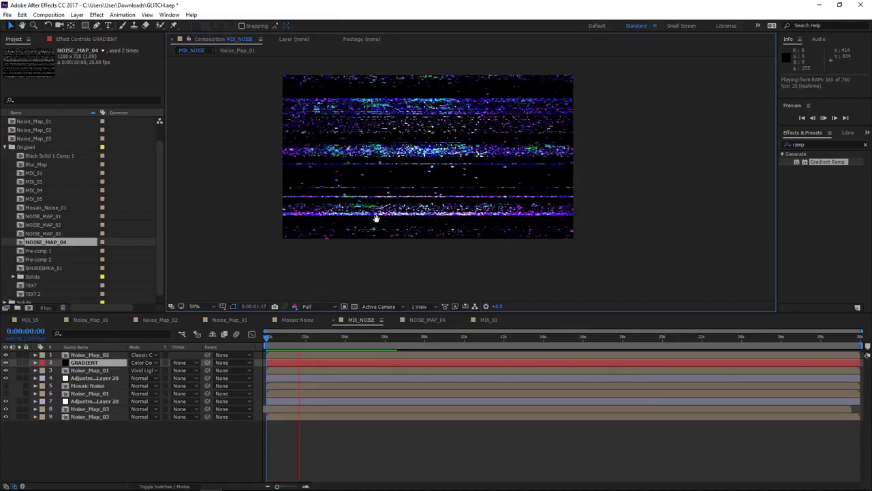
{"action": "key", "text": "space"}
{"action": "key", "text": "space"}
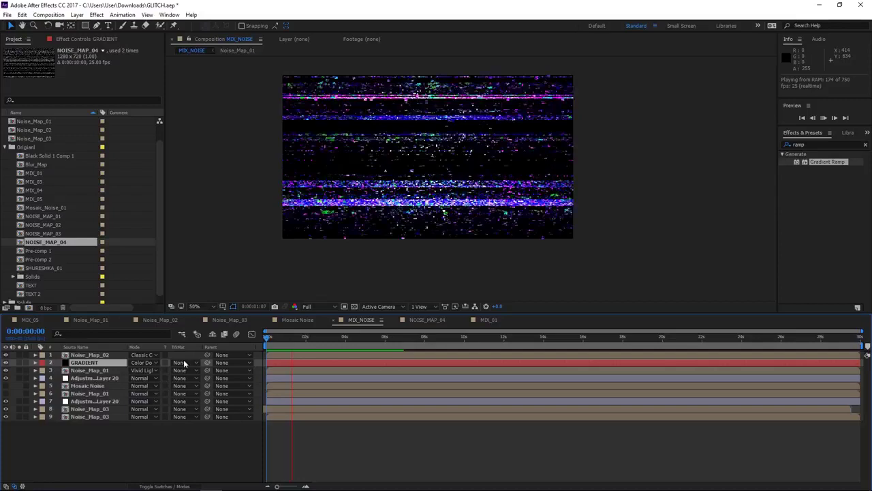
{"action": "left_click", "coordinate": [144, 355]}
{"action": "key", "text": "Escape"}
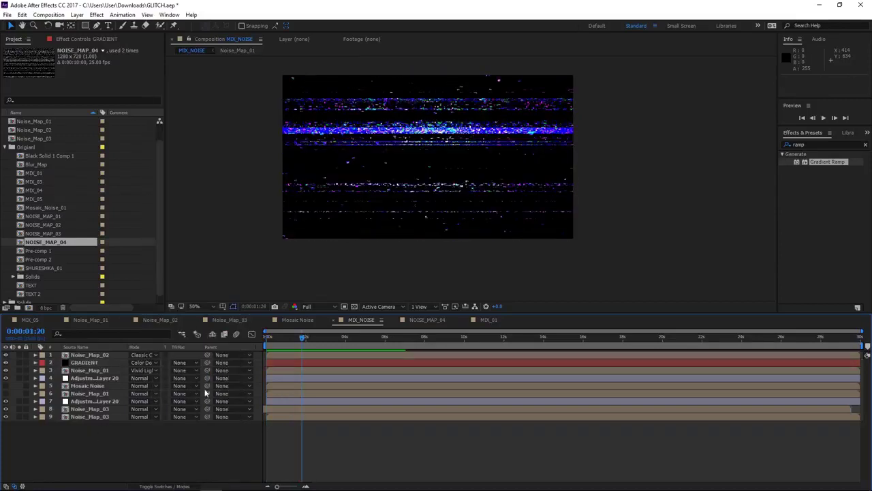
{"action": "left_click", "coordinate": [44, 189]}
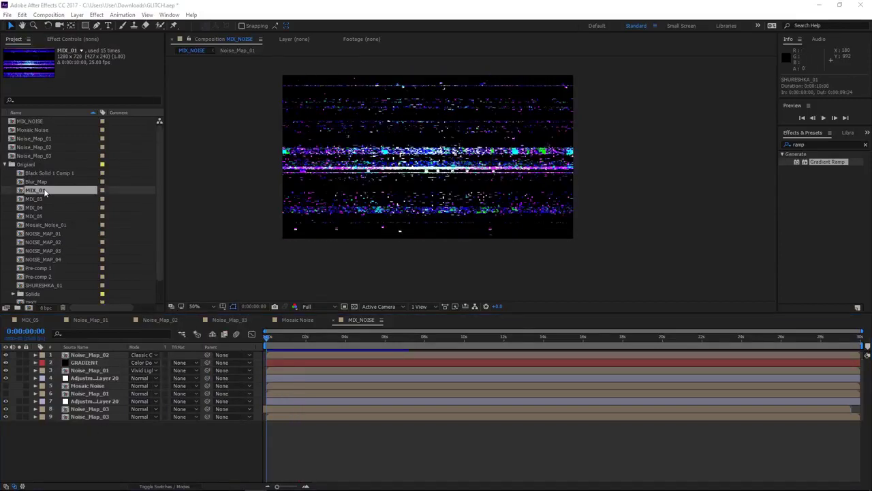
Create composition MIX_06 from MIX_01 and move it out of the Origianl folder to the project root.
{"action": "left_click_drag", "start_coordinate": [43, 192], "coordinate": [30, 309]}
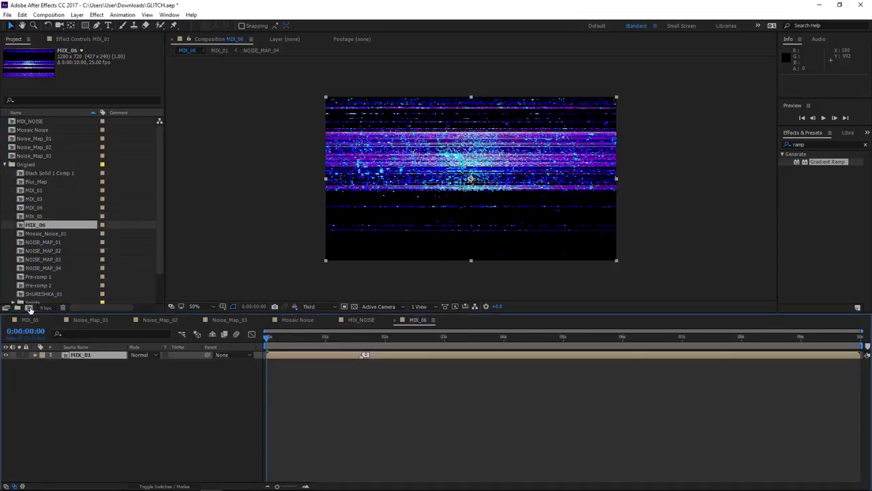
{"action": "left_click_drag", "start_coordinate": [42, 227], "coordinate": [31, 225]}
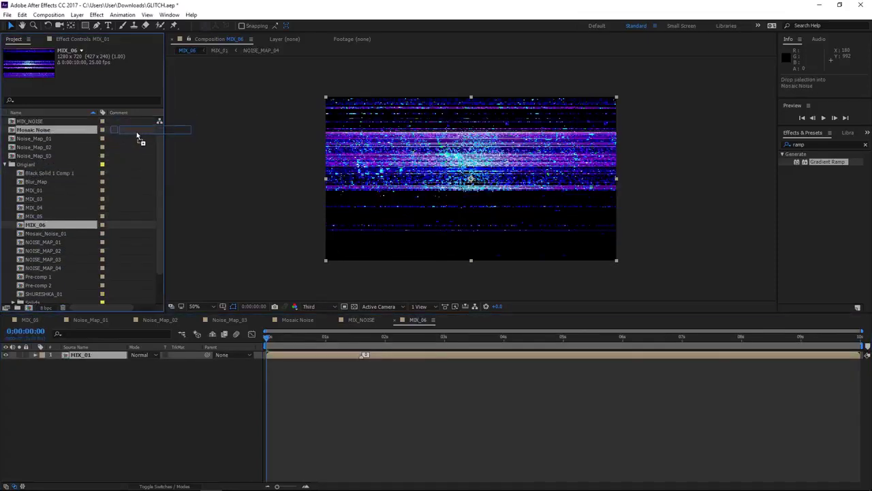
{"action": "key", "text": "grave"}
{"action": "left_click_drag", "start_coordinate": [31, 225], "coordinate": [56, 360]}
{"action": "key", "text": "grave"}
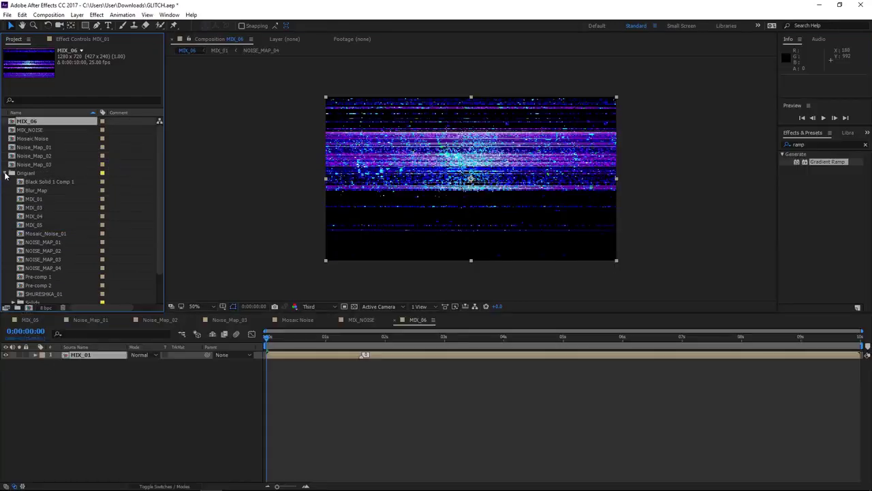
{"action": "left_click", "coordinate": [5, 173]}
{"action": "left_click", "coordinate": [28, 129]}
{"action": "left_click", "coordinate": [27, 121]}
{"action": "left_click", "coordinate": [460, 417]}
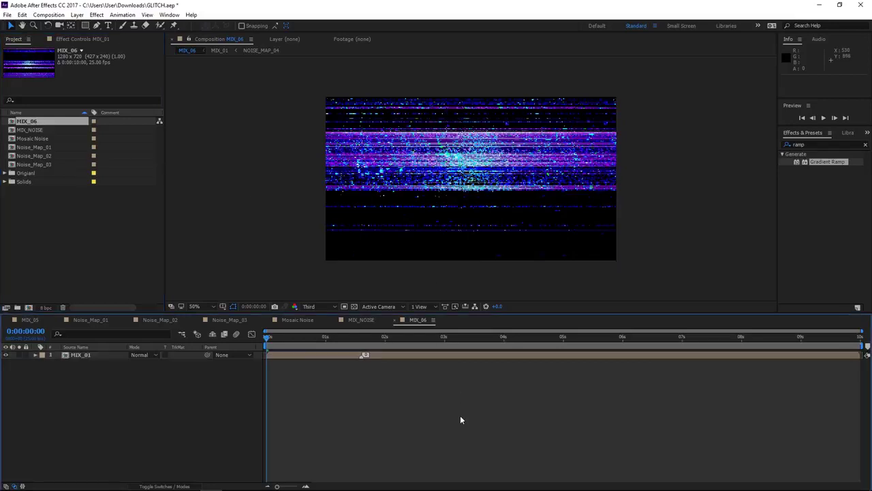
Rename the MIX_06 composition to MIX_SCENE in Composition Settings.
{"action": "key", "text": "ctrl+k"}
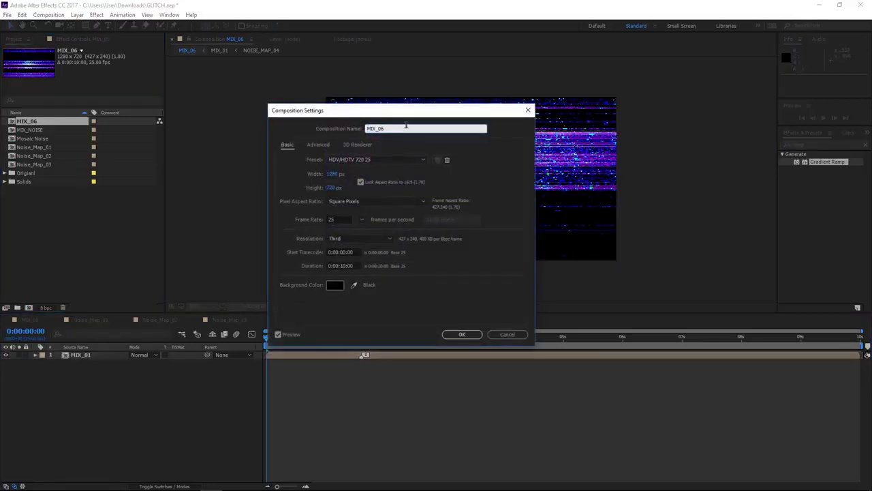
{"action": "type", "text": "MIX"}
{"action": "key", "text": "Return"}
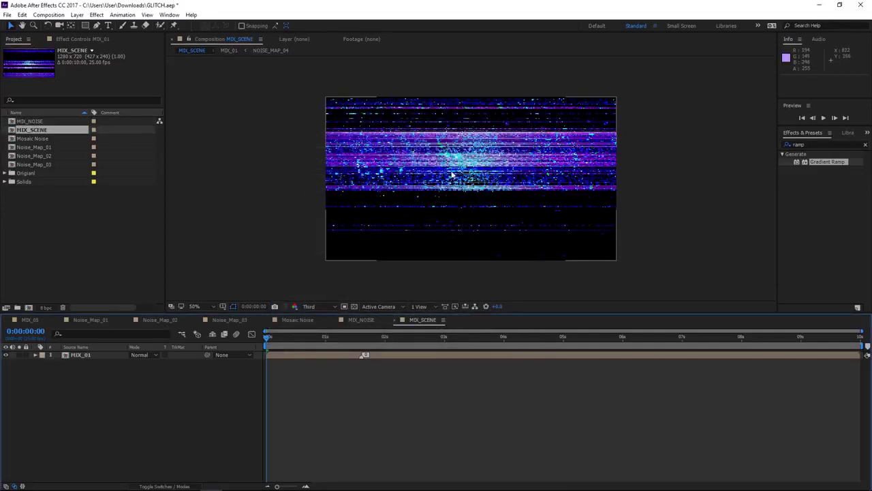
At 0:00:00:15, turn on MIX_01's 3D Layer switch and show its effect settings.
{"action": "left_click", "coordinate": [103, 355]}
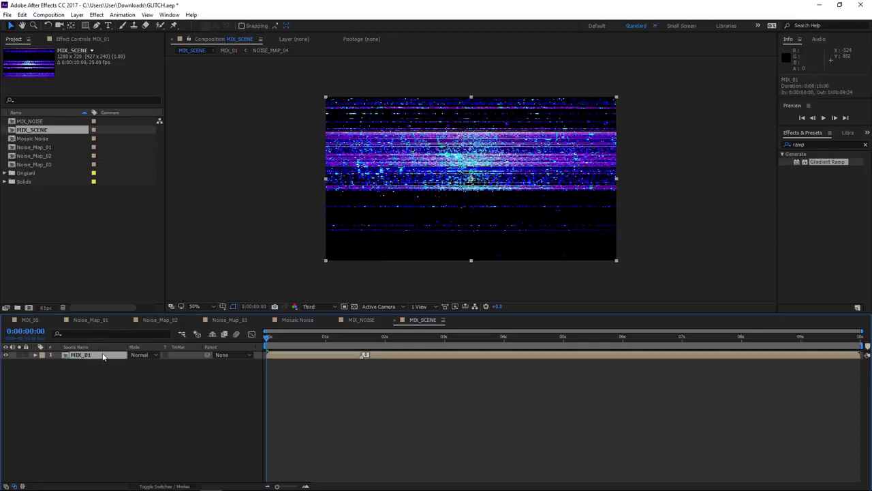
{"action": "left_click_drag", "start_coordinate": [284, 337], "coordinate": [301, 337]}
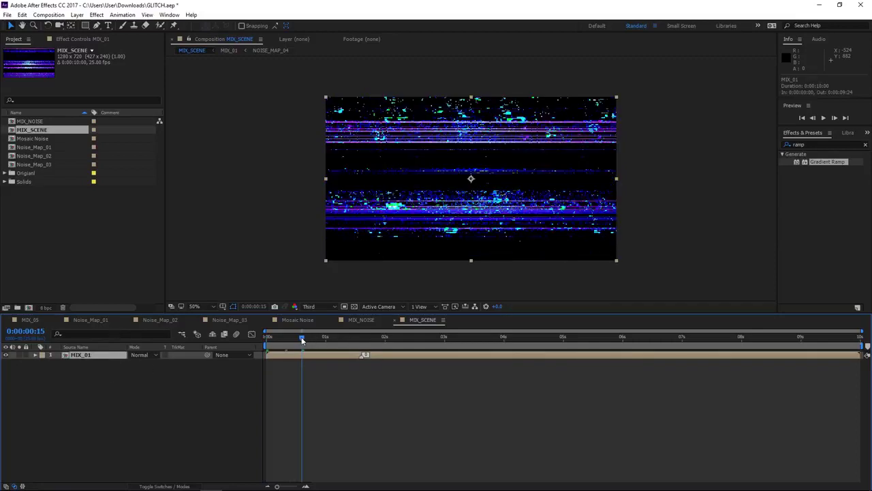
{"action": "left_click", "coordinate": [172, 486]}
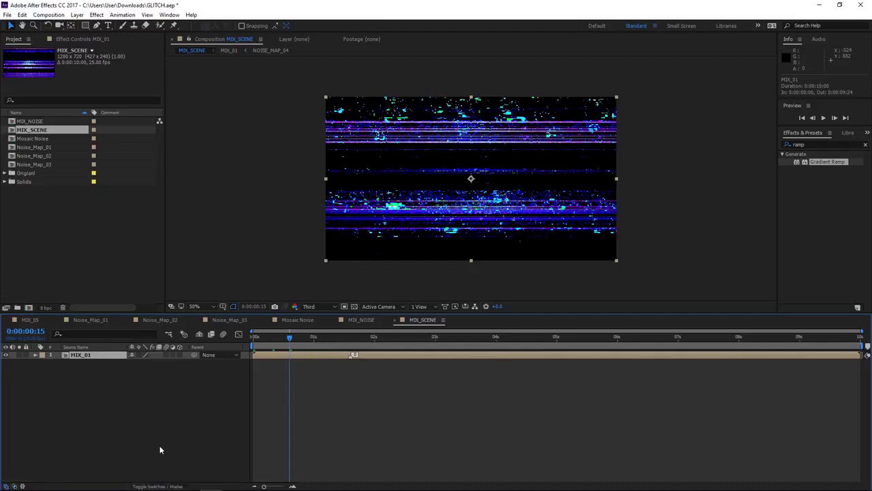
{"action": "left_click", "coordinate": [179, 355]}
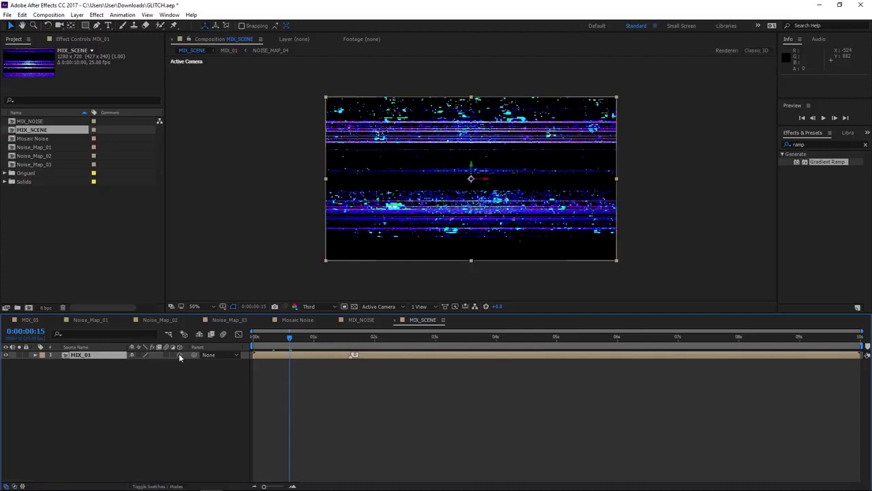
{"action": "left_click", "coordinate": [82, 39]}
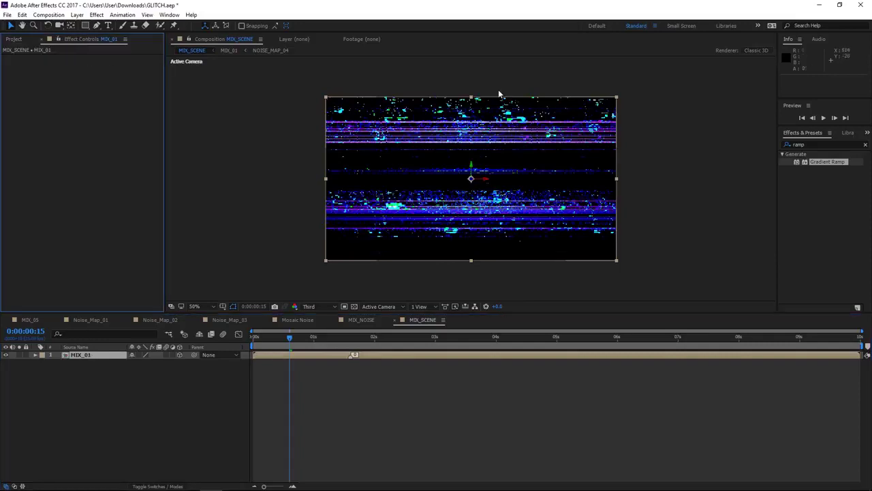
{"action": "left_click", "coordinate": [818, 144]}
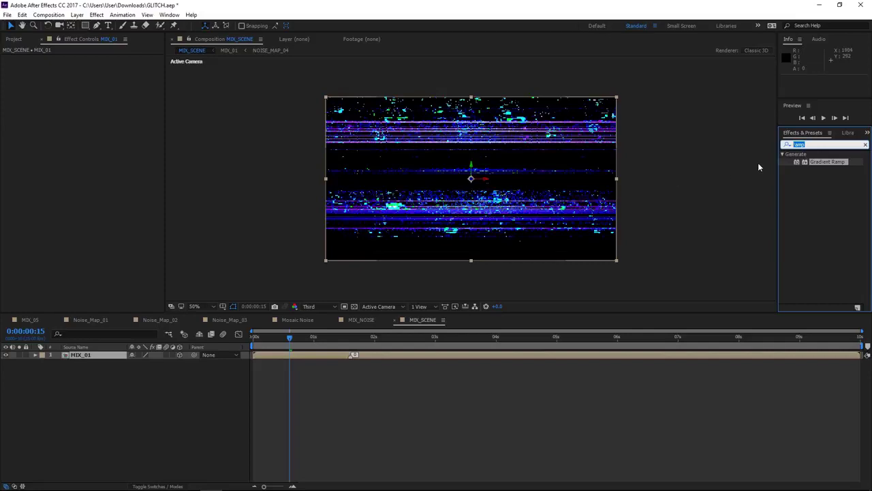
Apply the Set Matte effect to MIX_01 from an effects search for 'matt'.
{"action": "type", "text": "set matt"}
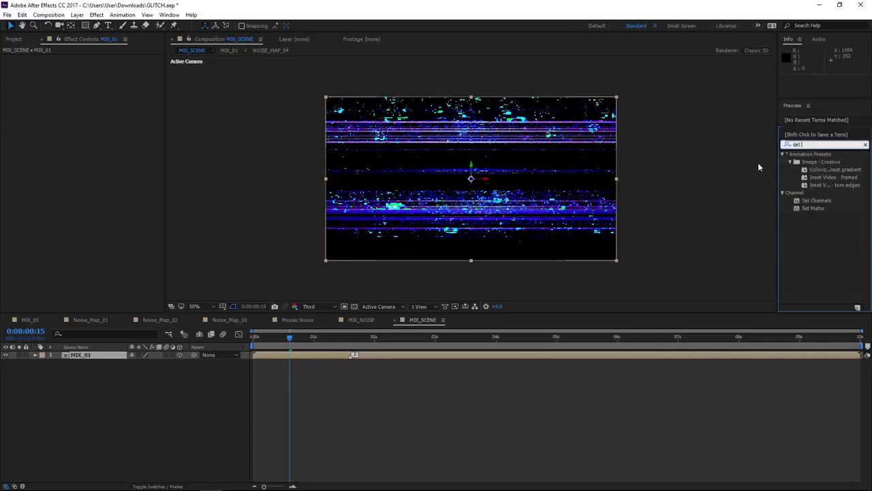
{"action": "left_click_drag", "start_coordinate": [813, 161], "coordinate": [55, 146]}
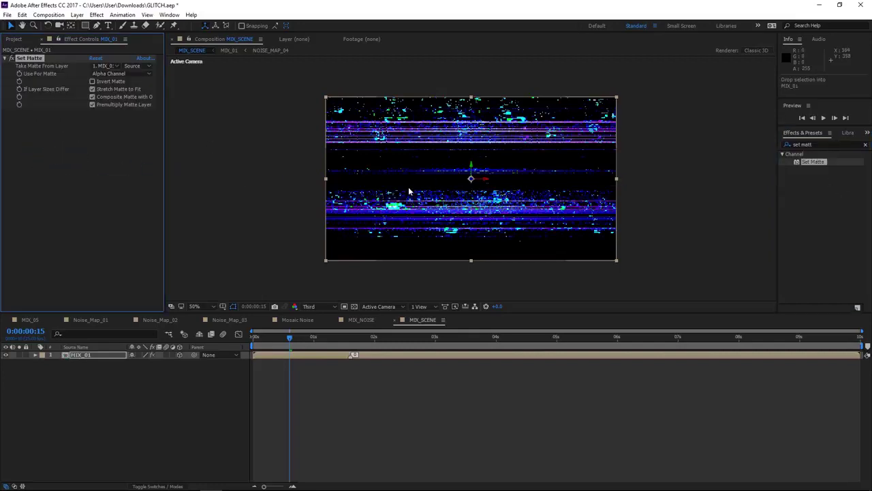
{"action": "scroll", "coordinate": [424, 178], "scroll_direction": "up", "scroll_amount": 2}
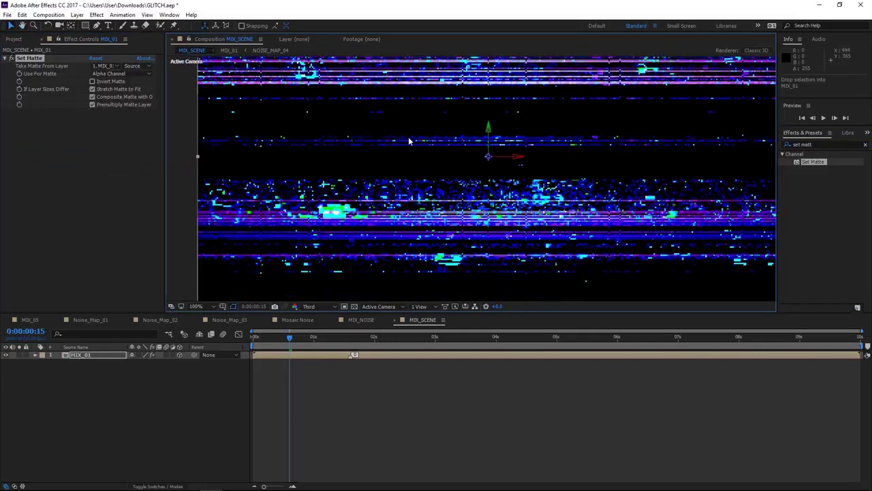
{"action": "scroll", "coordinate": [404, 118], "scroll_direction": "up", "scroll_amount": 2}
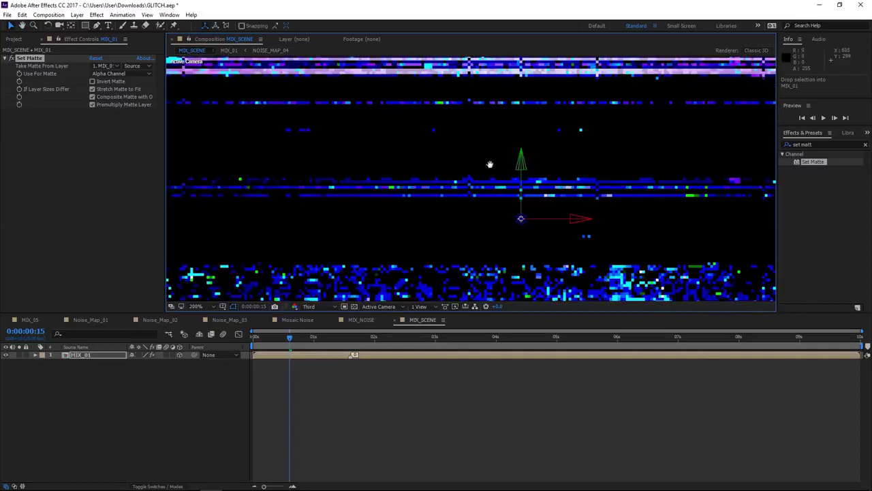
{"action": "left_click_drag", "start_coordinate": [489, 164], "coordinate": [492, 200]}
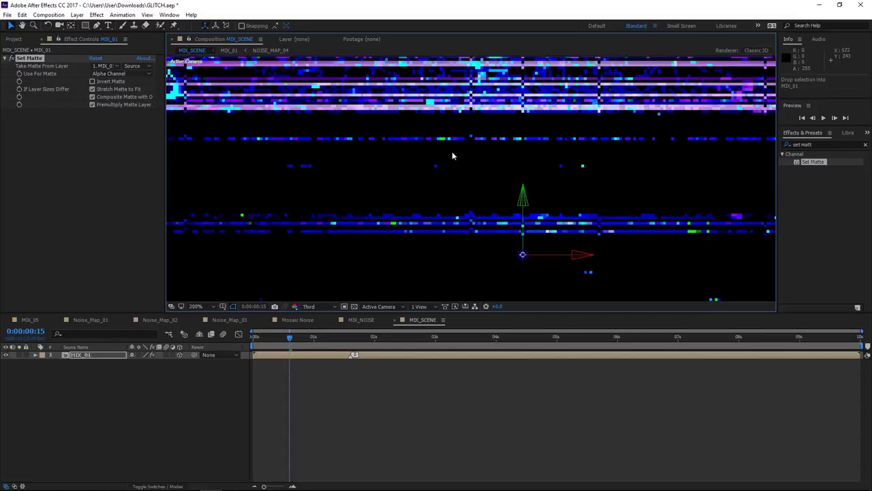
{"action": "scroll", "coordinate": [648, 194], "scroll_direction": "down", "scroll_amount": 2}
Set Set Matte's Use For Matte to Luminance and check it against the transparency grid.
{"action": "left_click", "coordinate": [118, 73]}
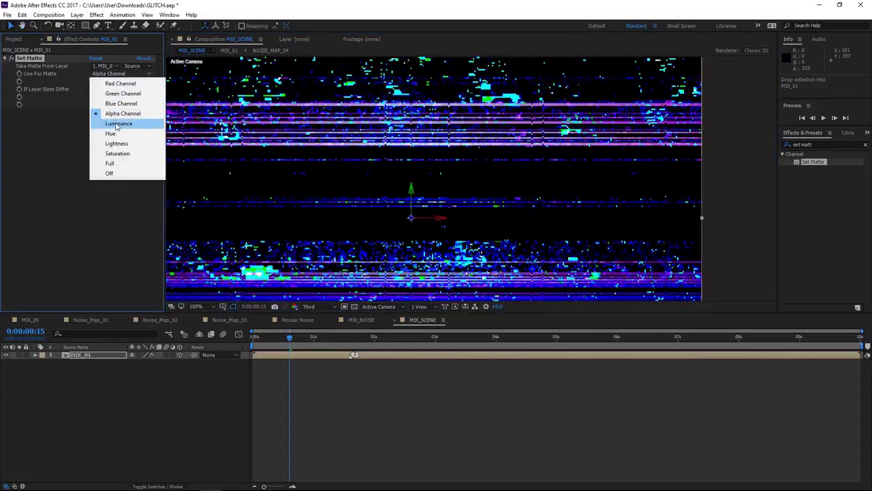
{"action": "left_click", "coordinate": [117, 126]}
{"action": "left_click_drag", "start_coordinate": [413, 182], "coordinate": [503, 181]}
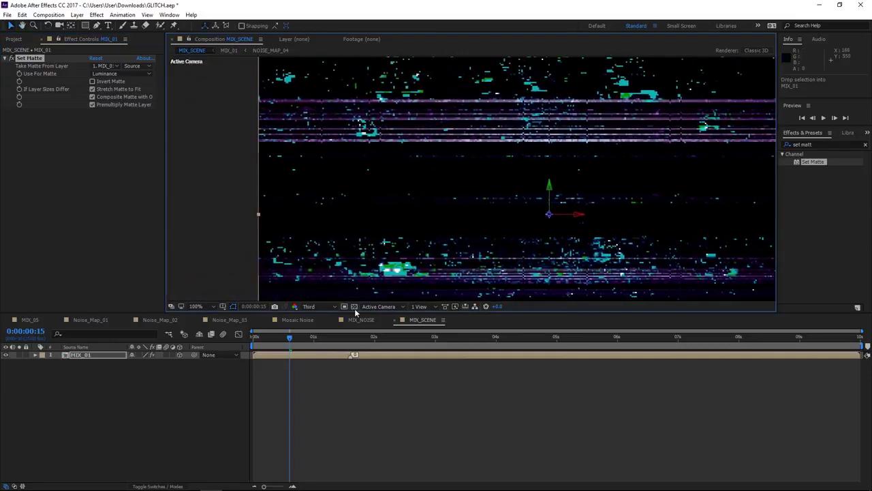
{"action": "left_click", "coordinate": [354, 306]}
{"action": "left_click", "coordinate": [355, 307]}
{"action": "left_click", "coordinate": [354, 307]}
{"action": "left_click", "coordinate": [354, 307]}
{"action": "left_click_drag", "start_coordinate": [462, 156], "coordinate": [389, 175]}
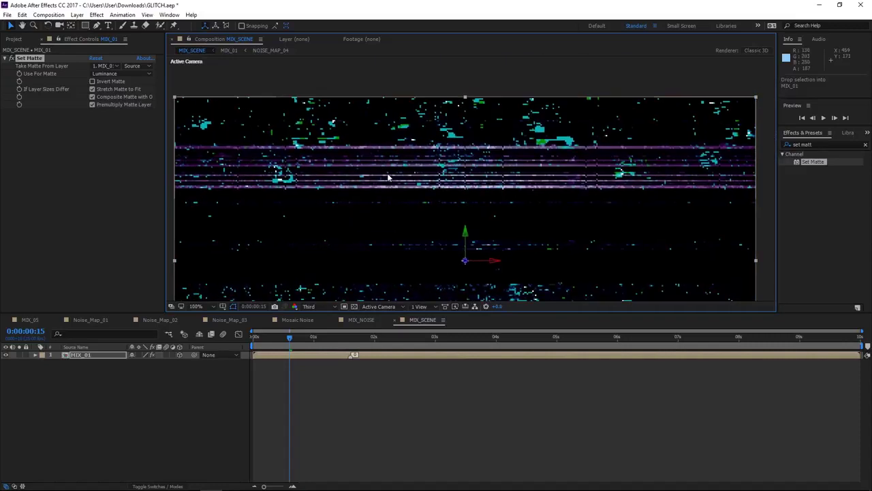
{"action": "left_click_drag", "start_coordinate": [467, 214], "coordinate": [506, 165]}
{"action": "key", "text": "v"}
{"action": "key", "text": "ctrl+5"}
Apply Curves to MIX_01 from a 'curv' search and set its Channel to Alpha.
{"action": "type", "text": "curv"}
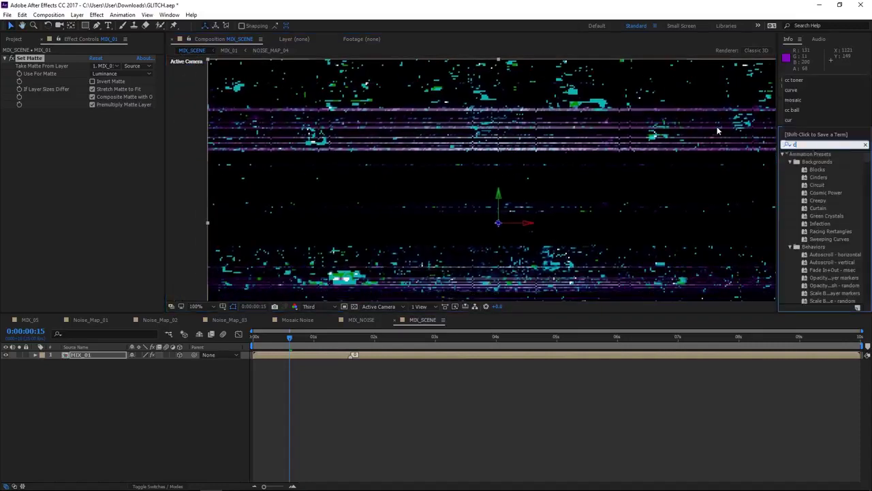
{"action": "double_click", "coordinate": [804, 186]}
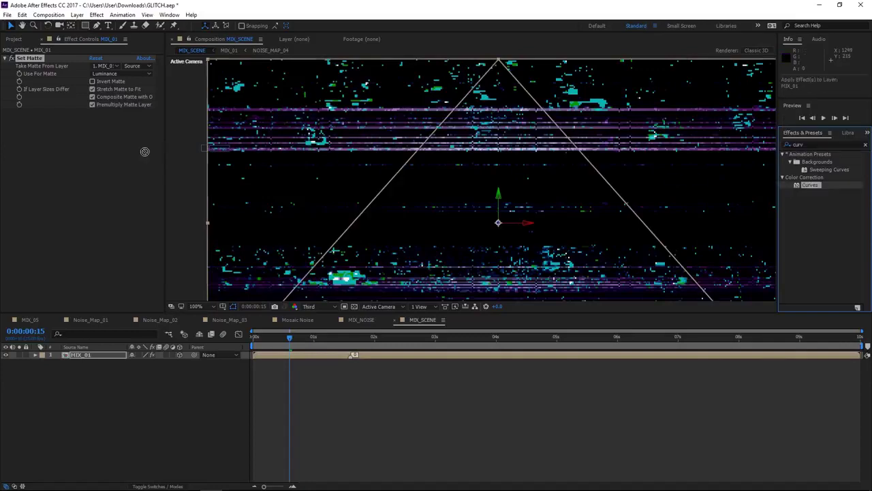
{"action": "left_click", "coordinate": [98, 120]}
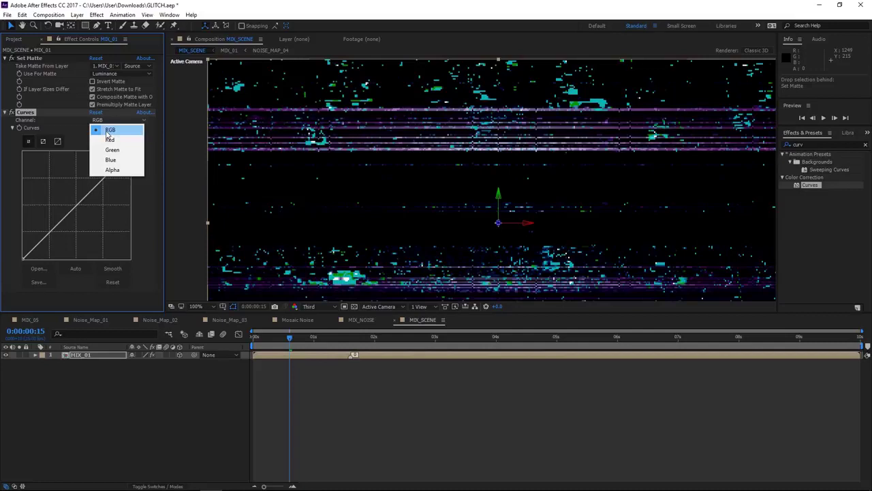
{"action": "left_click", "coordinate": [120, 170]}
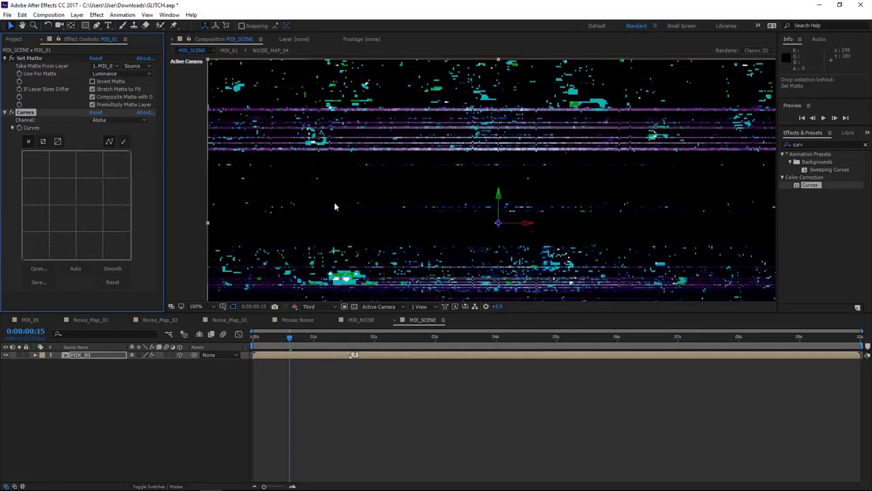
Check the Curves result over the transparency grid and play a short preview.
{"action": "left_click_drag", "start_coordinate": [475, 223], "coordinate": [511, 198]}
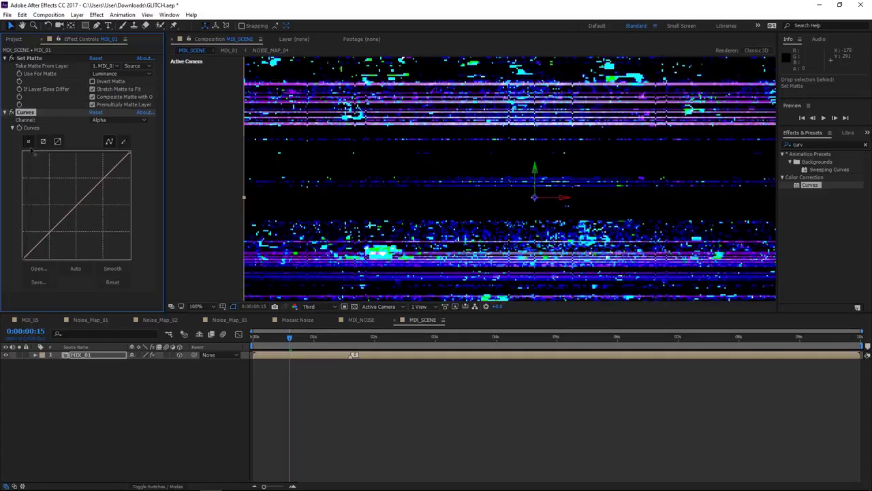
{"action": "left_click", "coordinate": [355, 308]}
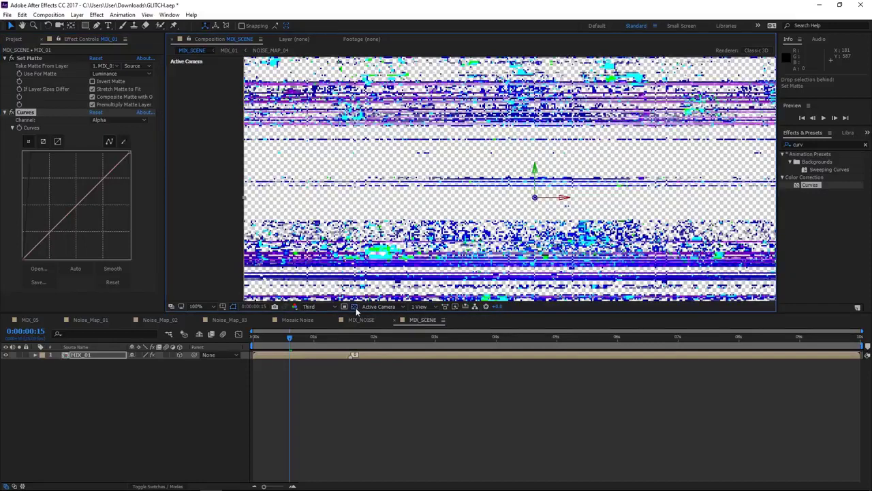
{"action": "left_click", "coordinate": [354, 307]}
{"action": "left_click", "coordinate": [354, 307]}
{"action": "left_click", "coordinate": [355, 307]}
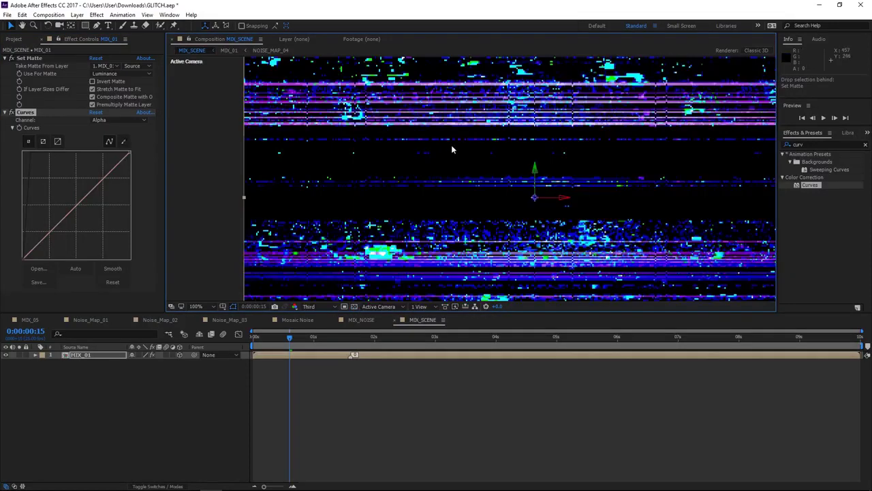
{"action": "scroll", "coordinate": [543, 184], "scroll_direction": "down", "scroll_amount": 2}
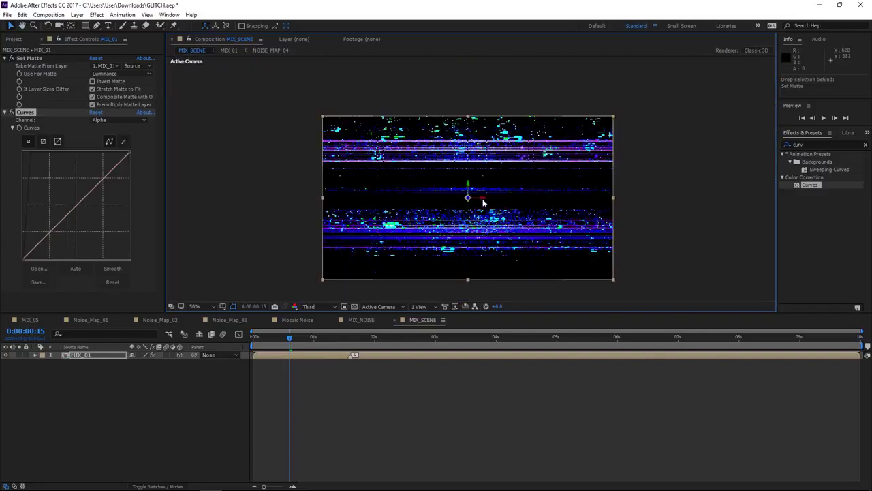
{"action": "key", "text": "space"}
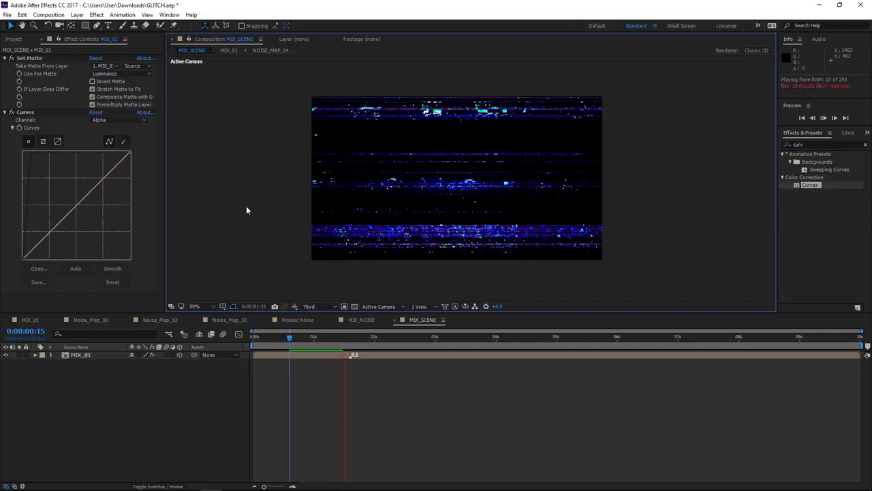
{"action": "key", "text": "space"}
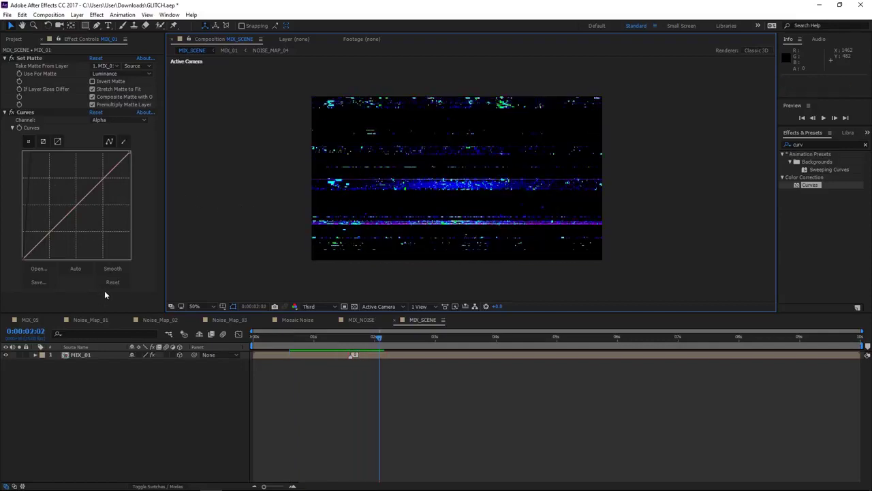
{"action": "left_click", "coordinate": [807, 144]}
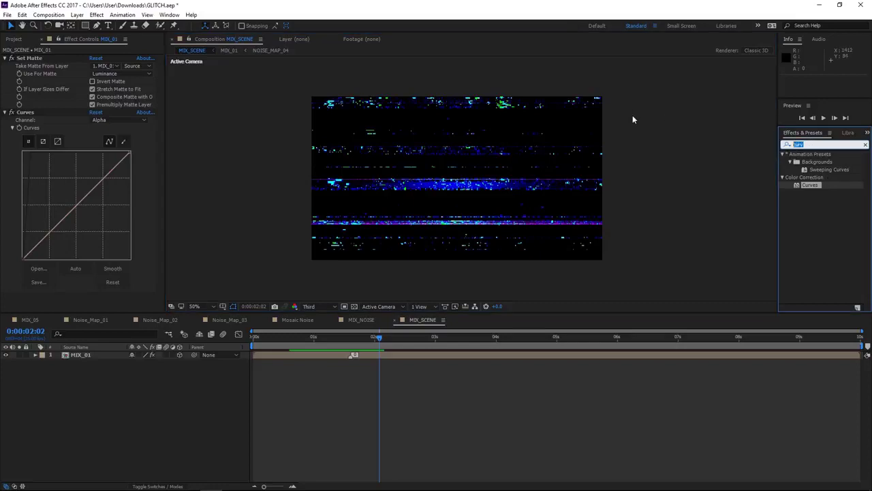
Apply the Motion Tile effect to MIX_01 from an effects search for 'motion'.
{"action": "type", "text": "motion"}
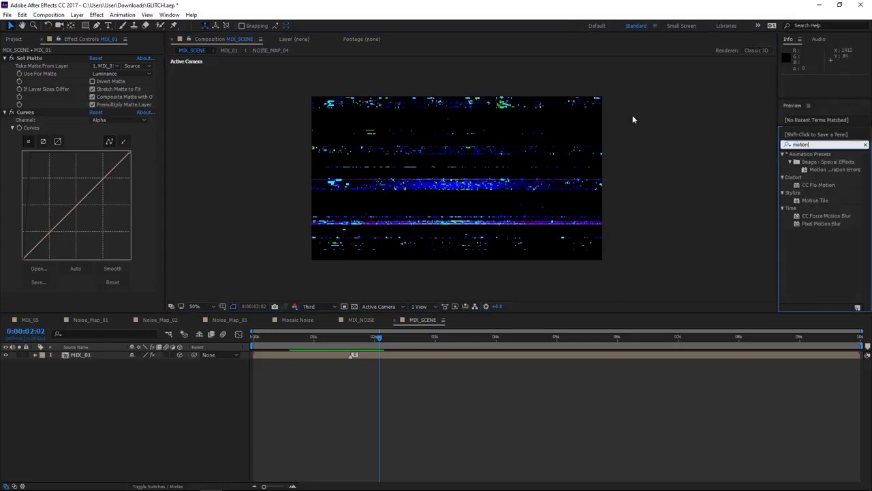
{"action": "left_click_drag", "start_coordinate": [815, 201], "coordinate": [82, 355]}
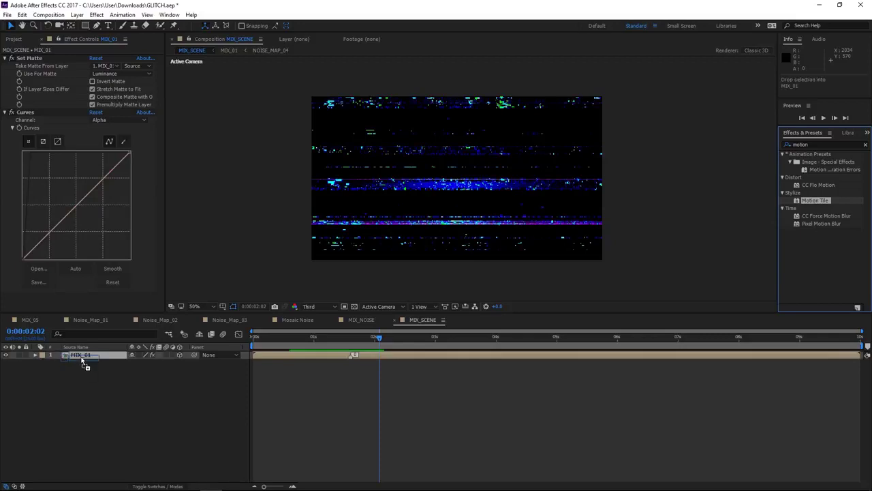
{"action": "left_click", "coordinate": [331, 362]}
{"action": "left_click", "coordinate": [330, 354]}
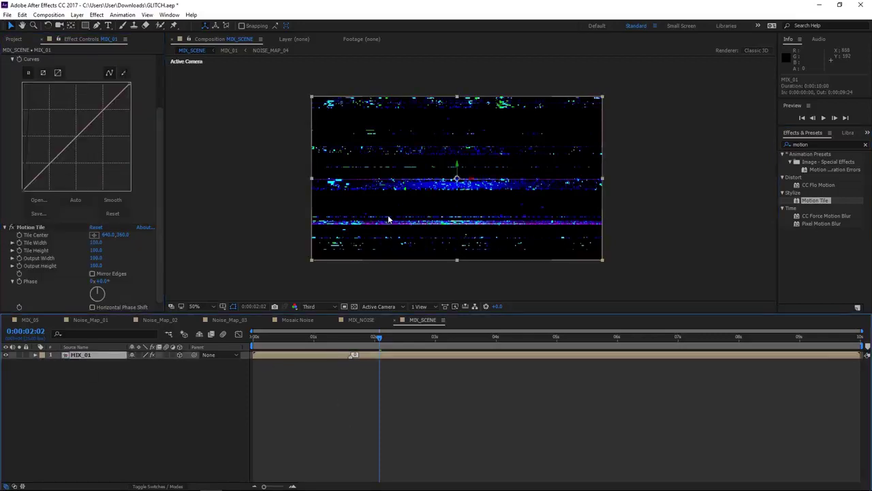
{"action": "left_click", "coordinate": [309, 306]}
{"action": "left_click", "coordinate": [321, 353]}
{"action": "left_click", "coordinate": [420, 416]}
Switch the viewer to Custom View 3 and orbit to face the glitch layer.
{"action": "left_click", "coordinate": [382, 307]}
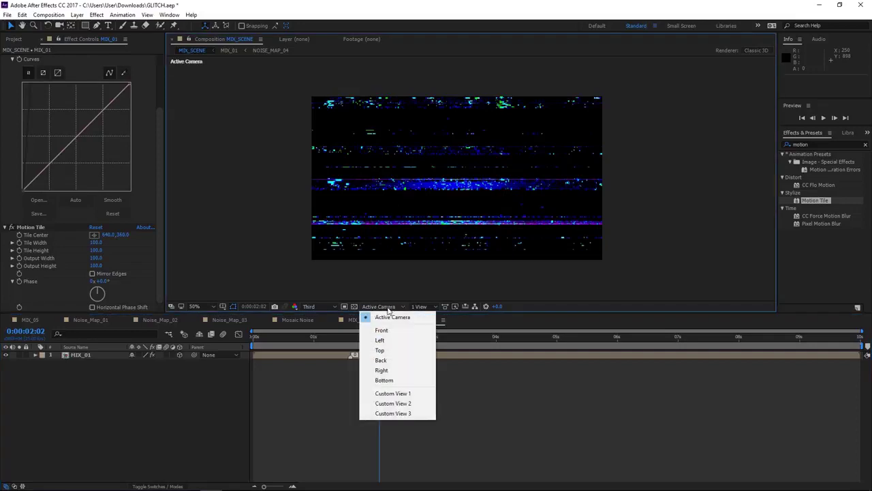
{"action": "left_click", "coordinate": [400, 414]}
{"action": "key", "text": "c"}
{"action": "mouse_move", "coordinate": [444, 243]}
{"action": "left_mouse_down"}
{"action": "mouse_move", "coordinate": [448, 161]}
{"action": "mouse_move", "coordinate": [472, 172]}
{"action": "mouse_move", "coordinate": [400, 149]}
{"action": "left_mouse_up"}
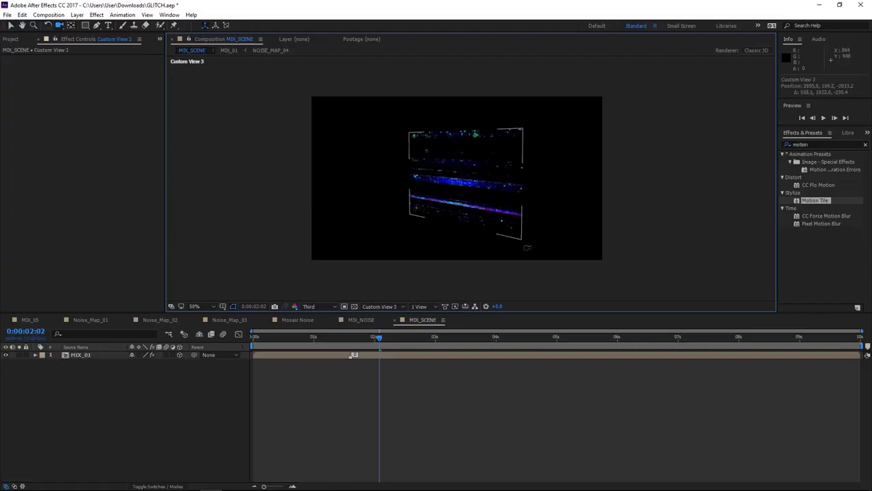
{"action": "mouse_move", "coordinate": [527, 248]}
{"action": "left_mouse_down"}
{"action": "mouse_move", "coordinate": [489, 227]}
{"action": "mouse_move", "coordinate": [434, 86]}
{"action": "left_mouse_up"}
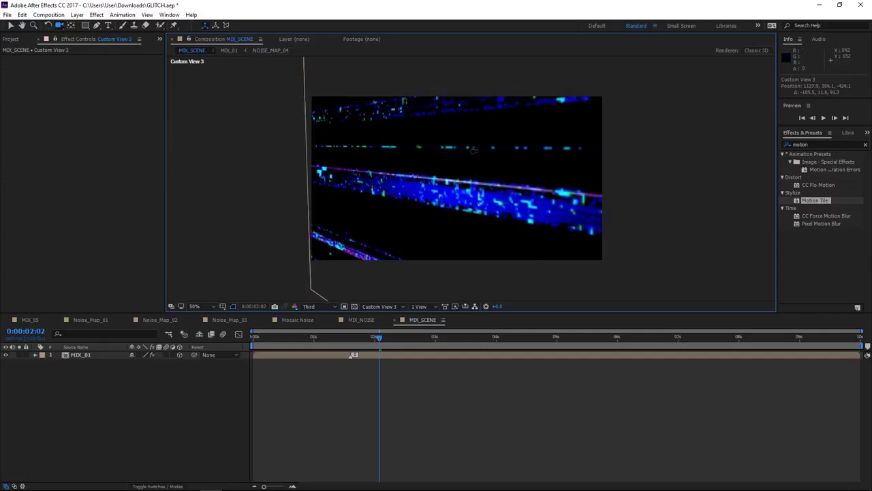
{"action": "mouse_move", "coordinate": [474, 149]}
{"action": "left_mouse_down"}
{"action": "mouse_move", "coordinate": [470, 177]}
{"action": "mouse_move", "coordinate": [453, 191]}
{"action": "left_mouse_up"}
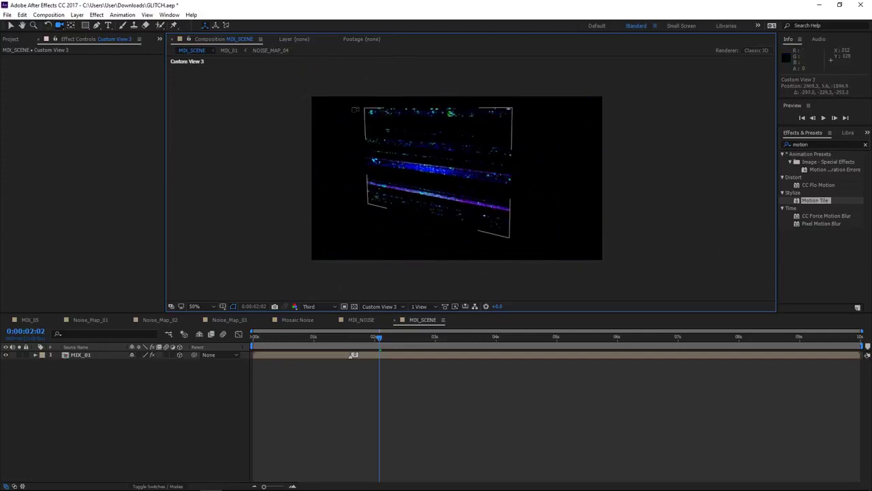
{"action": "left_click", "coordinate": [395, 355]}
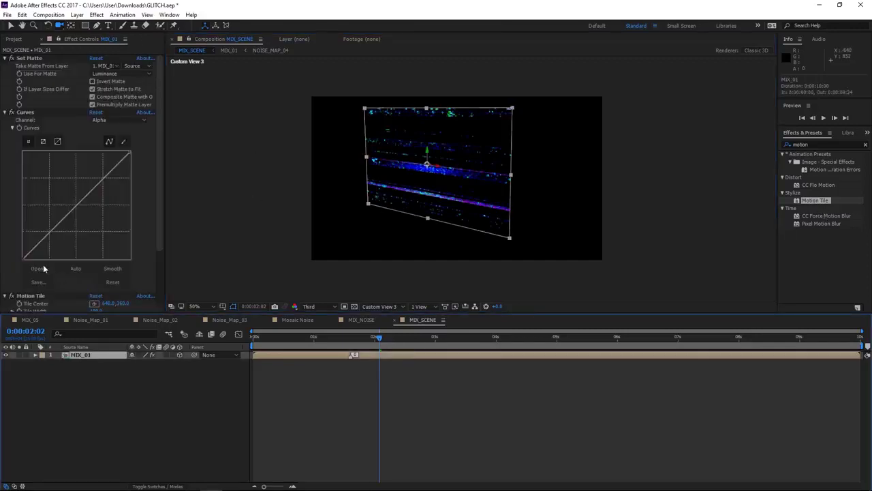
{"action": "scroll", "coordinate": [43, 267], "scroll_direction": "down", "scroll_amount": 2}
Try several Motion Tile Output Width values, settling on 500.
{"action": "left_click", "coordinate": [96, 257]}
{"action": "type", "text": "320"}
{"action": "key", "text": "Return"}
{"action": "left_click_drag", "start_coordinate": [103, 257], "coordinate": [107, 264]}
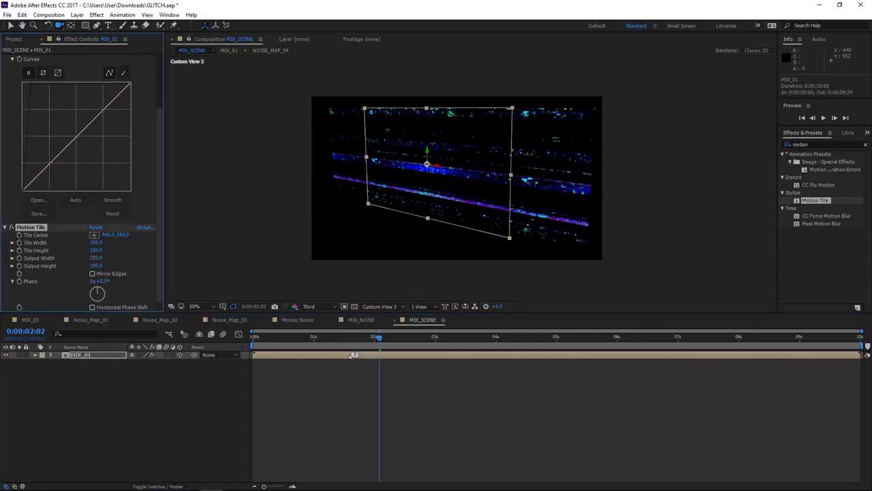
{"action": "left_click", "coordinate": [96, 257]}
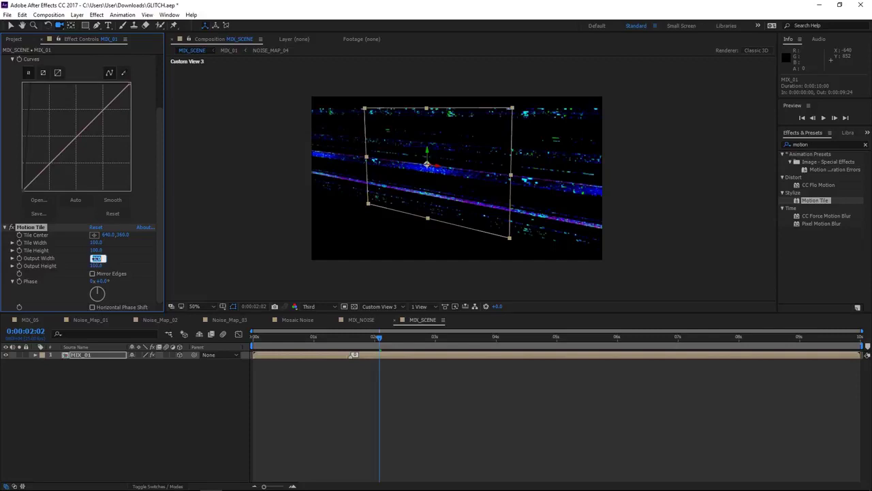
{"action": "key", "text": "Return"}
{"action": "mouse_move", "coordinate": [411, 189]}
{"action": "left_mouse_down"}
{"action": "mouse_move", "coordinate": [380, 175]}
{"action": "mouse_move", "coordinate": [287, 211]}
{"action": "left_mouse_up"}
{"action": "left_click", "coordinate": [96, 258]}
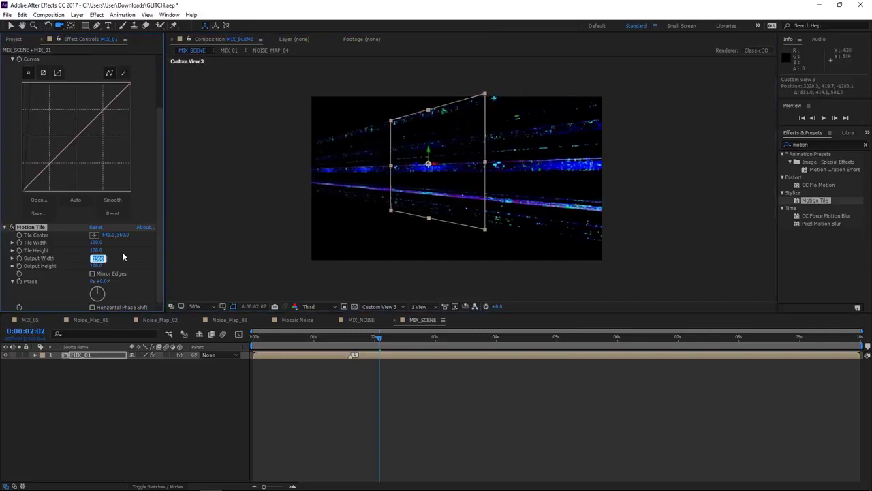
{"action": "type", "text": "50"}
{"action": "key", "text": "Return"}
{"action": "left_click_drag", "start_coordinate": [444, 200], "coordinate": [451, 203]}
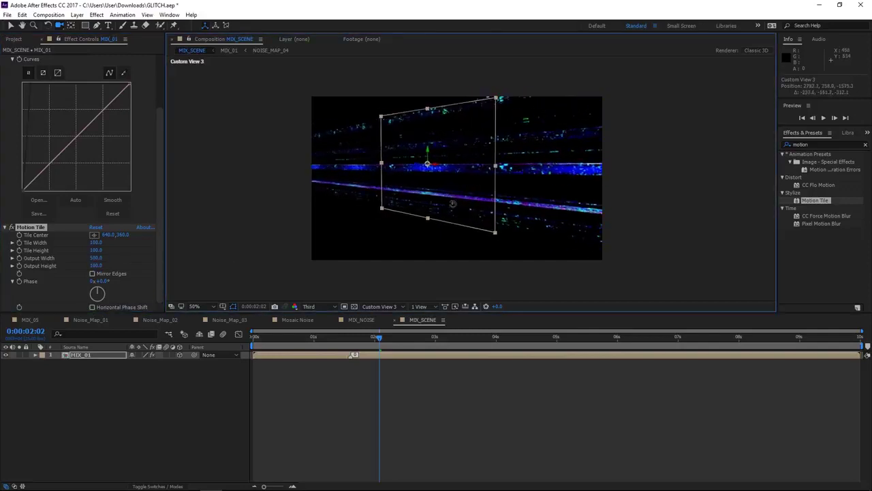
Set Motion Tile's Output Height to 500 and render the viewer at Full resolution.
{"action": "left_click", "coordinate": [96, 265]}
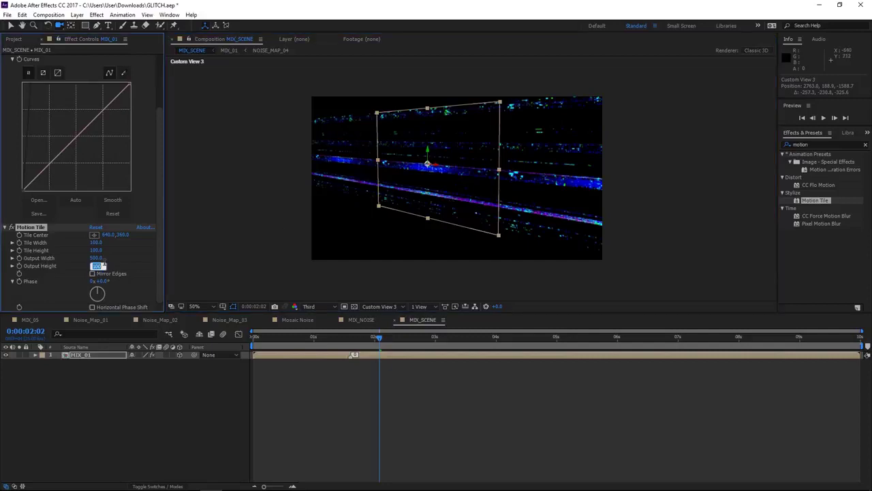
{"action": "type", "text": "500"}
{"action": "key", "text": "Return"}
{"action": "left_click_drag", "start_coordinate": [422, 218], "coordinate": [428, 218]}
{"action": "left_click_drag", "start_coordinate": [507, 176], "coordinate": [443, 205]}
{"action": "left_click", "coordinate": [309, 306]}
{"action": "left_click", "coordinate": [321, 330]}
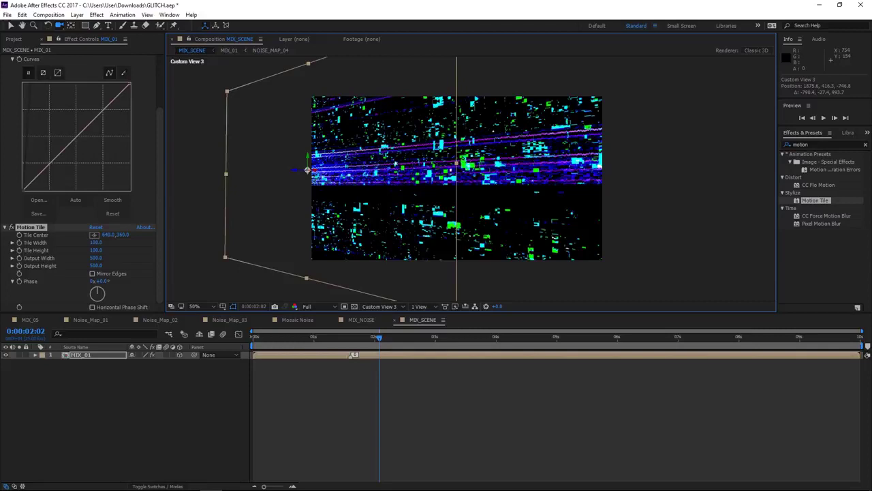
Test Mirror Edges on and off, orbit to face the layer, then deselect it.
{"action": "mouse_move", "coordinate": [468, 209]}
{"action": "left_mouse_down"}
{"action": "mouse_move", "coordinate": [485, 210]}
{"action": "mouse_move", "coordinate": [442, 217]}
{"action": "left_mouse_up"}
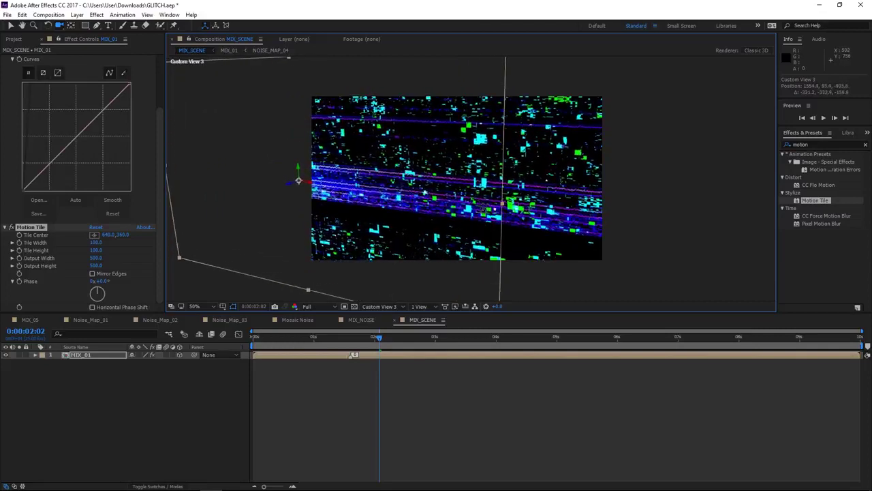
{"action": "left_click", "coordinate": [93, 275]}
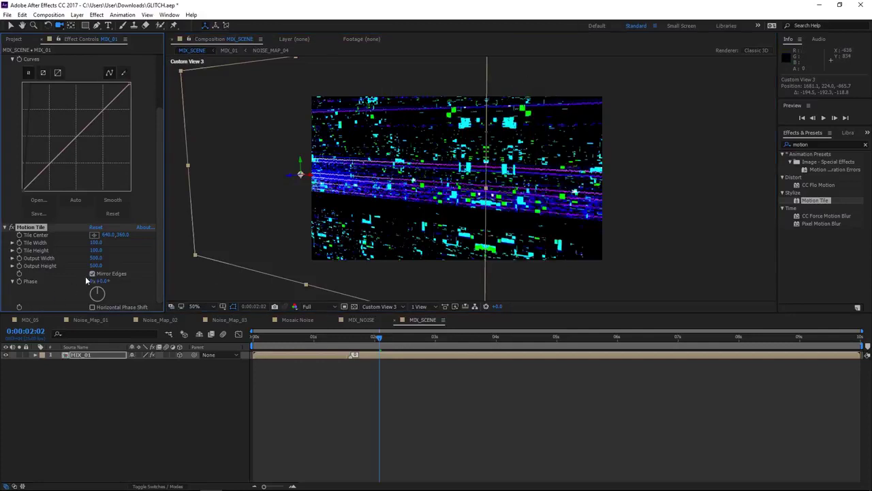
{"action": "left_click", "coordinate": [93, 275]}
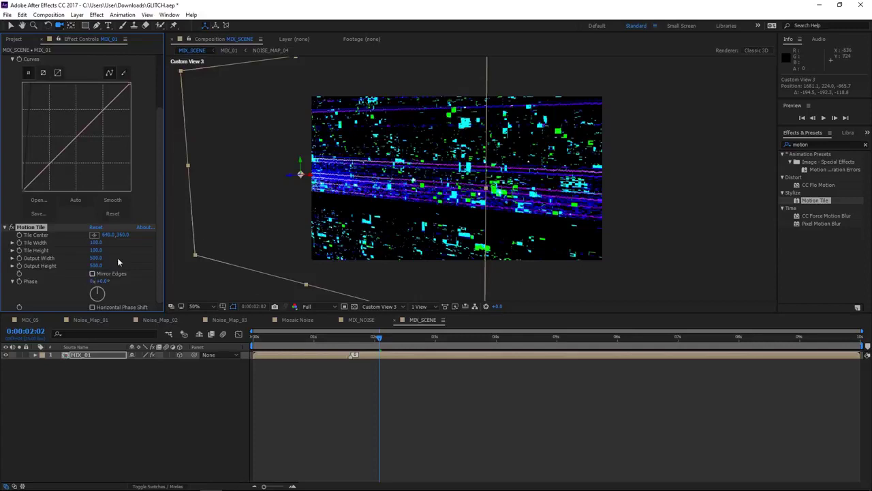
{"action": "left_click_drag", "start_coordinate": [484, 210], "coordinate": [482, 178]}
{"action": "left_click_drag", "start_coordinate": [417, 208], "coordinate": [415, 206]}
{"action": "left_click", "coordinate": [486, 438]}
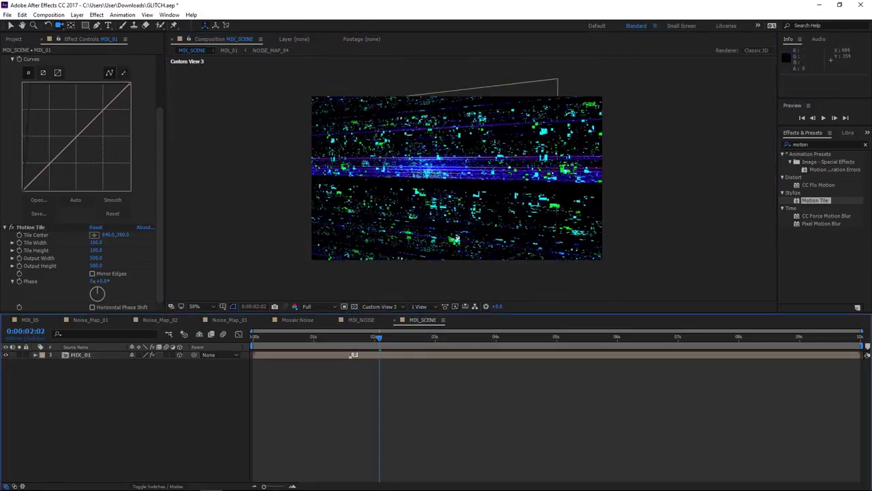
Collapse MIX_01's Curves, Motion Tile and Set Matte settings and duplicate the layer.
{"action": "left_click_drag", "start_coordinate": [458, 204], "coordinate": [450, 209]}
{"action": "left_click", "coordinate": [85, 366]}
{"action": "left_click", "coordinate": [85, 355]}
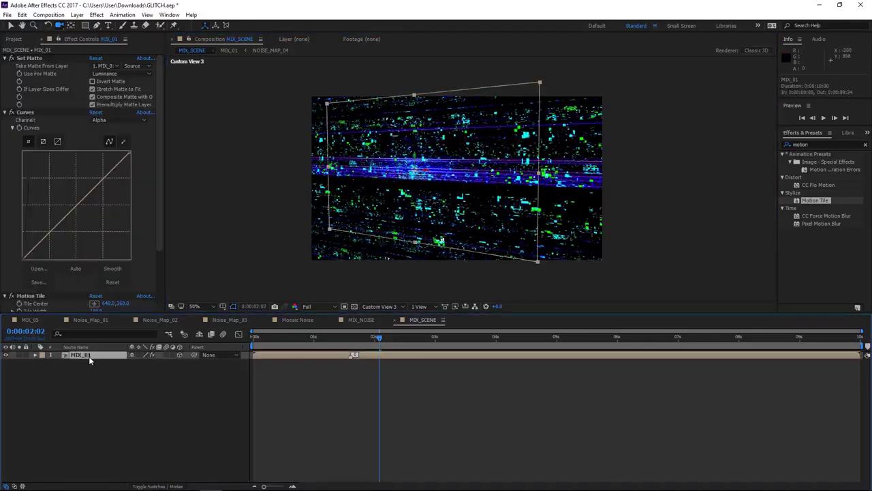
{"action": "left_click", "coordinate": [4, 113]}
{"action": "left_click", "coordinate": [4, 120]}
{"action": "left_click", "coordinate": [5, 59]}
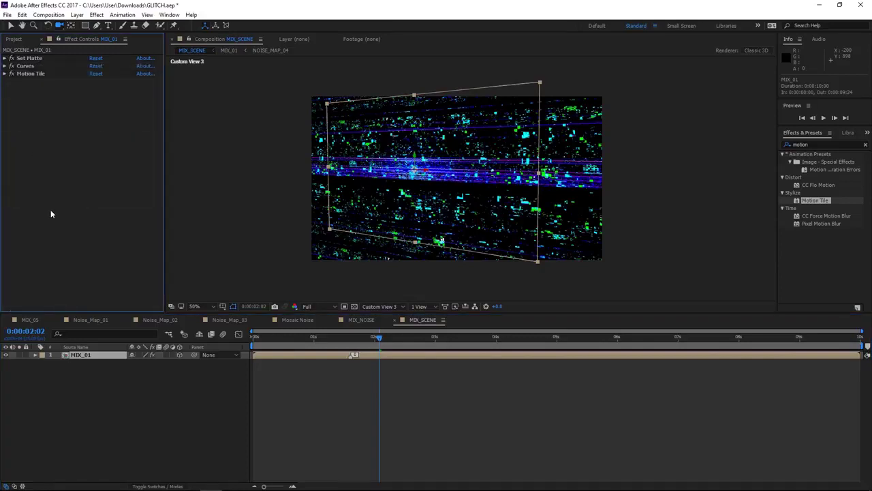
{"action": "left_click", "coordinate": [69, 355]}
{"action": "key", "text": "ctrl+d"}
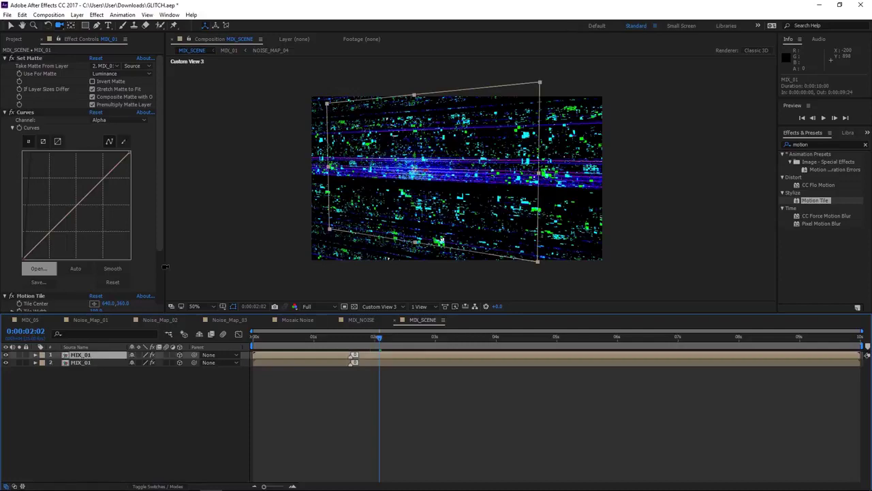
Add a Hue/Saturation effect to the top MIX_01 layer via a 'hue' search.
{"action": "left_click", "coordinate": [4, 113]}
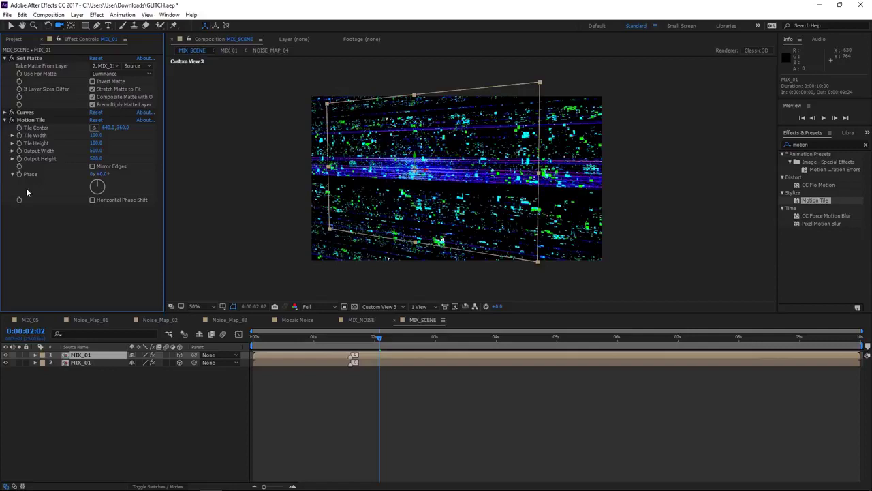
{"action": "left_click", "coordinate": [835, 145]}
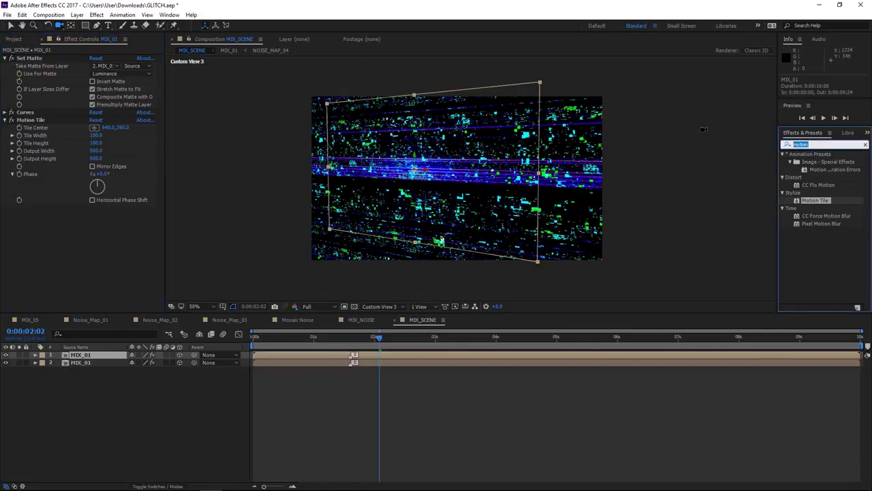
{"action": "type", "text": "hue"}
{"action": "left_click_drag", "start_coordinate": [827, 195], "coordinate": [59, 227]}
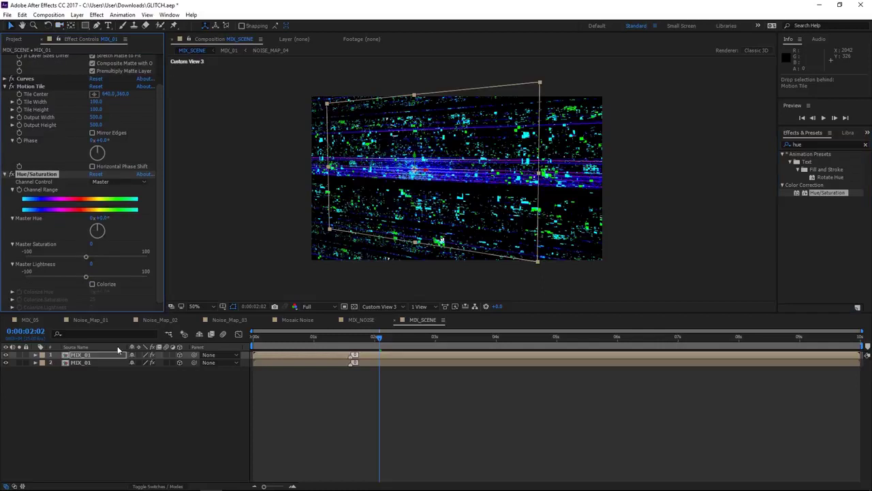
Reveal the Position property of both MIX_01 layers.
{"action": "left_click", "coordinate": [97, 365]}
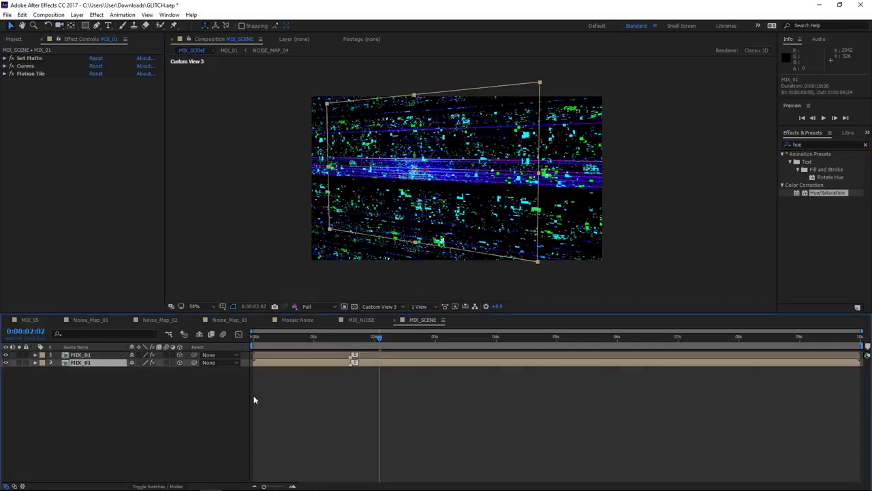
{"action": "key", "text": "p"}
{"action": "left_click", "coordinate": [88, 356]}
{"action": "key", "text": "p"}
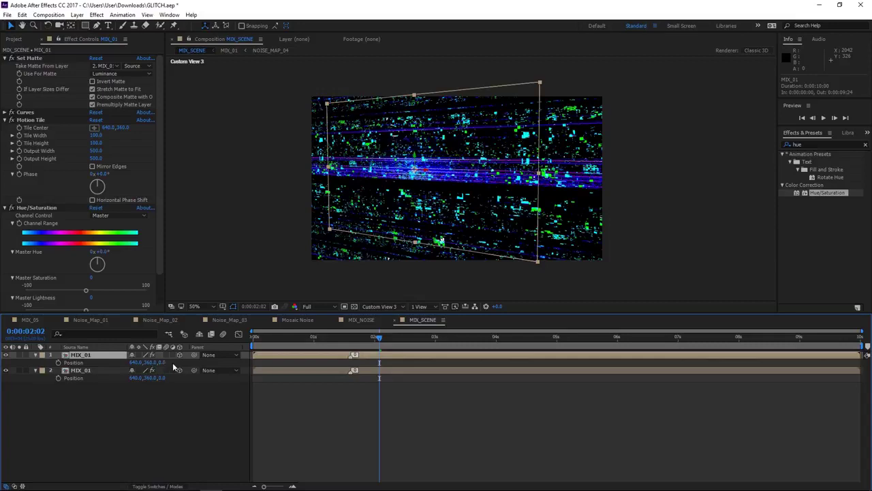
Change the top MIX_01 layer's Z depth while orbiting Custom View 3 to judge it.
{"action": "left_click", "coordinate": [163, 363]}
{"action": "key", "text": "Return"}
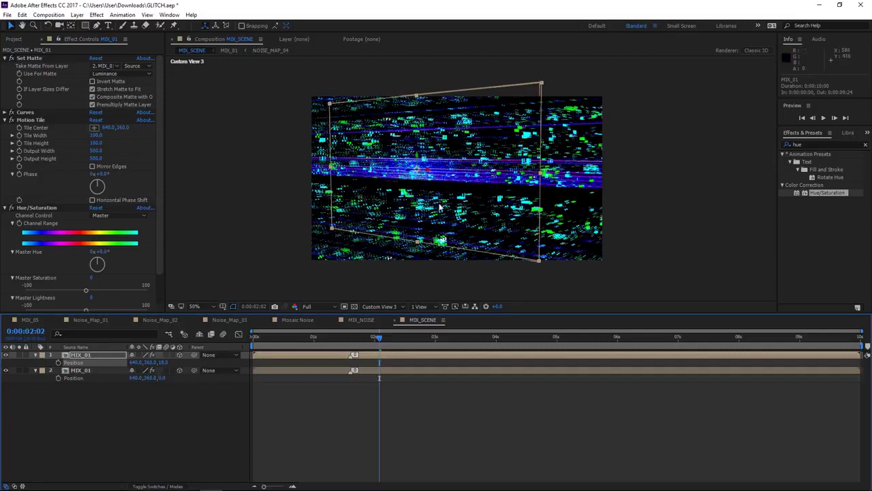
{"action": "scroll", "coordinate": [439, 207], "scroll_direction": "up", "scroll_amount": 2}
{"action": "key", "text": "c"}
{"action": "mouse_move", "coordinate": [417, 210]}
{"action": "left_mouse_down"}
{"action": "mouse_move", "coordinate": [376, 197]}
{"action": "mouse_move", "coordinate": [443, 61]}
{"action": "mouse_move", "coordinate": [417, 147]}
{"action": "mouse_move", "coordinate": [524, 169]}
{"action": "left_mouse_up"}
{"action": "left_click_drag", "start_coordinate": [443, 177], "coordinate": [477, 187]}
{"action": "mouse_move", "coordinate": [158, 362]}
{"action": "left_mouse_down"}
{"action": "mouse_move", "coordinate": [146, 362]}
{"action": "mouse_move", "coordinate": [165, 375]}
{"action": "left_mouse_up"}
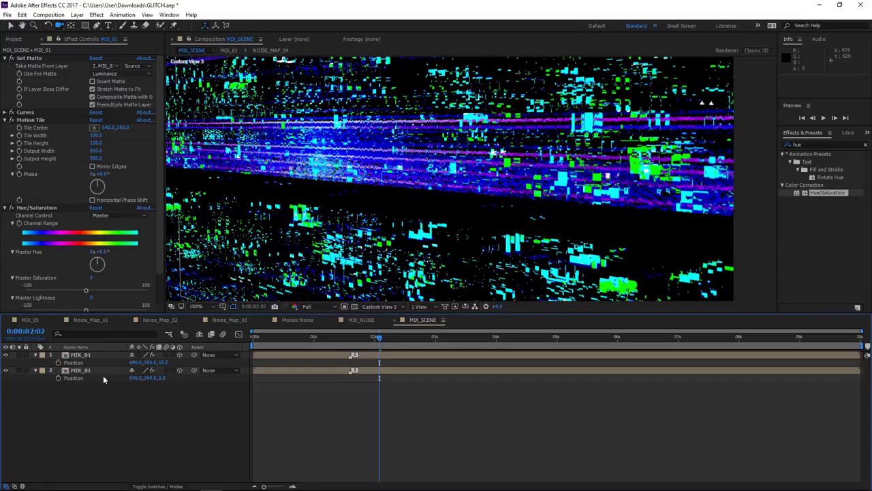
Duplicate the top layer, set its Y position to 282, then delete the extra copy.
{"action": "left_click", "coordinate": [108, 354]}
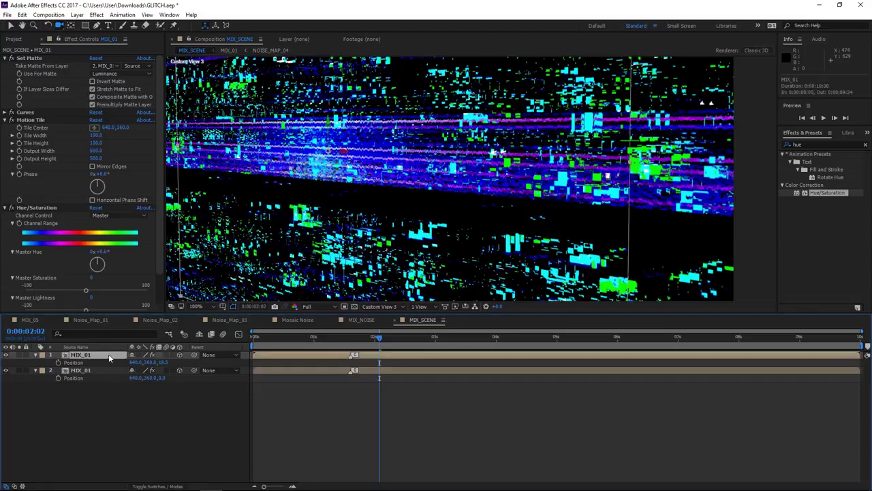
{"action": "key", "text": "ctrl+d"}
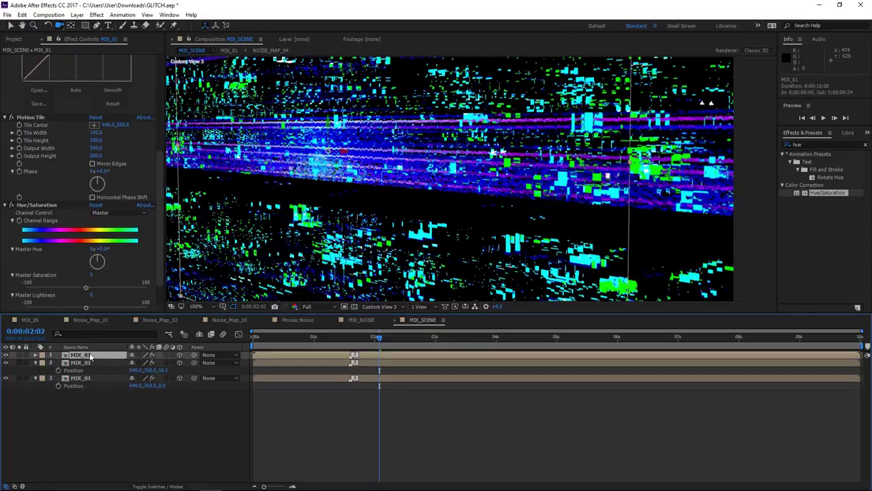
{"action": "left_click", "coordinate": [149, 371]}
{"action": "left_click", "coordinate": [143, 366]}
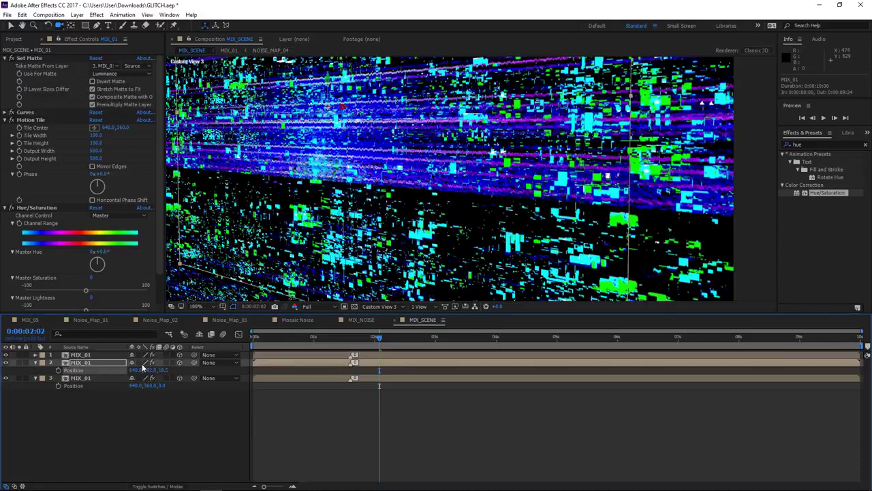
{"action": "left_click", "coordinate": [83, 355]}
{"action": "key", "text": "Delete"}
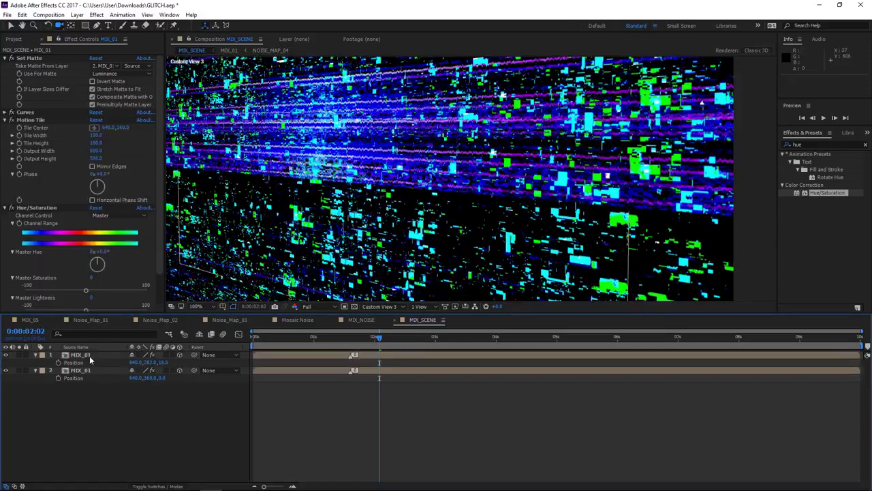
Duplicate the top MIX_01 layer again and set the new copy's Z position to 100.
{"action": "left_click", "coordinate": [92, 355]}
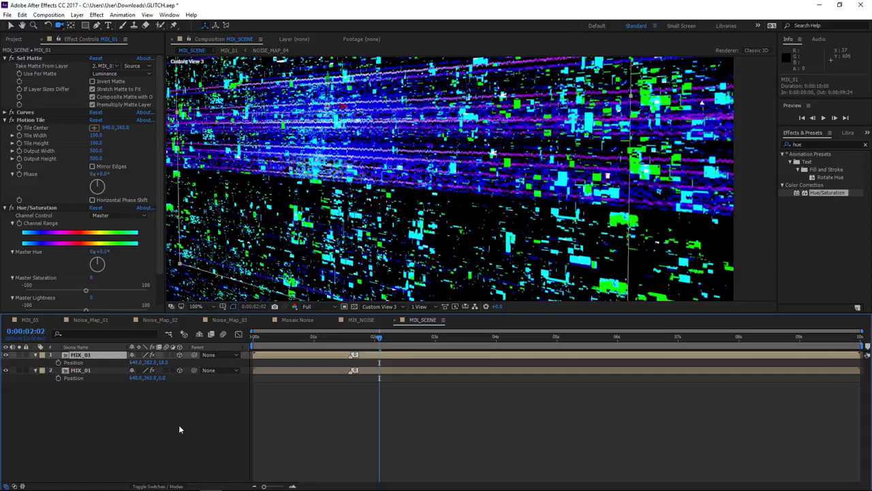
{"action": "key", "text": "ctrl+d"}
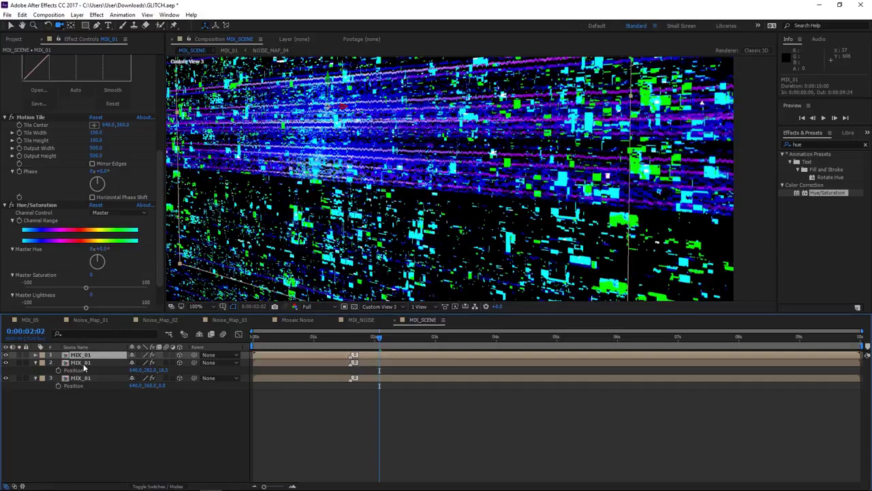
{"action": "key", "text": "p"}
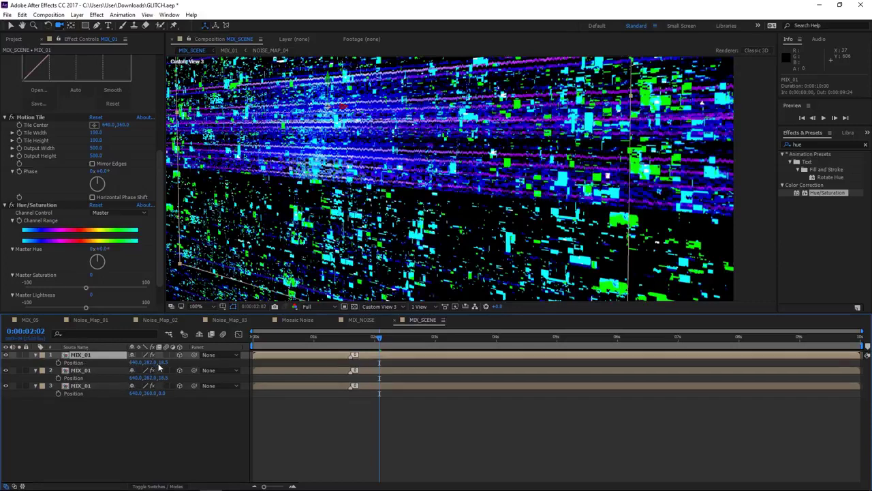
{"action": "left_click", "coordinate": [164, 362]}
{"action": "type", "text": "100"}
{"action": "key", "text": "Return"}
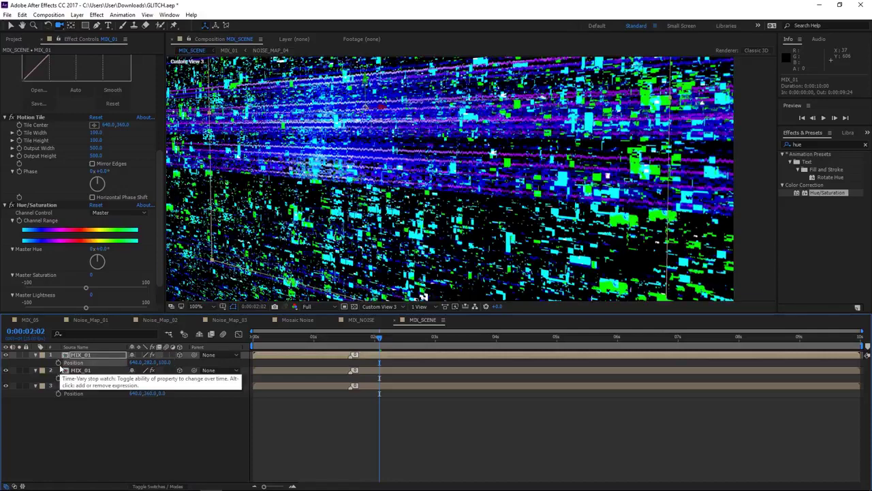
Orbit Custom View 3 to inspect the three stacked MIX_01 layers.
{"action": "left_click_drag", "start_coordinate": [492, 152], "coordinate": [353, 248]}
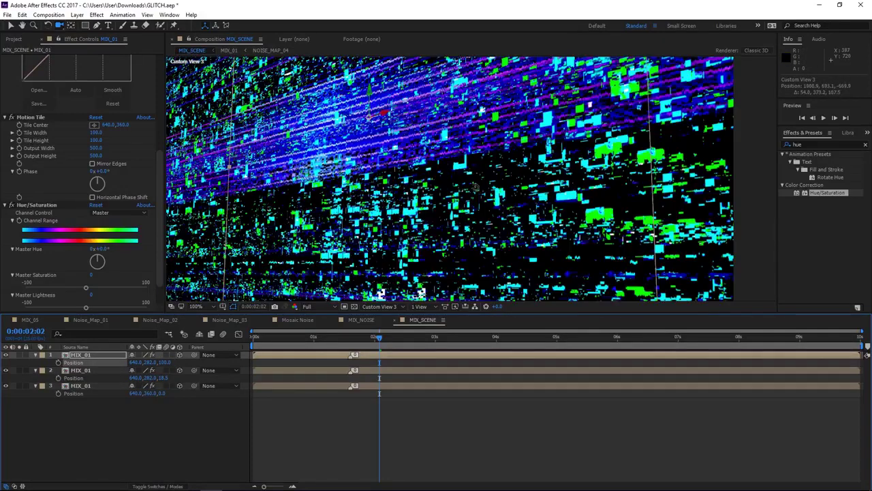
{"action": "mouse_move", "coordinate": [458, 125]}
{"action": "left_mouse_down"}
{"action": "mouse_move", "coordinate": [566, 203]}
{"action": "mouse_move", "coordinate": [643, 218]}
{"action": "mouse_move", "coordinate": [440, 298]}
{"action": "mouse_move", "coordinate": [417, 297]}
{"action": "left_mouse_up"}
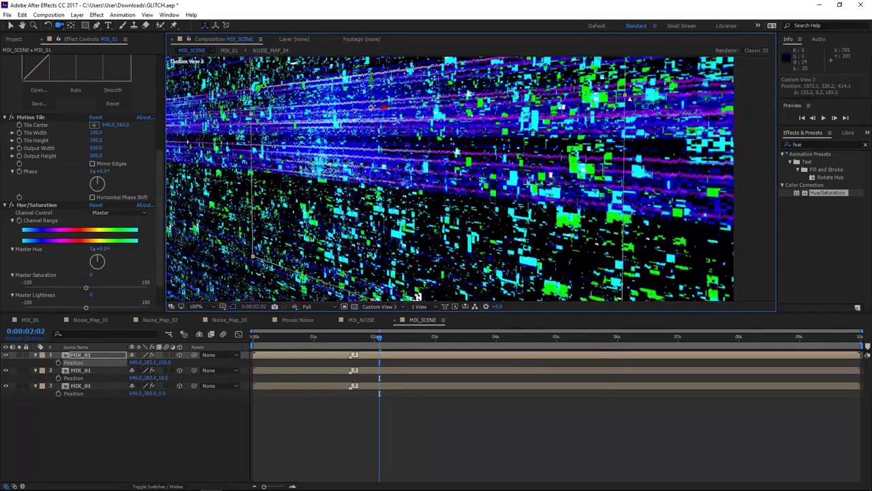
{"action": "mouse_move", "coordinate": [417, 296]}
{"action": "left_mouse_down"}
{"action": "mouse_move", "coordinate": [475, 282]}
{"action": "mouse_move", "coordinate": [444, 291]}
{"action": "left_mouse_up"}
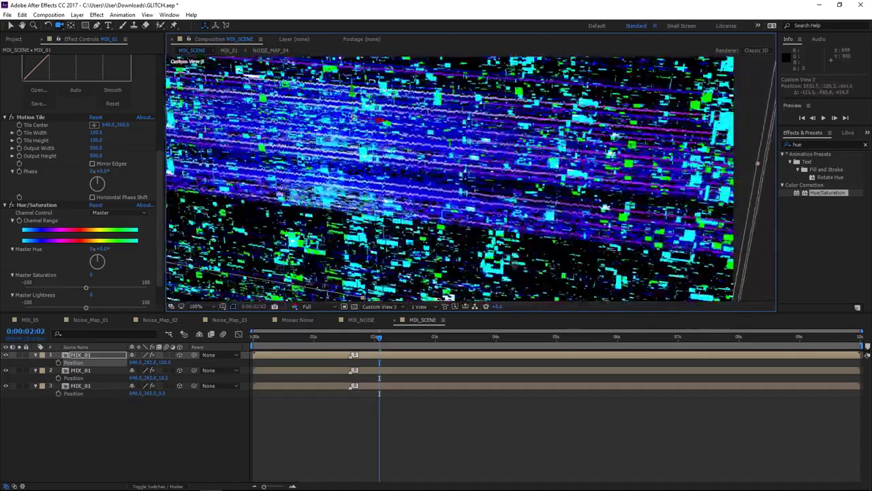
{"action": "left_click_drag", "start_coordinate": [444, 292], "coordinate": [424, 296]}
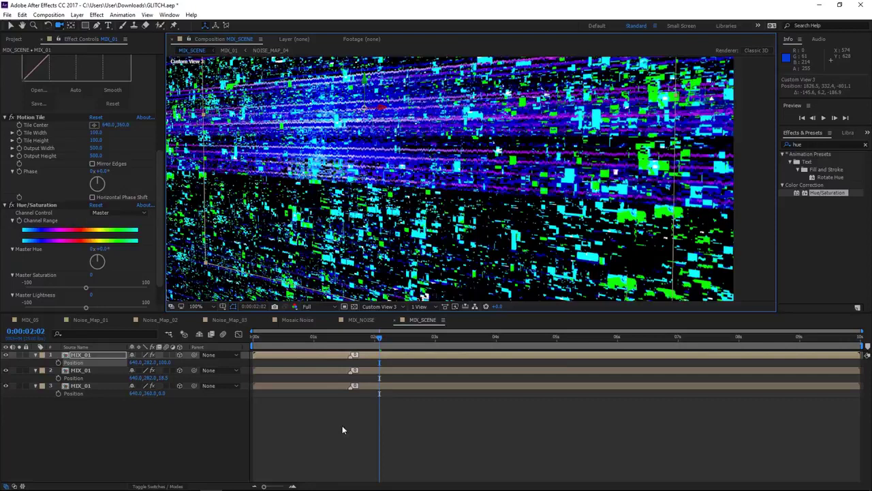
Set the middle MIX_01 layer's Hue/Saturation Master Hue to 73°.
{"action": "left_click", "coordinate": [84, 372]}
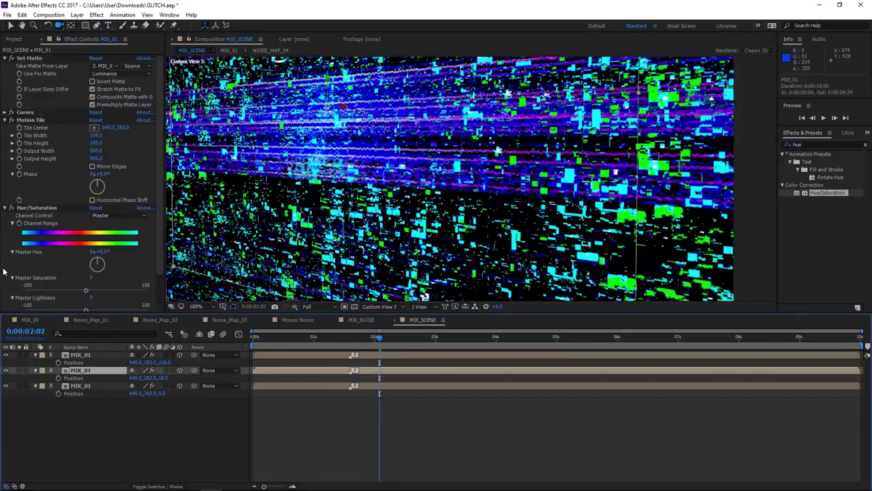
{"action": "scroll", "coordinate": [31, 215], "scroll_direction": "down", "scroll_amount": 1}
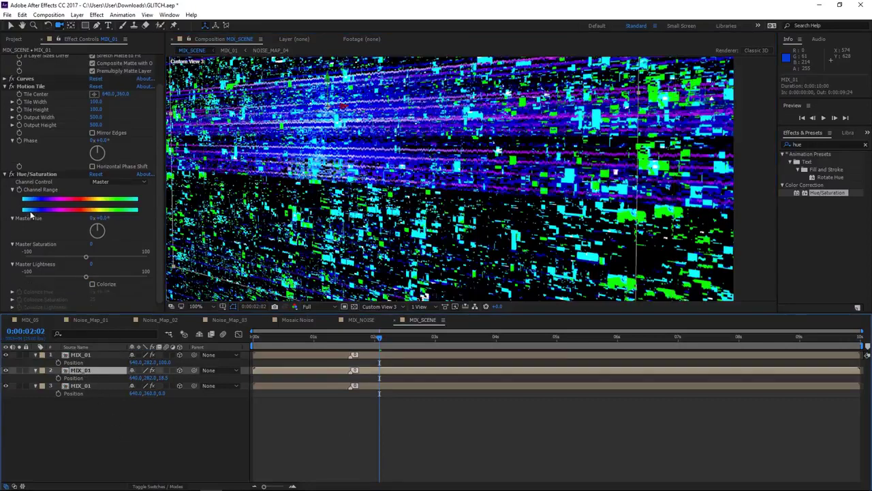
{"action": "left_click_drag", "start_coordinate": [101, 219], "coordinate": [130, 220]}
{"action": "left_click", "coordinate": [101, 218]}
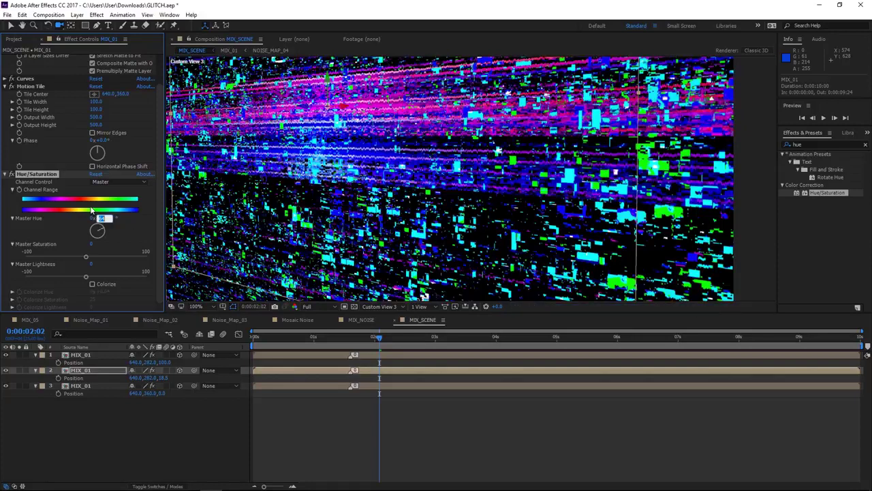
{"action": "key", "text": "Return"}
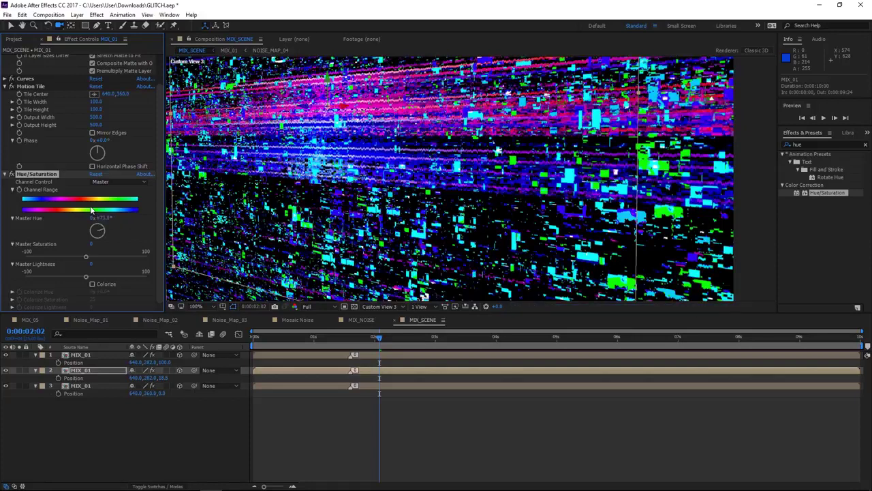
Set the top MIX_01 layer's Master Hue to 113° and orbit to view the layers angled.
{"action": "left_click", "coordinate": [379, 357]}
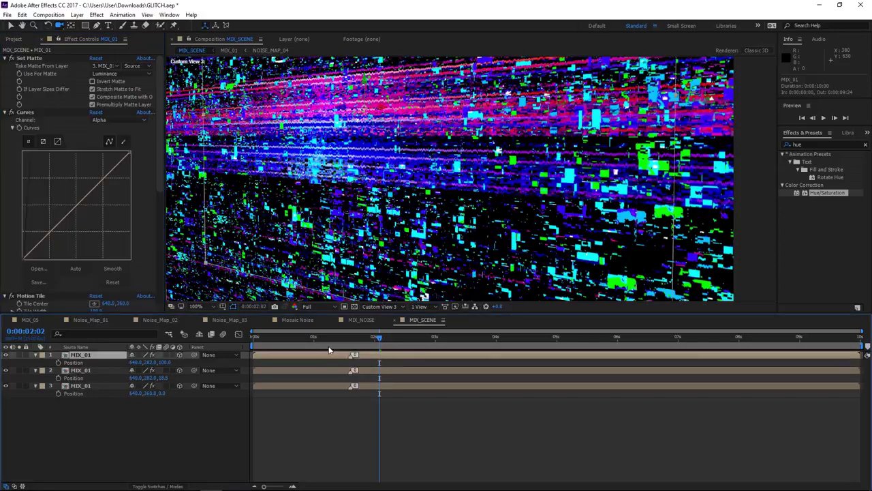
{"action": "scroll", "coordinate": [54, 224], "scroll_direction": "down", "scroll_amount": 5}
{"action": "scroll", "coordinate": [75, 221], "scroll_direction": "down", "scroll_amount": 3}
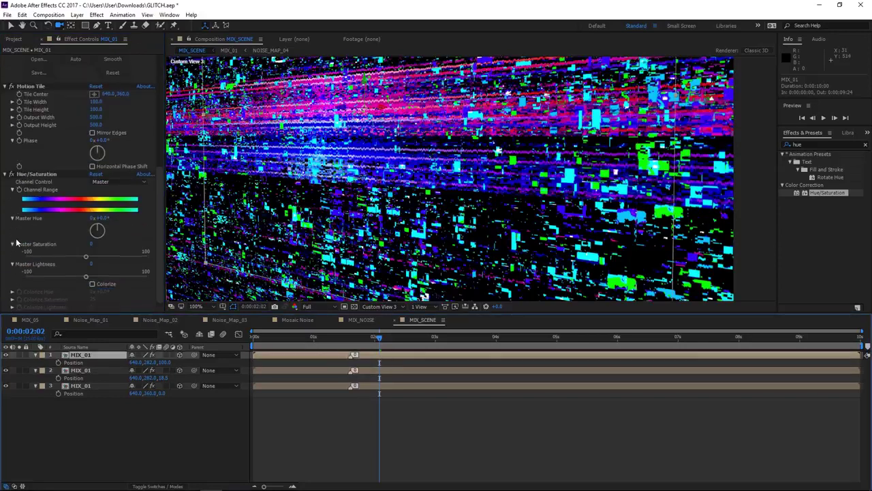
{"action": "mouse_move", "coordinate": [101, 220]}
{"action": "left_mouse_down"}
{"action": "mouse_move", "coordinate": [132, 219]}
{"action": "mouse_move", "coordinate": [104, 227]}
{"action": "left_mouse_up"}
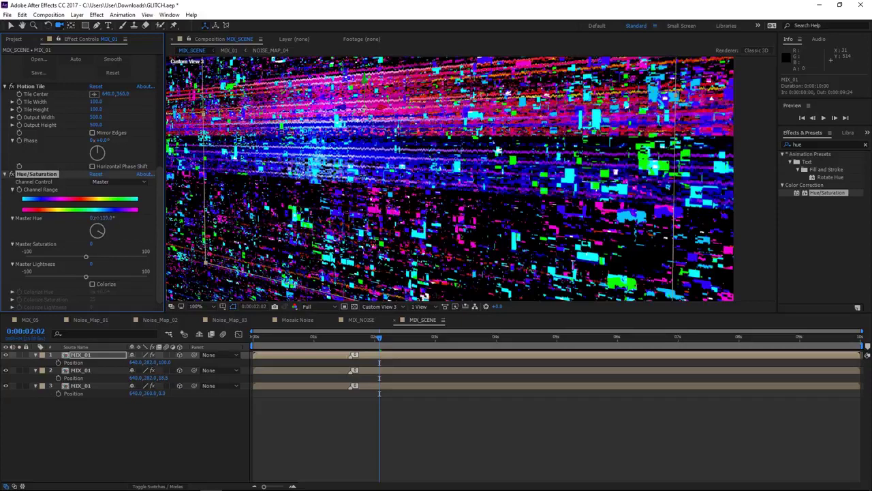
{"action": "left_click", "coordinate": [103, 218]}
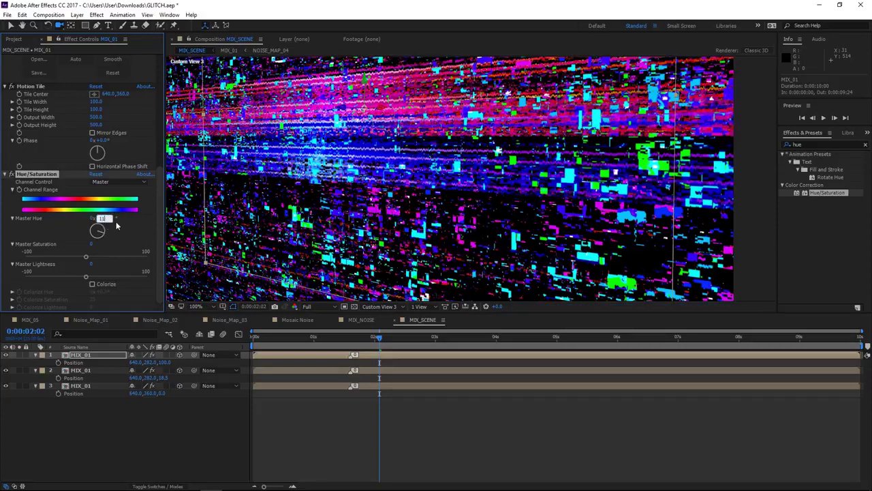
{"action": "key", "text": "Return"}
{"action": "scroll", "coordinate": [422, 296], "scroll_direction": "down", "scroll_amount": 2}
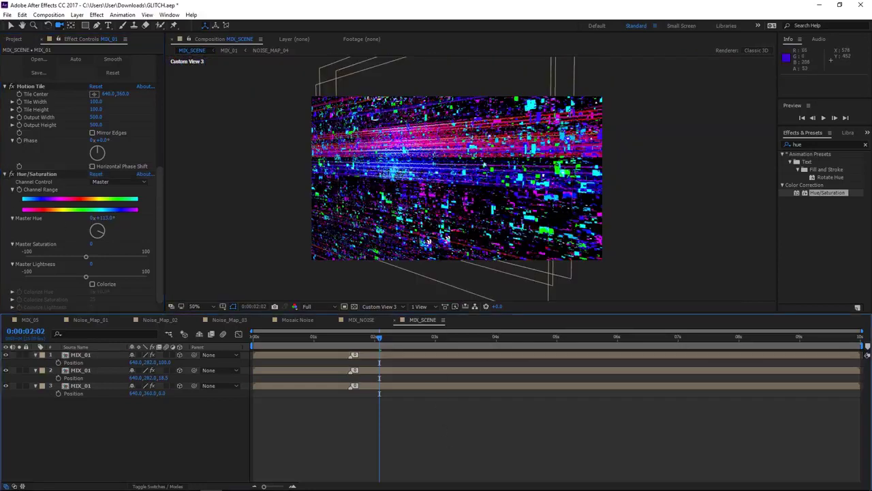
{"action": "left_click_drag", "start_coordinate": [429, 241], "coordinate": [506, 149]}
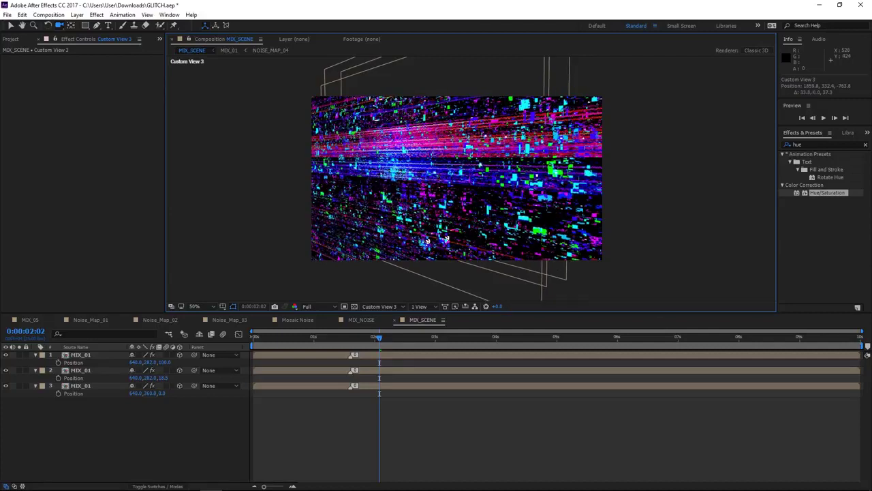
Preview MIX_SCENE playback, then stop and place the time at 0:00:01:15.
{"action": "mouse_move", "coordinate": [506, 149]}
{"action": "left_mouse_down"}
{"action": "mouse_move", "coordinate": [518, 203]}
{"action": "mouse_move", "coordinate": [431, 221]}
{"action": "mouse_move", "coordinate": [506, 209]}
{"action": "left_mouse_up"}
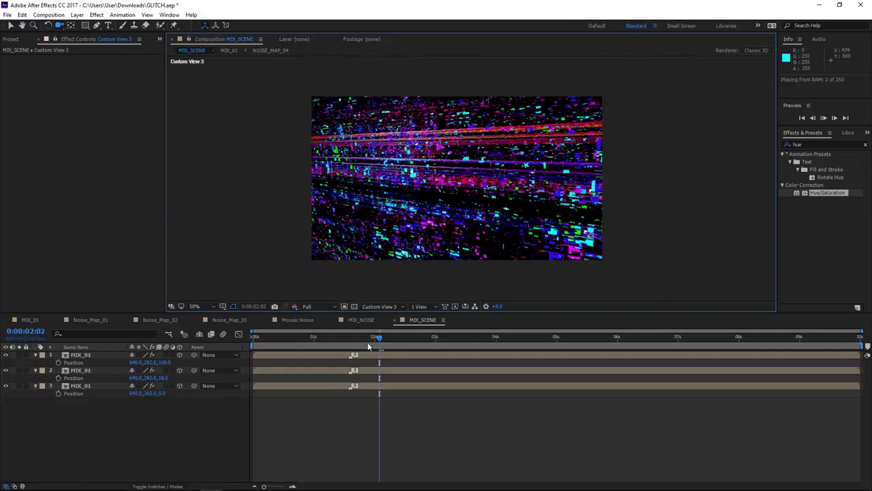
{"action": "key", "text": "space"}
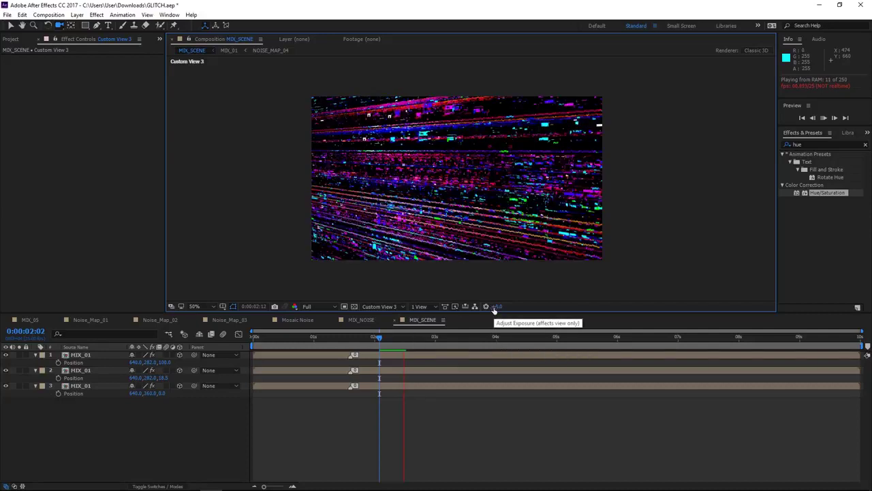
{"action": "left_click", "coordinate": [352, 341]}
{"action": "left_click_drag", "start_coordinate": [353, 341], "coordinate": [351, 342]}
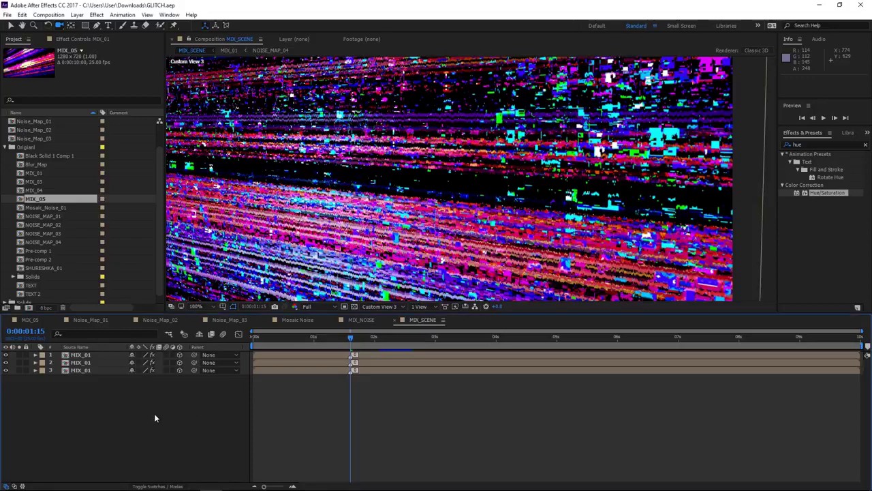
Create a new camera using the 24mm preset with Depth of Field enabled.
{"action": "left_click", "coordinate": [77, 14]}
{"action": "mouse_move", "coordinate": [136, 26]}
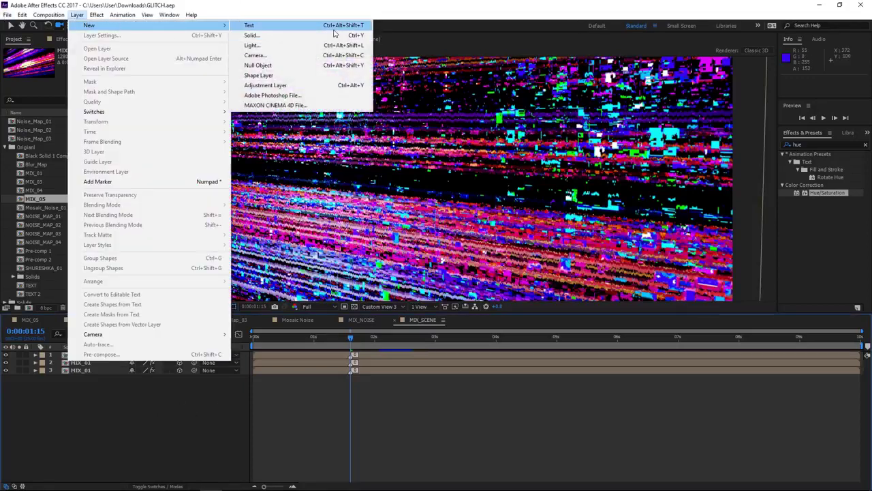
{"action": "left_click", "coordinate": [275, 56]}
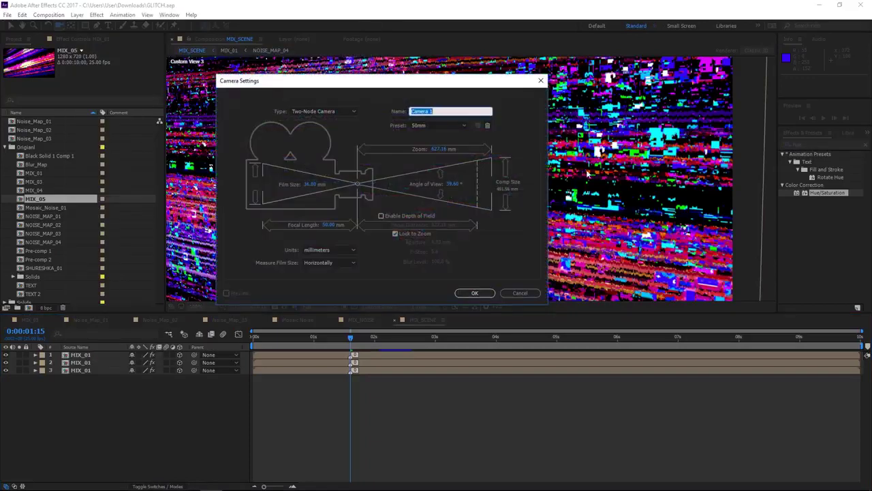
{"action": "left_click", "coordinate": [444, 126]}
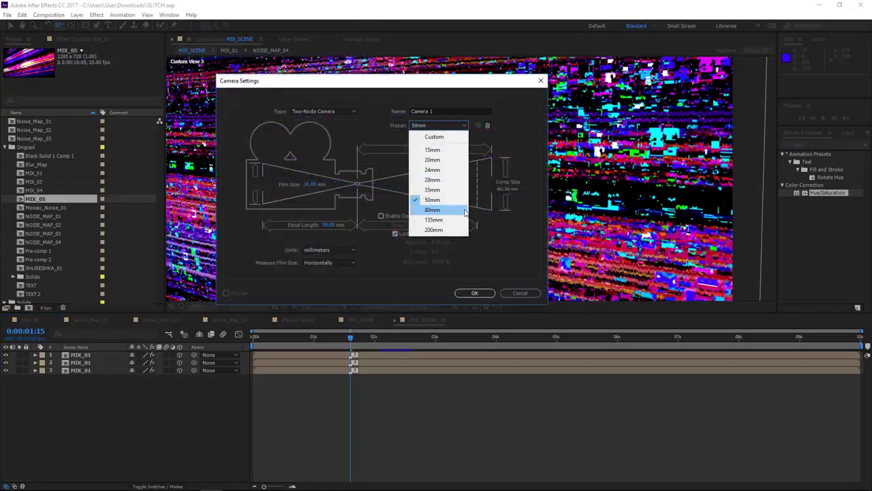
{"action": "left_click", "coordinate": [432, 170]}
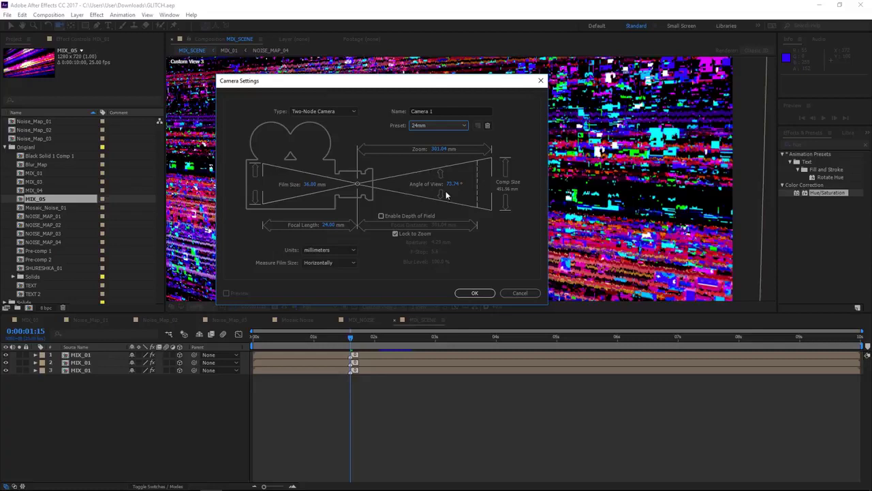
{"action": "left_click", "coordinate": [382, 215]}
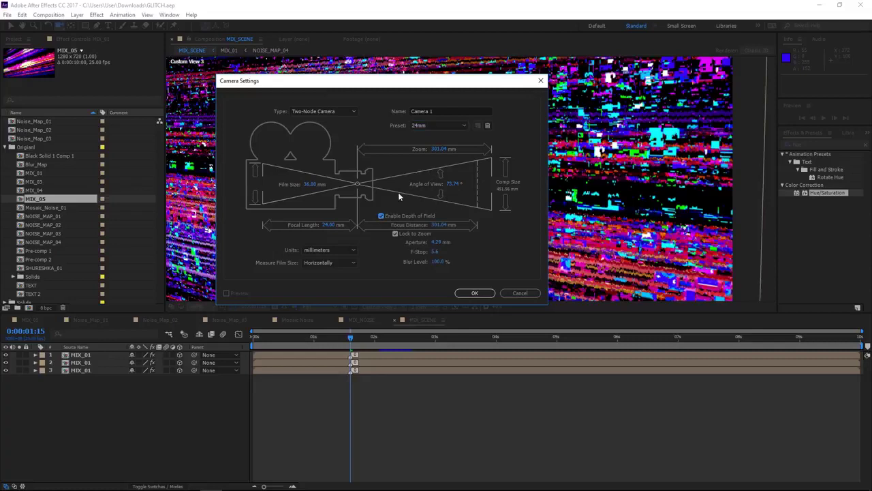
{"action": "left_click_drag", "start_coordinate": [373, 83], "coordinate": [291, 63]}
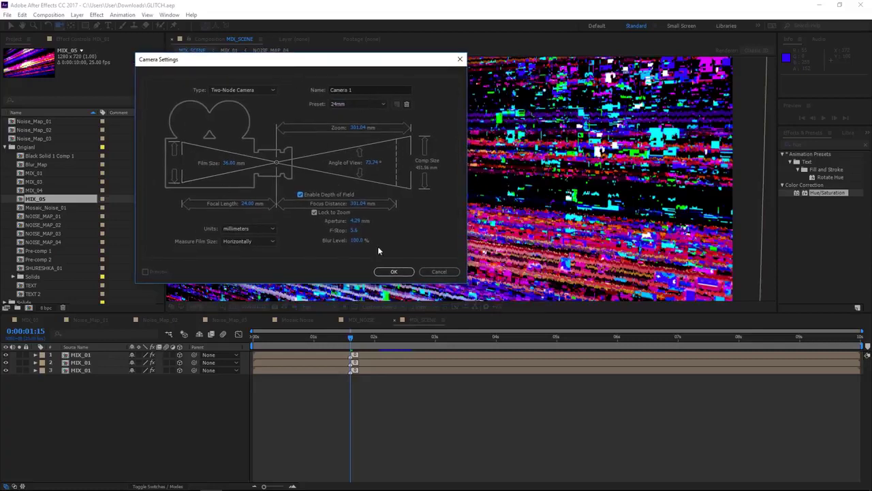
{"action": "left_click", "coordinate": [395, 272]}
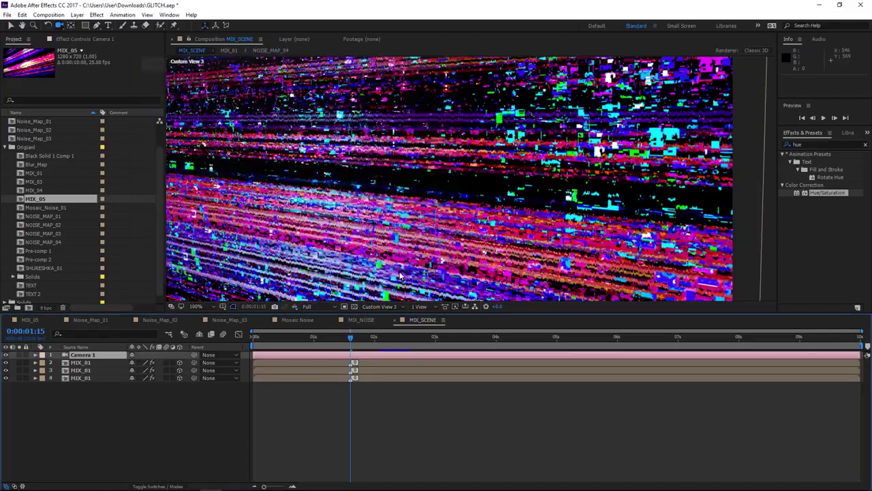
{"action": "key", "text": "F11"}
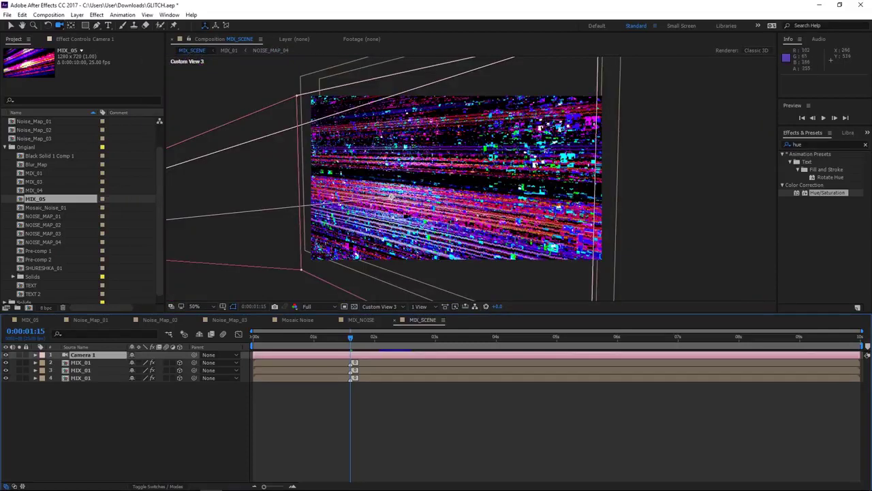
Switch the viewer to Active Camera and orbit to an angled view of the glitch layers.
{"action": "left_click", "coordinate": [377, 307]}
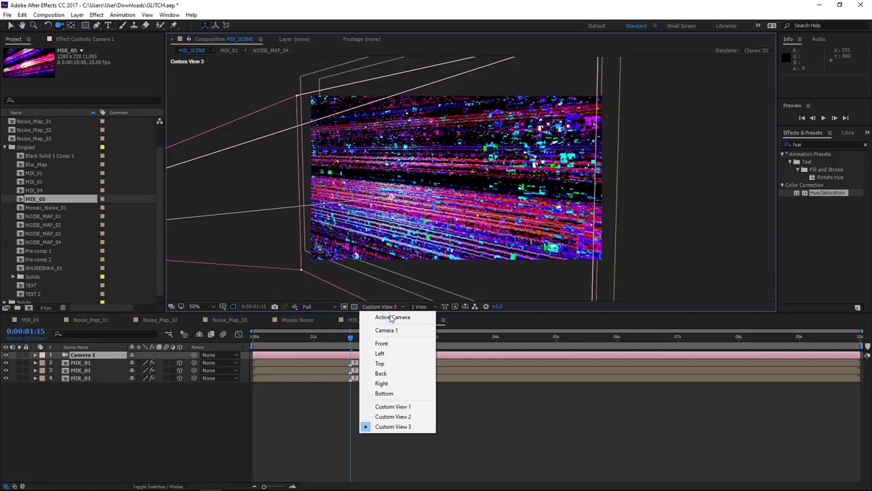
{"action": "left_click", "coordinate": [390, 315]}
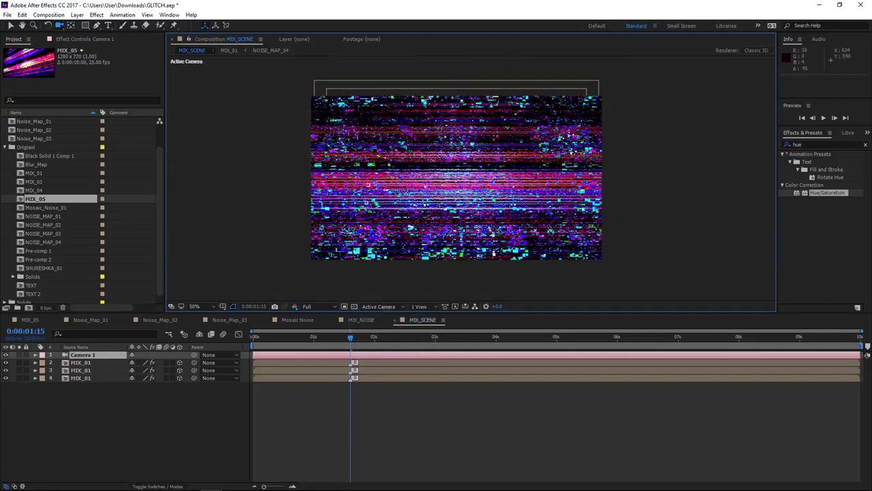
{"action": "left_click_drag", "start_coordinate": [494, 252], "coordinate": [437, 208]}
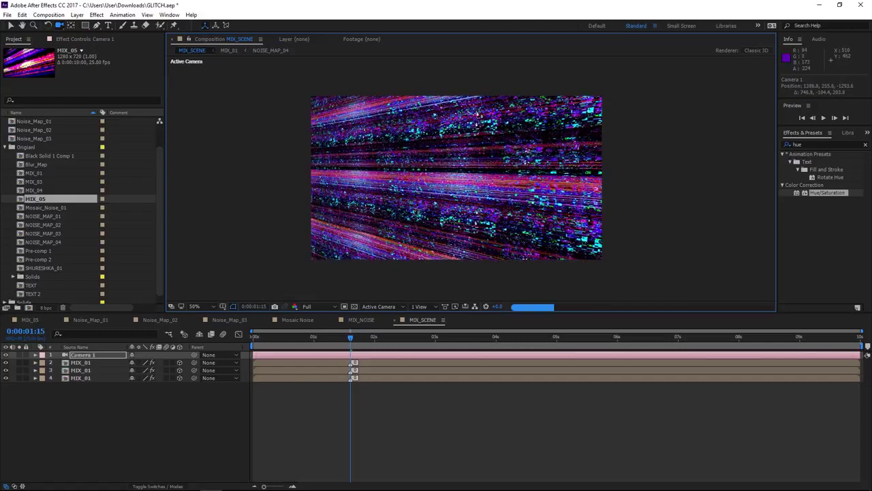
{"action": "mouse_move", "coordinate": [408, 212]}
{"action": "left_mouse_down"}
{"action": "mouse_move", "coordinate": [391, 220]}
{"action": "mouse_move", "coordinate": [528, 258]}
{"action": "mouse_move", "coordinate": [461, 151]}
{"action": "left_mouse_up"}
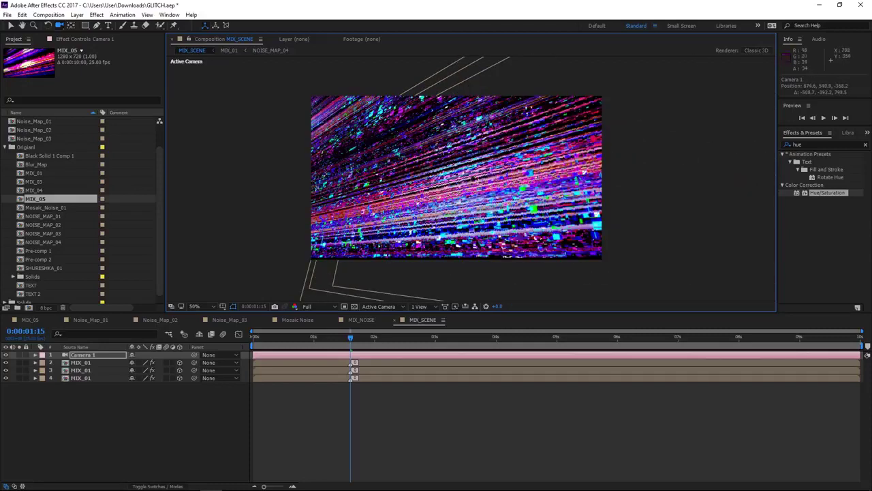
{"action": "scroll", "coordinate": [454, 190], "scroll_direction": "up", "scroll_amount": 2}
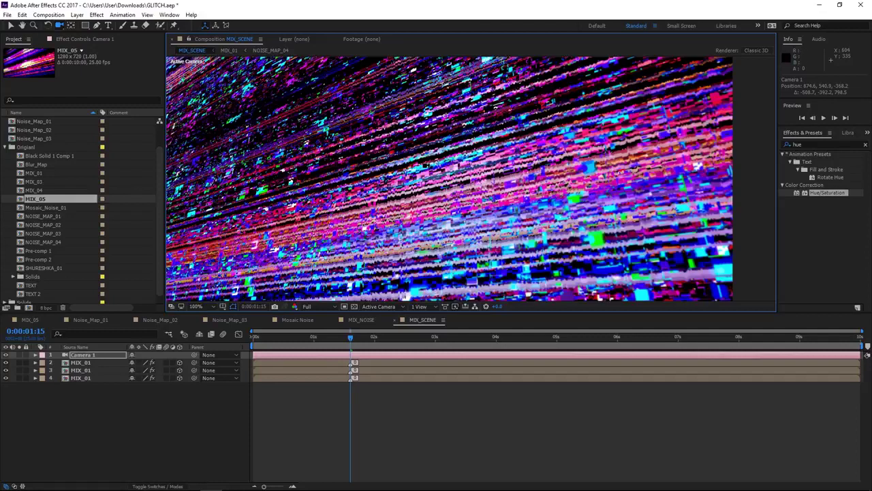
{"action": "scroll", "coordinate": [451, 181], "scroll_direction": "down", "scroll_amount": 2}
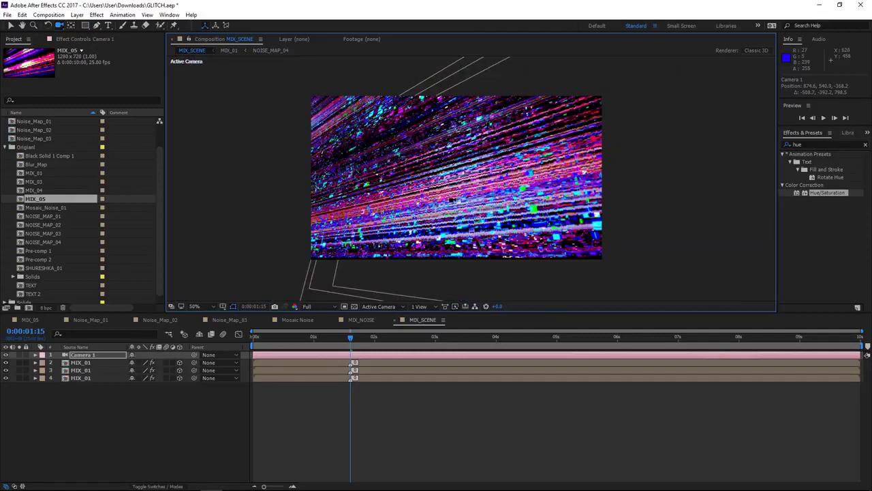
{"action": "left_click", "coordinate": [359, 369]}
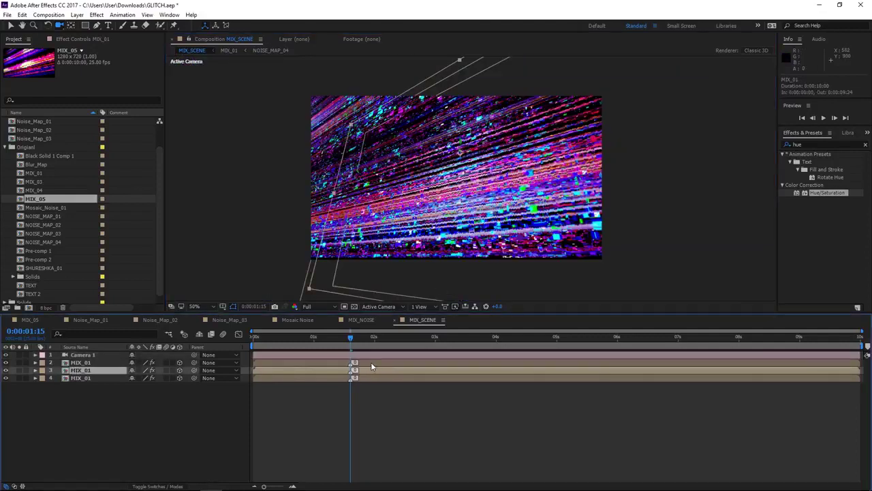
Nudge the two upper MIX_01 layers' start times by a frame, then deselect them.
{"action": "left_click", "coordinate": [372, 361], "text": "shift"}
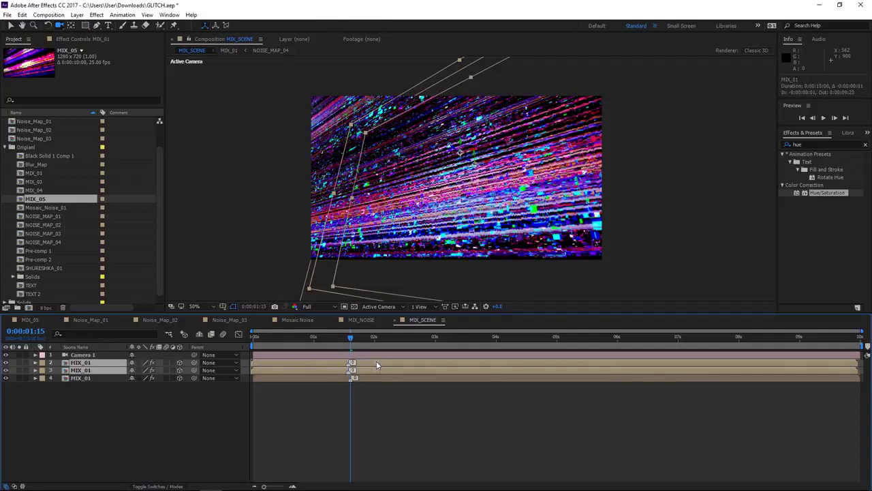
{"action": "left_click_drag", "start_coordinate": [375, 361], "coordinate": [371, 362]}
{"action": "left_click", "coordinate": [375, 398]}
{"action": "left_click", "coordinate": [366, 363]}
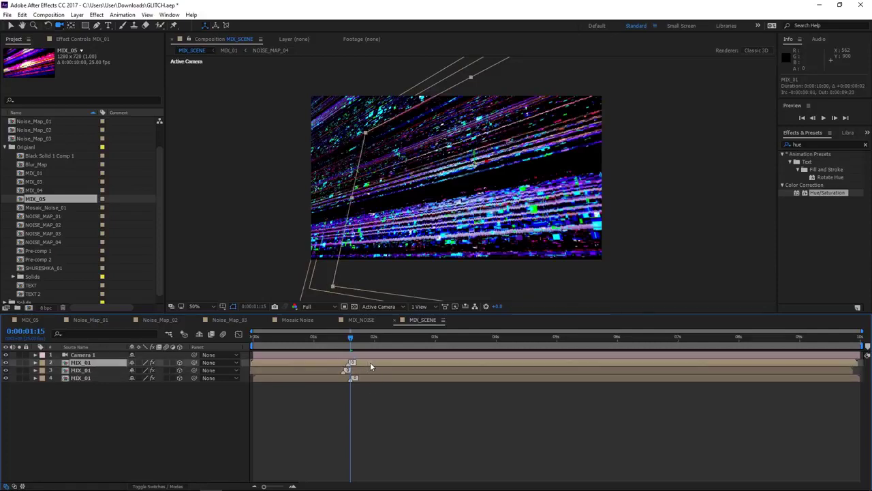
{"action": "left_click", "coordinate": [397, 431]}
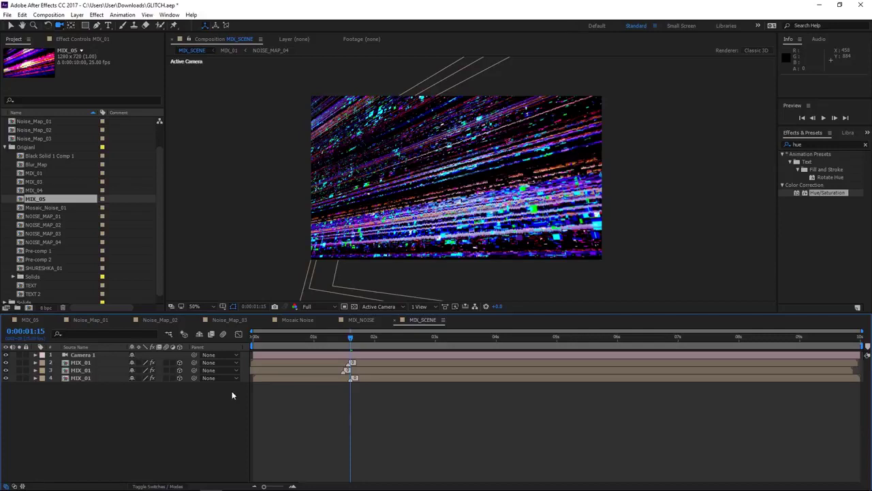
Expand Camera 1's transform, orbit it, and edit its Point of Interest values (Y 342.9).
{"action": "left_click", "coordinate": [77, 356]}
{"action": "left_click", "coordinate": [35, 355]}
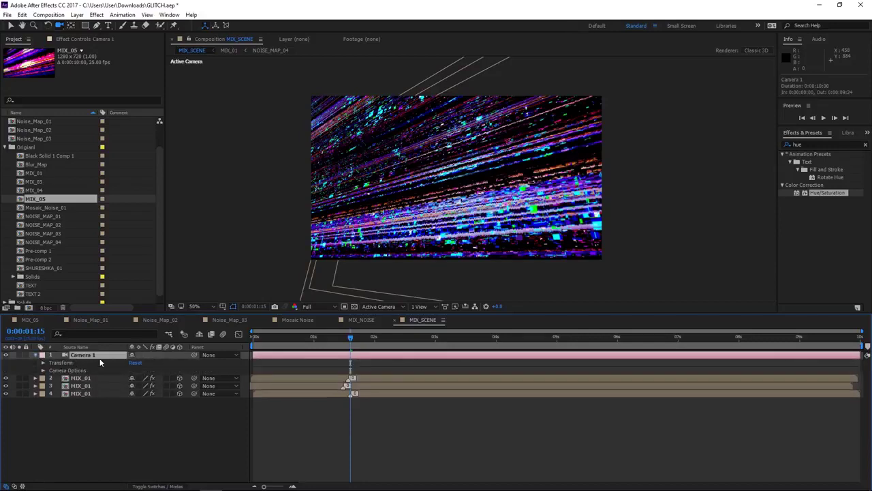
{"action": "left_click", "coordinate": [43, 363]}
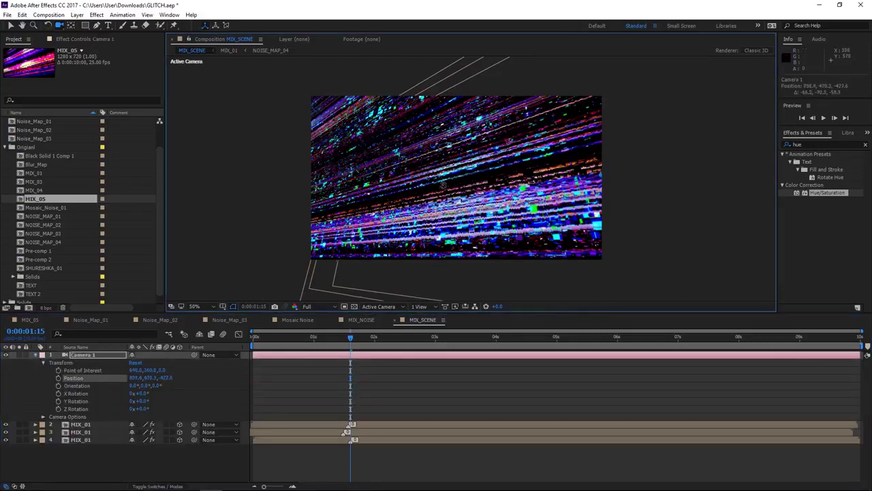
{"action": "left_click_drag", "start_coordinate": [431, 174], "coordinate": [443, 184]}
{"action": "mouse_move", "coordinate": [462, 216]}
{"action": "left_mouse_down"}
{"action": "mouse_move", "coordinate": [441, 206]}
{"action": "mouse_move", "coordinate": [450, 210]}
{"action": "left_mouse_up"}
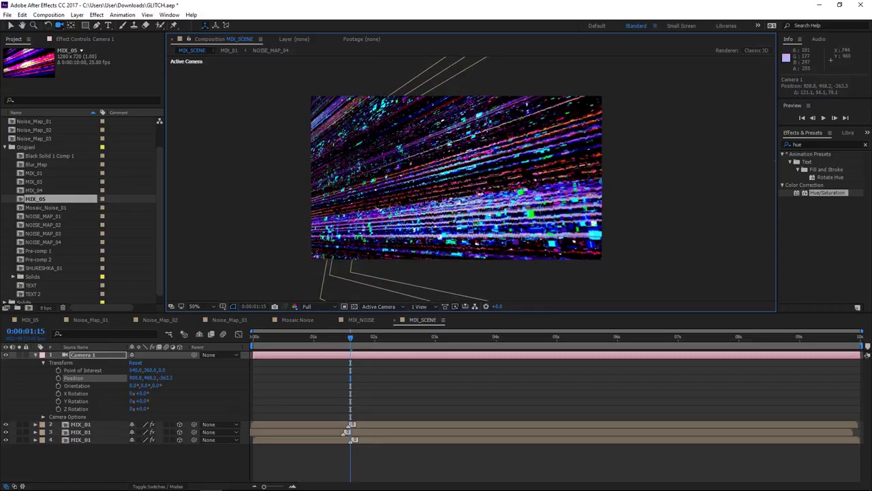
{"action": "left_click", "coordinate": [88, 369]}
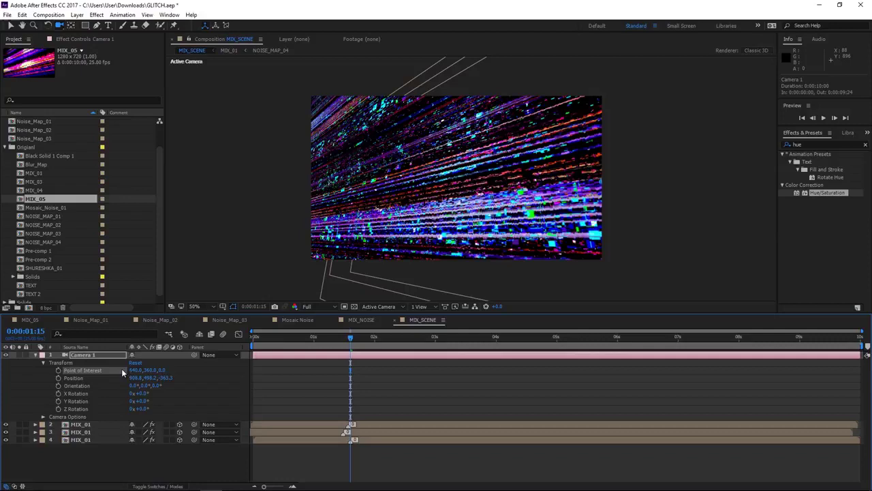
{"action": "left_click", "coordinate": [134, 370]}
{"action": "key", "text": "Tab"}
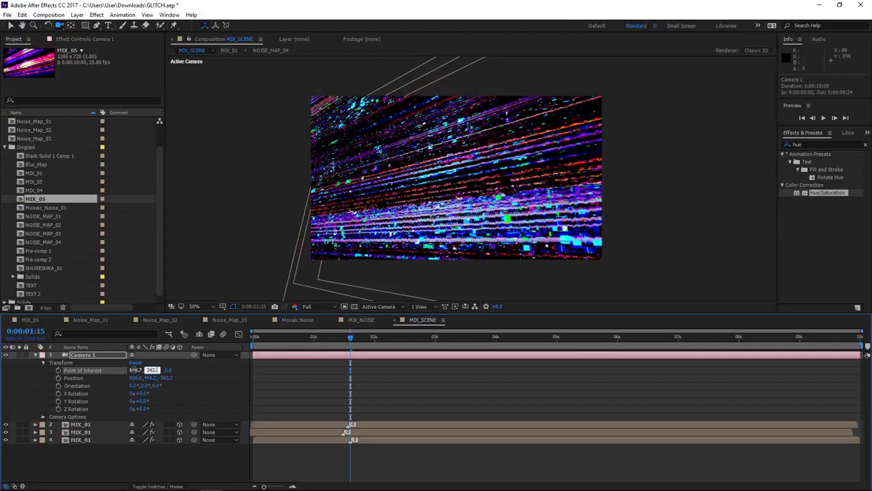
{"action": "key", "text": "Tab"}
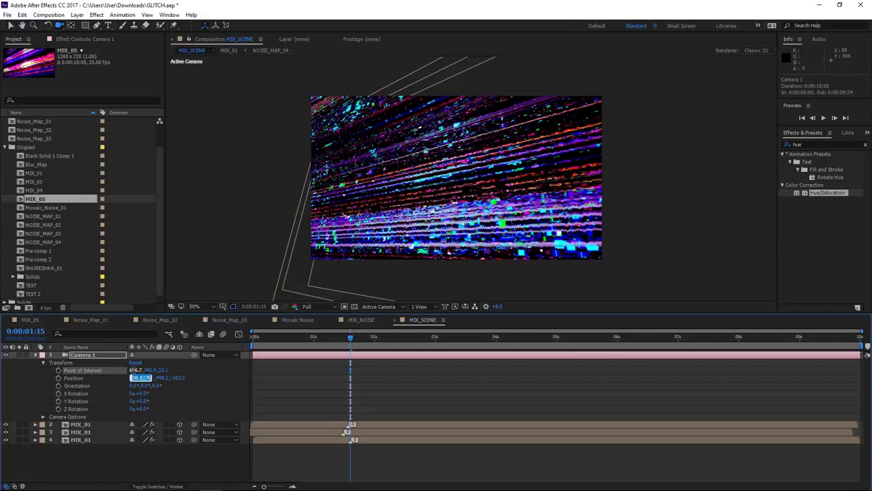
Set Camera 1's Position to 1092.2, 756.6, -610.9.
{"action": "type", "text": "1092.2"}
{"action": "key", "text": "Tab"}
{"action": "type", "text": "75"}
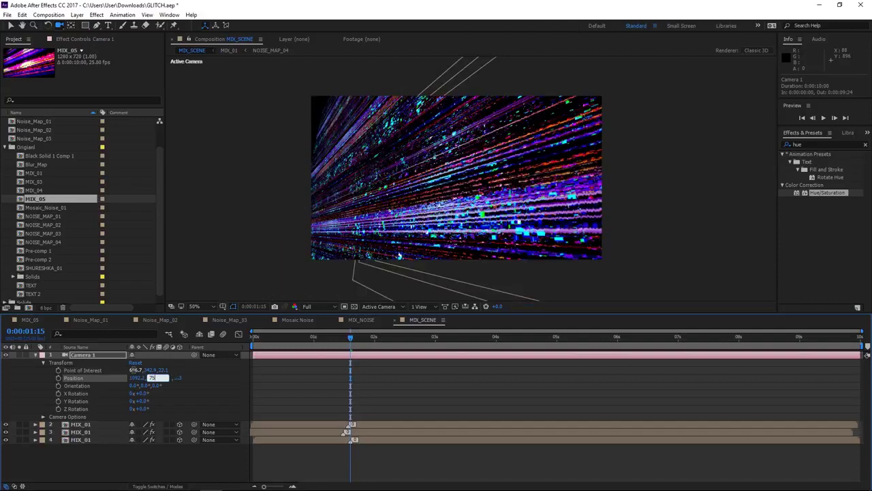
{"action": "key", "text": "Tab"}
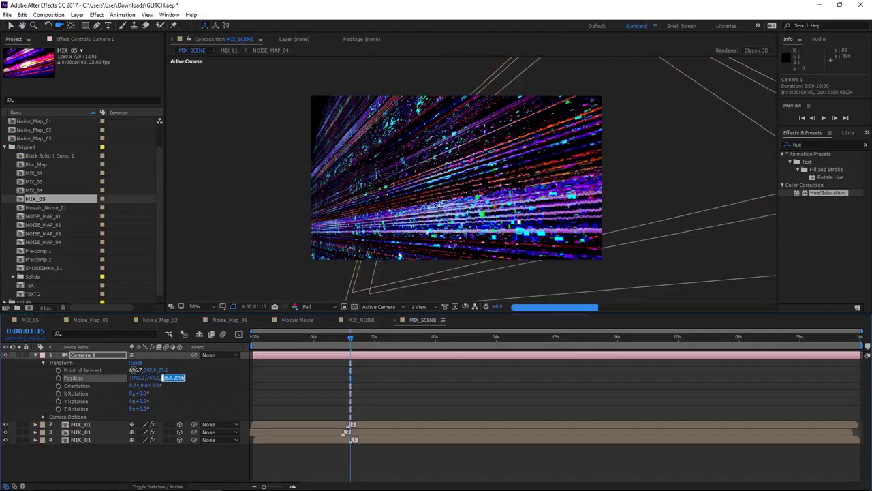
{"action": "type", "text": "-61"}
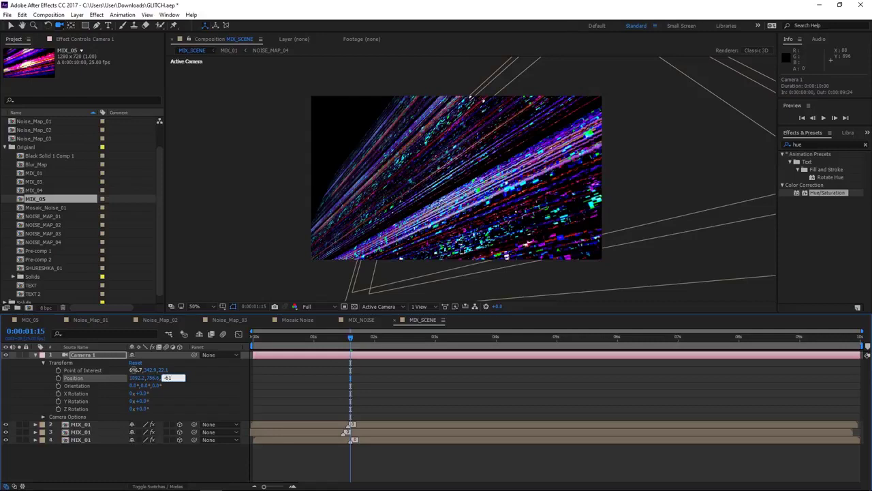
{"action": "key", "text": "Return"}
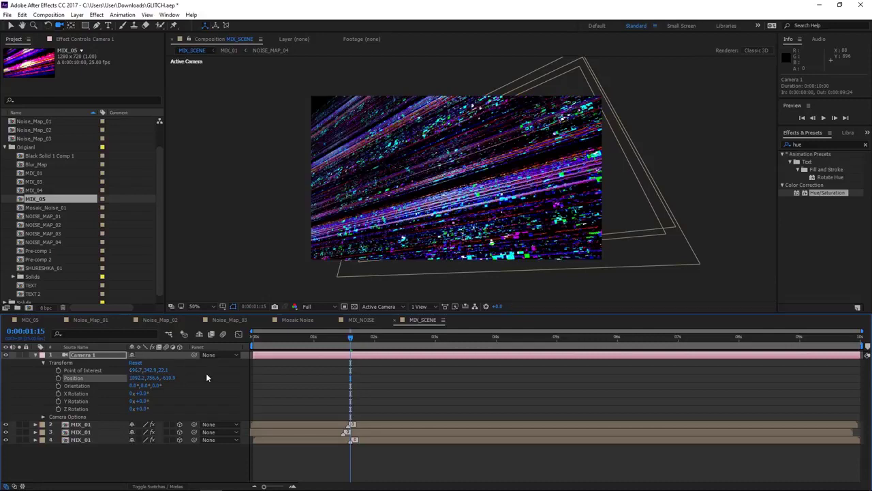
Deselect the camera, return to the Selection tool, and zoom the viewer back to 50%.
{"action": "left_click", "coordinate": [342, 380]}
{"action": "key", "text": "v"}
{"action": "scroll", "coordinate": [572, 252], "scroll_direction": "up", "scroll_amount": 2}
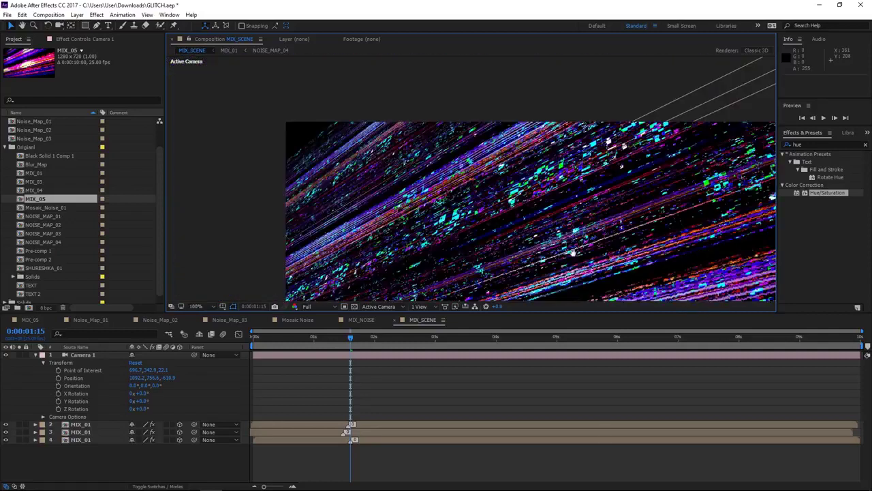
{"action": "left_click_drag", "start_coordinate": [574, 252], "coordinate": [697, 285]}
{"action": "scroll", "coordinate": [432, 169], "scroll_direction": "up", "scroll_amount": 1}
{"action": "left_click_drag", "start_coordinate": [392, 154], "coordinate": [416, 152]}
{"action": "scroll", "coordinate": [416, 153], "scroll_direction": "down", "scroll_amount": 1}
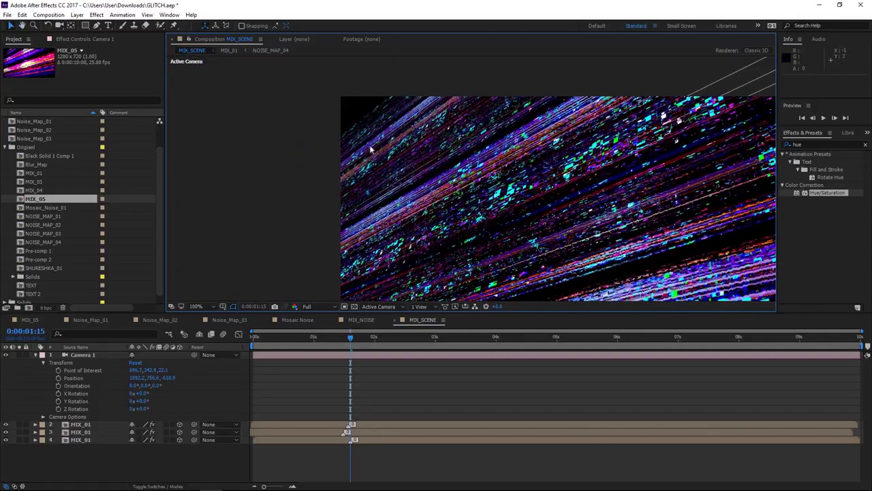
{"action": "scroll", "coordinate": [372, 149], "scroll_direction": "down", "scroll_amount": 2}
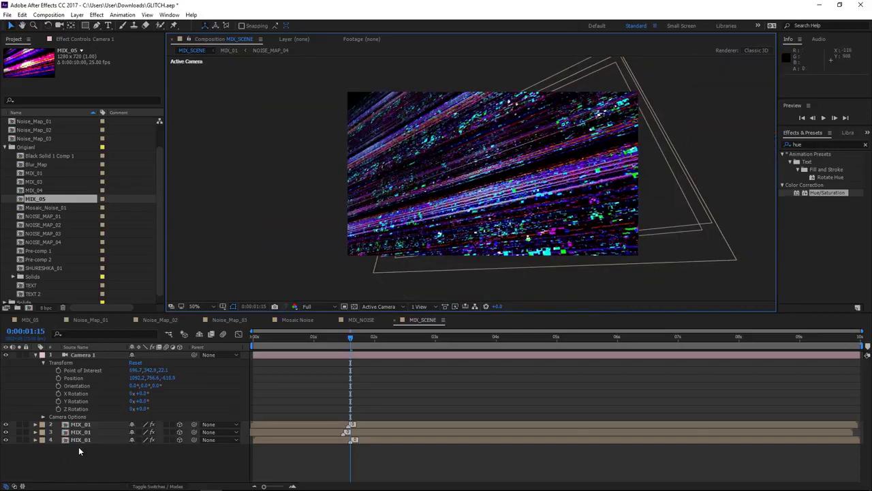
Set the bottom MIX_01 layer's Motion Tile Output Height to 750.
{"action": "left_click", "coordinate": [80, 440]}
{"action": "left_click", "coordinate": [80, 39]}
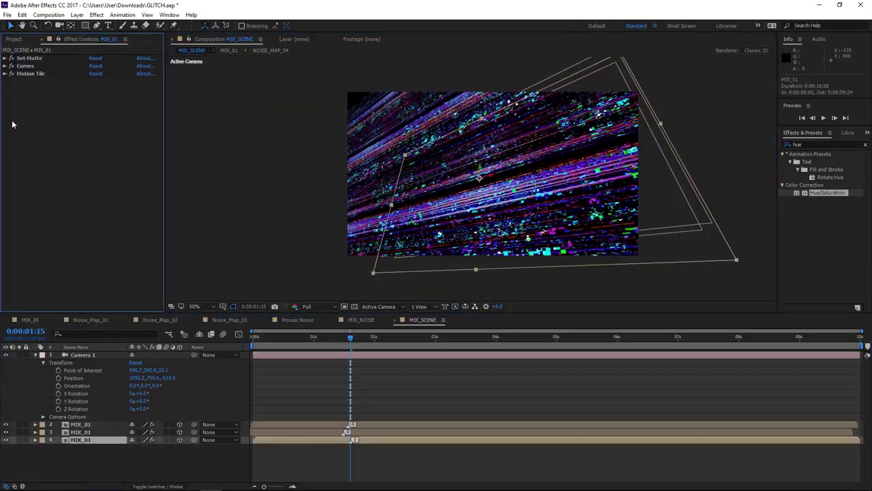
{"action": "left_click", "coordinate": [5, 74]}
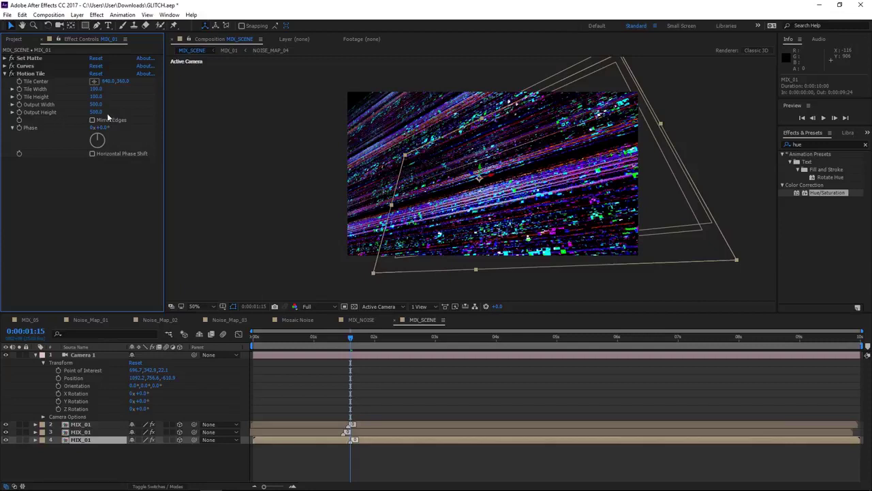
{"action": "left_click", "coordinate": [97, 112]}
{"action": "type", "text": "750"}
{"action": "key", "text": "Return"}
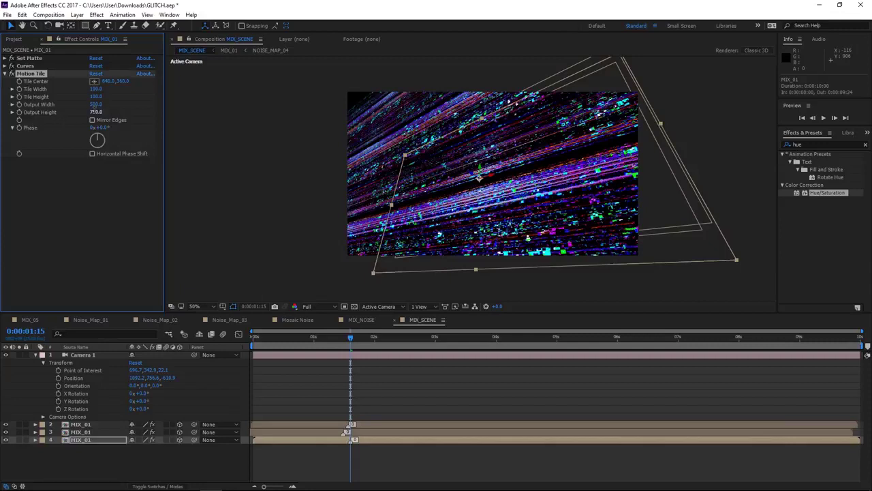
{"action": "left_click", "coordinate": [154, 226]}
Set Output Height 750 on the middle and top MIX_01 layers, then collapse Camera 1's properties.
{"action": "left_click_drag", "start_coordinate": [98, 436], "coordinate": [97, 431]}
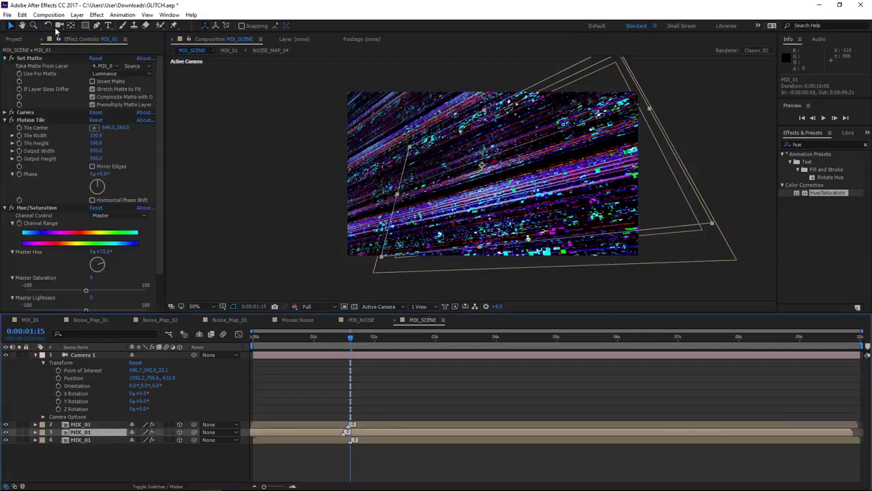
{"action": "scroll", "coordinate": [60, 287], "scroll_direction": "down", "scroll_amount": 1}
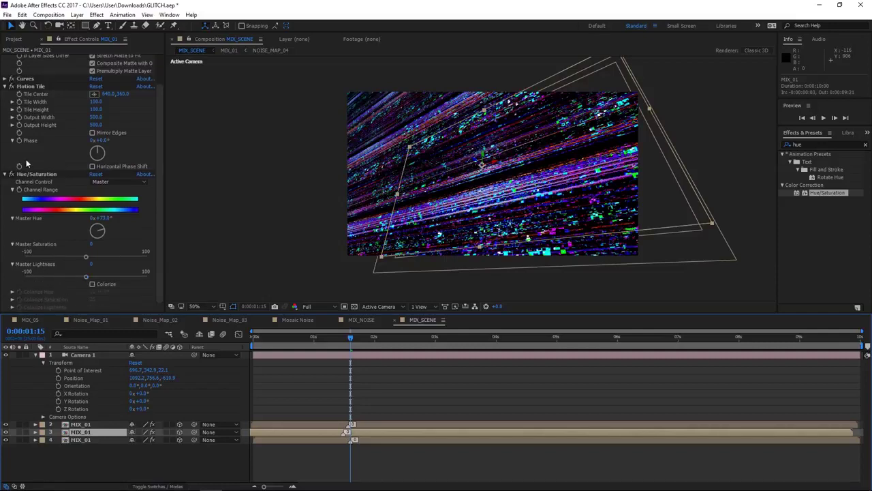
{"action": "left_click", "coordinate": [97, 125]}
{"action": "type", "text": "750"}
{"action": "key", "text": "Return"}
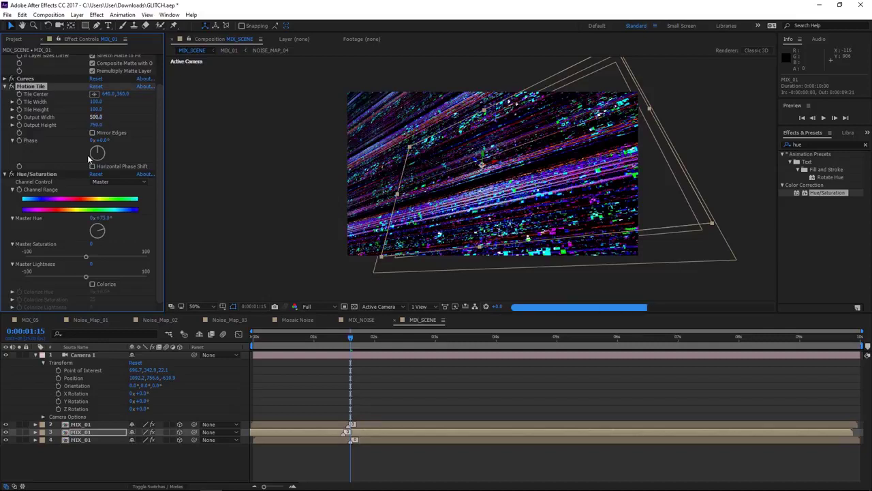
{"action": "left_click", "coordinate": [95, 424]}
{"action": "scroll", "coordinate": [106, 273], "scroll_direction": "down", "scroll_amount": 5}
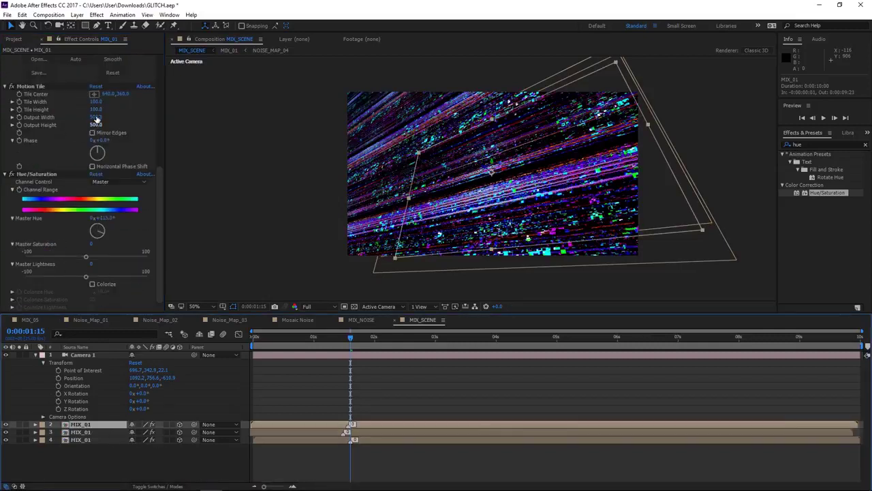
{"action": "left_click", "coordinate": [97, 125]}
{"action": "type", "text": "750"}
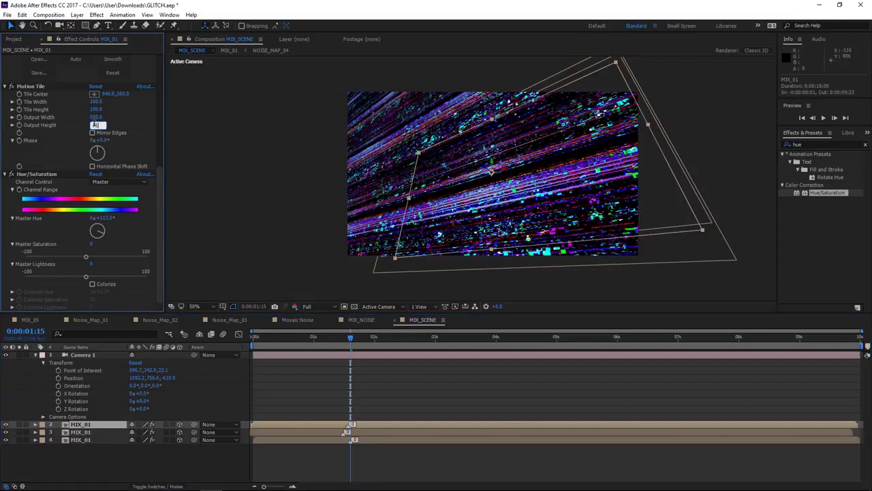
{"action": "key", "text": "Return"}
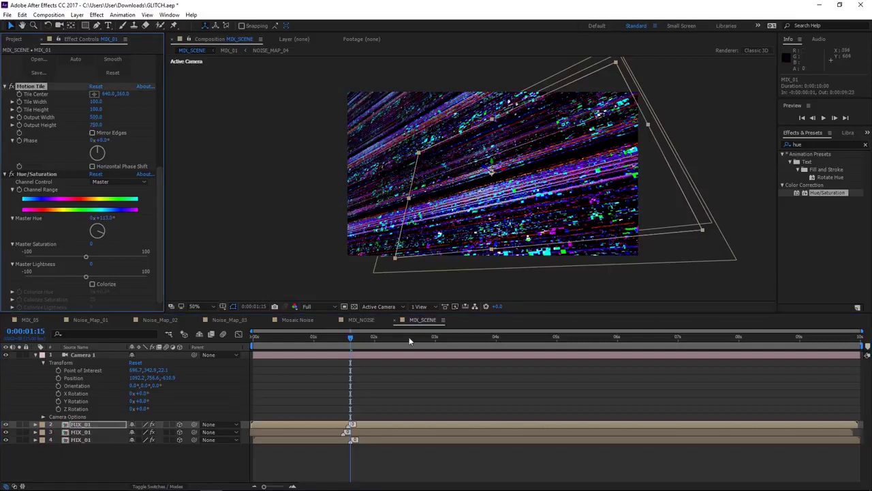
{"action": "left_click", "coordinate": [412, 374]}
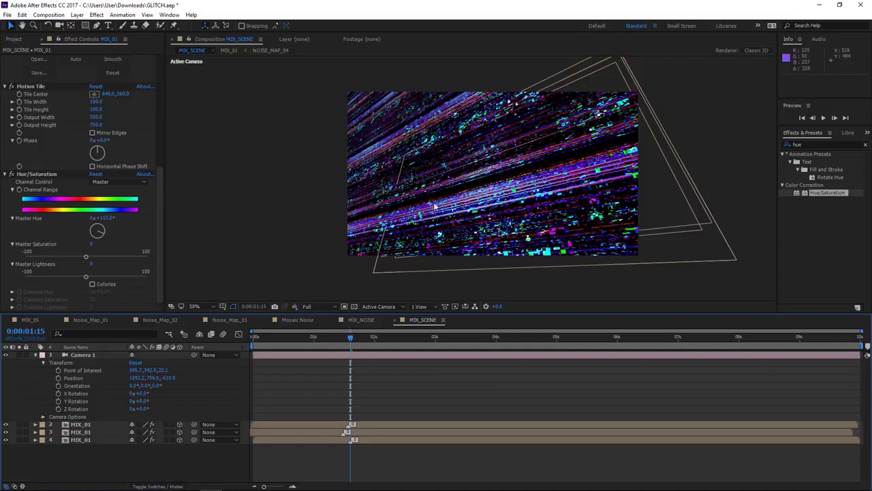
{"action": "left_click", "coordinate": [36, 354]}
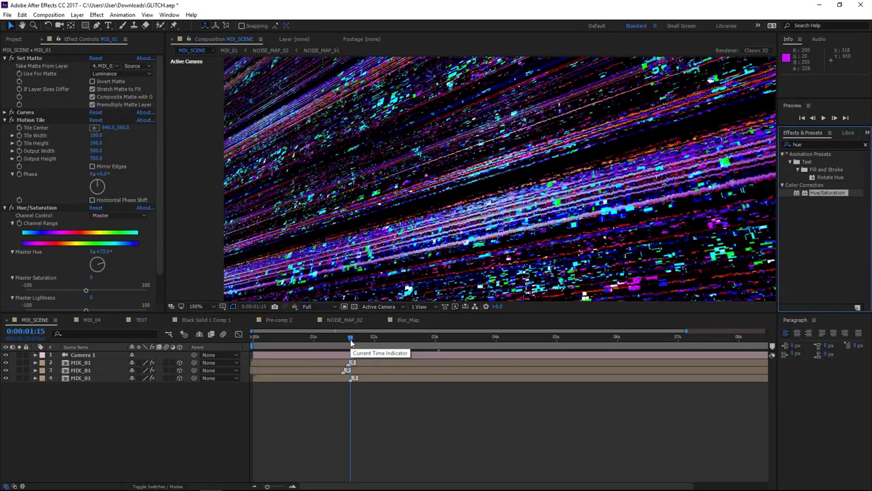
At 0:00:01:18, add a text layer reading GLITCH in the viewer and make it 3D.
{"action": "left_click_drag", "start_coordinate": [352, 343], "coordinate": [358, 338]}
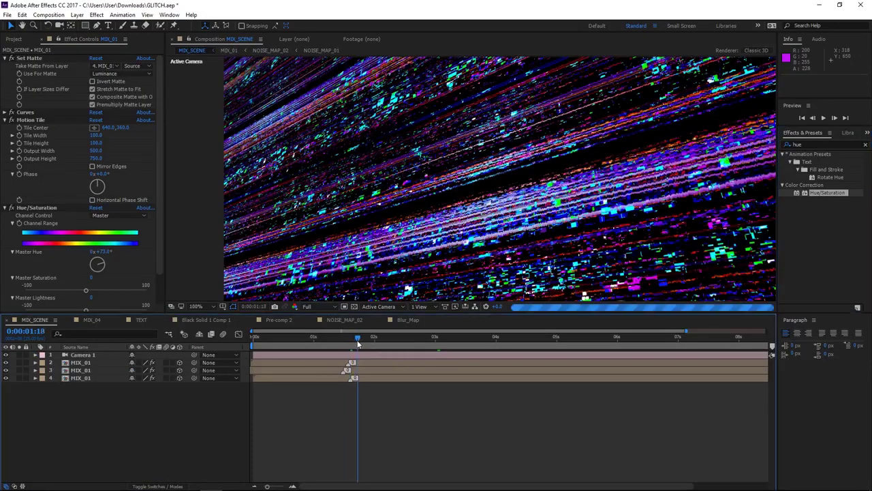
{"action": "left_click", "coordinate": [108, 25]}
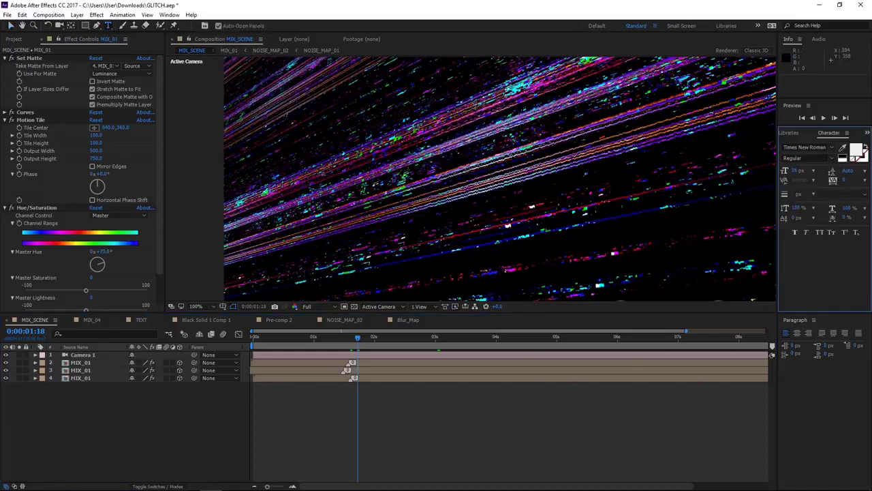
{"action": "left_click", "coordinate": [391, 158]}
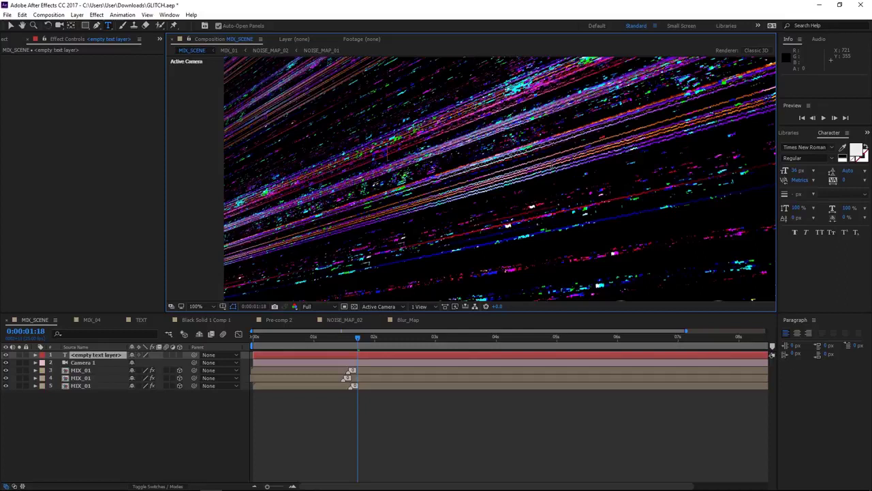
{"action": "type", "text": "GLI"}
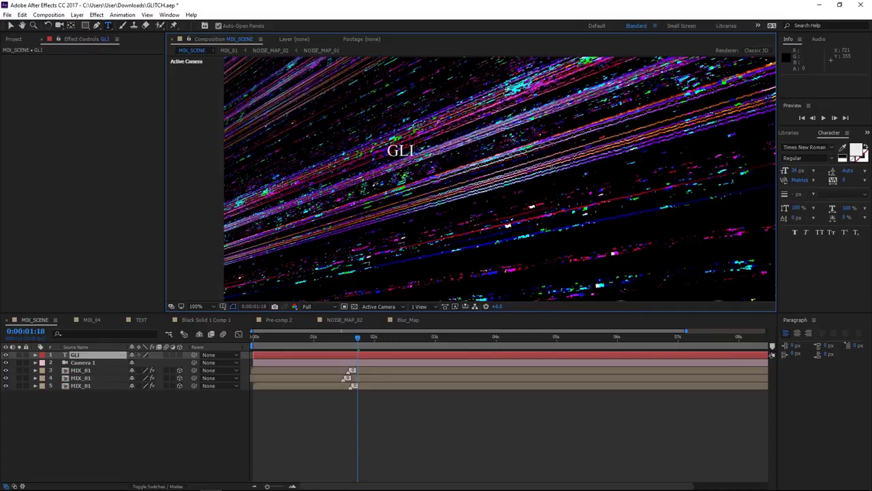
{"action": "type", "text": "TCH"}
{"action": "left_click", "coordinate": [10, 25]}
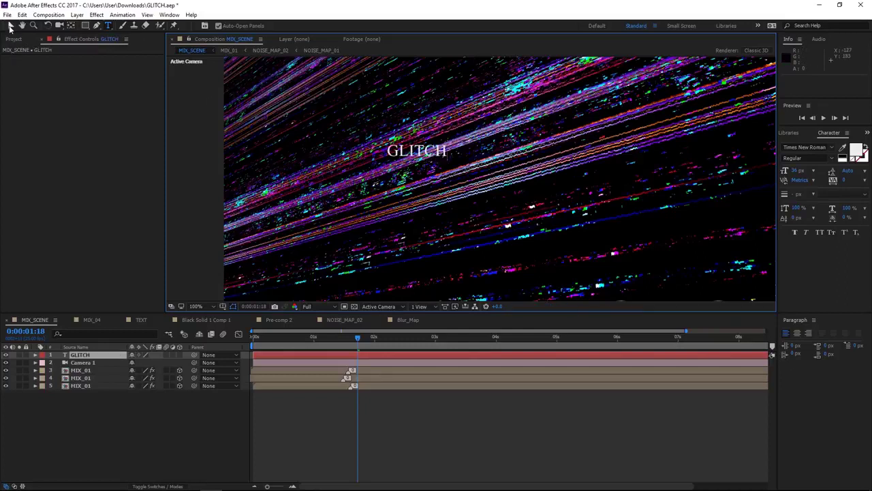
{"action": "left_click", "coordinate": [488, 197]}
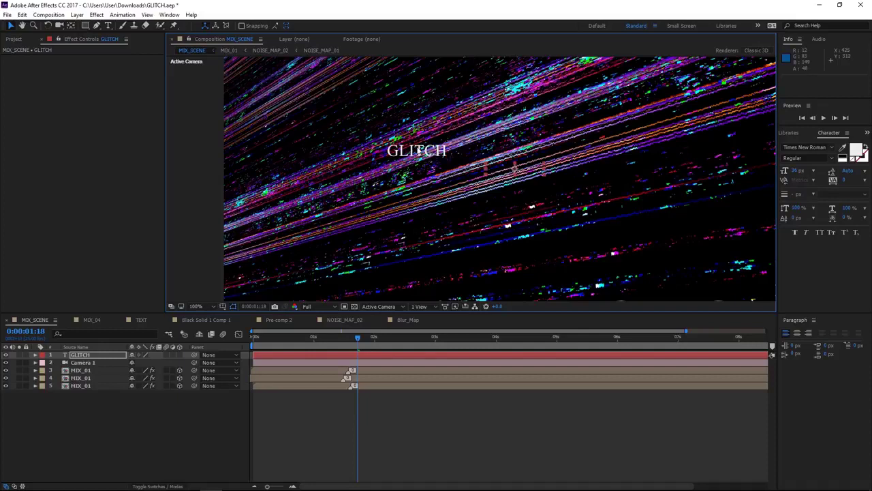
{"action": "left_click_drag", "start_coordinate": [552, 116], "coordinate": [513, 182]}
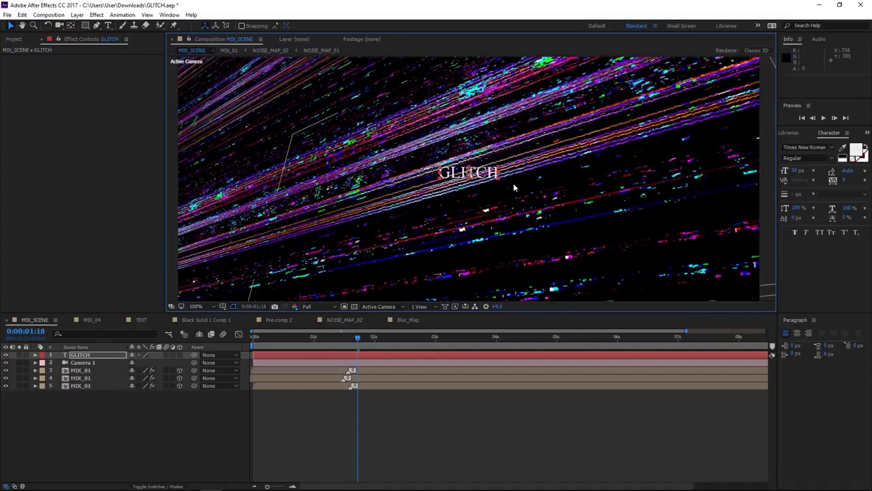
{"action": "left_click", "coordinate": [180, 355]}
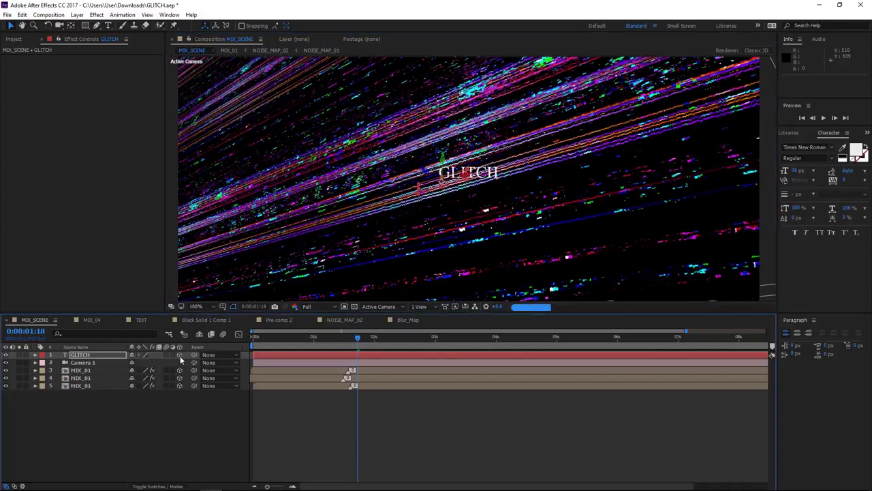
Set the GLITCH text to 250 px and drag it left in the scene.
{"action": "left_click", "coordinate": [796, 171]}
{"action": "type", "text": "250"}
{"action": "key", "text": "Return"}
{"action": "scroll", "coordinate": [492, 137], "scroll_direction": "down", "scroll_amount": 2}
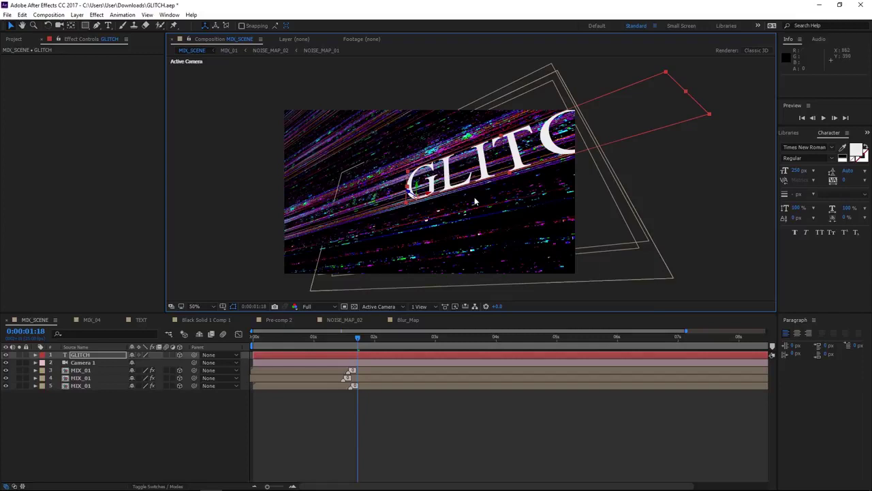
{"action": "left_click_drag", "start_coordinate": [411, 187], "coordinate": [361, 204]}
Show the Title/Action Safe guides and nudge GLITCH inside the safe area.
{"action": "scroll", "coordinate": [381, 208], "scroll_direction": "up", "scroll_amount": 2}
{"action": "scroll", "coordinate": [380, 208], "scroll_direction": "down", "scroll_amount": 1}
{"action": "scroll", "coordinate": [380, 208], "scroll_direction": "down", "scroll_amount": 1}
{"action": "left_click", "coordinate": [228, 307]}
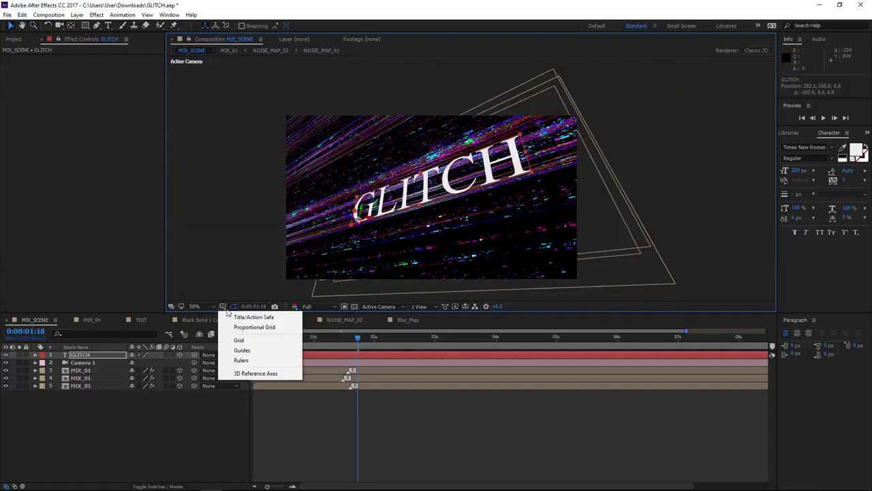
{"action": "left_click", "coordinate": [246, 314]}
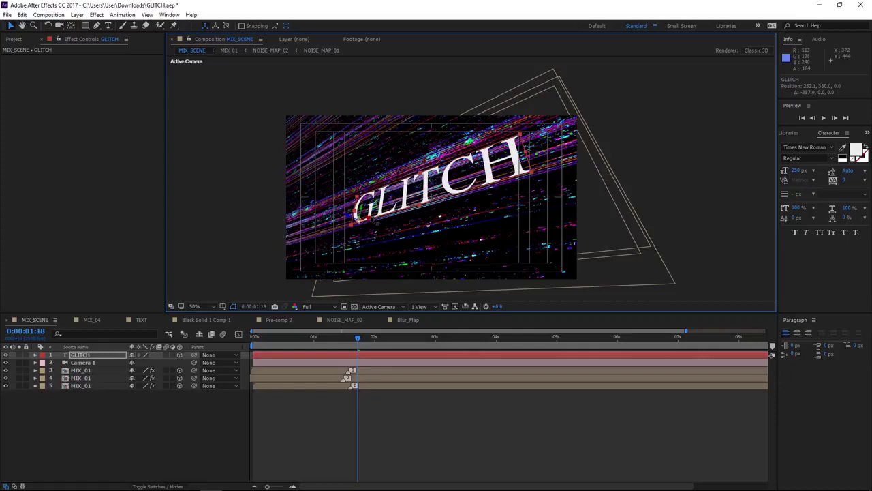
{"action": "mouse_move", "coordinate": [376, 220]}
{"action": "left_mouse_down"}
{"action": "mouse_move", "coordinate": [351, 215]}
{"action": "mouse_move", "coordinate": [366, 223]}
{"action": "left_mouse_up"}
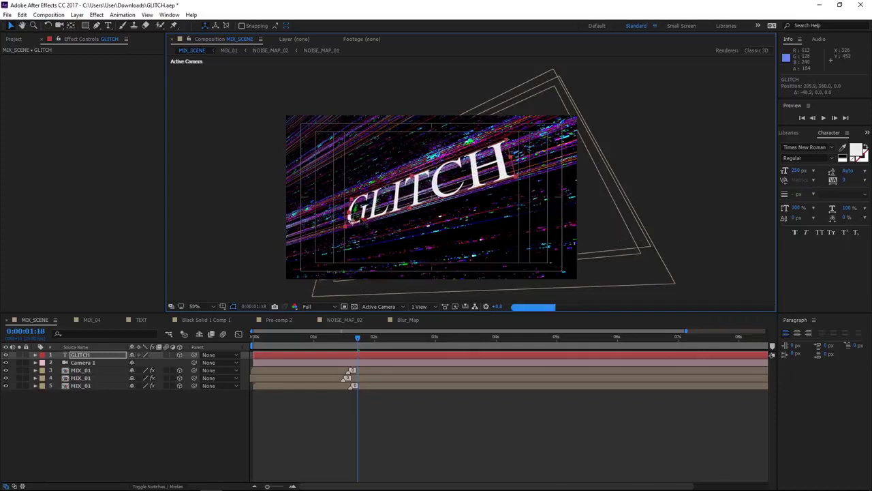
{"action": "scroll", "coordinate": [366, 223], "scroll_direction": "up", "scroll_amount": 2}
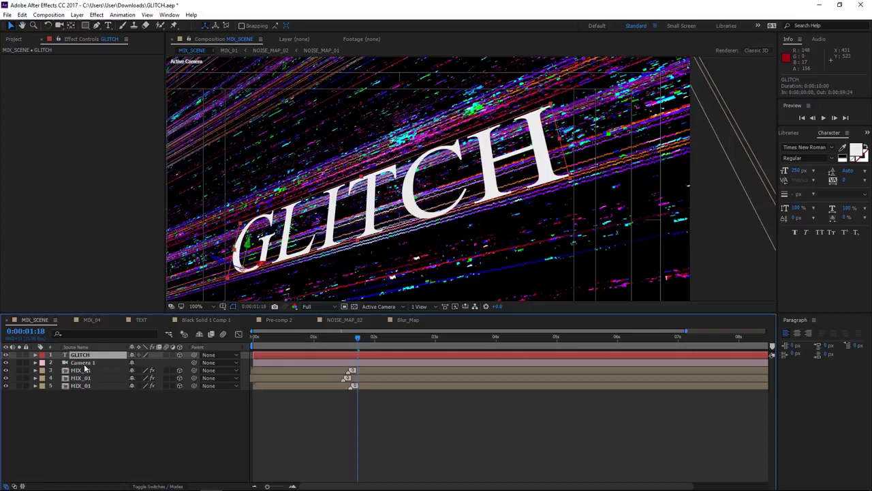
Pre-compose GLITCH as TEXT_NOISE_GLITCH, make it 3D, and open the precomp.
{"action": "key", "text": "ctrl+shift+c"}
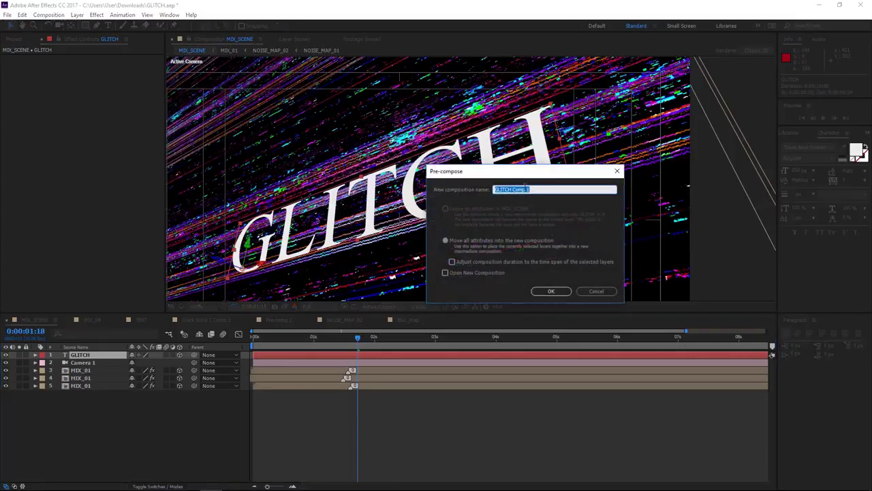
{"action": "type", "text": "TEXT_NO"}
{"action": "type", "text": "ISE_GLITCH"}
{"action": "key", "text": "Return"}
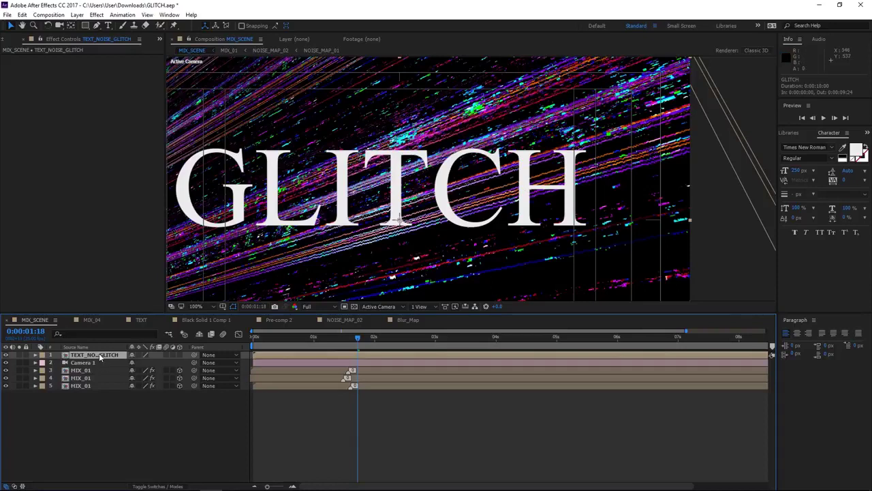
{"action": "left_click", "coordinate": [179, 355]}
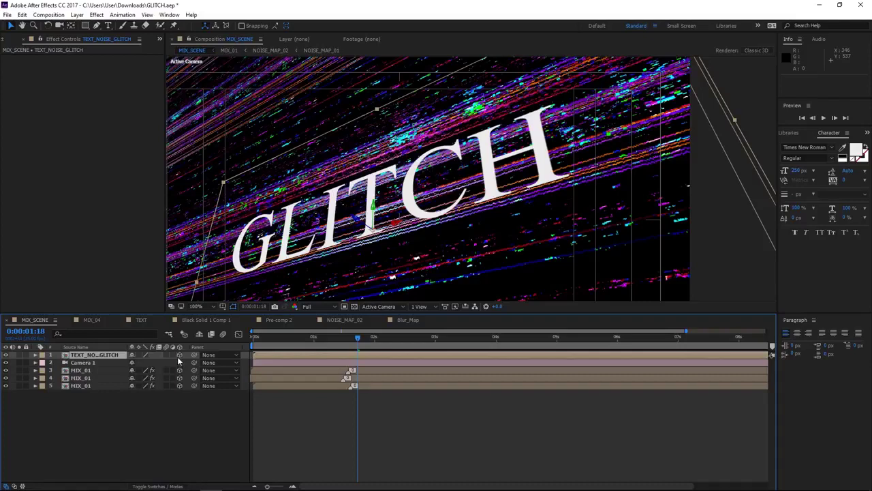
{"action": "double_click", "coordinate": [101, 354]}
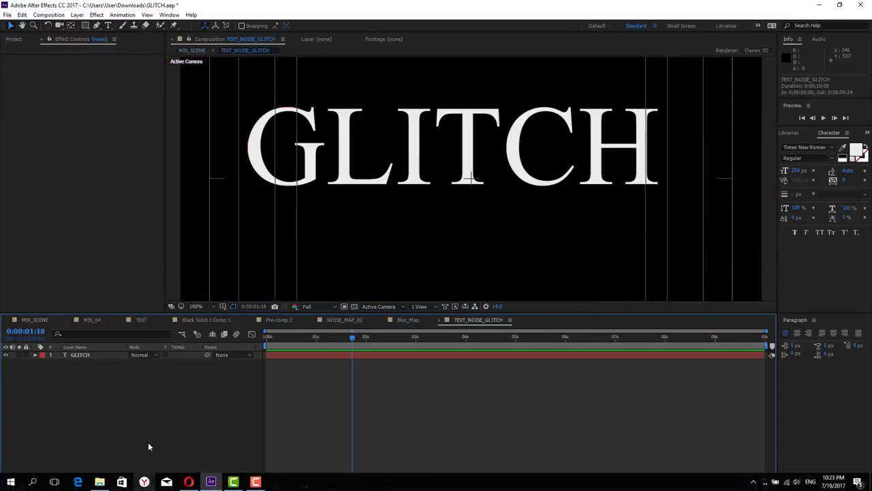
Show the layer switches, select the GLITCH layer, and recentre the view on it.
{"action": "left_click", "coordinate": [162, 486]}
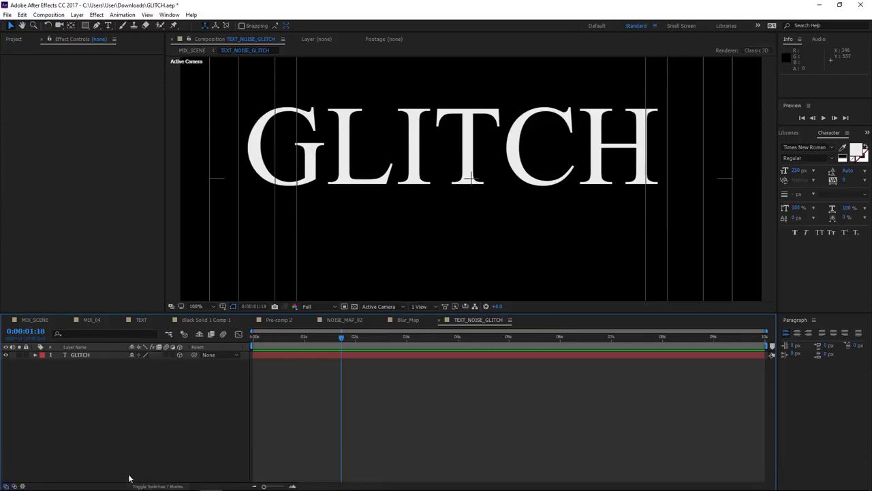
{"action": "left_click", "coordinate": [181, 355]}
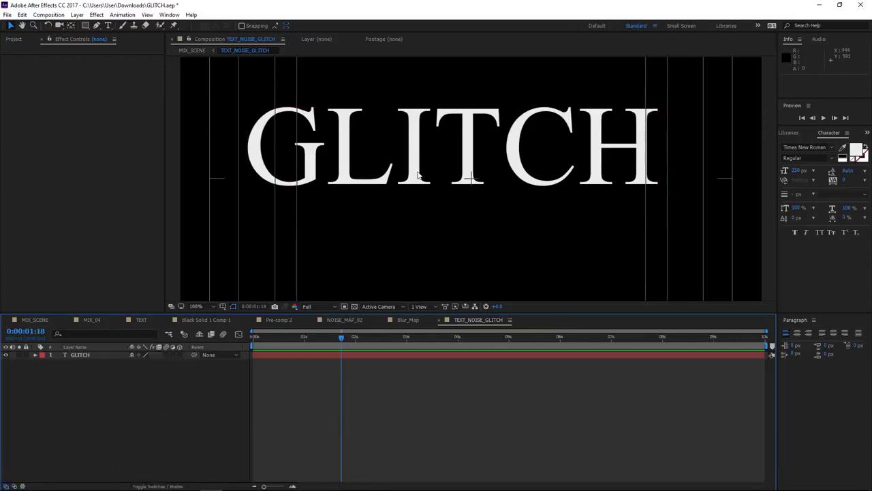
{"action": "left_click_drag", "start_coordinate": [418, 172], "coordinate": [415, 195]}
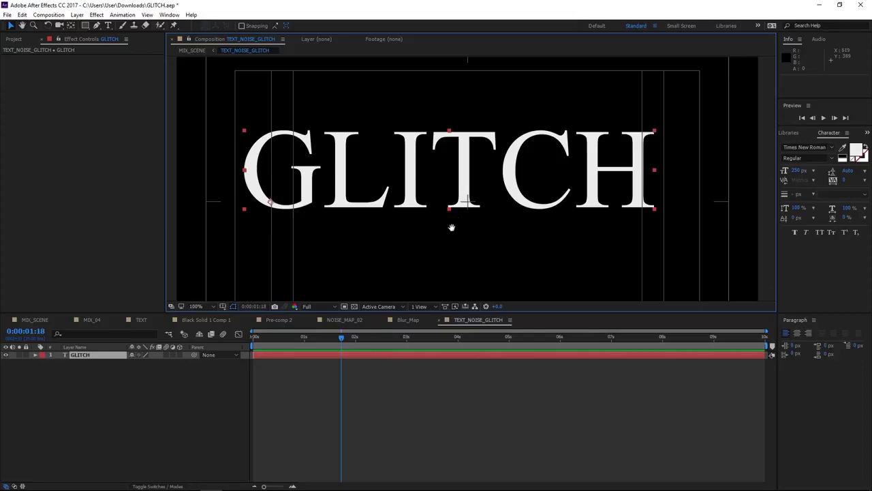
{"action": "scroll", "coordinate": [452, 227], "scroll_direction": "down", "scroll_amount": 2}
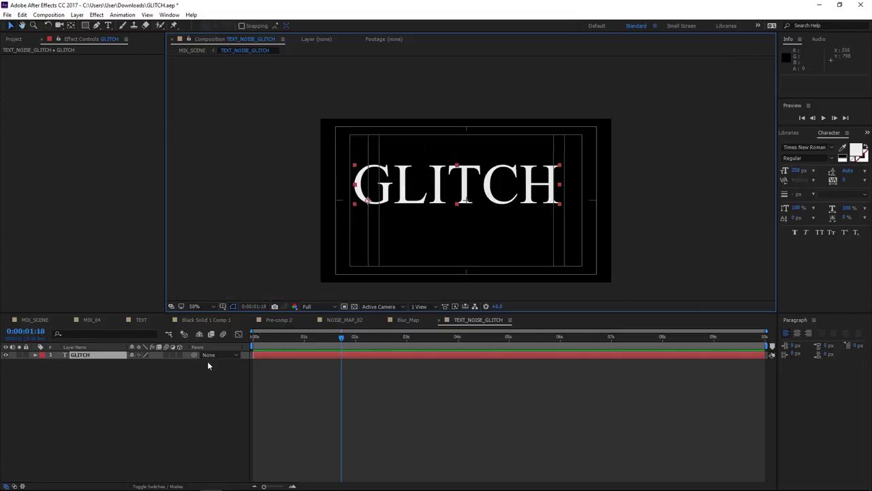
{"action": "scroll", "coordinate": [404, 209], "scroll_direction": "up", "scroll_amount": 2}
{"action": "left_click_drag", "start_coordinate": [405, 210], "coordinate": [413, 188]}
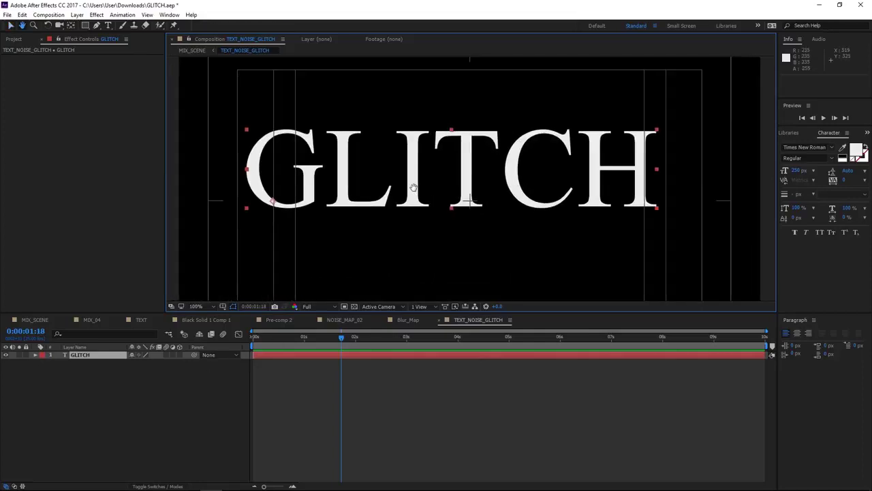
Add Noise_Map_02 from the Project panel as a layer above GLITCH.
{"action": "left_click", "coordinate": [24, 40]}
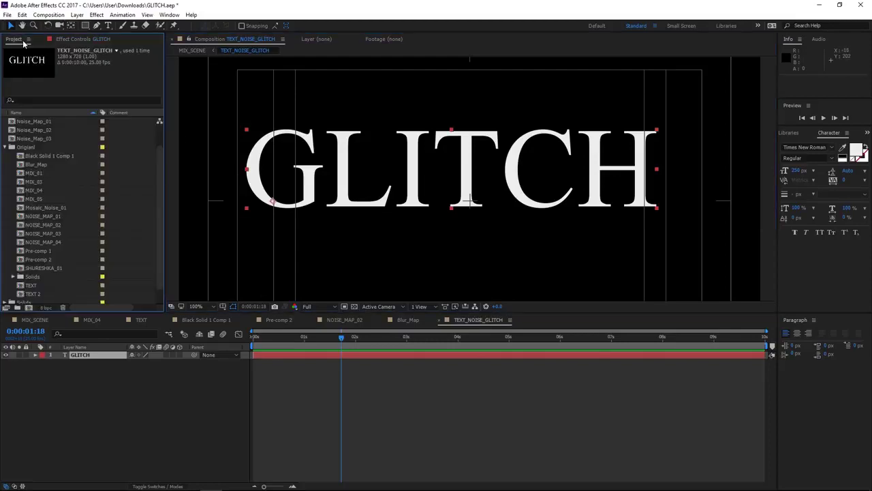
{"action": "left_click", "coordinate": [6, 144]}
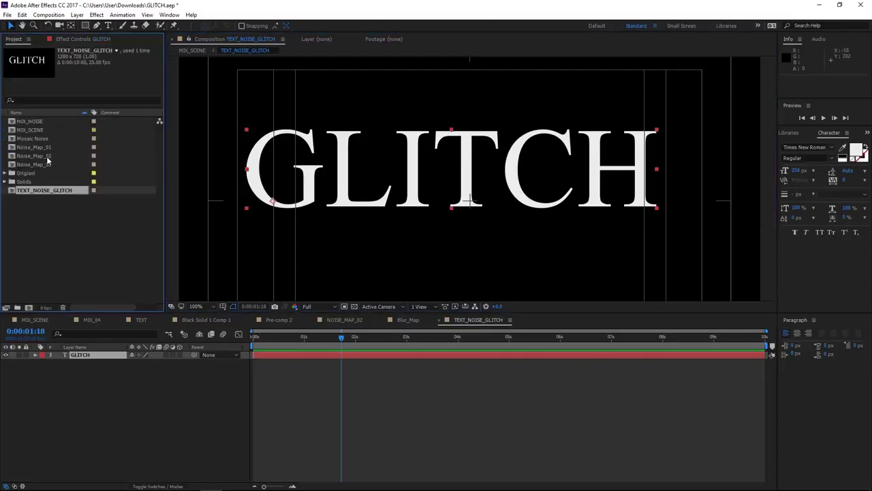
{"action": "left_click_drag", "start_coordinate": [47, 156], "coordinate": [99, 350]}
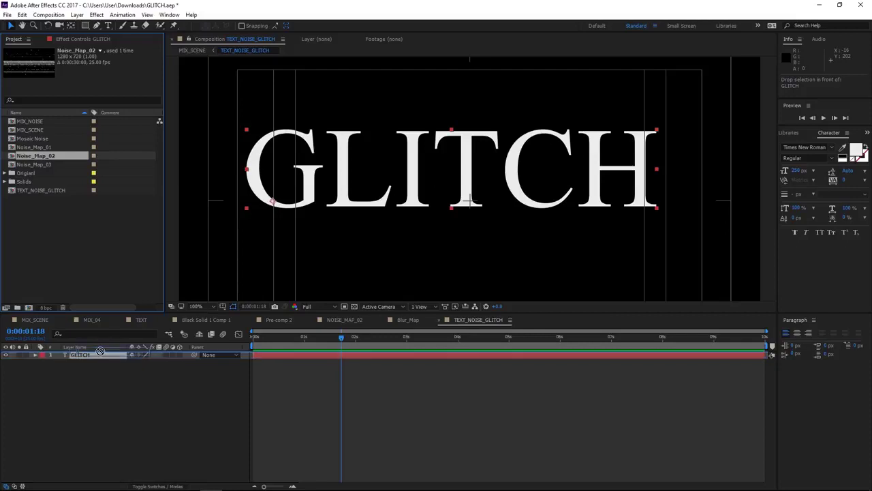
{"action": "left_click", "coordinate": [111, 383]}
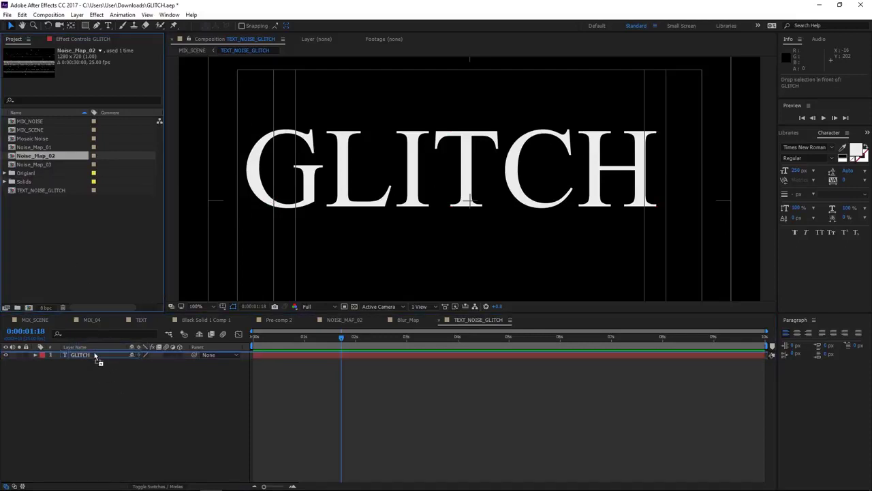
{"action": "left_click_drag", "start_coordinate": [36, 156], "coordinate": [89, 354]}
{"action": "left_click", "coordinate": [73, 16]}
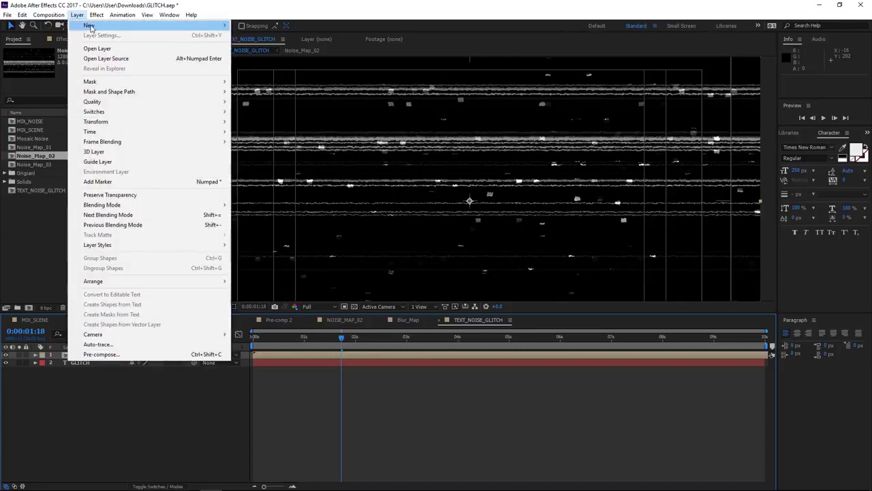
Add an adjustment layer, hide Noise_Map_02, and apply Displacement Map to the adjustment layer.
{"action": "mouse_move", "coordinate": [91, 26]}
{"action": "left_click", "coordinate": [289, 86]}
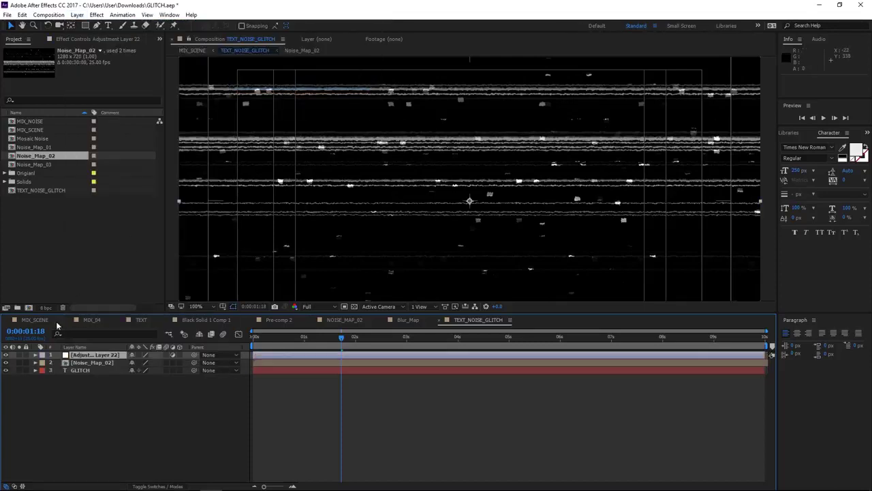
{"action": "left_click", "coordinate": [6, 364]}
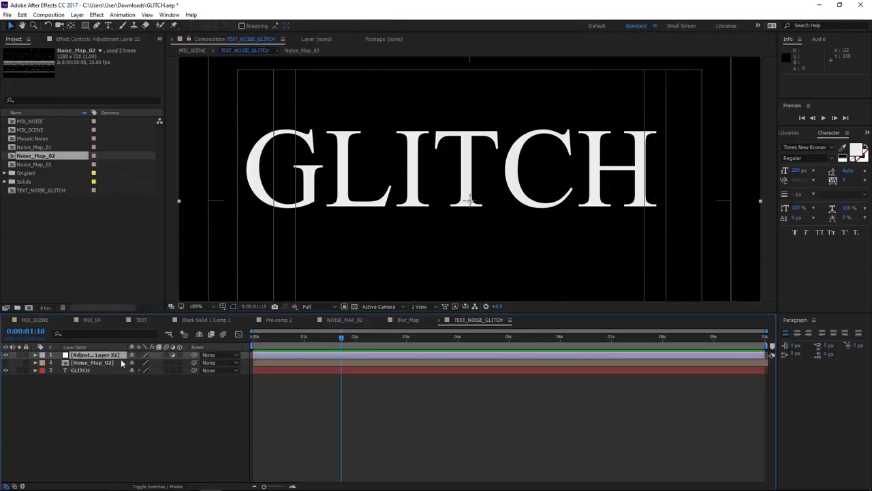
{"action": "left_click", "coordinate": [868, 134]}
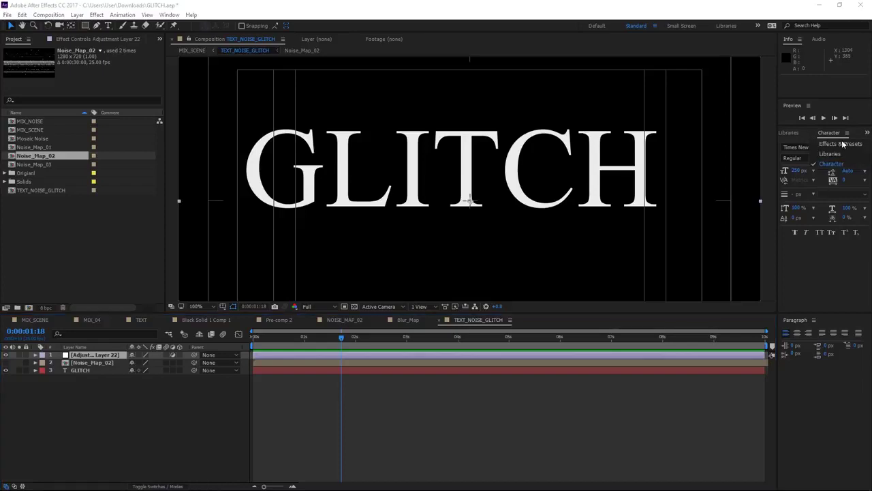
{"action": "left_click", "coordinate": [844, 147]}
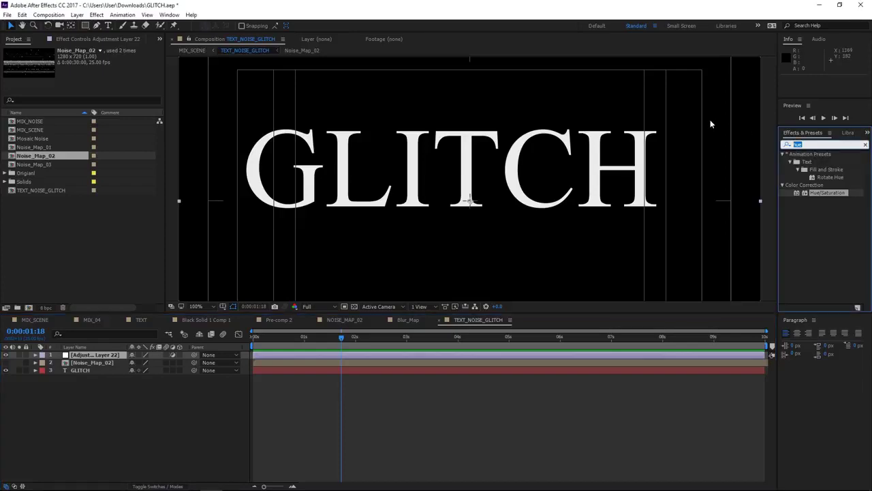
{"action": "type", "text": "displ"}
{"action": "left_click_drag", "start_coordinate": [794, 193], "coordinate": [113, 358]}
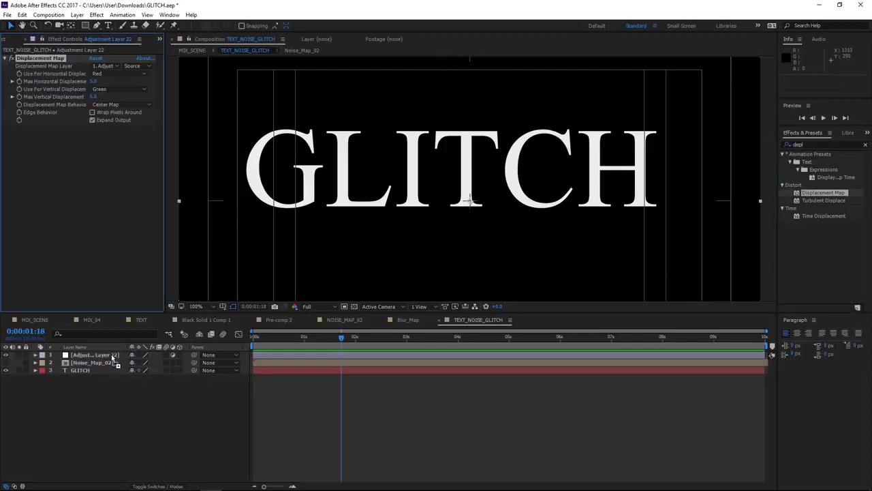
Drive the displacement from Noise_Map_02 with horizontal -120 and vertical 21.
{"action": "left_click", "coordinate": [107, 66]}
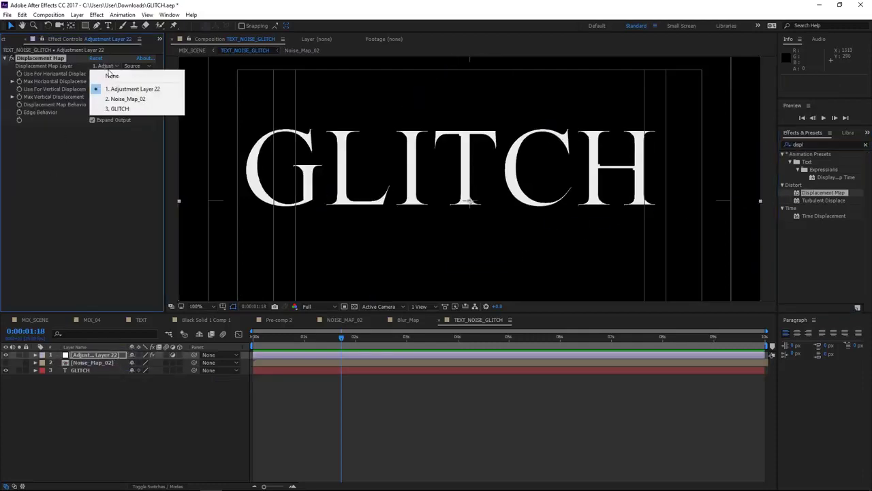
{"action": "left_click", "coordinate": [125, 100]}
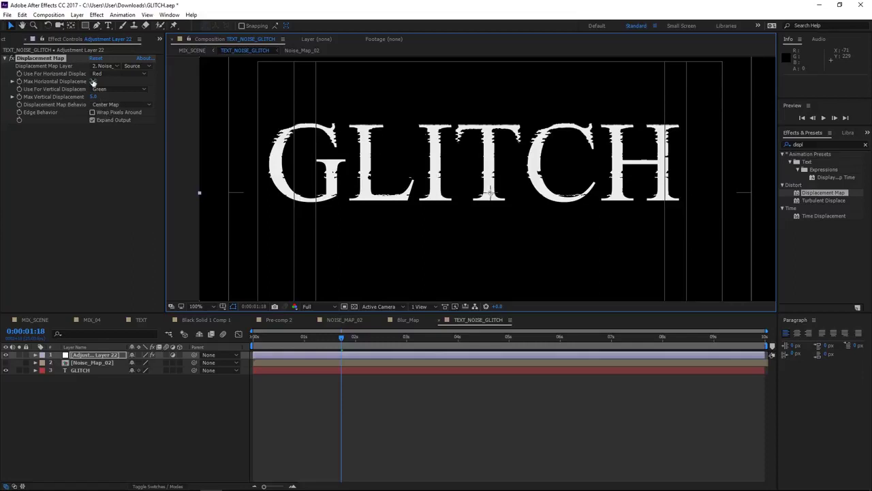
{"action": "left_click_drag", "start_coordinate": [94, 82], "coordinate": [65, 81]}
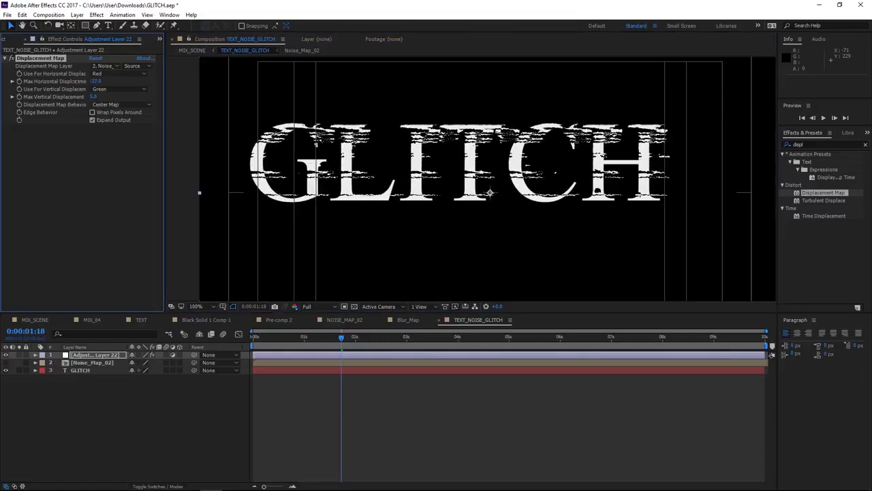
{"action": "left_click_drag", "start_coordinate": [96, 82], "coordinate": [90, 88]}
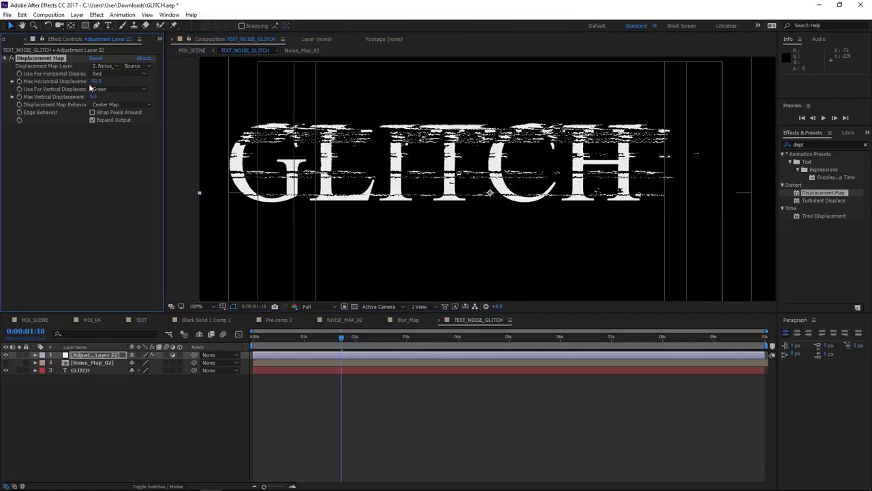
{"action": "left_click", "coordinate": [96, 82]}
{"action": "type", "text": "-123"}
{"action": "key", "text": "Return"}
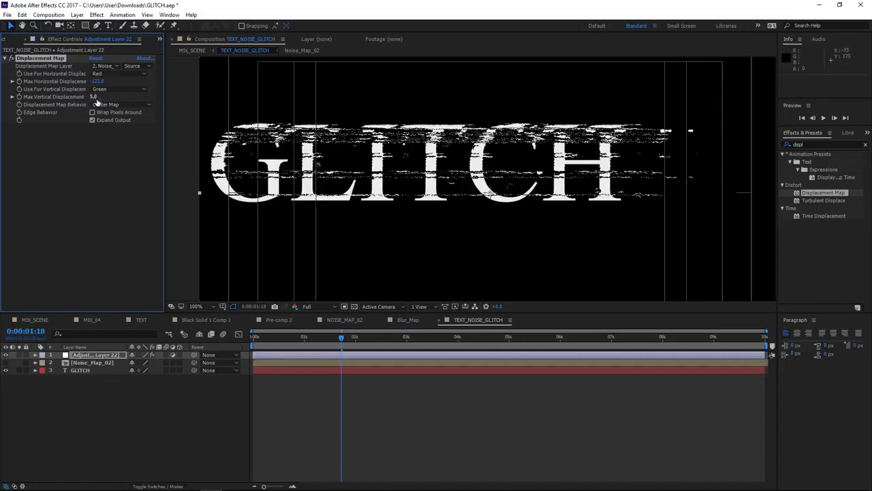
{"action": "left_click", "coordinate": [94, 97]}
{"action": "type", "text": "21"}
{"action": "key", "text": "Return"}
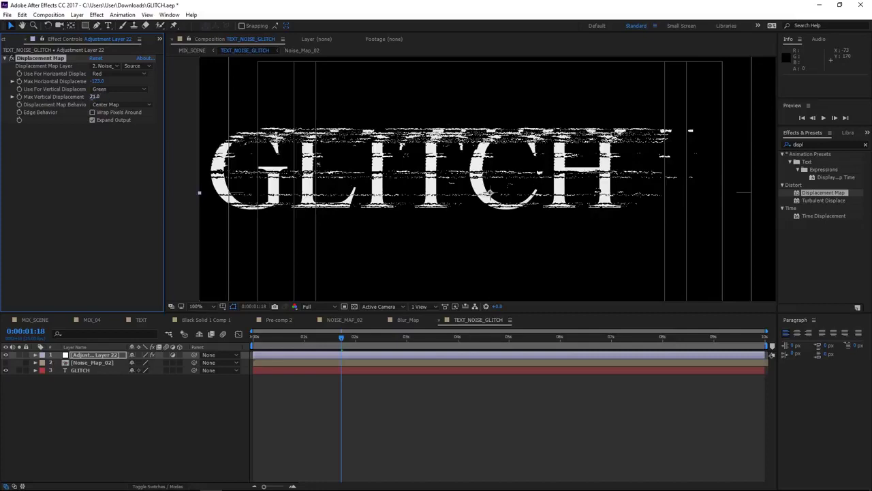
Leave pixel wrapping off and open the Noise_Map_02 composition.
{"action": "left_click", "coordinate": [96, 114]}
{"action": "left_click", "coordinate": [94, 112]}
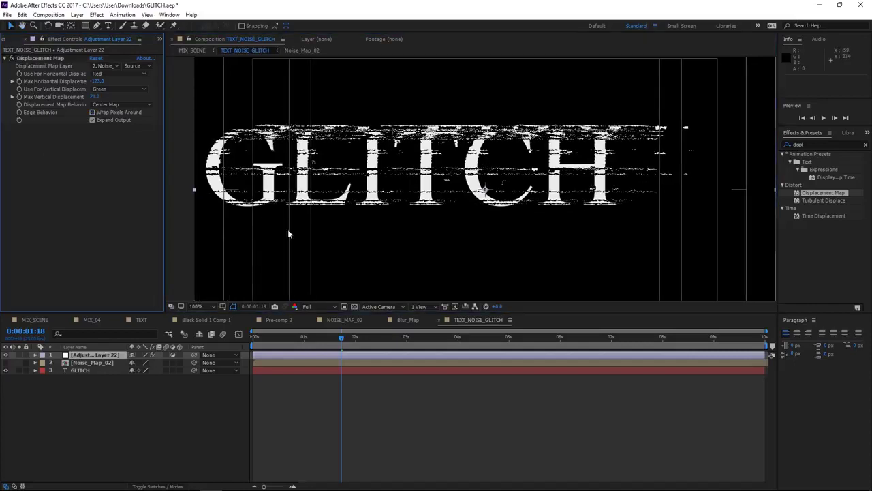
{"action": "left_click_drag", "start_coordinate": [288, 229], "coordinate": [285, 217]}
{"action": "double_click", "coordinate": [83, 363]}
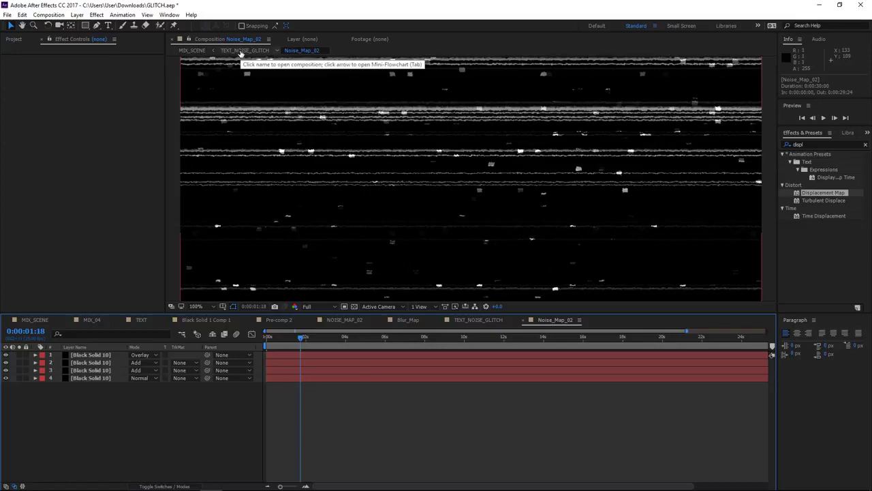
Swap Noise_Map_03 in for Noise_Map_02 in TEXT_NOISE_GLITCH and rewind to the start.
{"action": "left_click", "coordinate": [242, 51]}
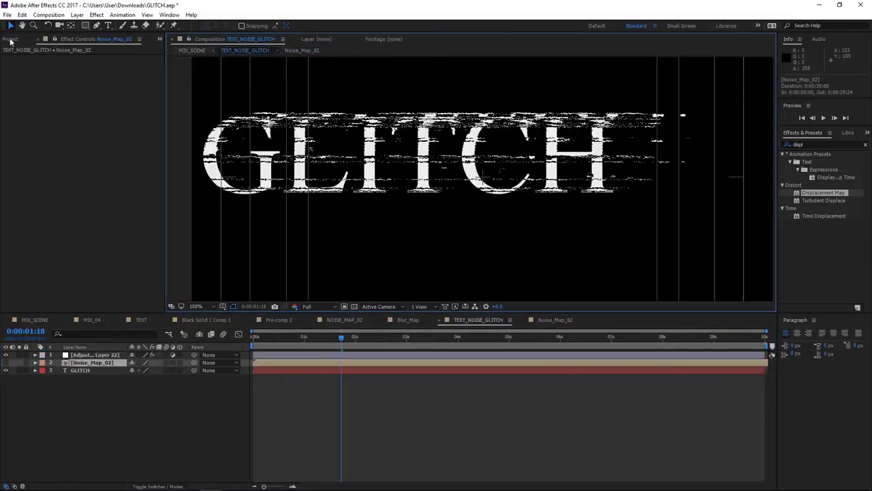
{"action": "left_click", "coordinate": [12, 39]}
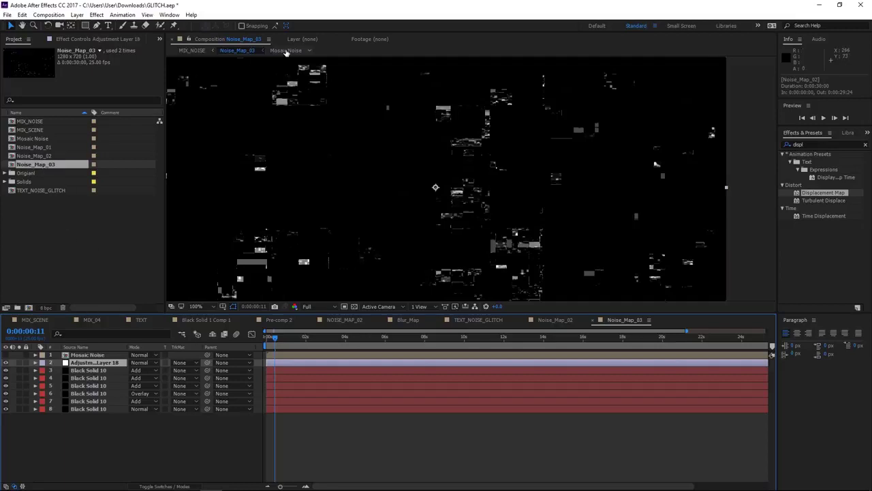
{"action": "left_click", "coordinate": [554, 323]}
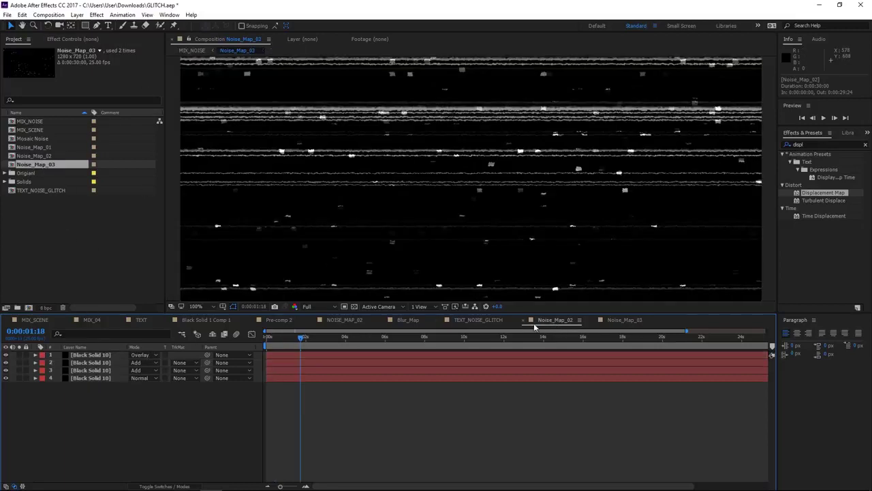
{"action": "left_click", "coordinate": [497, 321]}
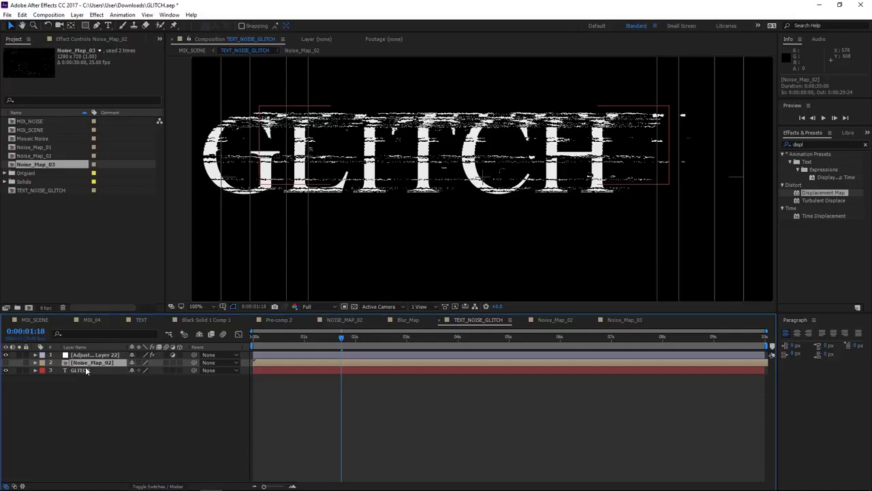
{"action": "left_click_drag", "start_coordinate": [37, 168], "coordinate": [90, 366]}
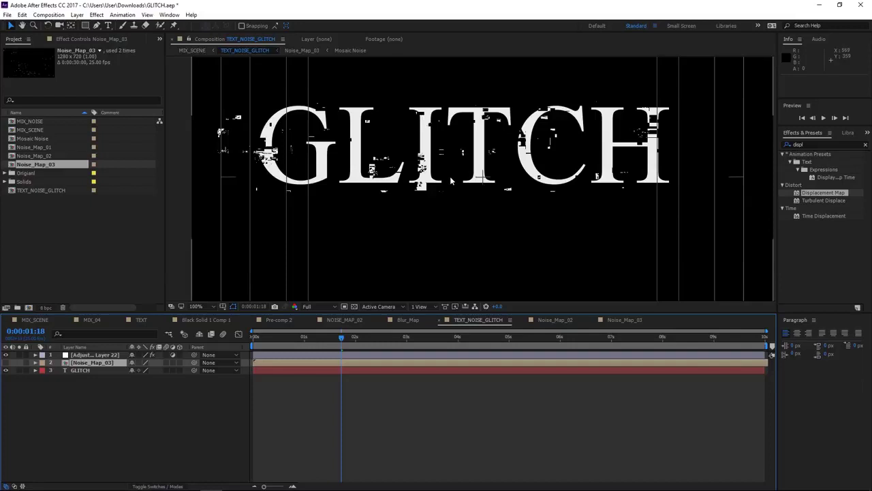
{"action": "scroll", "coordinate": [539, 266], "scroll_direction": "up", "scroll_amount": 3}
{"action": "scroll", "coordinate": [439, 200], "scroll_direction": "down", "scroll_amount": 1}
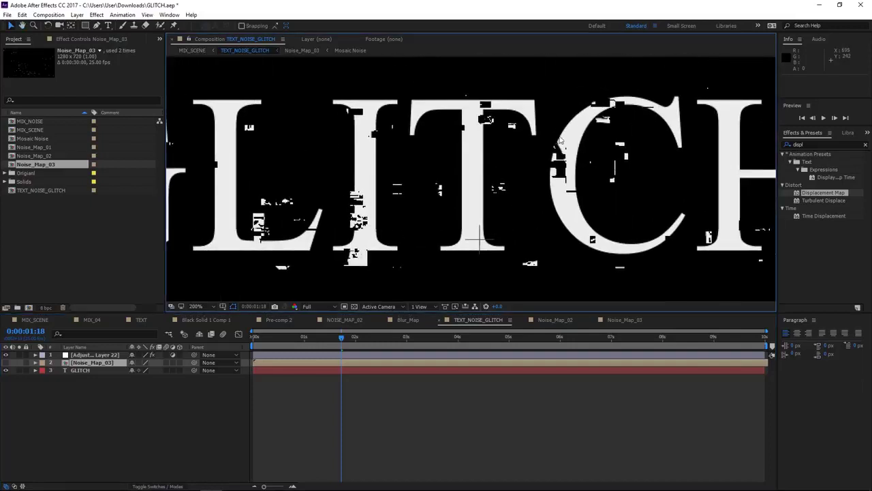
{"action": "scroll", "coordinate": [393, 247], "scroll_direction": "right", "scroll_amount": 3}
{"action": "scroll", "coordinate": [396, 242], "scroll_direction": "left", "scroll_amount": 3}
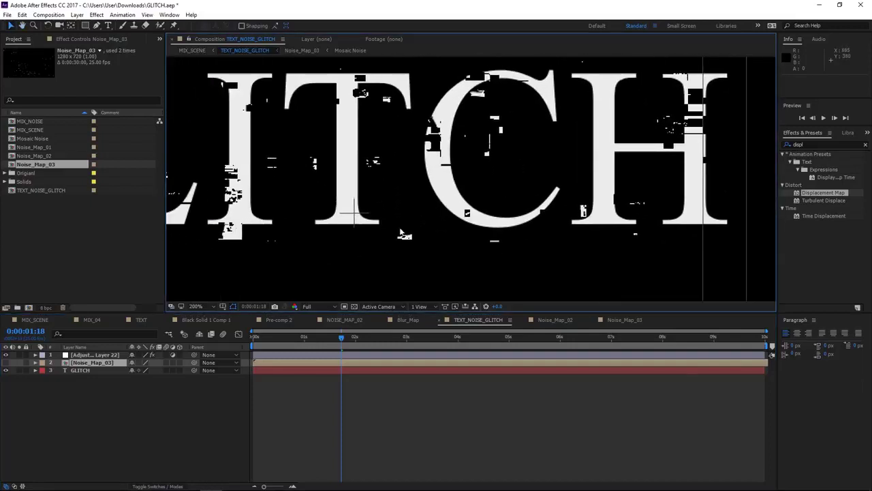
{"action": "scroll", "coordinate": [484, 138], "scroll_direction": "down", "scroll_amount": 2}
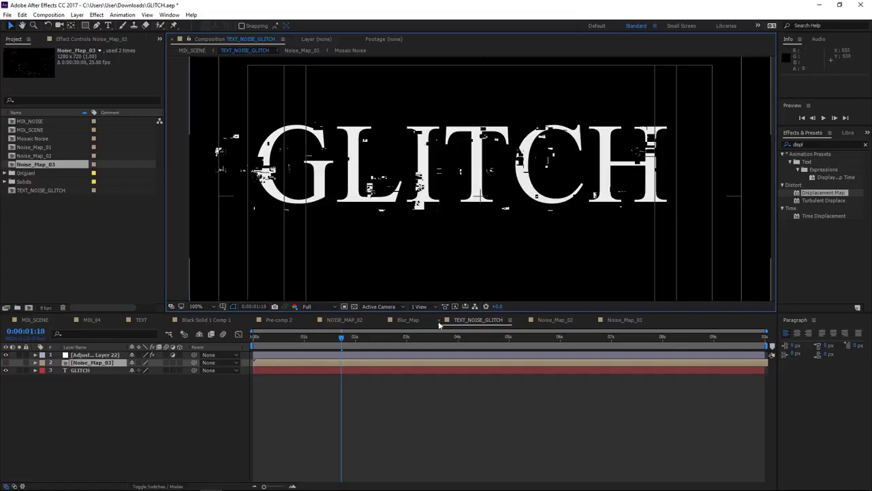
{"action": "left_click_drag", "start_coordinate": [334, 344], "coordinate": [201, 340]}
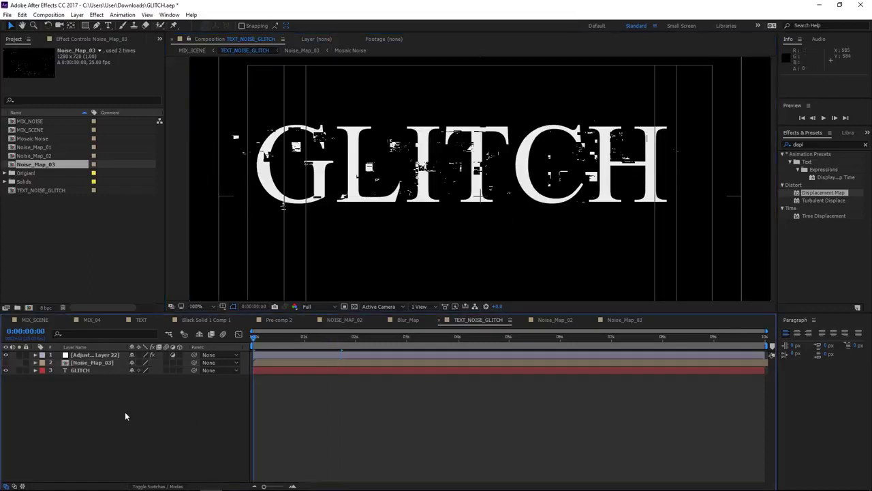
Pre-compose all three layers into a composition named Text.
{"action": "left_click_drag", "start_coordinate": [125, 412], "coordinate": [2, 351]}
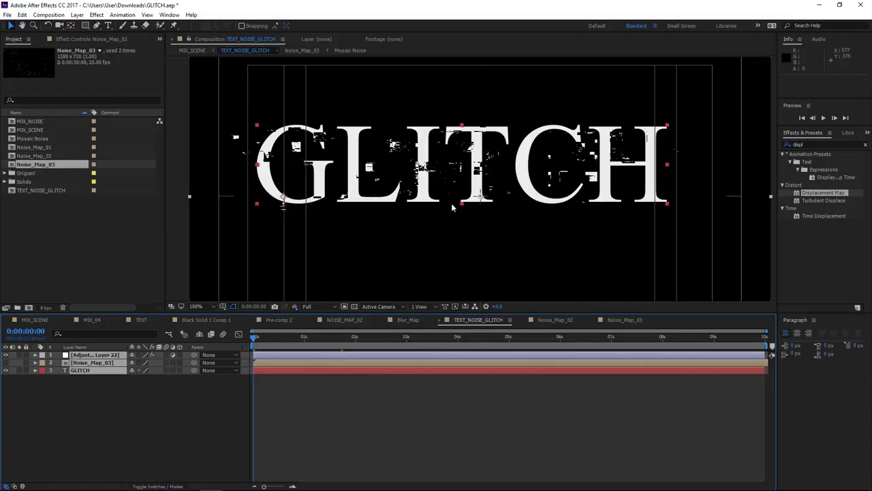
{"action": "key", "text": "ctrl+shift+c"}
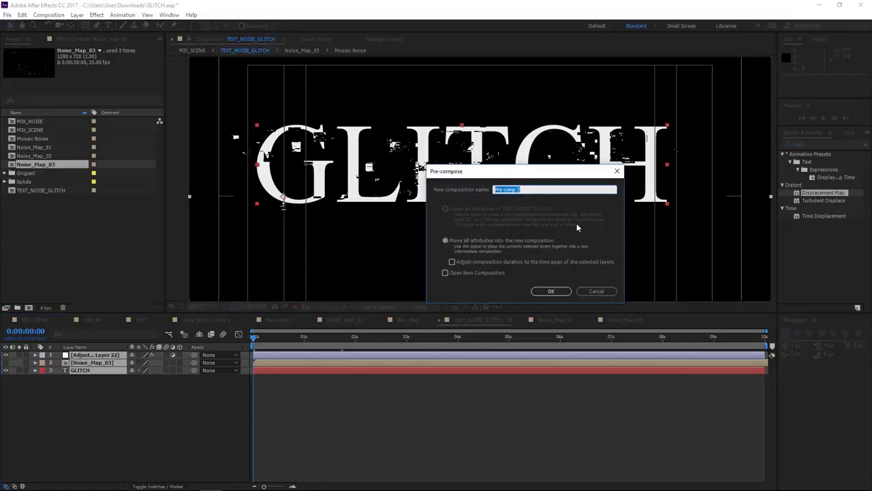
{"action": "type", "text": "Text"}
{"action": "key", "text": "Return"}
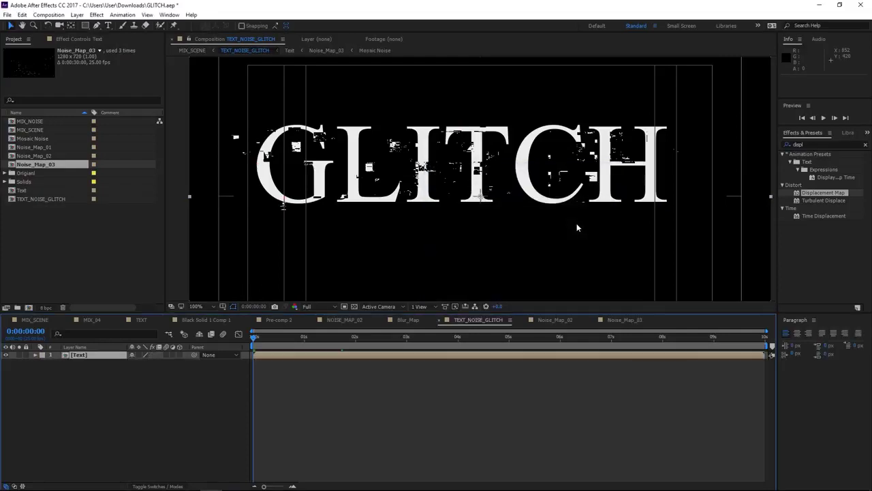
Add a new adjustment layer above the Text precomp.
{"action": "left_click", "coordinate": [77, 14]}
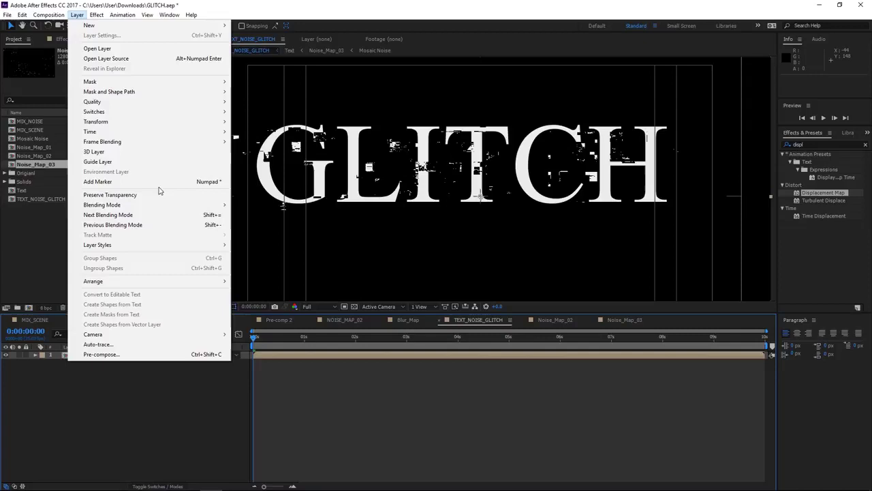
{"action": "mouse_move", "coordinate": [130, 28]}
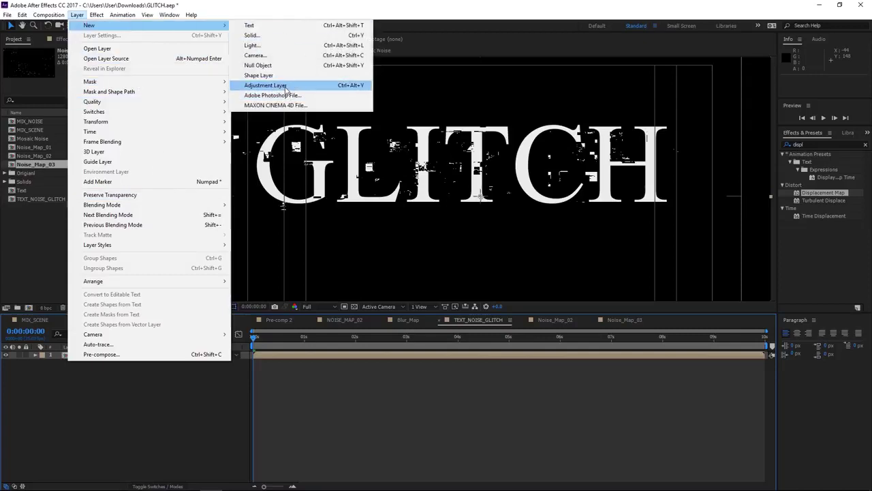
{"action": "left_click", "coordinate": [285, 86]}
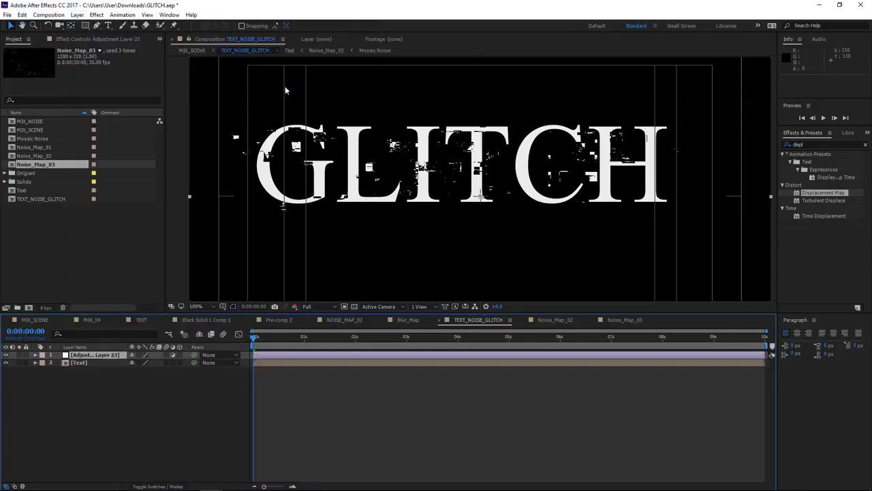
{"action": "left_click", "coordinate": [132, 401]}
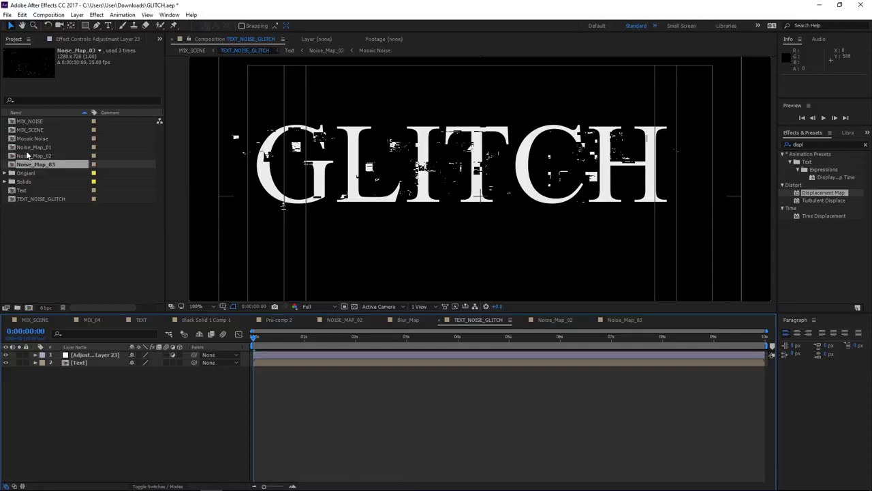
{"action": "left_click", "coordinate": [77, 14]}
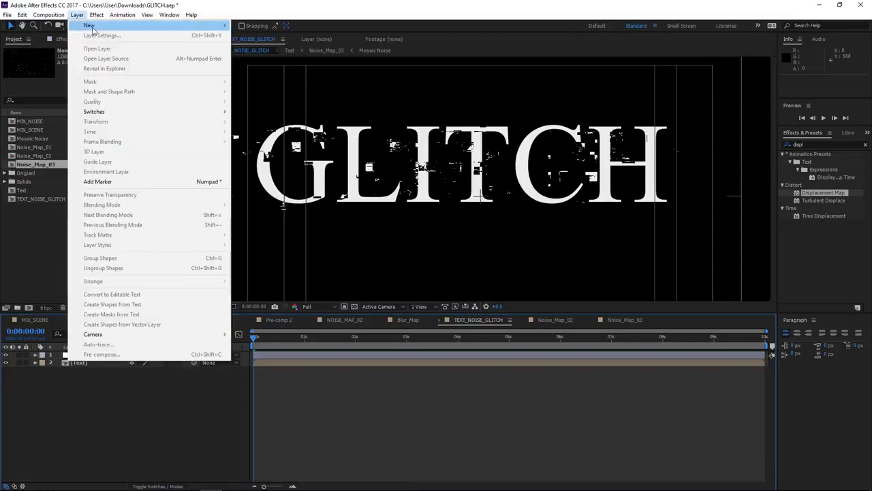
Create Black Solid 12 and give it grayscale Noise at 100%.
{"action": "mouse_move", "coordinate": [90, 25]}
{"action": "left_click", "coordinate": [281, 35]}
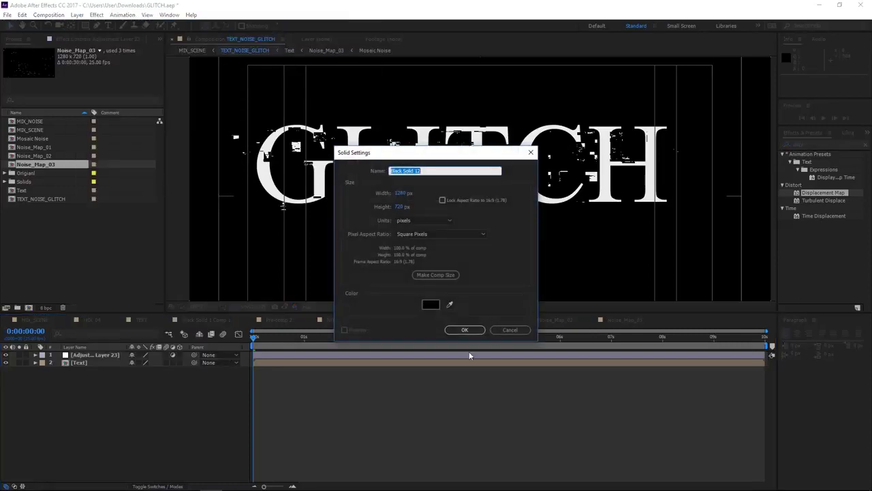
{"action": "left_click", "coordinate": [464, 330]}
{"action": "key", "text": "ctrl+5"}
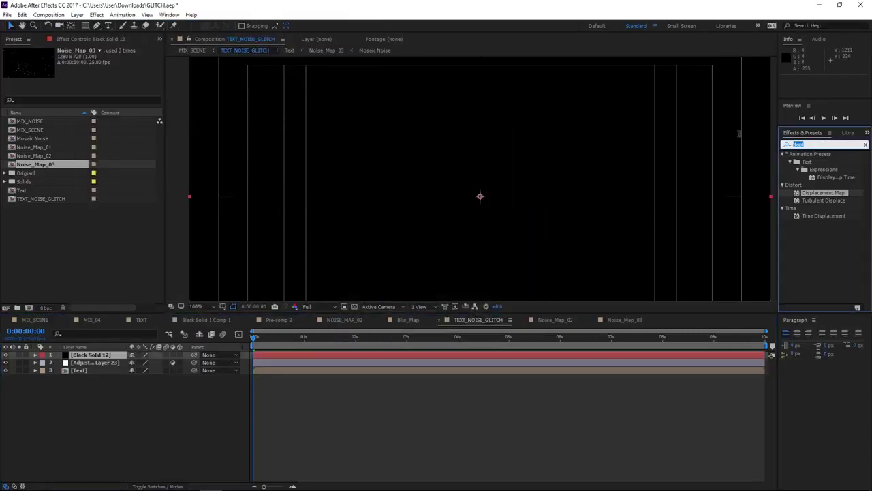
{"action": "type", "text": "noise"}
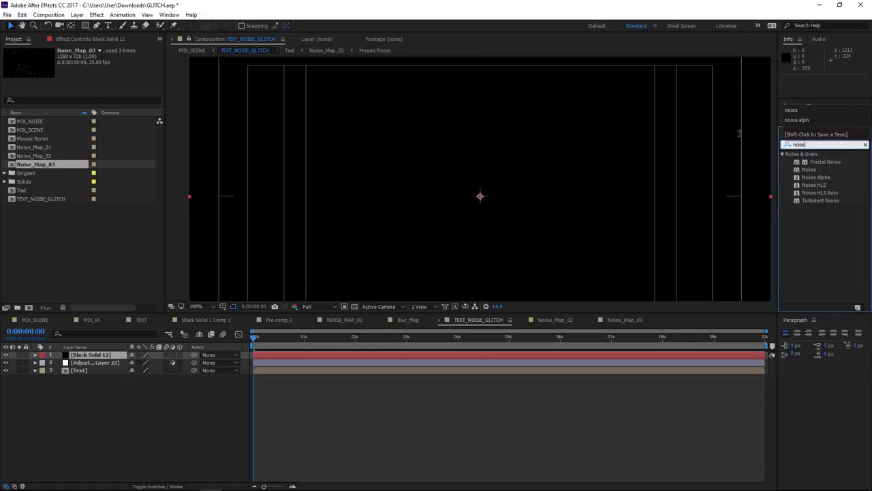
{"action": "left_click_drag", "start_coordinate": [809, 169], "coordinate": [392, 356]}
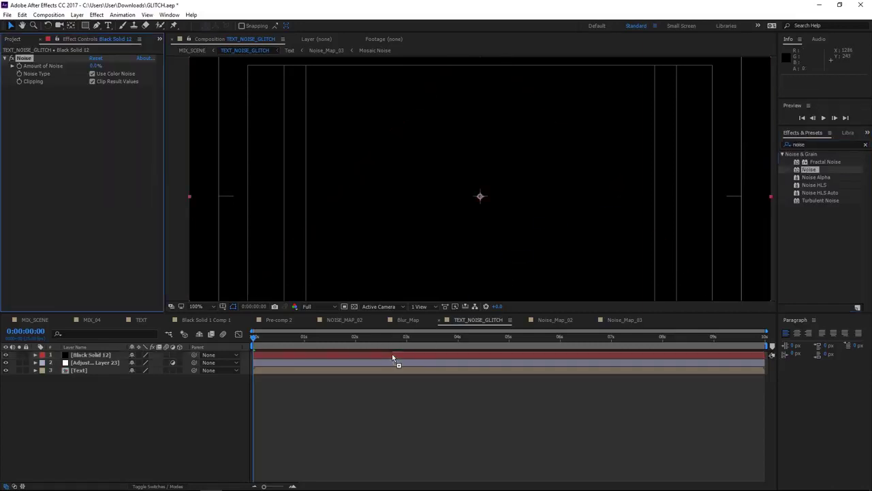
{"action": "left_click_drag", "start_coordinate": [93, 67], "coordinate": [127, 66]}
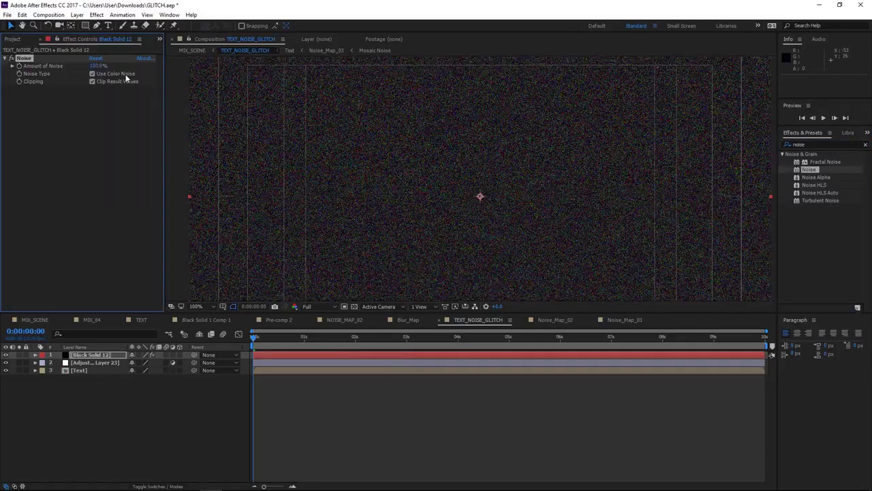
{"action": "left_click", "coordinate": [92, 73]}
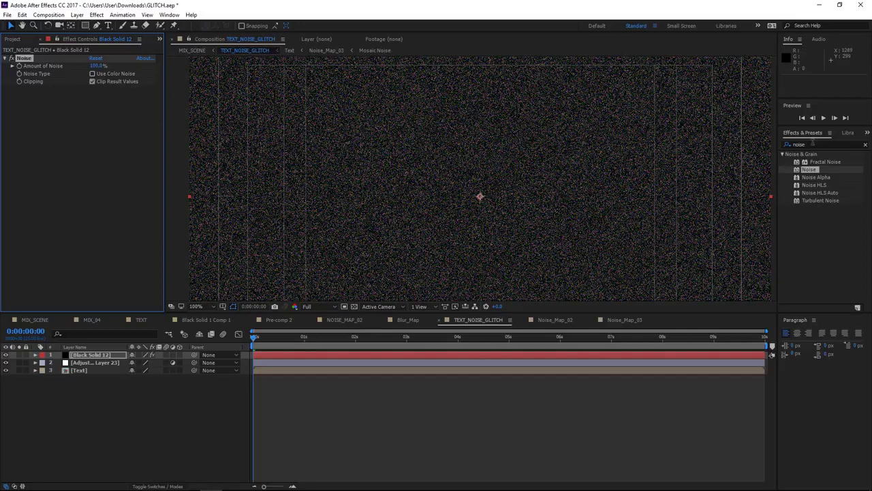
Add Mosaic with Sharp Colors, 1 horizontal block and 22 vertical blocks.
{"action": "left_click", "coordinate": [812, 144]}
{"action": "type", "text": "mosai"}
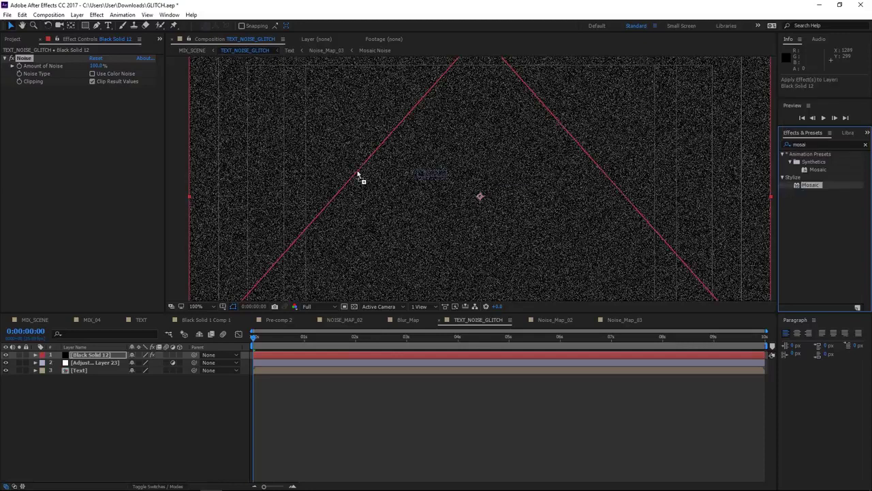
{"action": "left_click_drag", "start_coordinate": [811, 185], "coordinate": [100, 162]}
{"action": "left_click", "coordinate": [92, 113]}
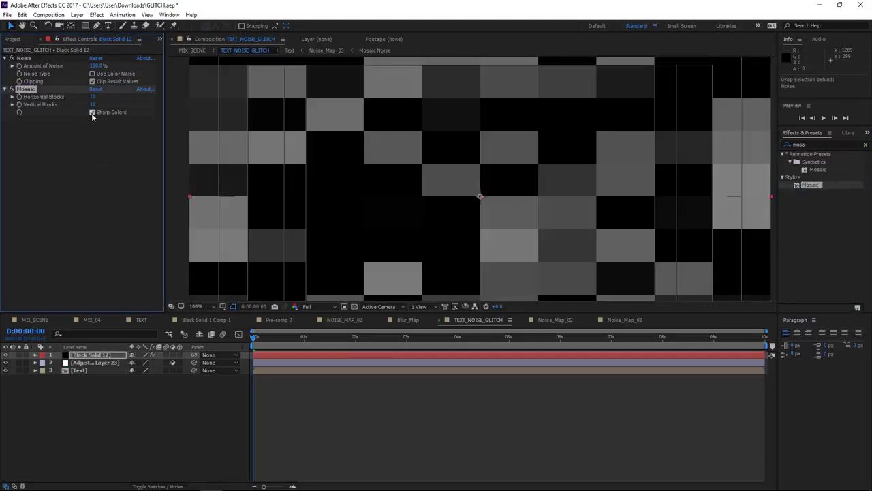
{"action": "left_click", "coordinate": [93, 97]}
{"action": "type", "text": "1"}
{"action": "key", "text": "Return"}
{"action": "left_click", "coordinate": [94, 105]}
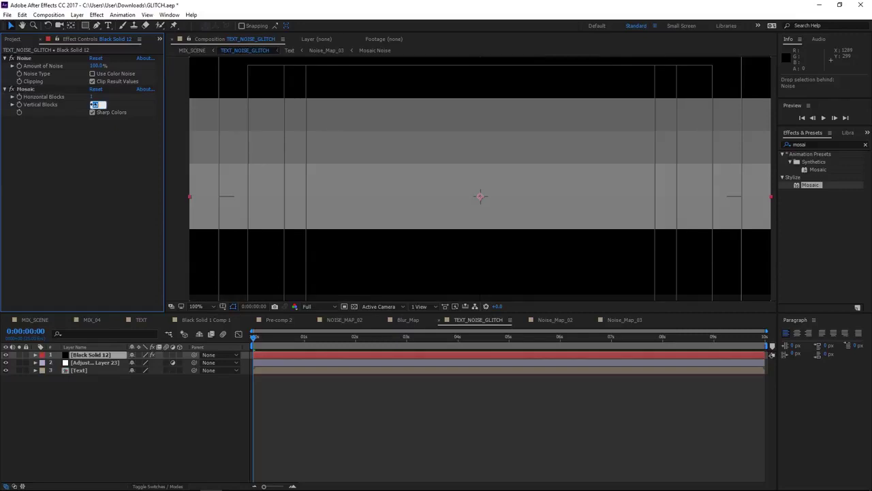
{"action": "type", "text": "22"}
{"action": "key", "text": "Return"}
Preview the stripes at 50% zoom and raise Mosaic vertical blocks to 222.
{"action": "key", "text": "comma"}
{"action": "key", "text": "comma"}
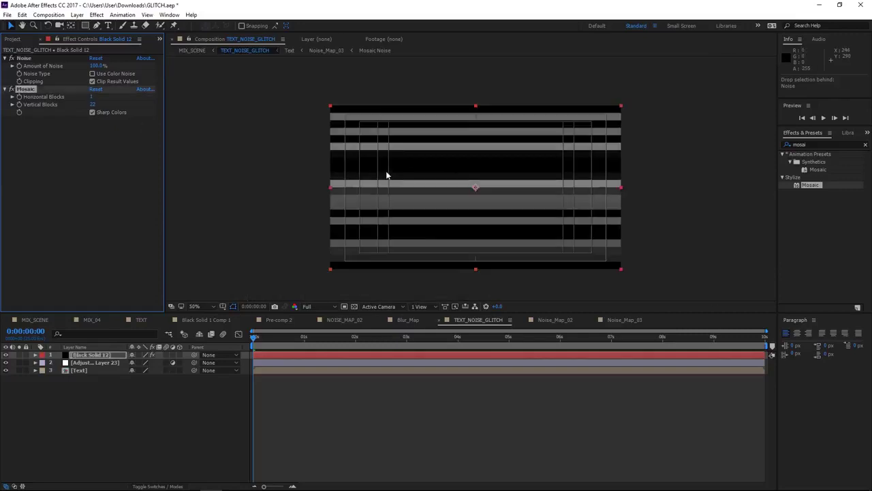
{"action": "key", "text": "space"}
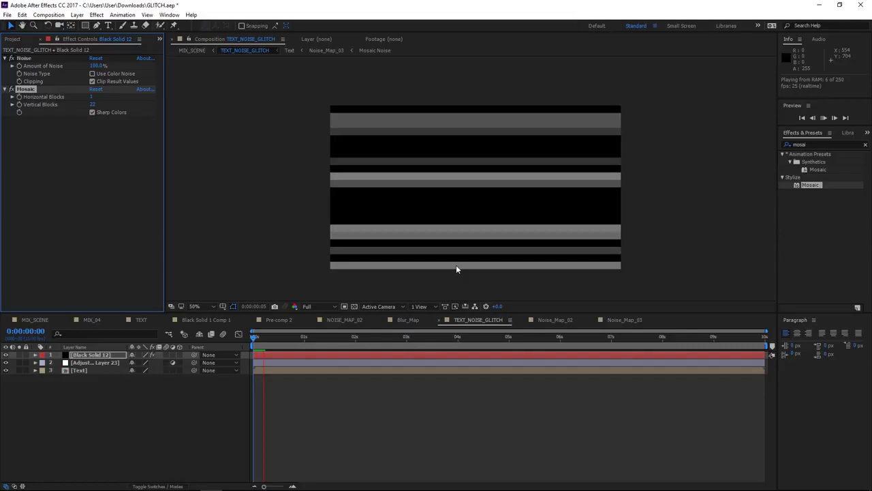
{"action": "left_click", "coordinate": [96, 104]}
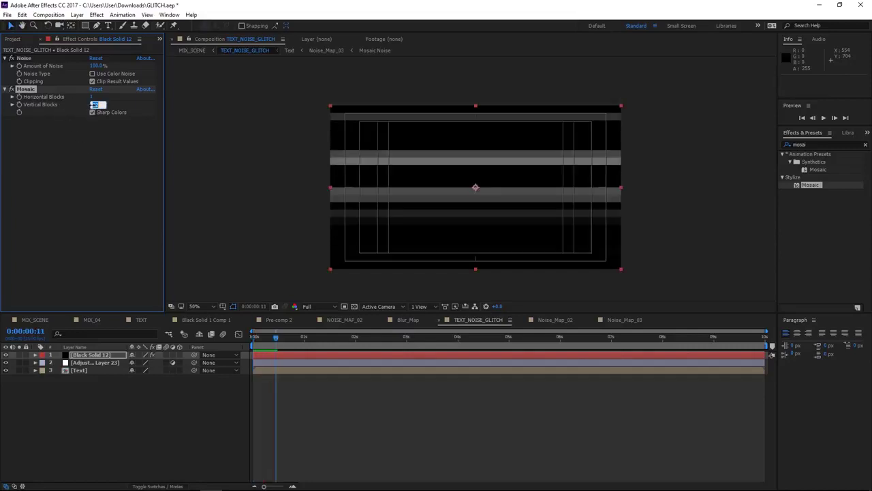
{"action": "type", "text": "222"}
{"action": "key", "text": "Return"}
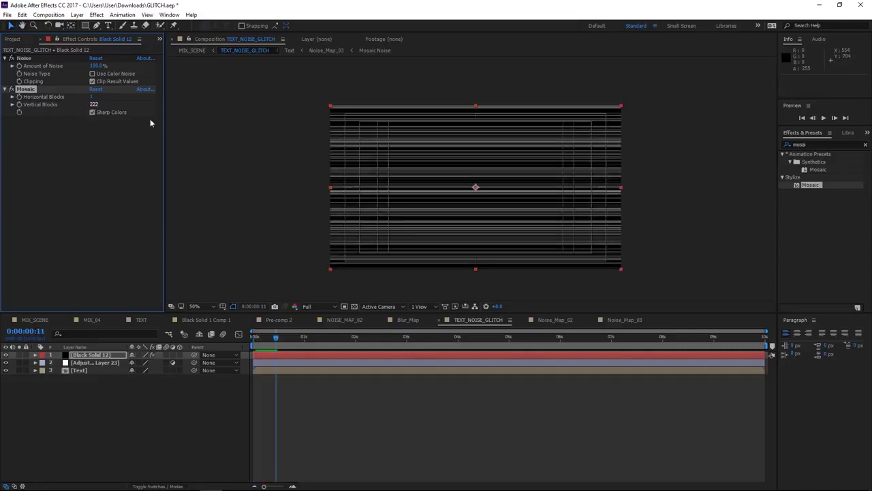
{"action": "left_click", "coordinate": [402, 417]}
Apply Displacement Map to Adjustment Layer 23, briefly soloing the Text layer to check it.
{"action": "left_click", "coordinate": [95, 363]}
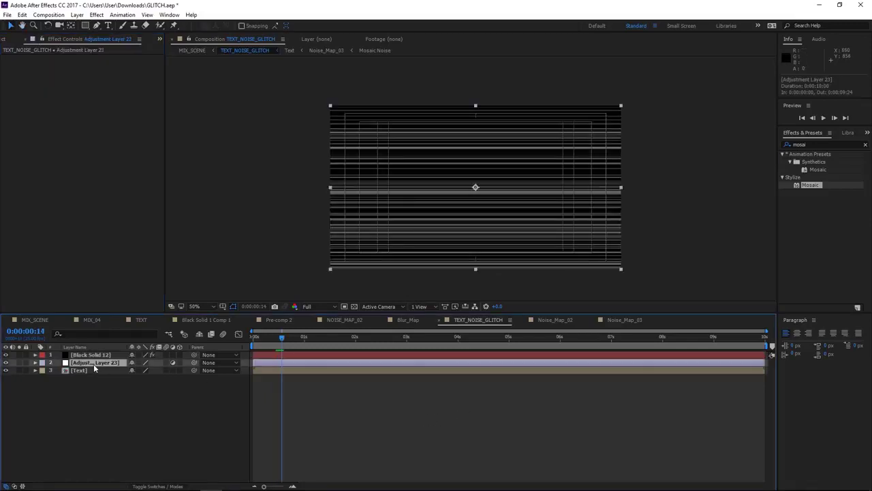
{"action": "left_click", "coordinate": [827, 144]}
{"action": "type", "text": "displ"}
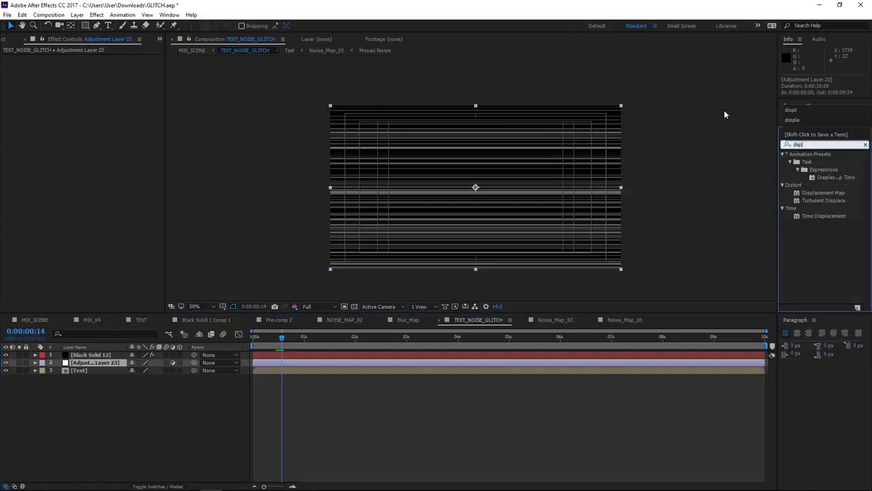
{"action": "mouse_move", "coordinate": [823, 192]}
{"action": "left_mouse_down"}
{"action": "mouse_move", "coordinate": [269, 378]}
{"action": "mouse_move", "coordinate": [293, 365]}
{"action": "left_mouse_up"}
{"action": "left_click", "coordinate": [82, 370]}
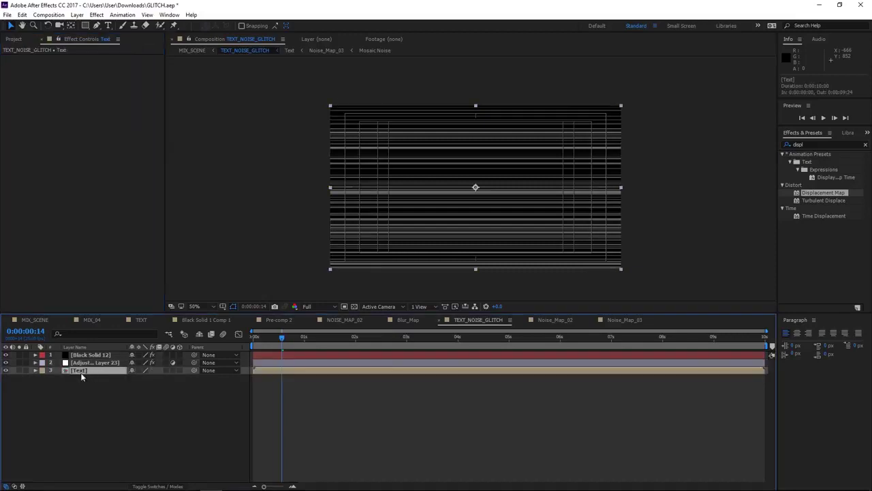
{"action": "left_click", "coordinate": [19, 371]}
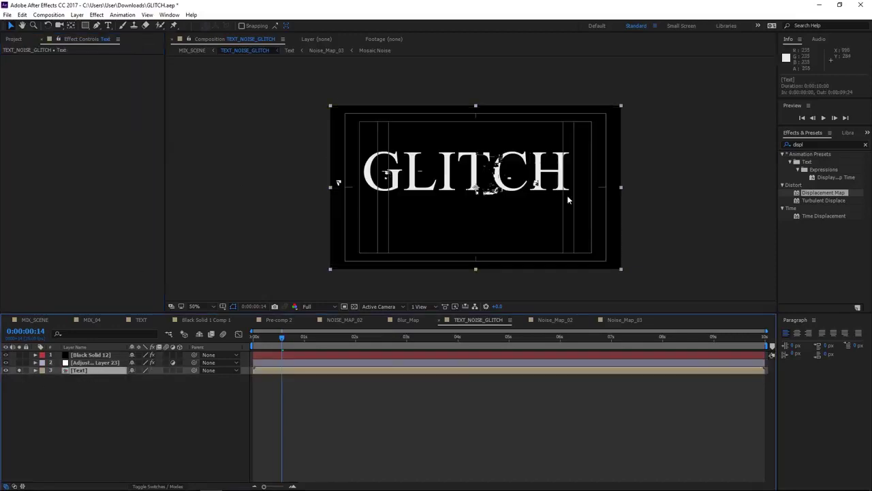
{"action": "left_click", "coordinate": [19, 371]}
Set Black Solid 12 as the displacement map layer, zoom to 100%, and hide the solid.
{"action": "left_click", "coordinate": [92, 363]}
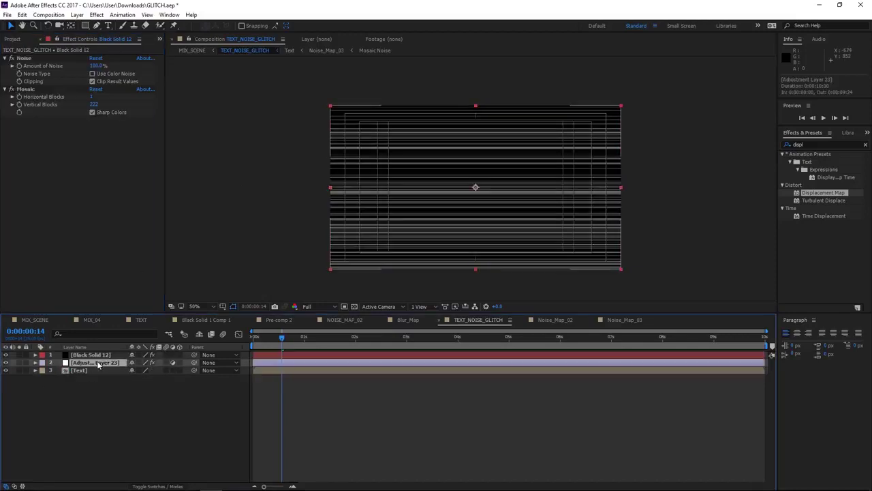
{"action": "left_click", "coordinate": [108, 66]}
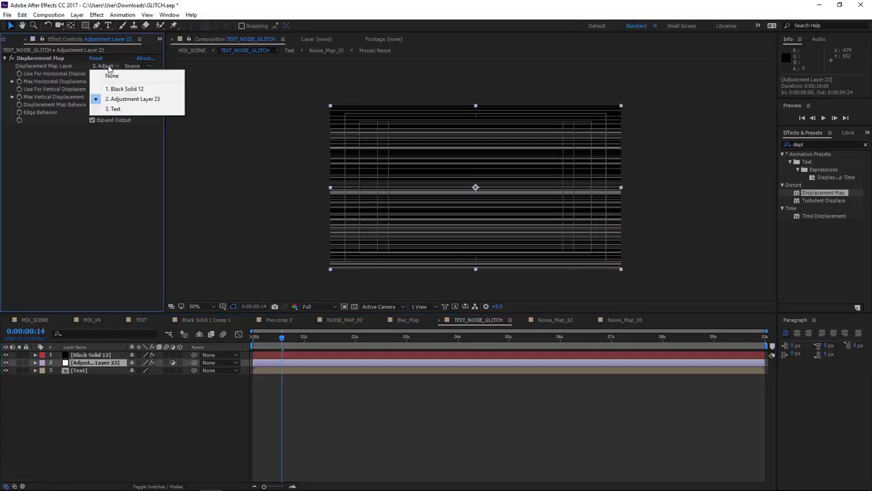
{"action": "left_click", "coordinate": [128, 89]}
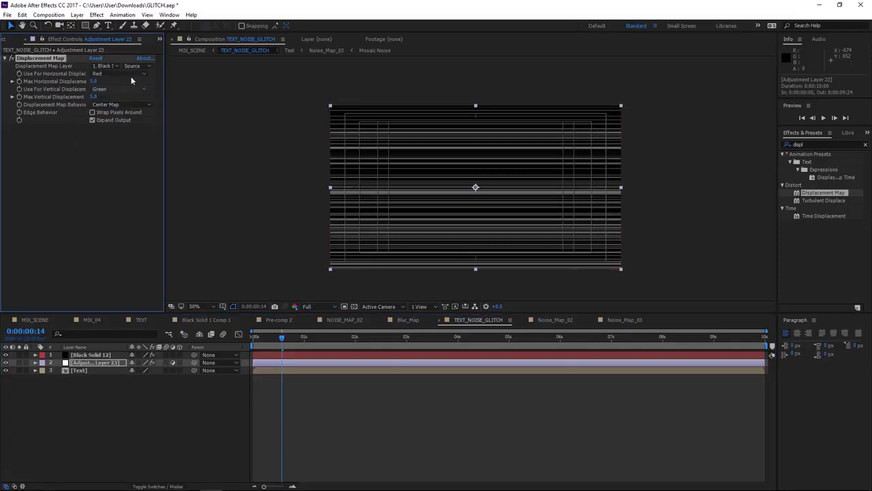
{"action": "key", "text": "period"}
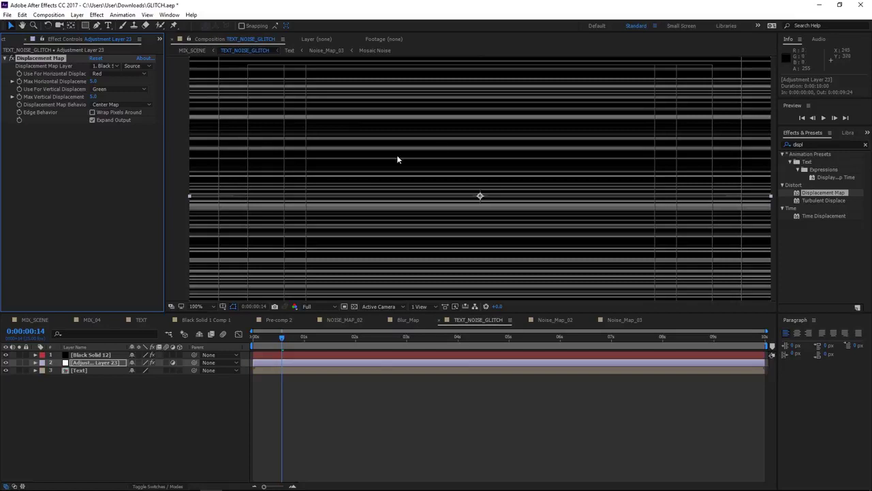
{"action": "left_click_drag", "start_coordinate": [298, 120], "coordinate": [265, 134]}
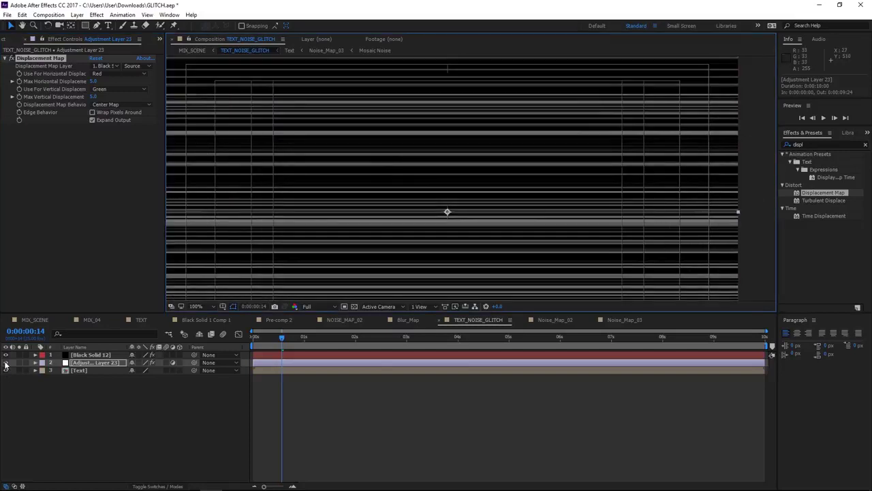
{"action": "left_click", "coordinate": [6, 355]}
{"action": "left_click", "coordinate": [13, 63]}
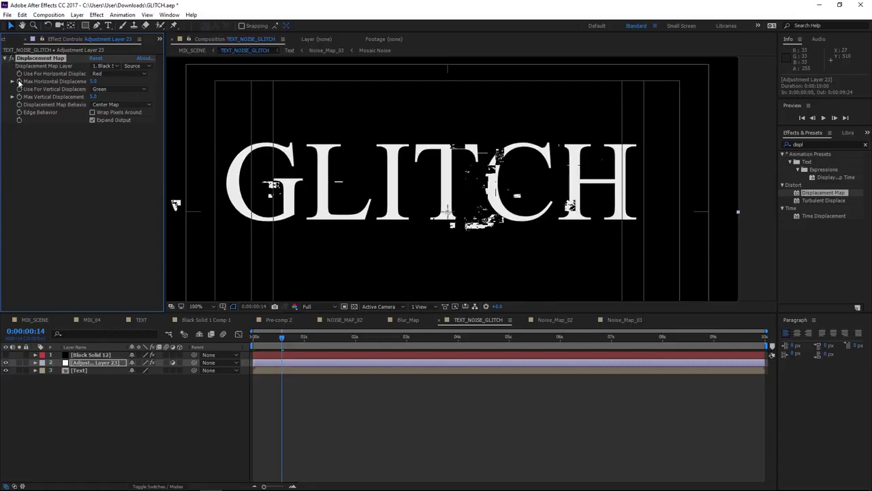
{"action": "left_click", "coordinate": [84, 355]}
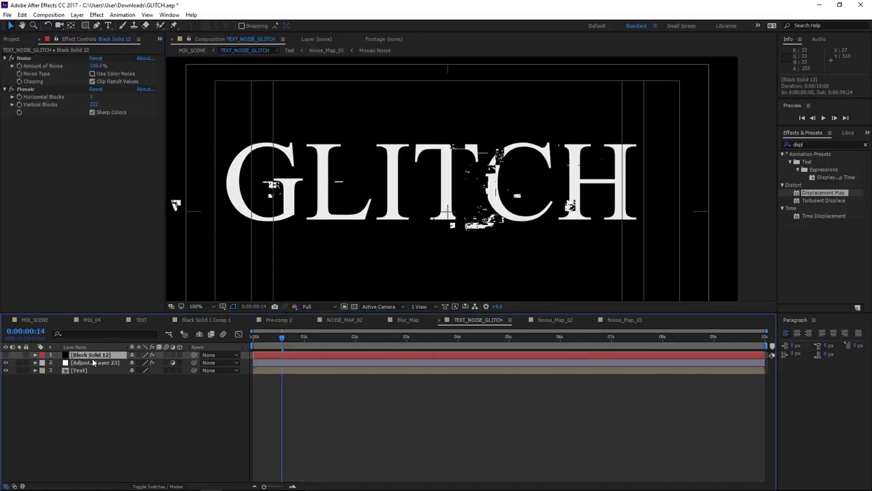
Pre-compose the noise solid as Black Solid 12 Comp 1, keeping it as the displacement map.
{"action": "key", "text": "ctrl+shift+c"}
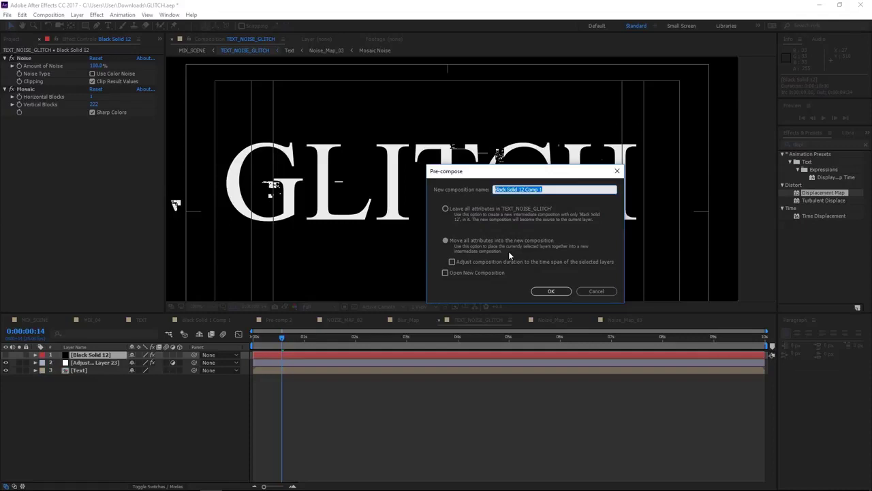
{"action": "left_click", "coordinate": [551, 292]}
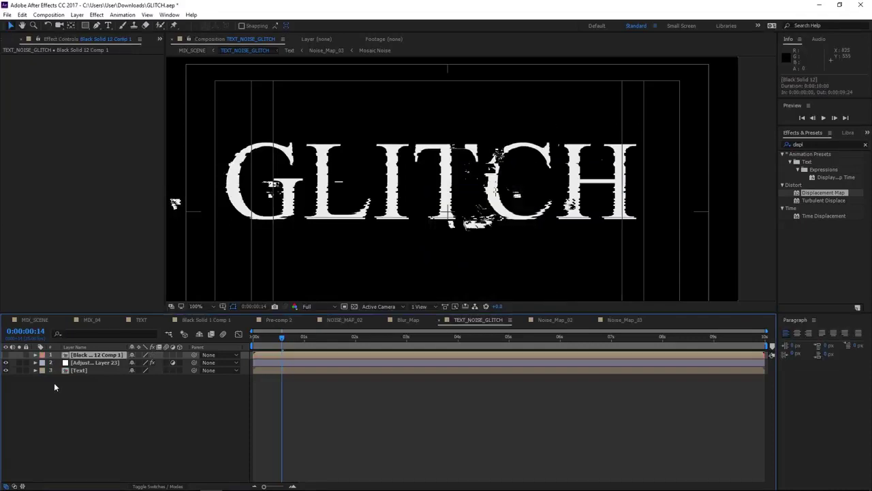
{"action": "left_click", "coordinate": [88, 363]}
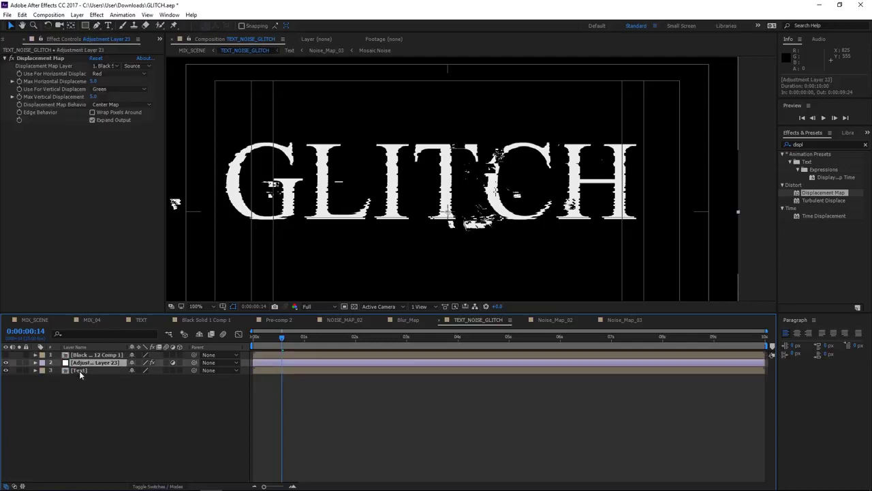
{"action": "left_click", "coordinate": [112, 66]}
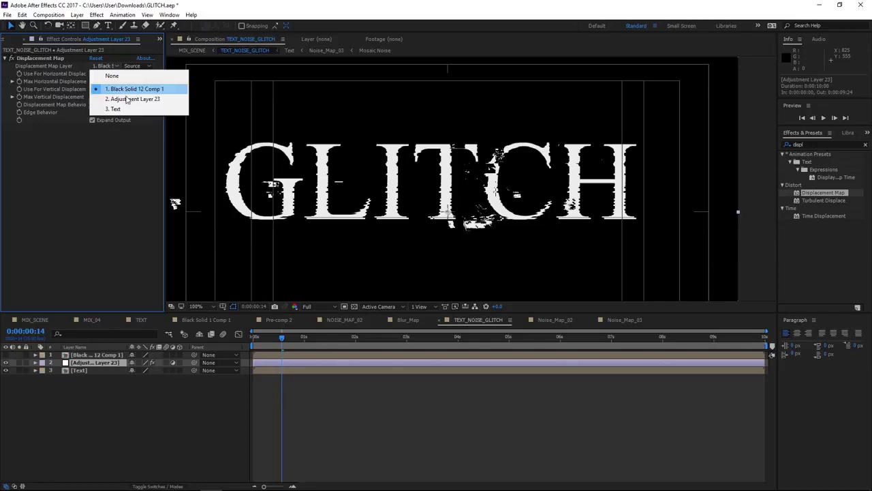
{"action": "left_click", "coordinate": [128, 89]}
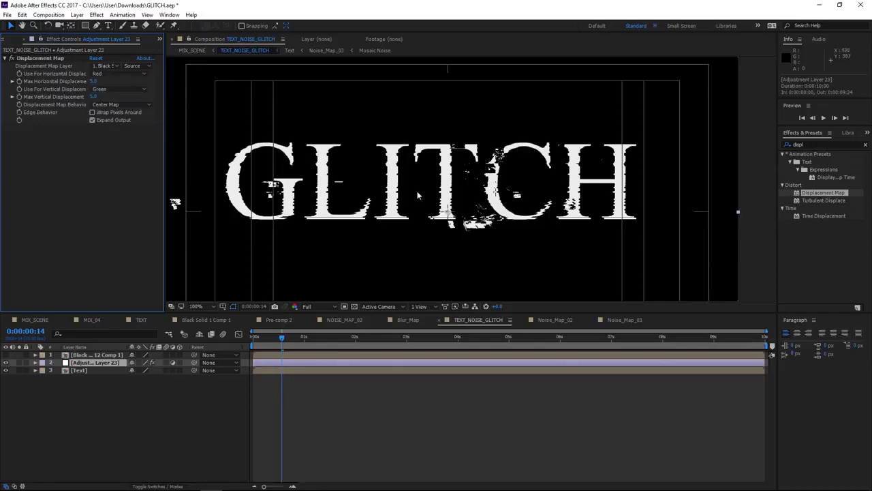
{"action": "left_click", "coordinate": [12, 58]}
{"action": "left_click", "coordinate": [12, 58]}
{"action": "left_click", "coordinate": [11, 58]}
{"action": "left_click", "coordinate": [12, 59]}
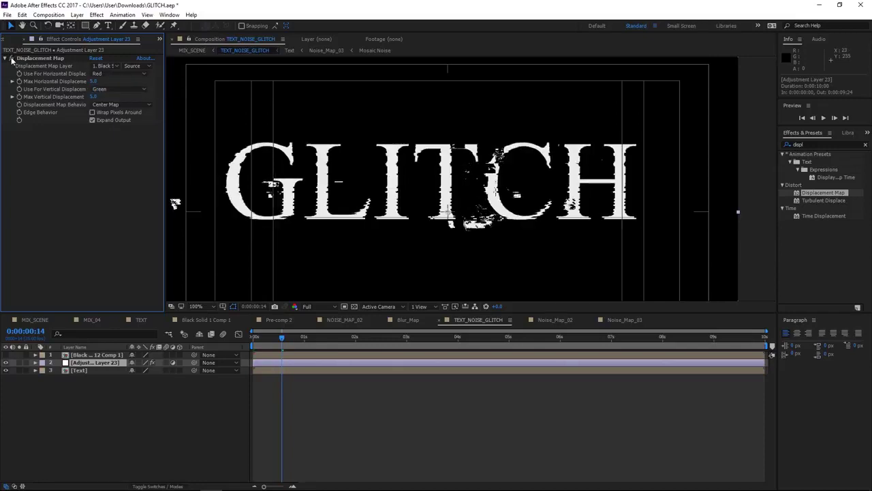
Drive horizontal displacement by Luminance with a Max Horizontal Displacement of 15.
{"action": "left_click", "coordinate": [105, 75]}
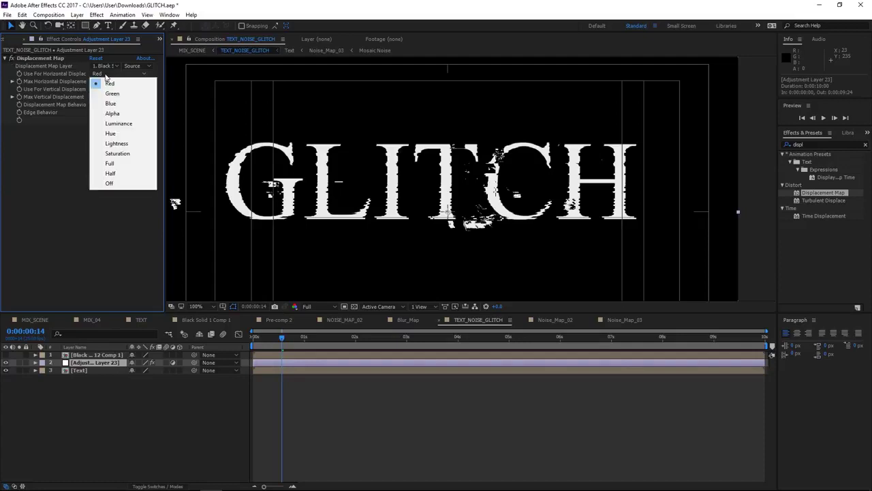
{"action": "left_click", "coordinate": [124, 124]}
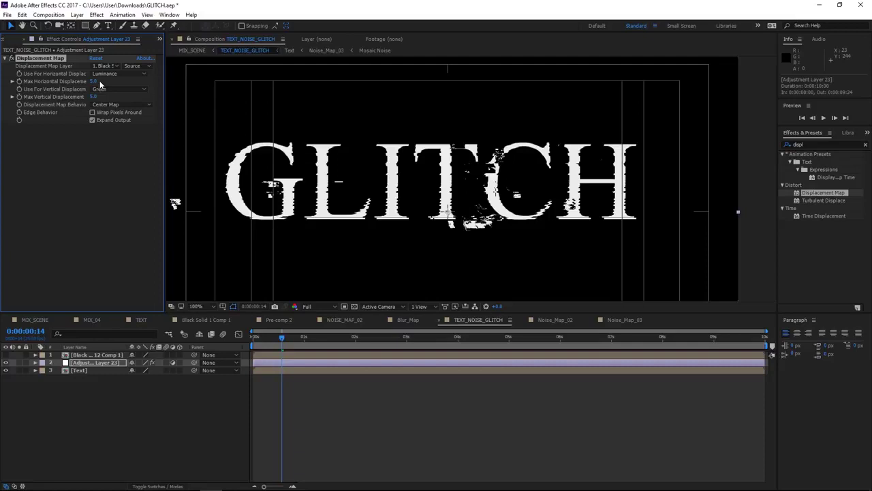
{"action": "left_click", "coordinate": [92, 82]}
{"action": "type", "text": "15"}
{"action": "key", "text": "Return"}
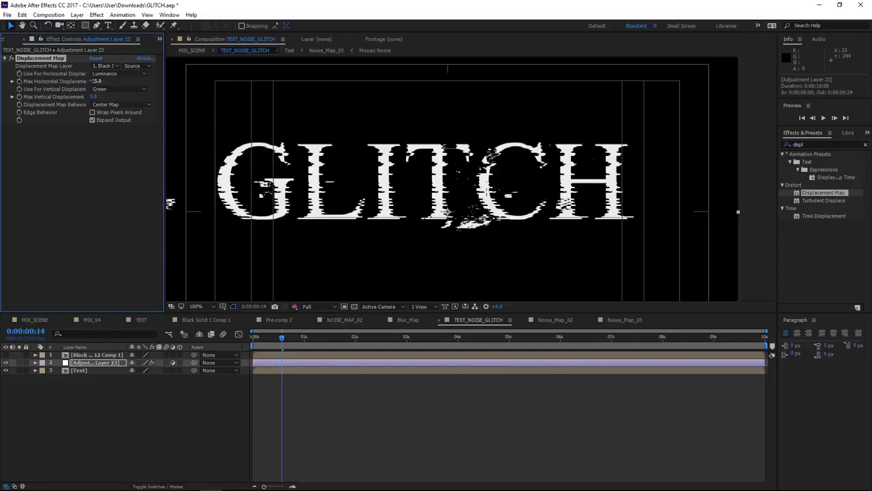
Adjust Max Vertical Displacement to 5, recentre GLITCH, and switch to MIX_SCENE.
{"action": "left_click_drag", "start_coordinate": [204, 225], "coordinate": [217, 224]}
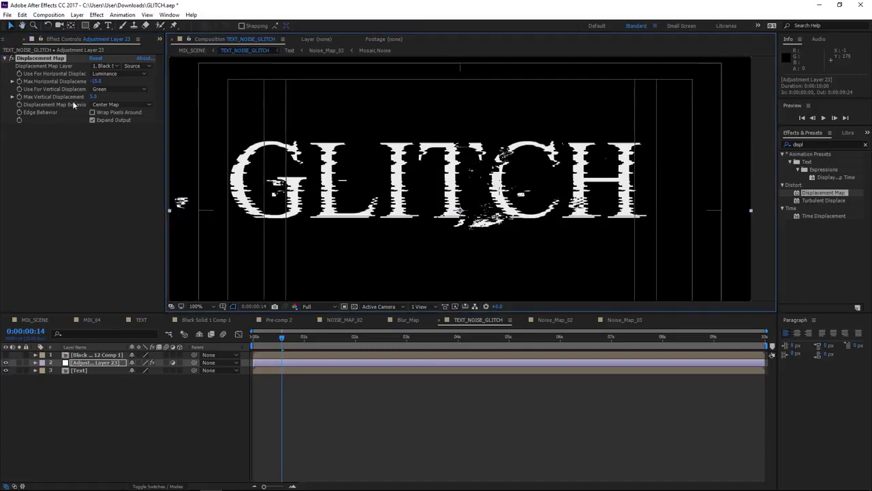
{"action": "left_click_drag", "start_coordinate": [93, 97], "coordinate": [103, 107]}
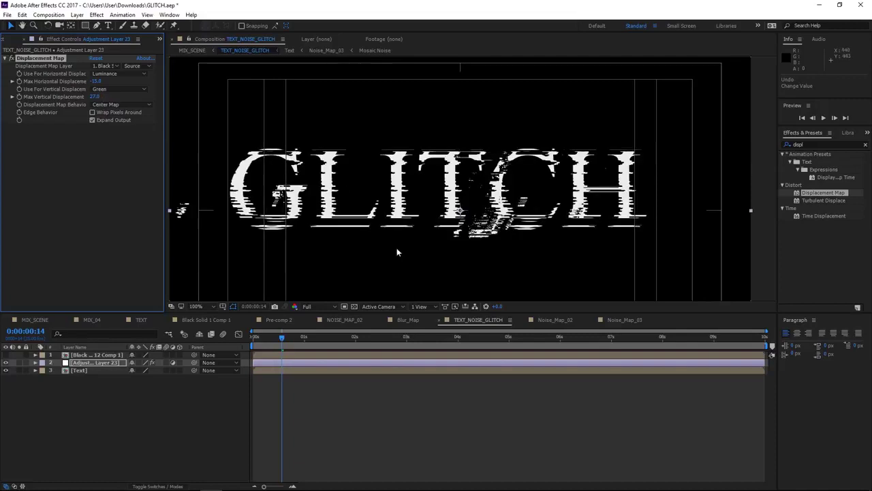
{"action": "scroll", "coordinate": [481, 221], "scroll_direction": "up", "scroll_amount": 2}
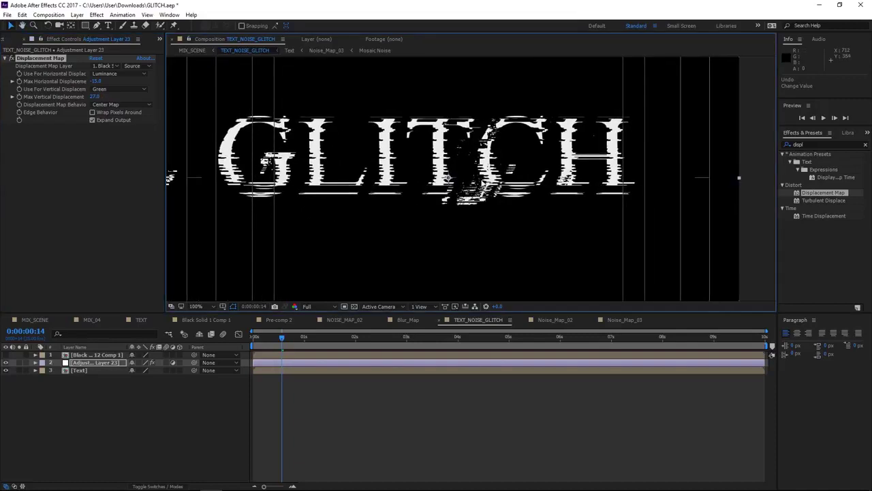
{"action": "left_click_drag", "start_coordinate": [94, 96], "coordinate": [86, 94]}
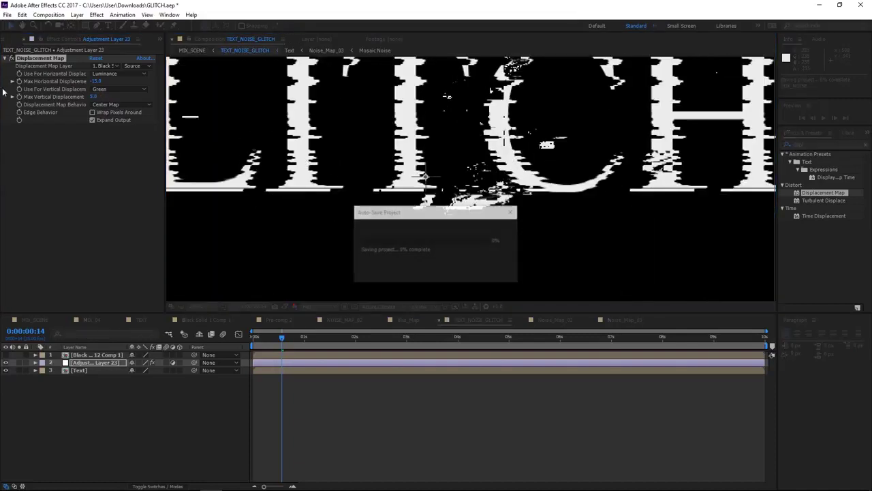
{"action": "type", "text": "5"}
{"action": "key", "text": "Return"}
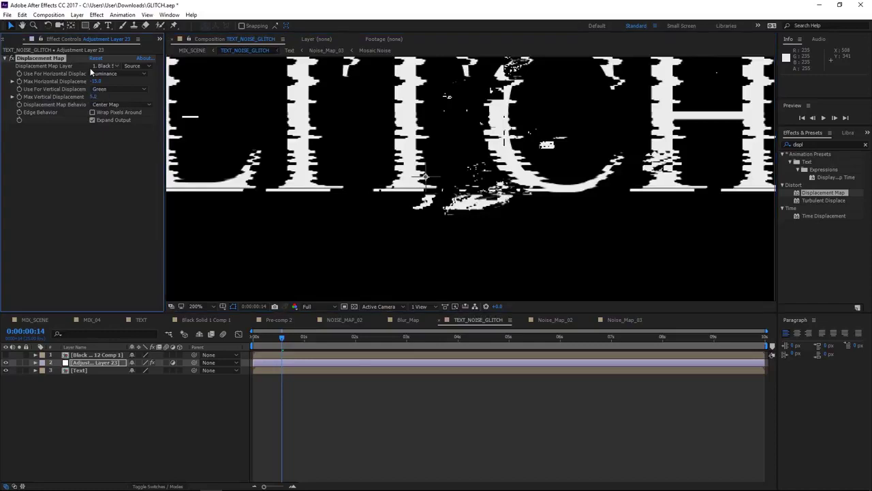
{"action": "scroll", "coordinate": [312, 130], "scroll_direction": "down", "scroll_amount": 2}
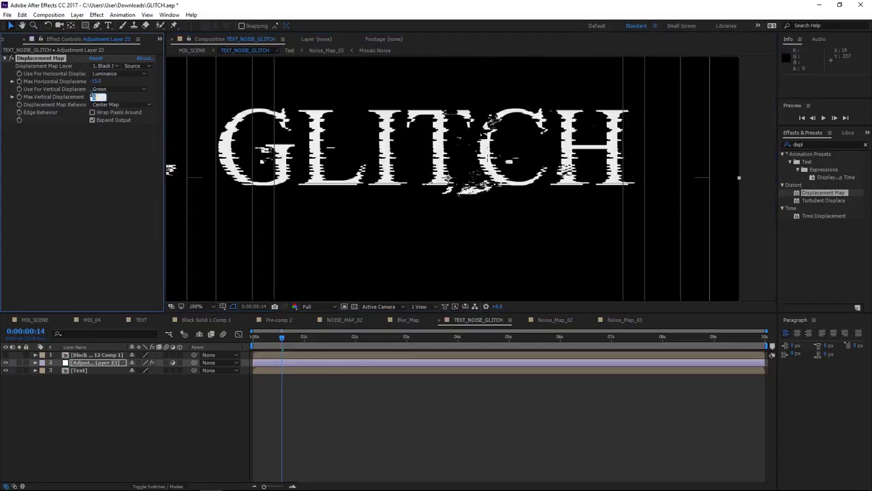
{"action": "mouse_move", "coordinate": [559, 200]}
{"action": "left_mouse_down"}
{"action": "mouse_move", "coordinate": [351, 195]}
{"action": "mouse_move", "coordinate": [377, 191]}
{"action": "left_mouse_up"}
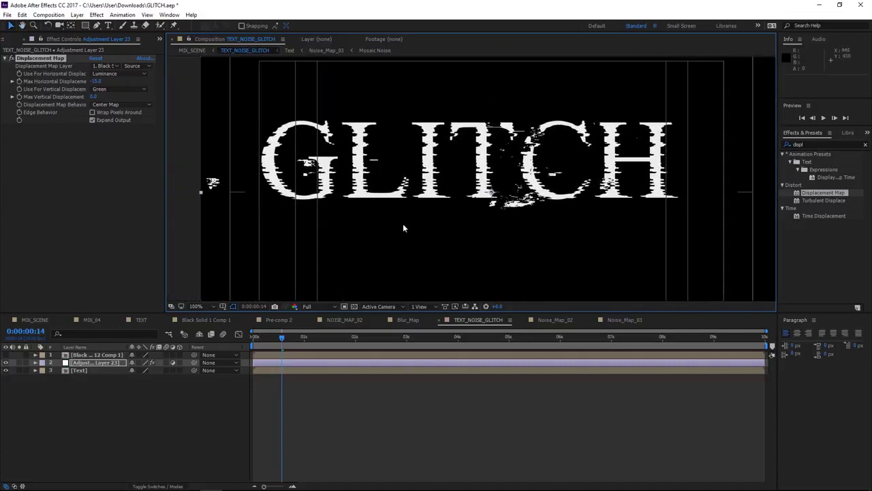
{"action": "scroll", "coordinate": [401, 225], "scroll_direction": "down", "scroll_amount": 1}
{"action": "scroll", "coordinate": [423, 213], "scroll_direction": "down", "scroll_amount": 1}
{"action": "scroll", "coordinate": [433, 200], "scroll_direction": "up", "scroll_amount": 2}
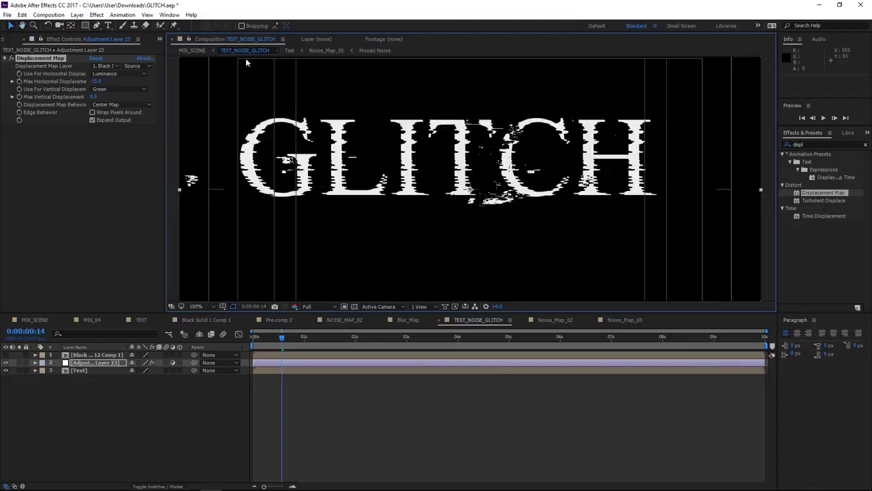
{"action": "left_click", "coordinate": [193, 51]}
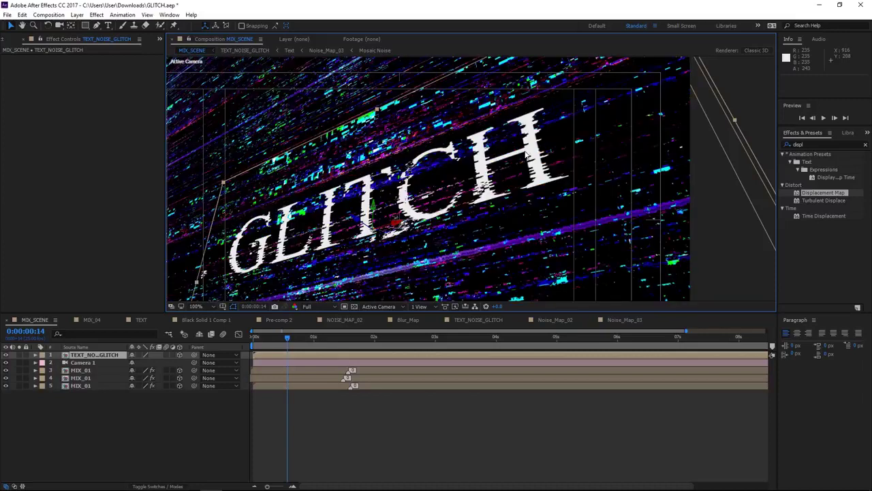
Open the Text comp and select the GLITCH title layer.
{"action": "scroll", "coordinate": [528, 155], "scroll_direction": "up", "scroll_amount": 2}
{"action": "left_click_drag", "start_coordinate": [170, 80], "coordinate": [267, 60]}
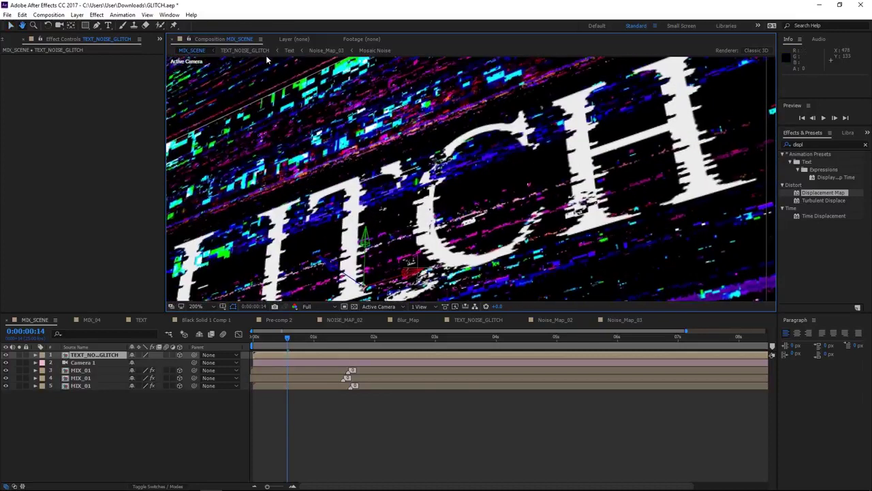
{"action": "left_click", "coordinate": [244, 50]}
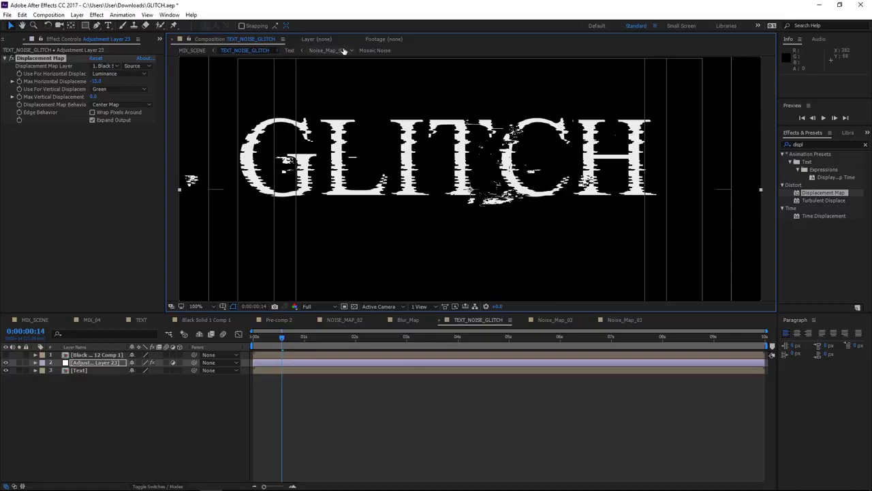
{"action": "left_click", "coordinate": [326, 51]}
{"action": "left_click", "coordinate": [289, 50]}
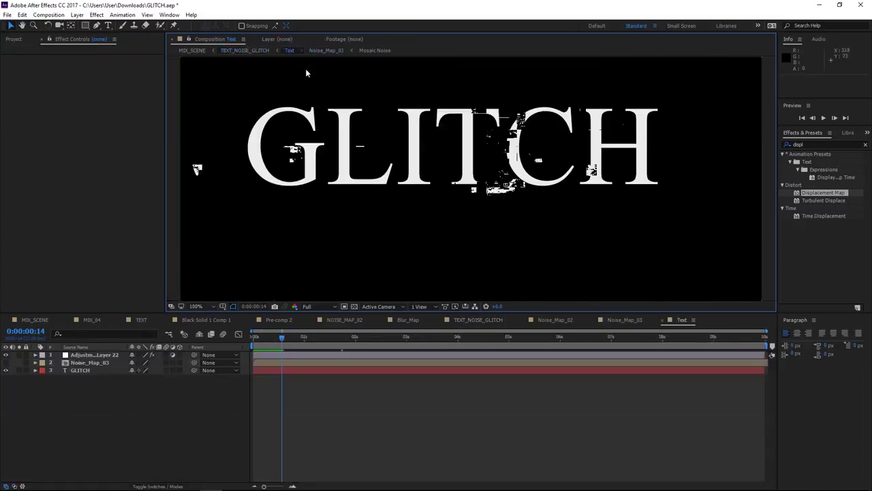
{"action": "left_click", "coordinate": [80, 370]}
In the Character panel, change the GLITCH font to Segoe UI Semibold, then return to TEXT_NOISE_GLITCH.
{"action": "left_click", "coordinate": [867, 132]}
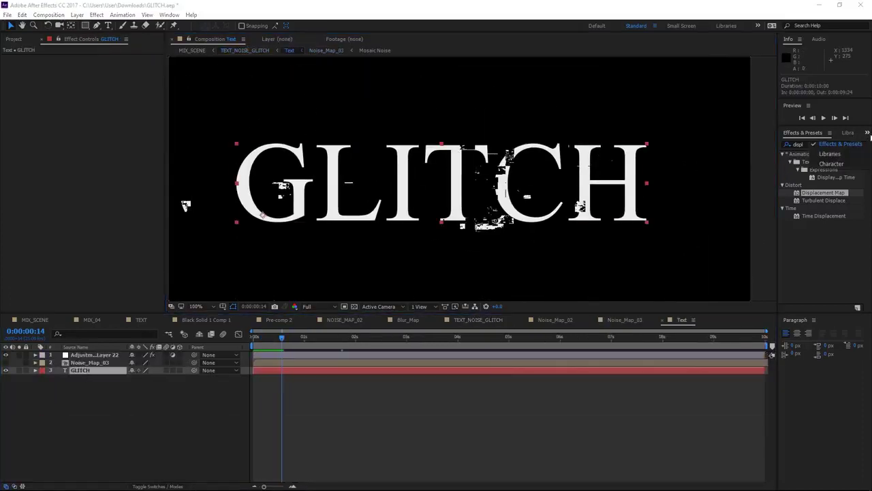
{"action": "left_click", "coordinate": [831, 164]}
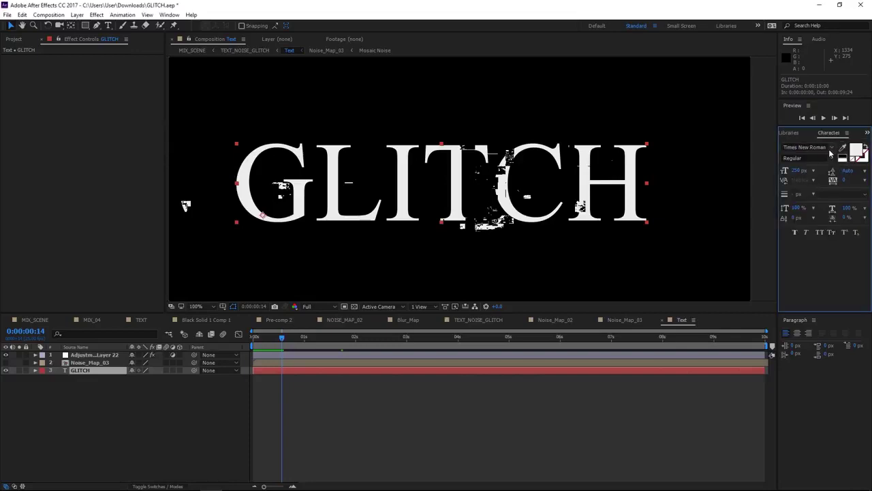
{"action": "left_click", "coordinate": [831, 150]}
{"action": "scroll", "coordinate": [819, 203], "scroll_direction": "down", "scroll_amount": 3}
{"action": "scroll", "coordinate": [819, 202], "scroll_direction": "down", "scroll_amount": 3}
{"action": "scroll", "coordinate": [821, 205], "scroll_direction": "down", "scroll_amount": 5}
{"action": "scroll", "coordinate": [824, 210], "scroll_direction": "up", "scroll_amount": 3}
{"action": "scroll", "coordinate": [824, 210], "scroll_direction": "up", "scroll_amount": 3}
{"action": "scroll", "coordinate": [824, 210], "scroll_direction": "down", "scroll_amount": 2}
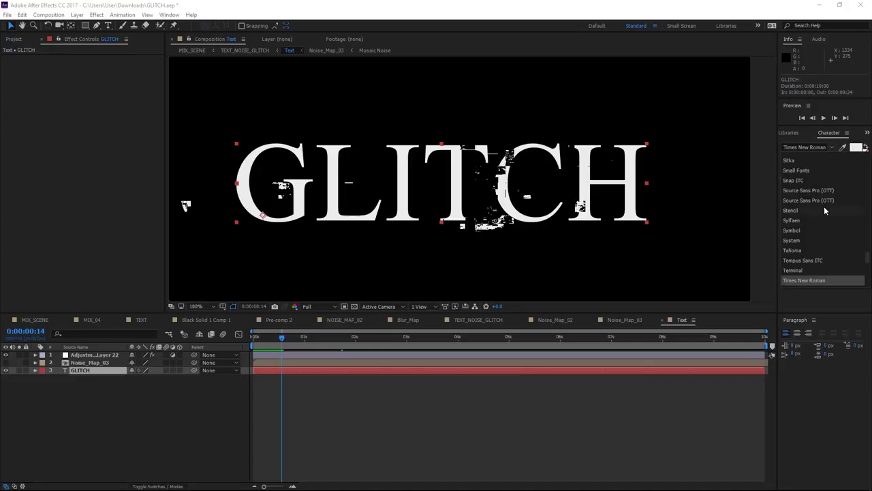
{"action": "scroll", "coordinate": [825, 206], "scroll_direction": "up", "scroll_amount": 2}
{"action": "left_click", "coordinate": [800, 183]}
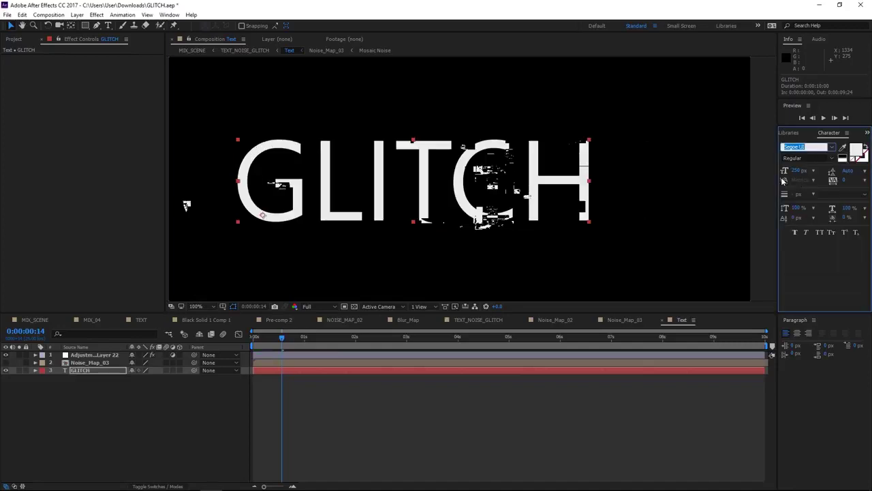
{"action": "left_click", "coordinate": [831, 158]}
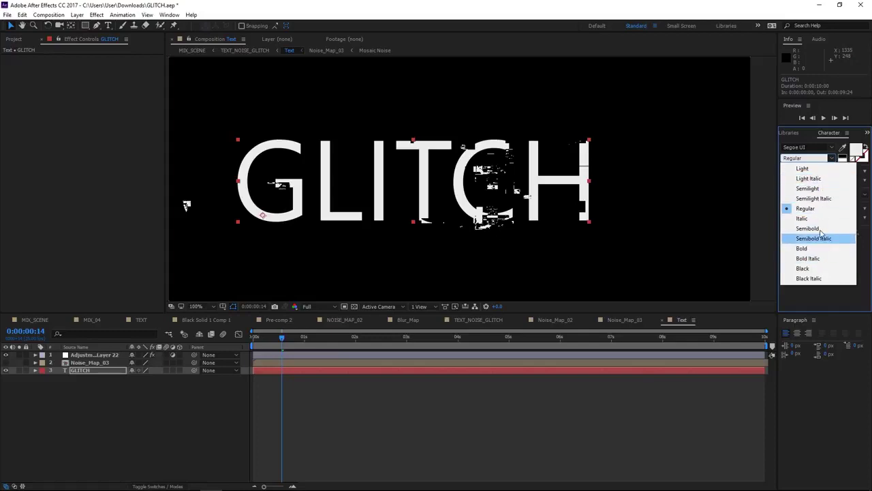
{"action": "left_click", "coordinate": [821, 230]}
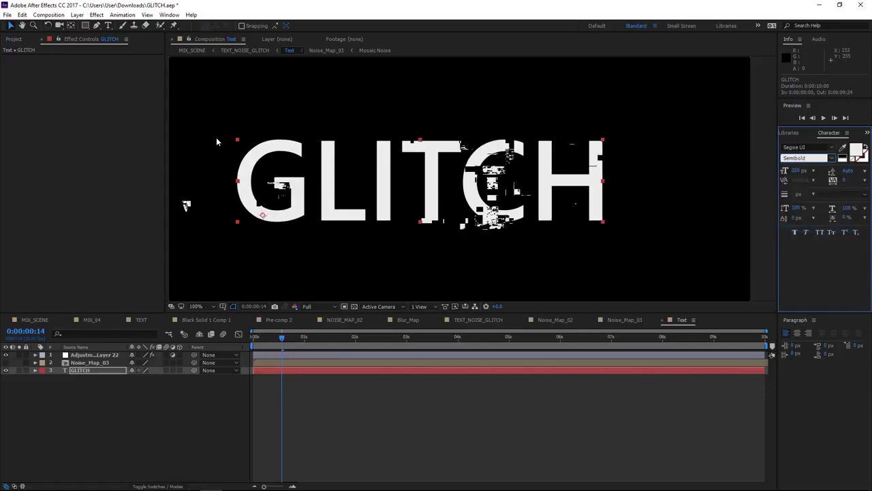
{"action": "left_click", "coordinate": [250, 51]}
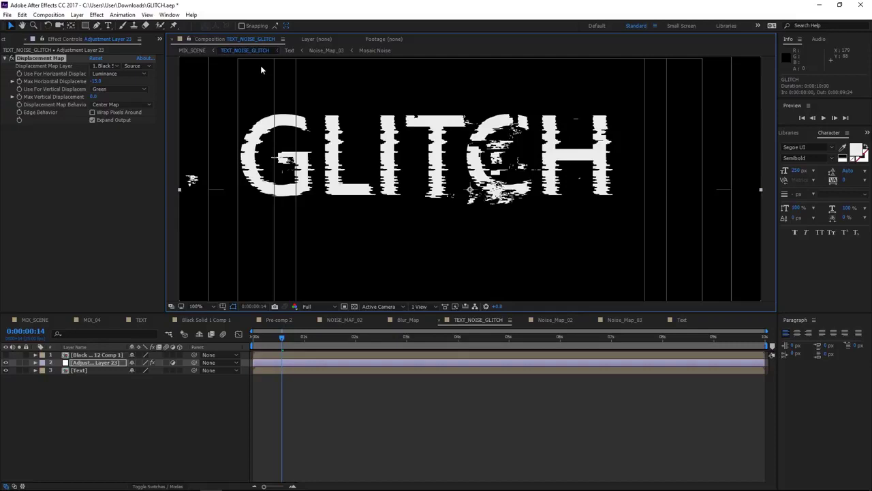
In MIX_SCENE, select TEXT_NOISE_GLITCH, reveal its Position and duplicate it.
{"action": "left_click", "coordinate": [193, 51]}
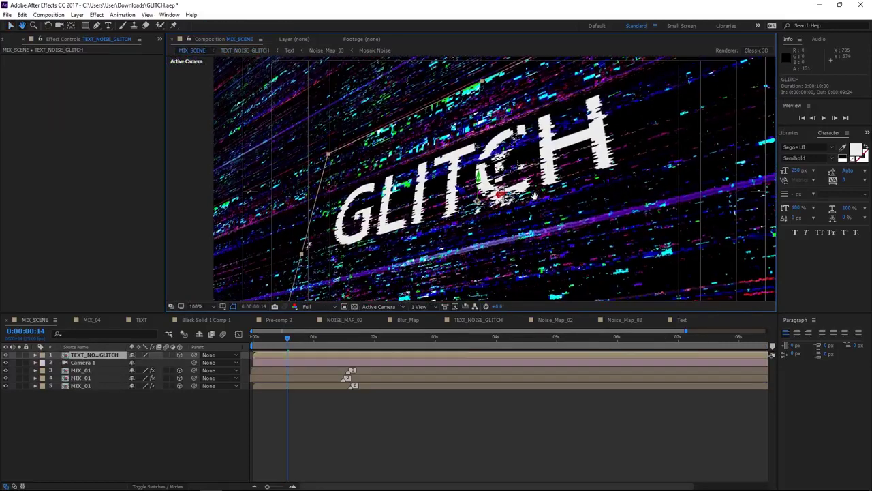
{"action": "left_click", "coordinate": [94, 355]}
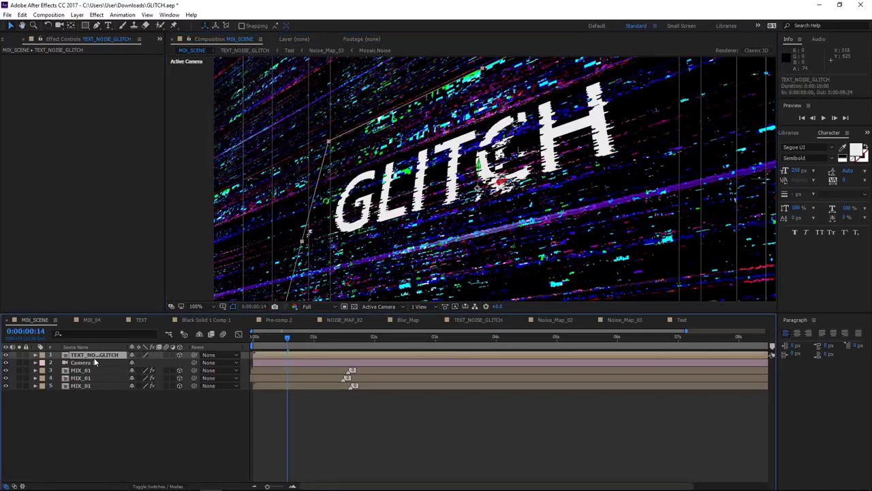
{"action": "key", "text": "p"}
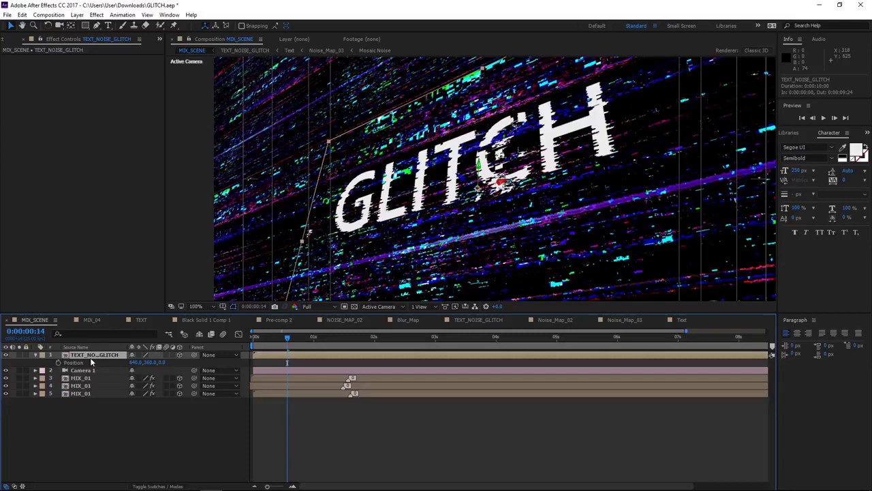
{"action": "key", "text": "ctrl+d"}
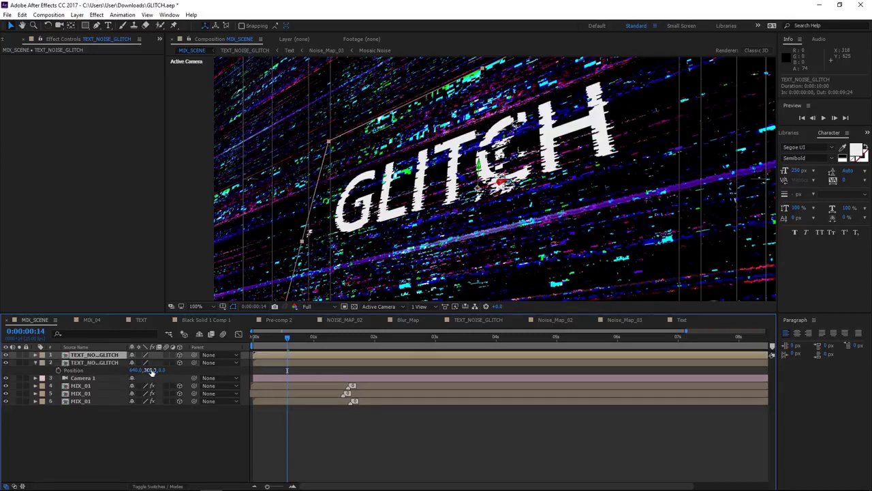
Set the duplicate's Z position to -5 and show the Mode columns.
{"action": "key", "text": "p"}
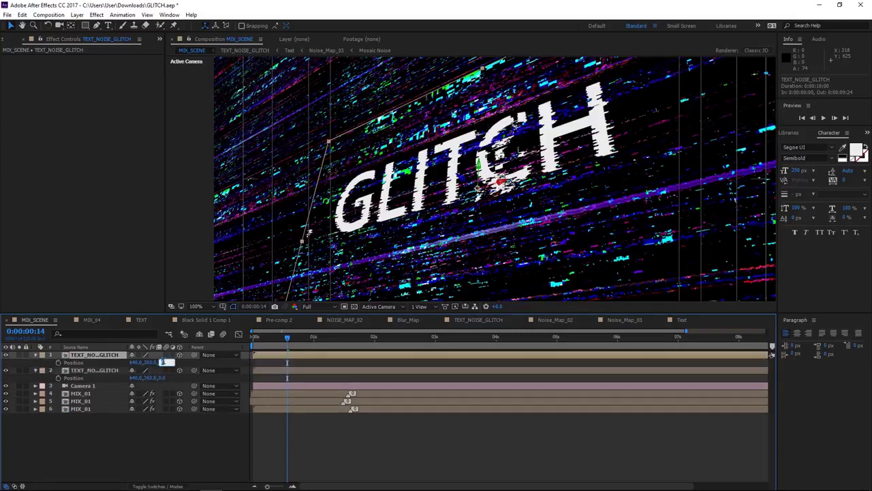
{"action": "type", "text": "-5"}
{"action": "key", "text": "Return"}
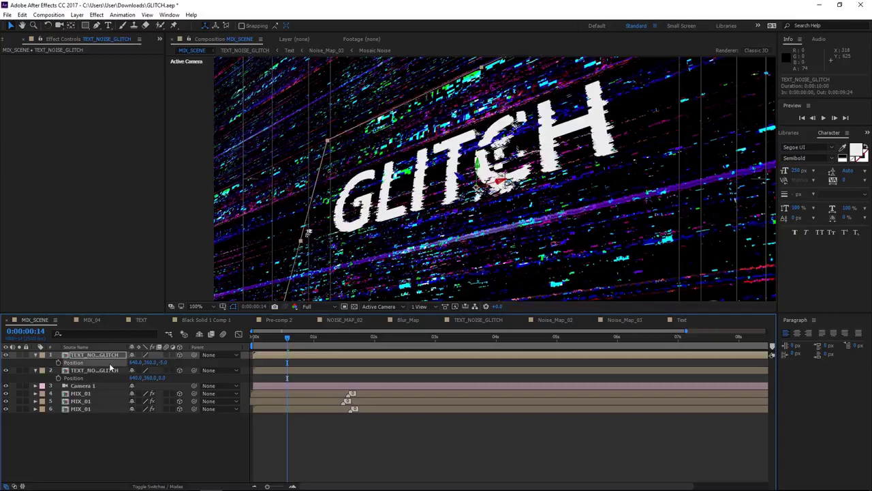
{"action": "key", "text": "F4"}
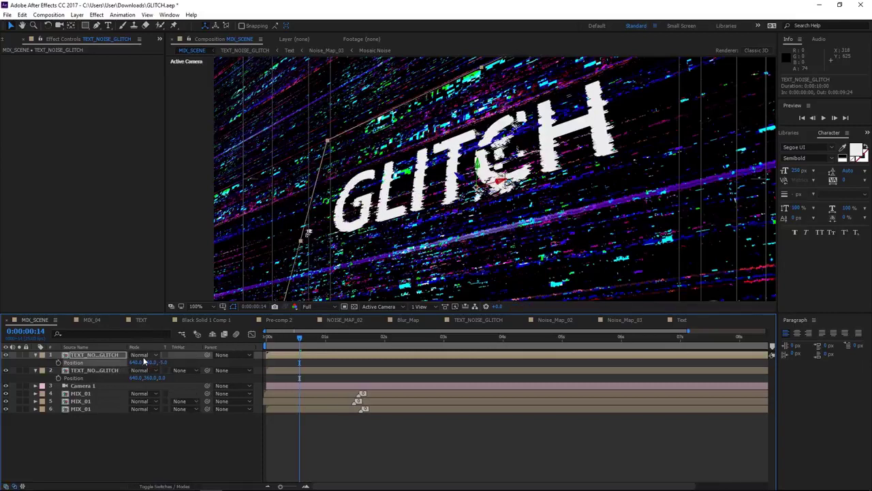
Set both TEXT_NOISE_GLITCH layers to Overlay blend mode.
{"action": "left_click", "coordinate": [143, 355]}
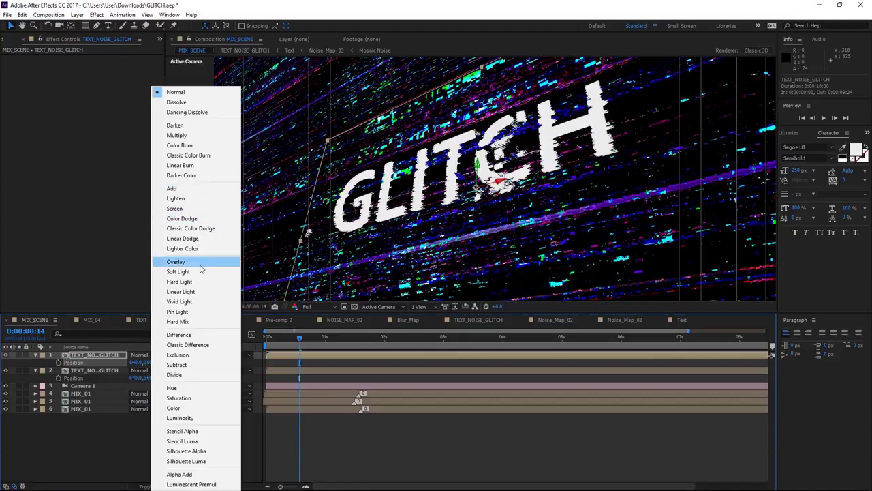
{"action": "left_click", "coordinate": [197, 263]}
{"action": "left_click", "coordinate": [81, 370]}
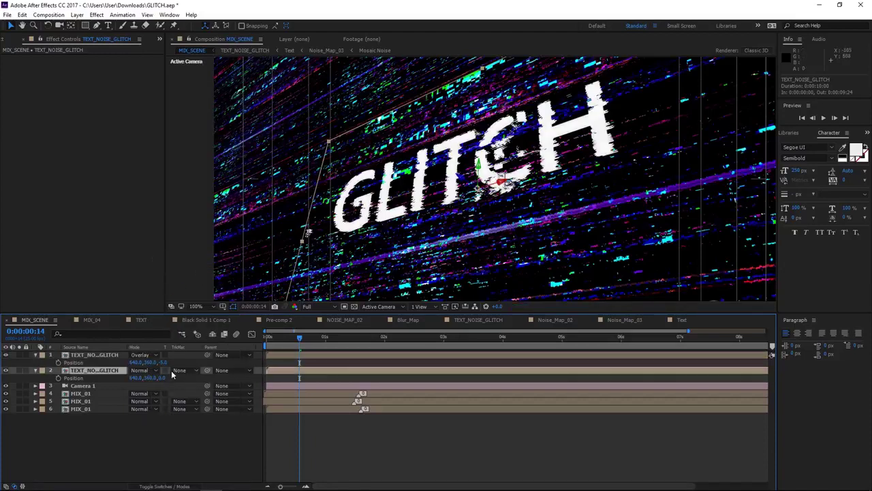
{"action": "left_click", "coordinate": [156, 370]}
{"action": "left_click", "coordinate": [187, 262]}
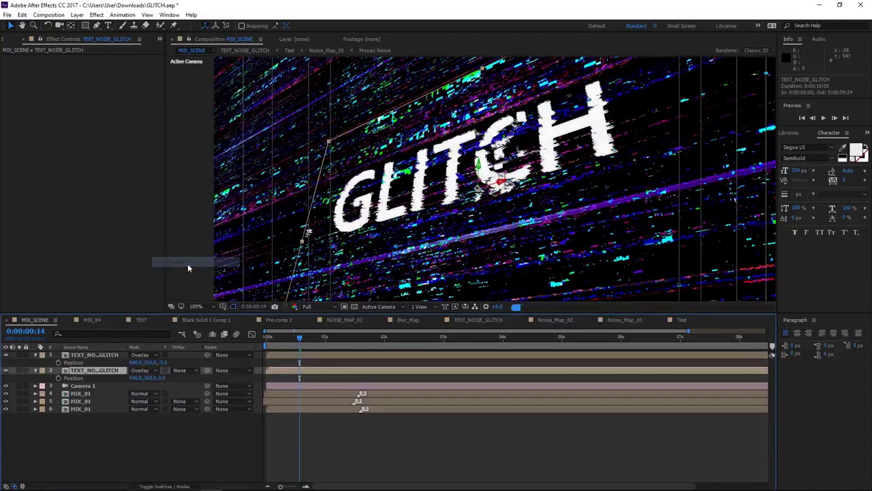
Duplicate the top copy twice, setting the new copies' Z positions to -10 and -15.
{"action": "left_click", "coordinate": [93, 354]}
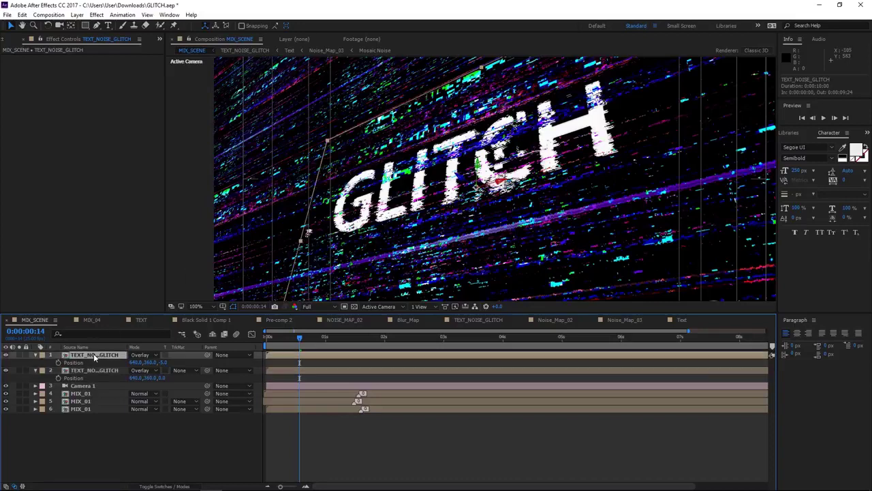
{"action": "key", "text": "ctrl+d"}
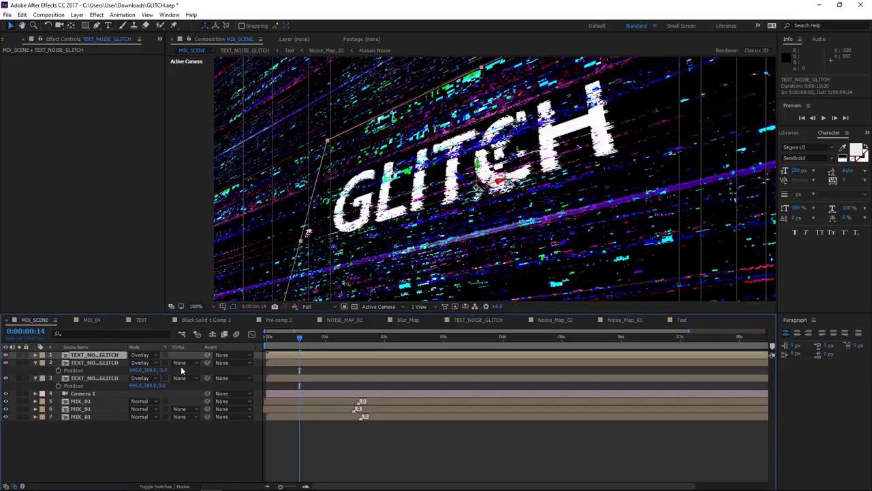
{"action": "key", "text": "p"}
{"action": "left_click", "coordinate": [167, 362]}
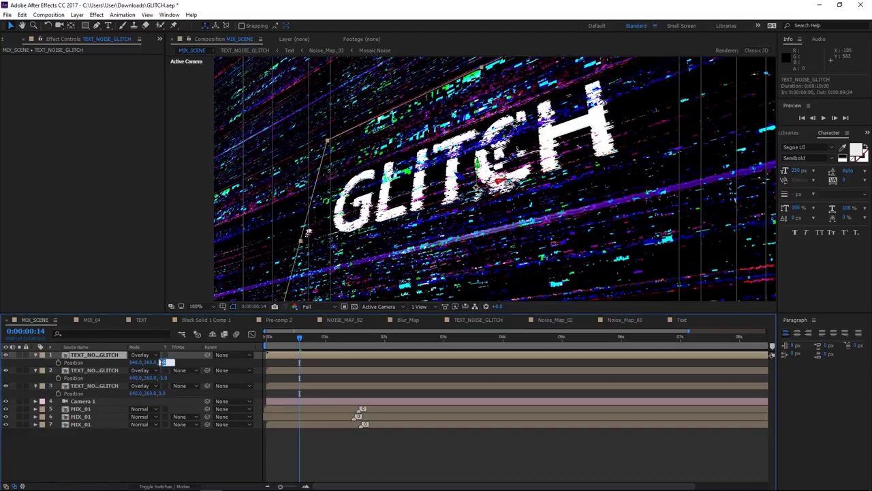
{"action": "key", "text": "Return"}
{"action": "left_click", "coordinate": [112, 356]}
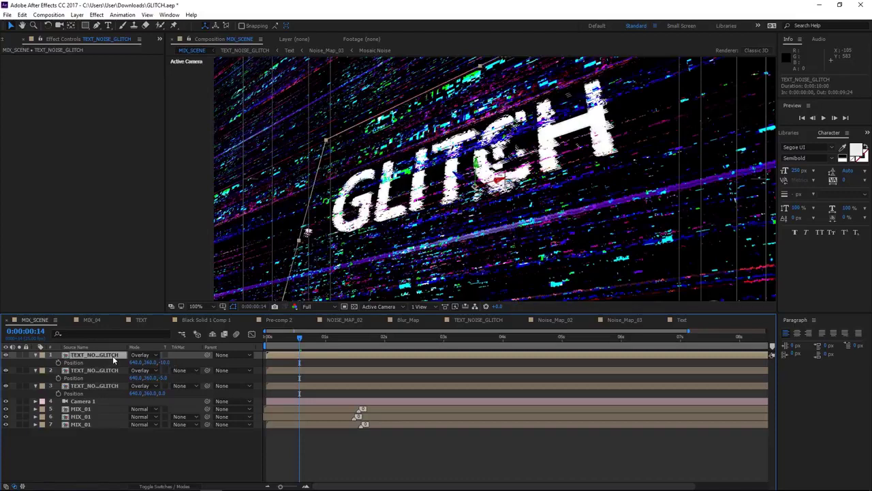
{"action": "key", "text": "ctrl+d"}
{"action": "key", "text": "p"}
{"action": "left_click", "coordinate": [166, 362]}
{"action": "type", "text": "-15"}
{"action": "key", "text": "Return"}
Add two more duplicates at Z positions -20 and -25.
{"action": "left_click", "coordinate": [101, 356]}
{"action": "key", "text": "ctrl+d"}
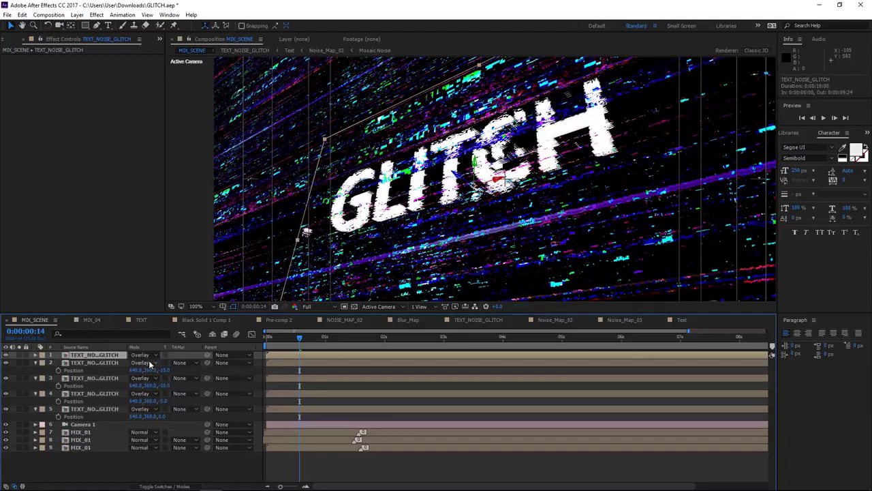
{"action": "key", "text": "p"}
{"action": "left_click", "coordinate": [166, 362]}
{"action": "left_click", "coordinate": [94, 356]}
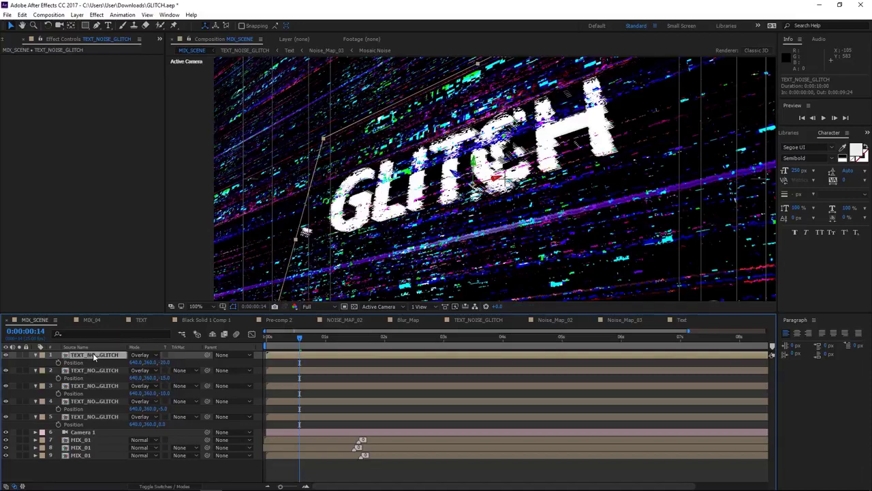
{"action": "key", "text": "ctrl+d"}
{"action": "left_click", "coordinate": [163, 362]}
{"action": "type", "text": "-25"}
{"action": "key", "text": "Return"}
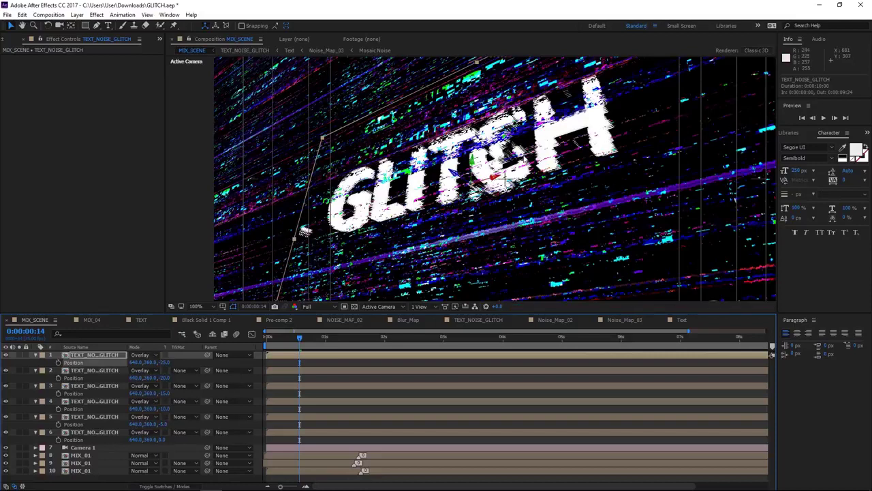
Duplicate the top copy once more and set the new top layer to Normal blending.
{"action": "left_click", "coordinate": [104, 428]}
{"action": "left_click", "coordinate": [102, 417]}
{"action": "left_click", "coordinate": [101, 402]}
{"action": "left_click", "coordinate": [104, 386]}
{"action": "left_click", "coordinate": [107, 371]}
{"action": "left_click", "coordinate": [111, 355]}
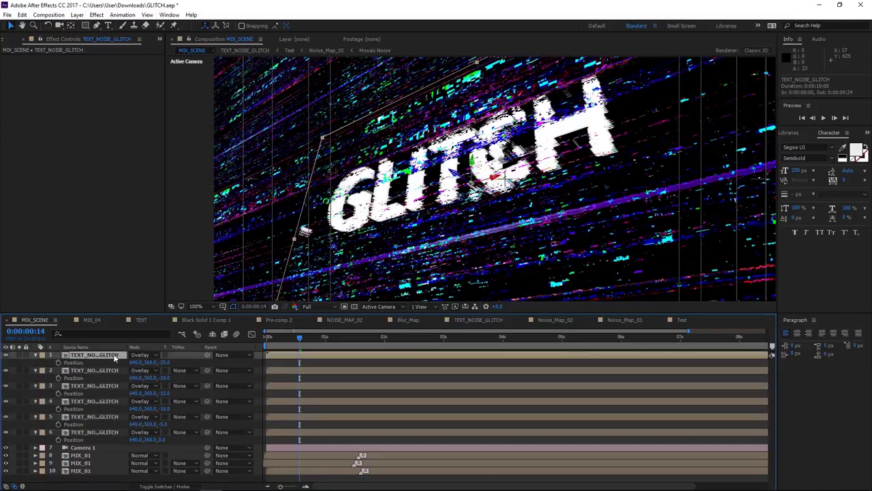
{"action": "key", "text": "ctrl+d"}
{"action": "left_click", "coordinate": [158, 356]}
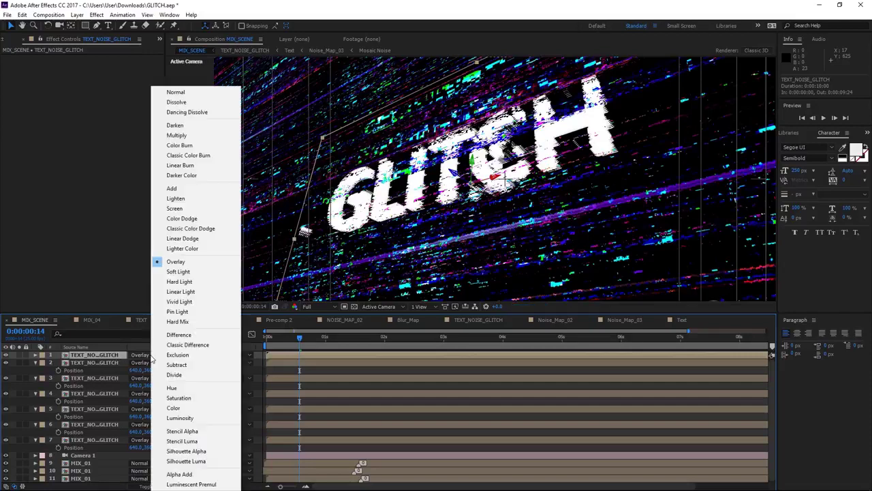
{"action": "left_click", "coordinate": [180, 93]}
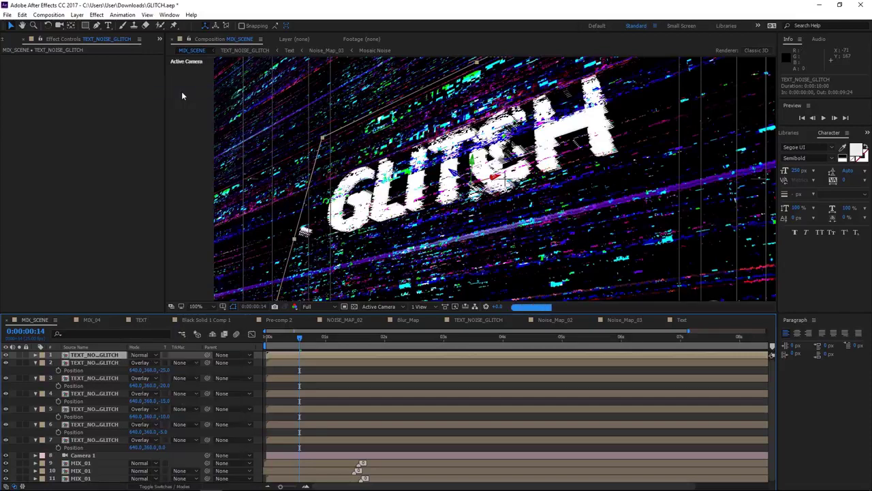
Pan the close-up view across the stacked text and scrub back to an earlier frame.
{"action": "scroll", "coordinate": [541, 147], "scroll_direction": "up", "scroll_amount": 1}
{"action": "scroll", "coordinate": [541, 147], "scroll_direction": "up", "scroll_amount": 1}
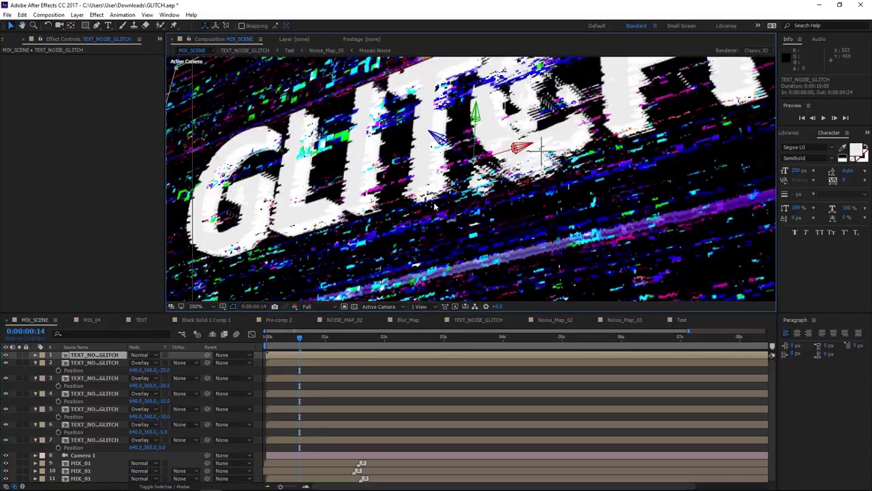
{"action": "scroll", "coordinate": [468, 234], "scroll_direction": "up", "scroll_amount": 2}
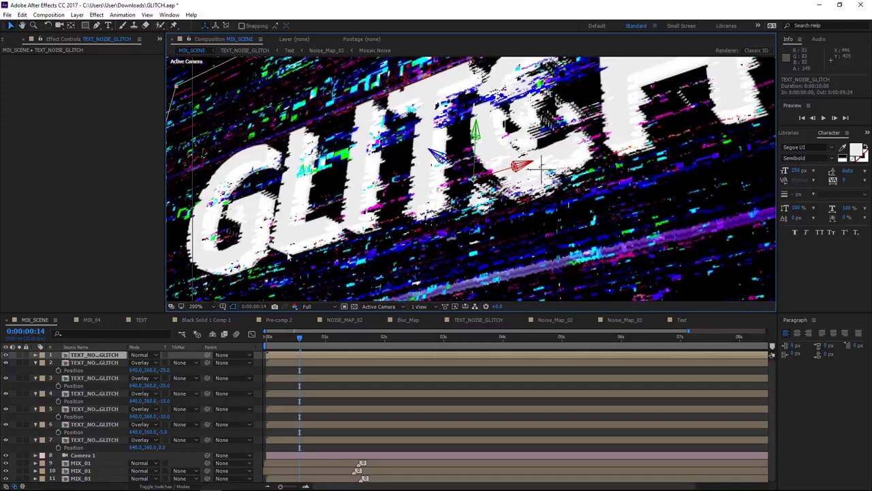
{"action": "left_click_drag", "start_coordinate": [550, 157], "coordinate": [509, 210]}
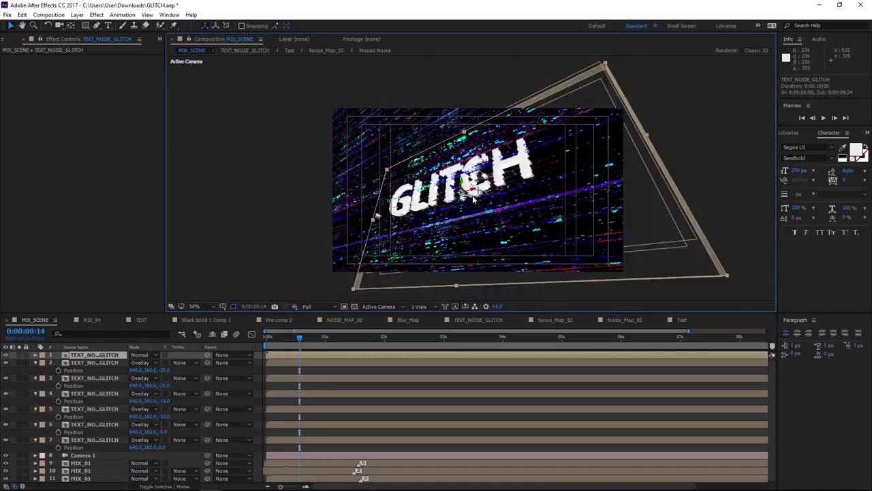
{"action": "left_click_drag", "start_coordinate": [283, 340], "coordinate": [289, 339]}
Zoom the view to 100% and apply Tritone to the TEXT_NOISE_GLITCH layer.
{"action": "key", "text": "slash"}
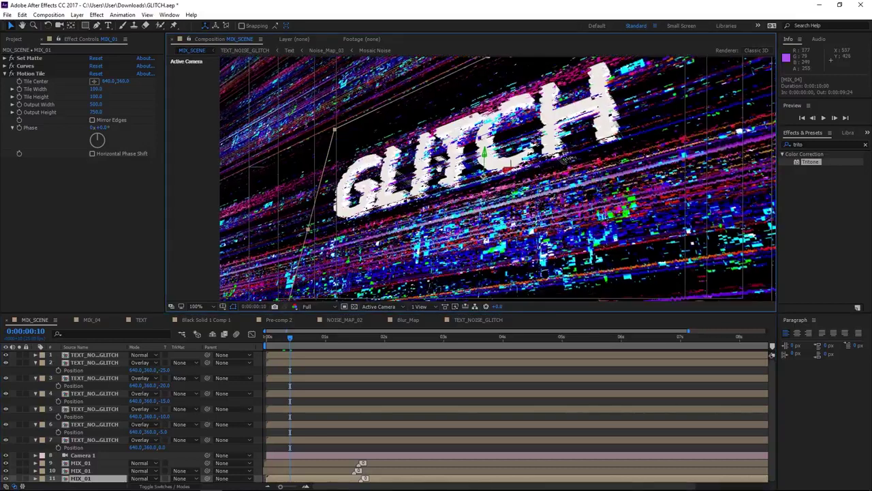
{"action": "left_click_drag", "start_coordinate": [378, 170], "coordinate": [419, 138]}
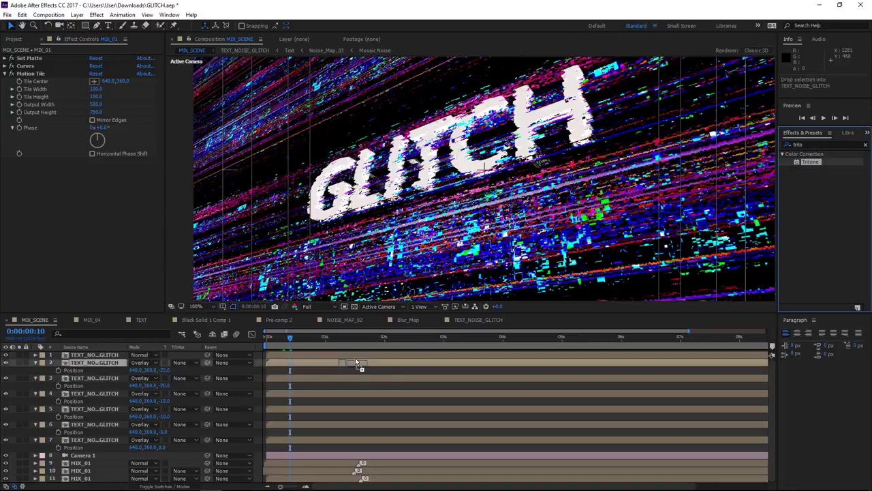
{"action": "left_click_drag", "start_coordinate": [813, 167], "coordinate": [353, 354]}
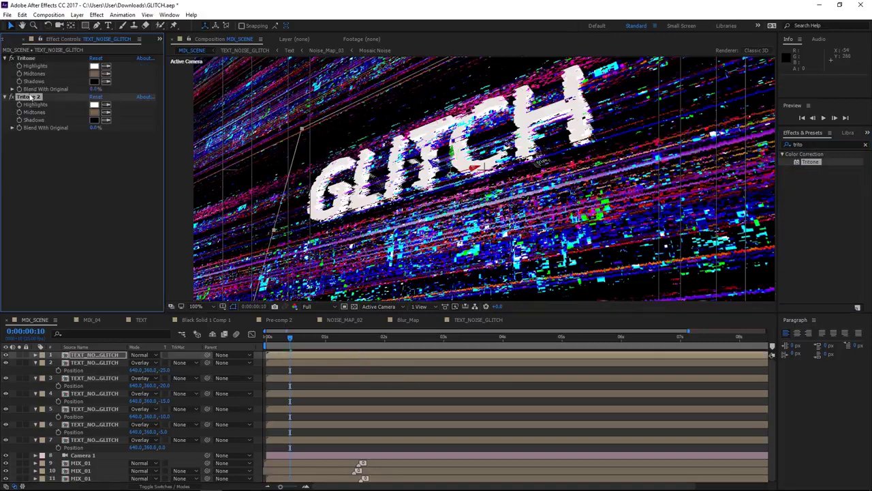
Delete both Tritone effects, set the time to frame 13 and show the Project panel.
{"action": "key", "text": "Home"}
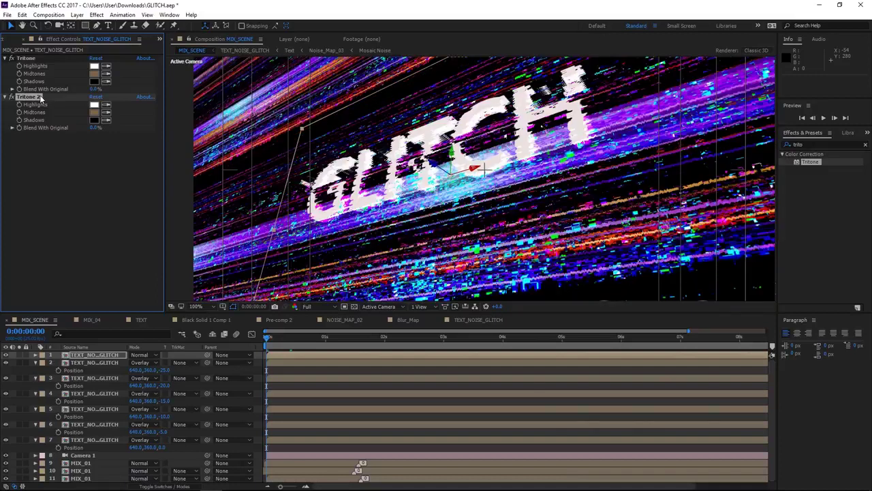
{"action": "key", "text": "Delete"}
{"action": "left_click", "coordinate": [31, 59]}
{"action": "key", "text": "Delete"}
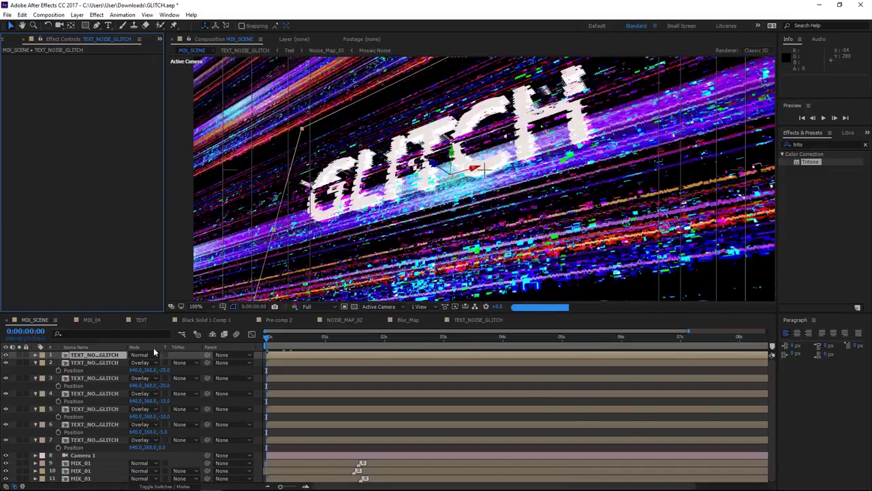
{"action": "left_click", "coordinate": [297, 338]}
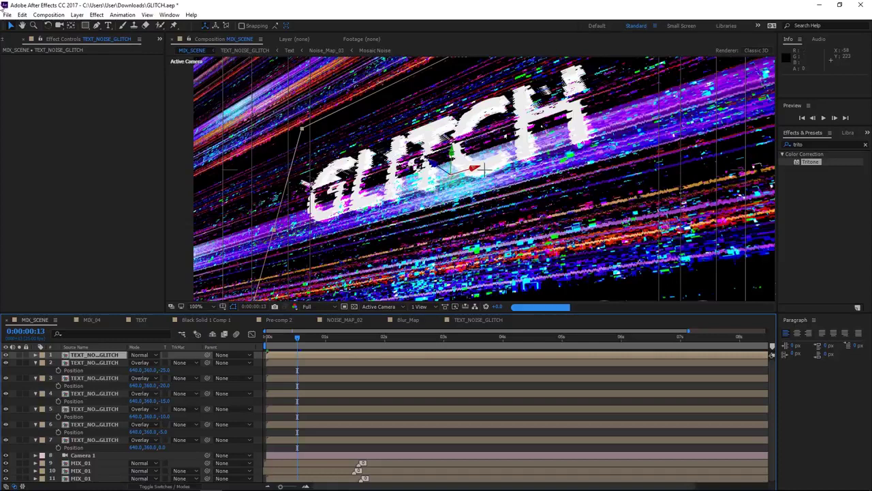
{"action": "left_click", "coordinate": [10, 41]}
Reveal the TEXT_NOISE_GLITCH layer's source in the Project and duplicate it as TEXT_NOISE_GLITCH 2.
{"action": "left_click", "coordinate": [6, 147]}
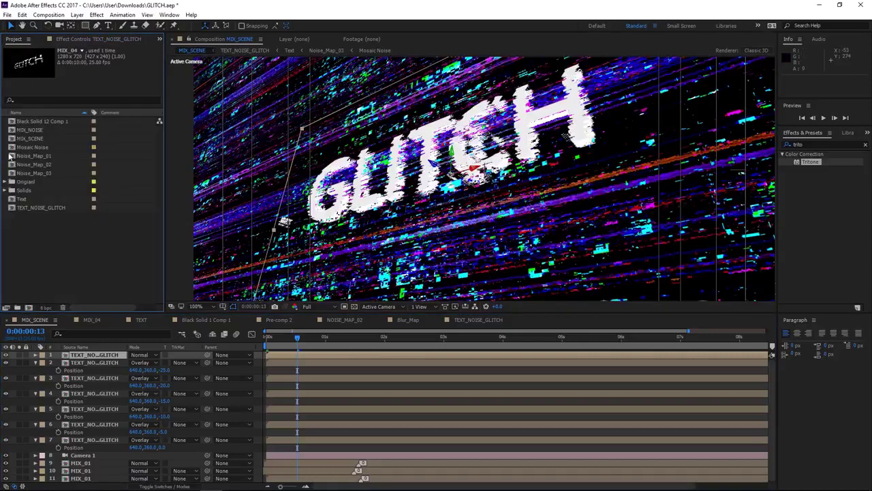
{"action": "right_click", "coordinate": [112, 358]}
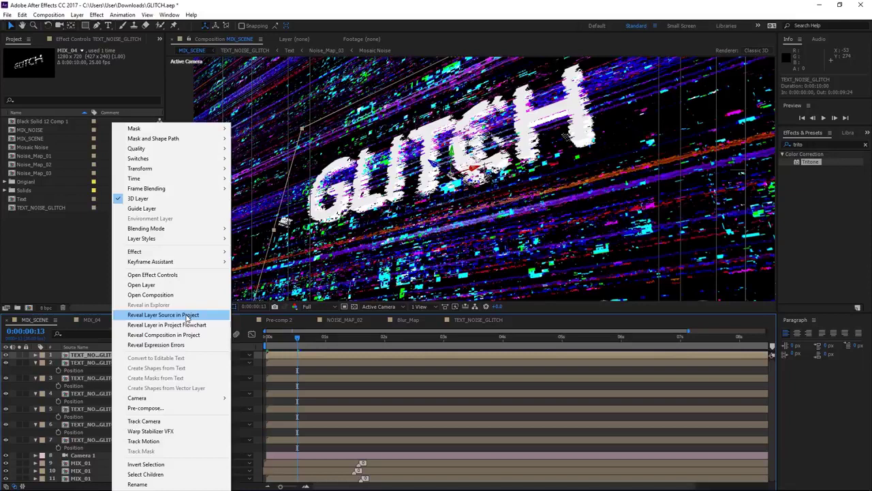
{"action": "left_click", "coordinate": [186, 317]}
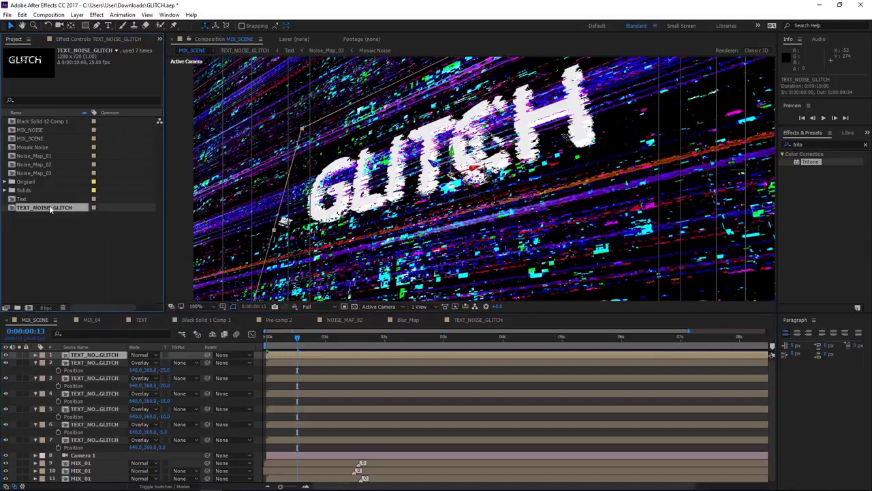
{"action": "key", "text": "ctrl+d"}
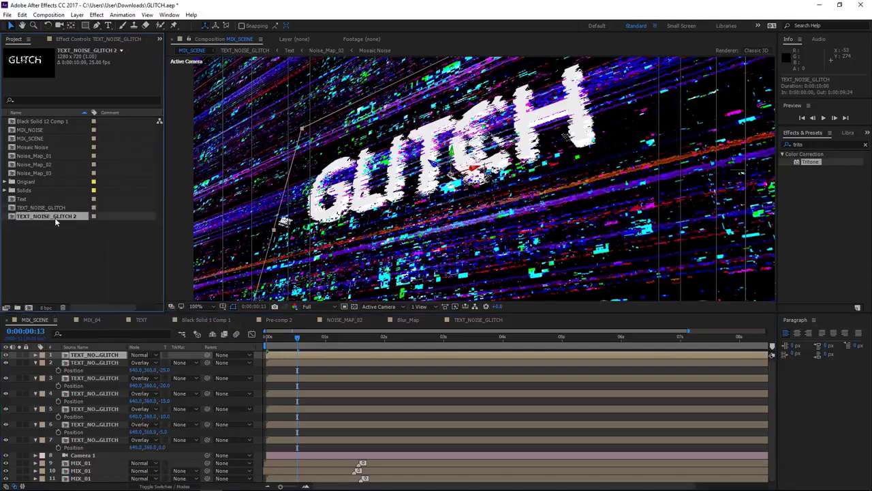
Open TEXT_NOISE_GLITCH 2, reveal its Text layer's source and duplicate it as Text 2.
{"action": "double_click", "coordinate": [55, 217]}
{"action": "scroll", "coordinate": [228, 277], "scroll_direction": "up", "scroll_amount": 2}
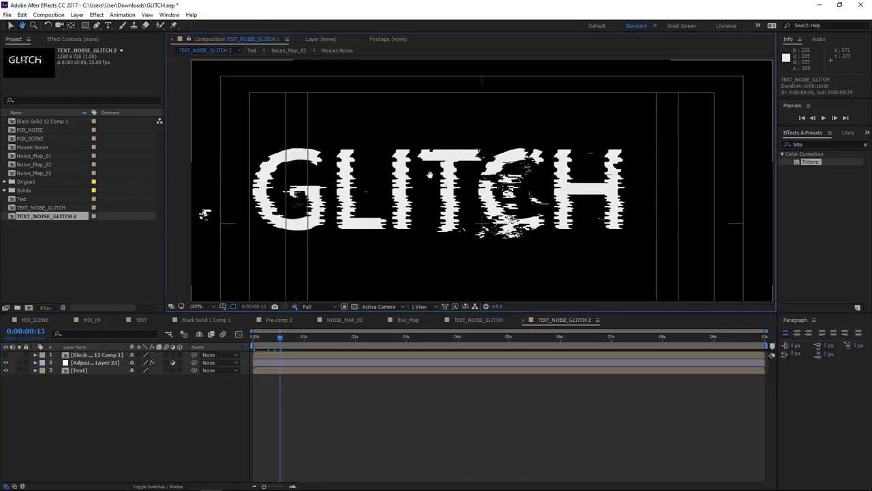
{"action": "scroll", "coordinate": [229, 278], "scroll_direction": "up", "scroll_amount": 2}
{"action": "left_click", "coordinate": [86, 372]}
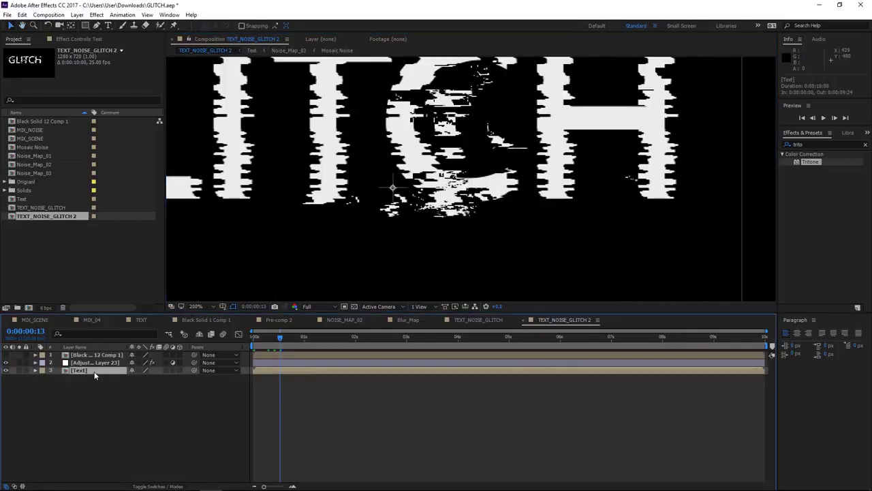
{"action": "scroll", "coordinate": [369, 219], "scroll_direction": "down", "scroll_amount": 2}
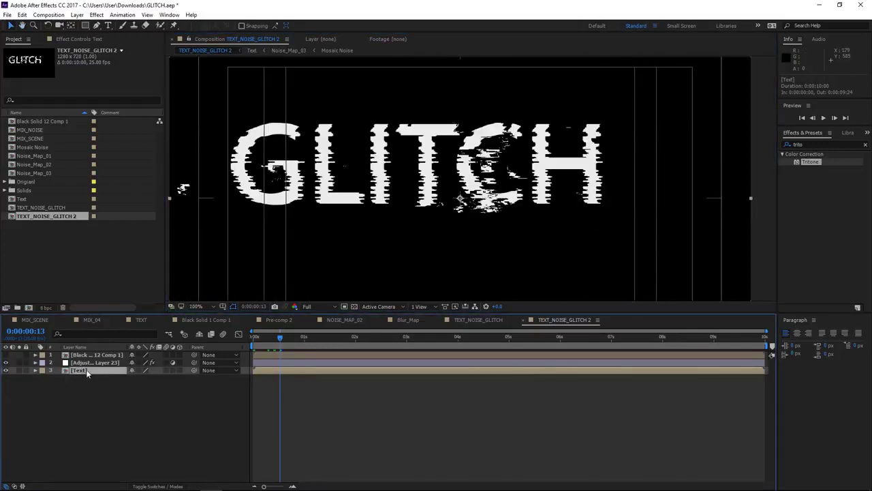
{"action": "right_click", "coordinate": [84, 371]}
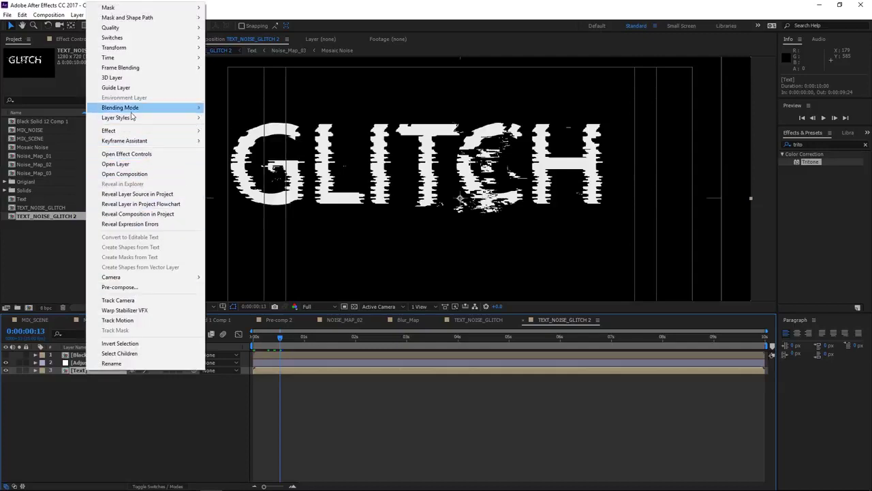
{"action": "left_click", "coordinate": [159, 197]}
{"action": "key", "text": "ctrl+d"}
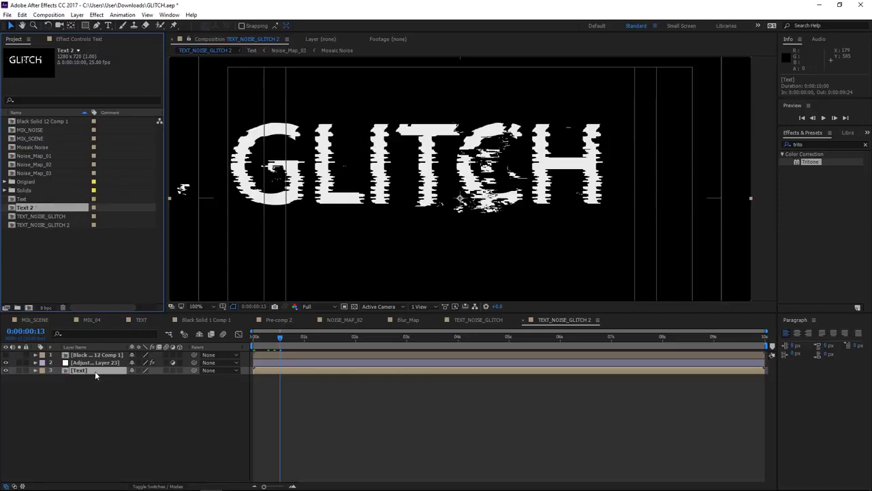
Replace the [Text] layer's source with Text 2, verify it, then open Text 2 and select Noise_Map_03.
{"action": "left_click_drag", "start_coordinate": [27, 213], "coordinate": [83, 373]}
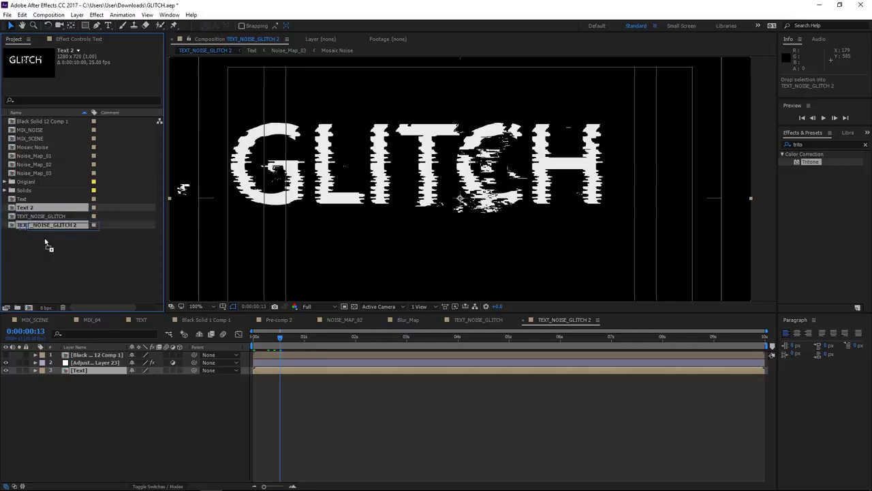
{"action": "double_click", "coordinate": [87, 368]}
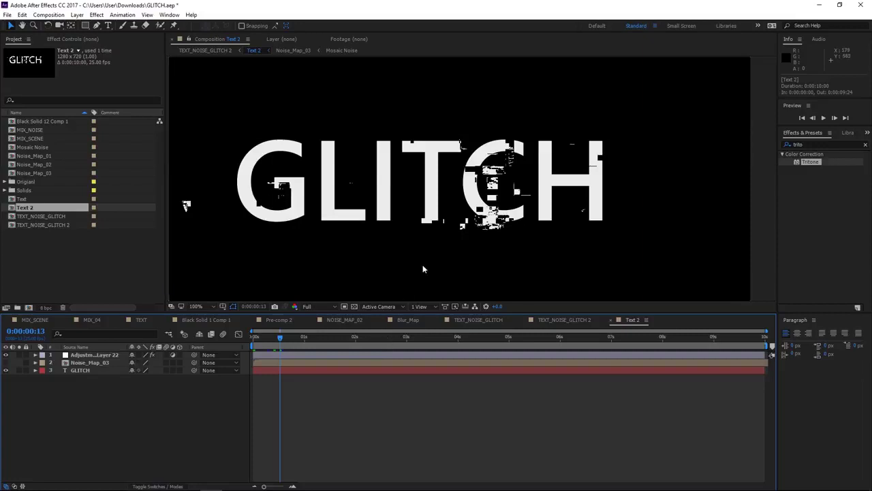
{"action": "left_click", "coordinate": [54, 225]}
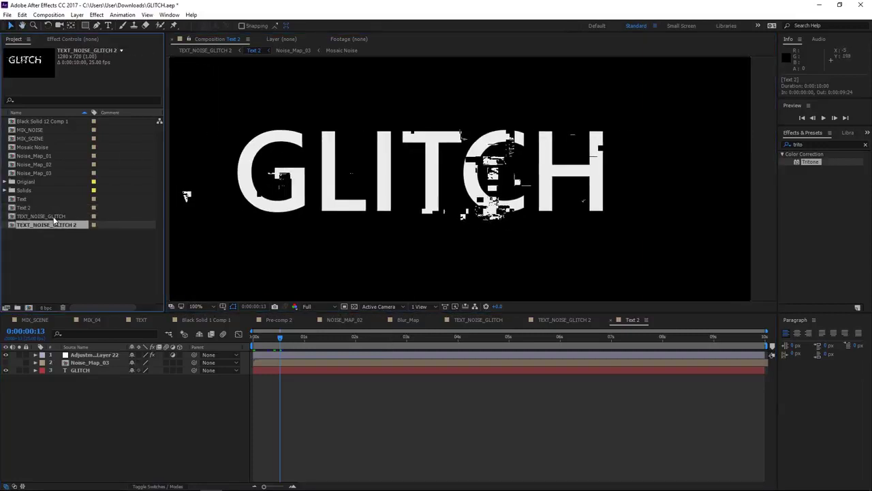
{"action": "double_click", "coordinate": [60, 225]}
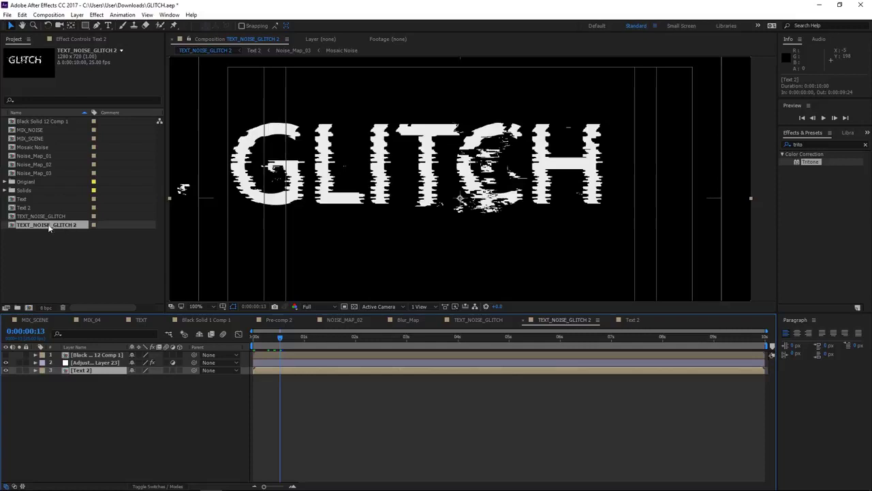
{"action": "double_click", "coordinate": [82, 371]}
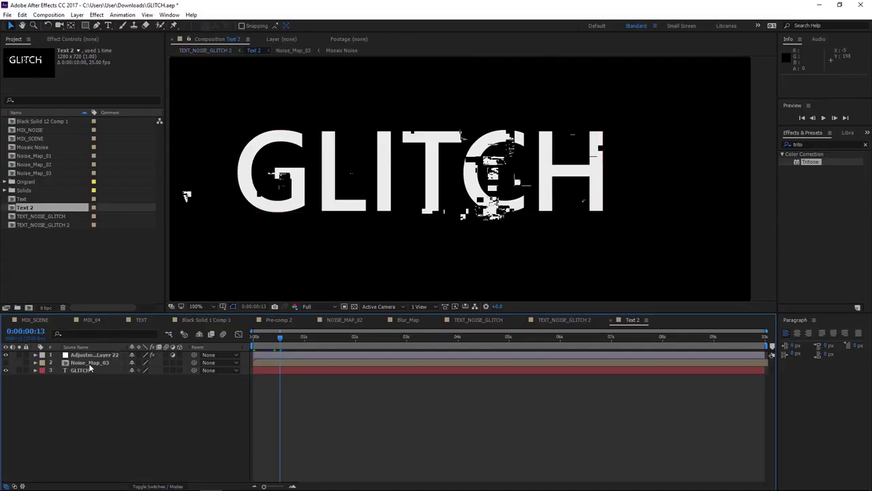
{"action": "left_click", "coordinate": [89, 363]}
Create a new black solid and apply Fractal Noise to it.
{"action": "left_click", "coordinate": [106, 383]}
{"action": "key", "text": "ctrl+y"}
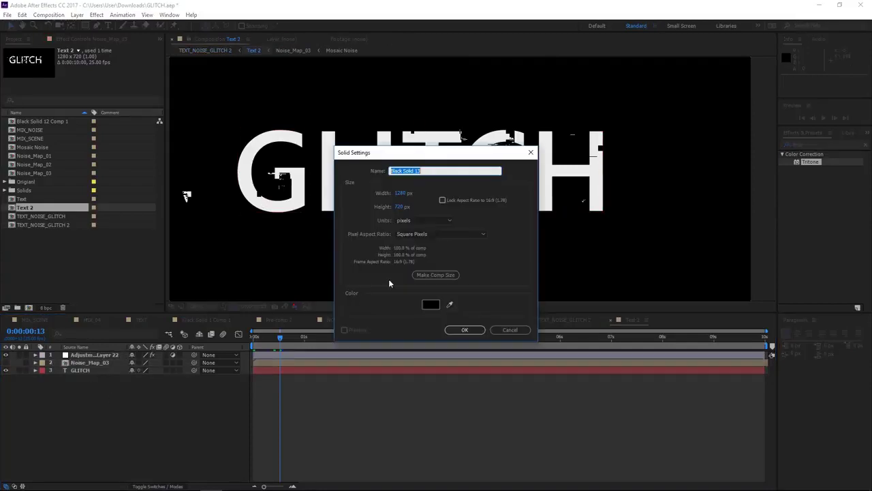
{"action": "left_click", "coordinate": [464, 331]}
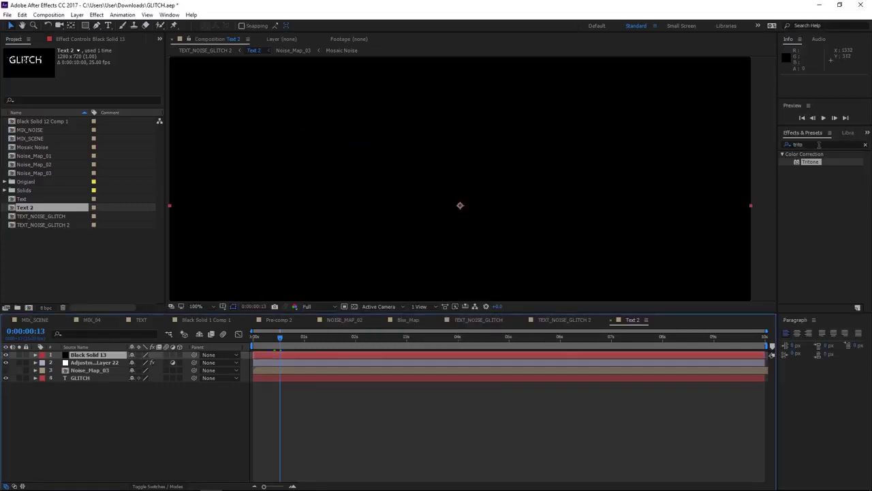
{"action": "left_click", "coordinate": [820, 144]}
{"action": "type", "text": "fract"}
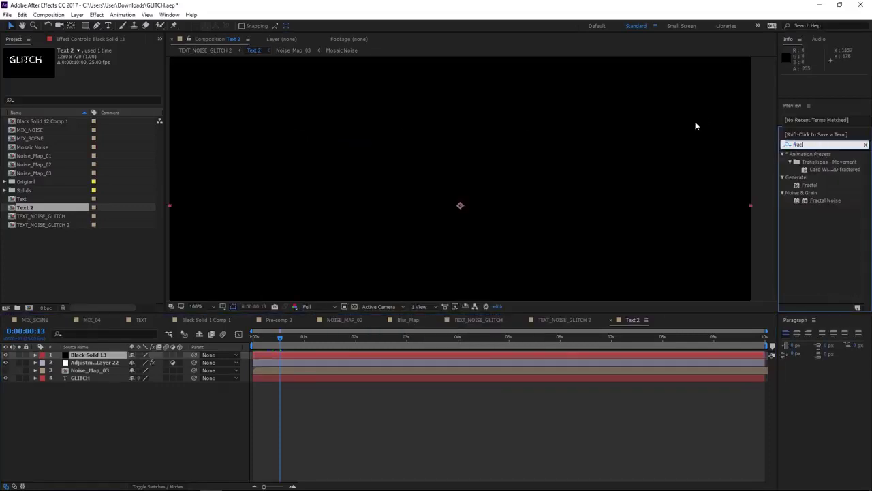
{"action": "left_click_drag", "start_coordinate": [830, 202], "coordinate": [356, 357]}
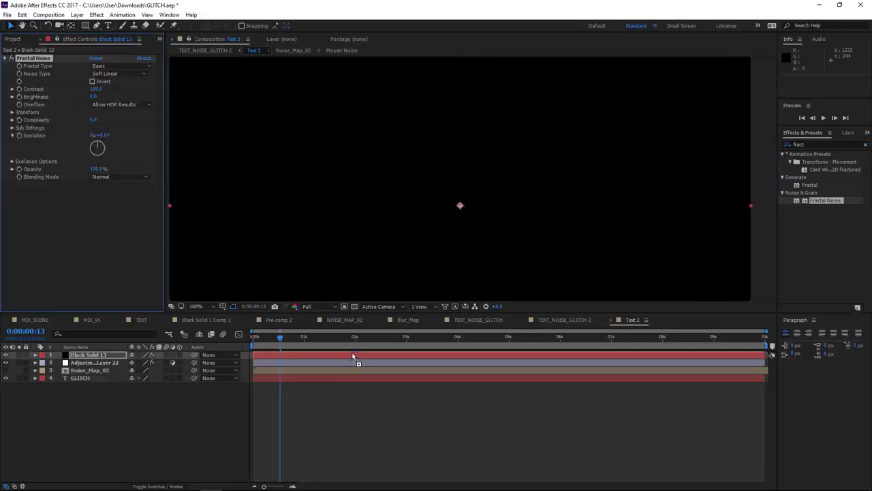
Set the Fractal Noise type to Block and move the noise layer up and left.
{"action": "scroll", "coordinate": [370, 146], "scroll_direction": "down", "scroll_amount": 1}
{"action": "scroll", "coordinate": [368, 146], "scroll_direction": "up", "scroll_amount": 1}
{"action": "mouse_move", "coordinate": [368, 146]}
{"action": "left_mouse_down"}
{"action": "mouse_move", "coordinate": [463, 232]}
{"action": "mouse_move", "coordinate": [436, 189]}
{"action": "left_mouse_up"}
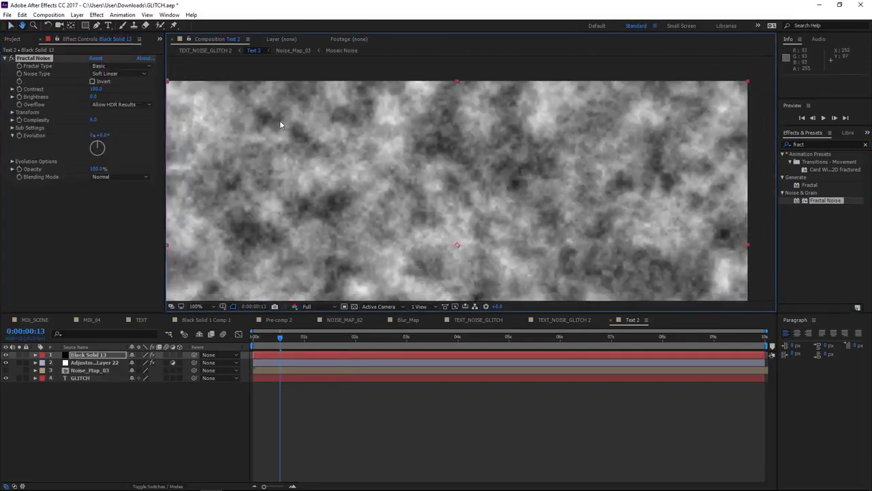
{"action": "left_click", "coordinate": [105, 74]}
{"action": "left_click", "coordinate": [125, 85]}
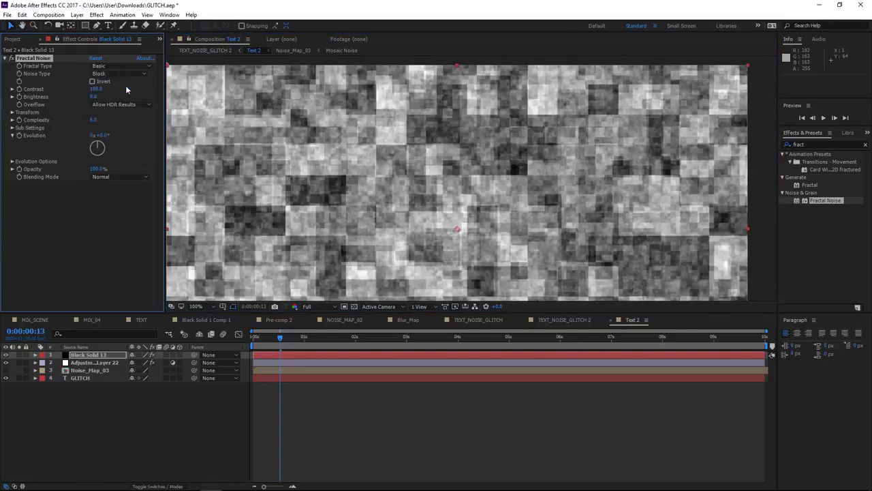
{"action": "left_click_drag", "start_coordinate": [440, 132], "coordinate": [424, 142]}
{"action": "scroll", "coordinate": [405, 120], "scroll_direction": "up", "scroll_amount": 1}
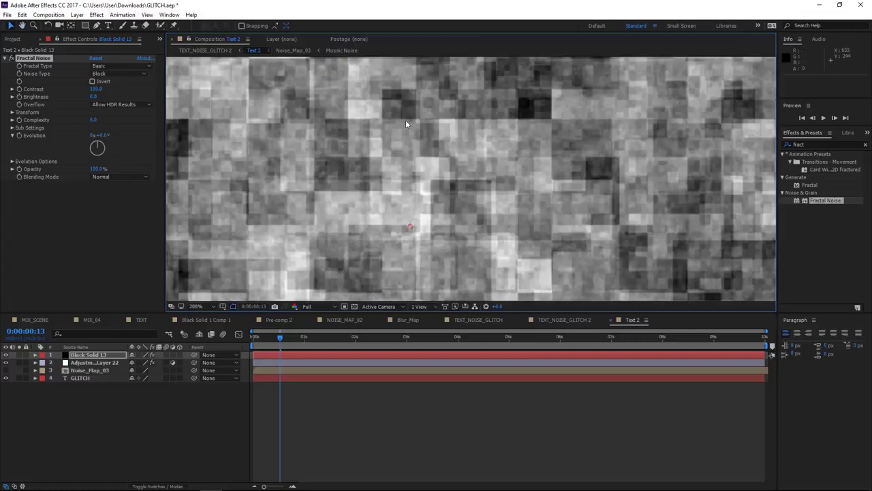
{"action": "key", "text": "v"}
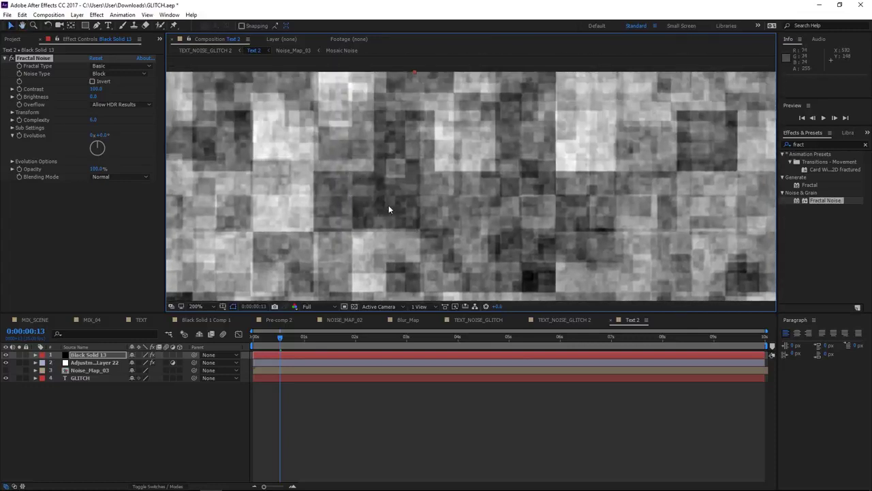
{"action": "left_click_drag", "start_coordinate": [426, 237], "coordinate": [383, 183]}
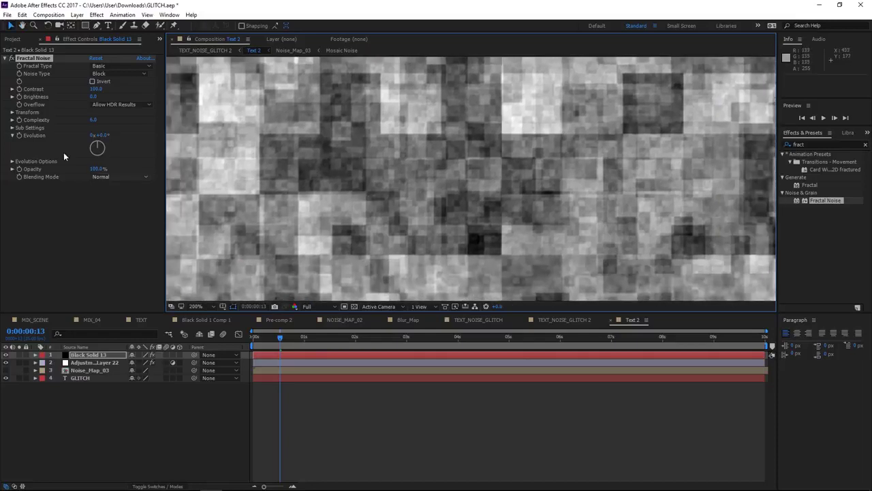
Set Sub Influence to 0 under Fractal Noise Sub Settings.
{"action": "left_click", "coordinate": [28, 134]}
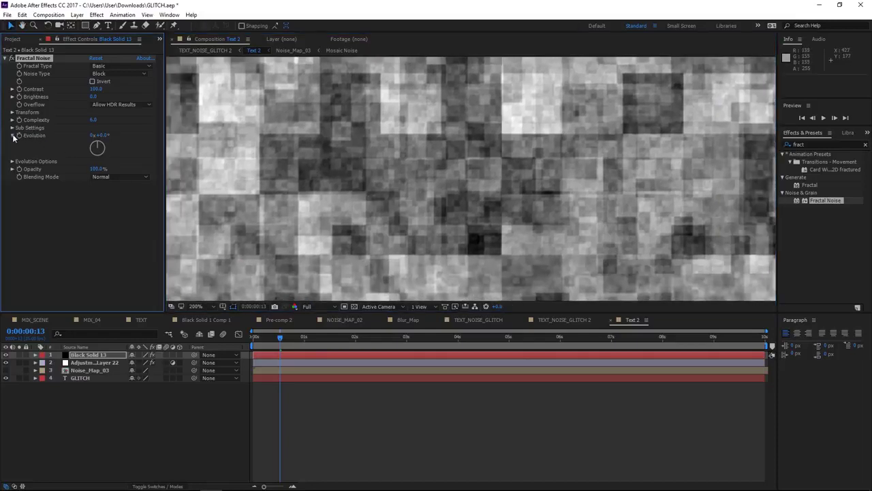
{"action": "left_click", "coordinate": [13, 135]}
{"action": "left_click", "coordinate": [11, 127]}
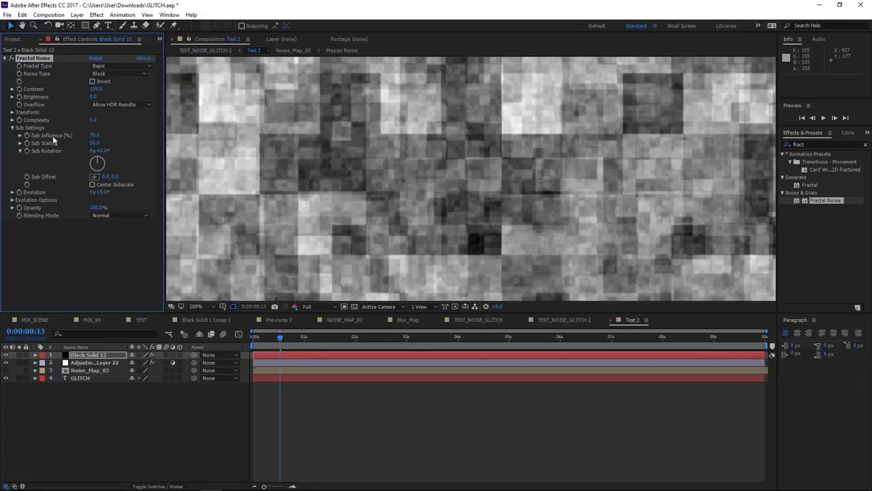
{"action": "mouse_move", "coordinate": [96, 135]}
{"action": "left_mouse_down"}
{"action": "mouse_move", "coordinate": [100, 150]}
{"action": "mouse_move", "coordinate": [52, 136]}
{"action": "left_mouse_up"}
{"action": "left_click", "coordinate": [95, 136]}
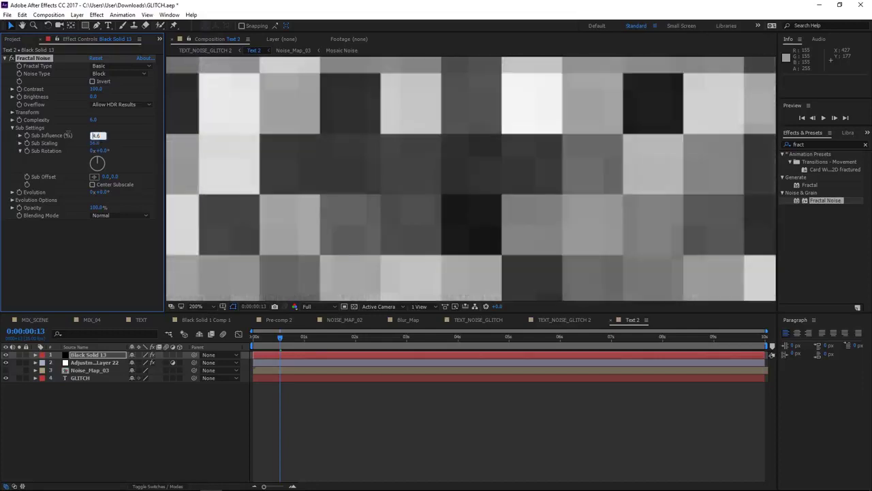
{"action": "type", "text": "0"}
{"action": "key", "text": "Return"}
{"action": "scroll", "coordinate": [404, 170], "scroll_direction": "down", "scroll_amount": 1}
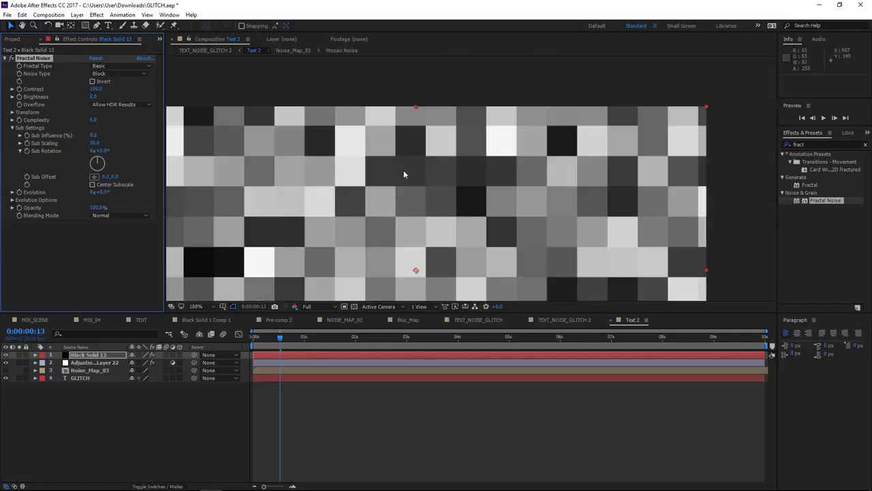
{"action": "left_click_drag", "start_coordinate": [582, 176], "coordinate": [484, 180]}
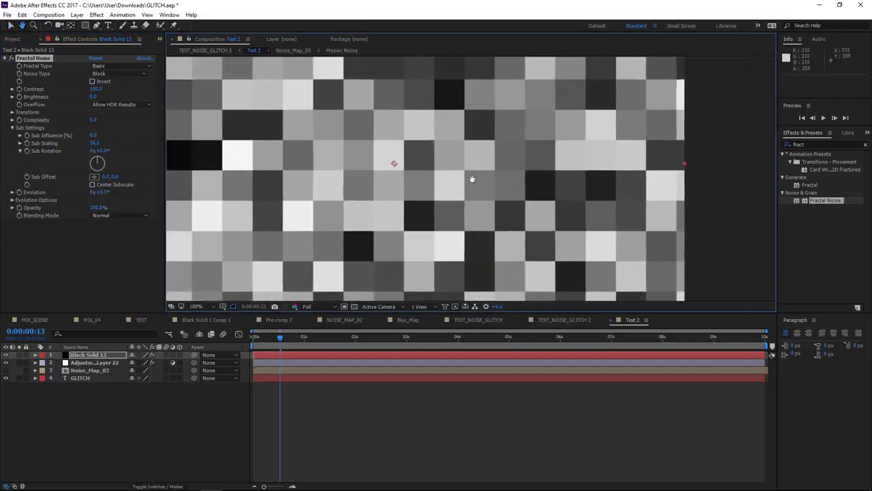
Turn off Uniform Scaling in the noise Transform and set Scale Width to 10000.
{"action": "left_click", "coordinate": [12, 128]}
{"action": "left_click", "coordinate": [12, 113]}
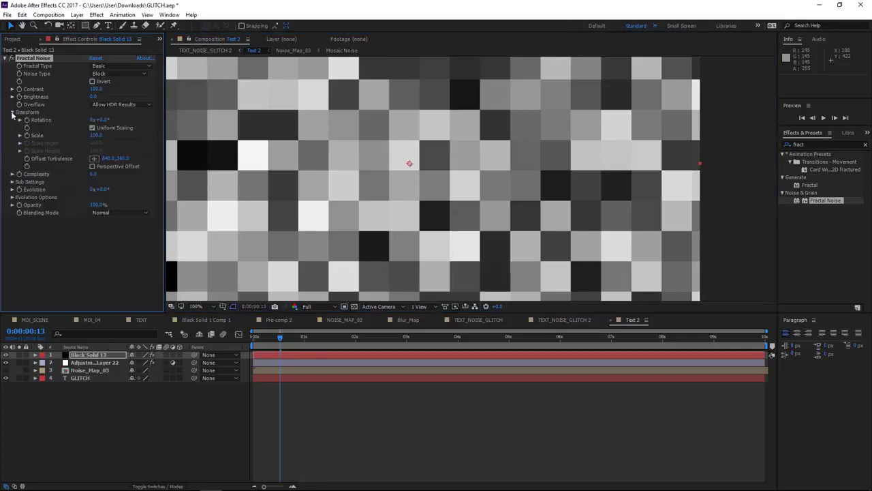
{"action": "left_click", "coordinate": [92, 128]}
{"action": "left_click", "coordinate": [96, 143]}
{"action": "type", "text": "1000"}
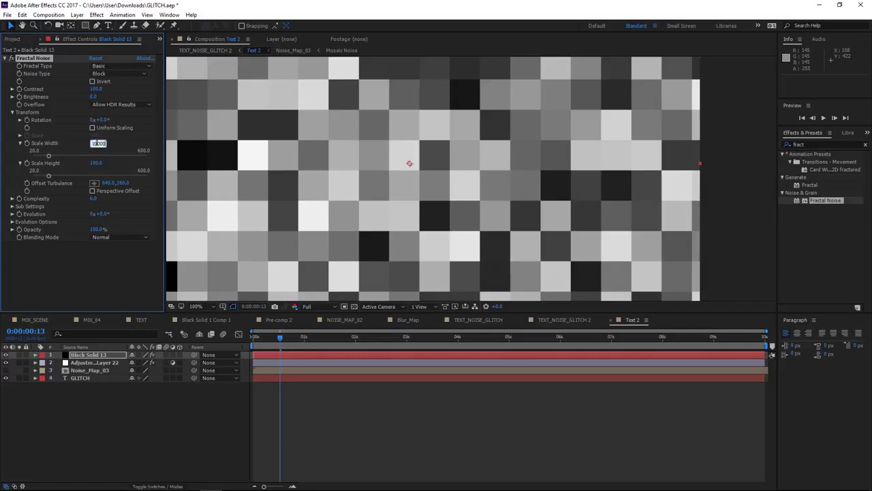
{"action": "key", "text": "Return"}
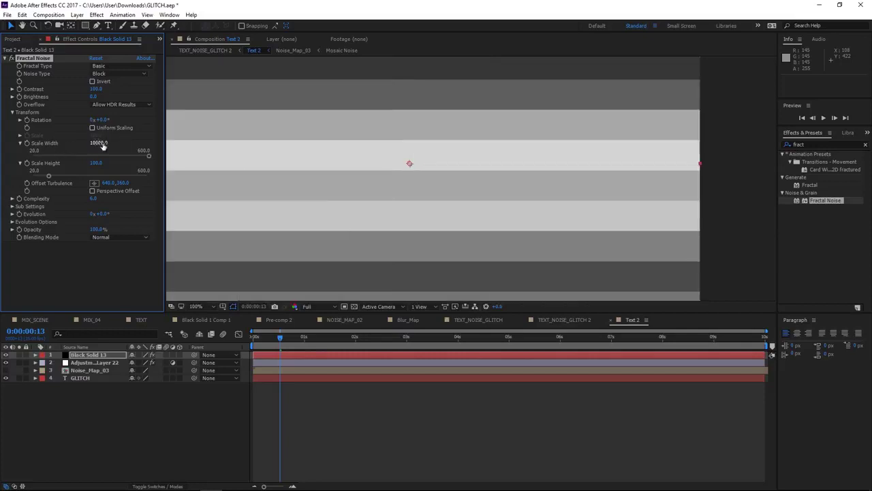
Preview the striped noise and move Black Solid 13 below Noise_Map_03.
{"action": "scroll", "coordinate": [294, 158], "scroll_direction": "down", "scroll_amount": 2}
{"action": "key", "text": "space"}
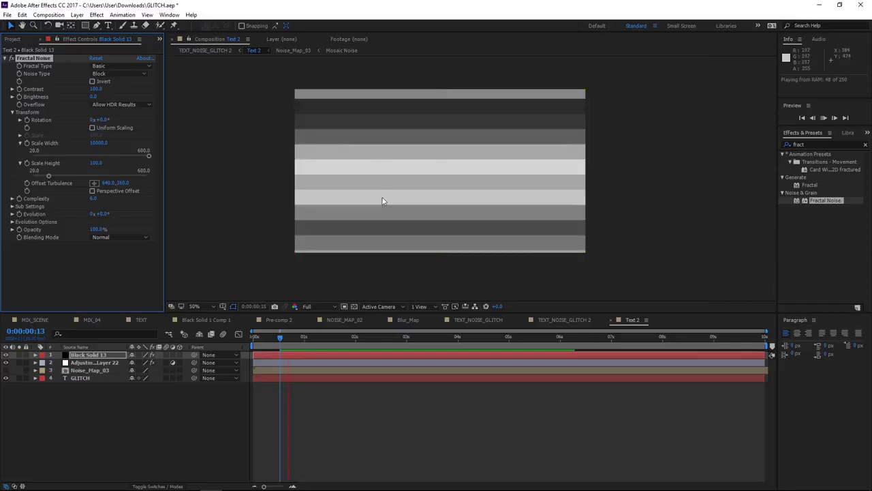
{"action": "left_click", "coordinate": [284, 344]}
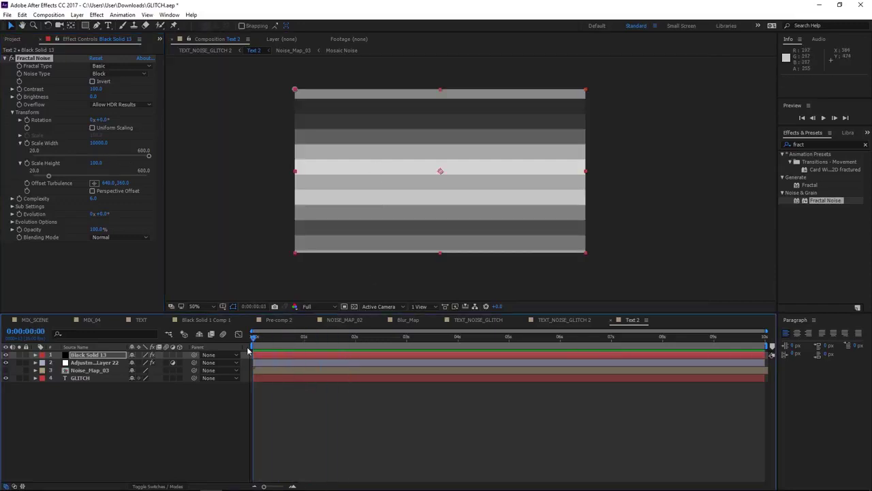
{"action": "scroll", "coordinate": [374, 173], "scroll_direction": "up", "scroll_amount": 2}
{"action": "scroll", "coordinate": [374, 173], "scroll_direction": "down", "scroll_amount": 2}
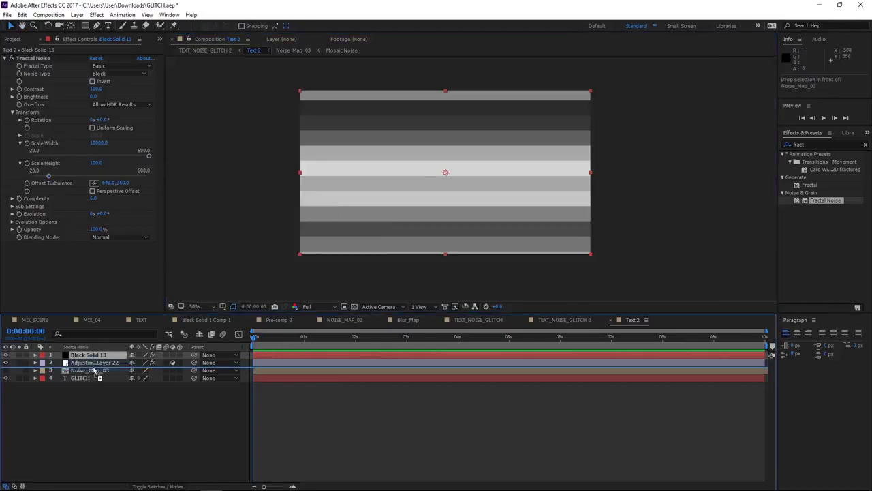
{"action": "mouse_move", "coordinate": [87, 357]}
{"action": "left_mouse_down"}
{"action": "mouse_move", "coordinate": [96, 379]}
{"action": "mouse_move", "coordinate": [100, 370]}
{"action": "left_mouse_up"}
Enable Preserve Transparency on Black Solid 13 so noise shows only inside GLITCH.
{"action": "scroll", "coordinate": [375, 197], "scroll_direction": "up", "scroll_amount": 2}
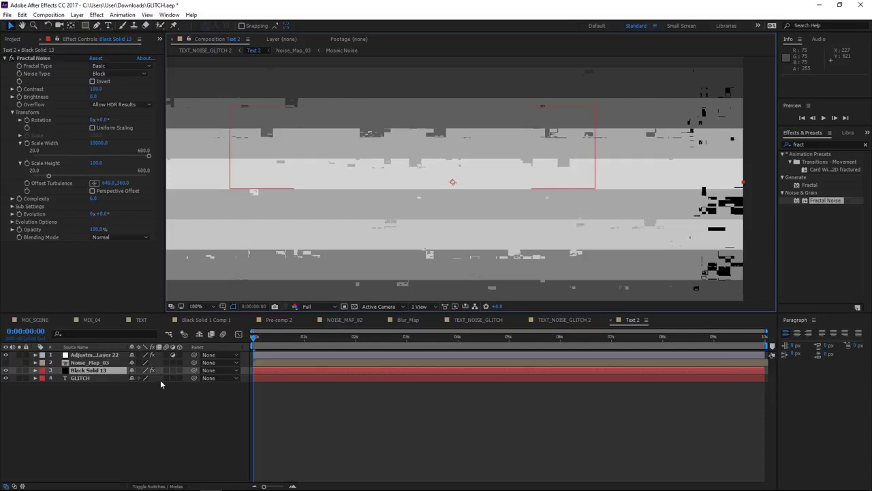
{"action": "left_click", "coordinate": [170, 486]}
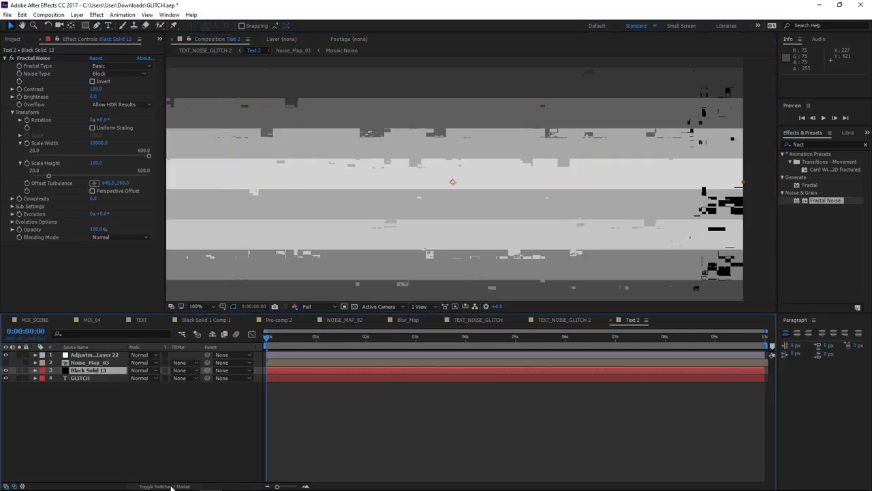
{"action": "left_click", "coordinate": [165, 370]}
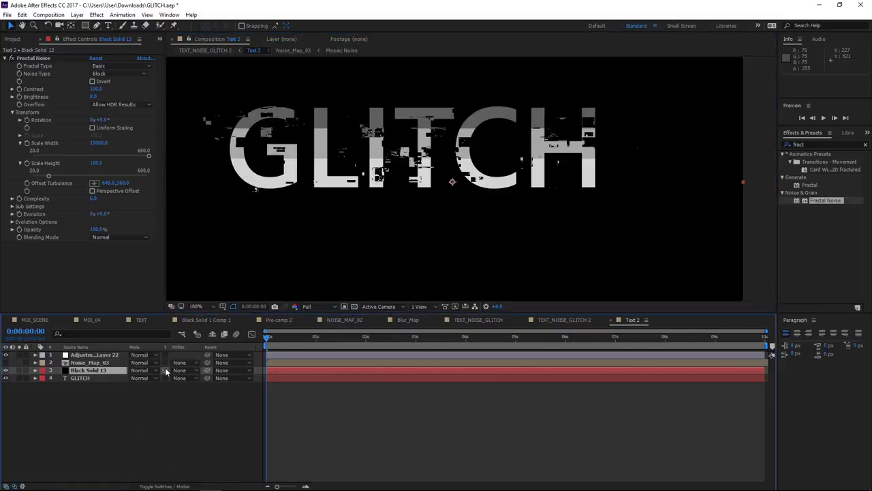
Squash the noise solid to about 32% height and position it at 577, 286.
{"action": "scroll", "coordinate": [437, 232], "scroll_direction": "down", "scroll_amount": 2}
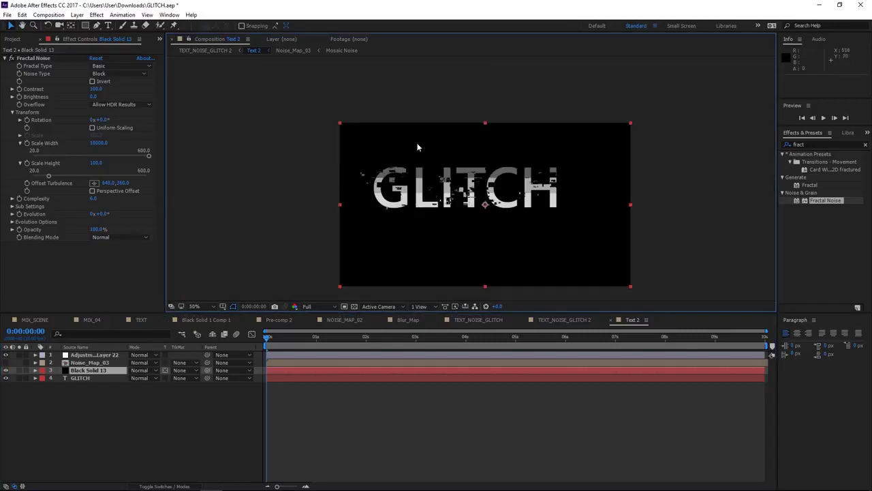
{"action": "left_click_drag", "start_coordinate": [482, 241], "coordinate": [467, 221]}
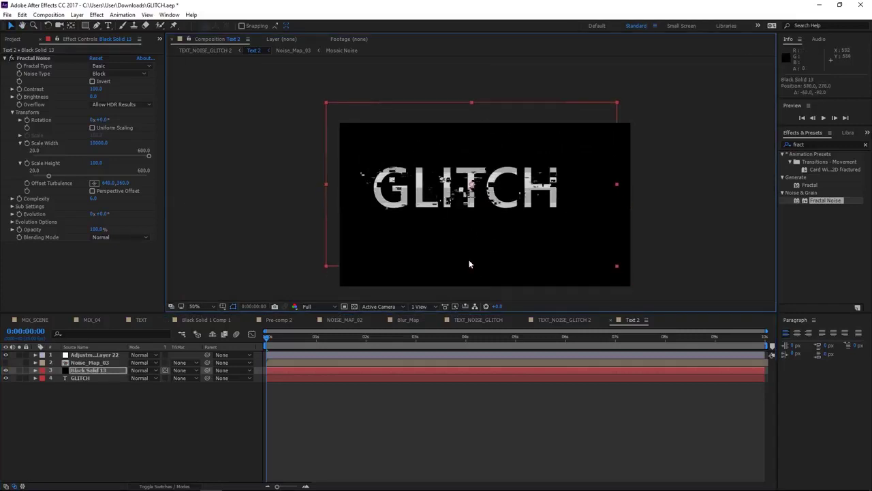
{"action": "left_click_drag", "start_coordinate": [472, 265], "coordinate": [466, 219]}
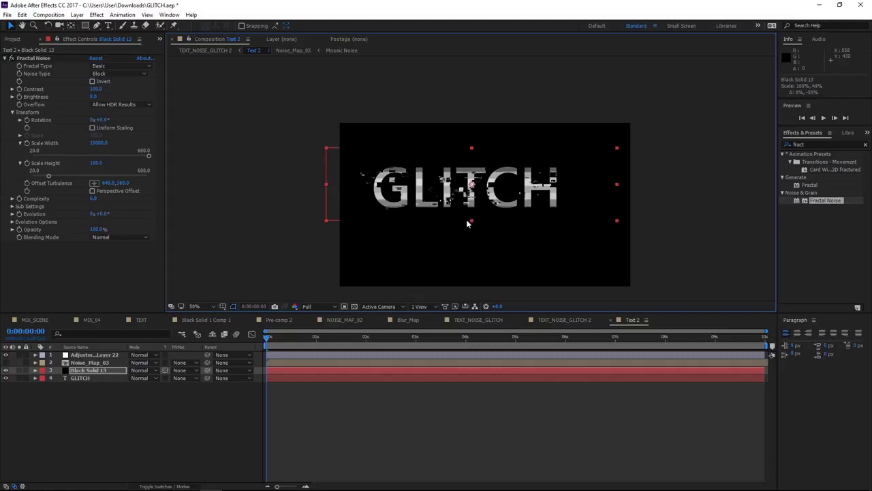
{"action": "left_click_drag", "start_coordinate": [472, 227], "coordinate": [471, 220]}
{"action": "scroll", "coordinate": [471, 218], "scroll_direction": "up", "scroll_amount": 3}
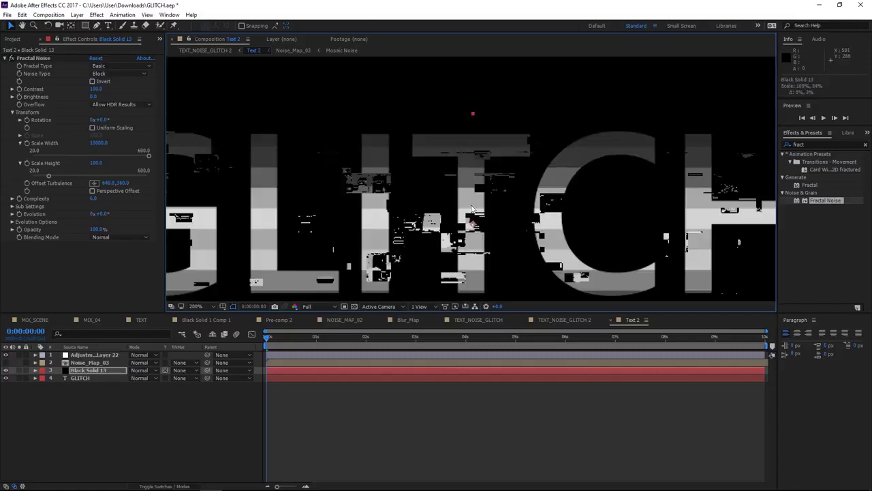
{"action": "scroll", "coordinate": [479, 207], "scroll_direction": "down", "scroll_amount": 1}
{"action": "left_click_drag", "start_coordinate": [501, 212], "coordinate": [499, 206]}
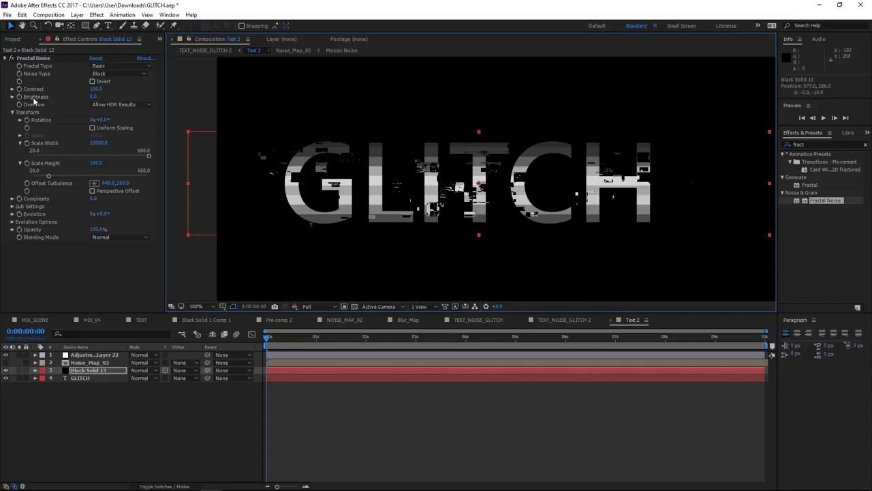
Set the Fractal Noise Contrast to 200 and Brightness to -32.
{"action": "left_click", "coordinate": [93, 97]}
{"action": "key", "text": "shift+Tab"}
{"action": "type", "text": "200"}
{"action": "key", "text": "Return"}
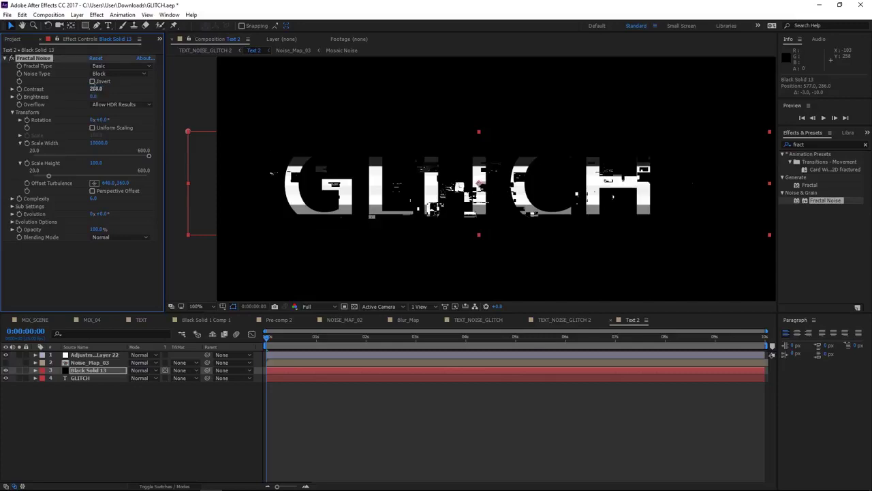
{"action": "left_click", "coordinate": [94, 97]}
{"action": "type", "text": "-32"}
{"action": "key", "text": "Return"}
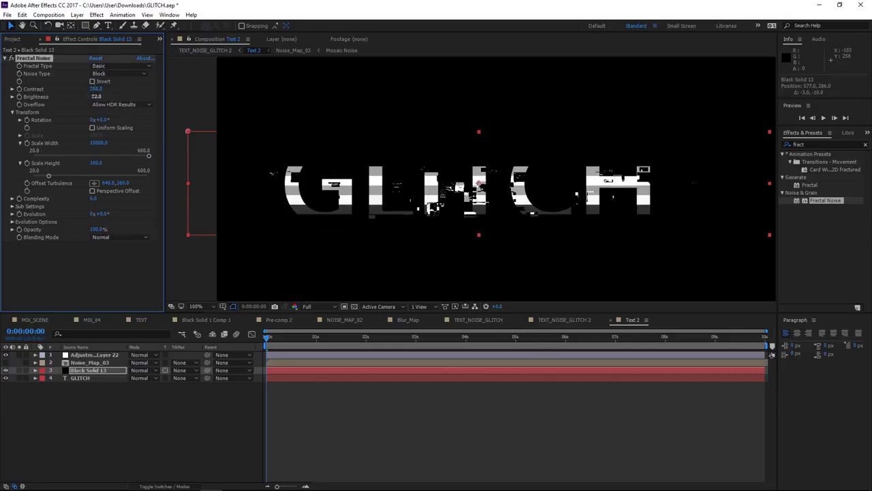
Preview the harsher stripes and set a starting keyframe on Offset Turbulence.
{"action": "left_click", "coordinate": [419, 429]}
{"action": "key", "text": "space"}
{"action": "key", "text": "space"}
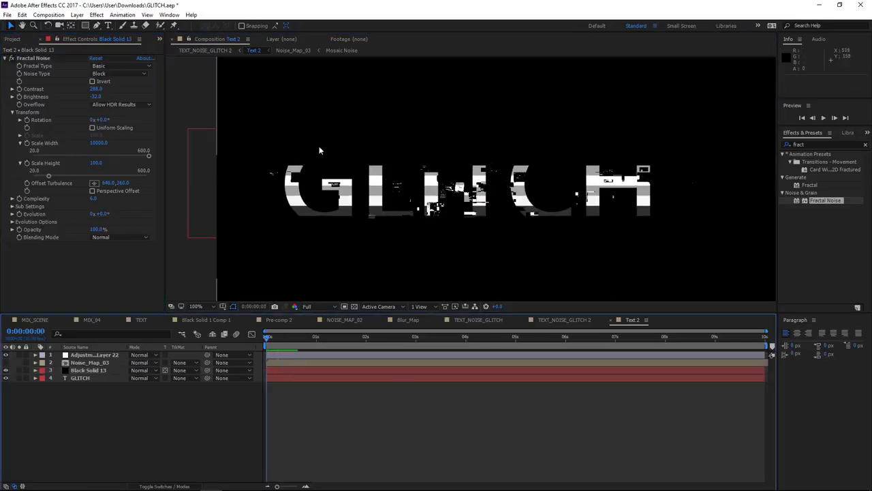
{"action": "left_click", "coordinate": [26, 184]}
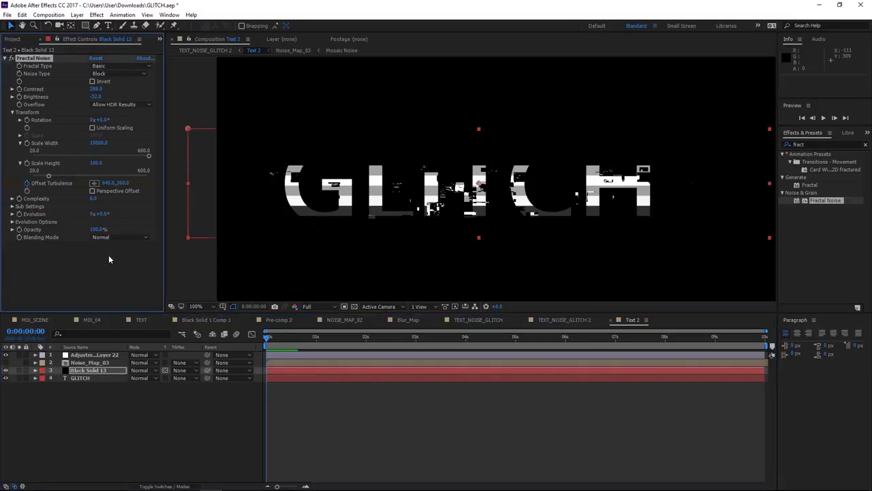
At frame 5, lower the Offset Turbulence Y value to add a second keyframe.
{"action": "key", "text": "u"}
{"action": "key", "text": "semicolon"}
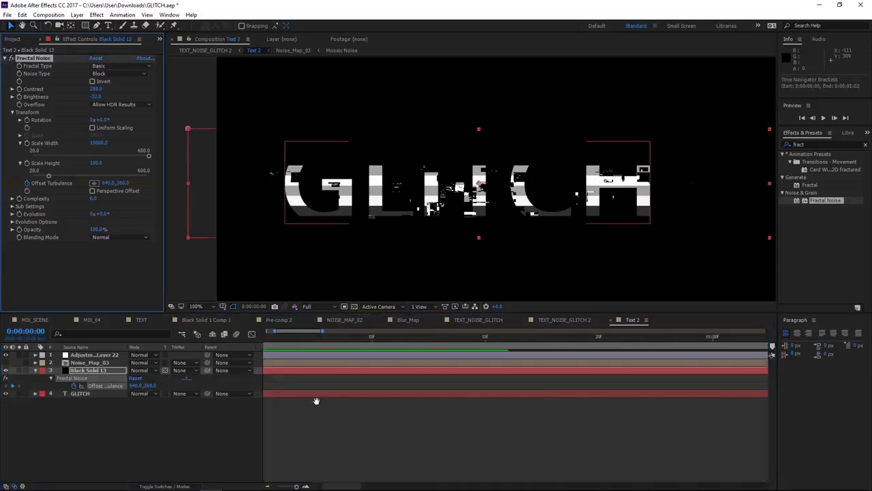
{"action": "left_click", "coordinate": [379, 336]}
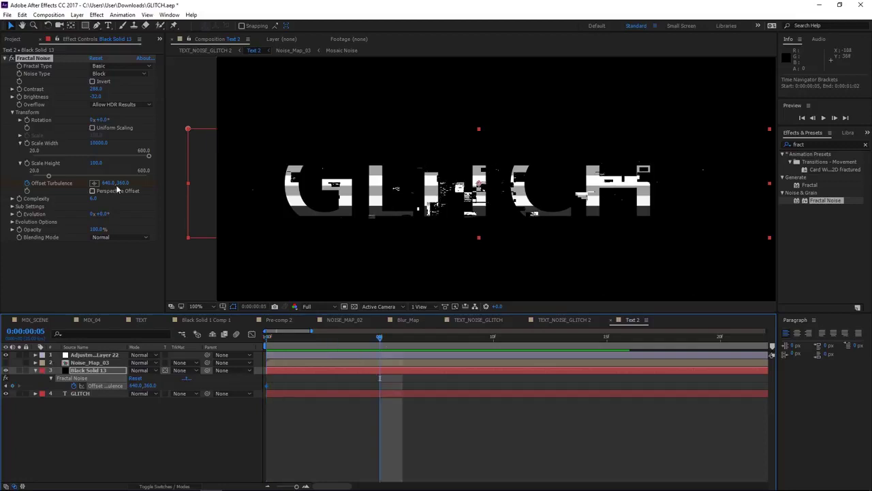
{"action": "left_click_drag", "start_coordinate": [123, 183], "coordinate": [76, 183]}
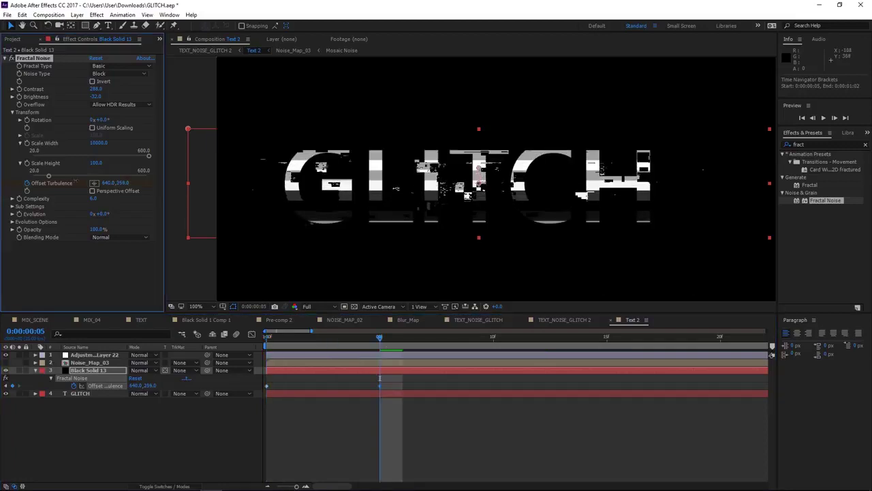
{"action": "key", "text": "space"}
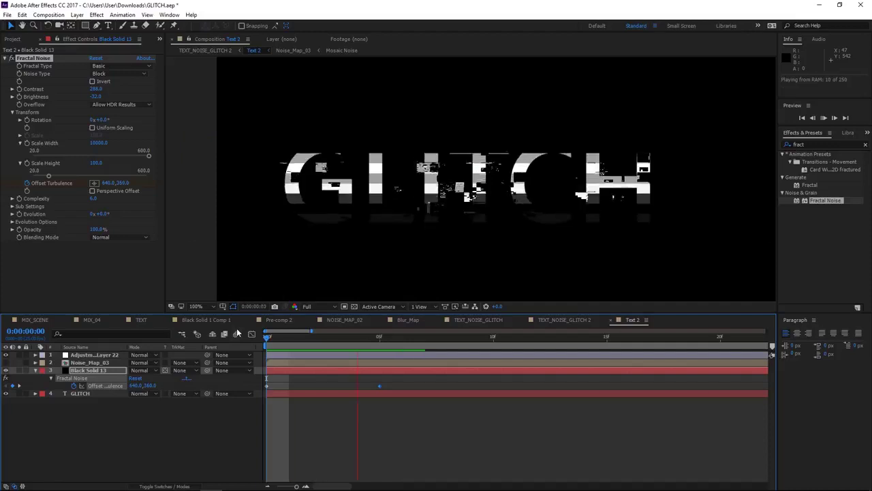
{"action": "left_click", "coordinate": [366, 388]}
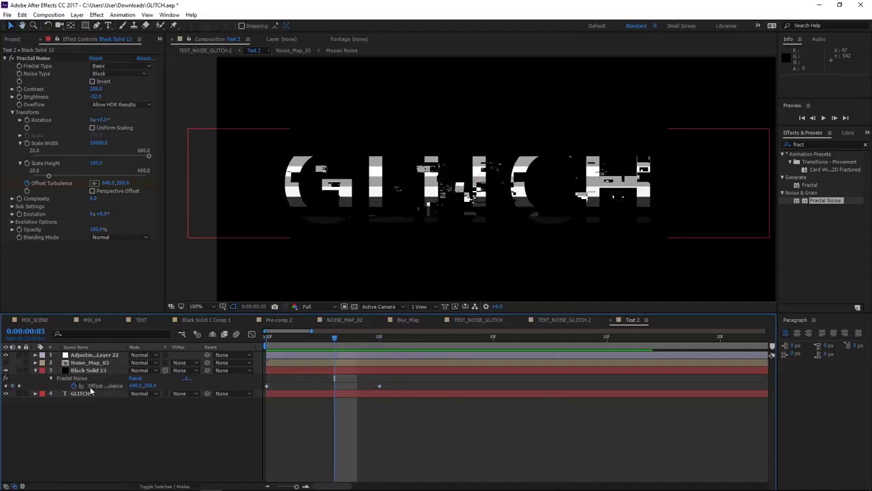
Add a loopOut("continue") expression to Offset Turbulence and move its second keyframe to frame 2.
{"action": "left_click", "coordinate": [73, 386], "text": "alt"}
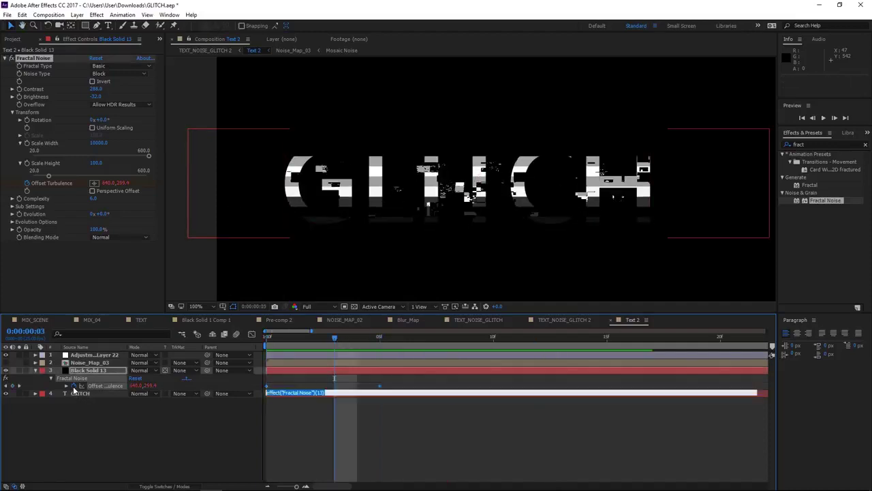
{"action": "type", "text": "loopOut(\"cont"}
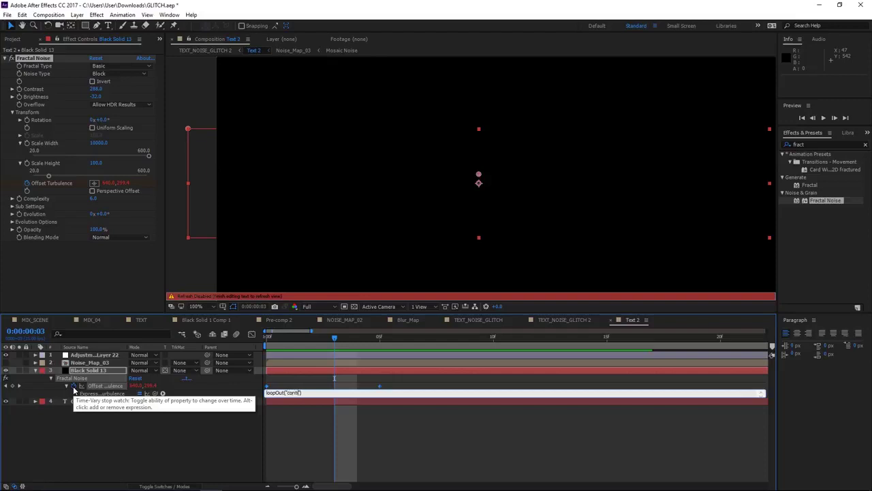
{"action": "type", "text": "e"}
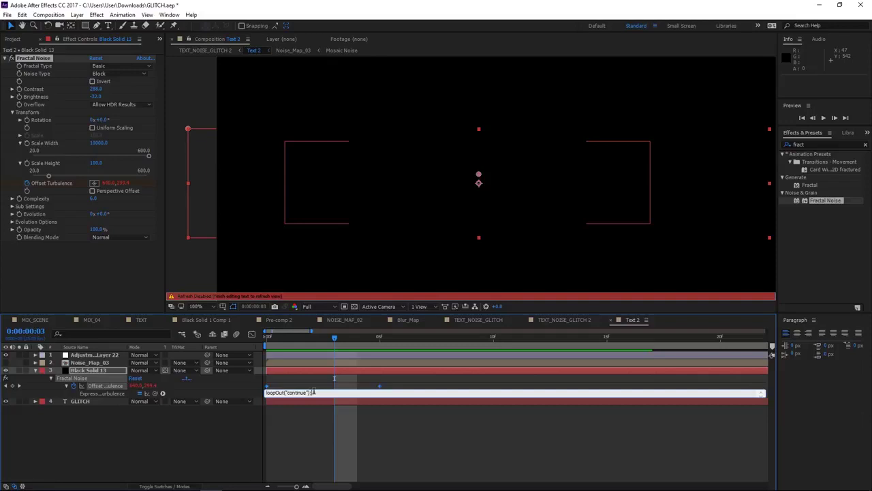
{"action": "left_click", "coordinate": [338, 436]}
{"action": "key", "text": "space"}
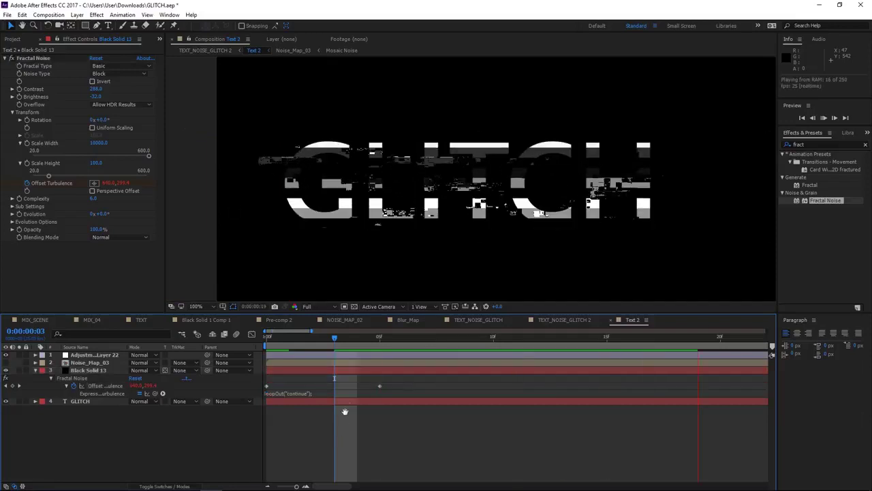
{"action": "left_click_drag", "start_coordinate": [379, 386], "coordinate": [312, 385]}
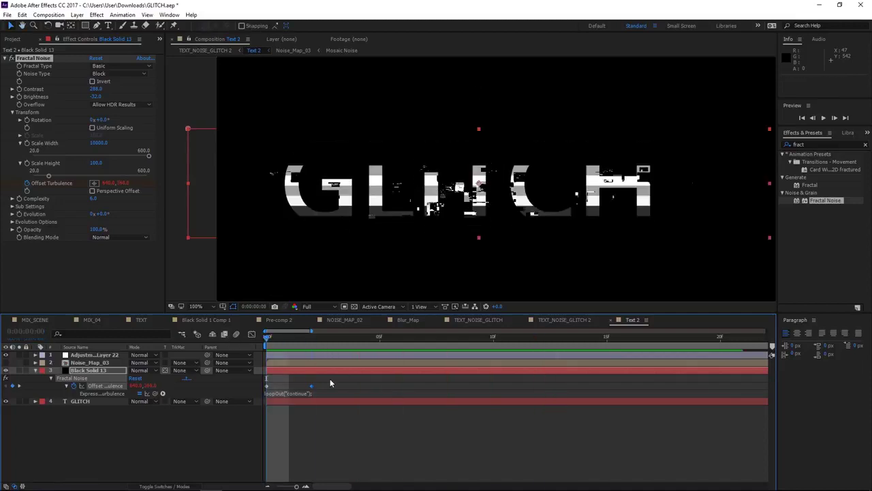
Move the Offset Turbulence point near the layer's top and its second keyframe later, around 0:00:00:15.
{"action": "left_click", "coordinate": [311, 338]}
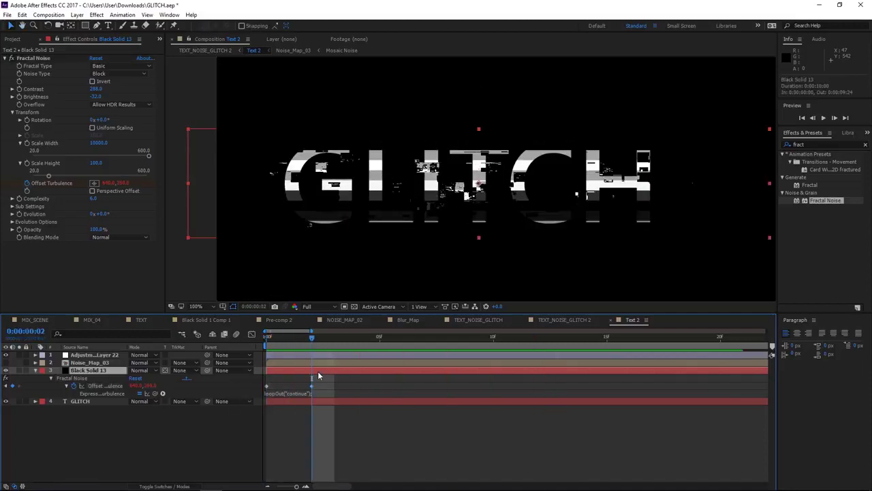
{"action": "left_click", "coordinate": [124, 183]}
{"action": "left_click_drag", "start_coordinate": [478, 182], "coordinate": [478, 131]}
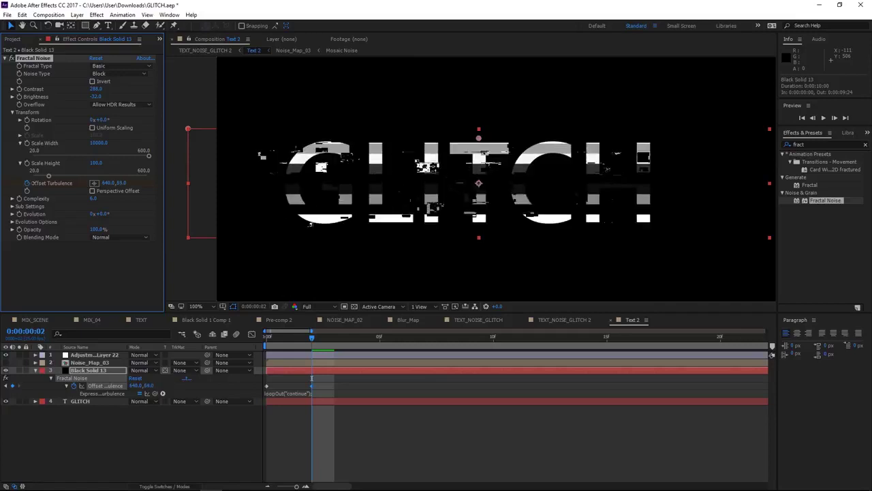
{"action": "key", "text": "space"}
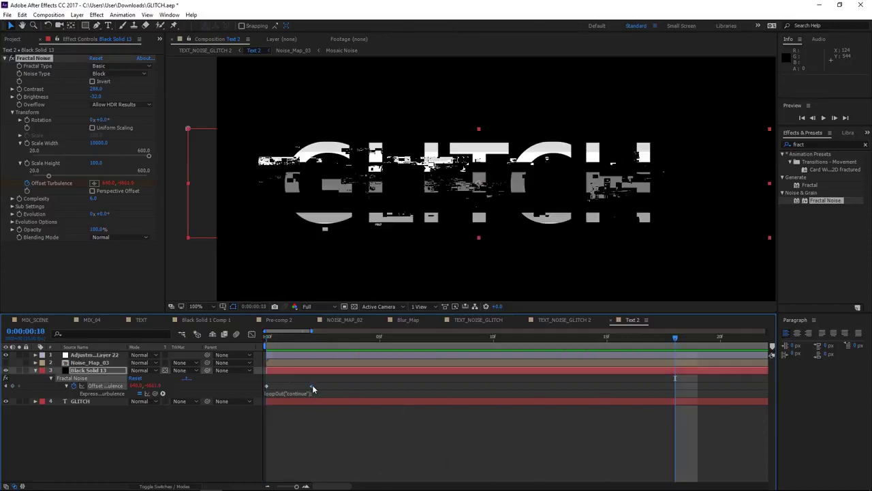
{"action": "left_click_drag", "start_coordinate": [312, 384], "coordinate": [402, 386]}
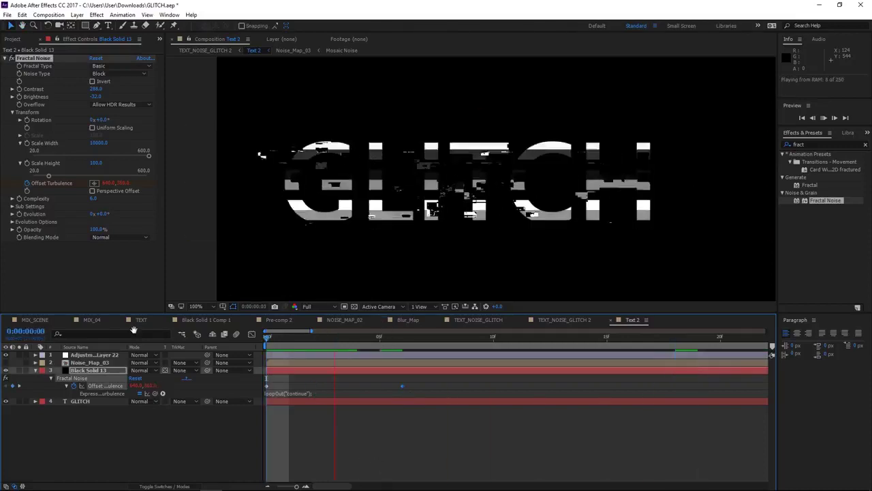
{"action": "key", "text": "space"}
{"action": "key", "text": "minus"}
{"action": "key", "text": "minus"}
{"action": "key", "text": "Home"}
{"action": "key", "text": "space"}
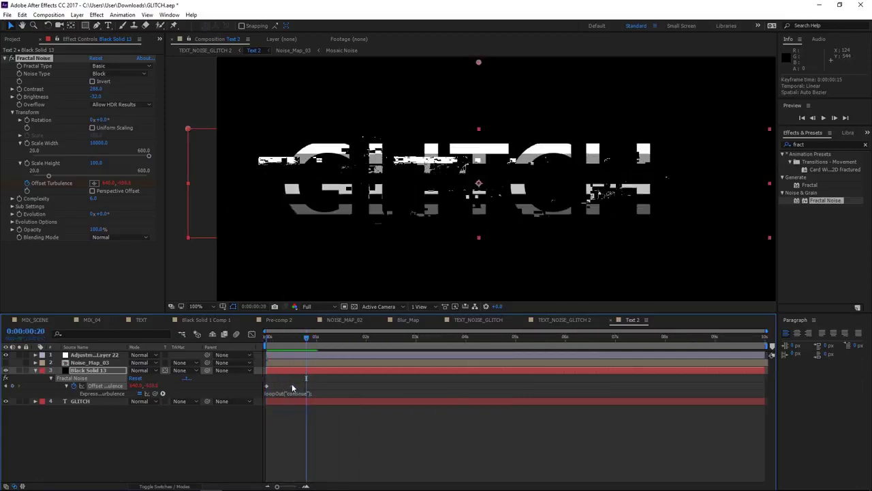
Set the Fractal Noise Scale Width to 10000 and preview the glitch.
{"action": "left_click", "coordinate": [305, 374]}
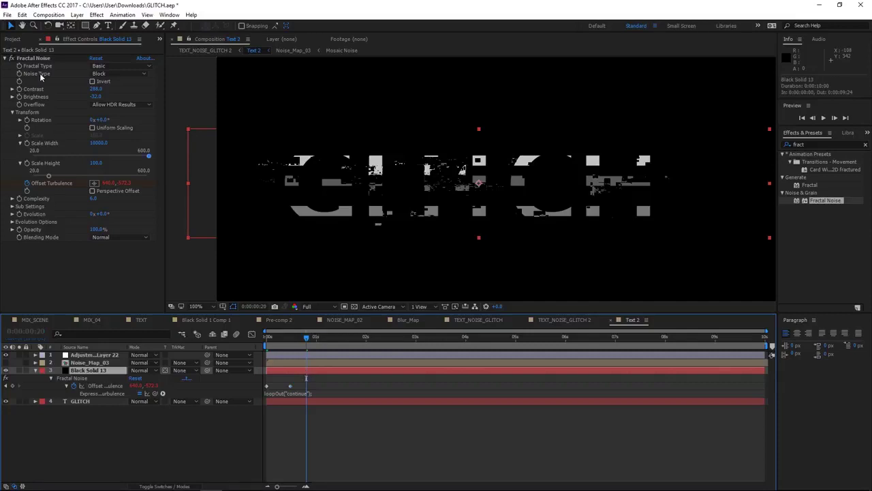
{"action": "left_click", "coordinate": [99, 143]}
{"action": "key", "text": "Return"}
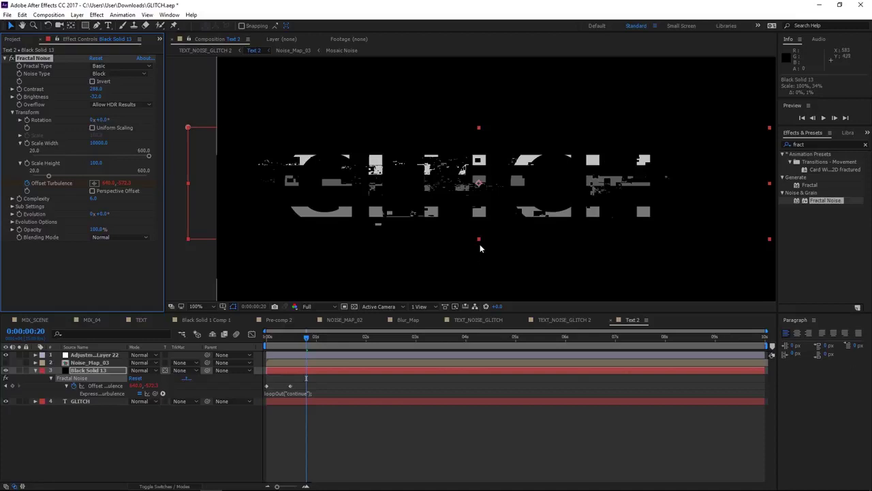
{"action": "left_click", "coordinate": [364, 453]}
{"action": "key", "text": "space"}
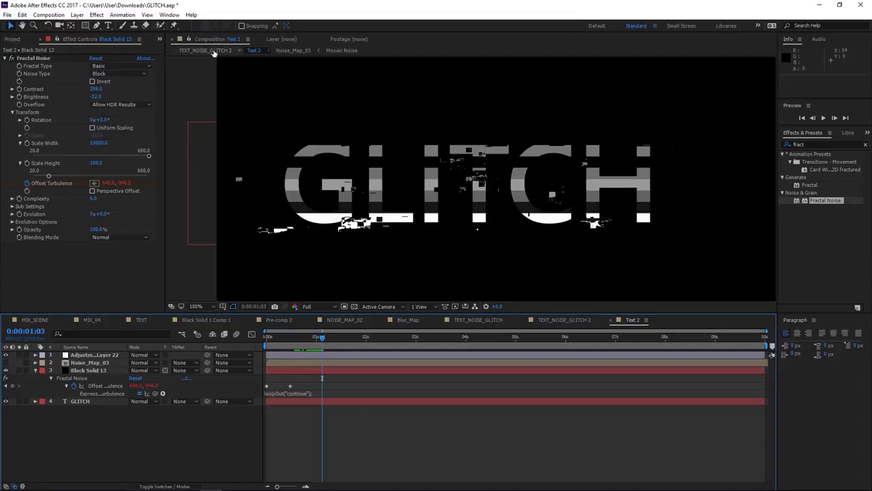
In MIX_SCENE, replace the top layer's source with TEXT_NOISE_GLITCH 2 and preview it.
{"action": "left_click", "coordinate": [214, 52]}
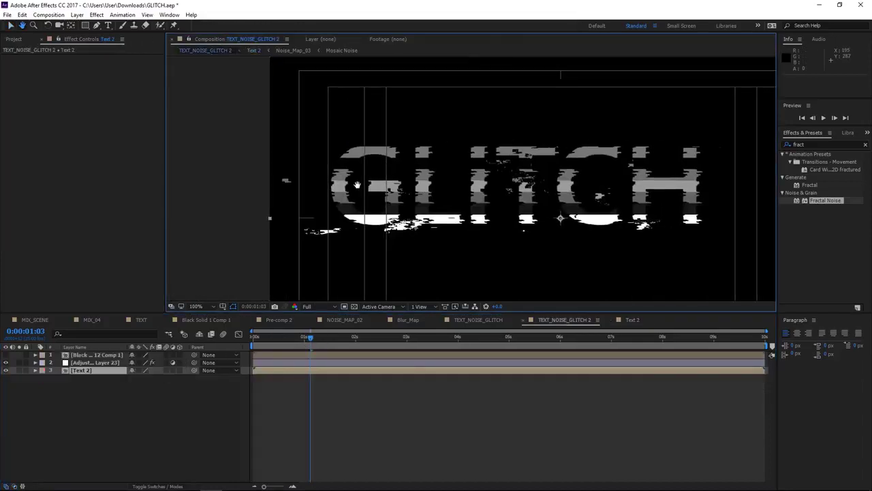
{"action": "left_click", "coordinate": [19, 40]}
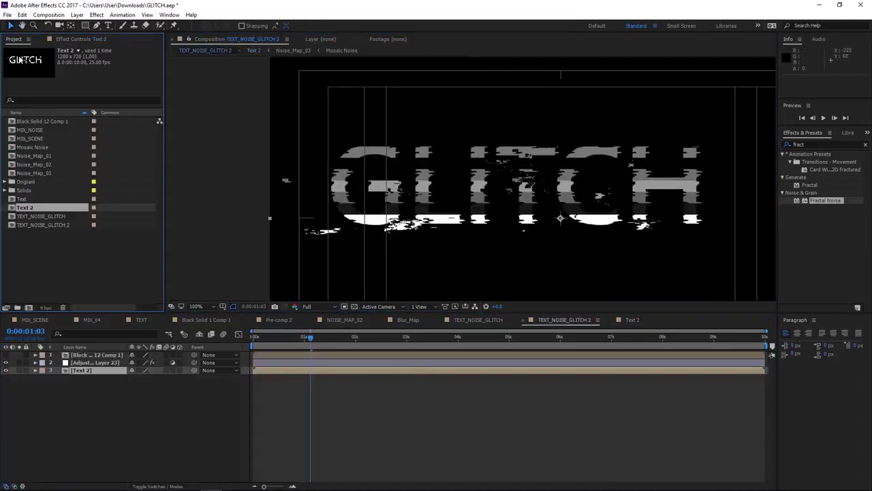
{"action": "double_click", "coordinate": [40, 216]}
{"action": "left_click", "coordinate": [193, 50]}
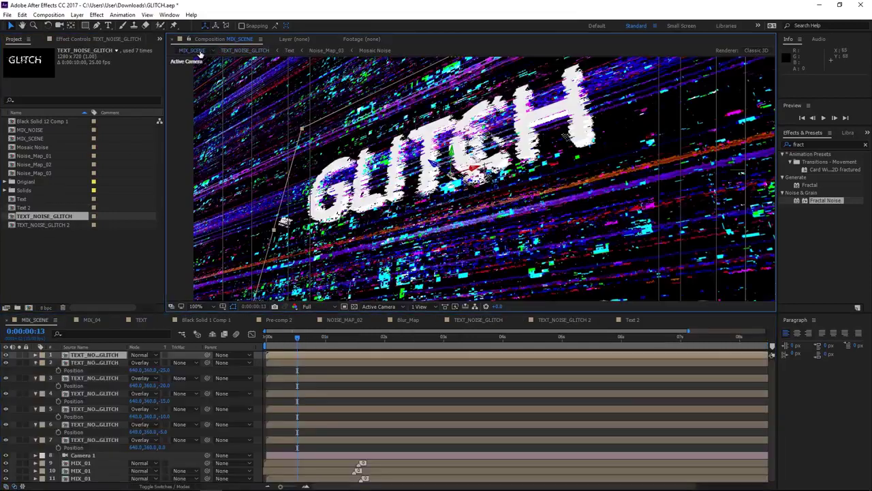
{"action": "left_click", "coordinate": [96, 357]}
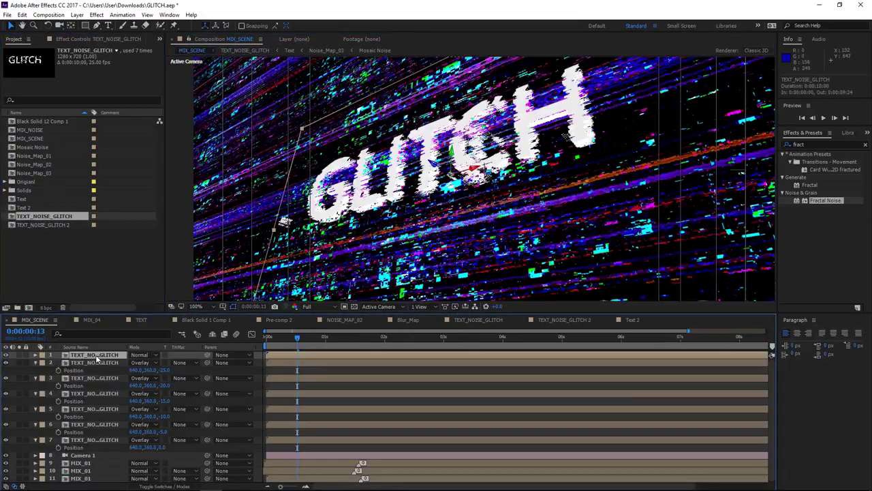
{"action": "left_click", "coordinate": [58, 225]}
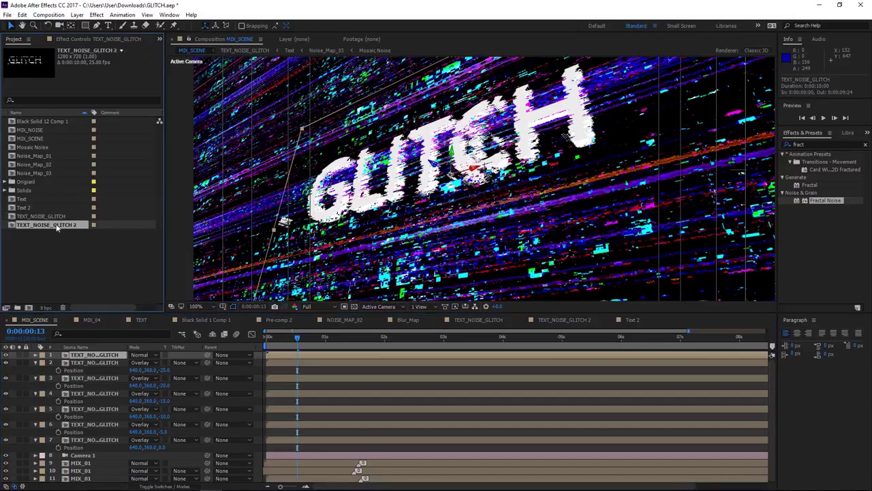
{"action": "left_click_drag", "start_coordinate": [55, 222], "coordinate": [99, 357]}
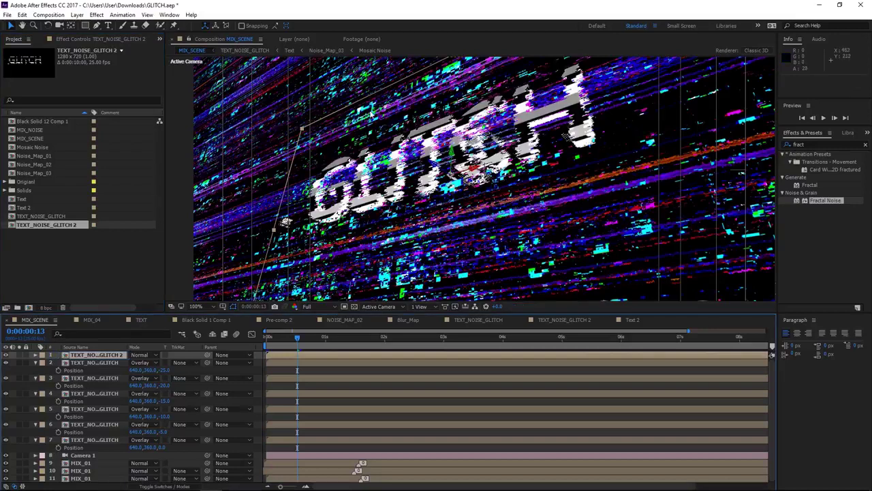
{"action": "scroll", "coordinate": [452, 207], "scroll_direction": "up", "scroll_amount": 2}
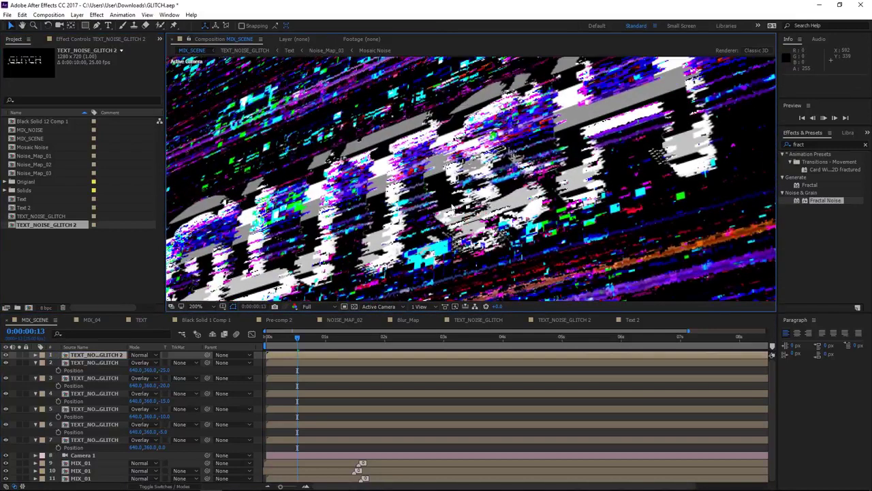
{"action": "key", "text": "space"}
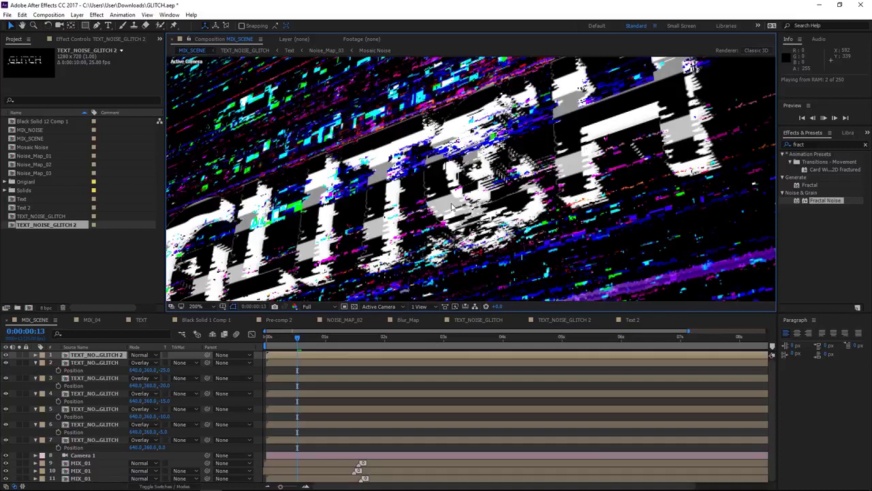
{"action": "key", "text": "space"}
{"action": "key", "text": "F3"}
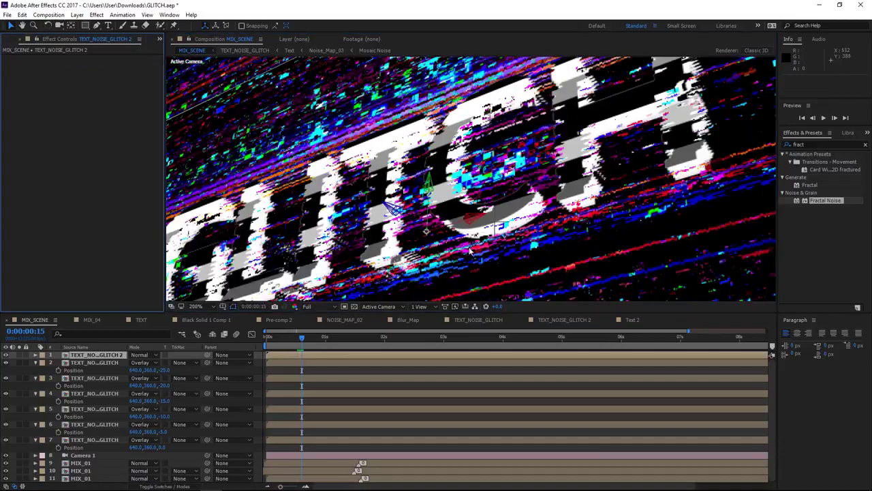
Solo the top layer and search Effects & Presets for Tritone.
{"action": "left_click", "coordinate": [19, 355]}
{"action": "scroll", "coordinate": [240, 274], "scroll_direction": "down", "scroll_amount": 2}
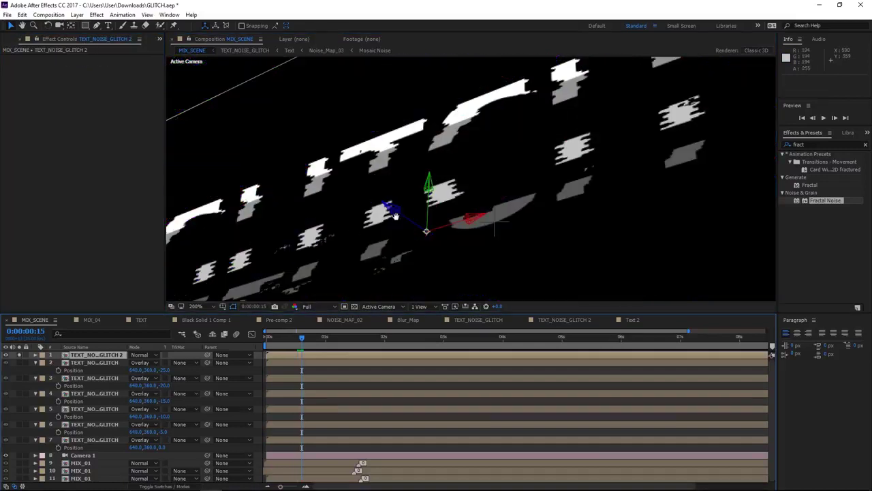
{"action": "left_click", "coordinate": [821, 145]}
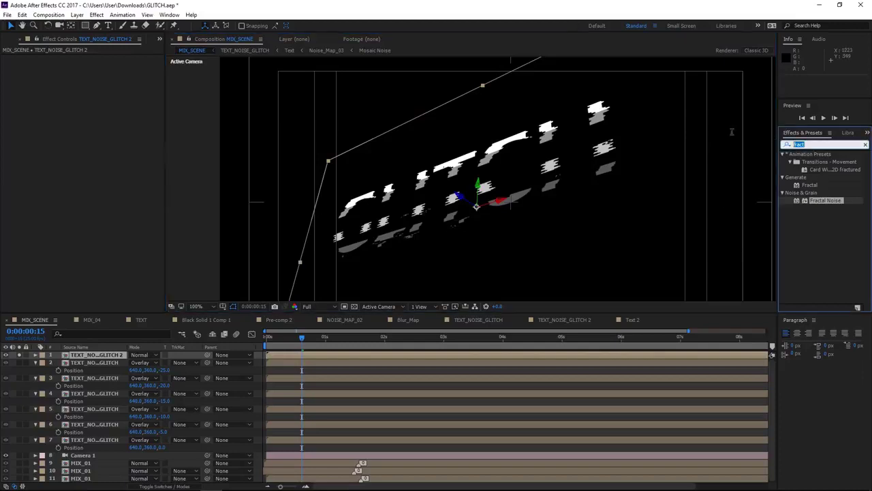
{"action": "type", "text": "triton"}
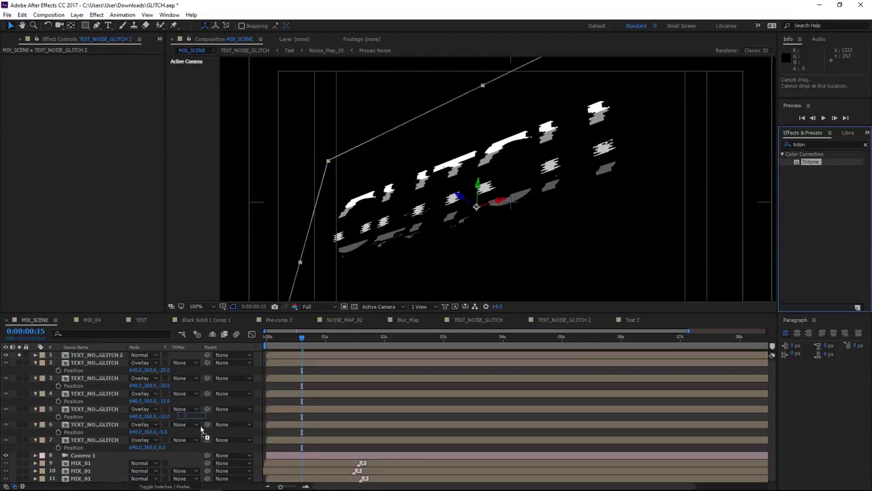
Apply Tritone to TEXT_NOISE_GLITCH 2 with a blue 233FF highlights colour.
{"action": "left_click_drag", "start_coordinate": [812, 162], "coordinate": [331, 357]}
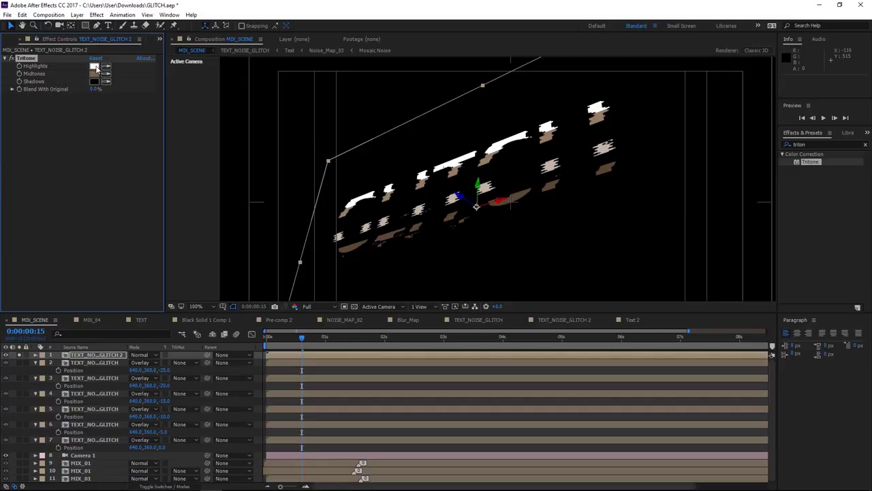
{"action": "left_click", "coordinate": [96, 68]}
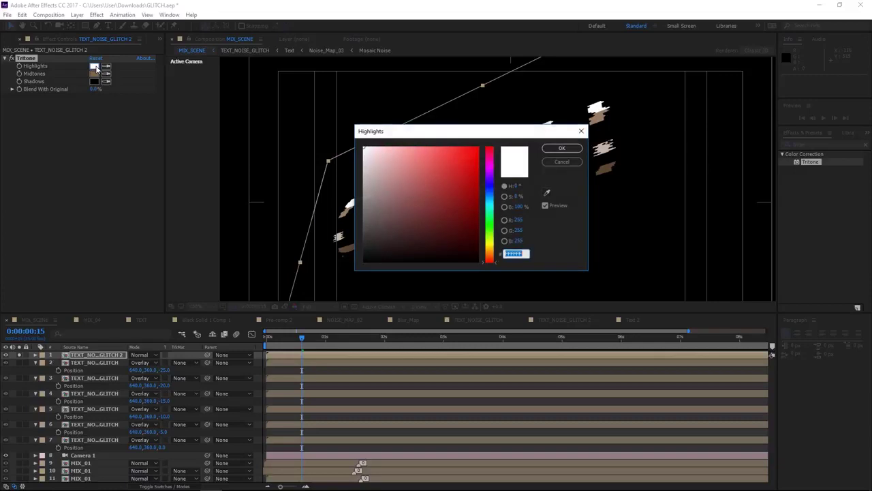
{"action": "type", "text": "2E"}
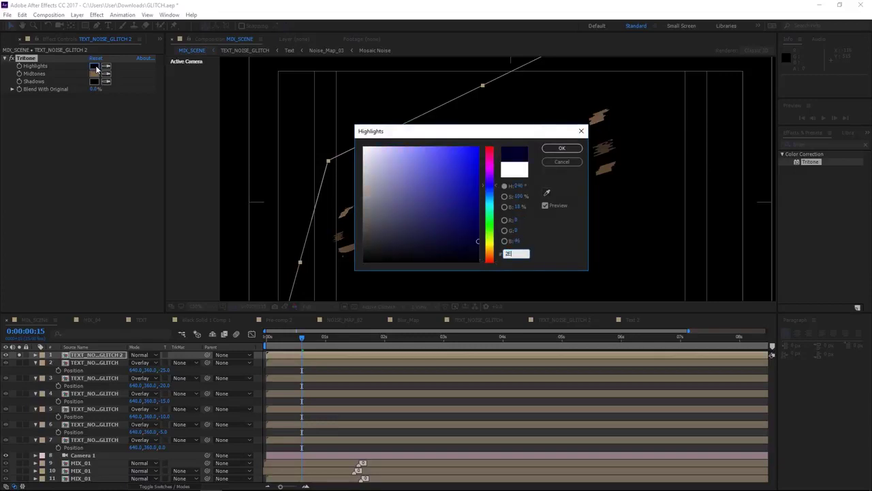
{"action": "type", "text": "33"}
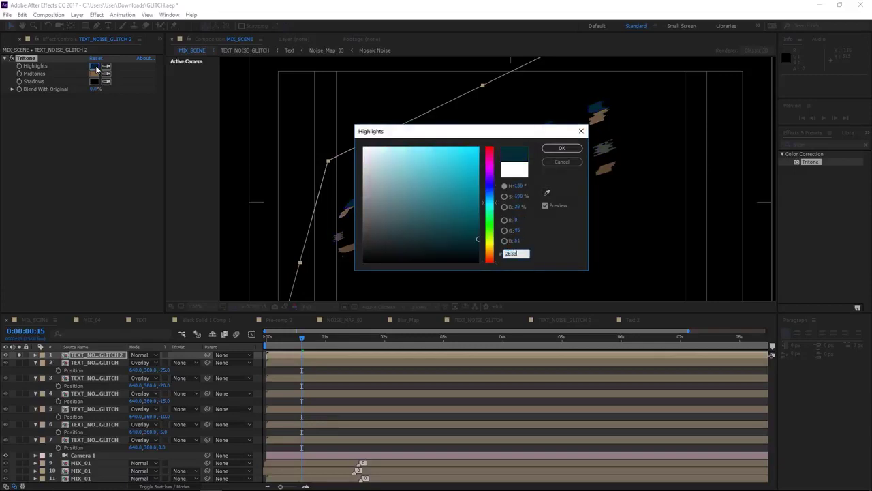
{"action": "type", "text": "FF"}
{"action": "key", "text": "Return"}
Set the Tritone midtones to pink FF0078 and shadows to green 38FF4B.
{"action": "left_click", "coordinate": [94, 74]}
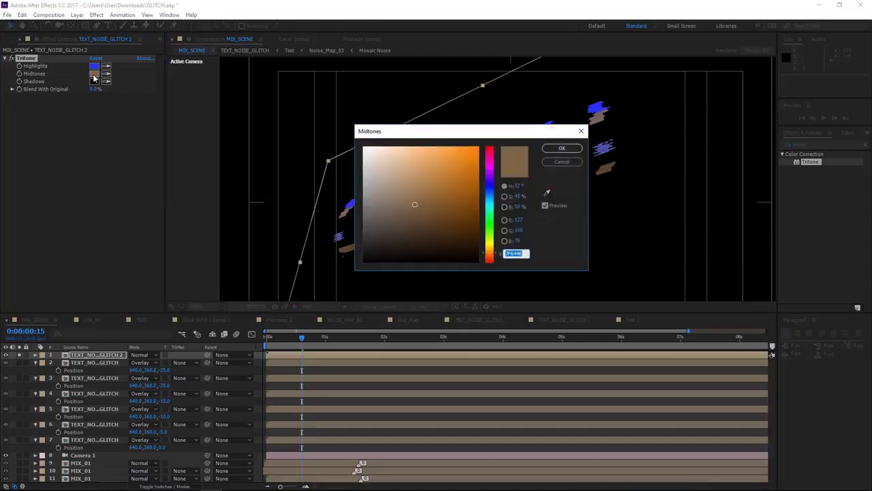
{"action": "type", "text": "FF0"}
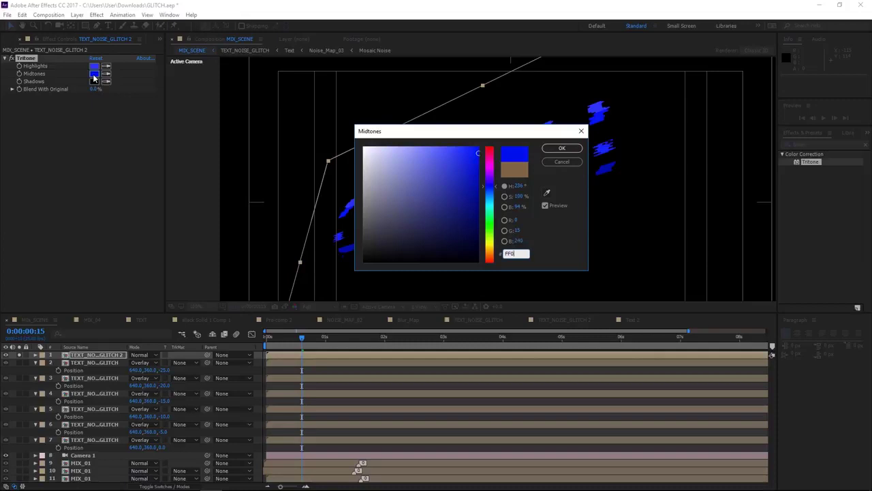
{"action": "type", "text": "0"}
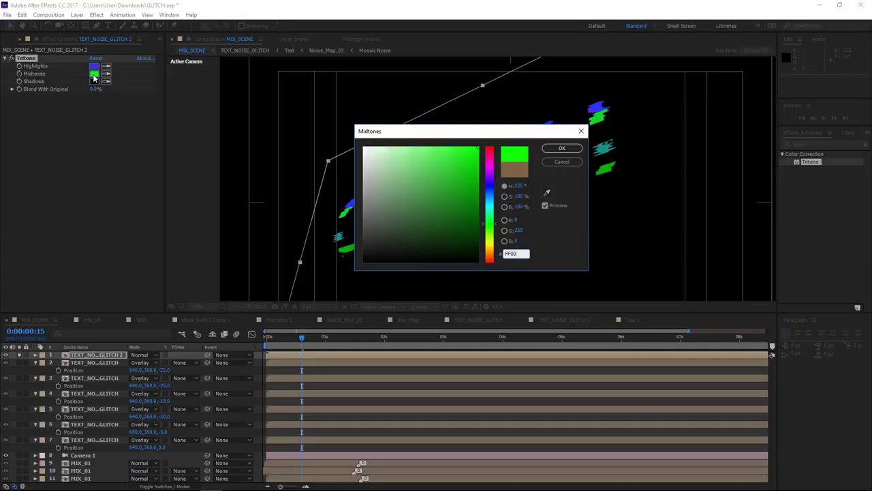
{"action": "type", "text": "78"}
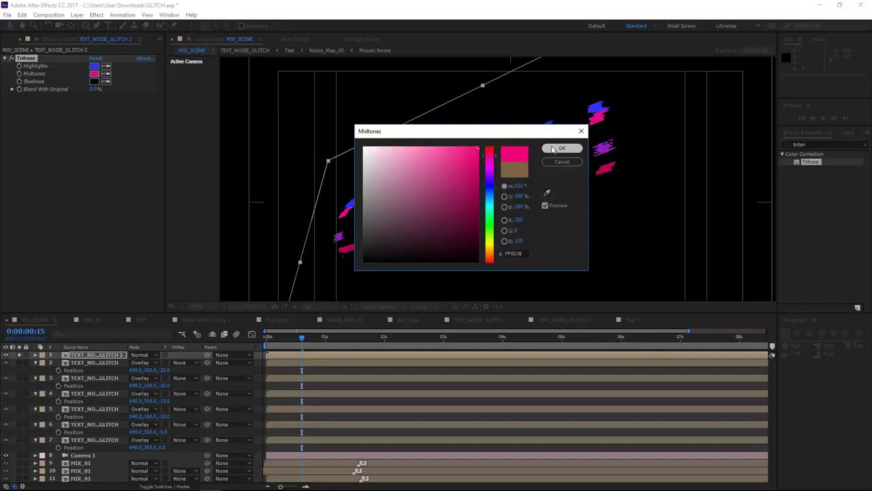
{"action": "left_click", "coordinate": [554, 148]}
{"action": "left_click", "coordinate": [94, 81]}
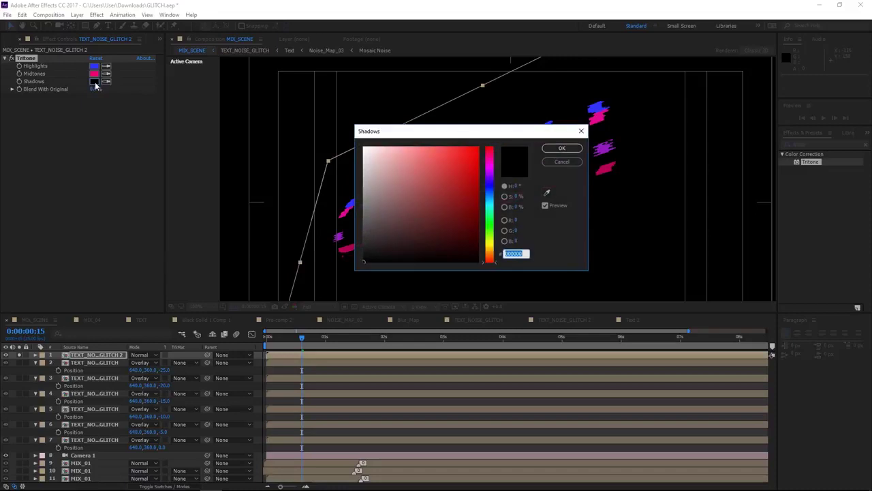
{"action": "type", "text": "38"}
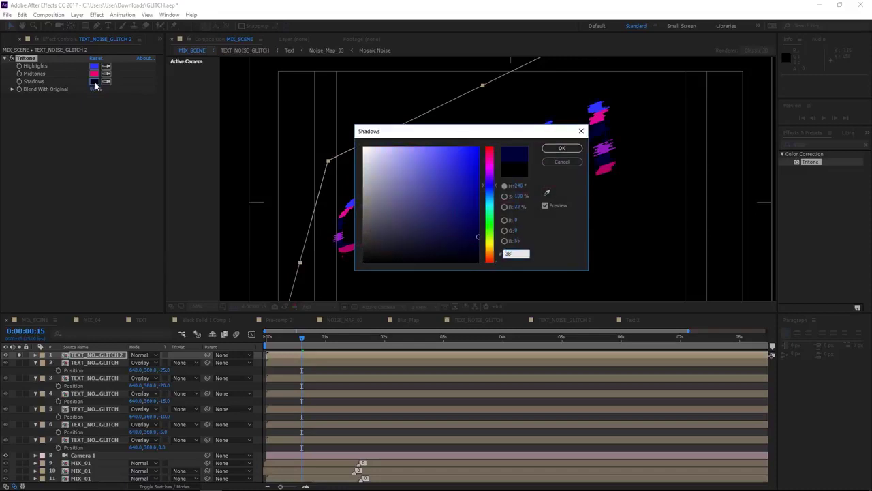
{"action": "type", "text": "FF"}
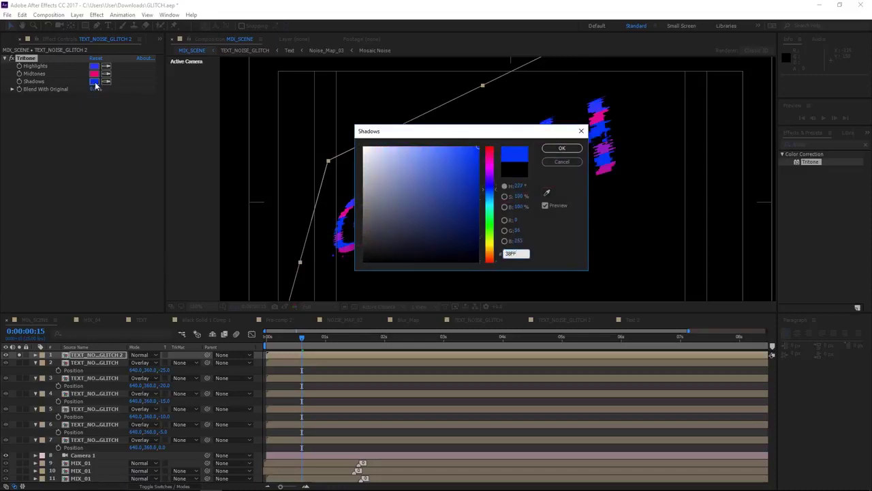
{"action": "type", "text": "4B"}
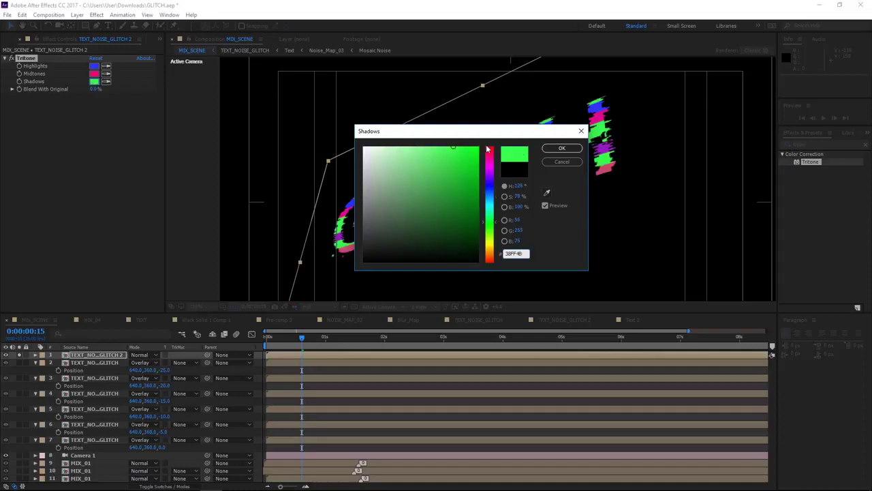
{"action": "left_click", "coordinate": [562, 148]}
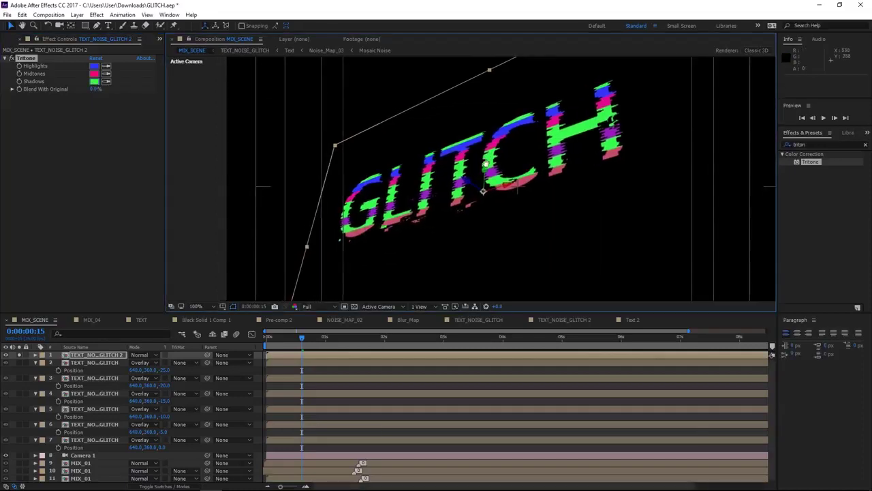
Apply Glow to TEXT_NOISE_GLITCH 2 and lower its Glow Threshold to 60%.
{"action": "left_click", "coordinate": [255, 379]}
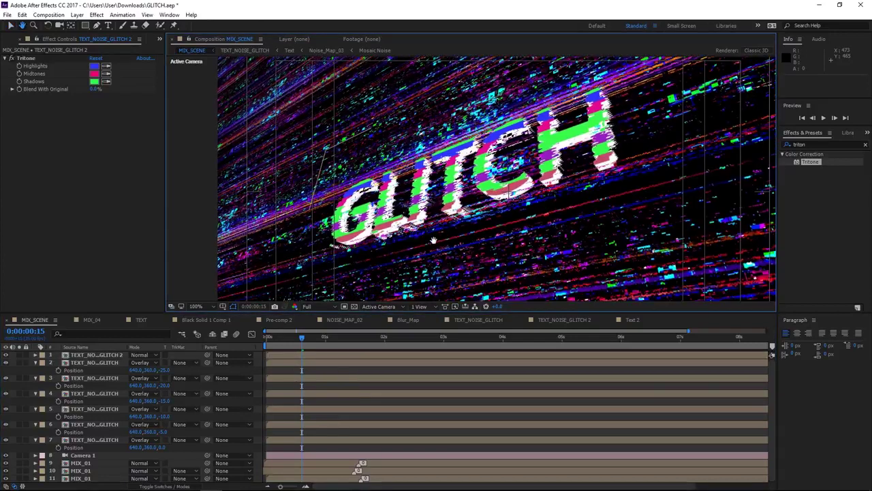
{"action": "double_click", "coordinate": [811, 144]}
{"action": "type", "text": "glow"}
{"action": "left_click_drag", "start_coordinate": [814, 185], "coordinate": [84, 143]}
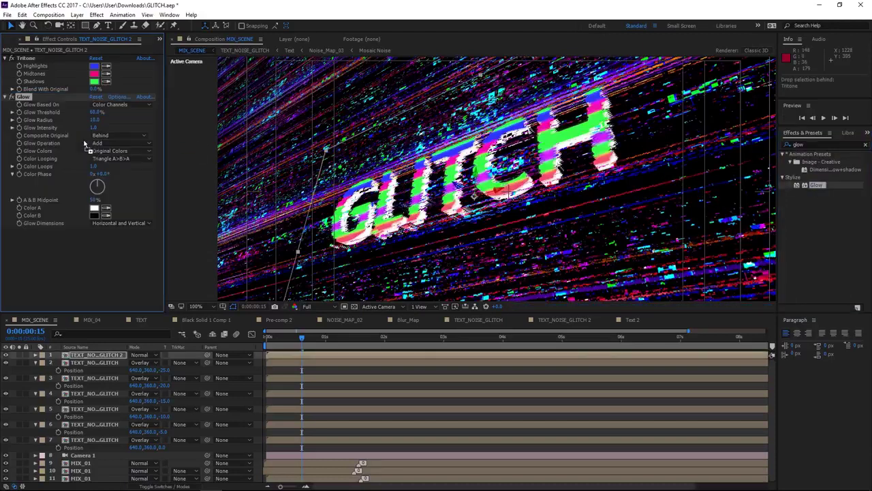
{"action": "scroll", "coordinate": [432, 186], "scroll_direction": "up", "scroll_amount": 1}
{"action": "scroll", "coordinate": [431, 186], "scroll_direction": "up", "scroll_amount": 1}
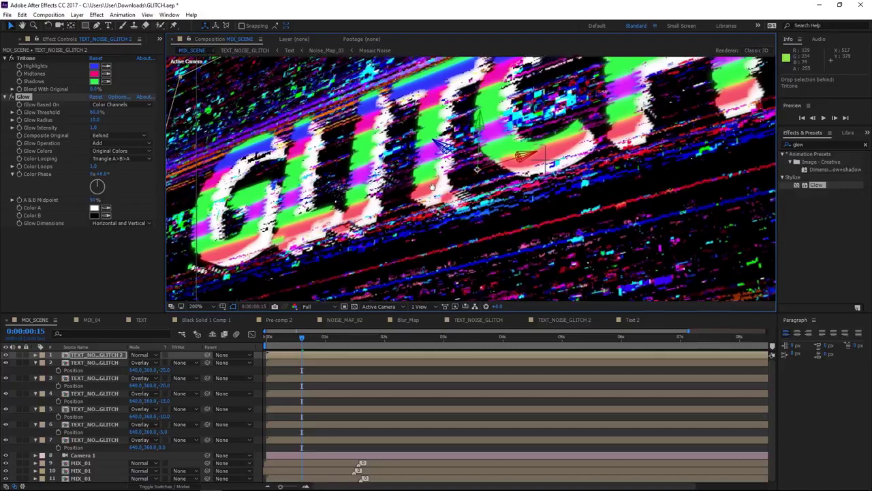
{"action": "left_click_drag", "start_coordinate": [97, 112], "coordinate": [66, 111]}
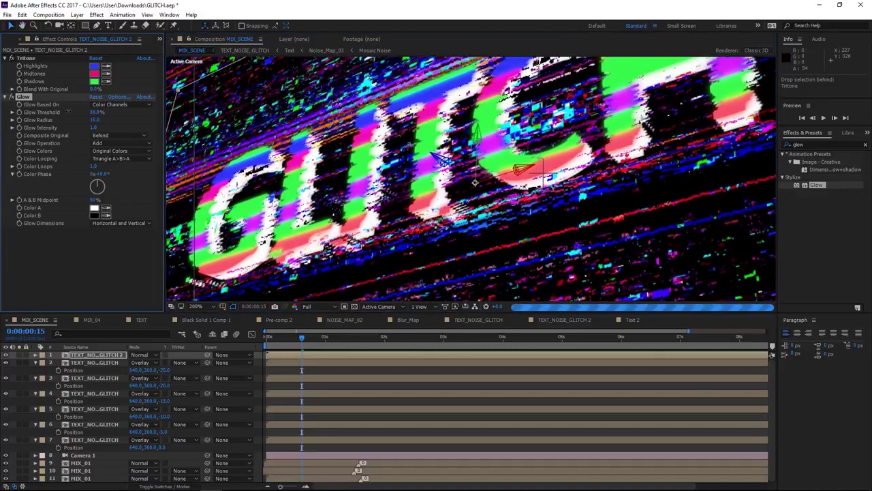
{"action": "left_click", "coordinate": [97, 111]}
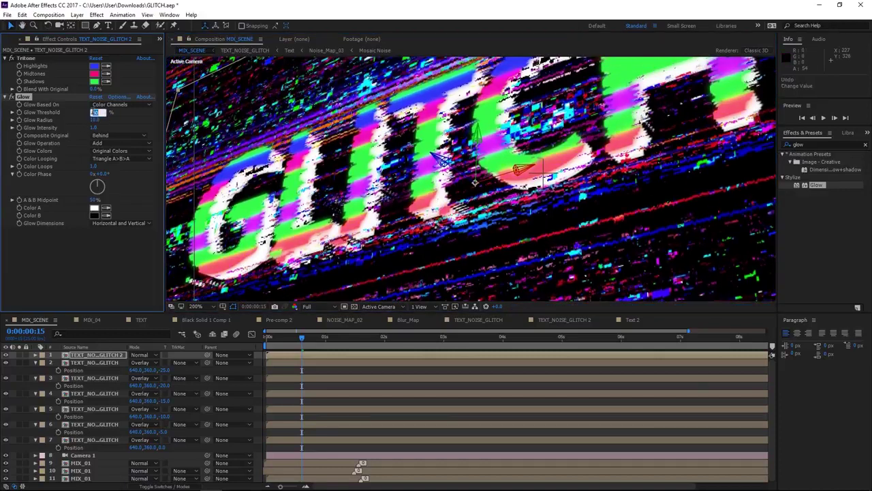
{"action": "key", "text": "Return"}
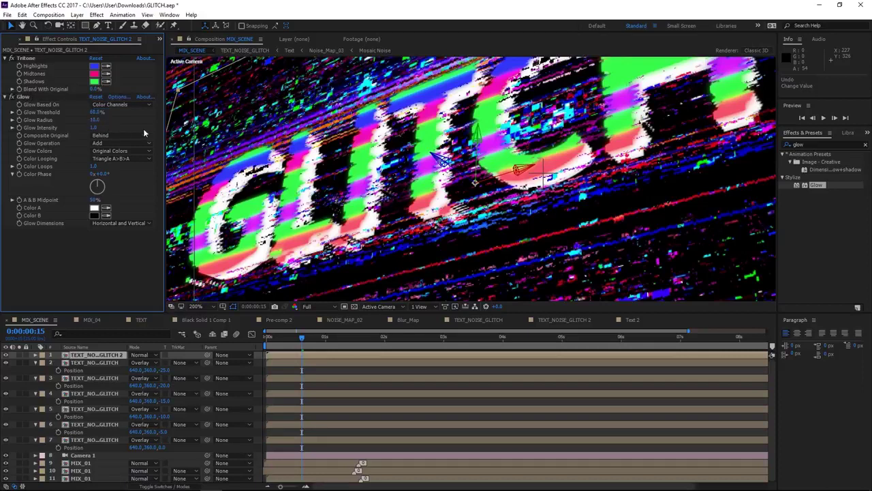
Collapse the Position rows of layers 2 through 6.
{"action": "scroll", "coordinate": [477, 209], "scroll_direction": "down", "scroll_amount": 3}
{"action": "scroll", "coordinate": [477, 210], "scroll_direction": "up", "scroll_amount": 2}
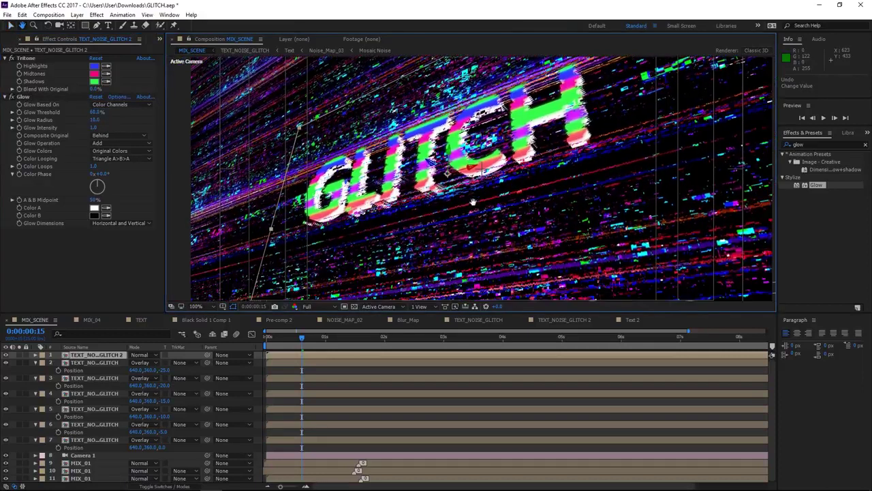
{"action": "left_click", "coordinate": [35, 363]}
{"action": "left_click", "coordinate": [36, 370]}
{"action": "left_click", "coordinate": [36, 378]}
{"action": "left_click", "coordinate": [36, 386]}
{"action": "left_click", "coordinate": [35, 393]}
Collapse layer 7's Position row and clear the Effects & Presets search.
{"action": "left_click", "coordinate": [36, 401]}
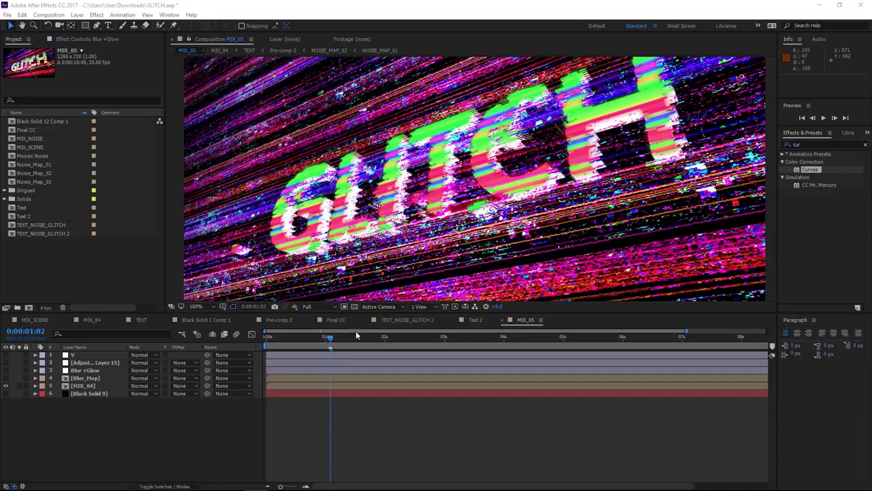
{"action": "scroll", "coordinate": [561, 217], "scroll_direction": "up", "scroll_amount": 2}
{"action": "scroll", "coordinate": [492, 155], "scroll_direction": "down", "scroll_amount": 2}
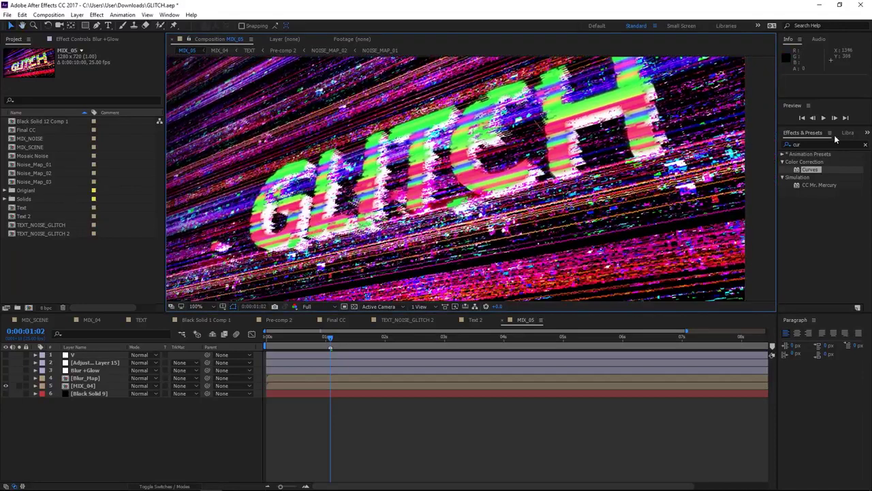
{"action": "left_click", "coordinate": [865, 146]}
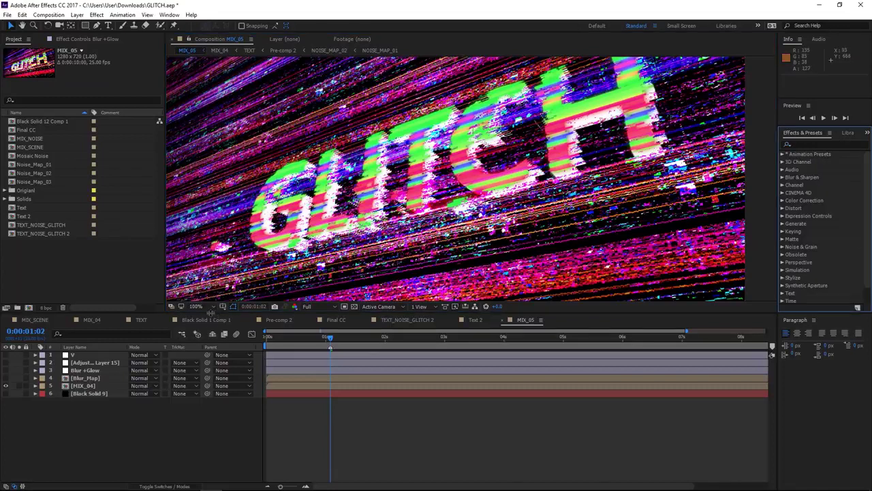
Enlarge the composition viewer, recentre the frame and select the MIX_04 layer.
{"action": "left_click_drag", "start_coordinate": [212, 315], "coordinate": [211, 334]}
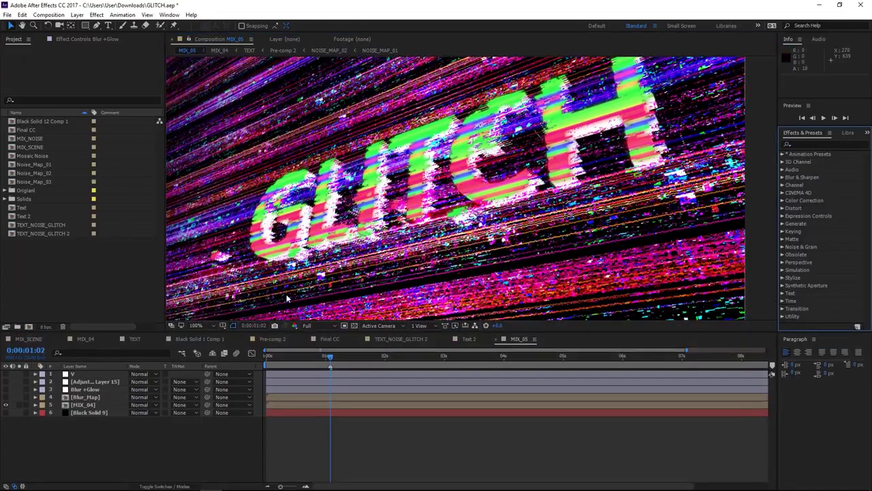
{"action": "mouse_move", "coordinate": [336, 320]}
{"action": "left_mouse_down"}
{"action": "mouse_move", "coordinate": [367, 265]}
{"action": "mouse_move", "coordinate": [383, 179]}
{"action": "left_mouse_up"}
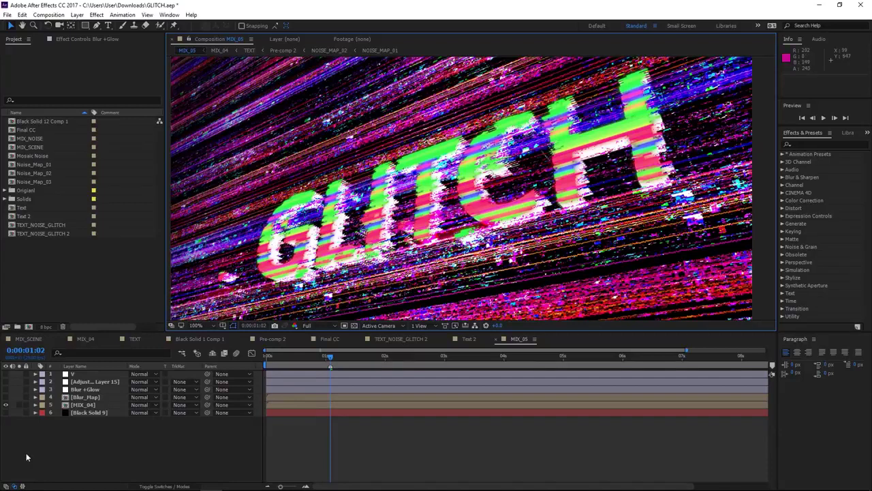
{"action": "left_click", "coordinate": [82, 405]}
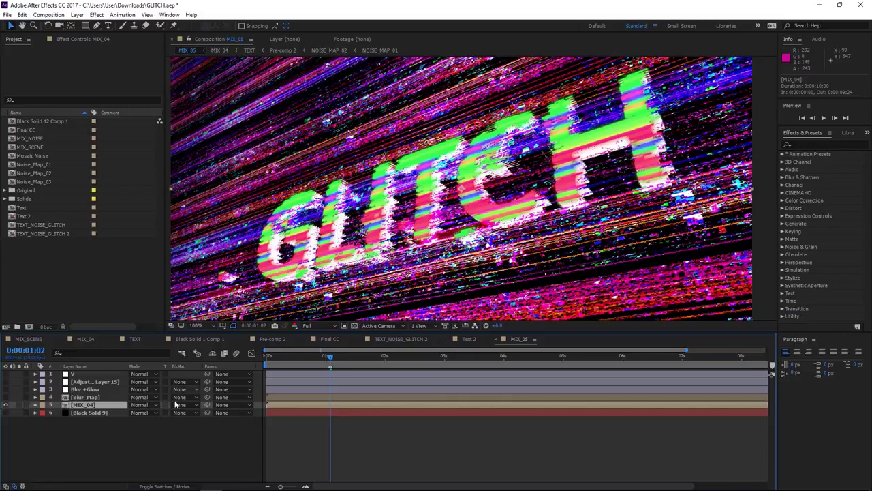
Open MIX_04 and collapse the Position rows of TEXT layers 8–12 and MIX_01 layers 15–16.
{"action": "double_click", "coordinate": [93, 405]}
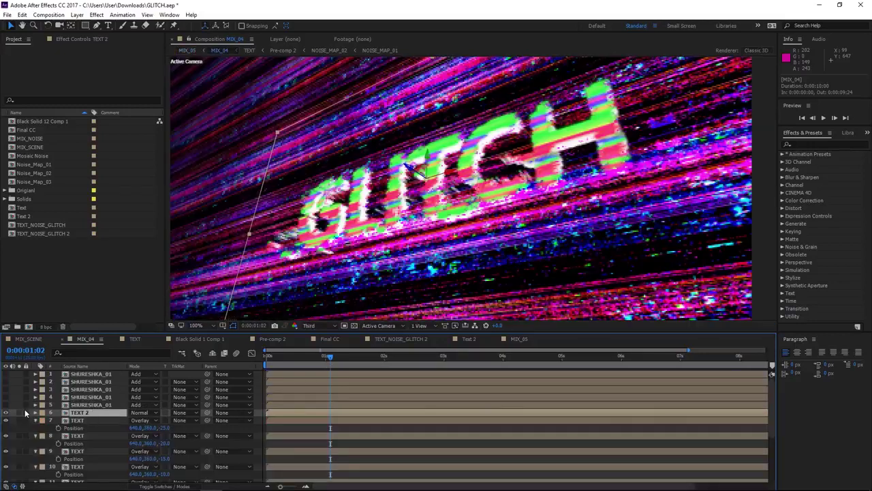
{"action": "left_click", "coordinate": [35, 428]}
{"action": "left_click", "coordinate": [36, 428]}
{"action": "left_click", "coordinate": [35, 436]}
{"action": "left_click", "coordinate": [35, 443]}
{"action": "left_click", "coordinate": [36, 451]}
{"action": "left_click", "coordinate": [35, 459]}
{"action": "scroll", "coordinate": [52, 462], "scroll_direction": "down", "scroll_amount": 2}
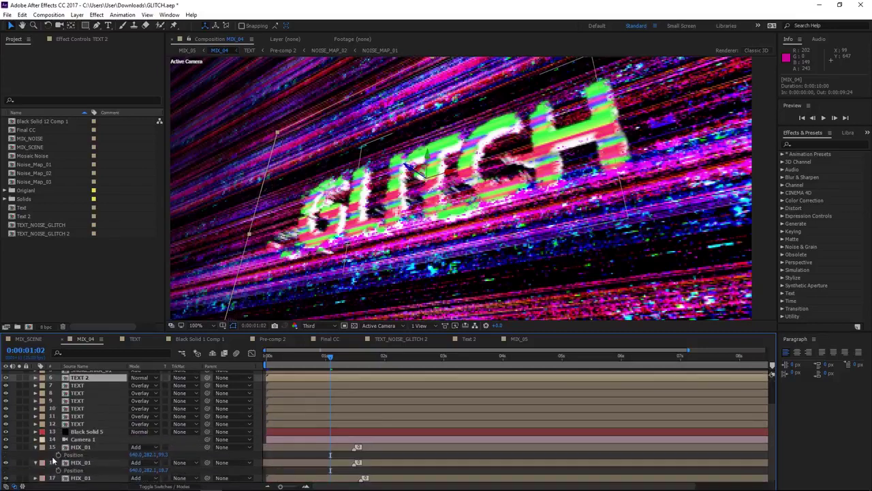
{"action": "left_click", "coordinate": [35, 463]}
{"action": "left_click", "coordinate": [36, 454]}
Open the SHURESHKA_01 precomp to inspect its NOISE_MAP_02 layers, then return to MIX_04.
{"action": "left_click", "coordinate": [78, 439]}
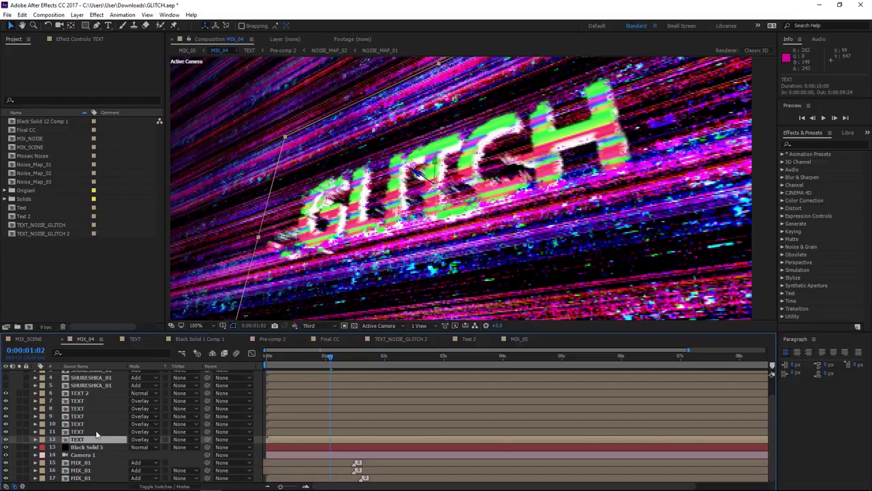
{"action": "scroll", "coordinate": [89, 430], "scroll_direction": "up", "scroll_amount": 2}
{"action": "left_click", "coordinate": [106, 405]}
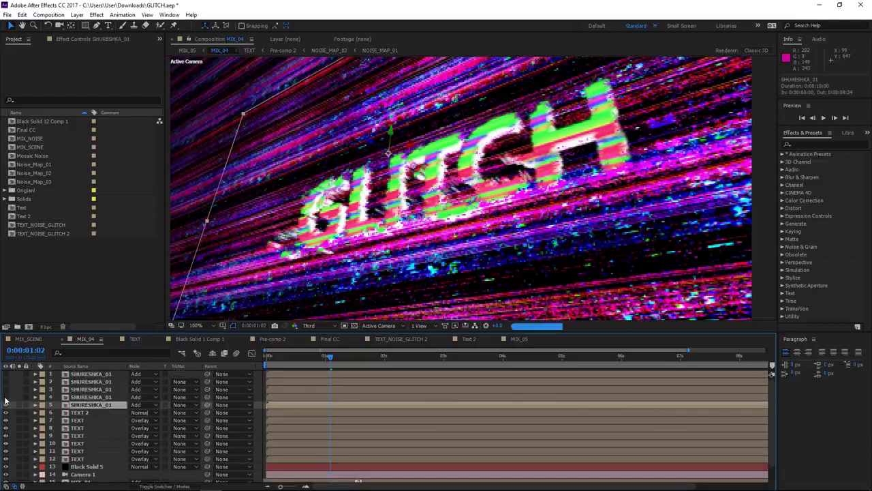
{"action": "double_click", "coordinate": [93, 405]}
{"action": "left_click", "coordinate": [361, 156]}
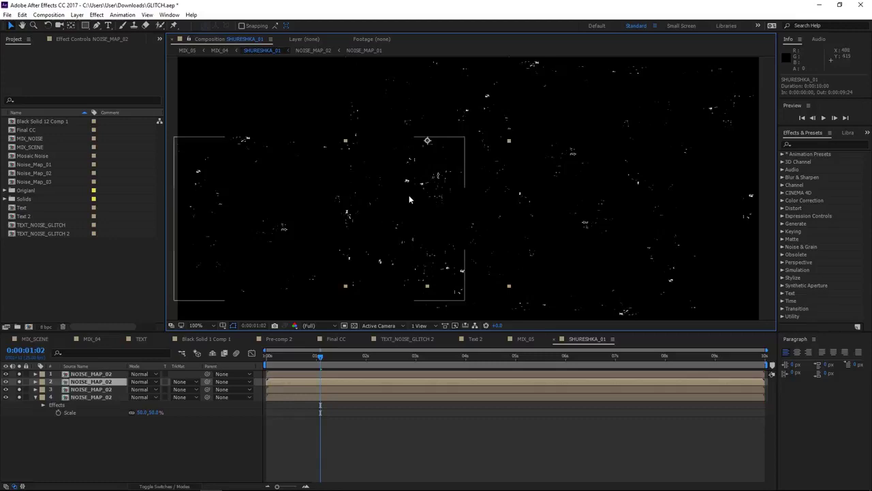
{"action": "scroll", "coordinate": [376, 203], "scroll_direction": "down", "scroll_amount": 2}
{"action": "left_click", "coordinate": [522, 131]}
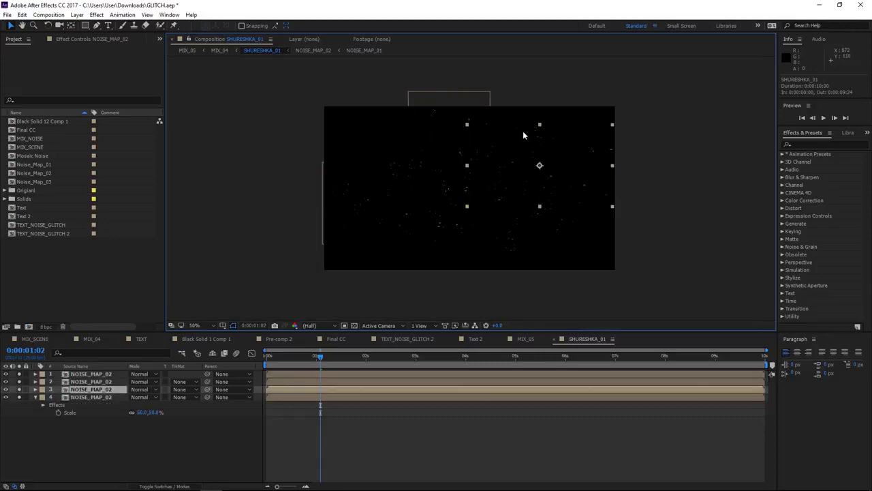
{"action": "scroll", "coordinate": [532, 160], "scroll_direction": "up", "scroll_amount": 2}
{"action": "left_click_drag", "start_coordinate": [377, 313], "coordinate": [270, 338]}
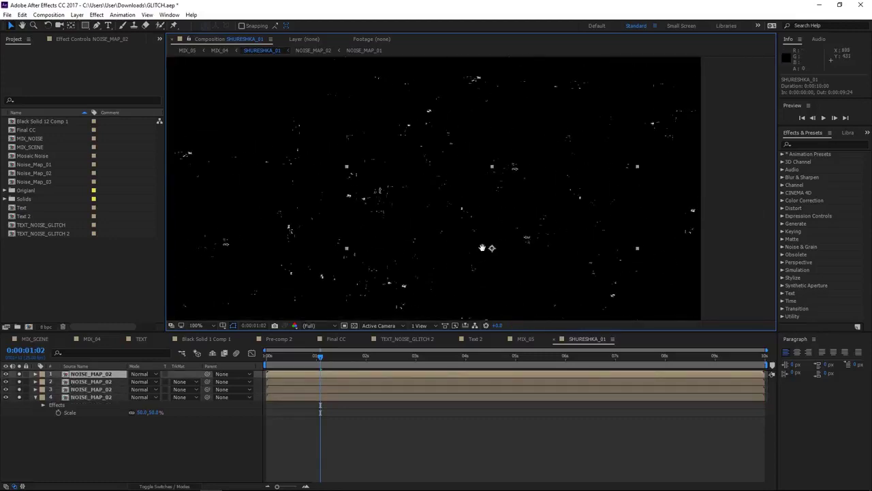
{"action": "left_click", "coordinate": [225, 52]}
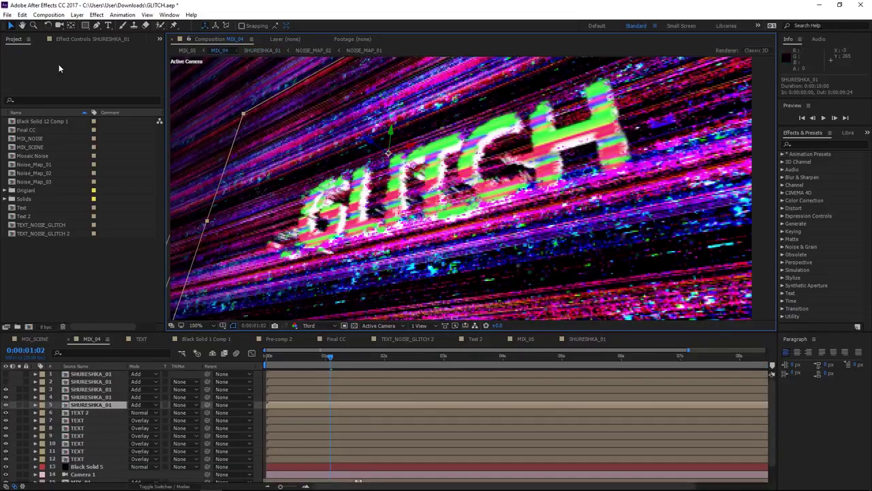
Turn on the top SHURESHKA_01 layers, check each one's Fill colour, then return to MIX_05.
{"action": "left_click", "coordinate": [75, 40]}
{"action": "left_click_drag", "start_coordinate": [6, 389], "coordinate": [9, 376]}
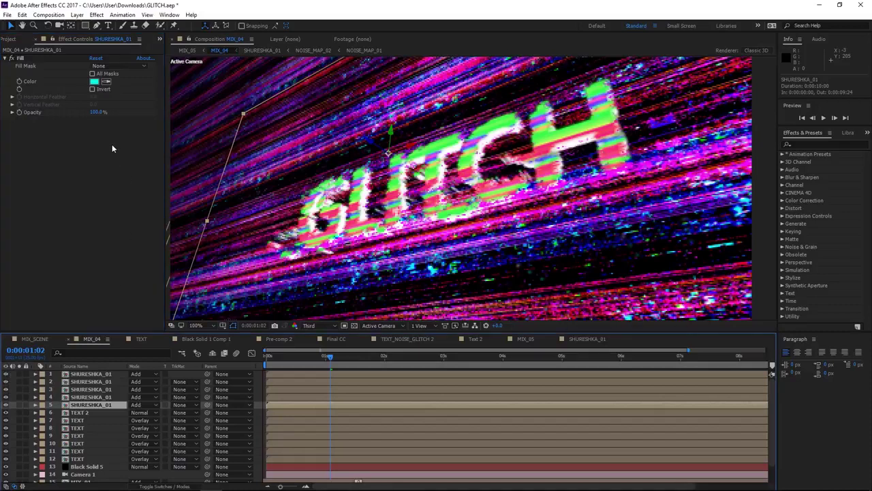
{"action": "left_click", "coordinate": [98, 397]}
{"action": "left_click", "coordinate": [101, 389]}
{"action": "left_click", "coordinate": [106, 382]}
{"action": "left_click", "coordinate": [110, 375]}
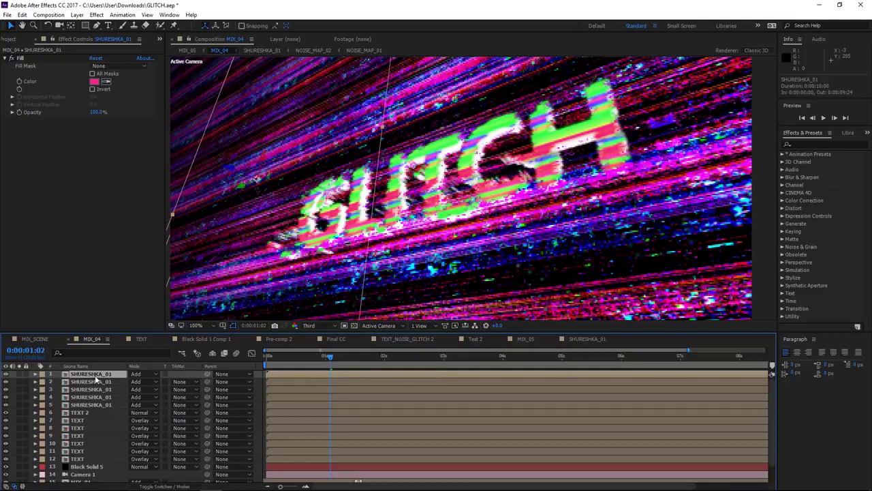
{"action": "left_click", "coordinate": [188, 50]}
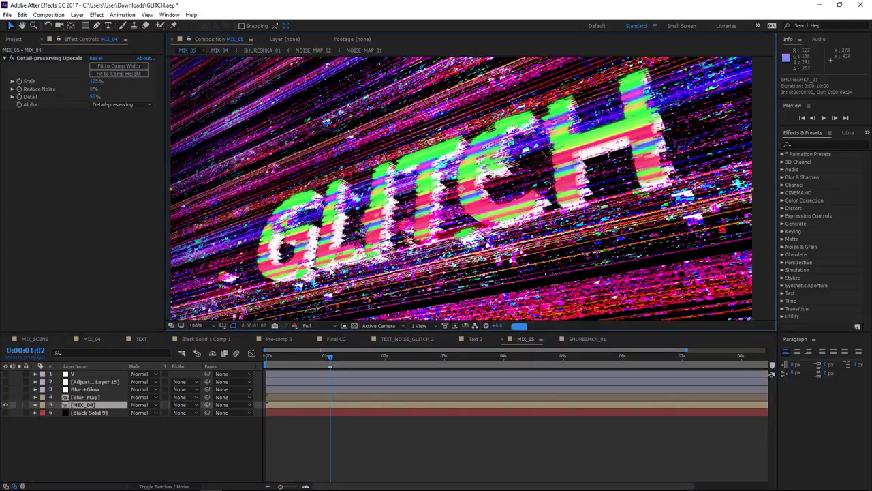
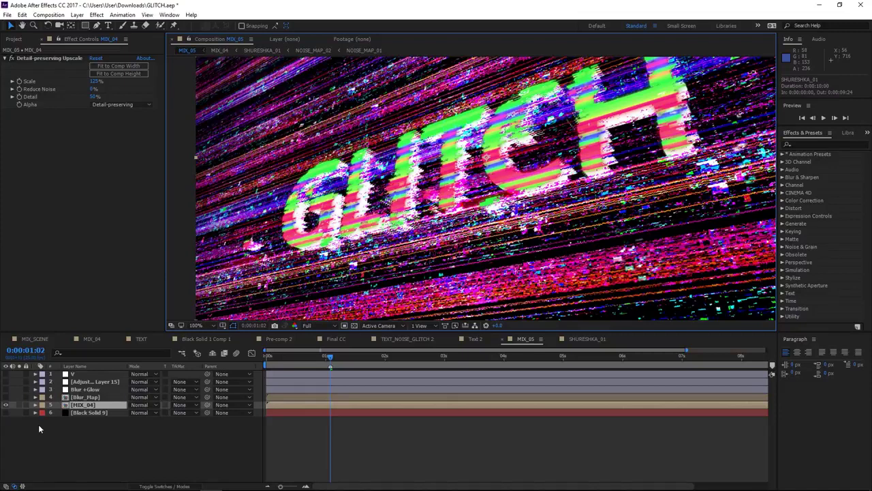
Preview the glitch text at 0:00:03:02, then return to frame 0:00:01:02.
{"action": "left_click", "coordinate": [387, 360]}
{"action": "left_click", "coordinate": [448, 357]}
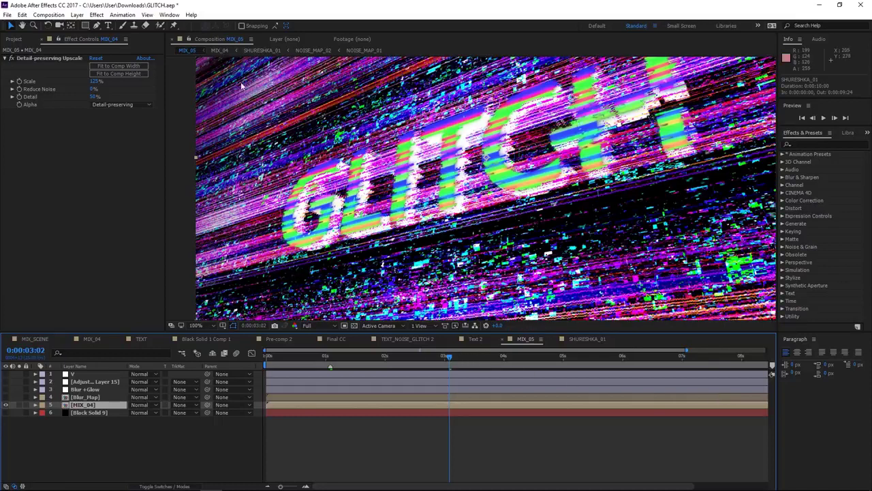
{"action": "left_click", "coordinate": [330, 356]}
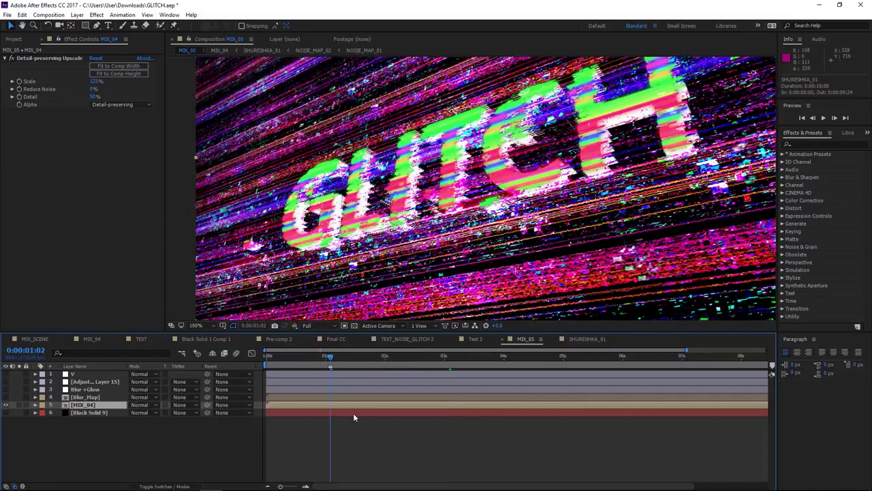
Solo the Blur_Map layer and open its precomp.
{"action": "left_click", "coordinate": [110, 397]}
{"action": "left_click", "coordinate": [6, 397]}
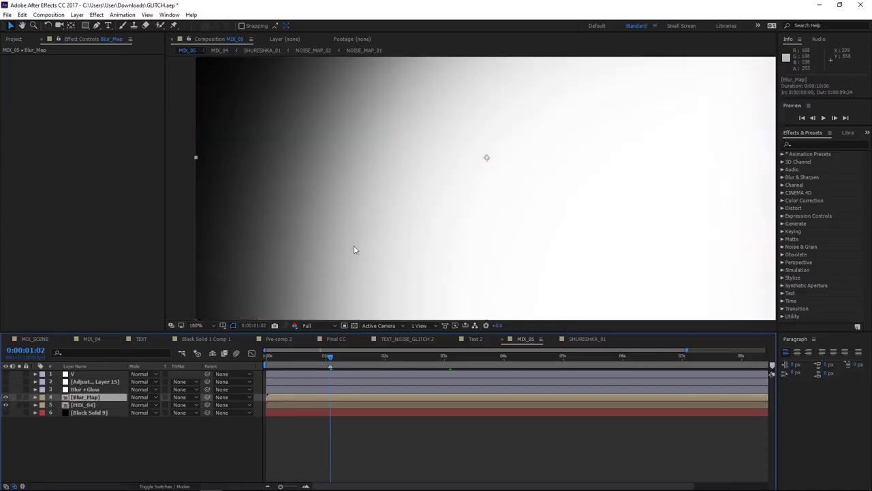
{"action": "scroll", "coordinate": [354, 249], "scroll_direction": "down", "scroll_amount": 2}
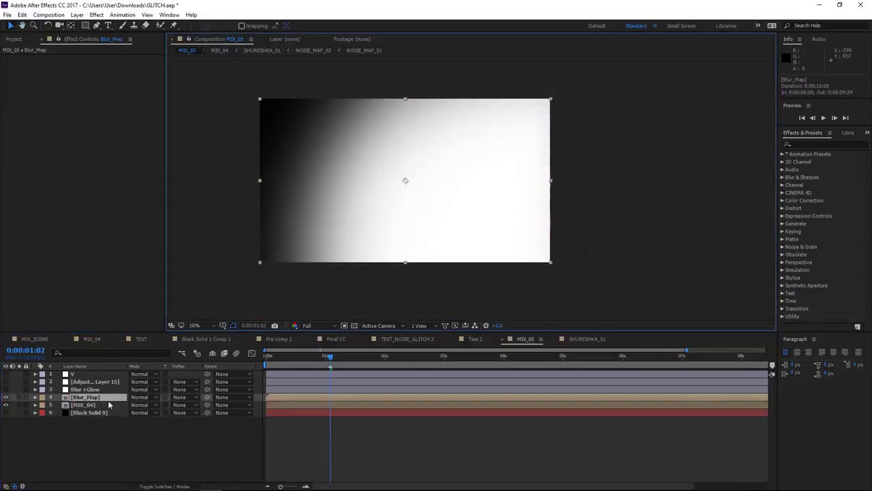
{"action": "double_click", "coordinate": [85, 397]}
{"action": "left_click_drag", "start_coordinate": [307, 249], "coordinate": [364, 218]}
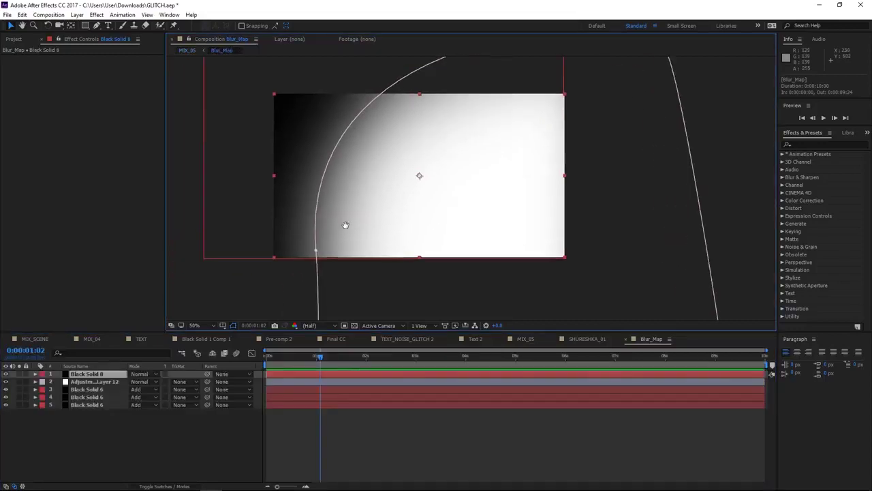
Isolate the bottom Black Solid 6 to see its Gradient Ramp points, then re-enable layer 4's ramp.
{"action": "left_click", "coordinate": [6, 405], "text": "alt"}
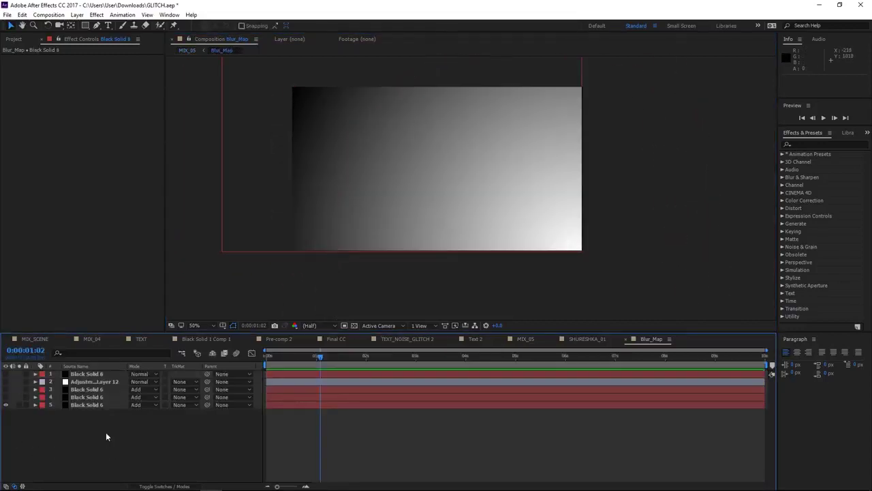
{"action": "left_click", "coordinate": [88, 405]}
{"action": "left_click", "coordinate": [48, 59]}
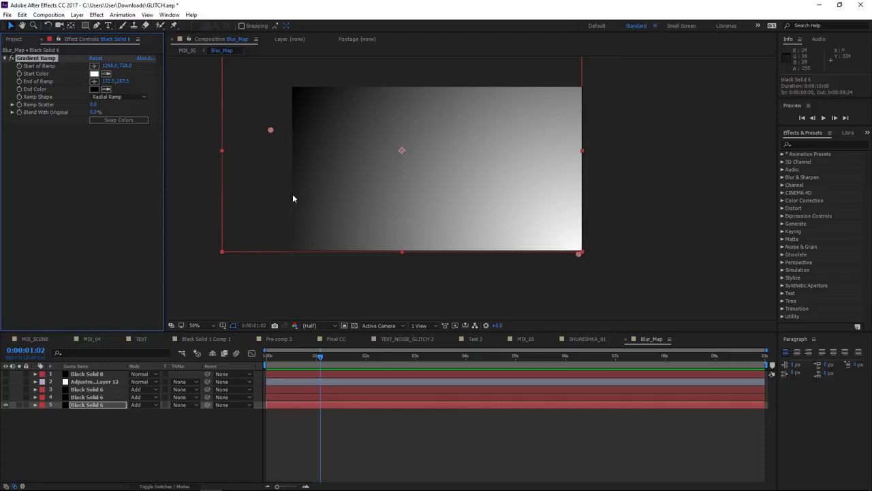
{"action": "left_click_drag", "start_coordinate": [303, 252], "coordinate": [295, 242]}
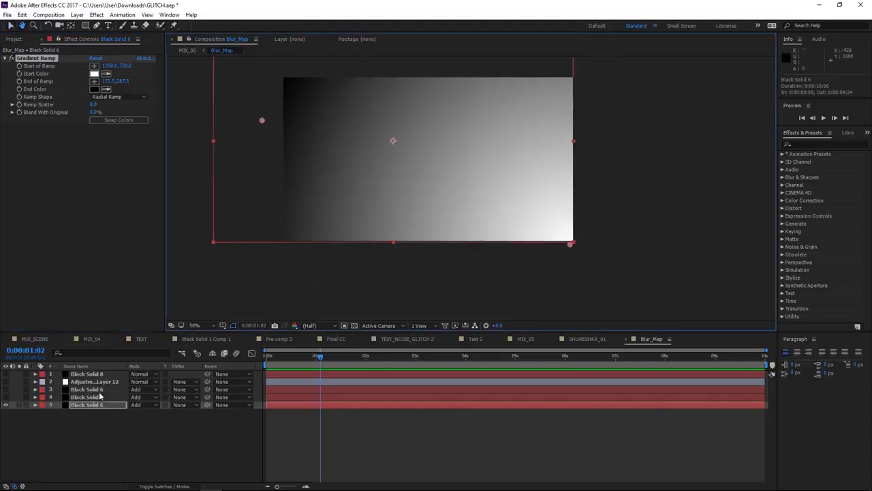
{"action": "left_click", "coordinate": [87, 397]}
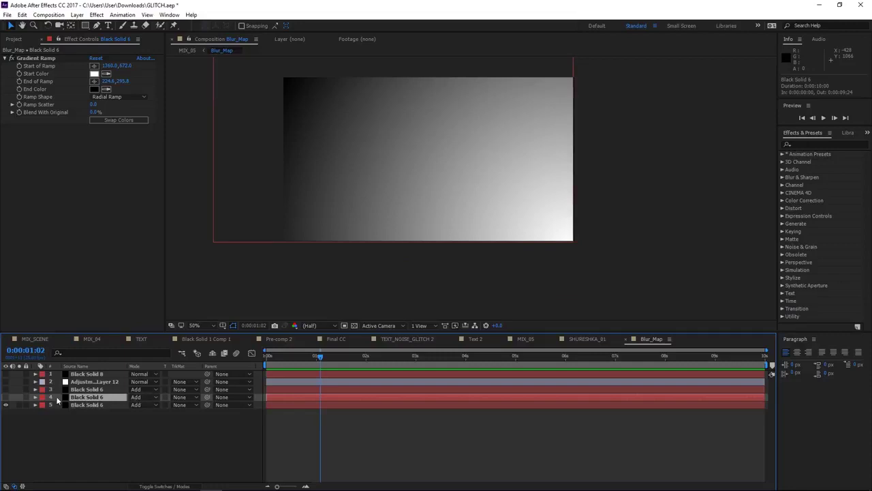
{"action": "left_click", "coordinate": [5, 398]}
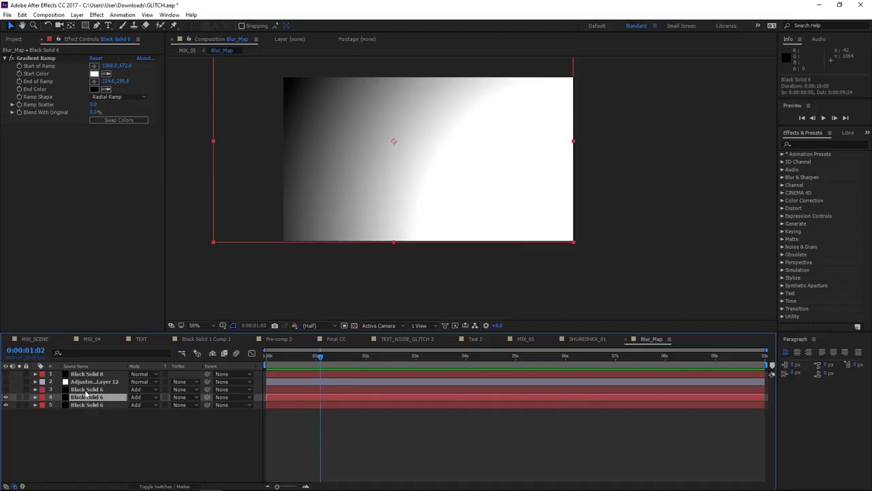
Turn on layer 3's ramp to brighten the map and view the gradient at full size.
{"action": "left_click", "coordinate": [87, 390]}
{"action": "left_click", "coordinate": [6, 389]}
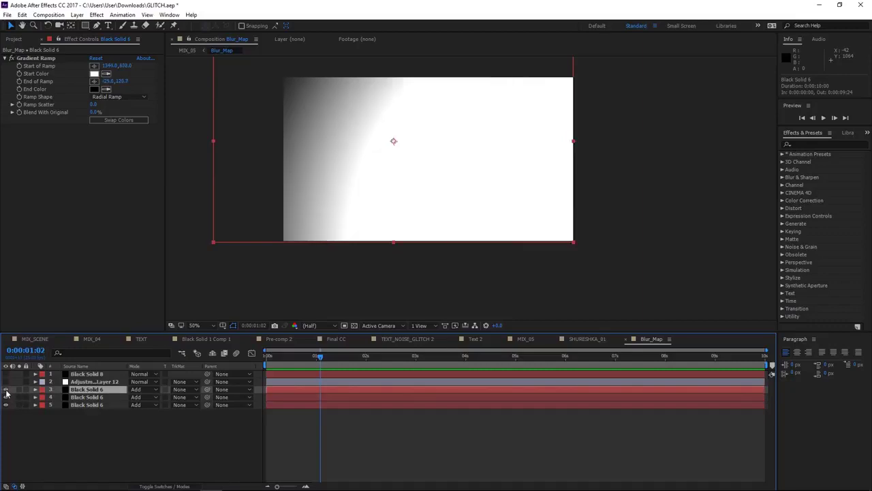
{"action": "key", "text": "slash"}
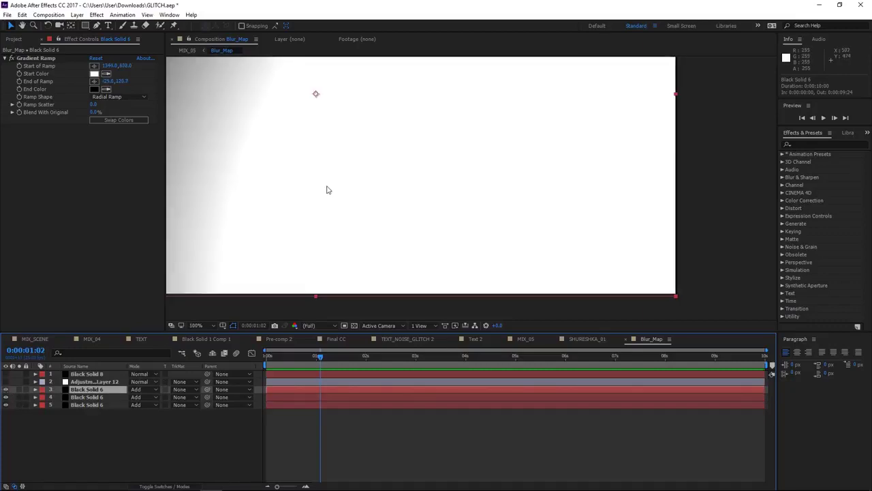
{"action": "left_click_drag", "start_coordinate": [326, 189], "coordinate": [367, 234]}
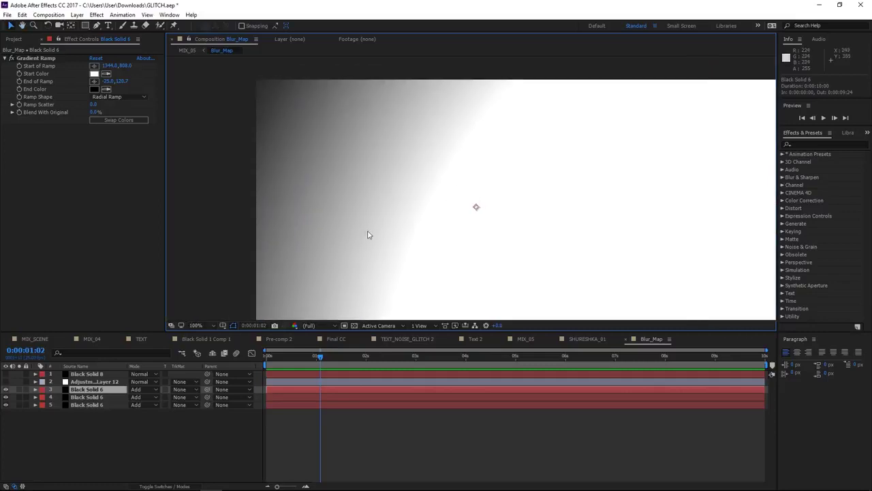
{"action": "scroll", "coordinate": [409, 252], "scroll_direction": "down", "scroll_amount": 3}
{"action": "left_click_drag", "start_coordinate": [384, 279], "coordinate": [356, 339]}
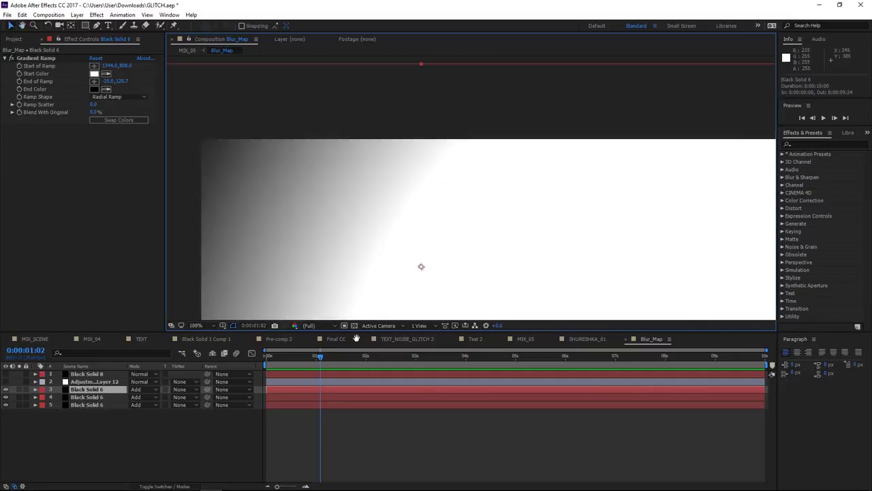
{"action": "scroll", "coordinate": [338, 150], "scroll_direction": "down", "scroll_amount": 3}
{"action": "scroll", "coordinate": [384, 241], "scroll_direction": "down", "scroll_amount": 2}
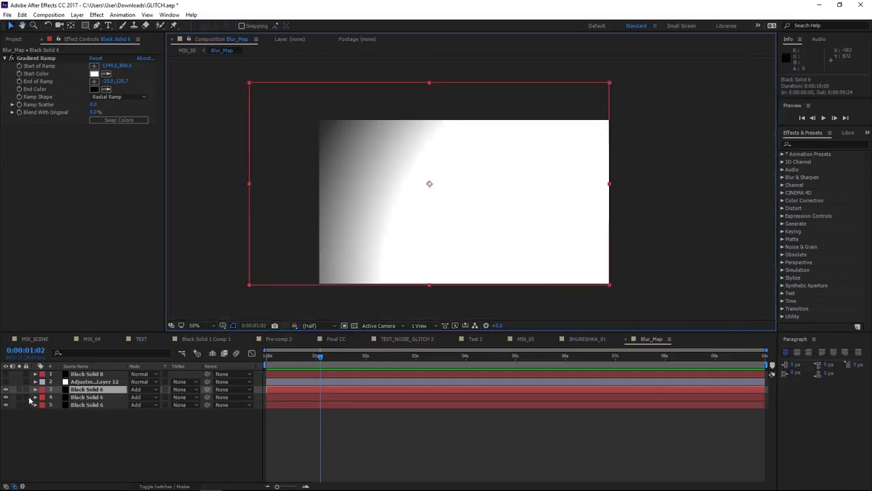
Turn on Adjustment Layer 12's Fast Blur and Black Solid 8's masked overlay.
{"action": "left_click", "coordinate": [80, 382]}
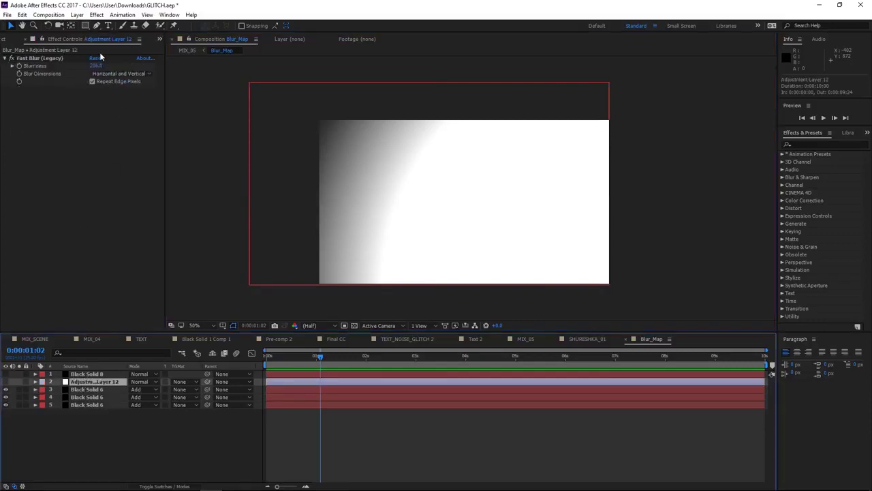
{"action": "left_click", "coordinate": [6, 382]}
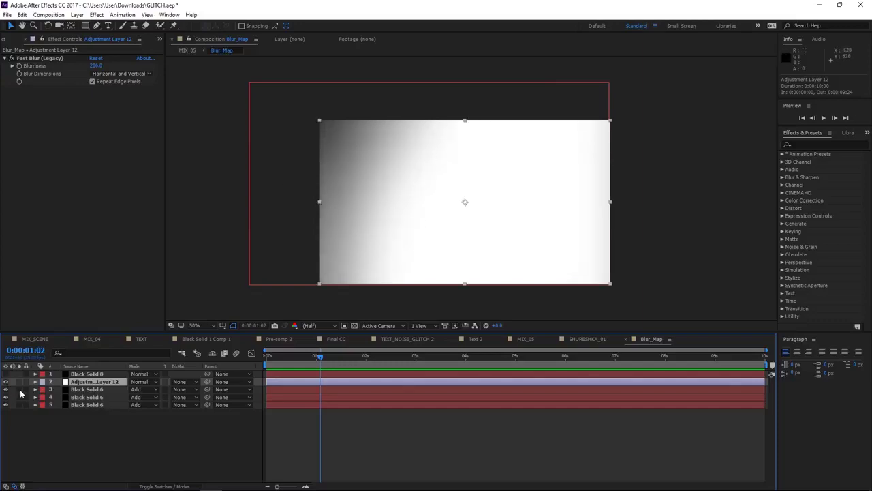
{"action": "left_click", "coordinate": [87, 374]}
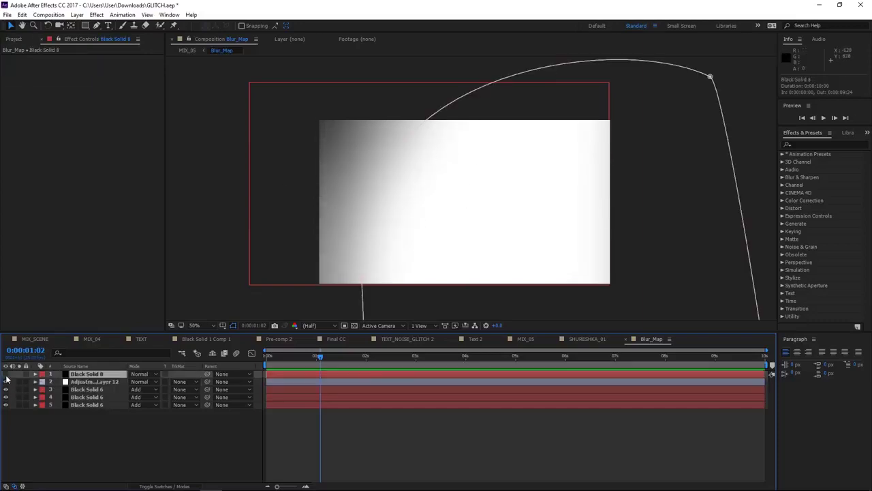
{"action": "left_click", "coordinate": [7, 374]}
Inspect Black Solid 8's inverted 500-pixel-feathered mask, then go back to MIX_05.
{"action": "mouse_move", "coordinate": [375, 203]}
{"action": "left_mouse_down"}
{"action": "mouse_move", "coordinate": [355, 188]}
{"action": "mouse_move", "coordinate": [308, 192]}
{"action": "left_mouse_up"}
{"action": "key", "text": "comma"}
{"action": "key", "text": "comma"}
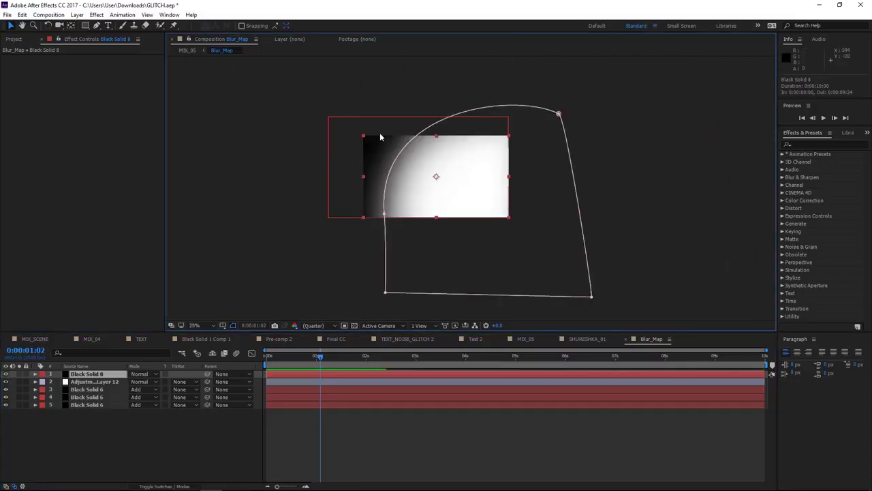
{"action": "key", "text": "m"}
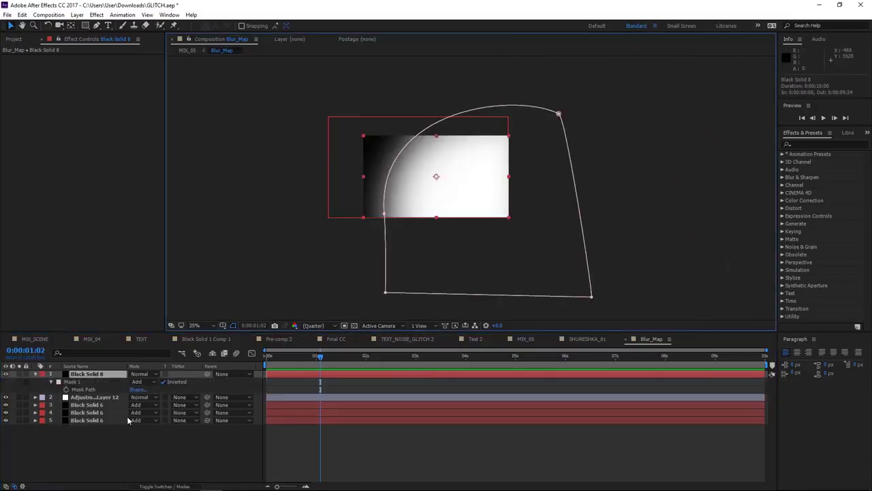
{"action": "key", "text": "m"}
{"action": "key", "text": "m"}
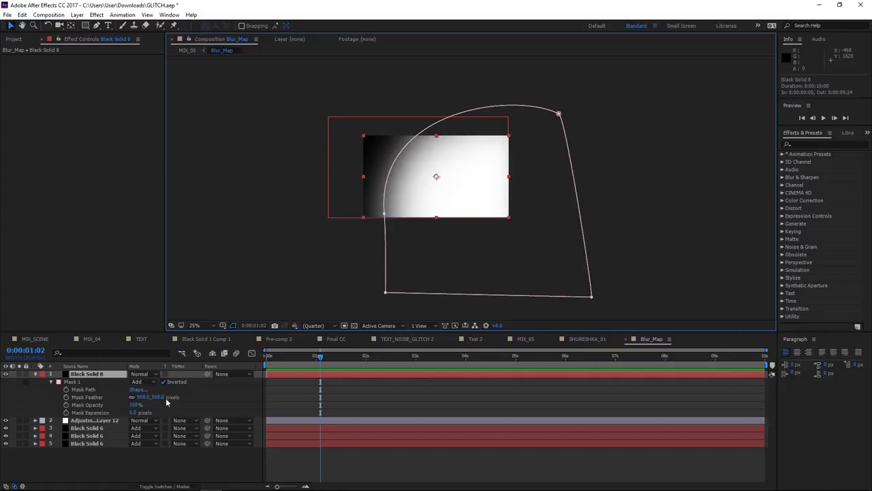
{"action": "key", "text": "period"}
{"action": "left_click_drag", "start_coordinate": [405, 221], "coordinate": [416, 252]}
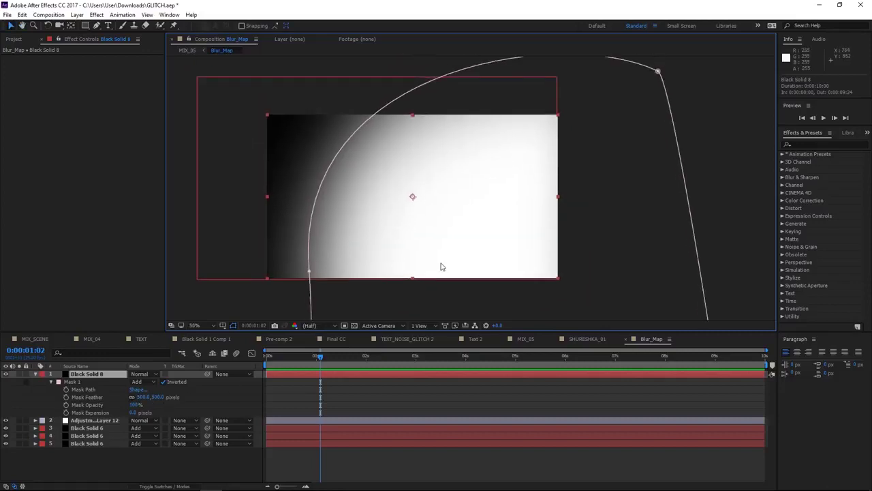
{"action": "left_click", "coordinate": [186, 51]}
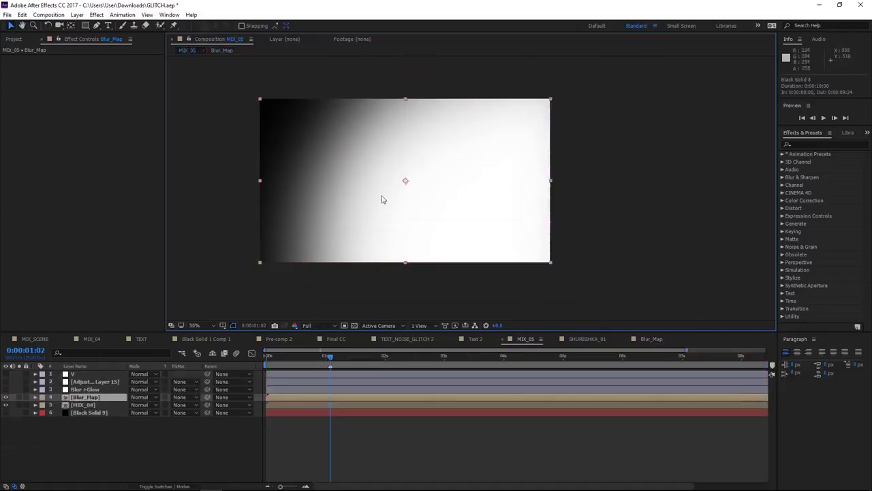
Select the Blur +Glow layer and inspect its Glow settings, including Glow Threshold.
{"action": "left_click", "coordinate": [99, 398]}
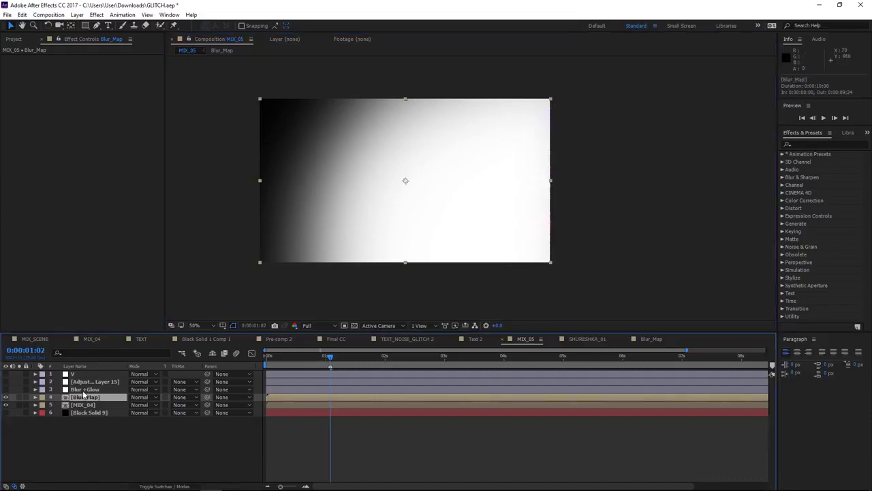
{"action": "left_click", "coordinate": [88, 390]}
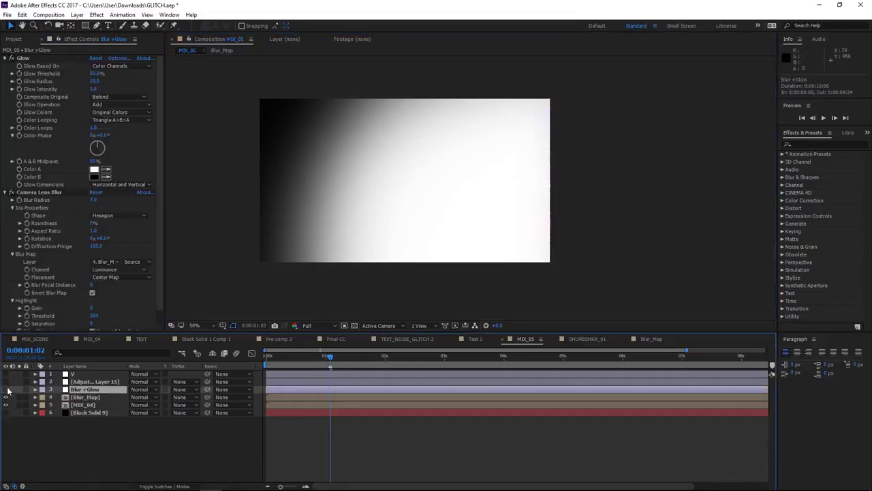
{"action": "left_click", "coordinate": [6, 58]}
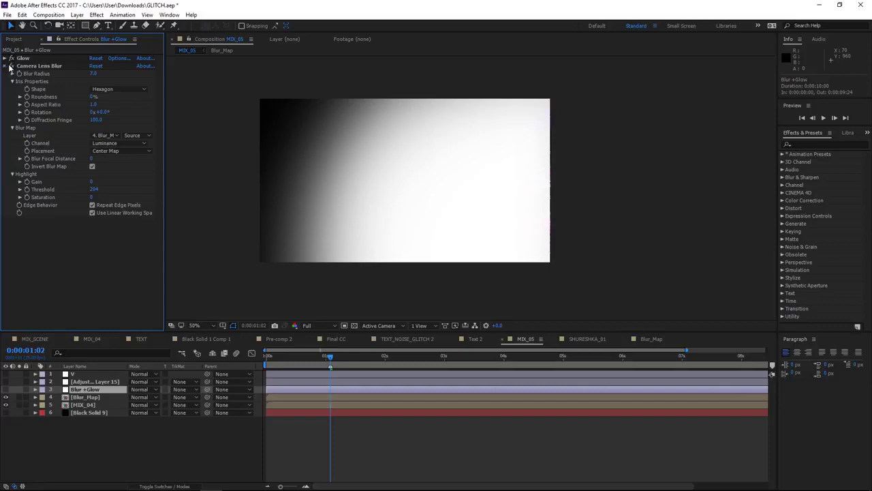
{"action": "left_click", "coordinate": [5, 65]}
{"action": "left_click", "coordinate": [6, 59]}
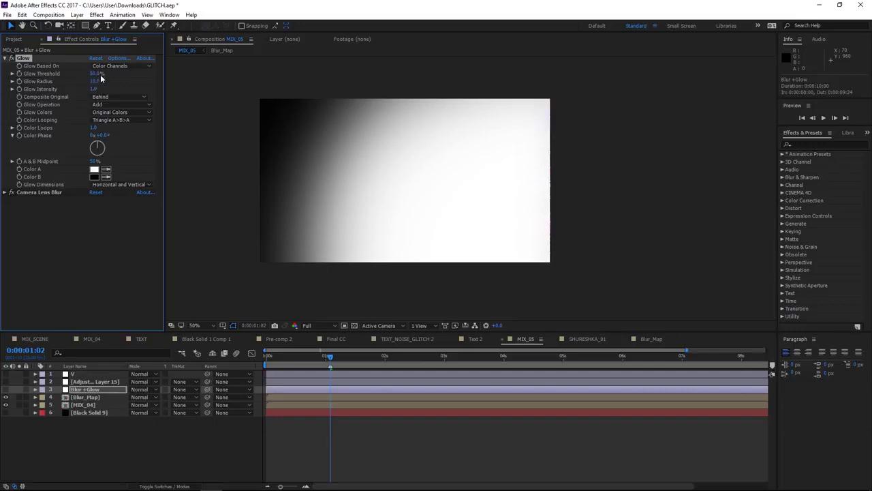
{"action": "left_click", "coordinate": [98, 73]}
Set Camera Lens Blur's Blur Map layer to Blur_Map and hide the Blur_Map gradient.
{"action": "left_click", "coordinate": [76, 193]}
{"action": "left_click", "coordinate": [5, 194]}
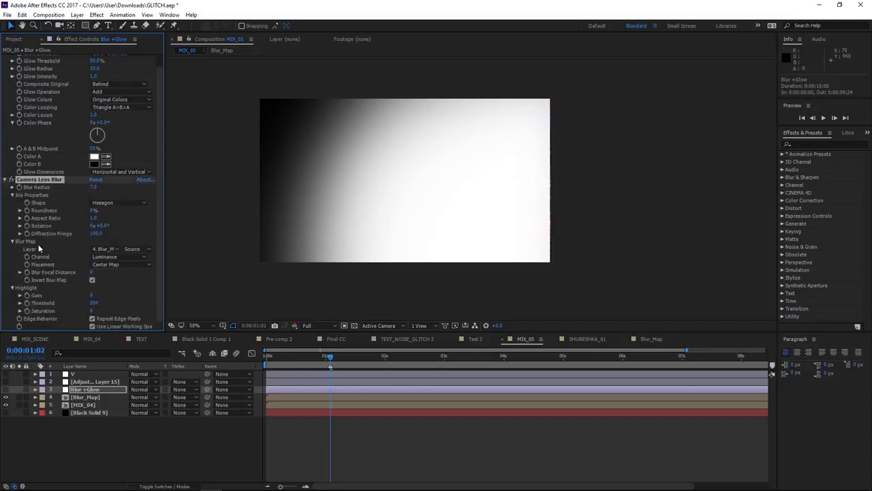
{"action": "left_click", "coordinate": [107, 249]}
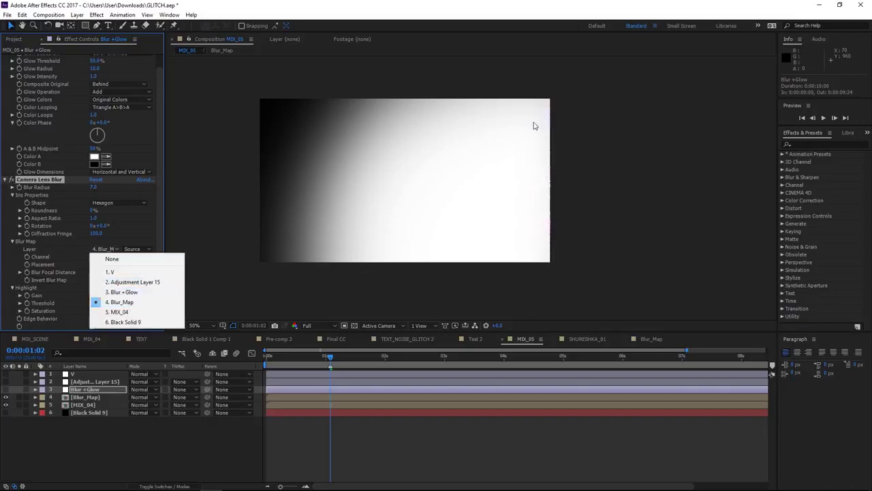
{"action": "left_click", "coordinate": [136, 223]}
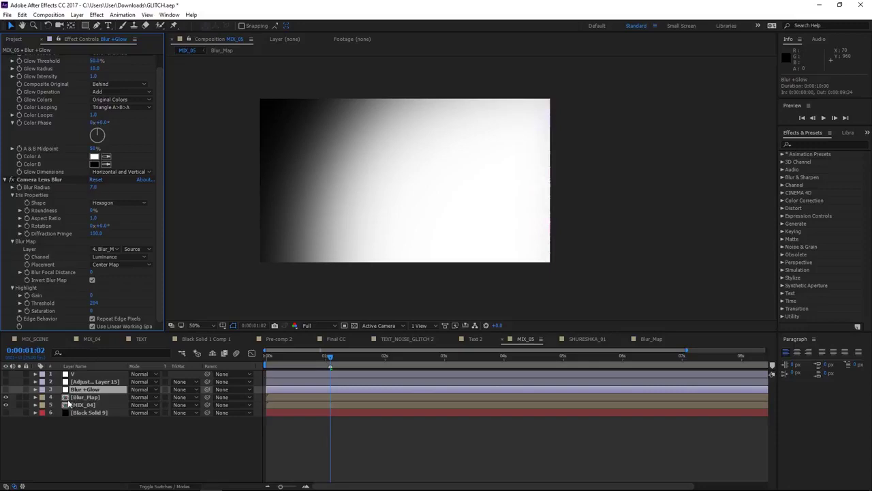
{"action": "left_click", "coordinate": [6, 398]}
Show the Blur+Glow layer and inspect the GLITCH text in the maximized composition view.
{"action": "left_click", "coordinate": [6, 389]}
{"action": "scroll", "coordinate": [319, 227], "scroll_direction": "up", "scroll_amount": 2}
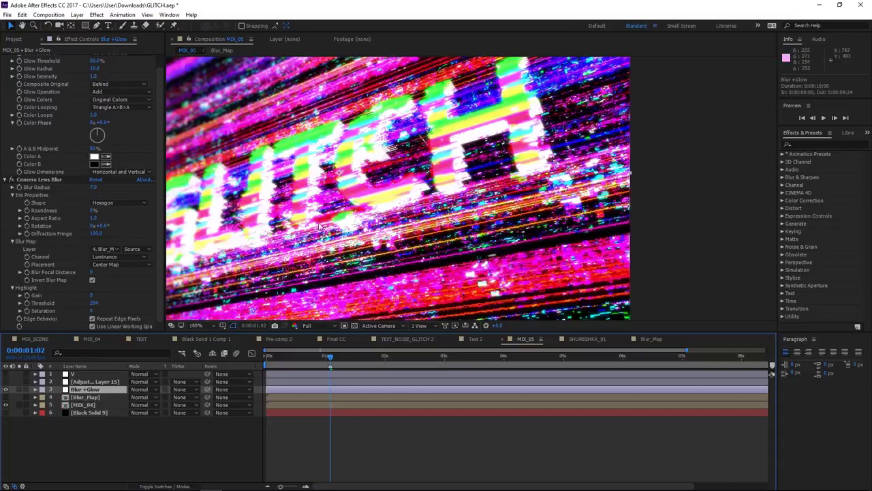
{"action": "scroll", "coordinate": [319, 227], "scroll_direction": "down", "scroll_amount": 1}
{"action": "scroll", "coordinate": [405, 121], "scroll_direction": "up", "scroll_amount": 1}
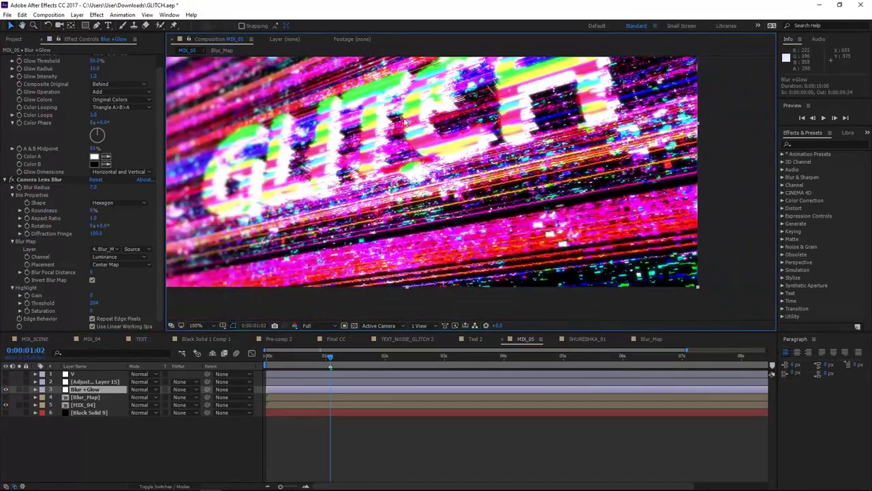
{"action": "left_click_drag", "start_coordinate": [404, 122], "coordinate": [405, 205]}
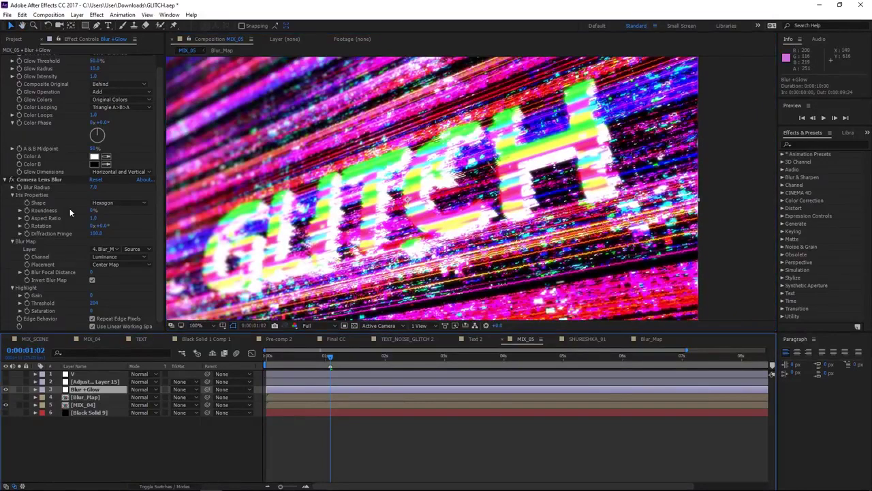
{"action": "left_click", "coordinate": [11, 183]}
{"action": "left_click_drag", "start_coordinate": [266, 207], "coordinate": [304, 204]}
{"action": "key", "text": "v"}
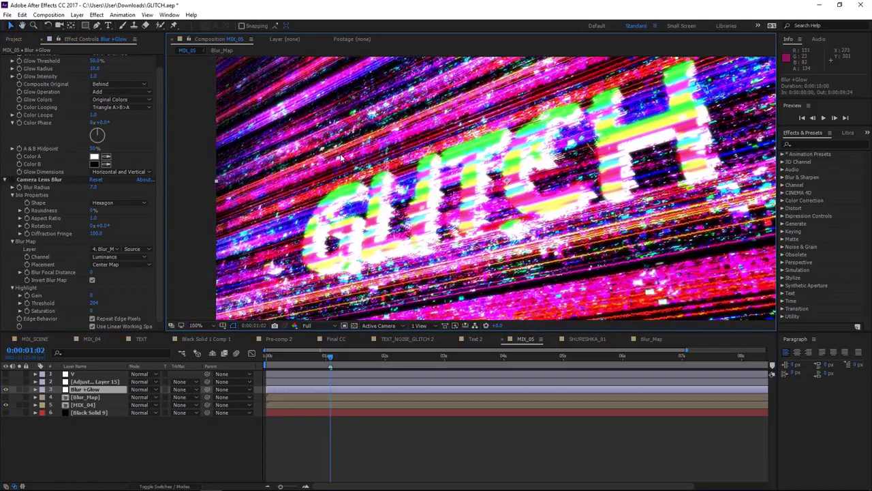
{"action": "key", "text": "grave"}
{"action": "scroll", "coordinate": [266, 188], "scroll_direction": "up", "scroll_amount": 2}
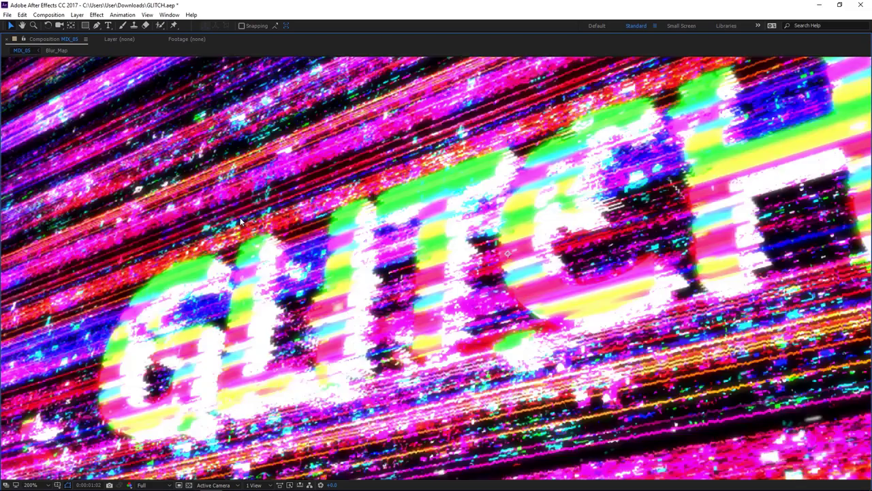
{"action": "scroll", "coordinate": [223, 206], "scroll_direction": "down", "scroll_amount": 2}
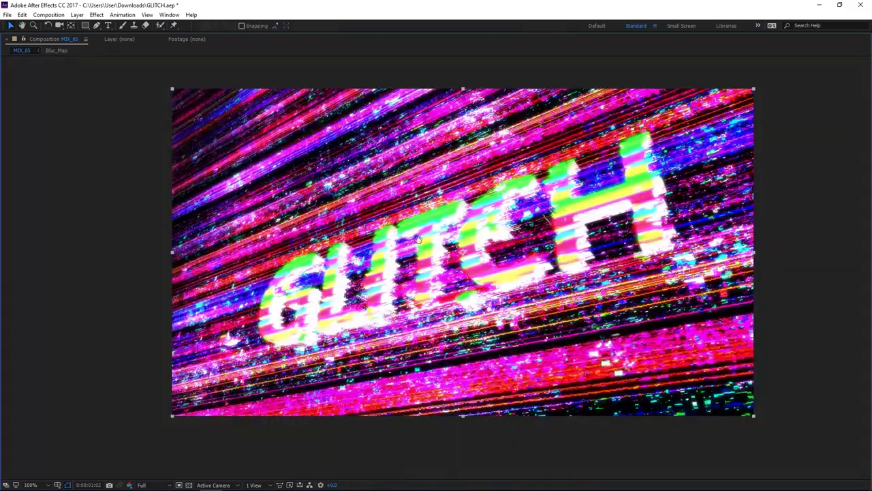
{"action": "scroll", "coordinate": [418, 240], "scroll_direction": "right", "scroll_amount": 2}
{"action": "key", "text": "grave"}
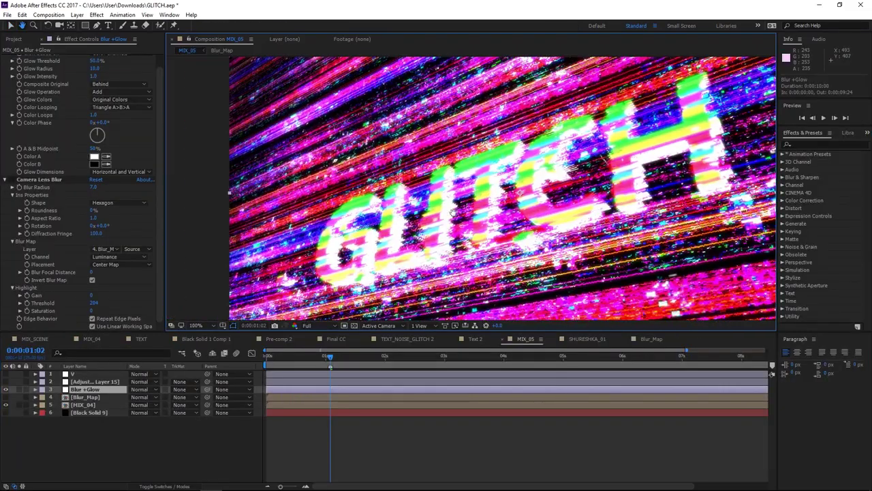
Enable Camera Lens Blur with a Blur Radius of 8.
{"action": "left_click", "coordinate": [11, 180]}
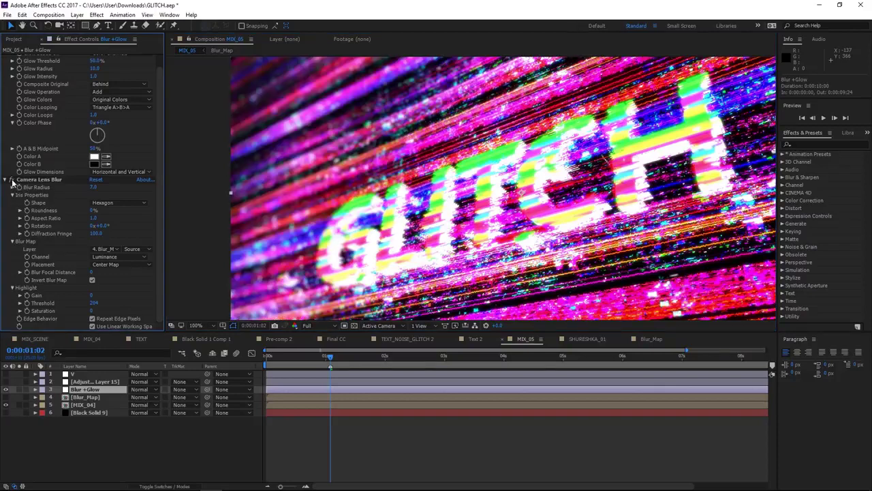
{"action": "left_click", "coordinate": [98, 188]}
{"action": "type", "text": "8"}
{"action": "key", "text": "Return"}
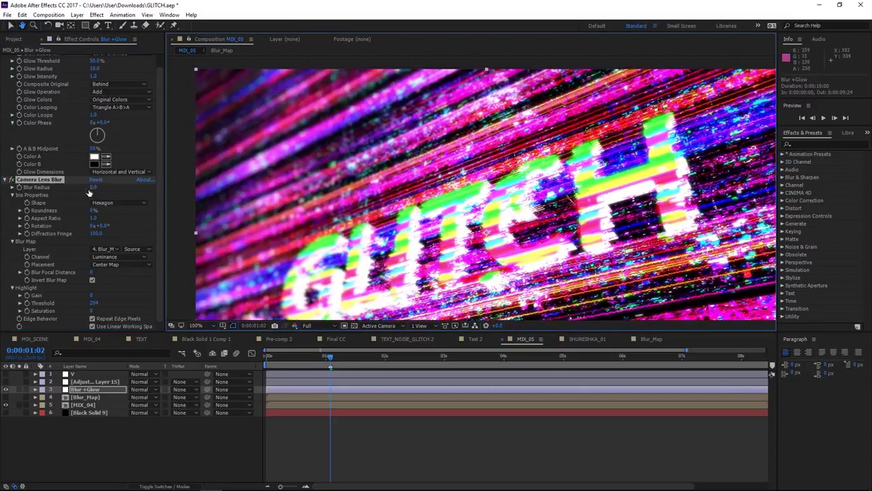
{"action": "left_click", "coordinate": [4, 180]}
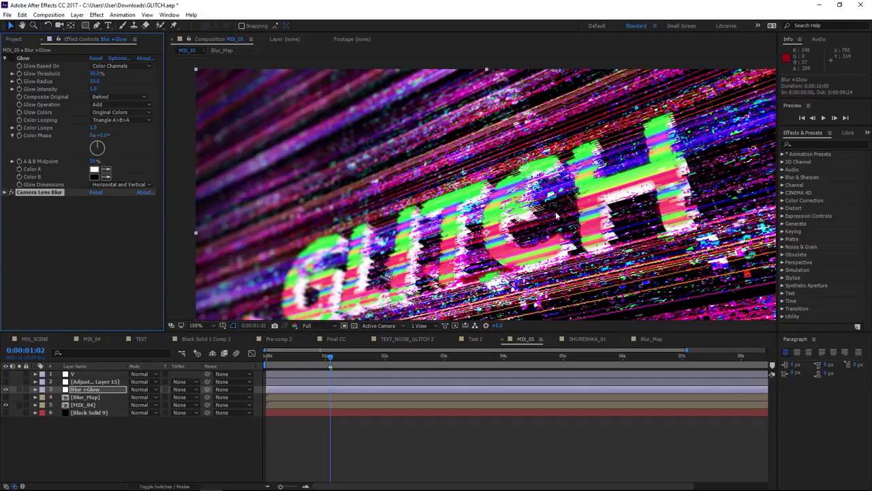
Toggle Glow off and on to compare its look, then collapse it.
{"action": "left_click", "coordinate": [10, 59]}
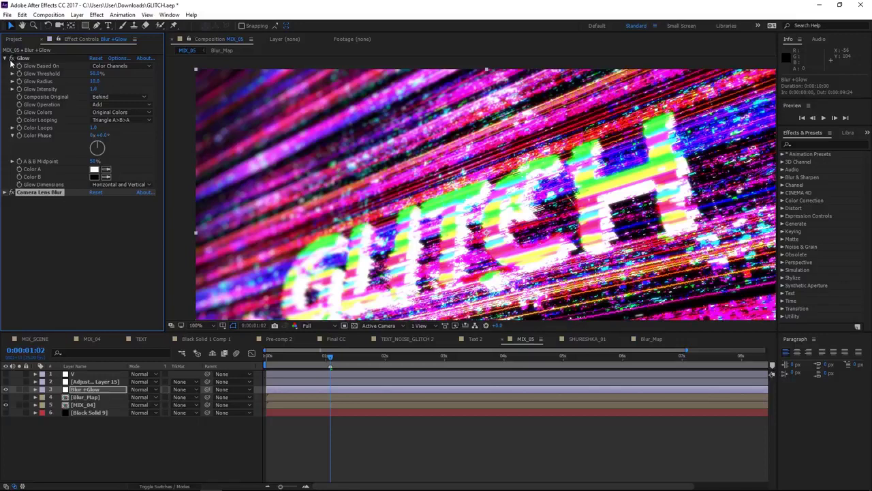
{"action": "left_click", "coordinate": [11, 59]}
{"action": "left_click", "coordinate": [4, 58]}
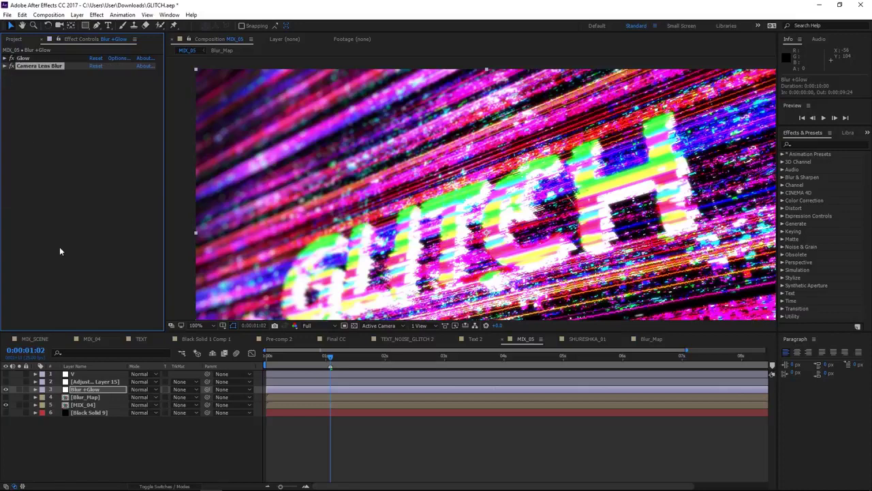
Show Adjustment Layer 15, turn off Curves 2, and toggle the first Curves to compare.
{"action": "left_click", "coordinate": [97, 381]}
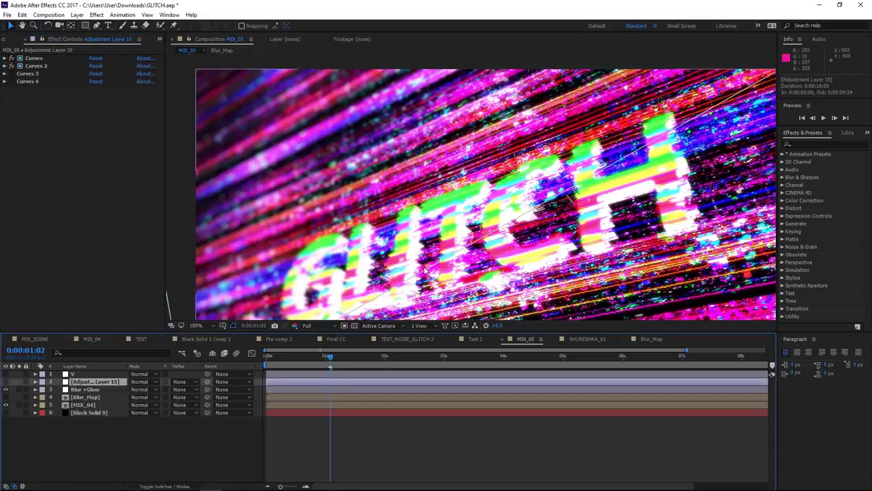
{"action": "scroll", "coordinate": [256, 195], "scroll_direction": "down", "scroll_amount": 2}
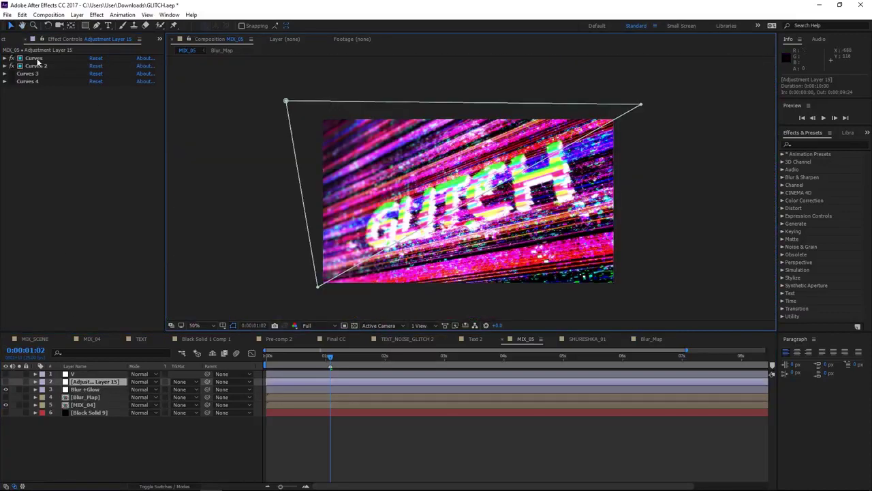
{"action": "left_click", "coordinate": [35, 59]}
{"action": "left_click", "coordinate": [6, 381]}
{"action": "left_click", "coordinate": [11, 67]}
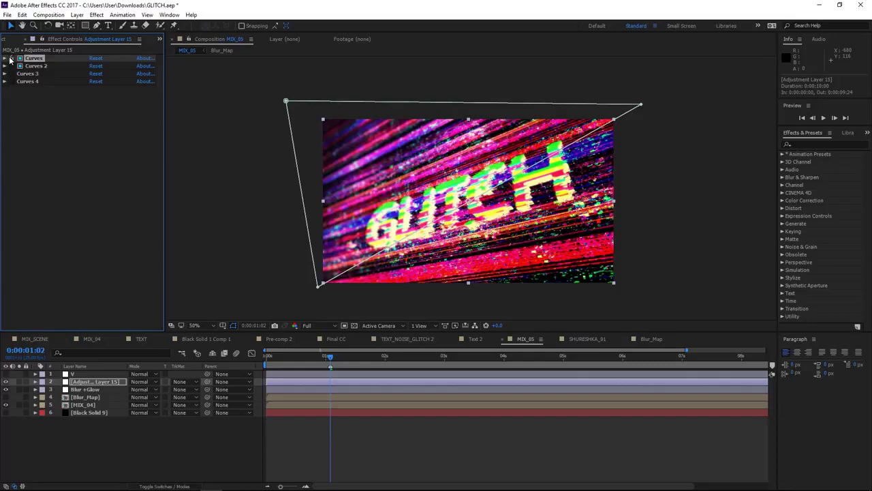
{"action": "left_click", "coordinate": [11, 59]}
{"action": "left_click", "coordinate": [11, 59]}
{"action": "left_click", "coordinate": [11, 59]}
{"action": "left_click", "coordinate": [11, 60]}
{"action": "scroll", "coordinate": [549, 202], "scroll_direction": "up", "scroll_amount": 2}
{"action": "scroll", "coordinate": [549, 203], "scroll_direction": "down", "scroll_amount": 2}
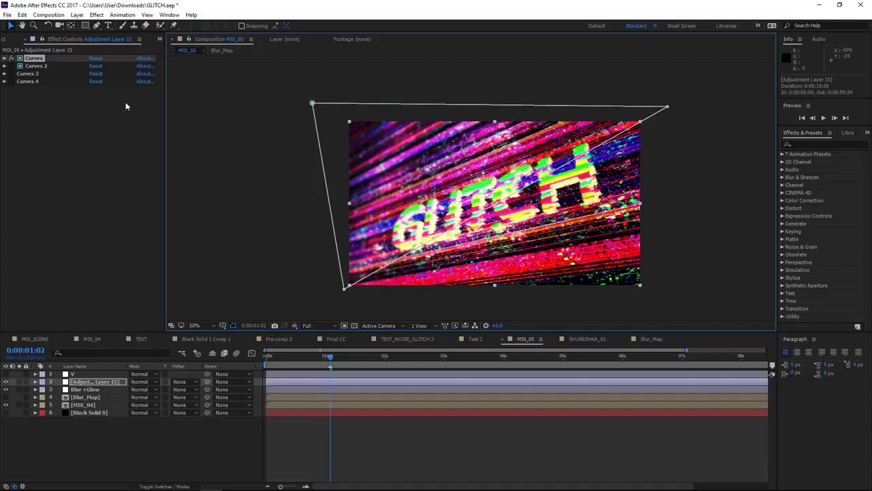
Expand the first Curves on the RGB channel with an enlarged graph and wider panel.
{"action": "left_click", "coordinate": [5, 60]}
{"action": "left_click", "coordinate": [5, 59]}
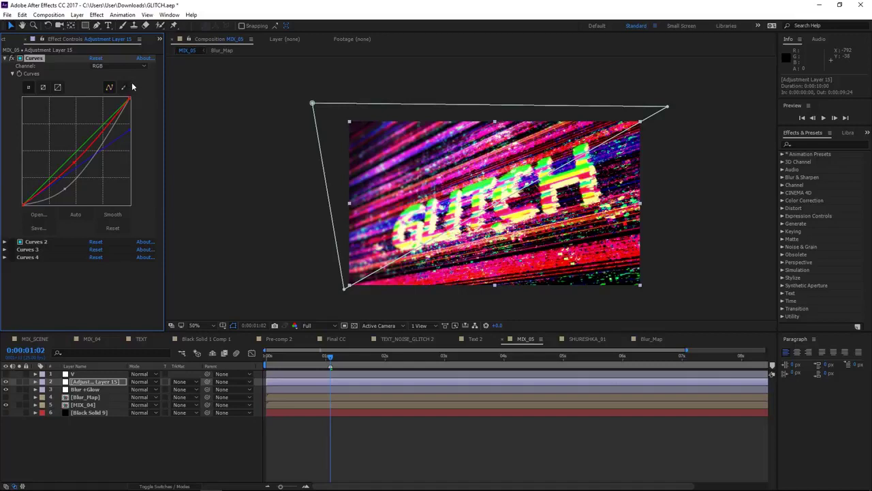
{"action": "left_click", "coordinate": [102, 65]}
{"action": "left_click", "coordinate": [107, 74]}
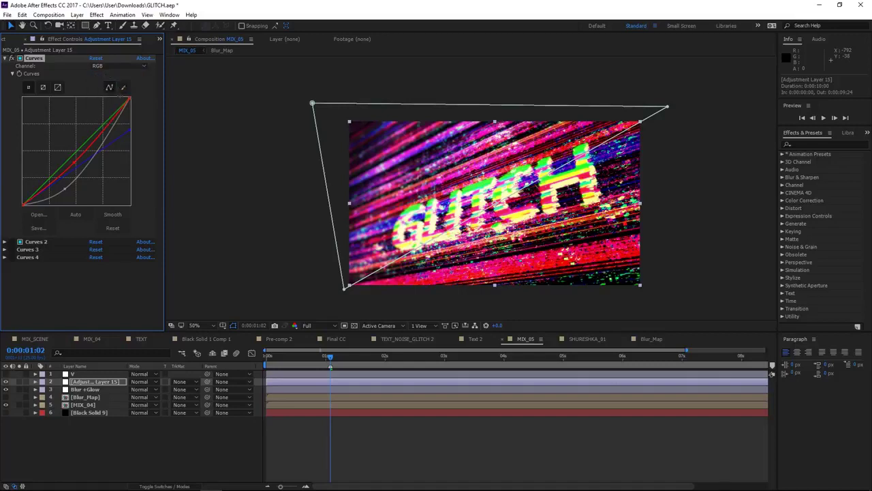
{"action": "left_click", "coordinate": [43, 87]}
{"action": "left_click_drag", "start_coordinate": [165, 167], "coordinate": [283, 168]}
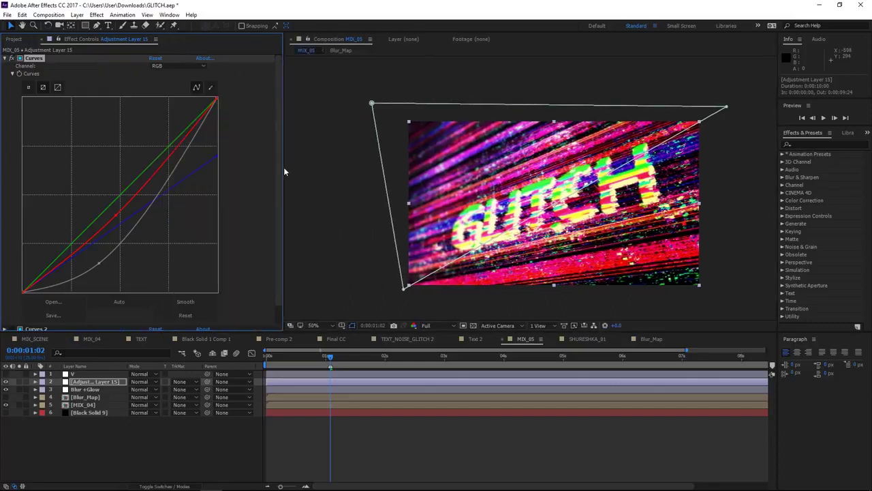
Review the Red, Green and Blue curves, compare the effect, and expand the layer in the Timeline.
{"action": "left_click", "coordinate": [167, 67]}
{"action": "left_click", "coordinate": [169, 85]}
{"action": "left_click", "coordinate": [170, 65]}
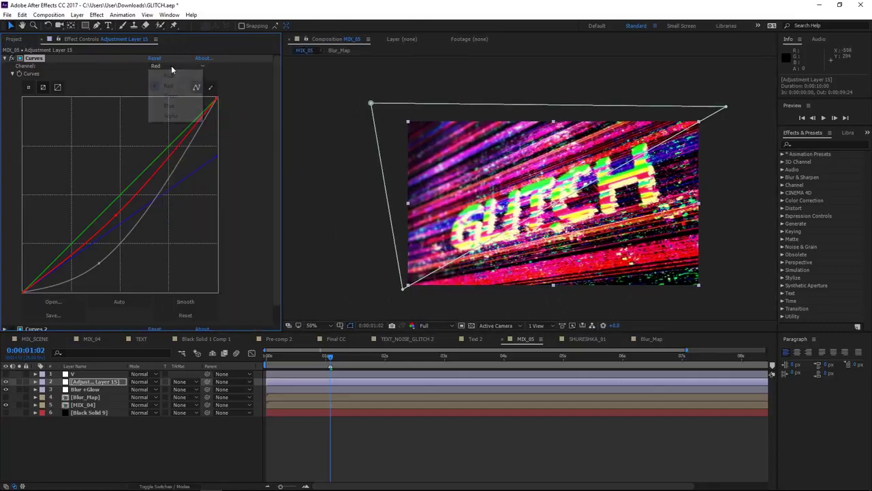
{"action": "left_click", "coordinate": [183, 98]}
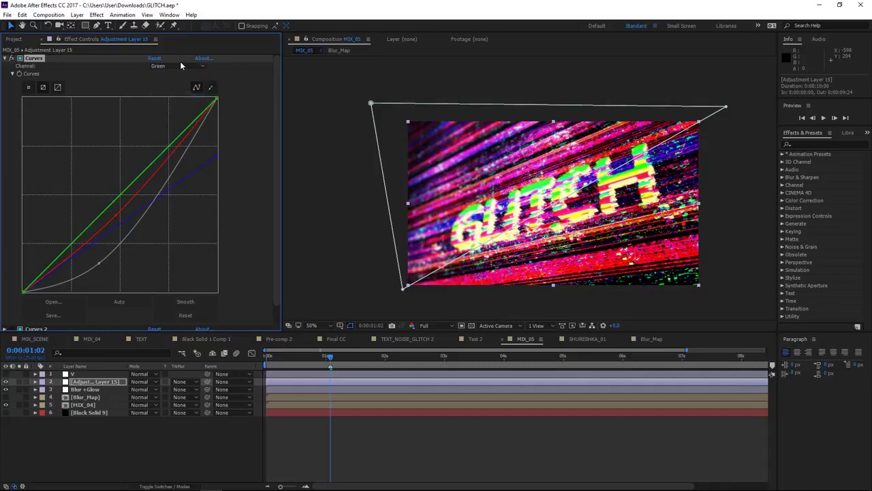
{"action": "left_click", "coordinate": [181, 66]}
{"action": "left_click", "coordinate": [169, 106]}
{"action": "left_click", "coordinate": [16, 59]}
{"action": "left_click", "coordinate": [16, 58]}
{"action": "left_click", "coordinate": [15, 59]}
{"action": "left_click", "coordinate": [14, 58]}
{"action": "left_click", "coordinate": [88, 384]}
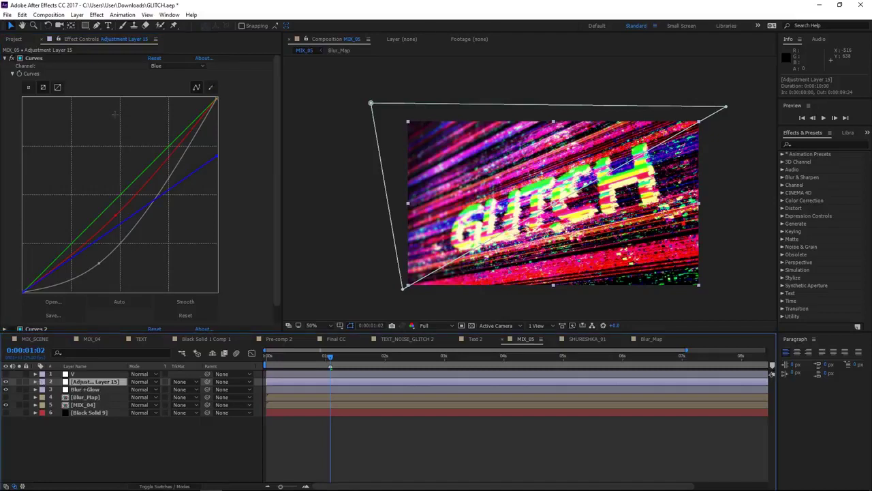
{"action": "left_click", "coordinate": [35, 385]}
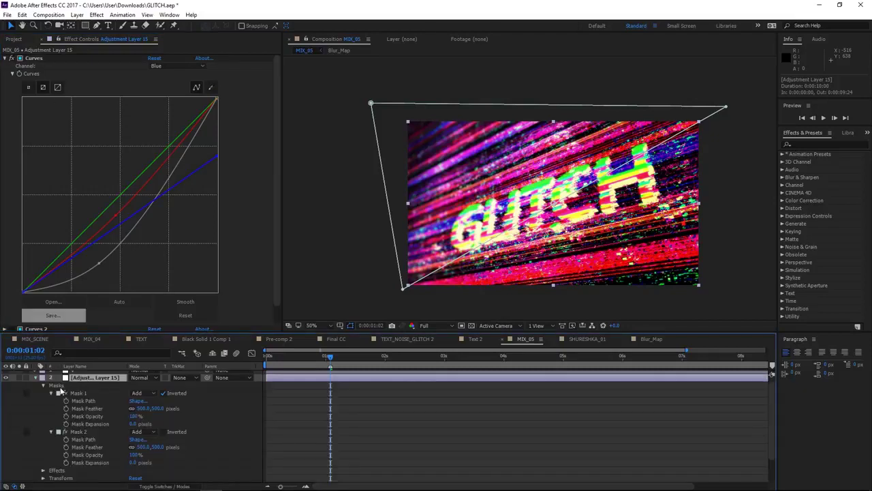
Expand the first Curves' compositing options to see its Mask 1 reference.
{"action": "scroll", "coordinate": [75, 422], "scroll_direction": "down", "scroll_amount": 2}
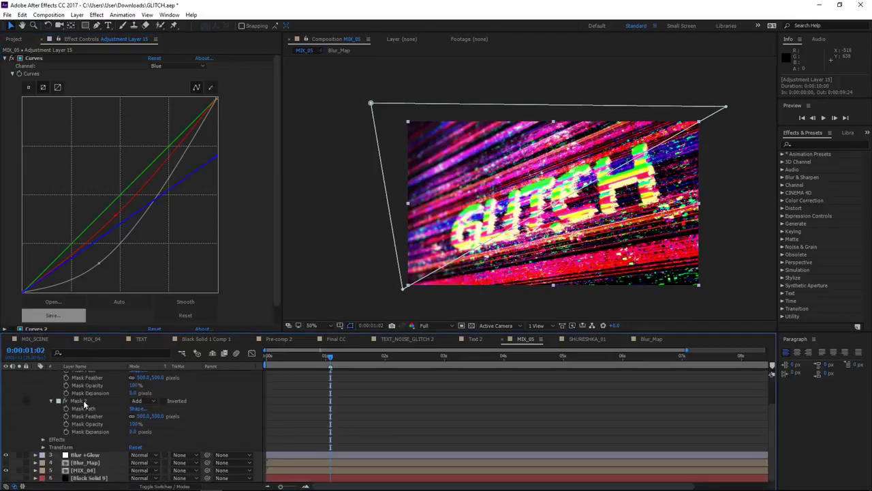
{"action": "left_click", "coordinate": [44, 440]}
{"action": "left_click", "coordinate": [64, 447]}
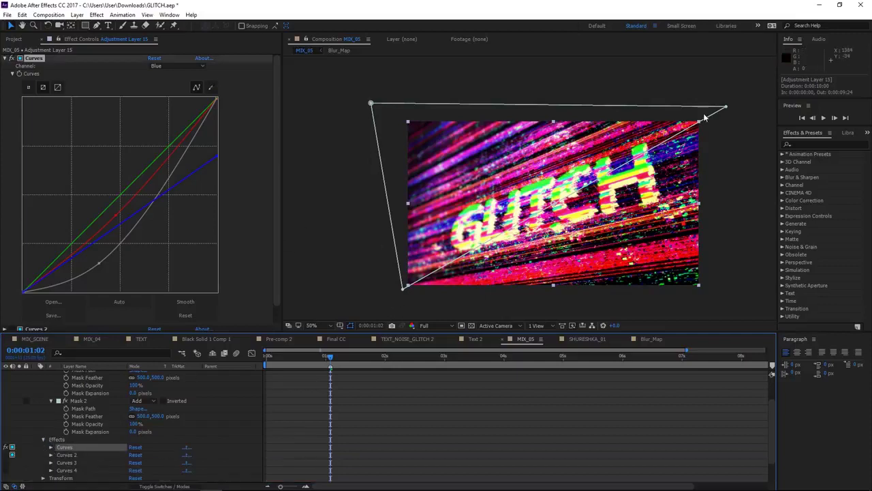
{"action": "left_click", "coordinate": [50, 447]}
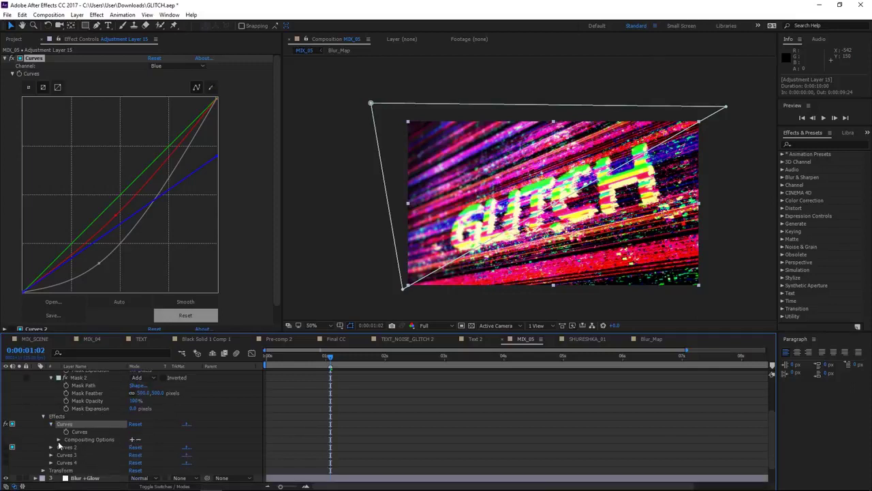
{"action": "left_click", "coordinate": [59, 441]}
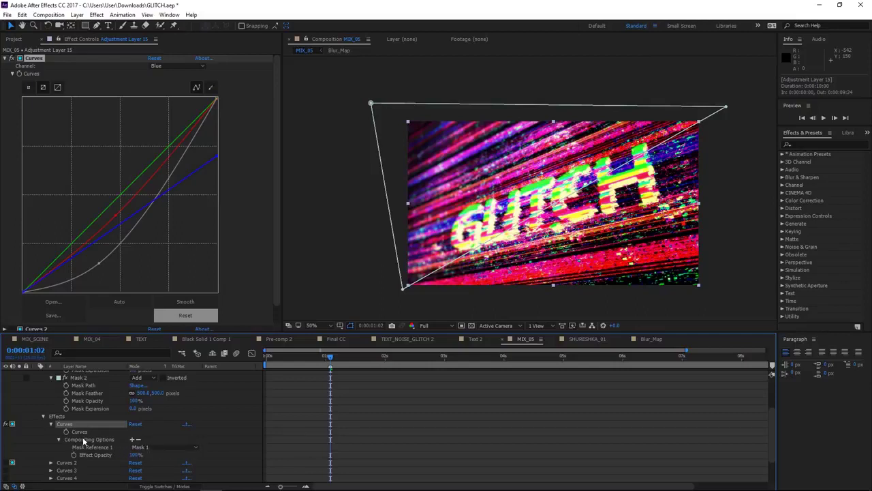
{"action": "scroll", "coordinate": [136, 443], "scroll_direction": "up", "scroll_amount": 3}
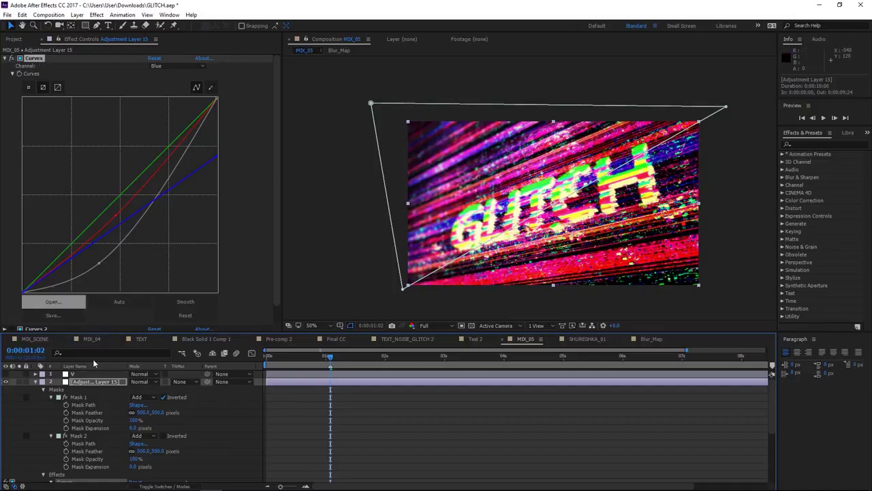
Duplicate Mask 2 with Ctrl+D, then undo it.
{"action": "left_click", "coordinate": [144, 413]}
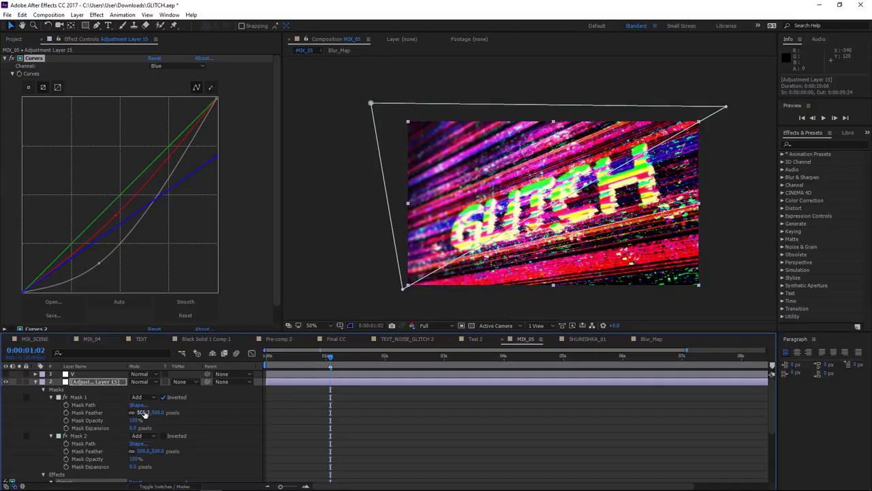
{"action": "left_click", "coordinate": [82, 437]}
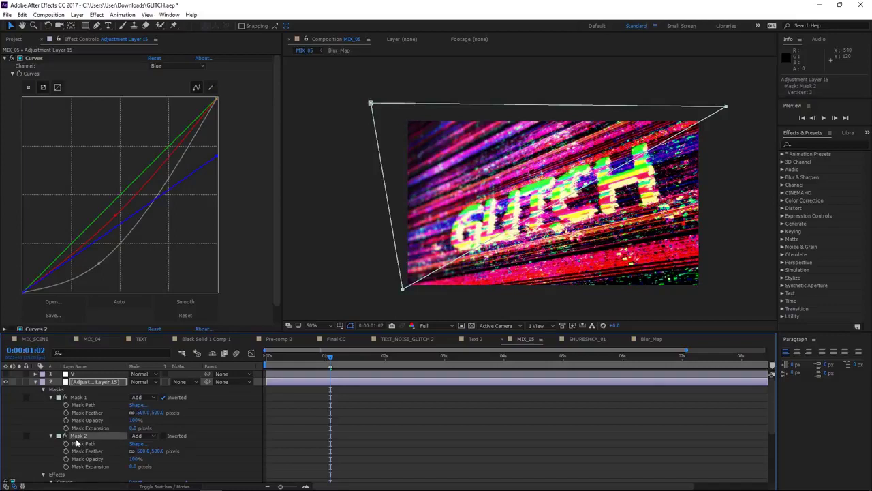
{"action": "key", "text": "ctrl+d"}
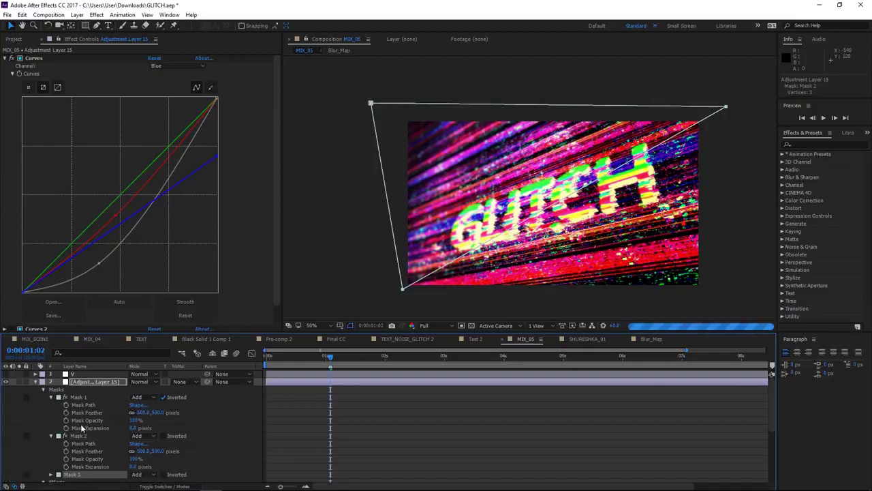
{"action": "key", "text": "ctrl+z"}
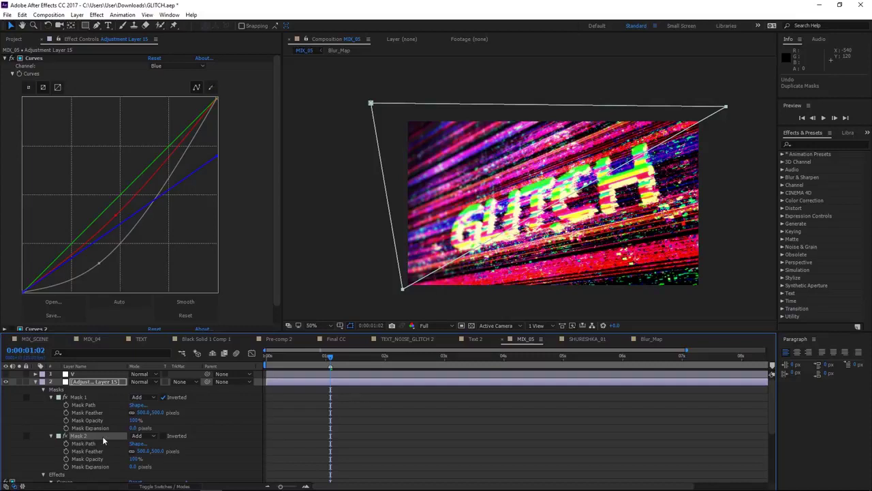
{"action": "left_click", "coordinate": [95, 436]}
Check Curves 2's Mask 2 reference, then collapse the adjustment layer's masks and effects.
{"action": "scroll", "coordinate": [93, 436], "scroll_direction": "down", "scroll_amount": 2}
{"action": "scroll", "coordinate": [94, 436], "scroll_direction": "down", "scroll_amount": 2}
{"action": "scroll", "coordinate": [94, 436], "scroll_direction": "up", "scroll_amount": 1}
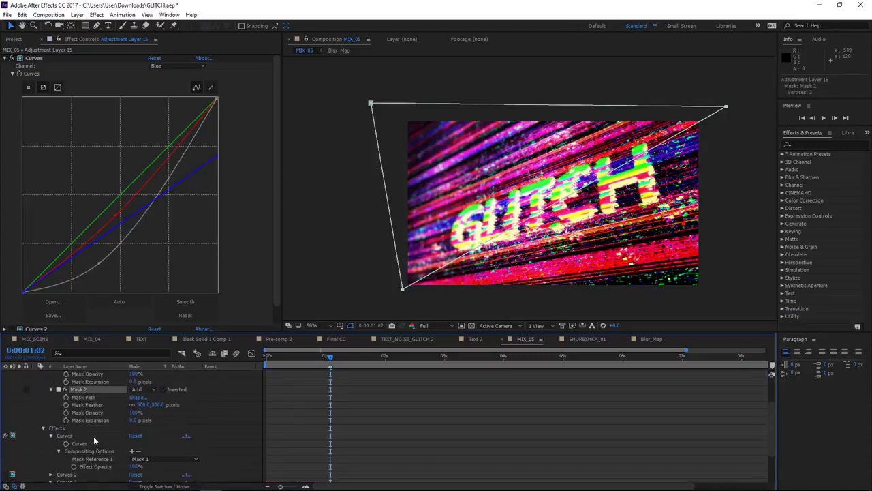
{"action": "scroll", "coordinate": [55, 432], "scroll_direction": "down", "scroll_amount": 2}
{"action": "left_click", "coordinate": [51, 423]}
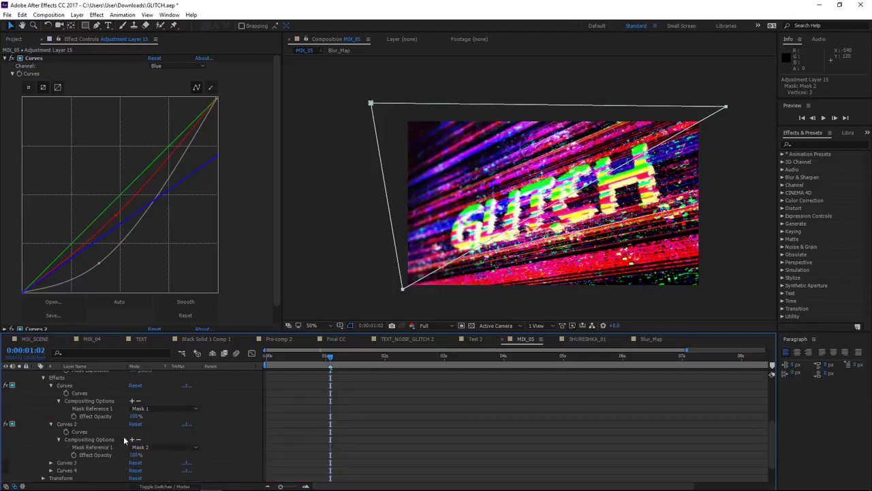
{"action": "scroll", "coordinate": [100, 439], "scroll_direction": "up", "scroll_amount": 2}
{"action": "scroll", "coordinate": [95, 441], "scroll_direction": "up", "scroll_amount": 1}
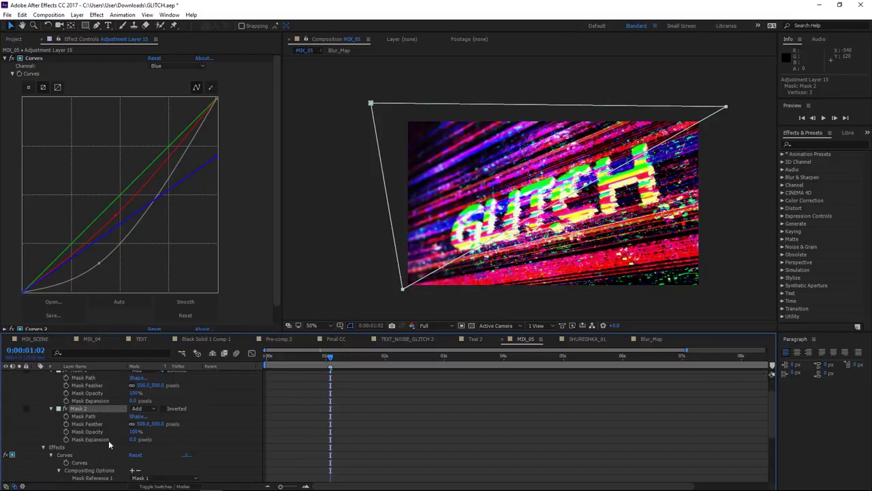
{"action": "left_click", "coordinate": [51, 409]}
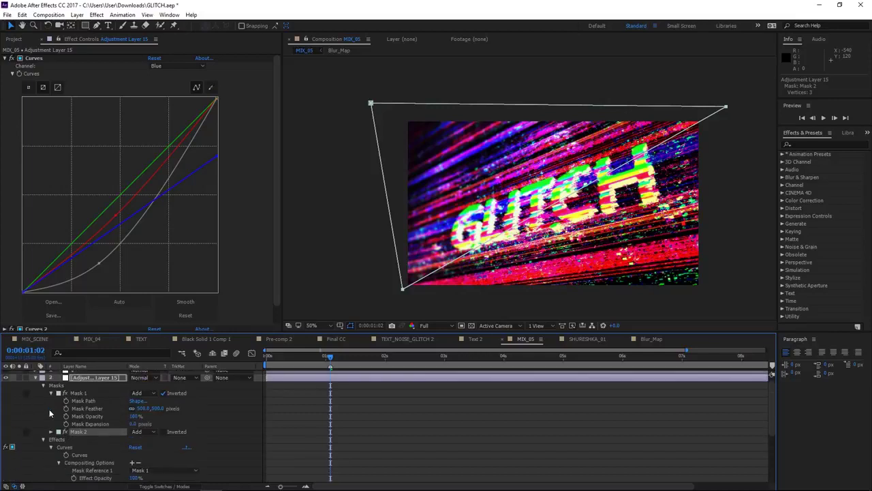
{"action": "left_click", "coordinate": [51, 408]}
{"action": "left_click", "coordinate": [35, 382]}
{"action": "left_click", "coordinate": [90, 383]}
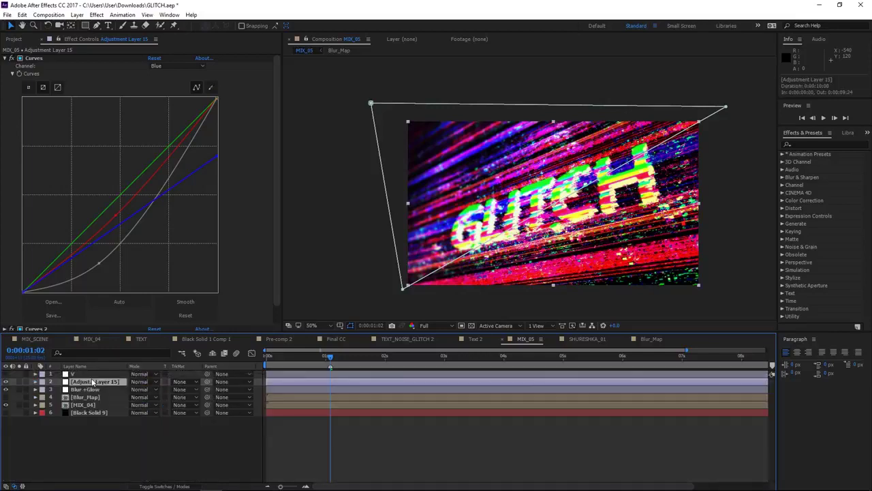
{"action": "scroll", "coordinate": [41, 209], "scroll_direction": "down", "scroll_amount": 1}
Toggle Curves 2 off and on to compare, keeping the first Curves enabled.
{"action": "left_click", "coordinate": [30, 311]}
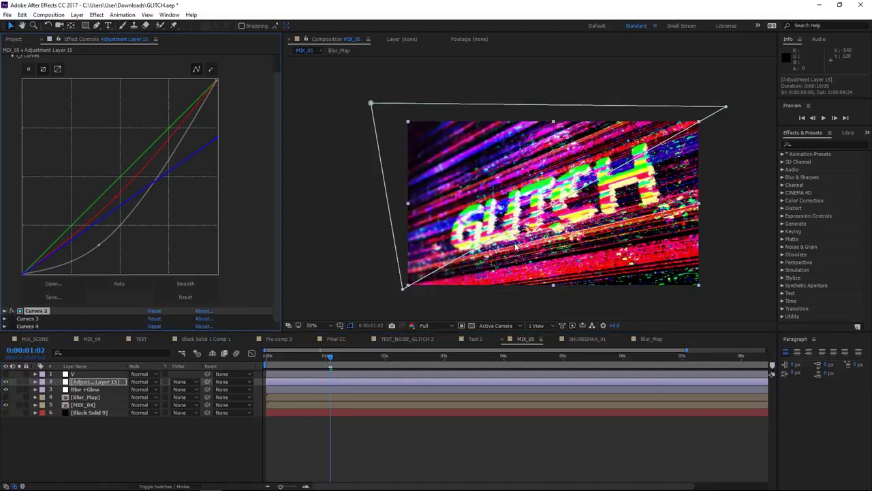
{"action": "left_click", "coordinate": [11, 311]}
{"action": "left_click", "coordinate": [11, 311]}
{"action": "scroll", "coordinate": [7, 216], "scroll_direction": "up", "scroll_amount": 1}
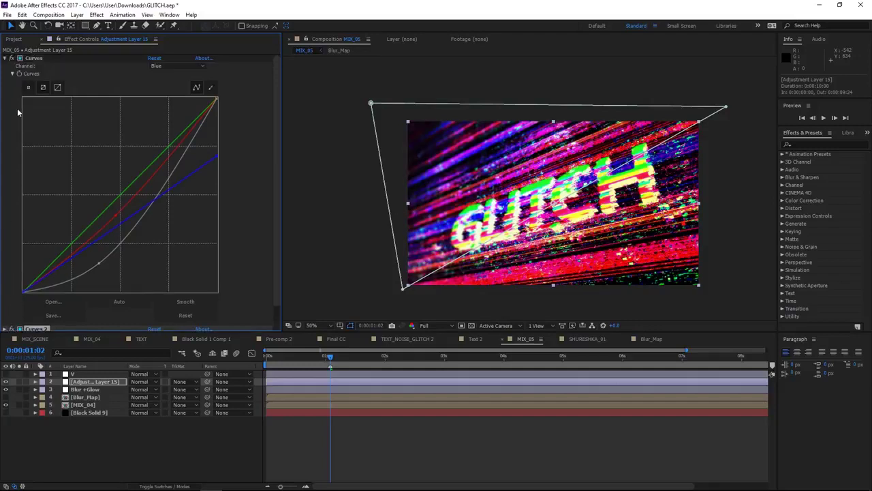
{"action": "left_click", "coordinate": [12, 58]}
{"action": "scroll", "coordinate": [11, 58], "scroll_direction": "down", "scroll_amount": 1}
Expand Curves 2 with its large graph, then hide the adjustment layer to compare ungraded.
{"action": "left_click", "coordinate": [5, 311]}
{"action": "scroll", "coordinate": [6, 272], "scroll_direction": "down", "scroll_amount": 9}
{"action": "scroll", "coordinate": [20, 225], "scroll_direction": "down", "scroll_amount": 1}
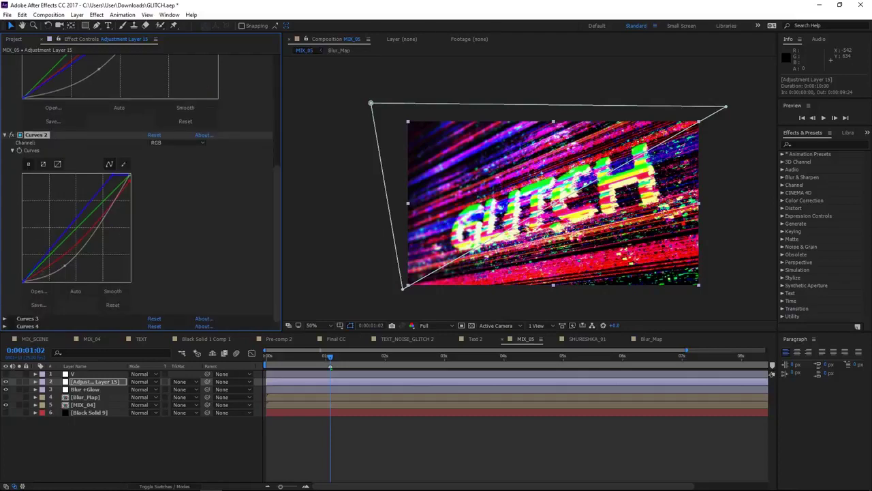
{"action": "left_click", "coordinate": [43, 165]}
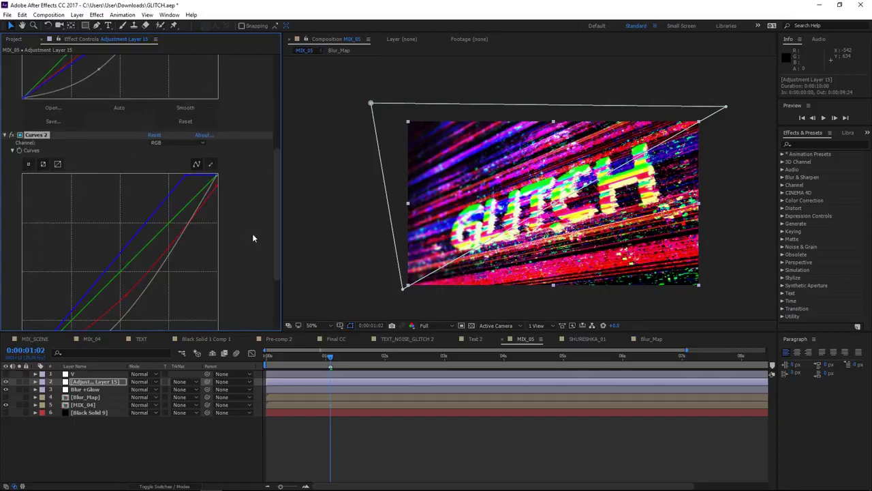
{"action": "scroll", "coordinate": [253, 237], "scroll_direction": "down", "scroll_amount": 3}
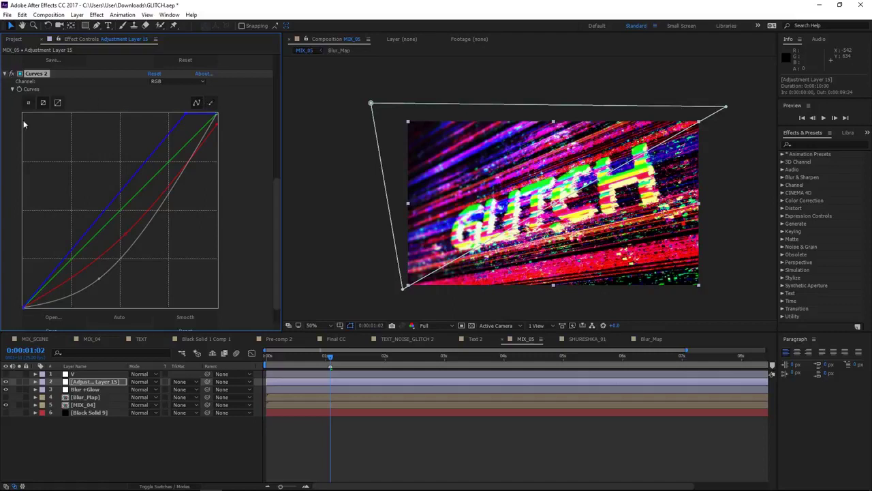
{"action": "left_click", "coordinate": [7, 382]}
Toggle Adjustment Layer 15 on and off to compare graded and ungraded GLITCH, leaving it on.
{"action": "left_click", "coordinate": [7, 382]}
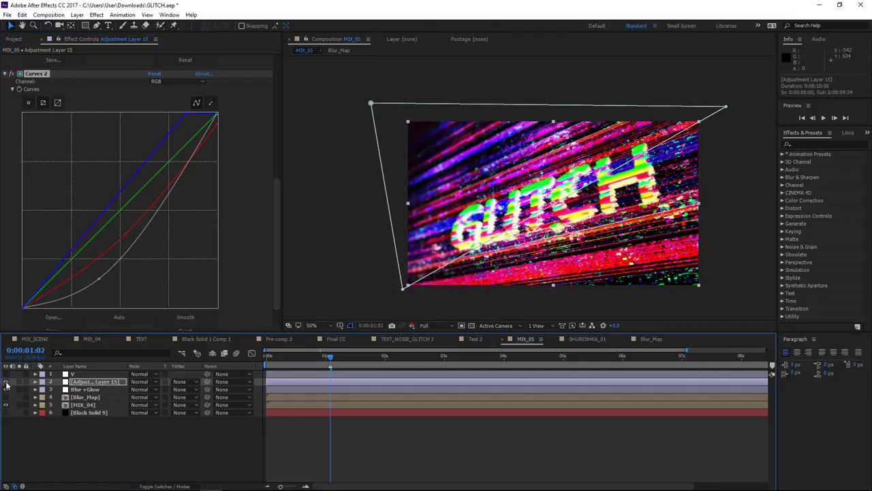
{"action": "left_click", "coordinate": [6, 382]}
{"action": "left_click", "coordinate": [6, 382]}
{"action": "scroll", "coordinate": [550, 209], "scroll_direction": "up", "scroll_amount": 1}
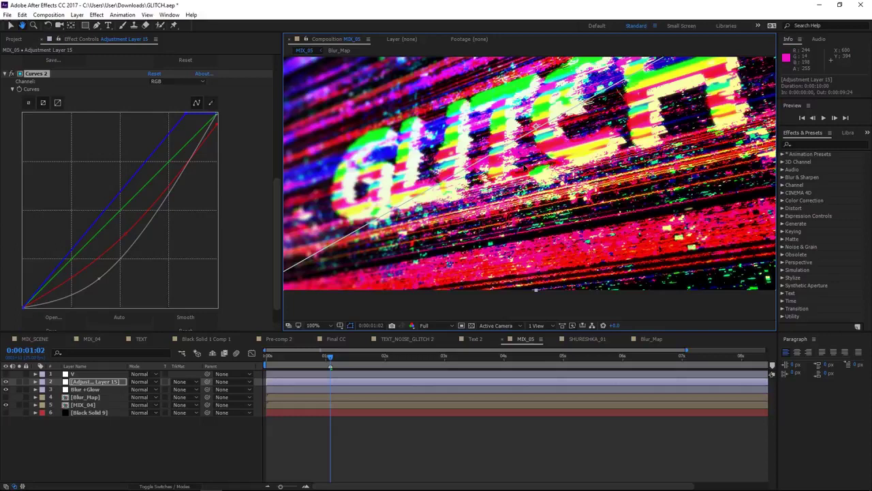
{"action": "scroll", "coordinate": [549, 209], "scroll_direction": "up", "scroll_amount": 1}
{"action": "left_click", "coordinate": [7, 383]}
{"action": "left_click", "coordinate": [7, 383]}
{"action": "left_click", "coordinate": [7, 383]}
{"action": "left_click", "coordinate": [7, 383]}
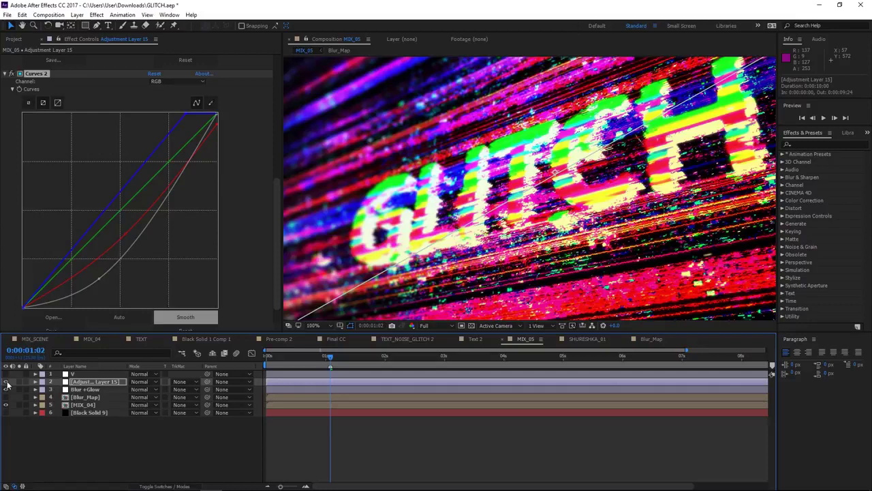
Widen the Composition panel, show layer V, and maximize the viewer with the whole composition fitted.
{"action": "left_click_drag", "start_coordinate": [280, 242], "coordinate": [219, 242]}
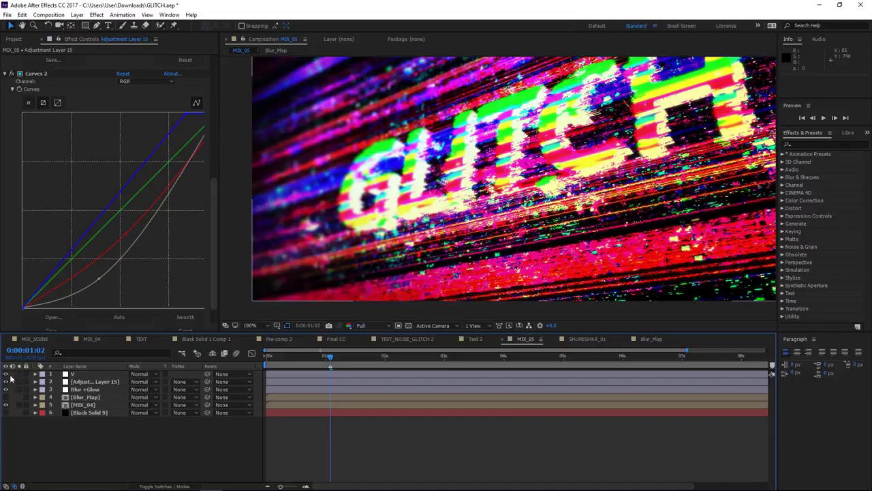
{"action": "left_click", "coordinate": [7, 374]}
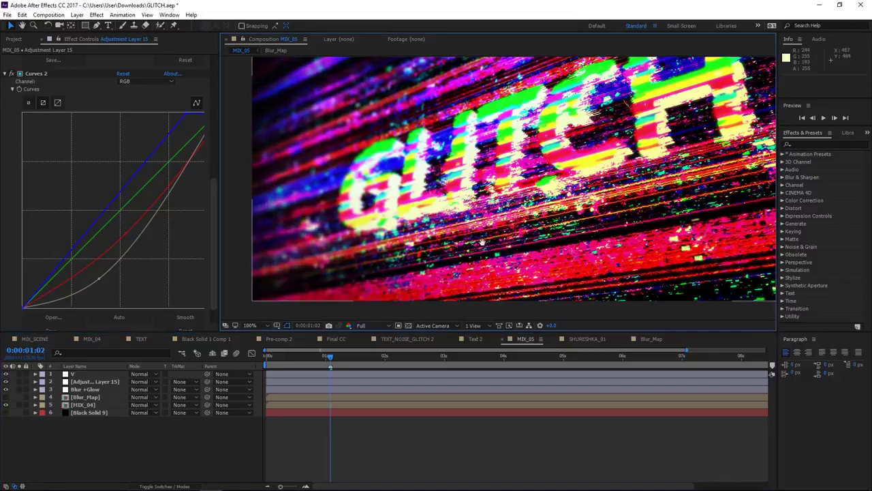
{"action": "left_click_drag", "start_coordinate": [569, 104], "coordinate": [619, 217]}
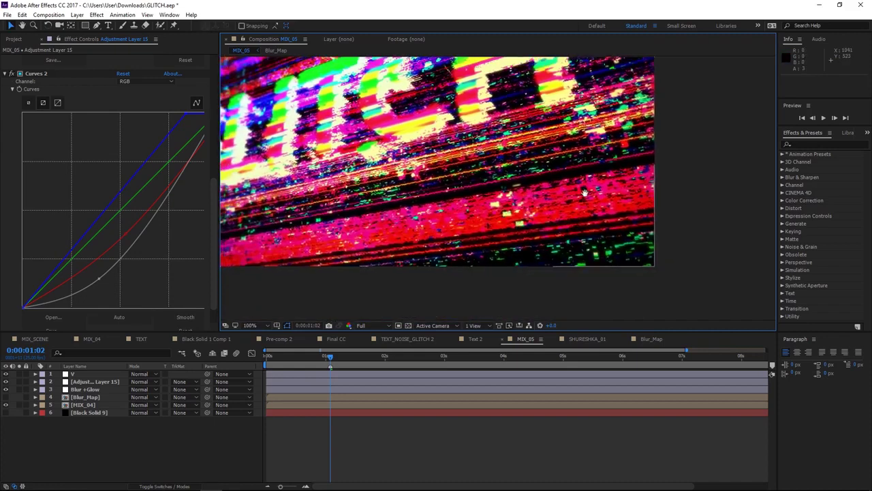
{"action": "key", "text": "grave"}
{"action": "scroll", "coordinate": [541, 276], "scroll_direction": "up", "scroll_amount": 2}
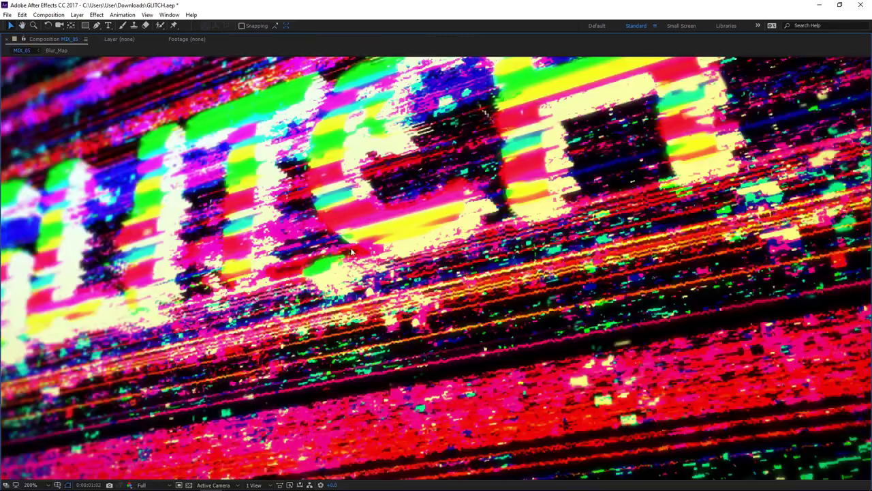
{"action": "left_click_drag", "start_coordinate": [541, 276], "coordinate": [531, 284]}
{"action": "key", "text": "shift+slash"}
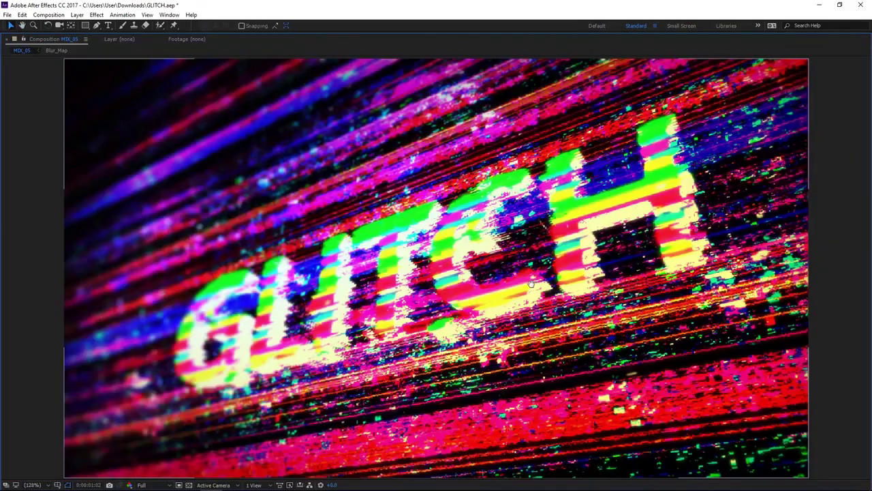